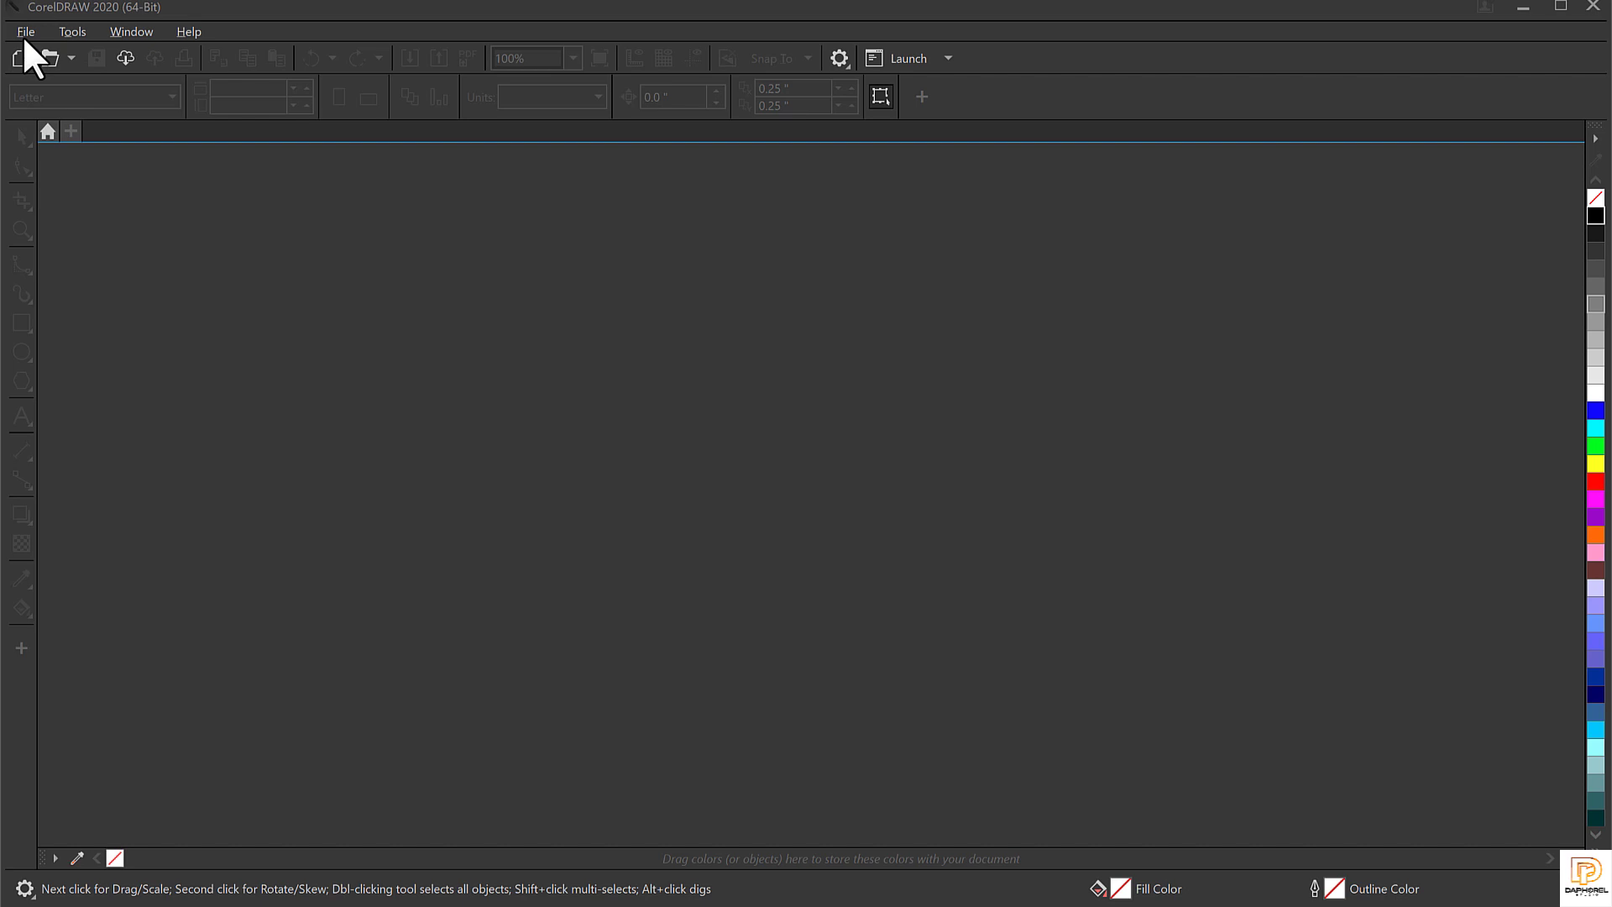
Create a new 5 by 5 inch RGB document named KARAOKE FLYER
{"action": "left_click", "coordinate": [23, 36]}
{"action": "left_click", "coordinate": [71, 33]}
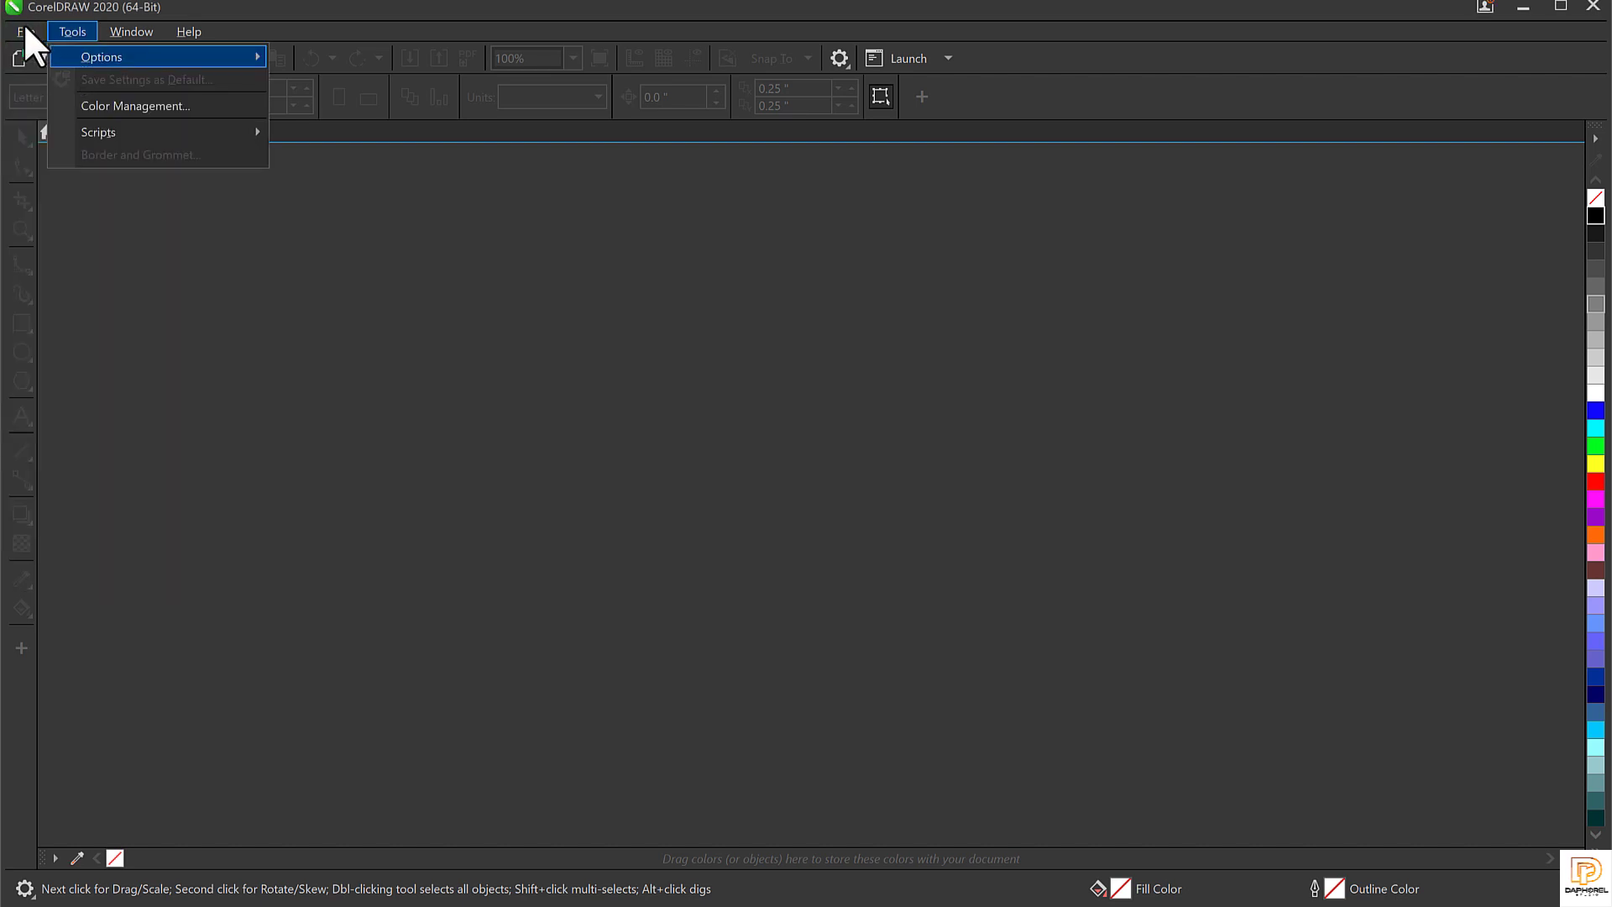
{"action": "left_click", "coordinate": [30, 32]}
{"action": "left_click", "coordinate": [46, 54]}
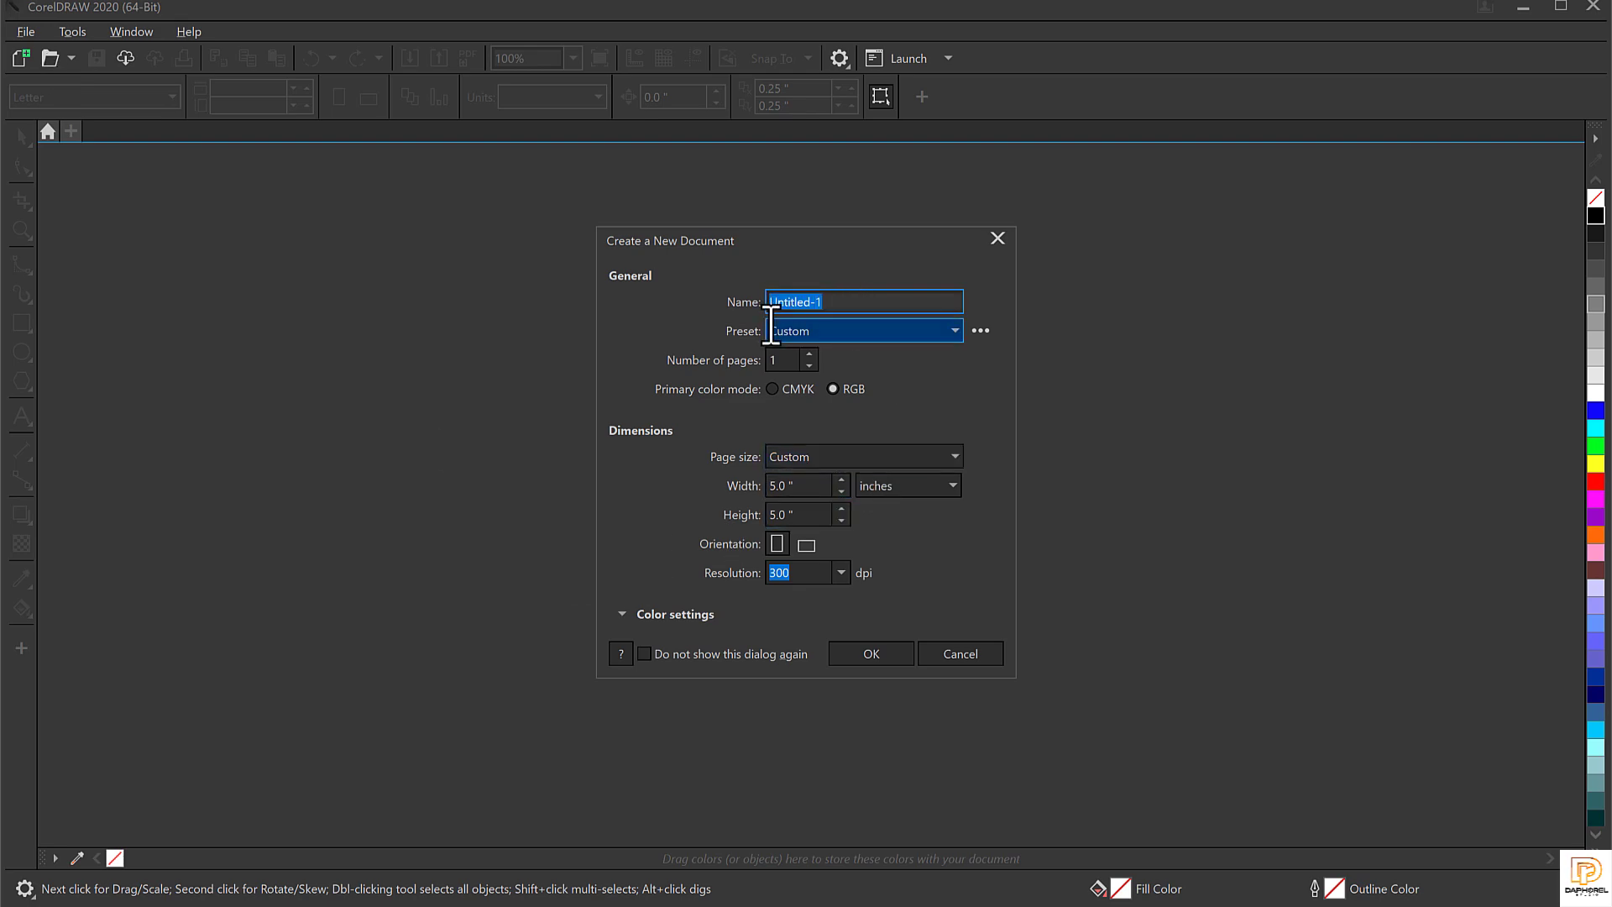
{"action": "type", "text": "KARAOKE FLYER"}
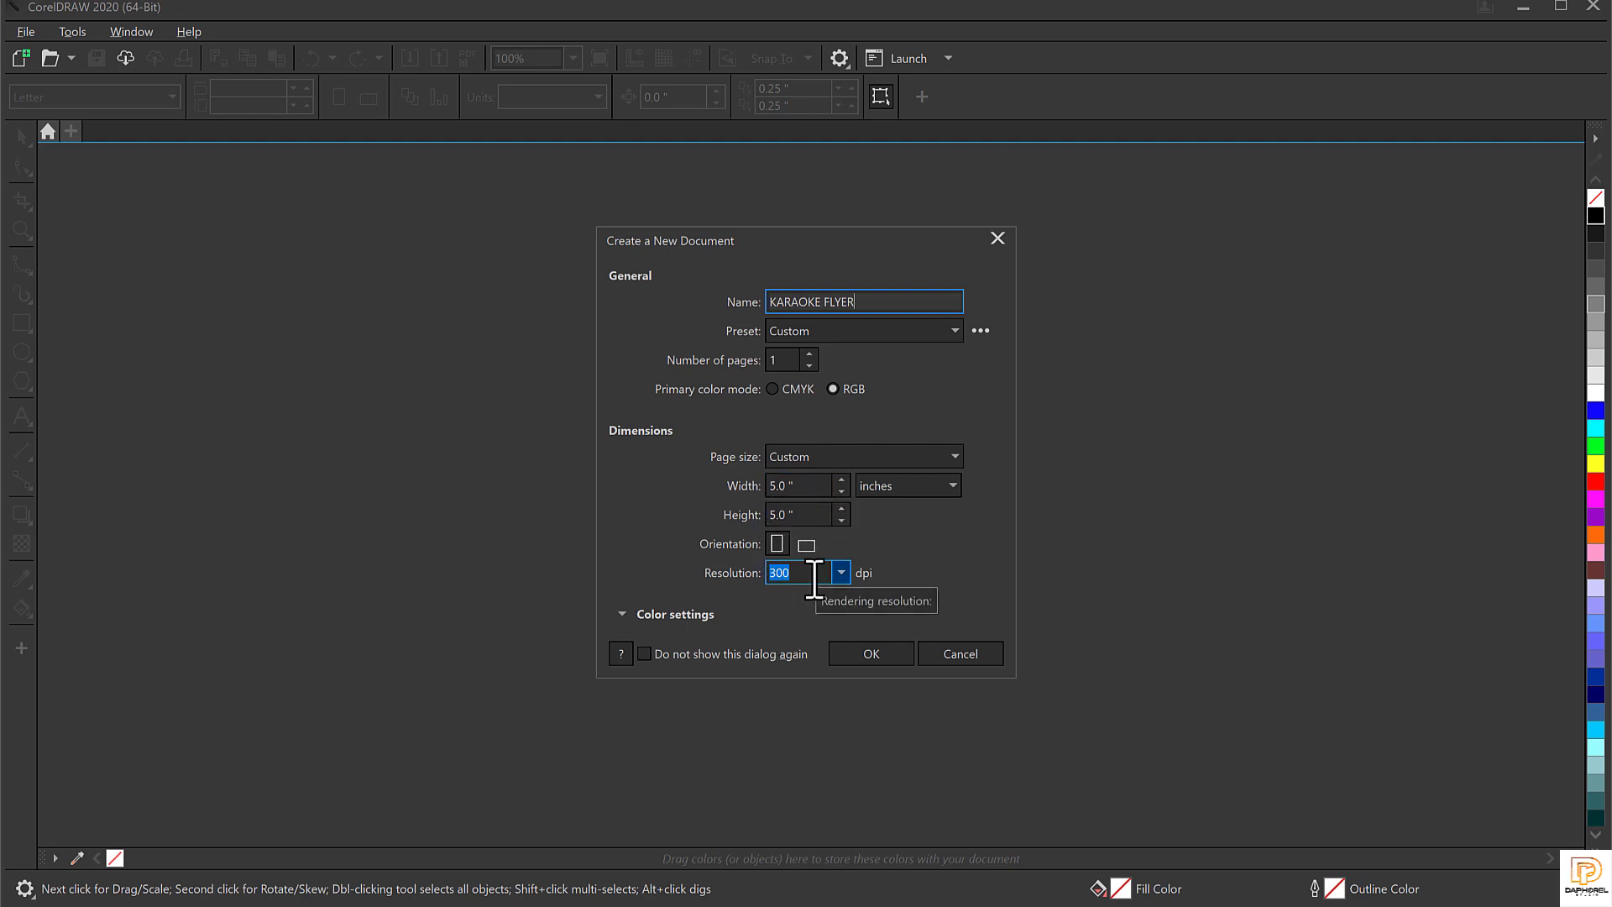
{"action": "left_click", "coordinate": [870, 654]}
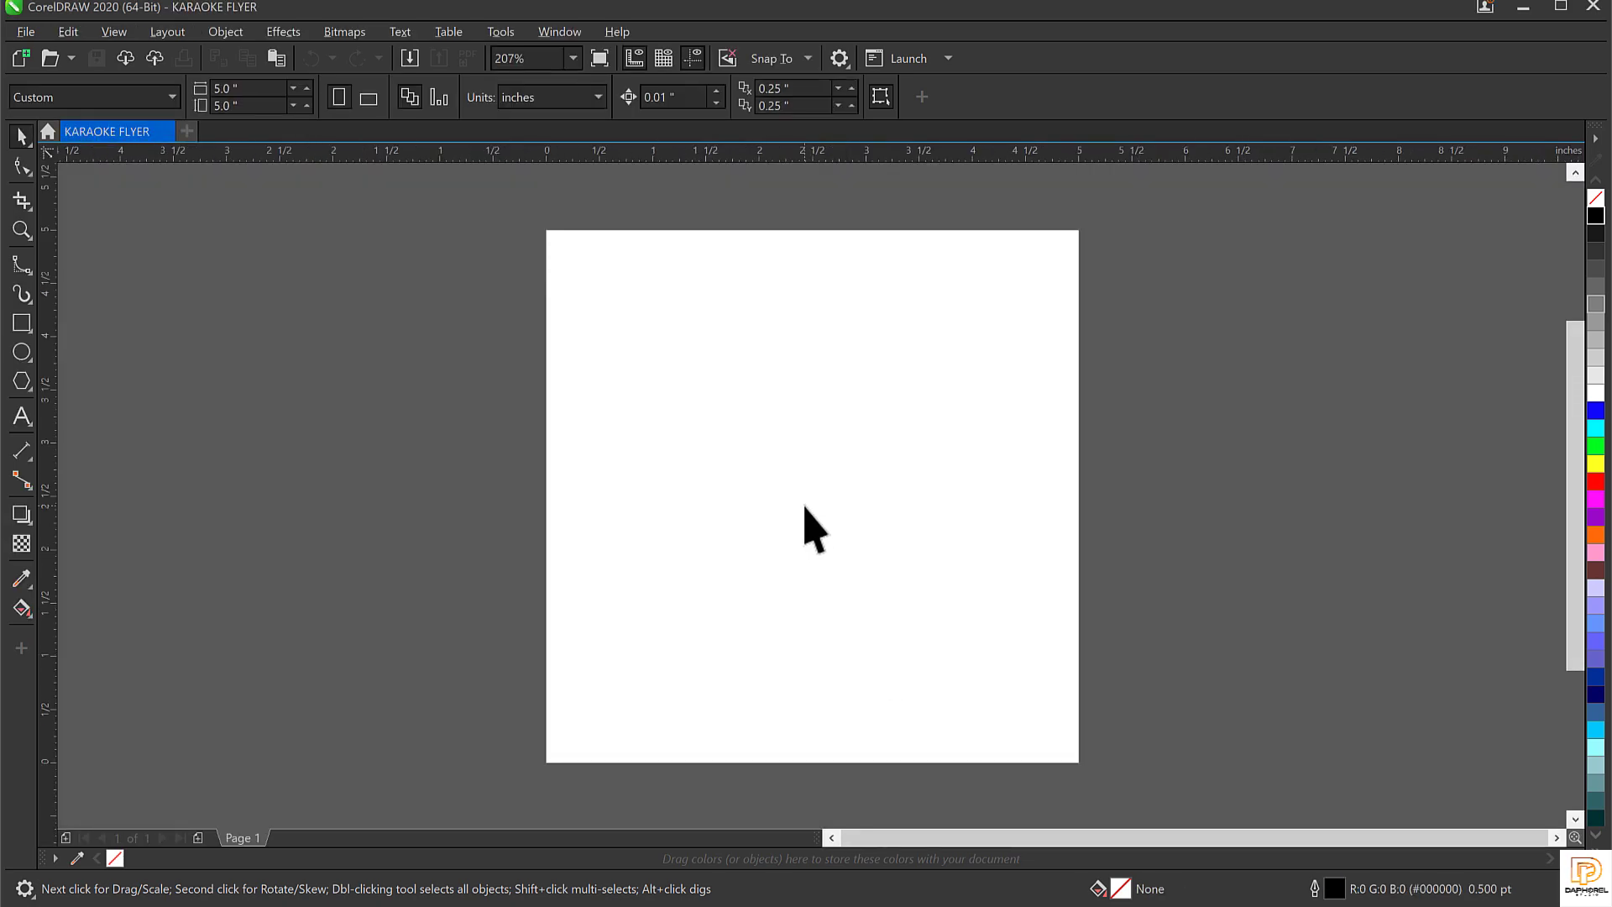
{"action": "double_click", "coordinate": [22, 319]}
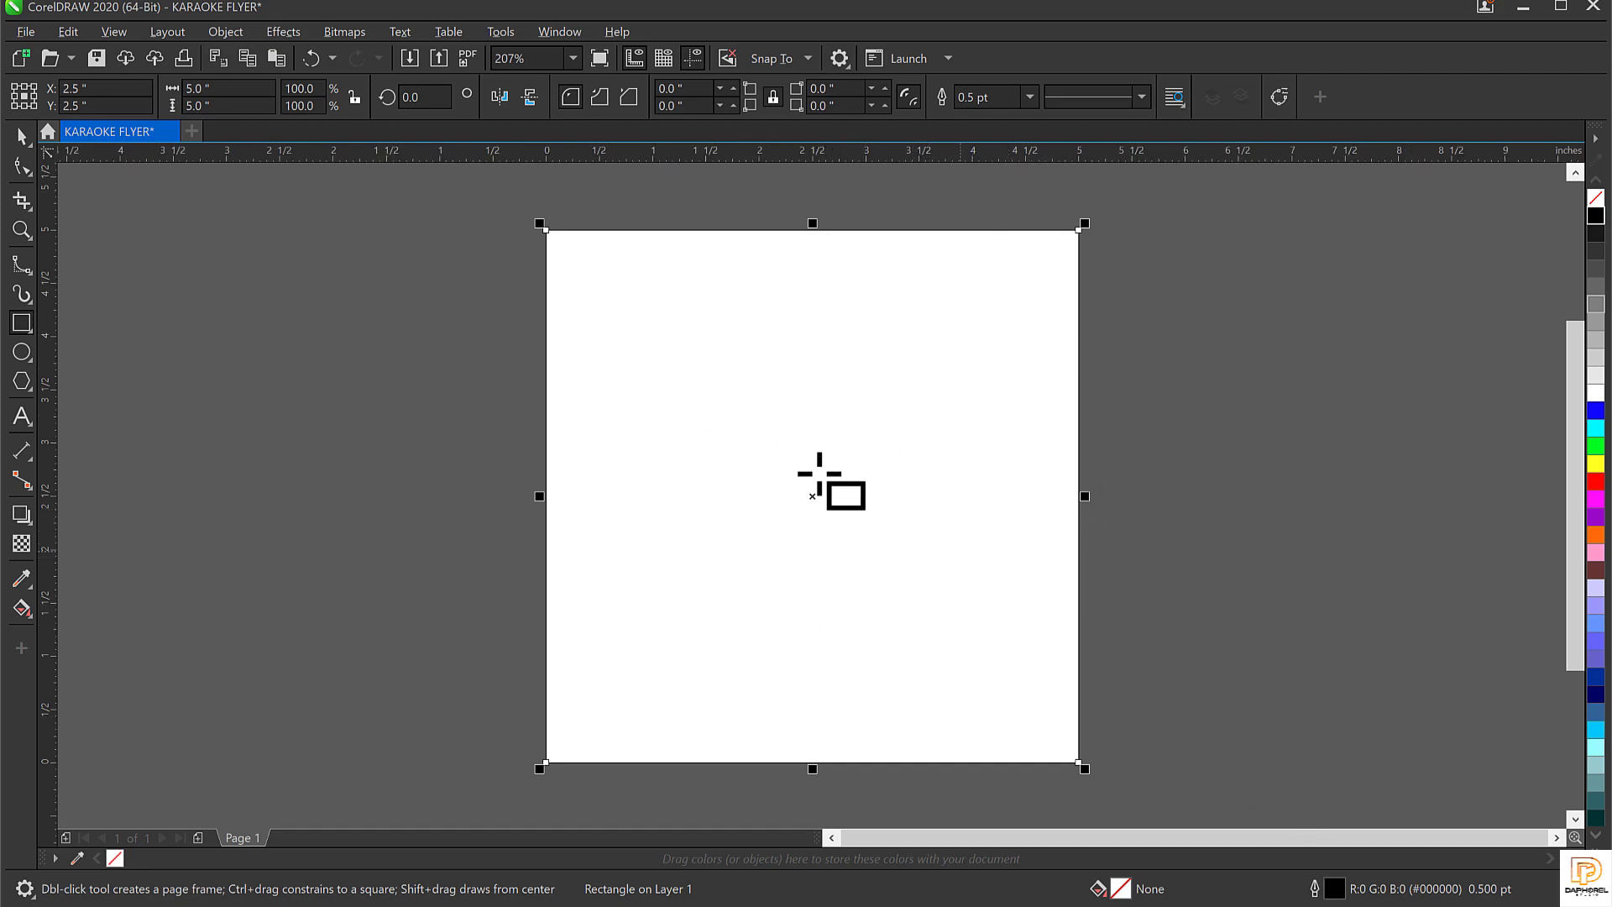
{"action": "left_click", "coordinate": [761, 577]}
{"action": "key", "text": "space"}
{"action": "left_click", "coordinate": [758, 574]}
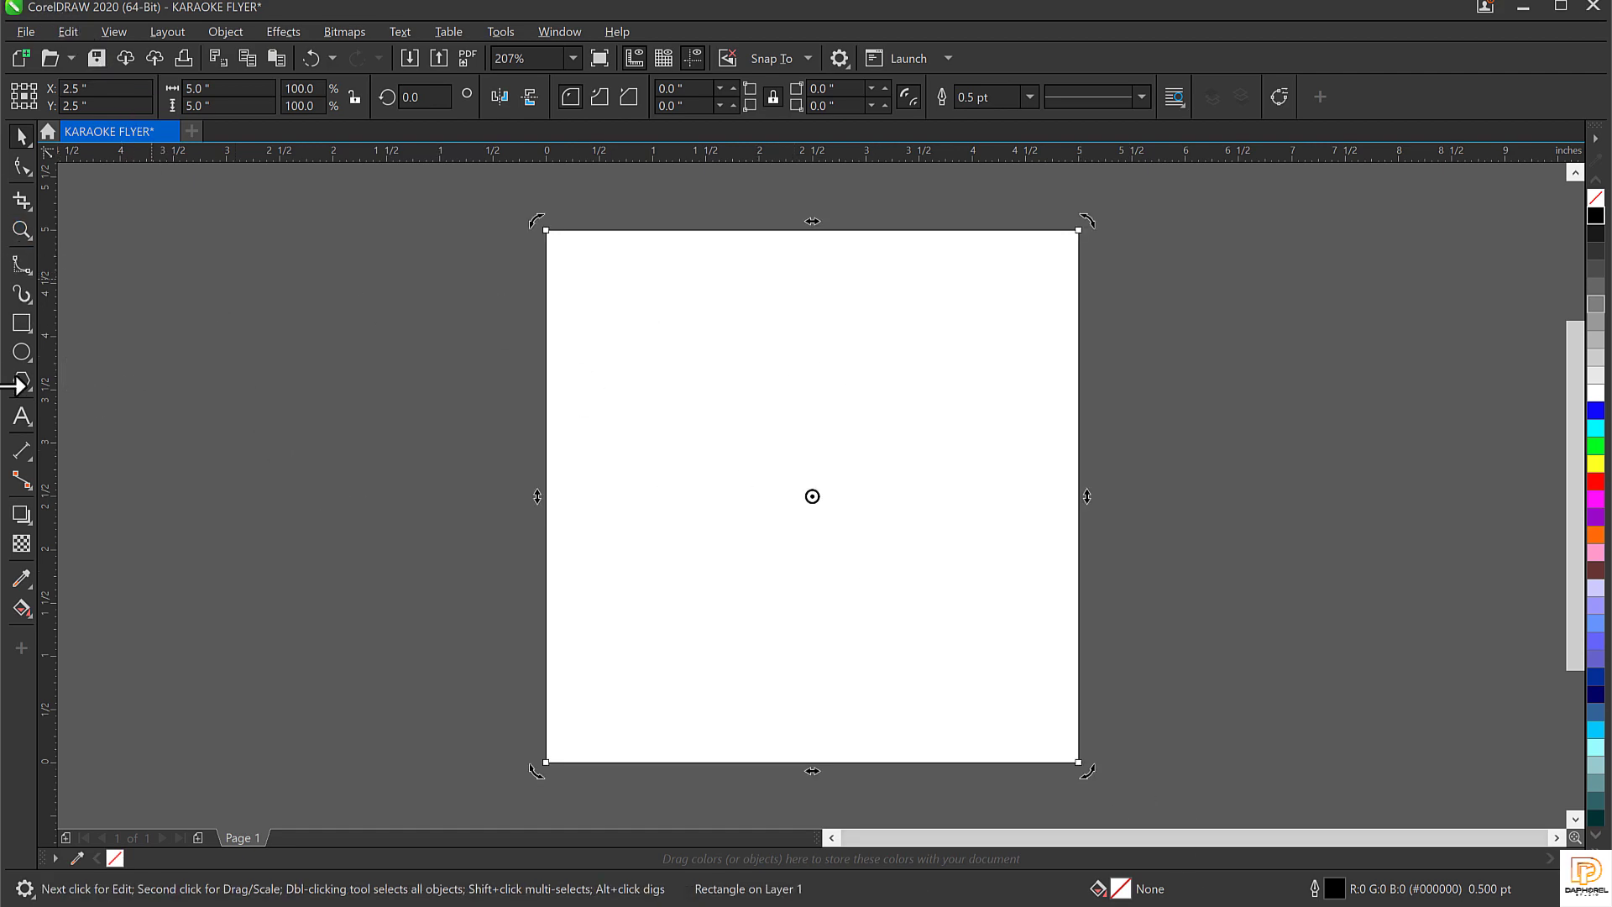
{"action": "left_click", "coordinate": [756, 403]}
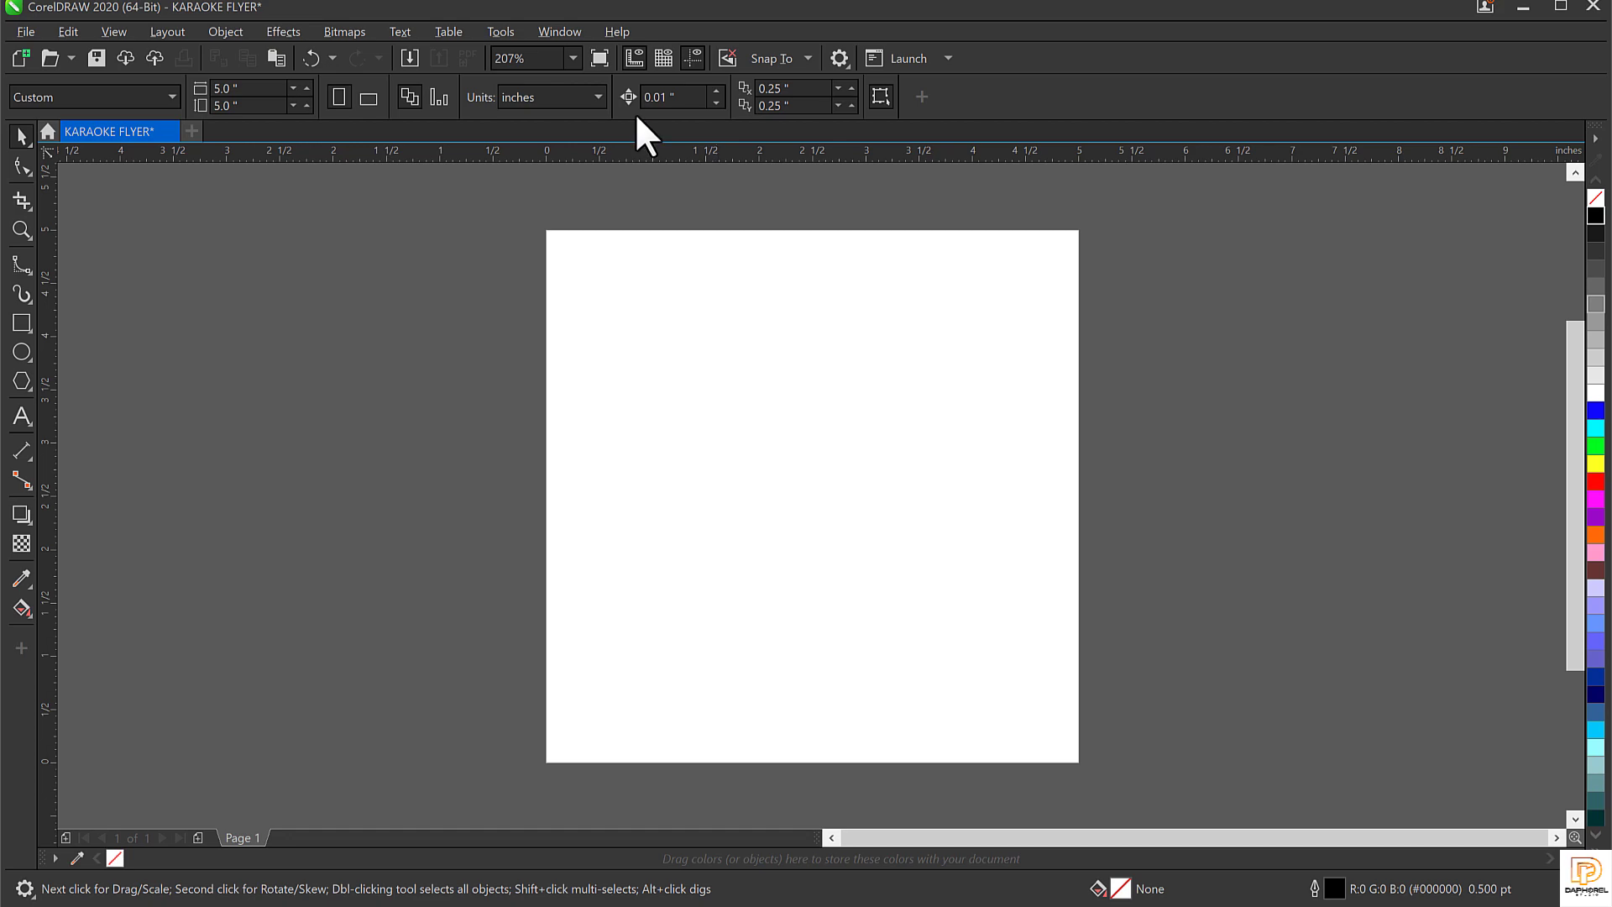
Draw a rectangle about 4.2 by 4.05 inches overlapping the left edge of the page
{"action": "left_click", "coordinate": [21, 322]}
{"action": "left_click_drag", "start_coordinate": [325, 232], "coordinate": [772, 662]}
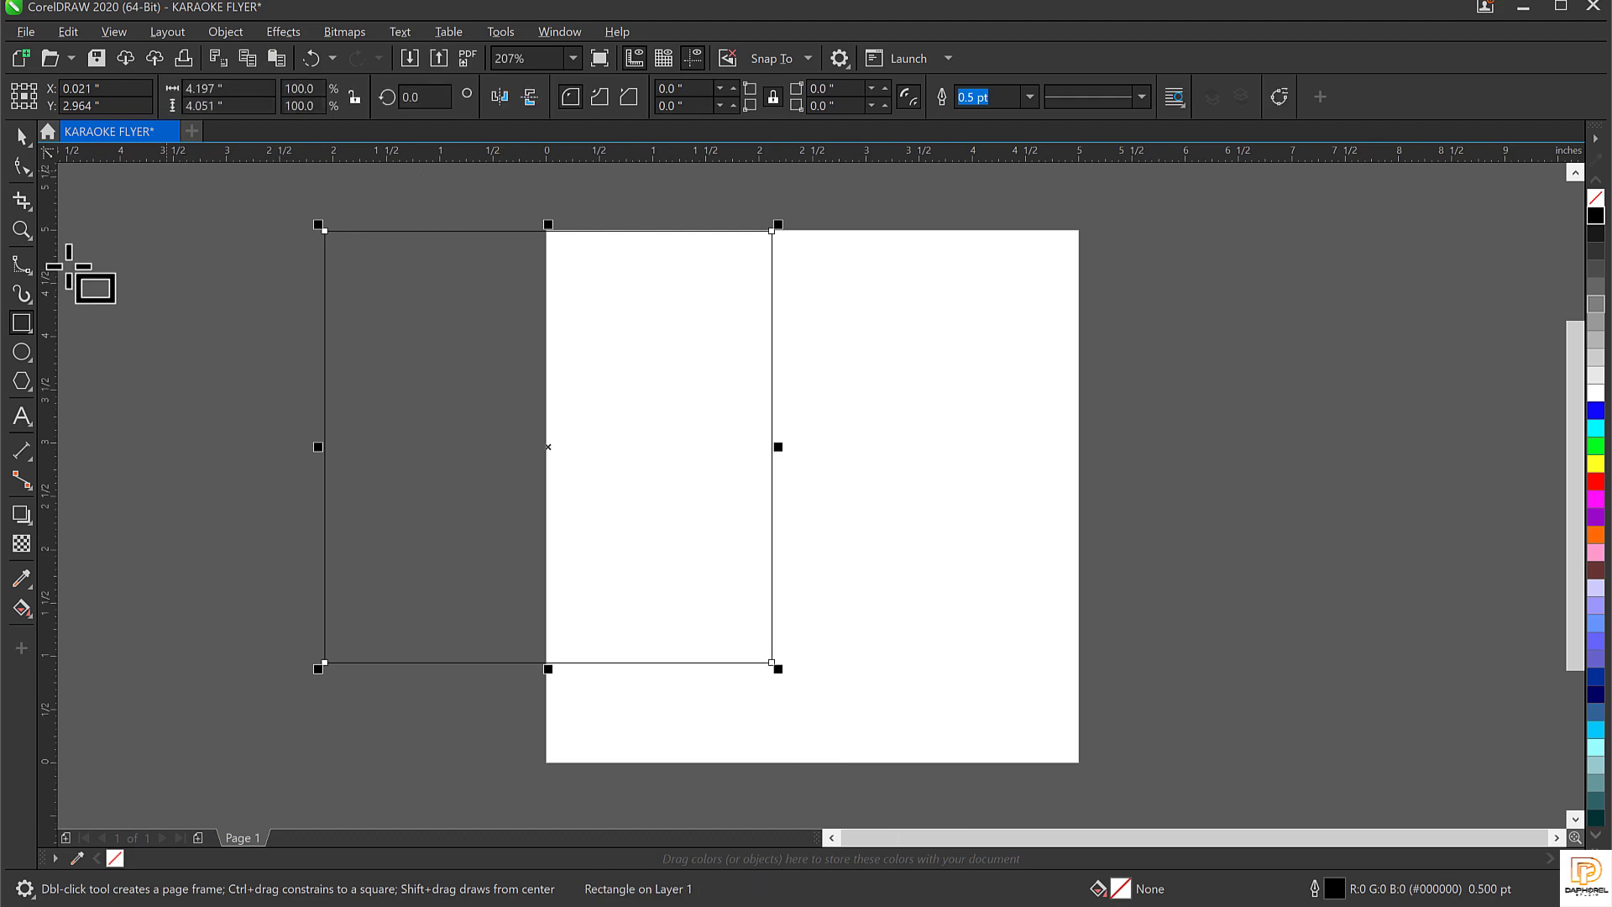
{"action": "left_click", "coordinate": [12, 149]}
{"action": "left_click", "coordinate": [954, 475]}
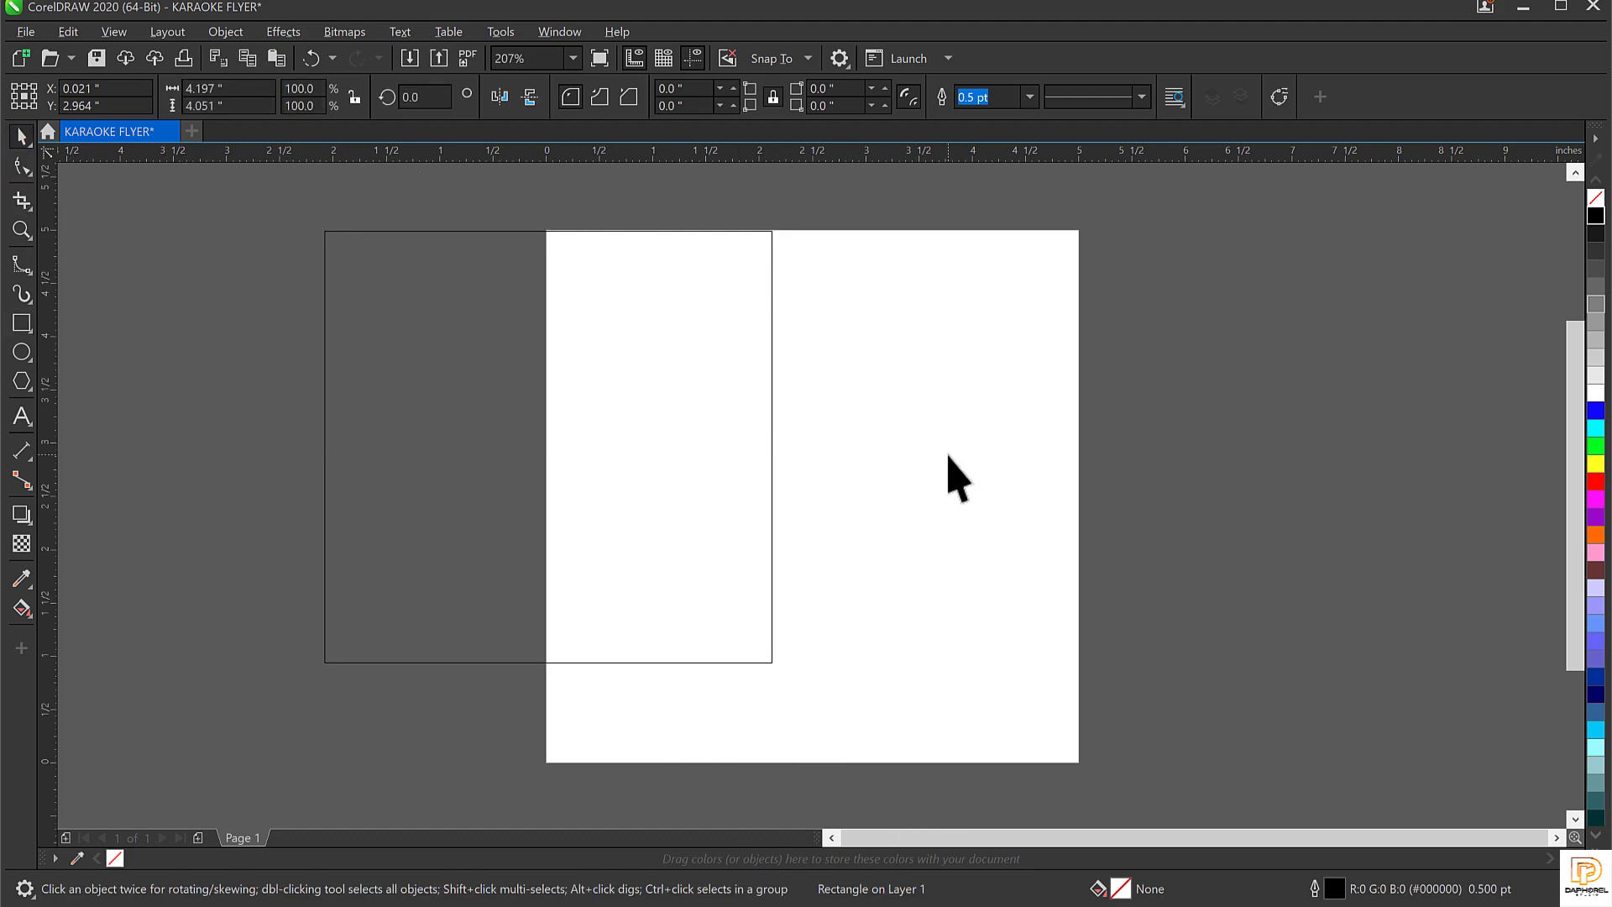
Set the rectangle's size to 5 by 5 inches and center it on the page
{"action": "left_click", "coordinate": [633, 352]}
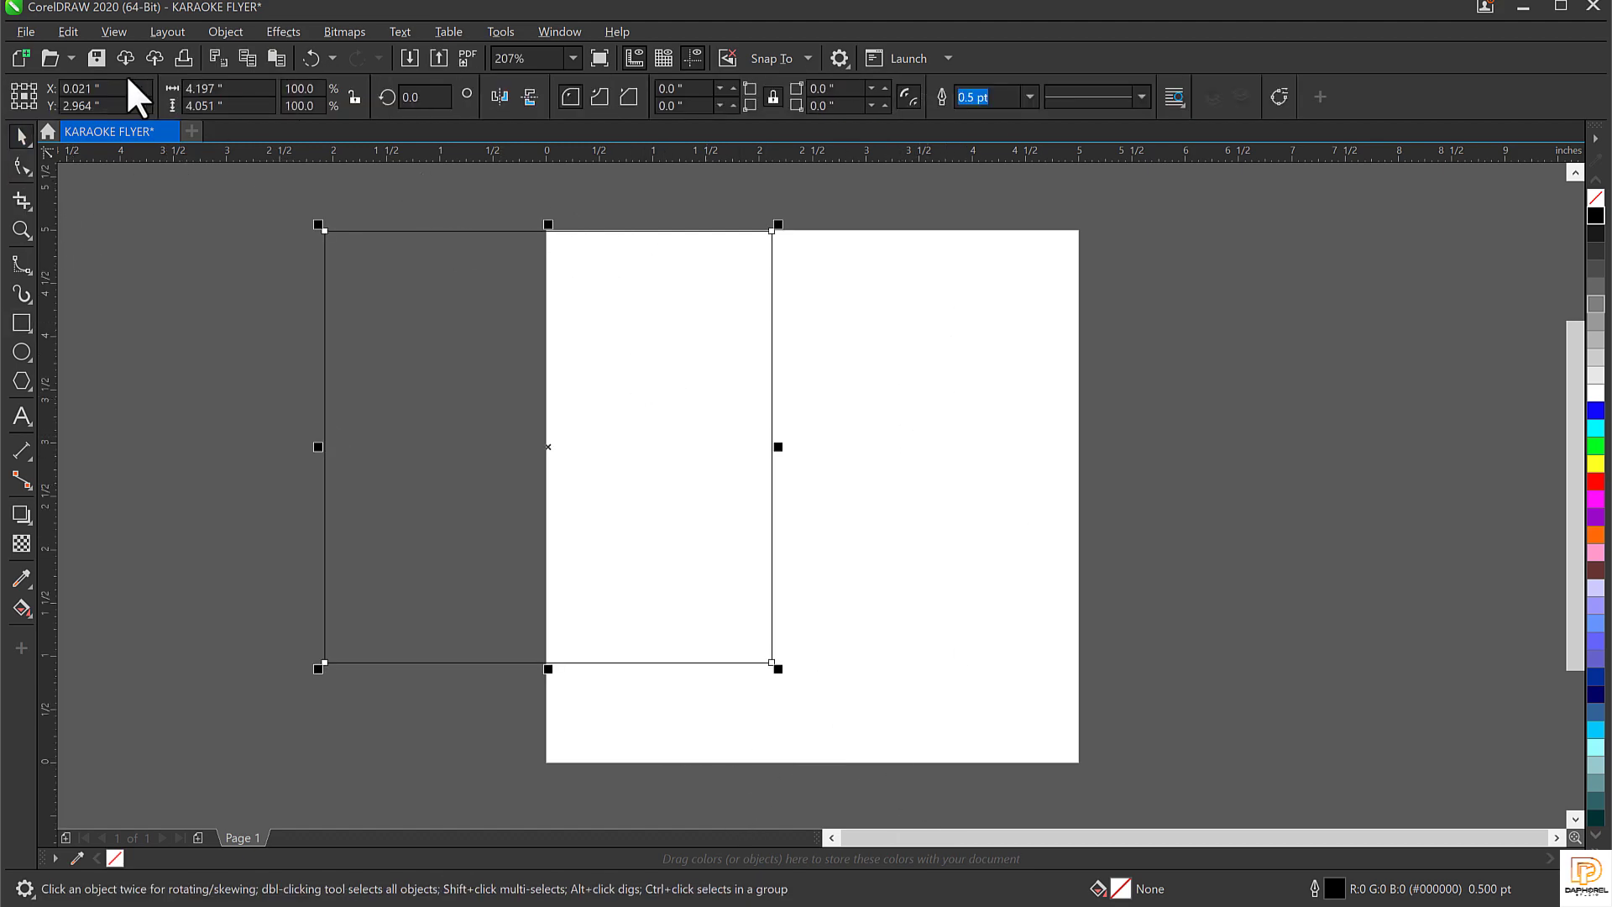
{"action": "left_click", "coordinate": [218, 89]}
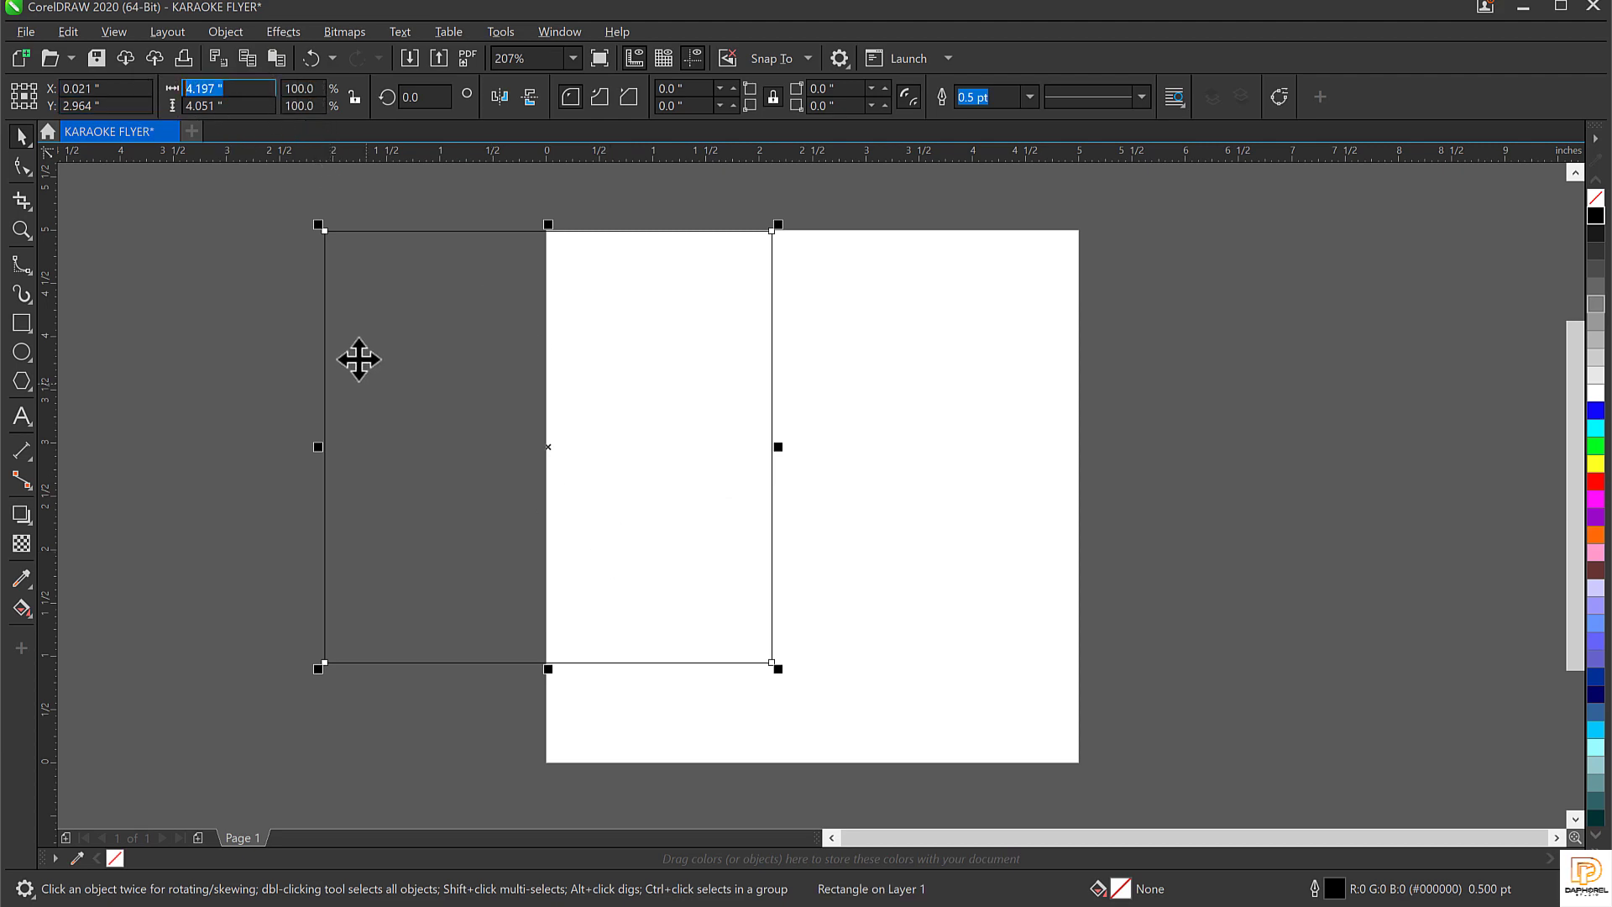
{"action": "type", "text": "5"}
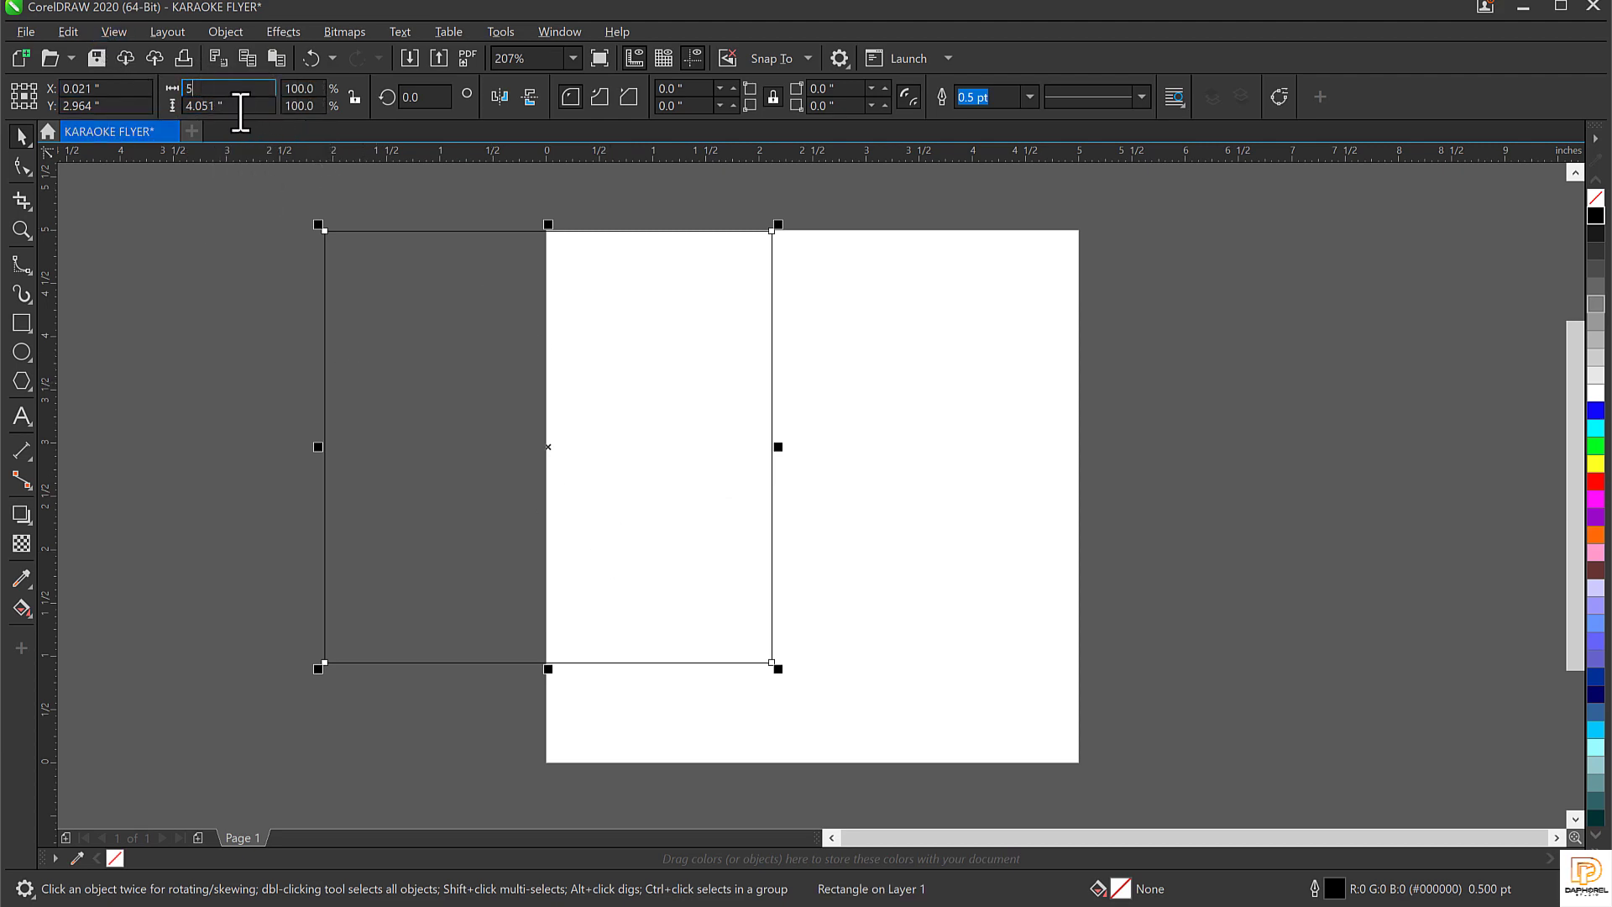
{"action": "left_click", "coordinate": [188, 111]}
{"action": "key", "text": "BackSpace"}
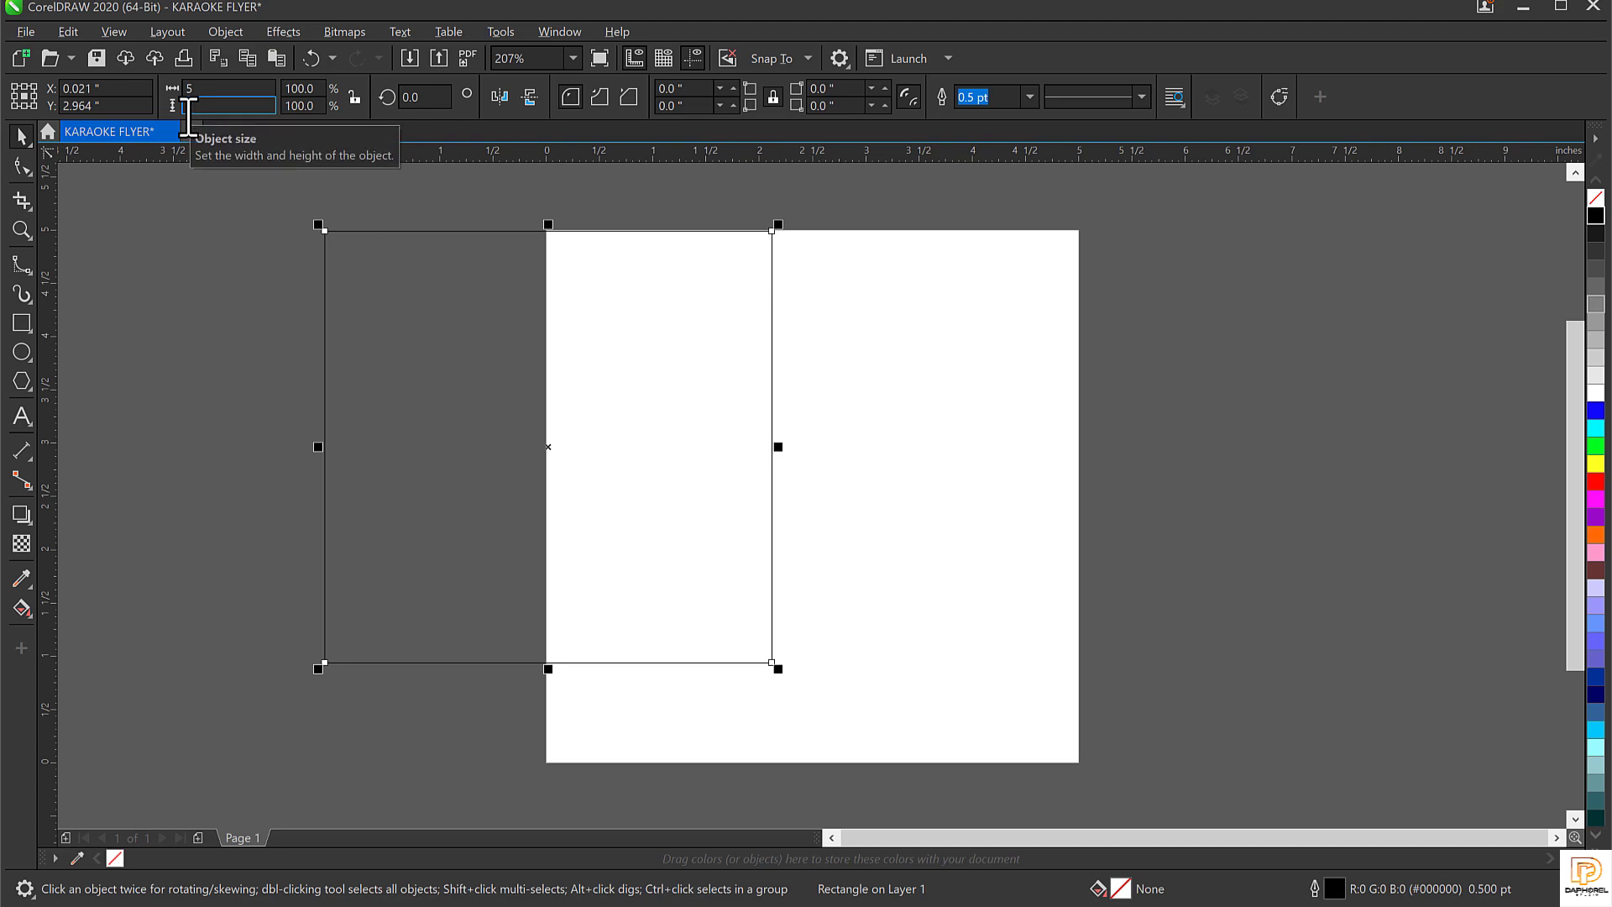
{"action": "type", "text": "5.0 \""}
{"action": "key", "text": "Return"}
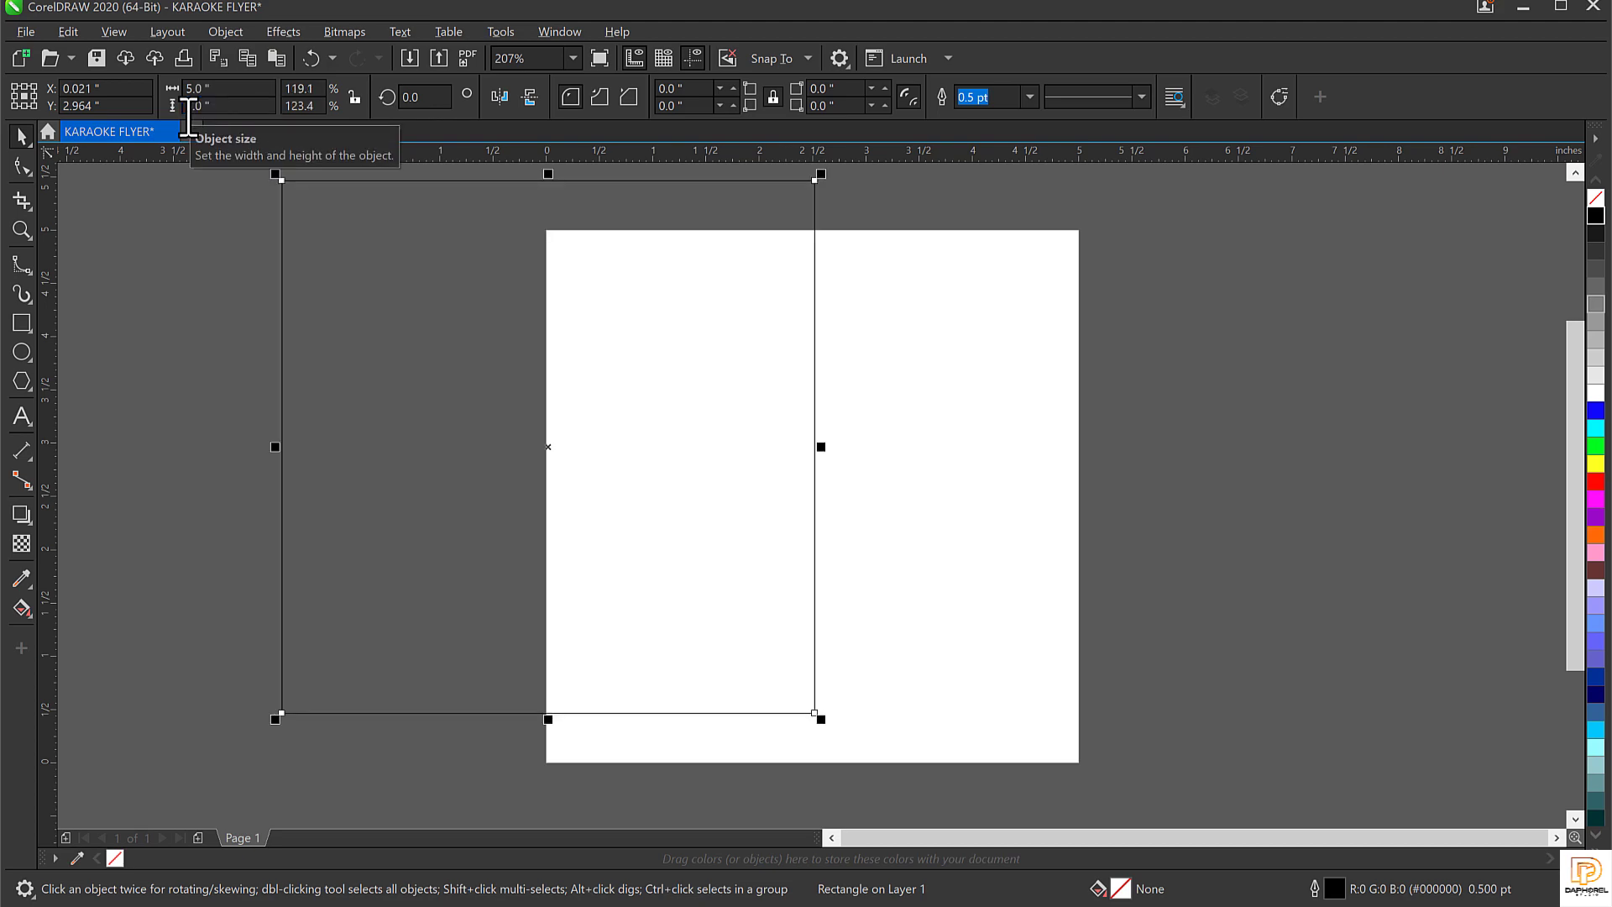
{"action": "key", "text": "p"}
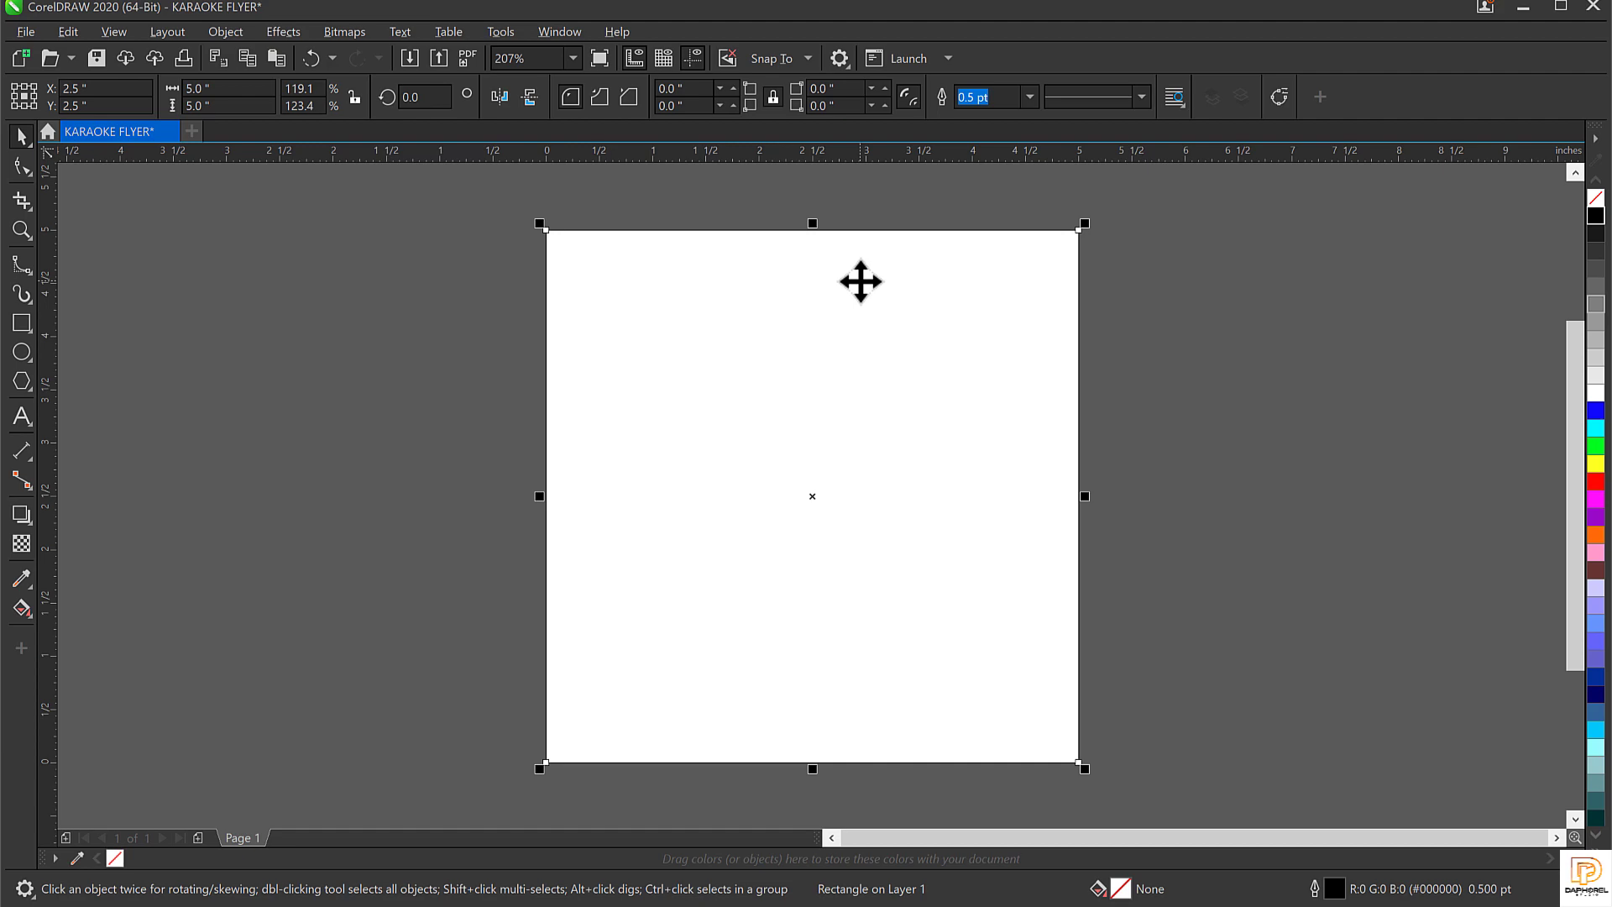
{"action": "left_click", "coordinate": [1167, 334]}
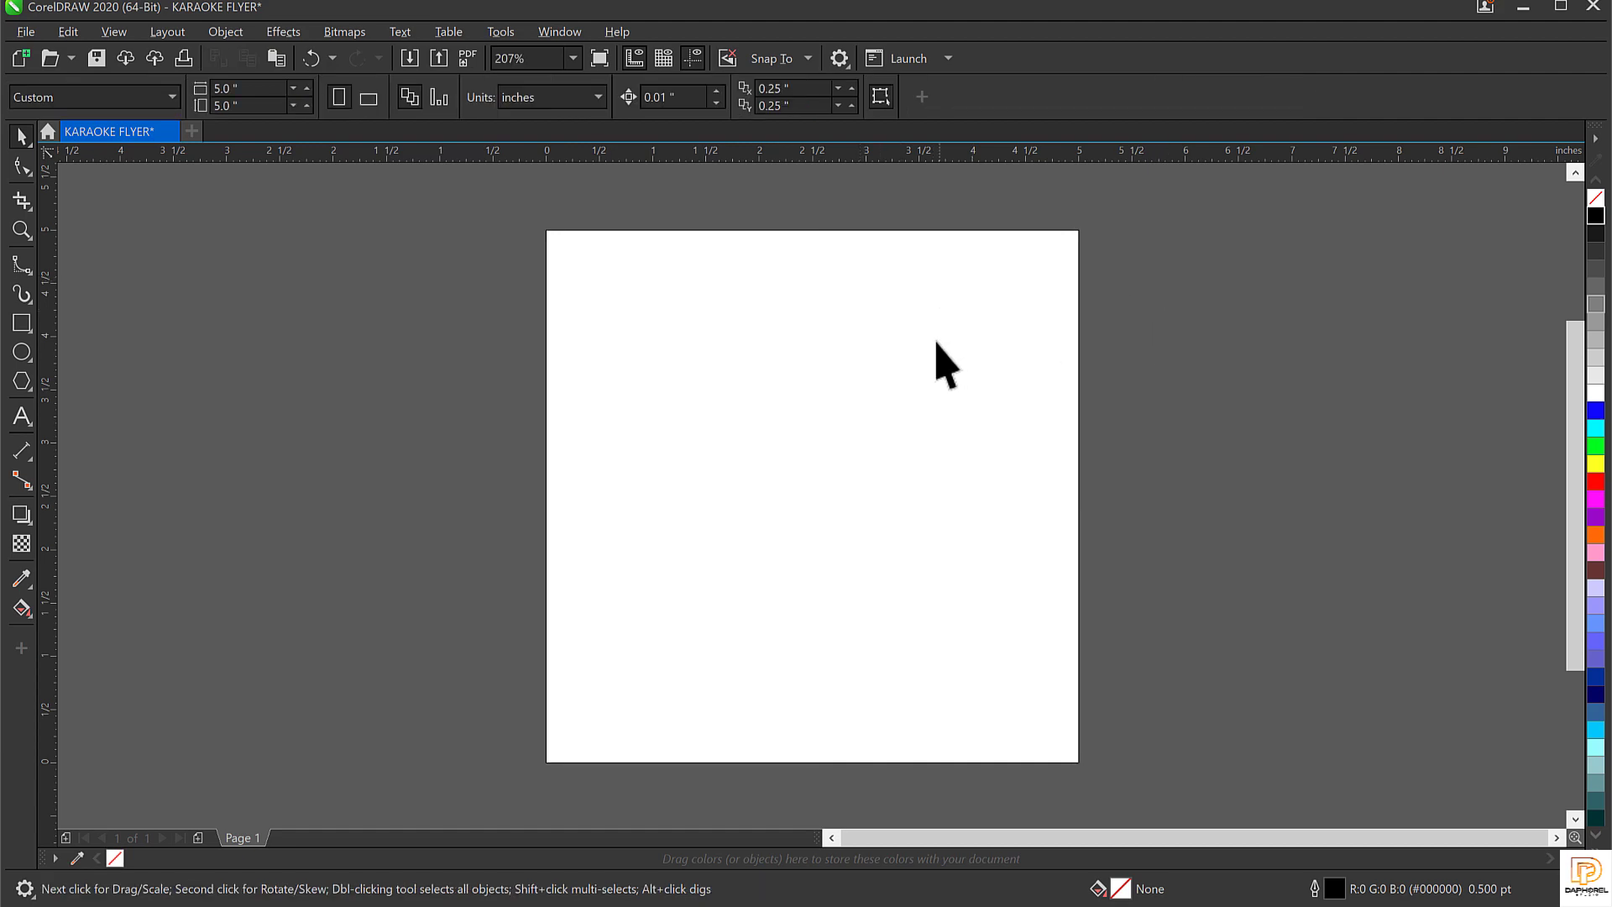
Fill the page-sized rectangle with 90% Black (#1A1A1A)
{"action": "left_click", "coordinate": [855, 342]}
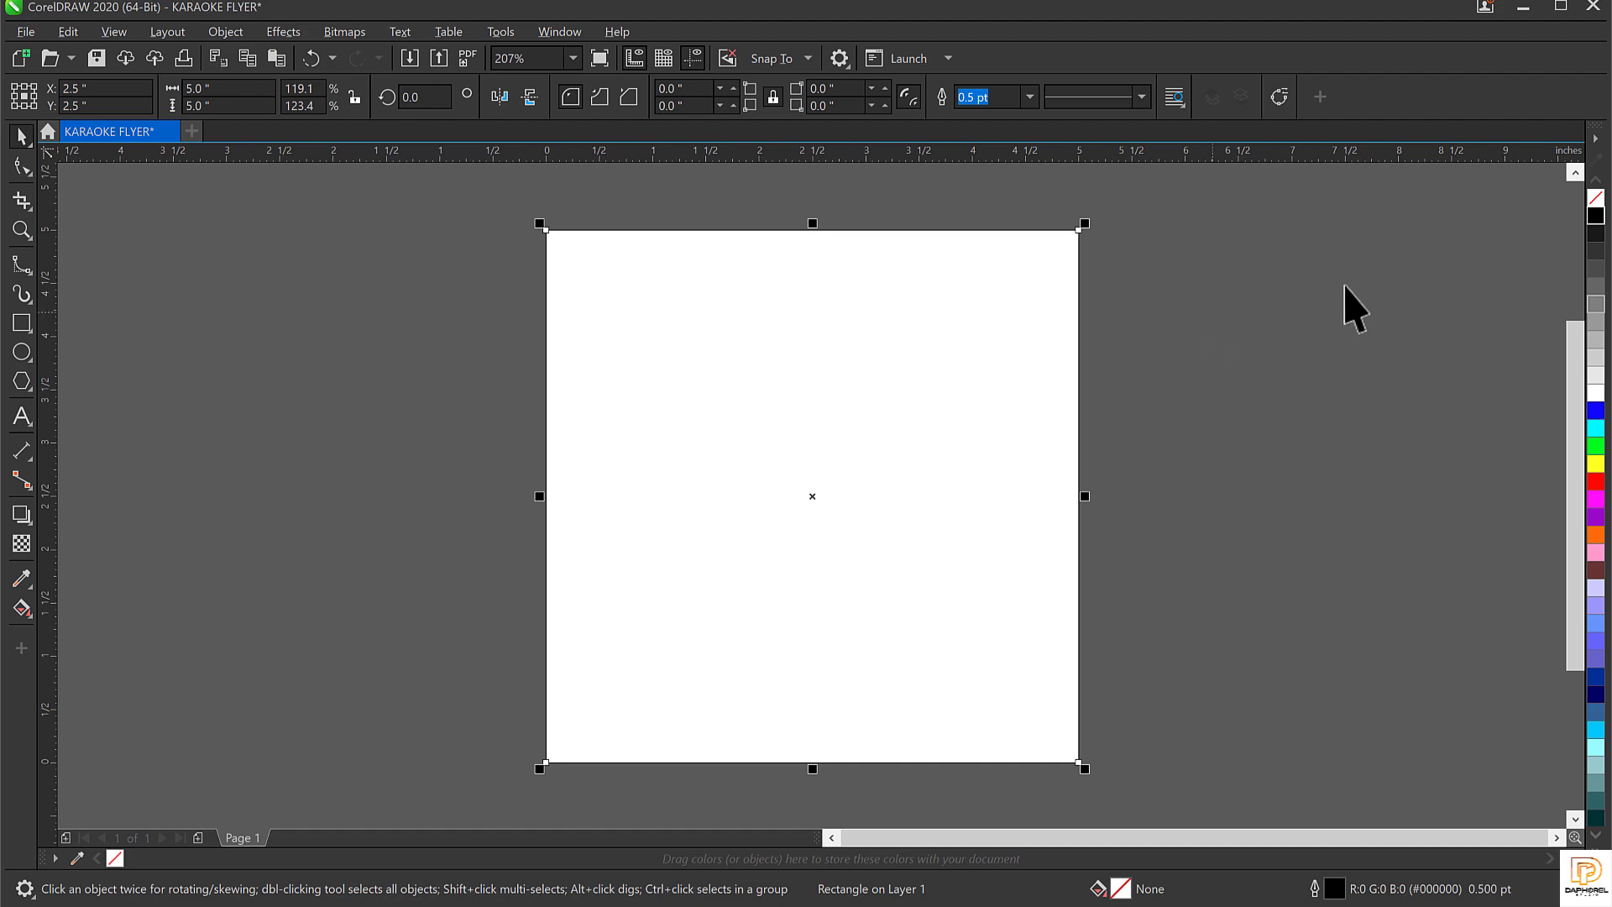
{"action": "left_click", "coordinate": [1595, 217]}
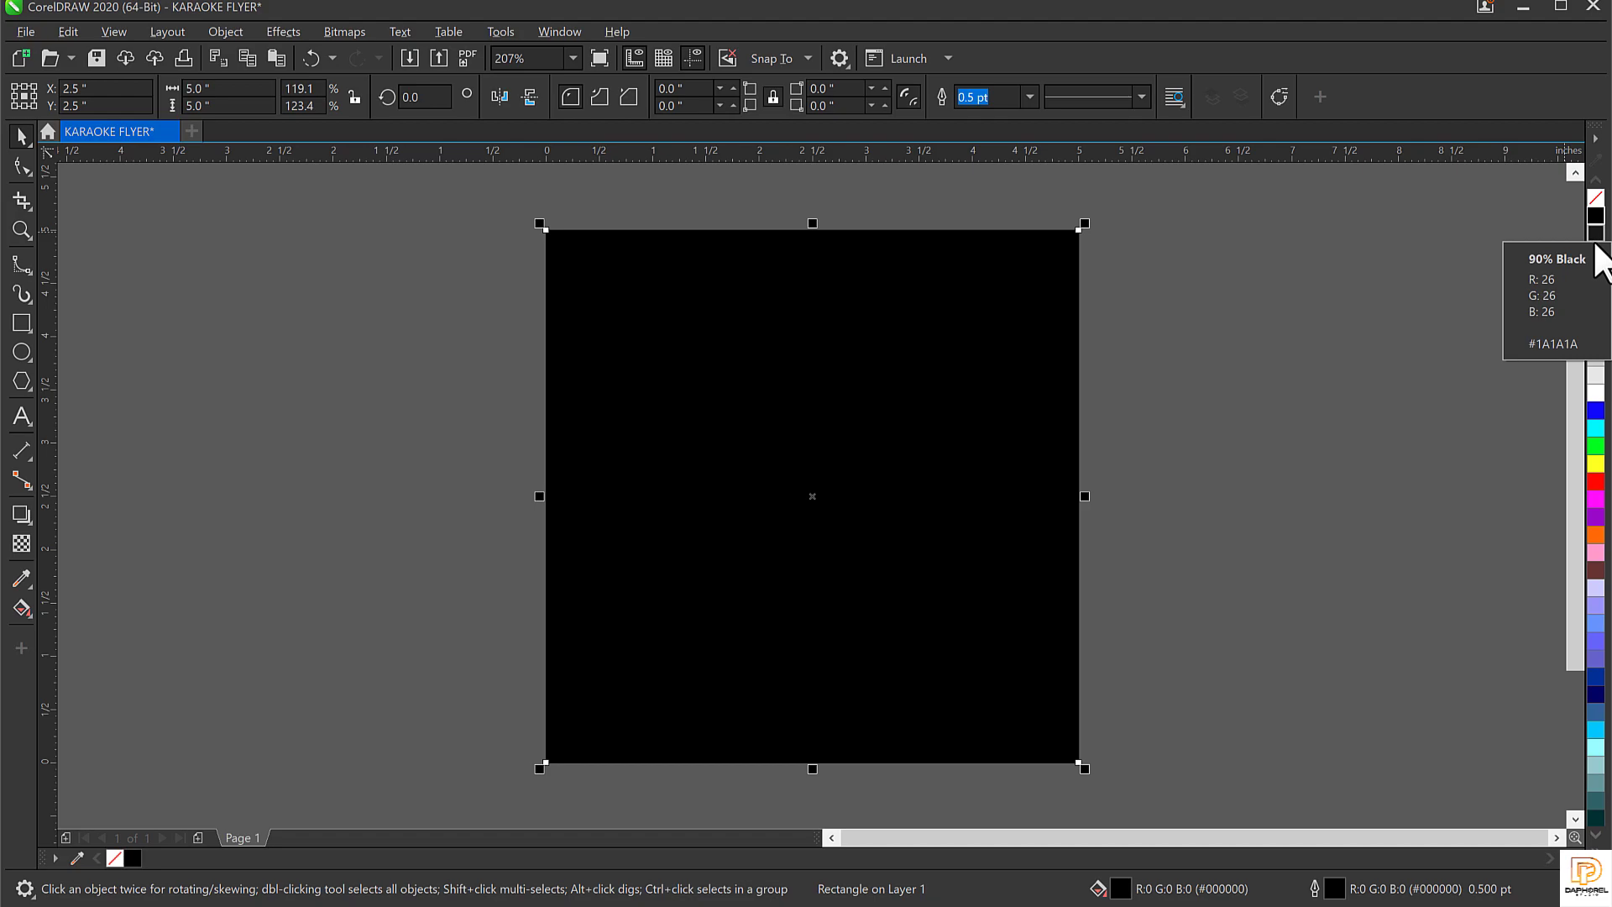
{"action": "left_click", "coordinate": [886, 470]}
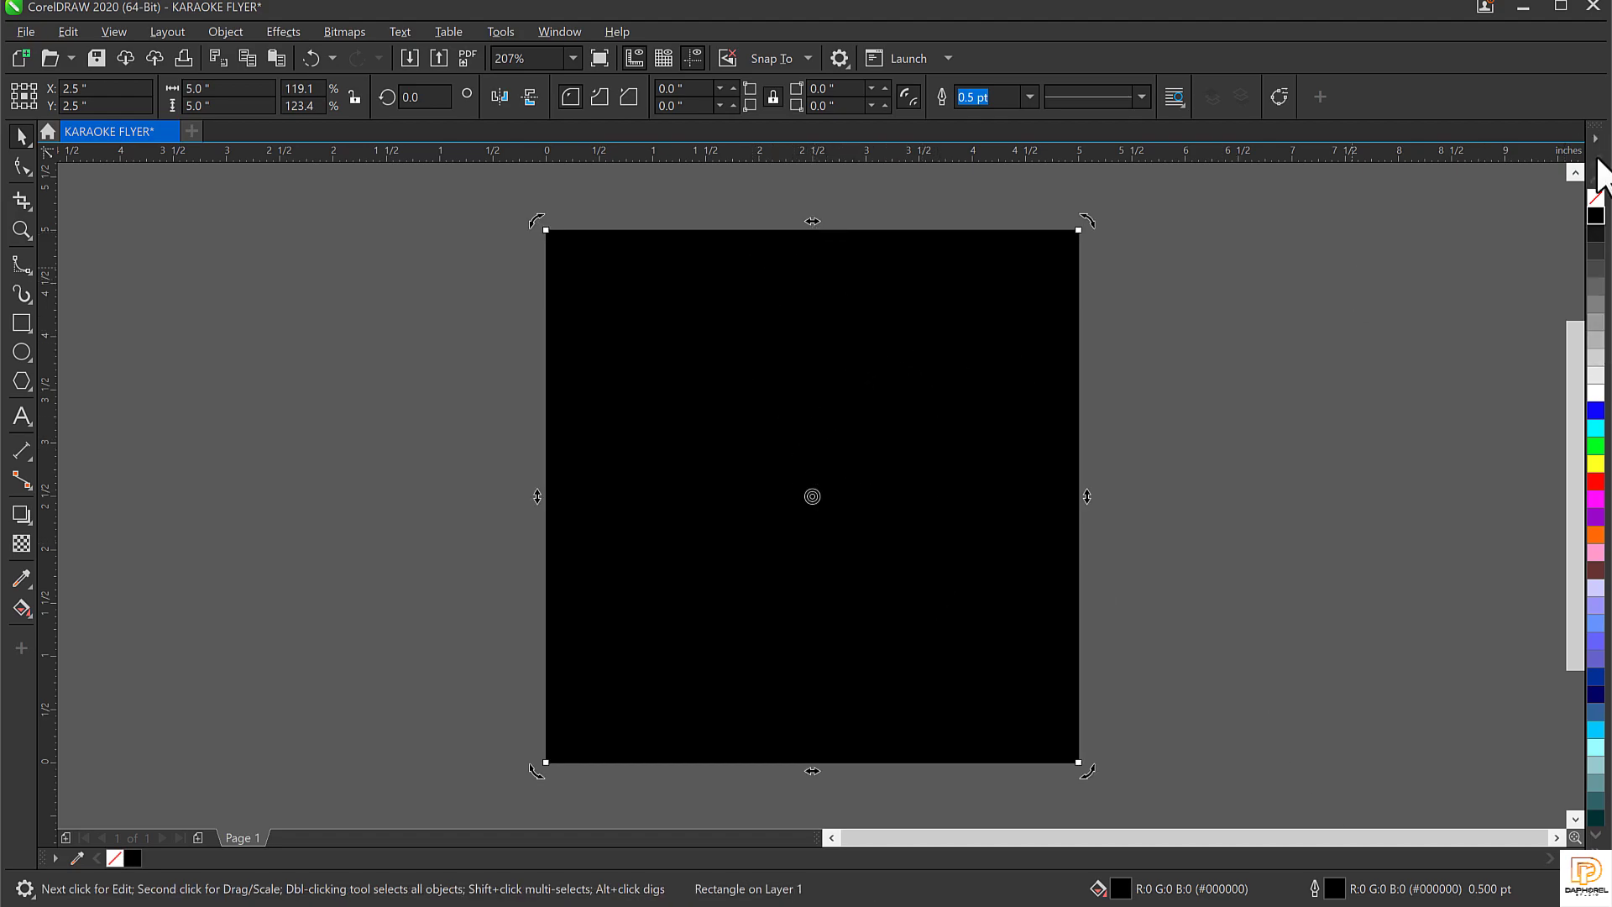
{"action": "left_click", "coordinate": [1596, 235]}
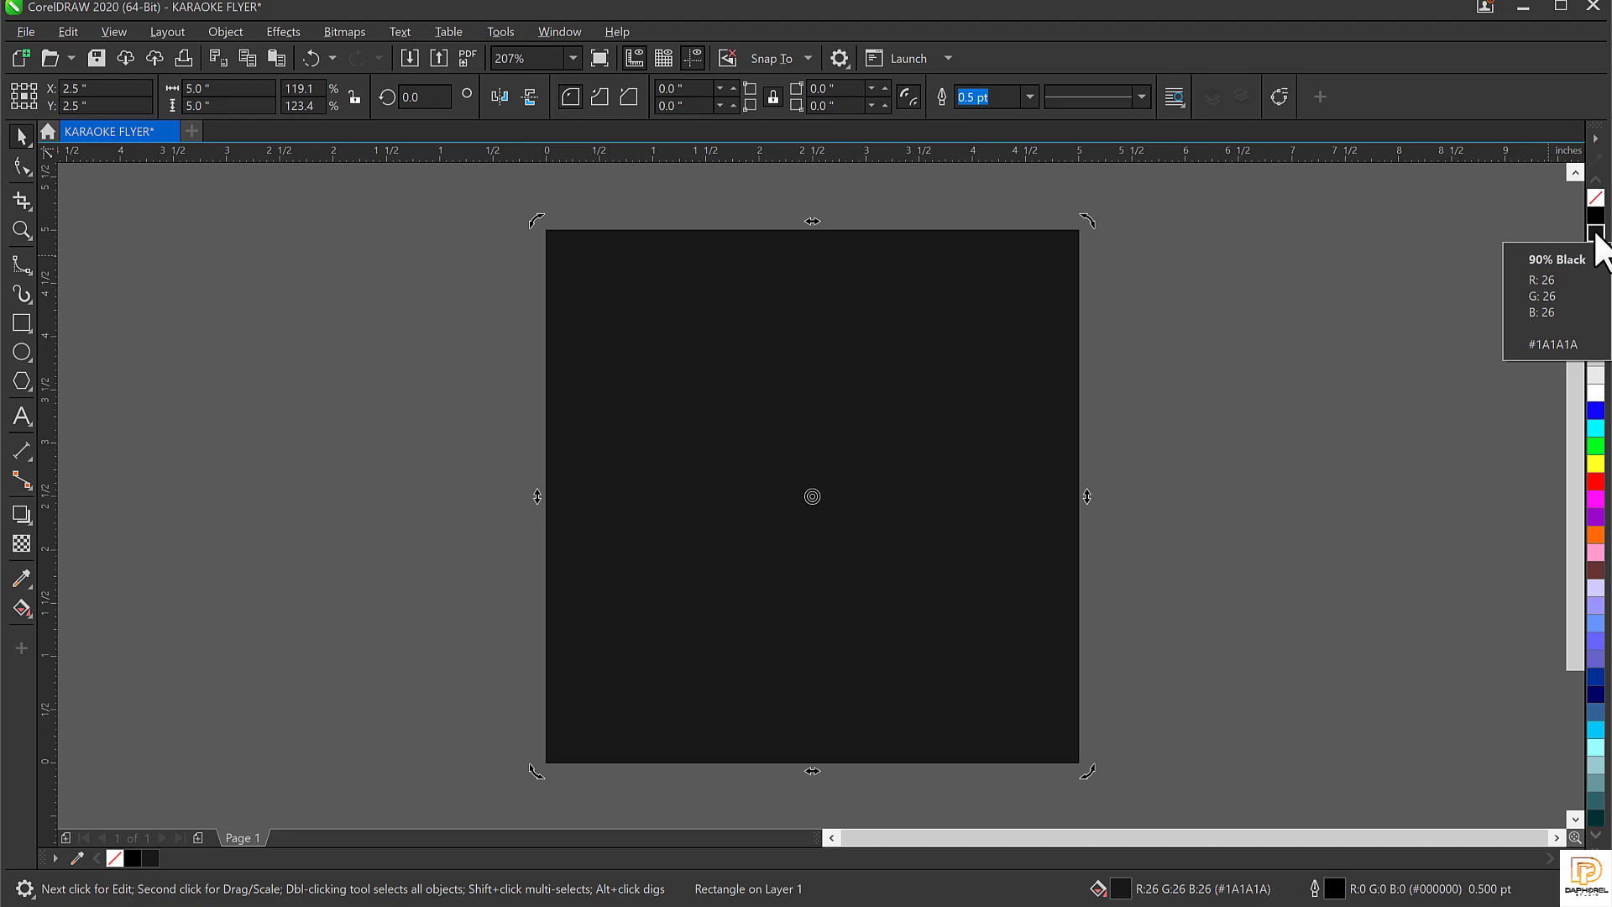
Remove the outline from the dark background rectangle
{"action": "left_click", "coordinate": [1372, 241]}
{"action": "left_click", "coordinate": [944, 339]}
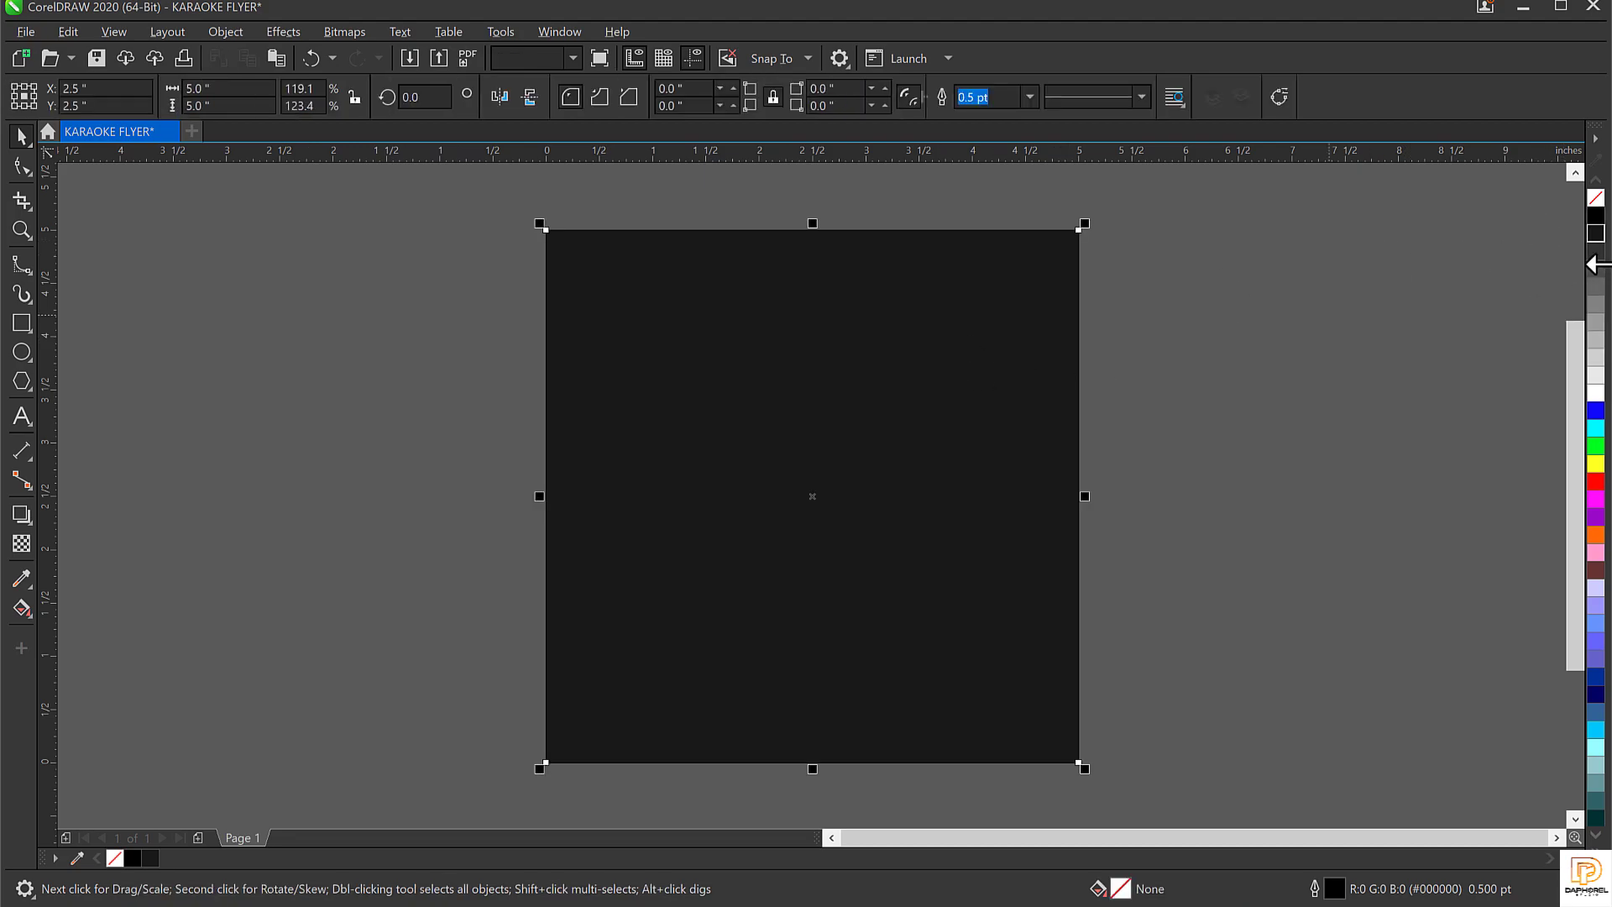
{"action": "right_click", "coordinate": [1594, 200]}
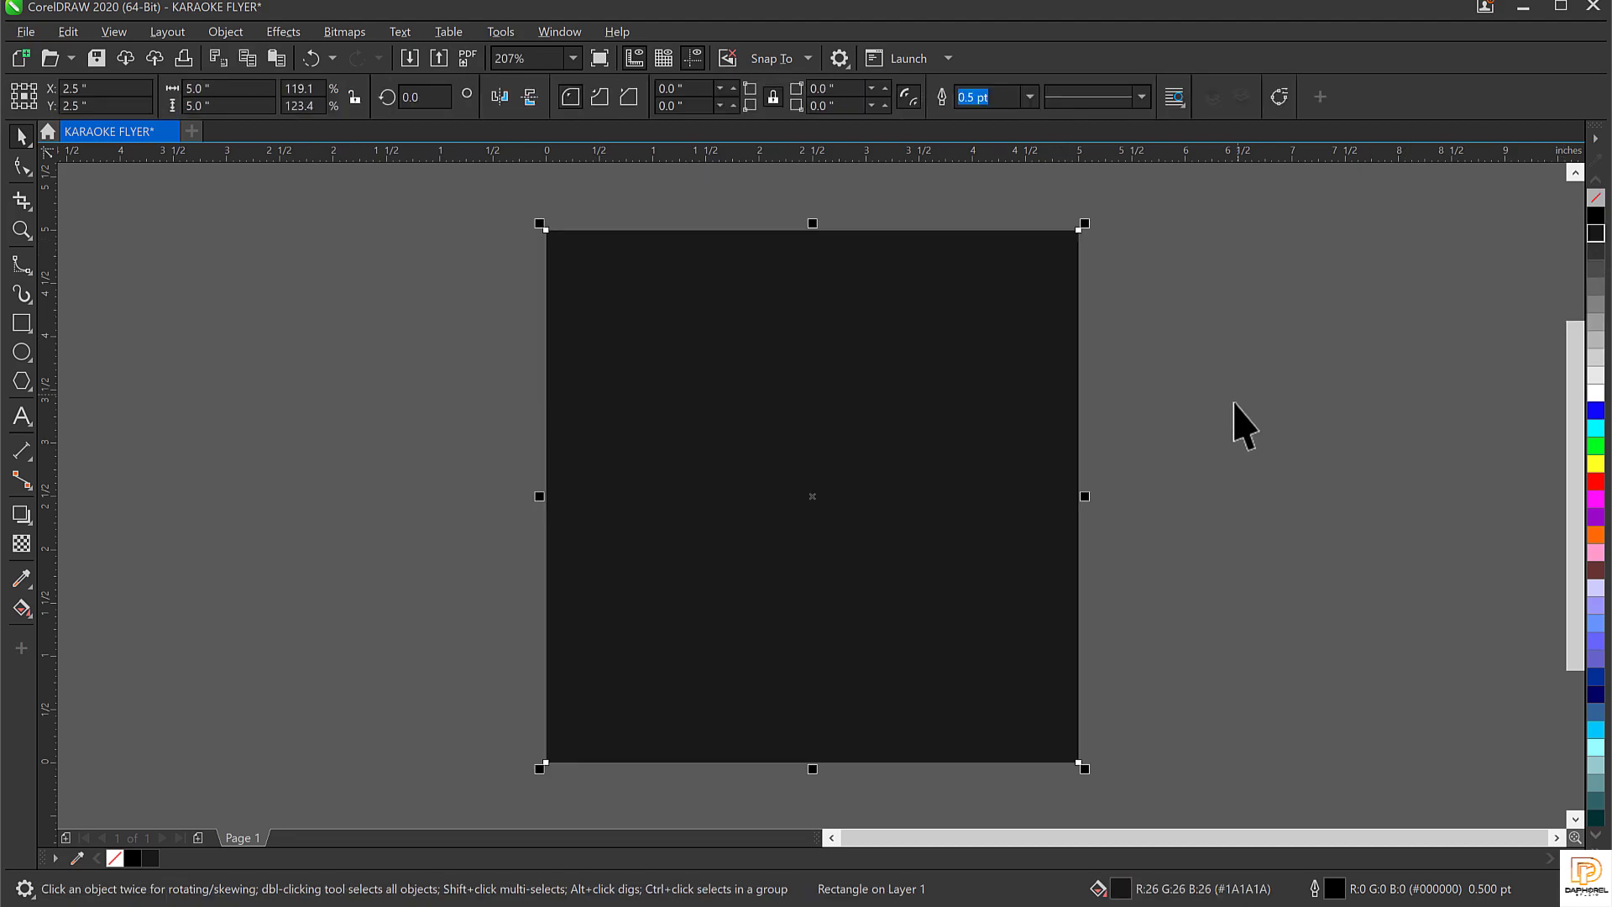
{"action": "key", "text": "F4"}
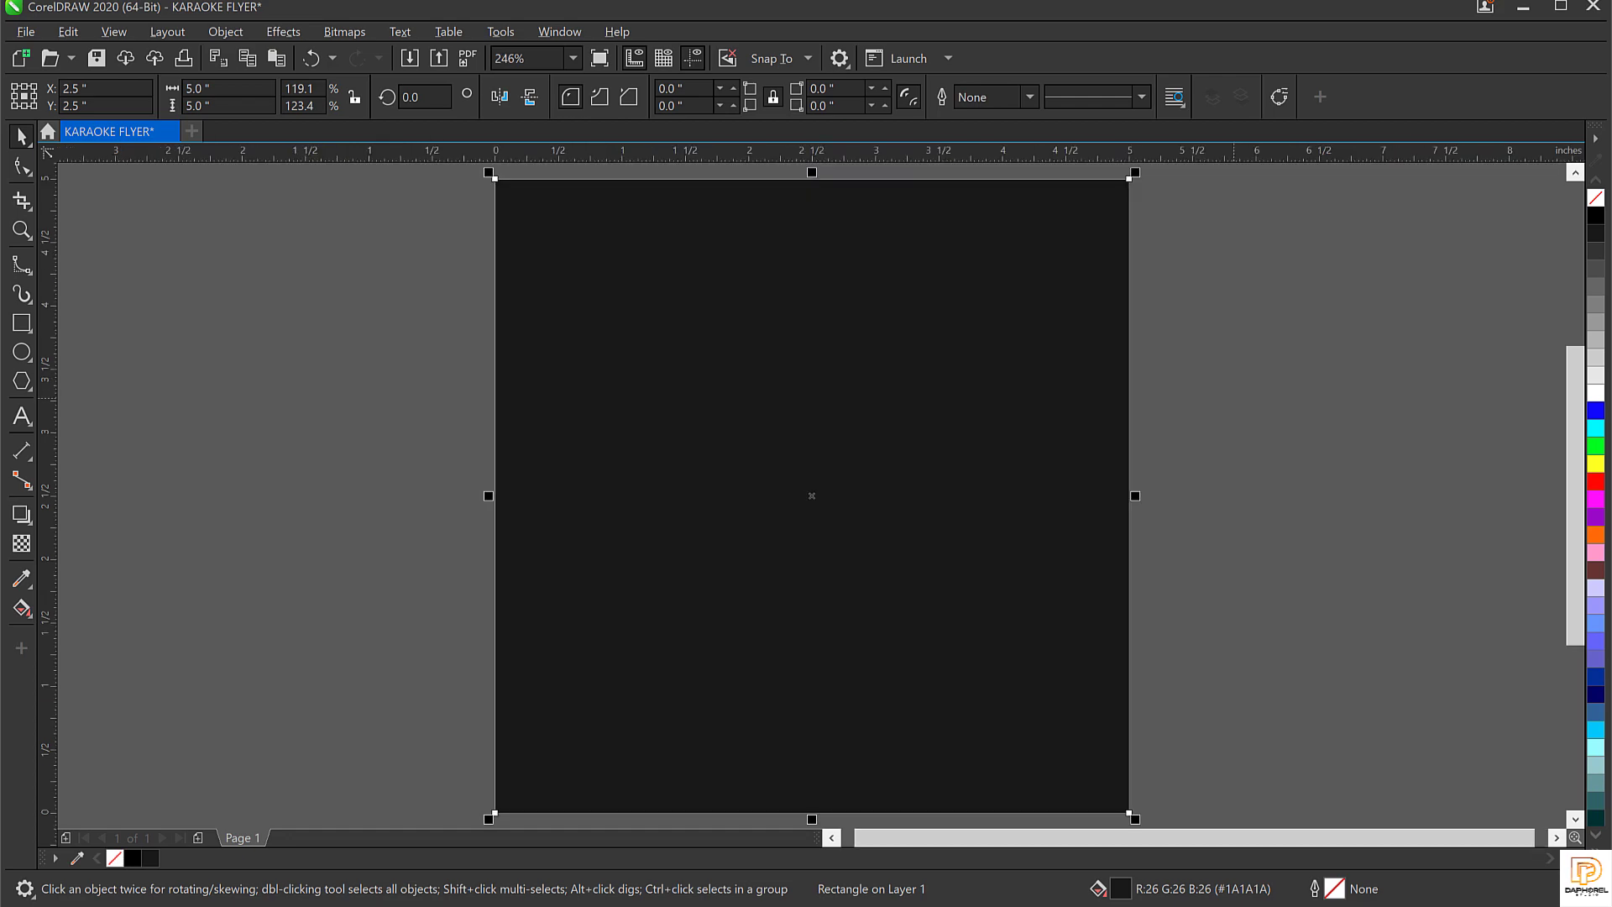
{"action": "left_click", "coordinate": [1215, 586]}
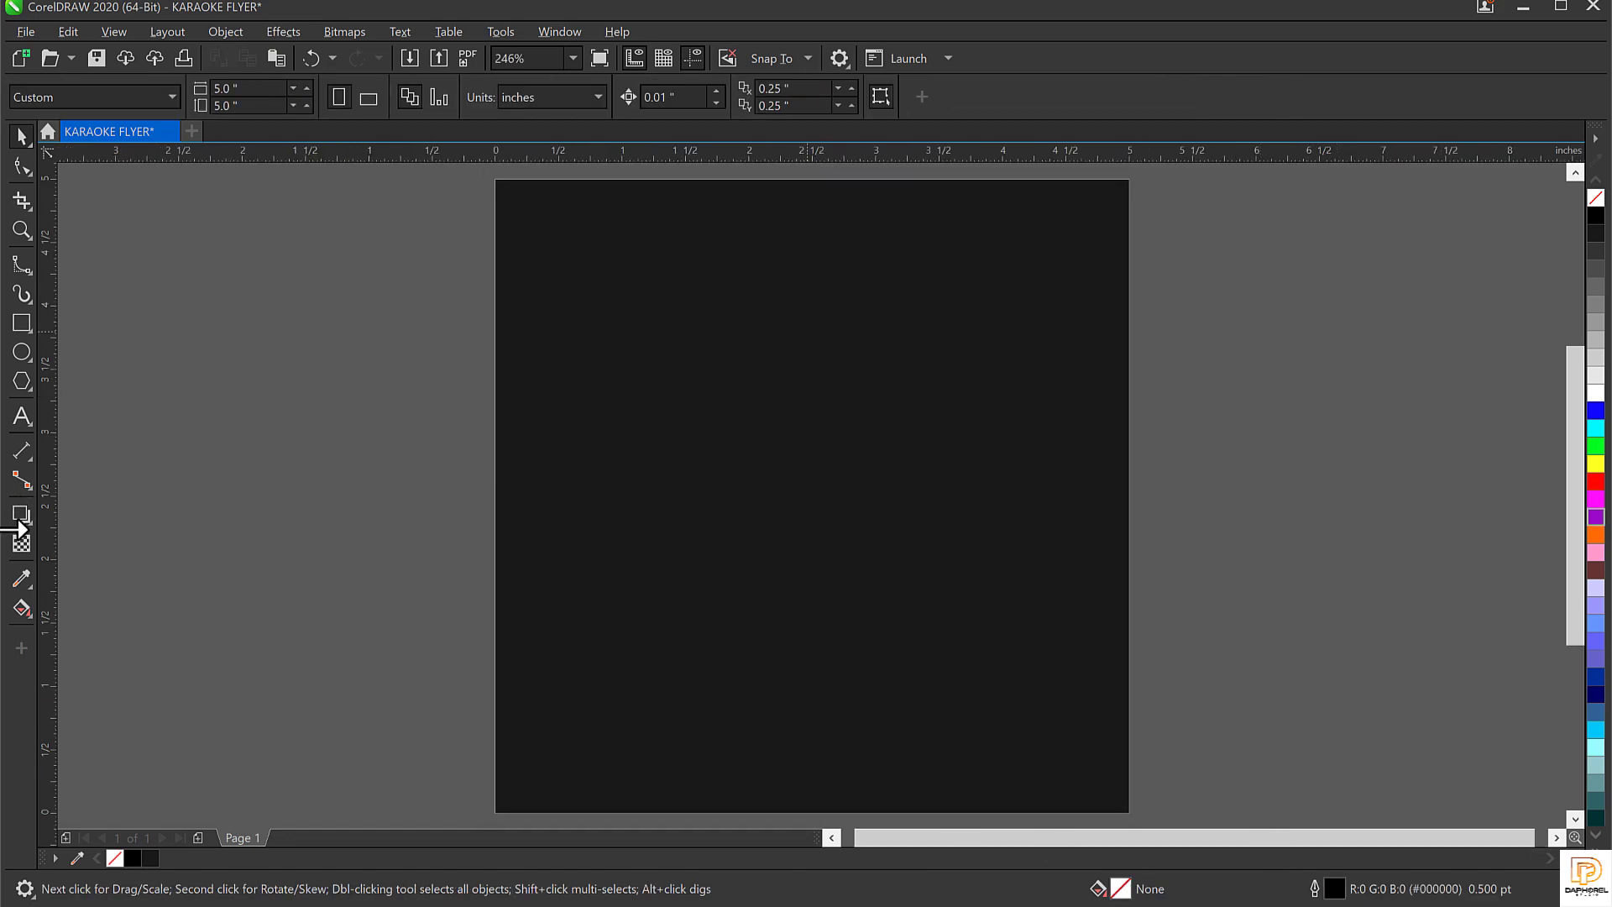
Add the artistic text KARAOKE in the upper half of the page and fill it with white
{"action": "left_click", "coordinate": [21, 415]}
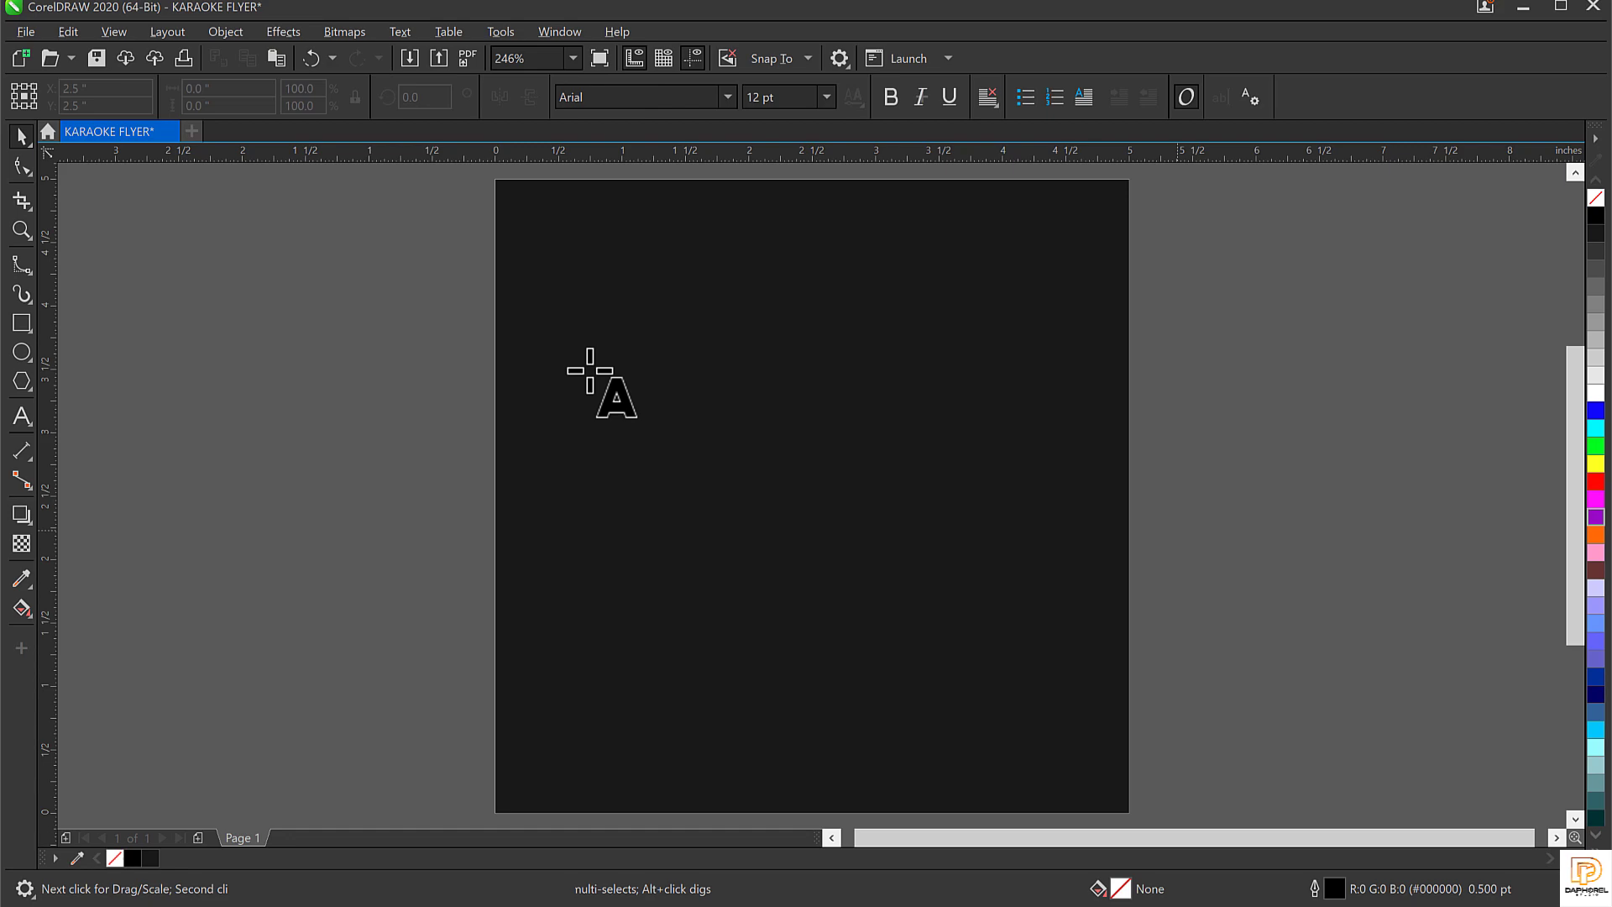
{"action": "left_click", "coordinate": [636, 384]}
{"action": "mouse_move", "coordinate": [778, 906]}
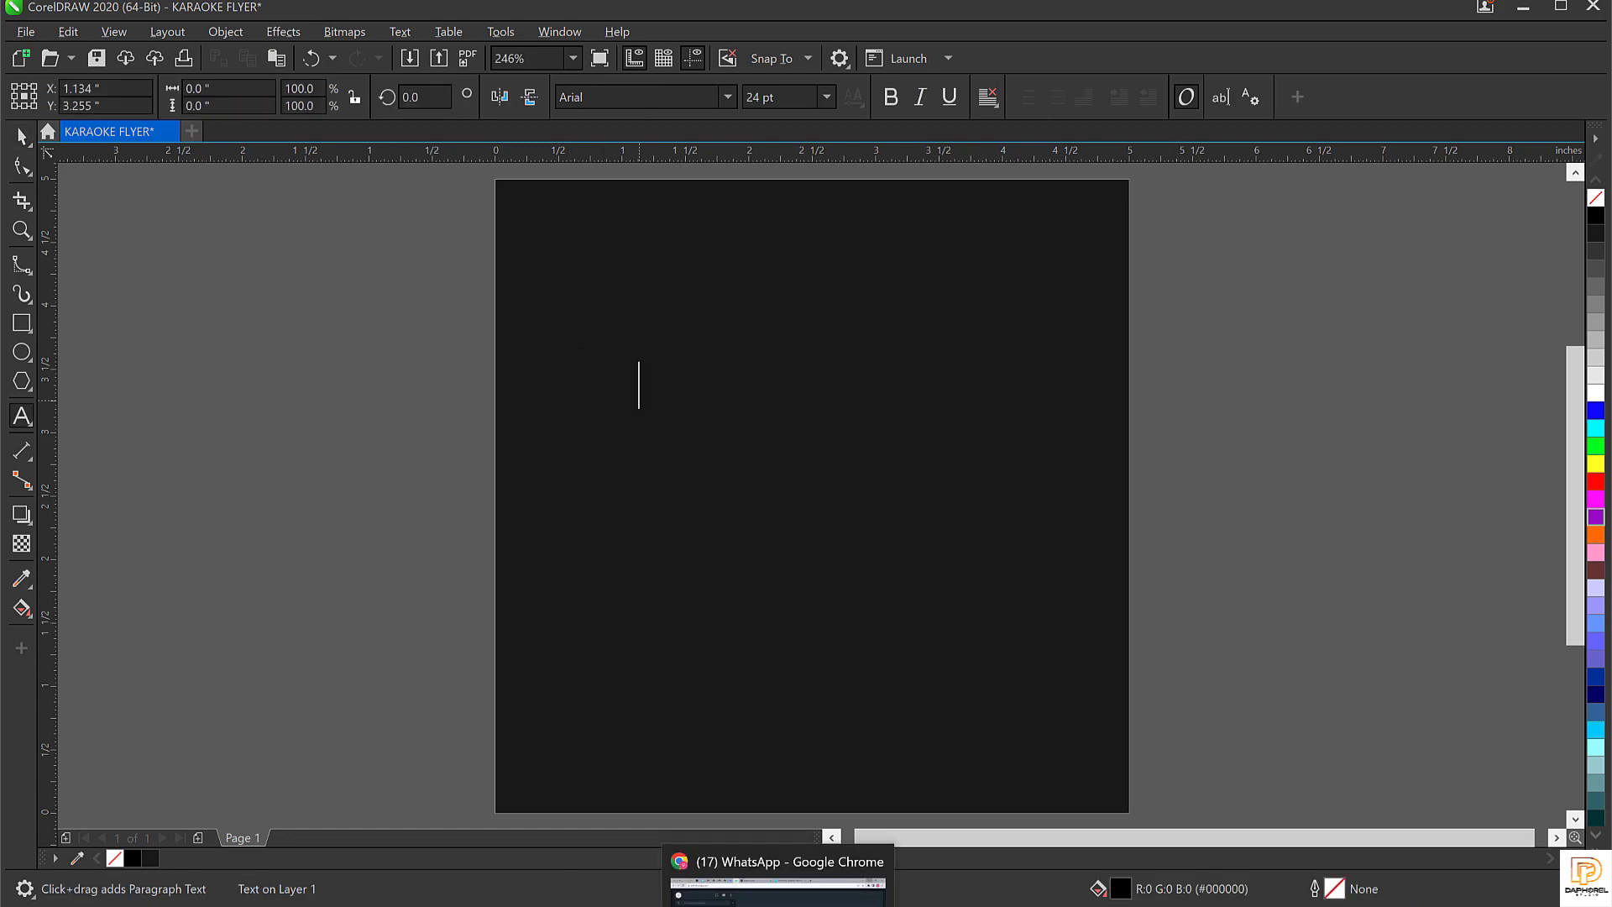
{"action": "type", "text": "k"}
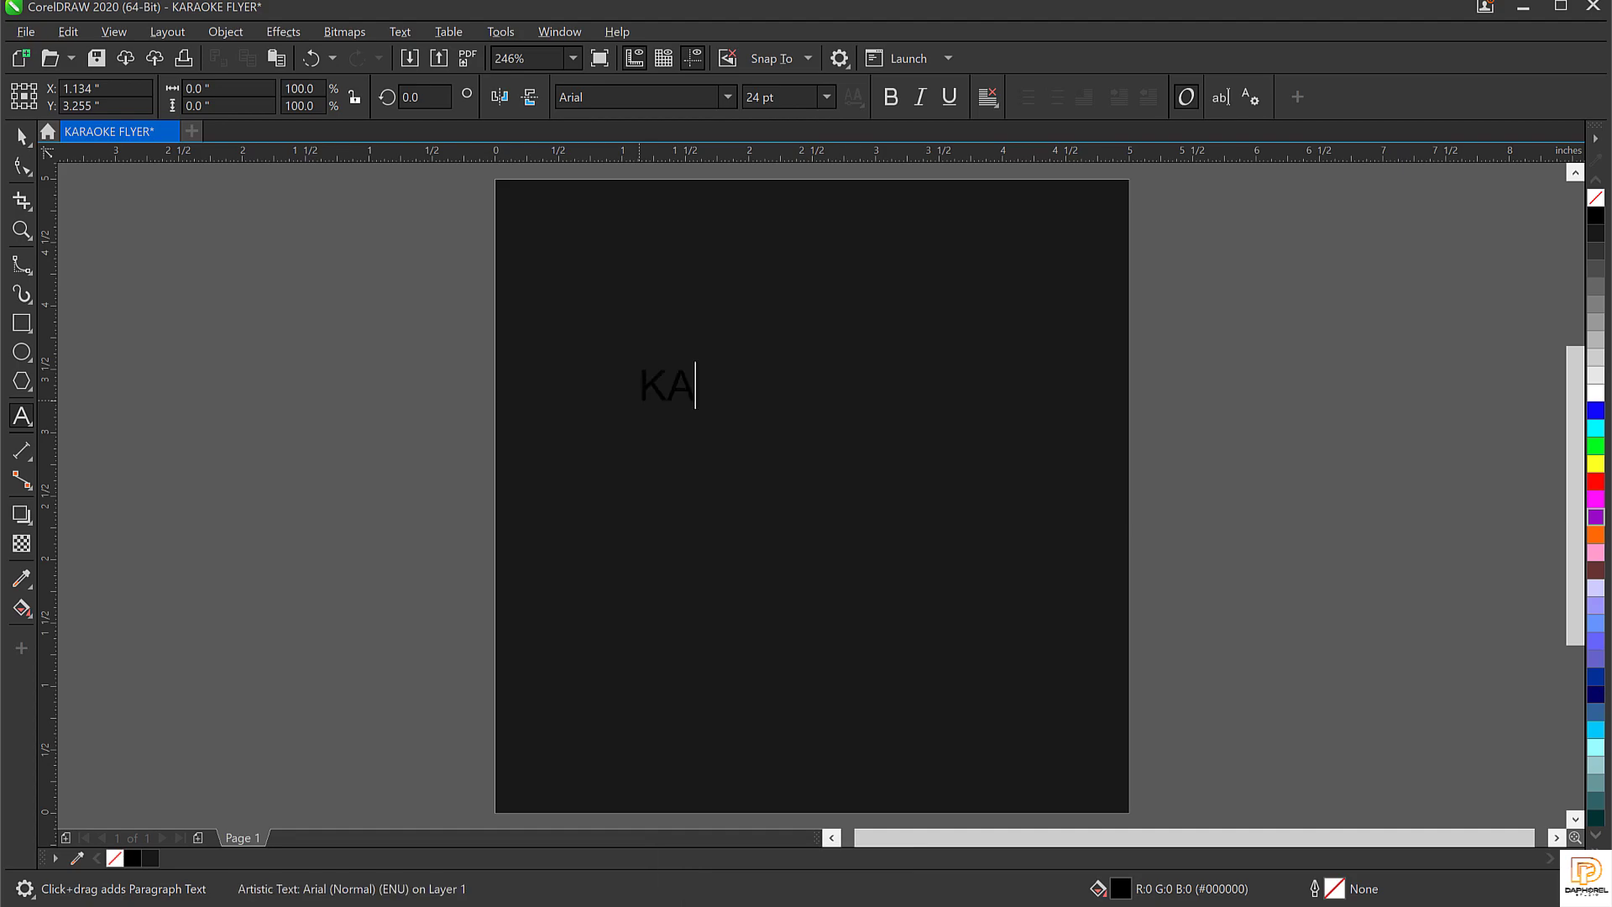
{"action": "type", "text": "ARAOKE"}
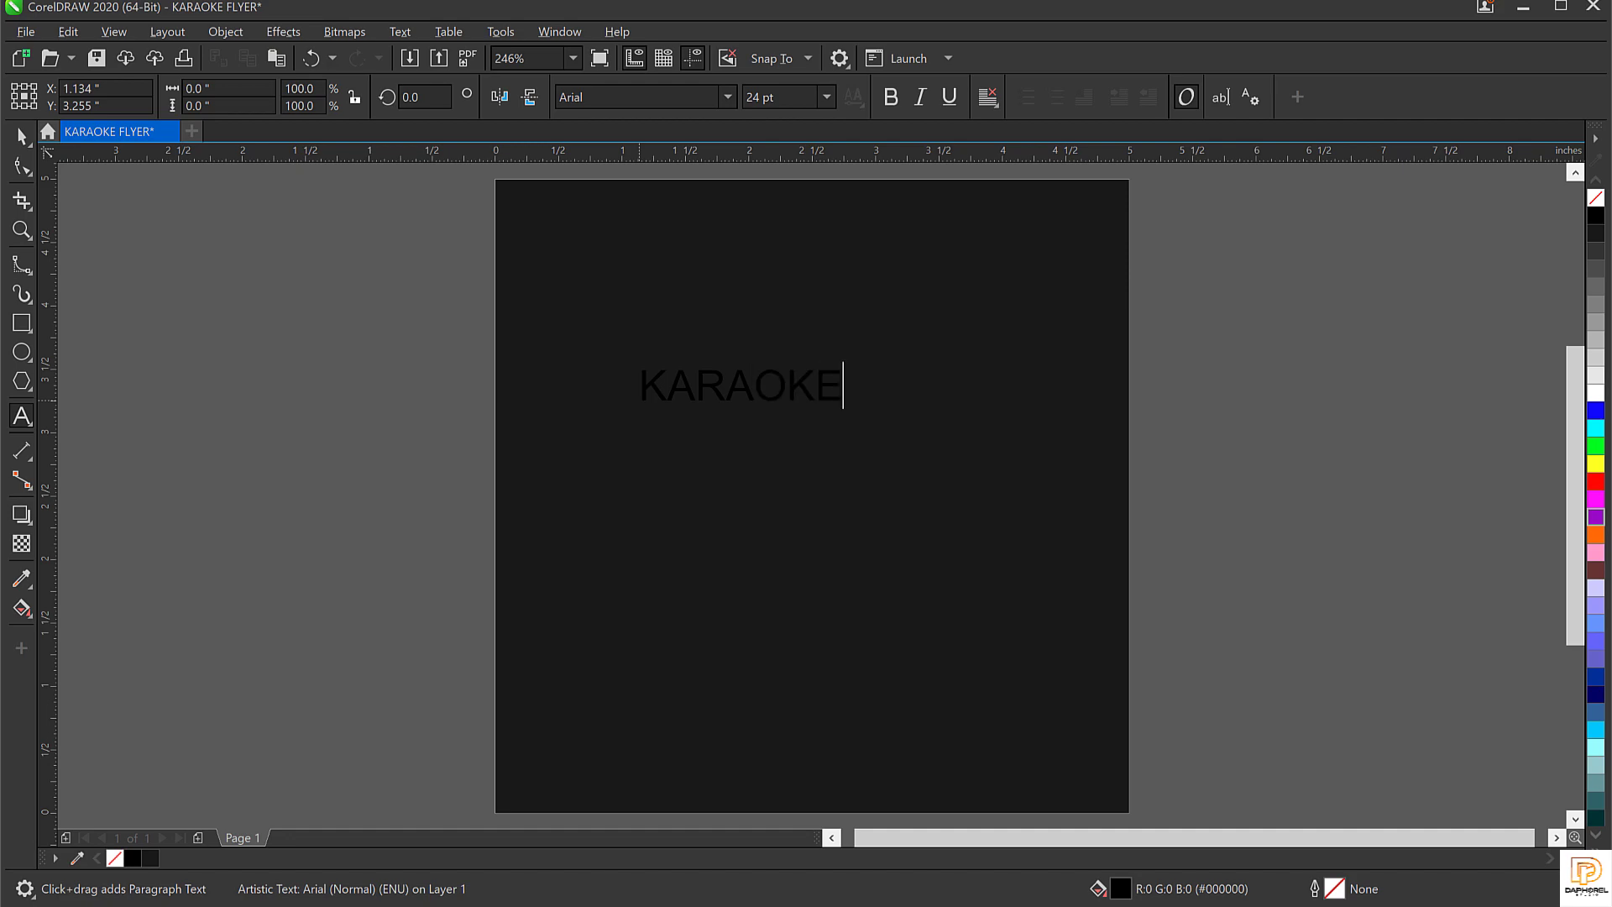
{"action": "key", "text": "ctrl+space"}
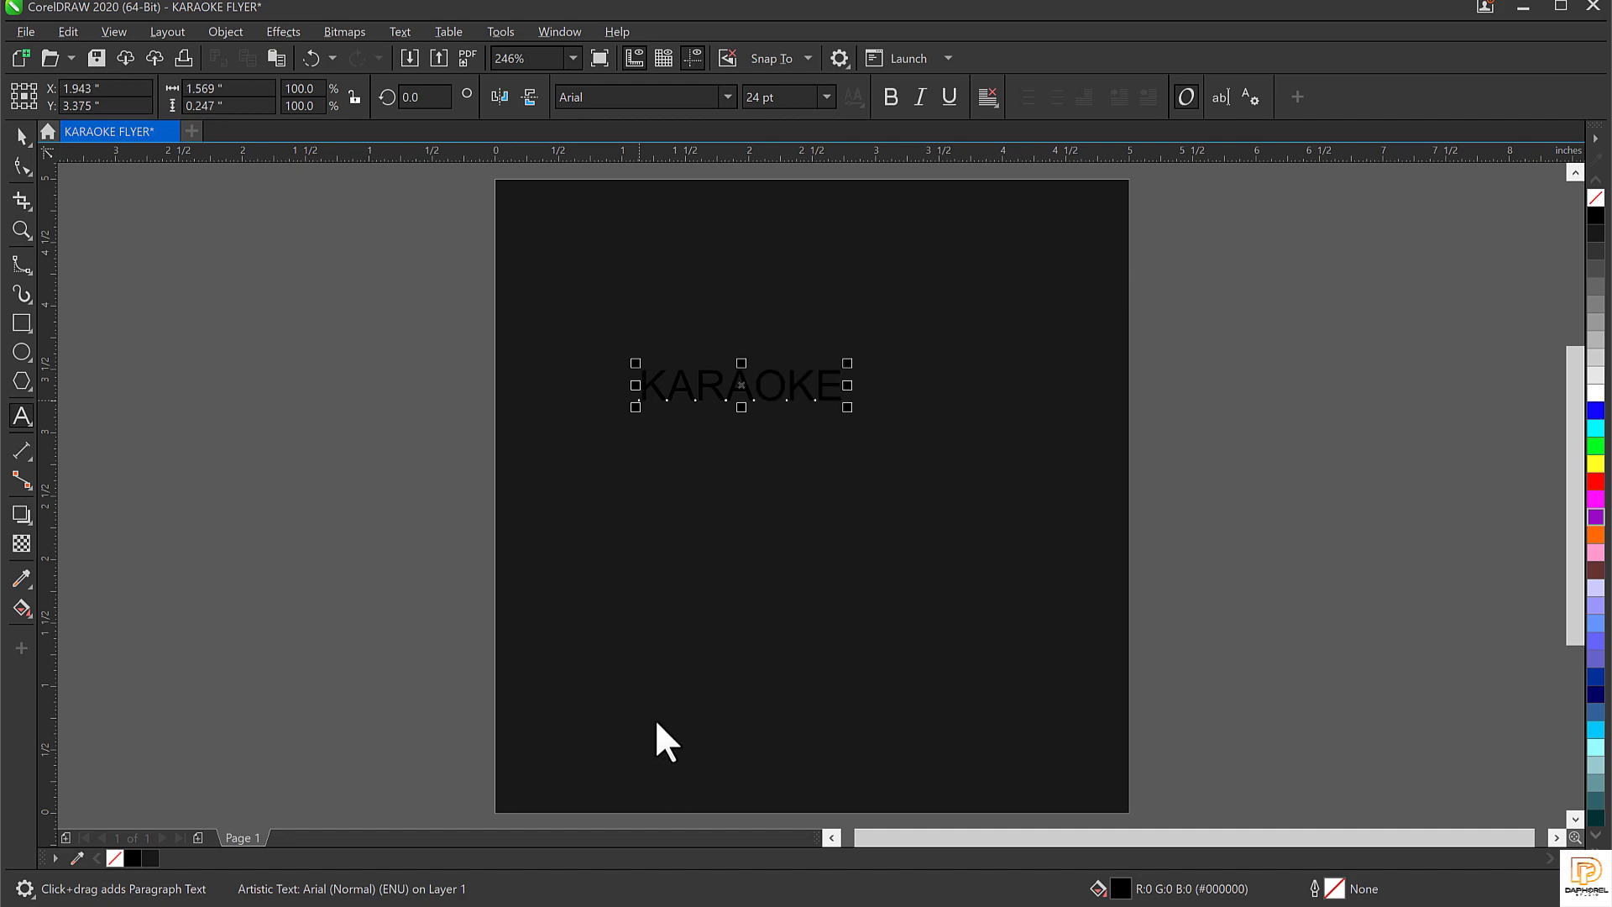
{"action": "left_click", "coordinate": [1595, 380]}
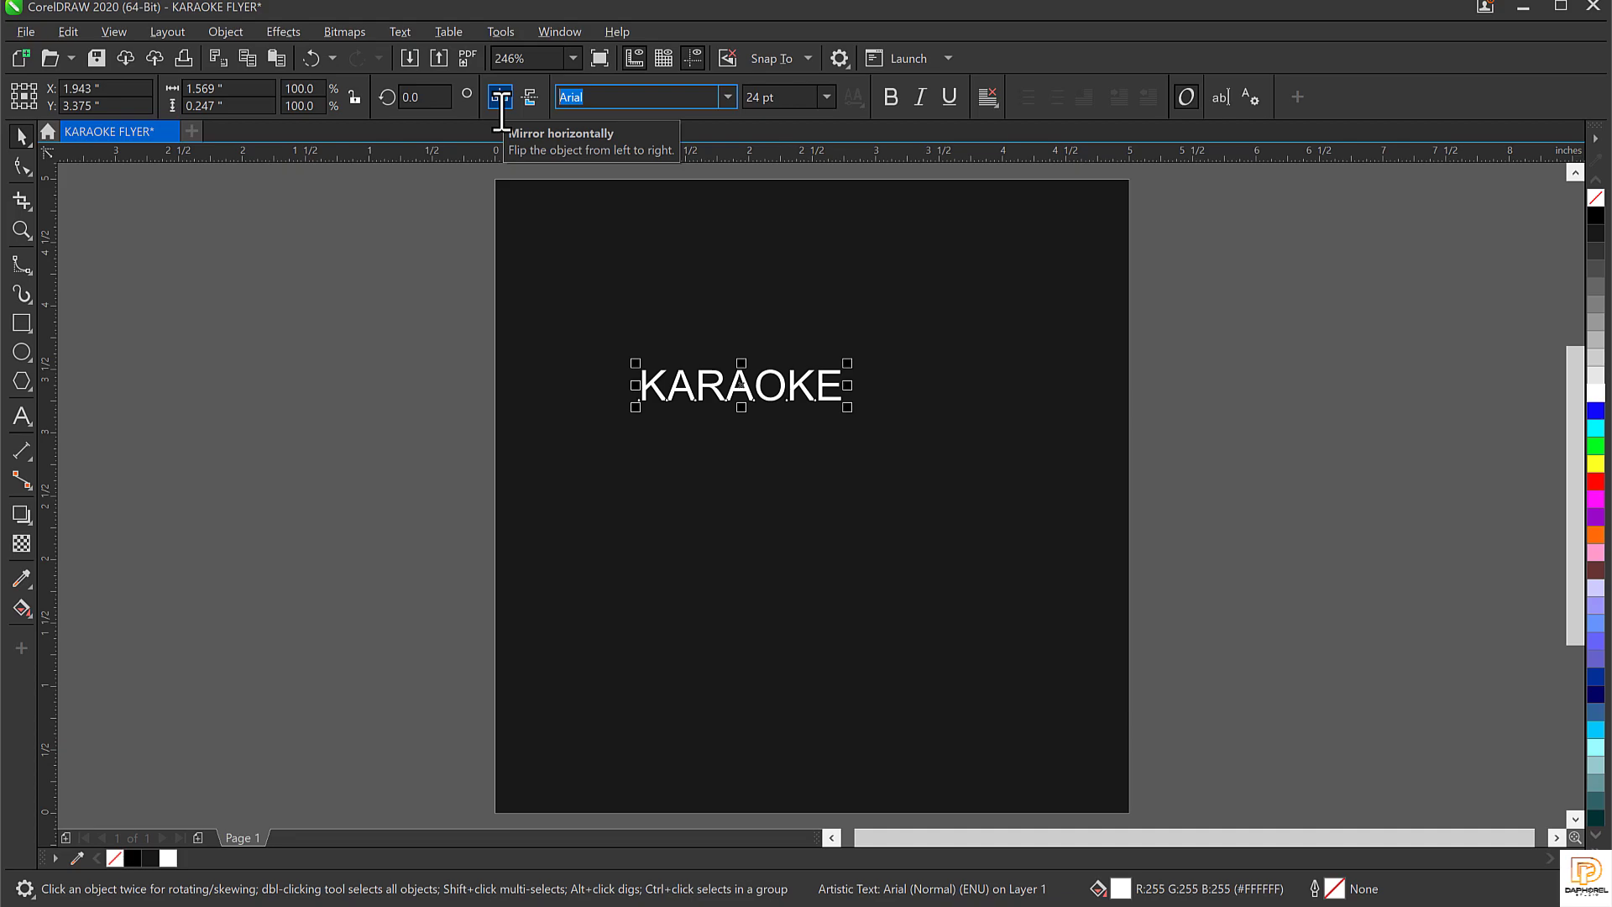
Set the KARAOKE text to the Kenyan Coffee Rg font in italic
{"action": "type", "text": "enyan Coffee Rg"}
{"action": "key", "text": "Return"}
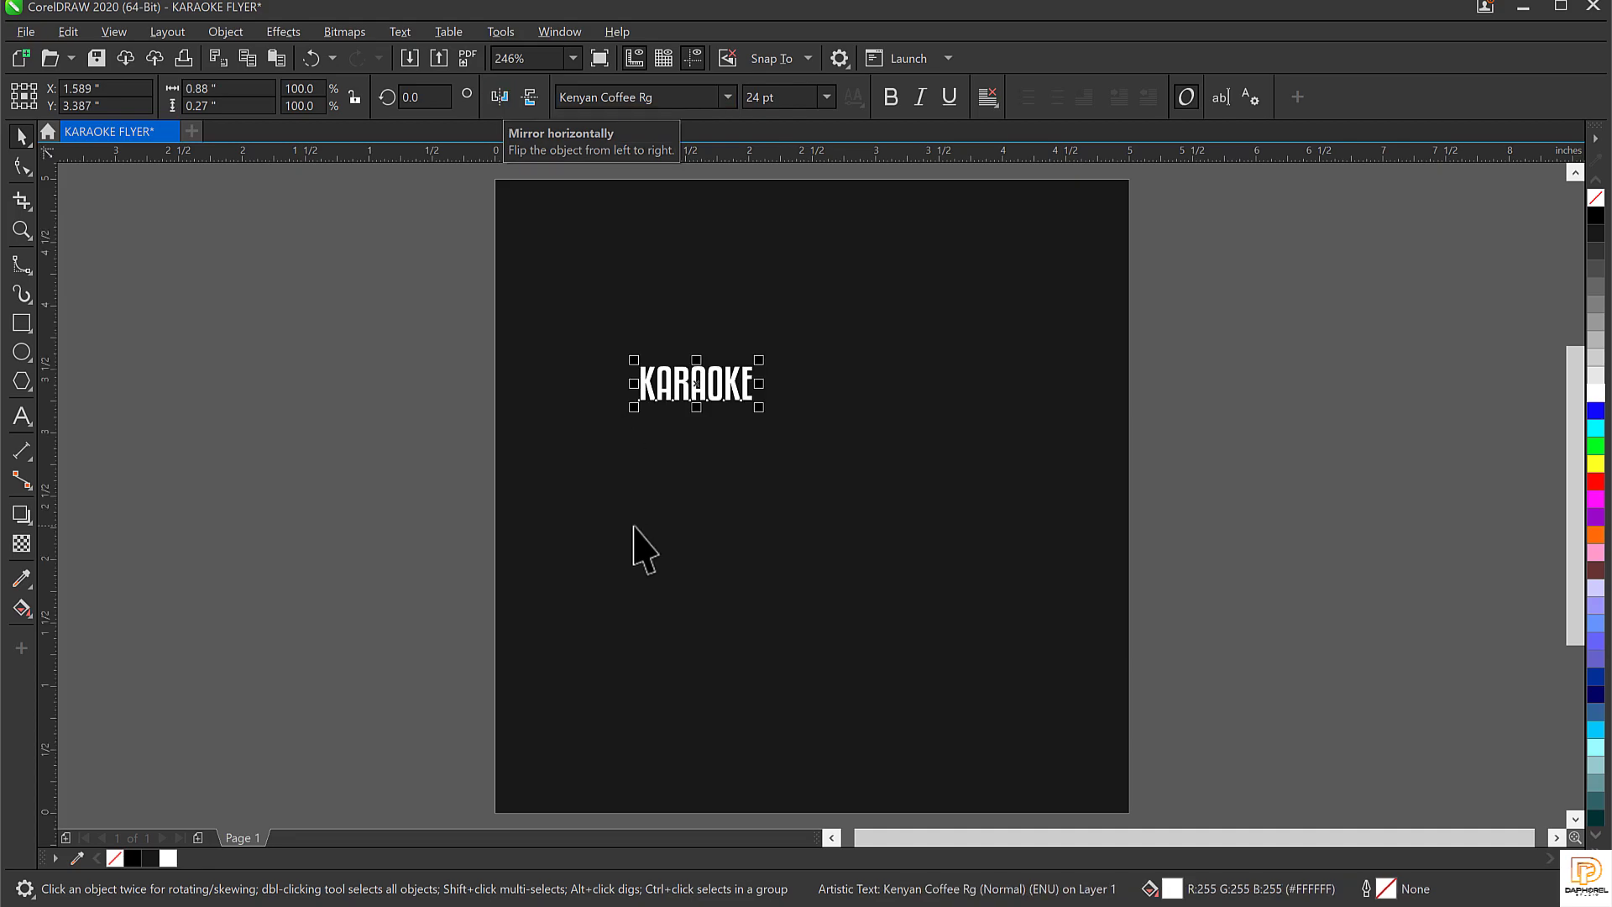
{"action": "left_click", "coordinate": [920, 98]}
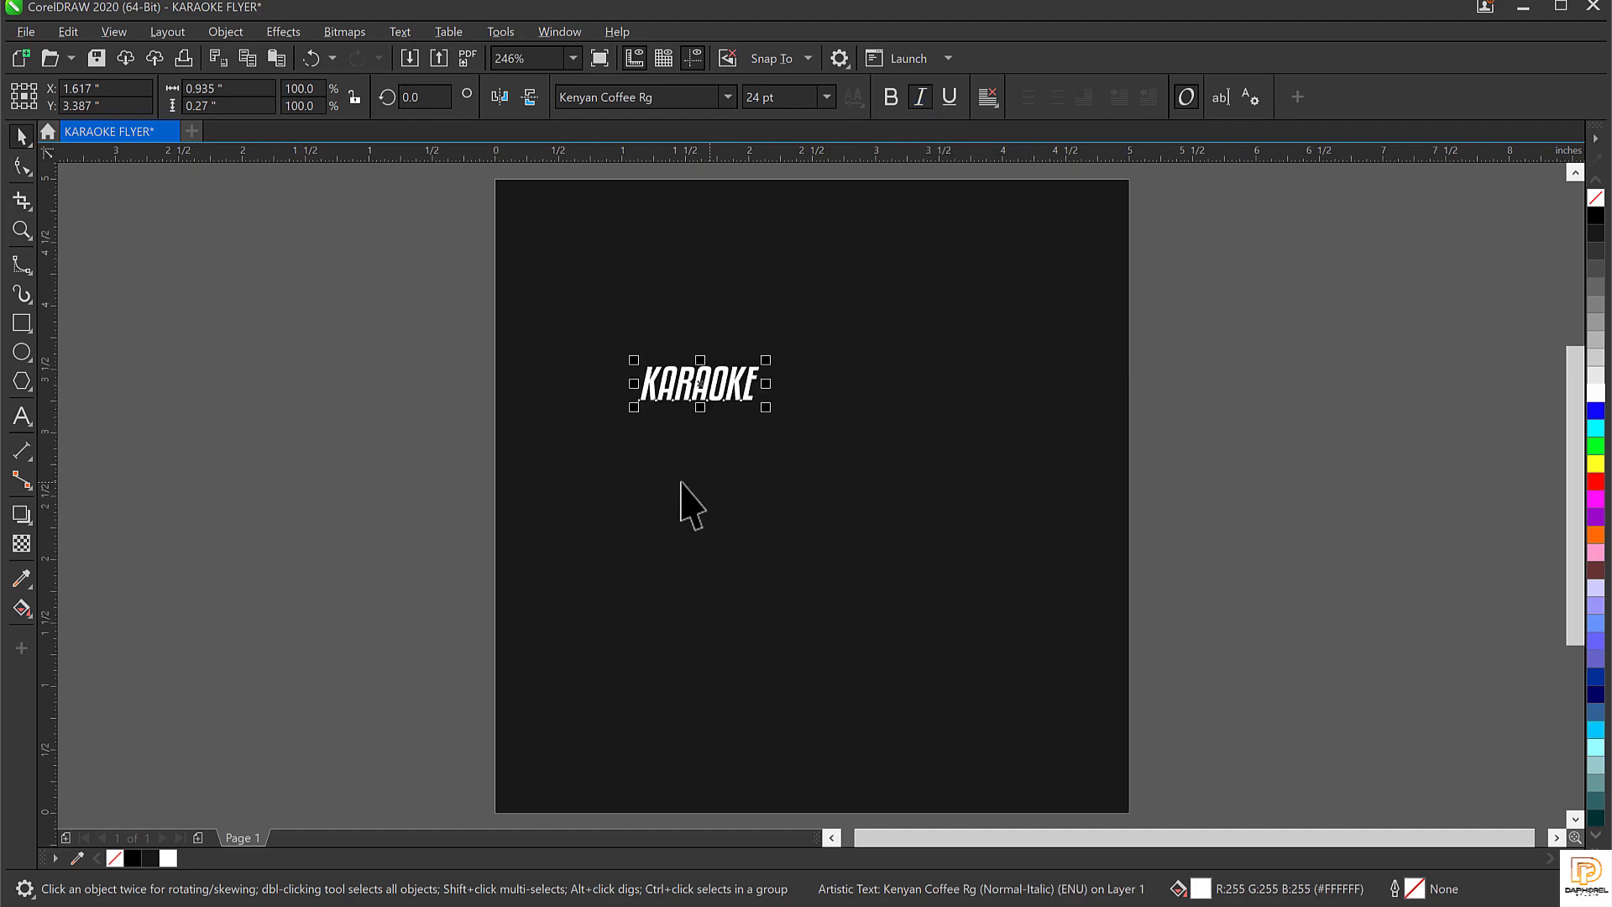
Enlarge the KARAOKE text to about 79 pt and move it toward the upper left of the page
{"action": "left_click_drag", "start_coordinate": [765, 407], "coordinate": [971, 576]}
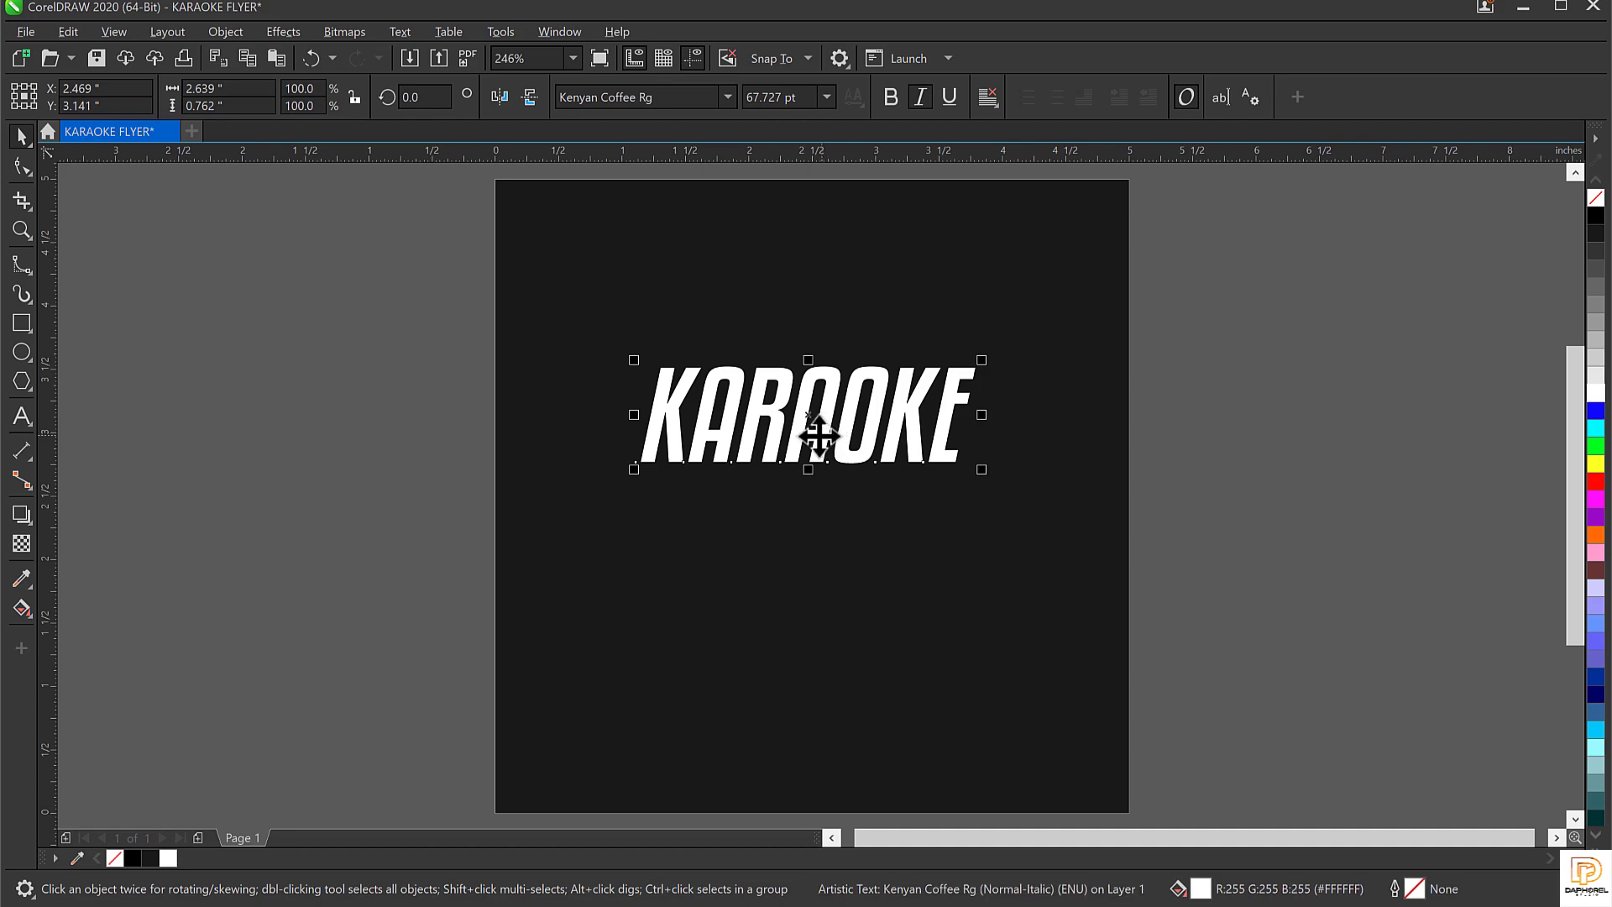
{"action": "left_click_drag", "start_coordinate": [816, 434], "coordinate": [754, 403]}
{"action": "left_click_drag", "start_coordinate": [904, 425], "coordinate": [961, 451]}
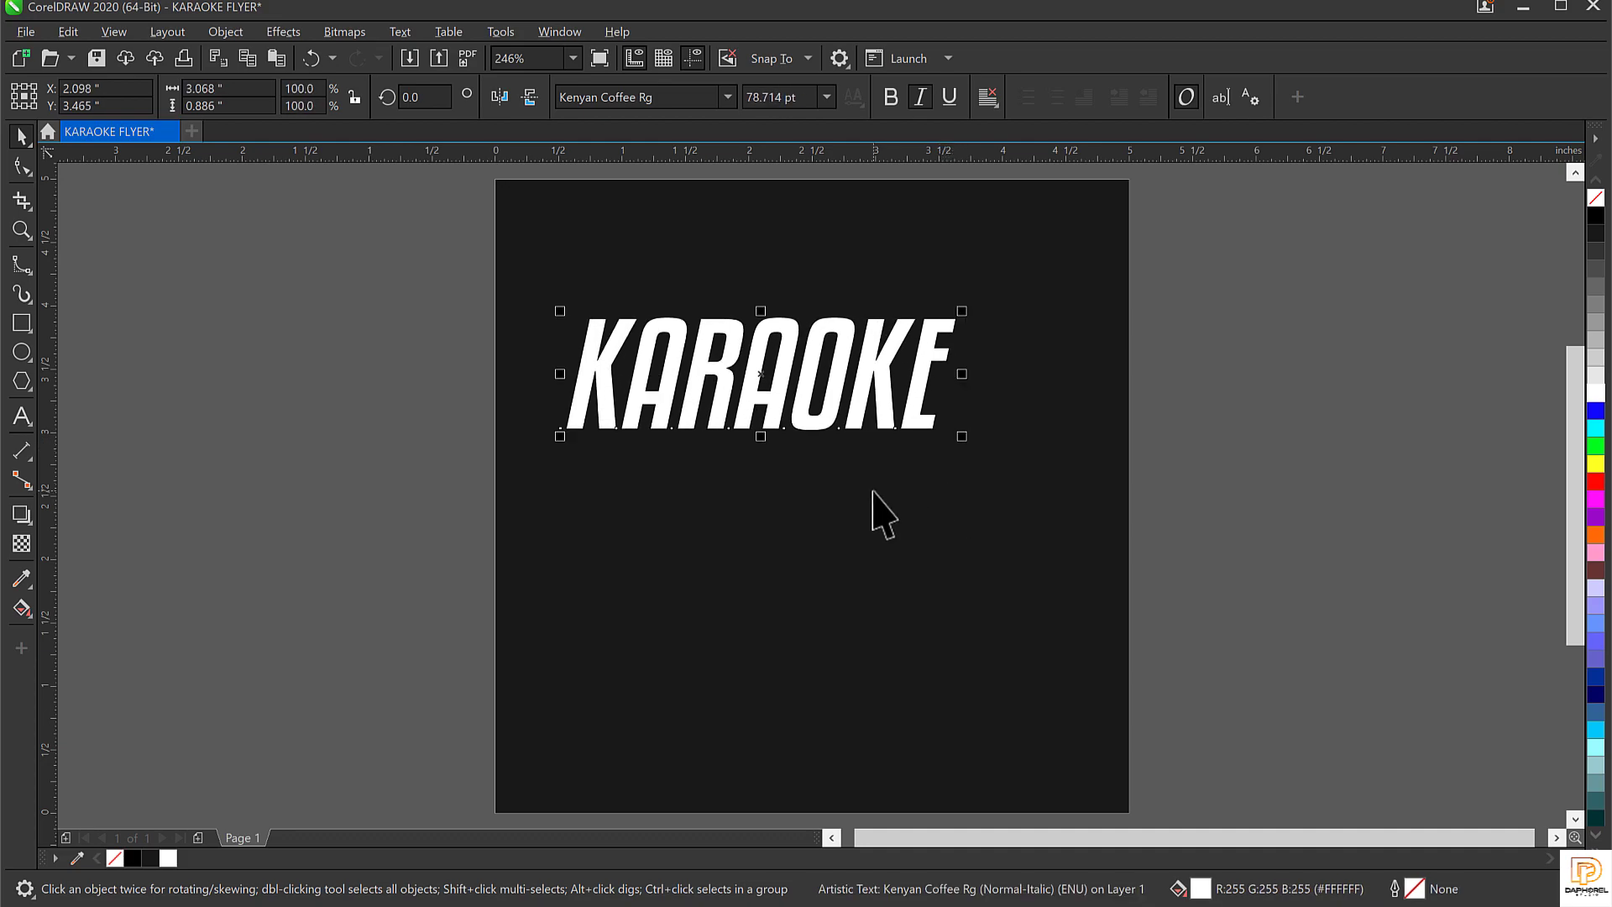
Tighten the letter spacing of the KARAOKE text slightly with the Shape tool
{"action": "left_click", "coordinate": [18, 167]}
{"action": "left_click_drag", "start_coordinate": [955, 440], "coordinate": [930, 440]}
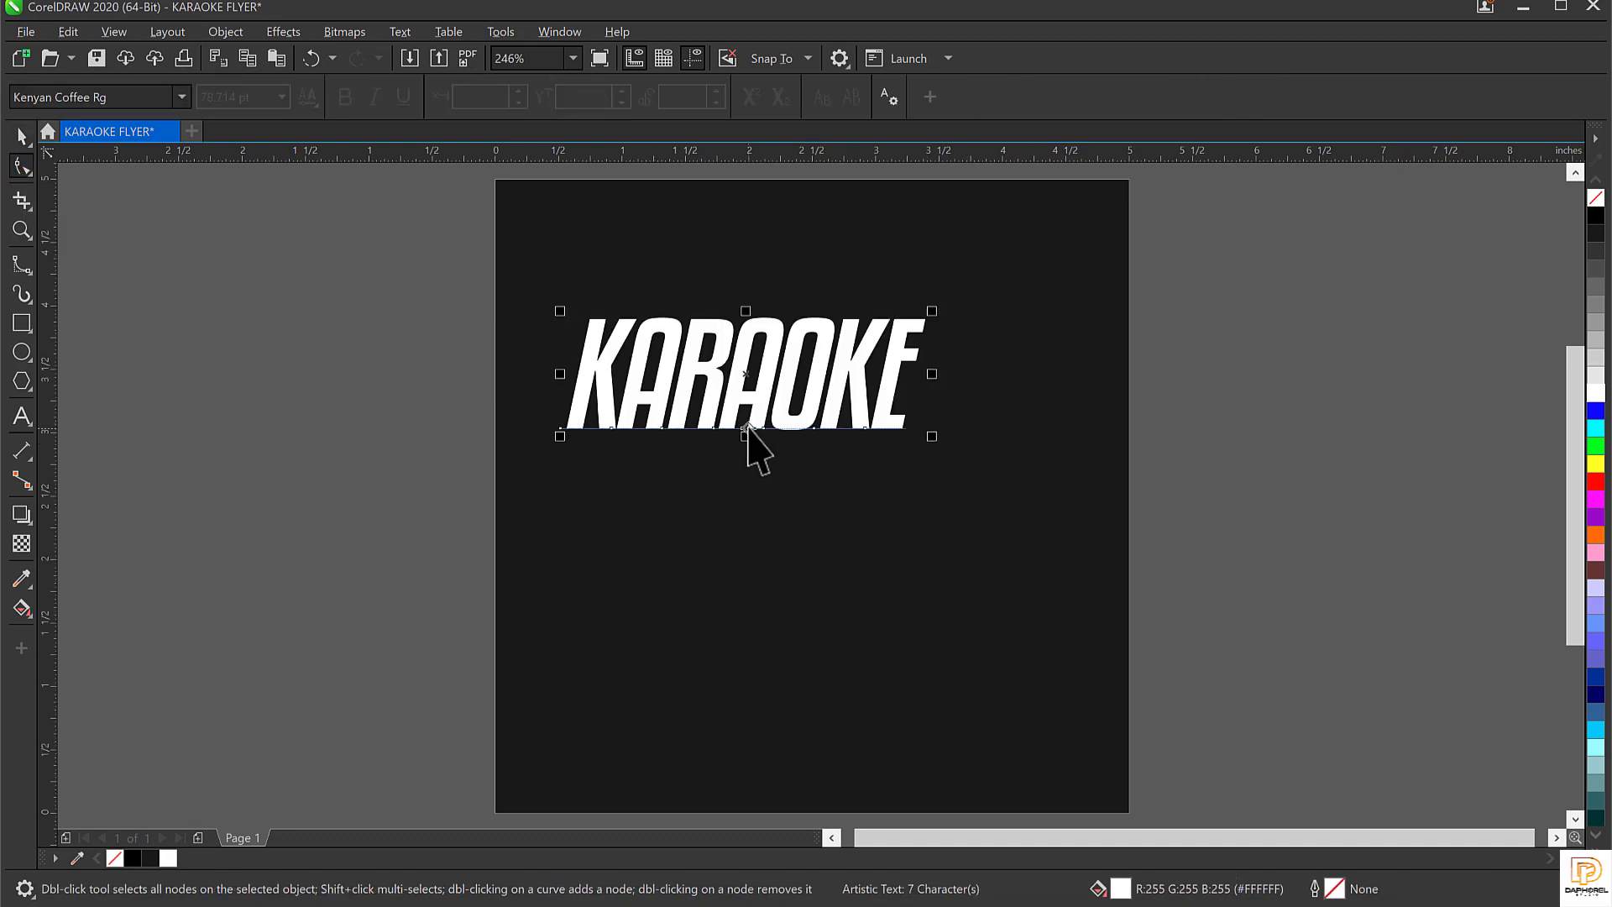
Duplicate the KARAOKE text directly below the original and change the copy's wording to NIGHT
{"action": "key", "text": "space"}
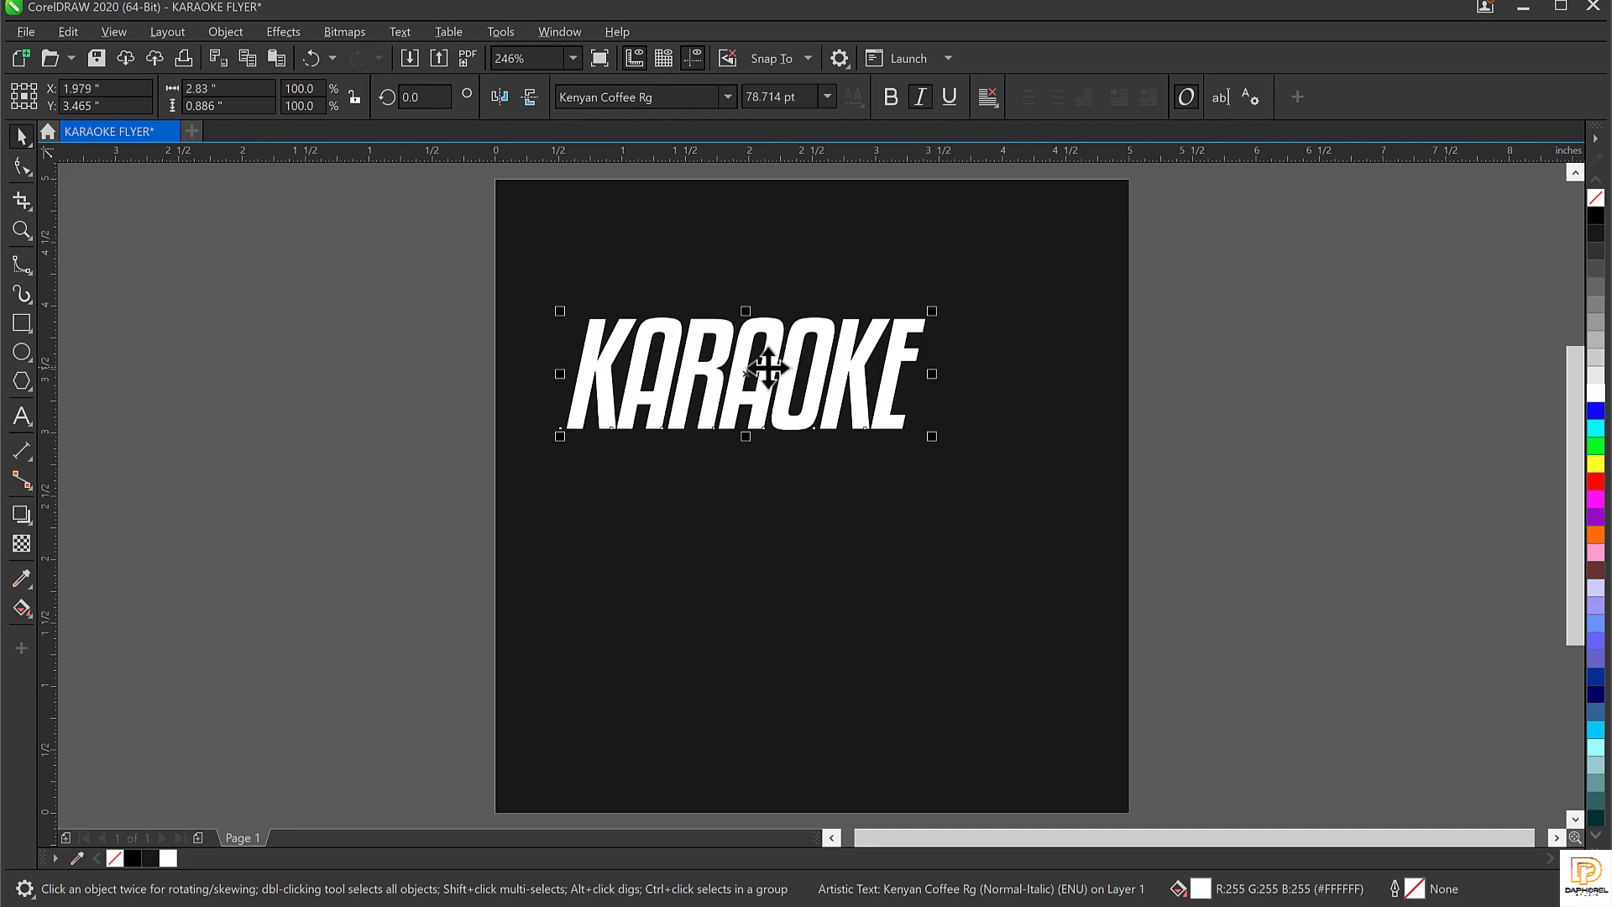
{"action": "left_click_drag", "start_coordinate": [766, 364], "coordinate": [765, 479]}
{"action": "double_click", "coordinate": [766, 480]}
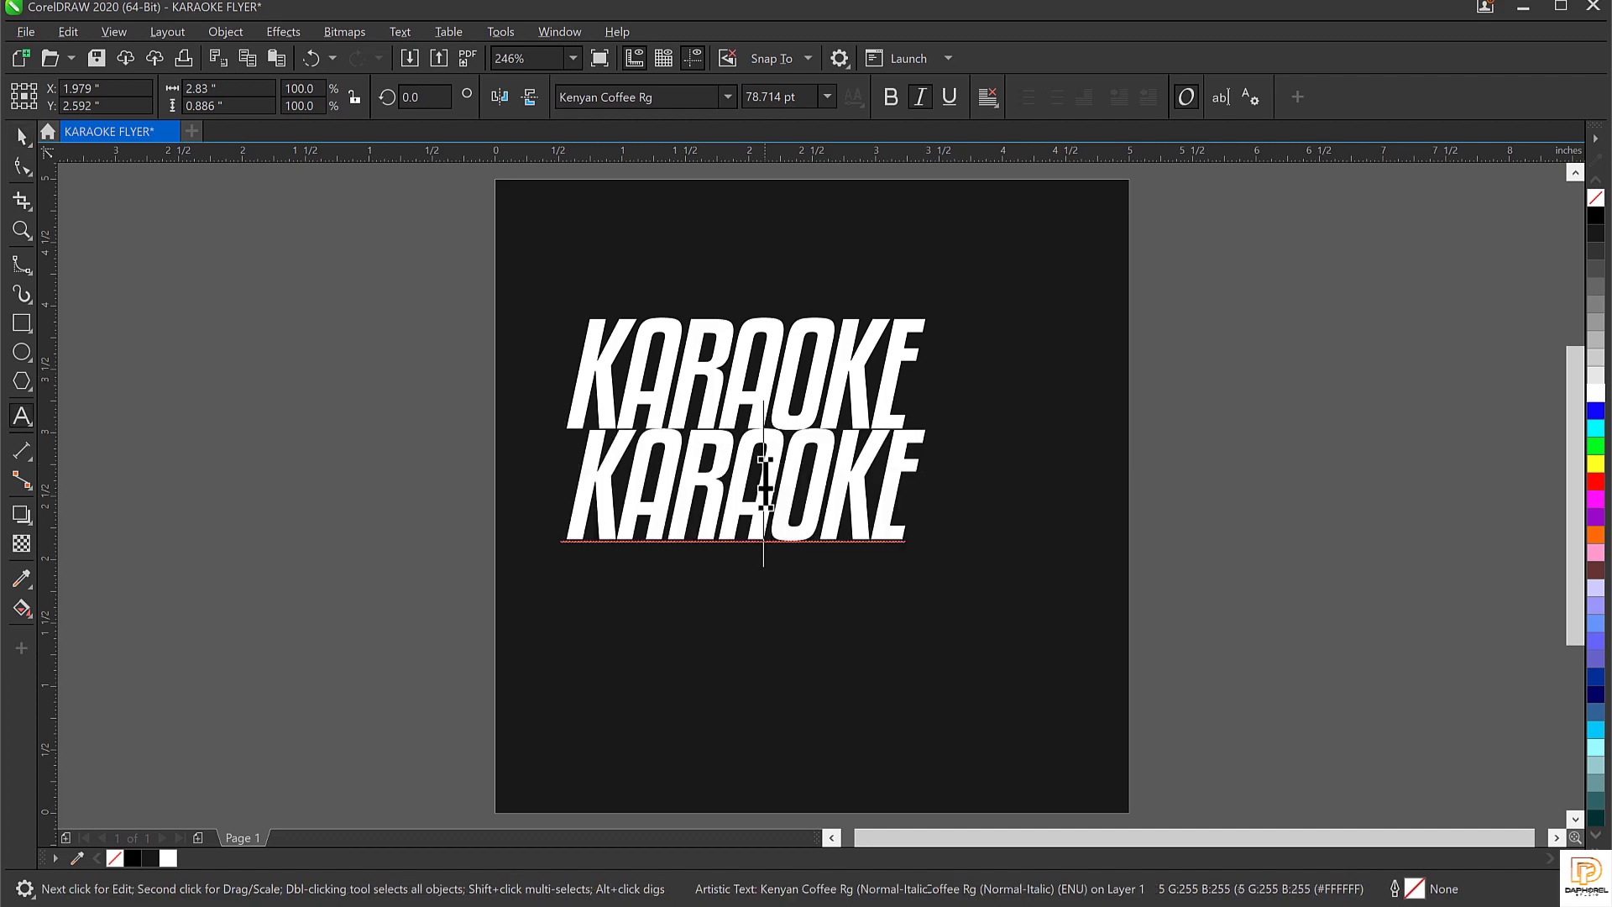
{"action": "double_click", "coordinate": [765, 483]}
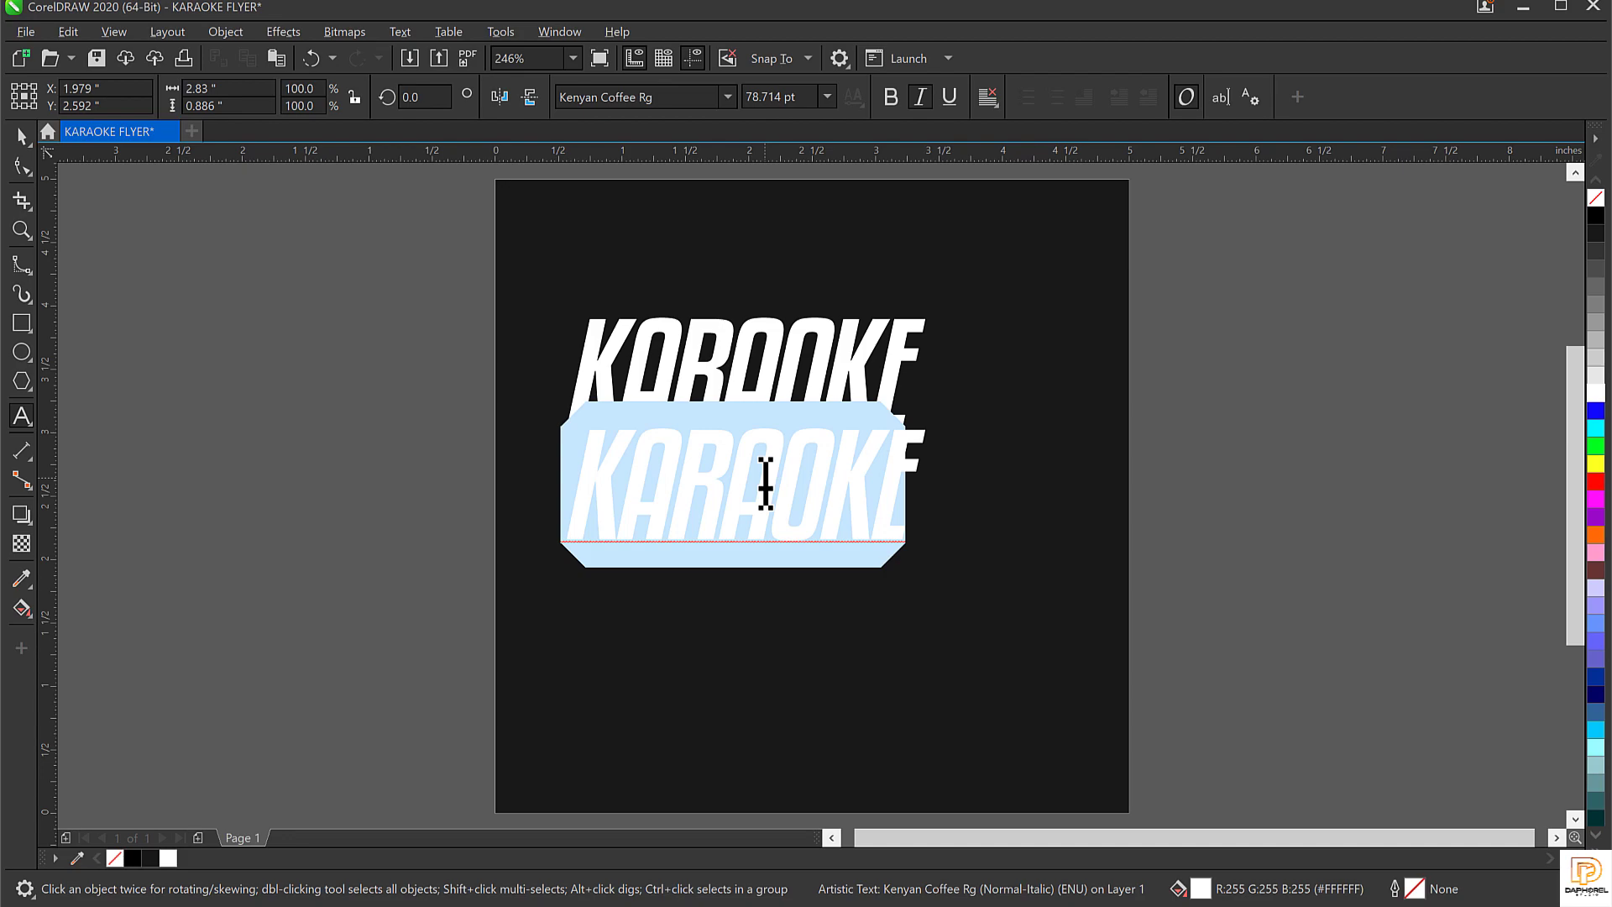
{"action": "type", "text": "NIGHT"}
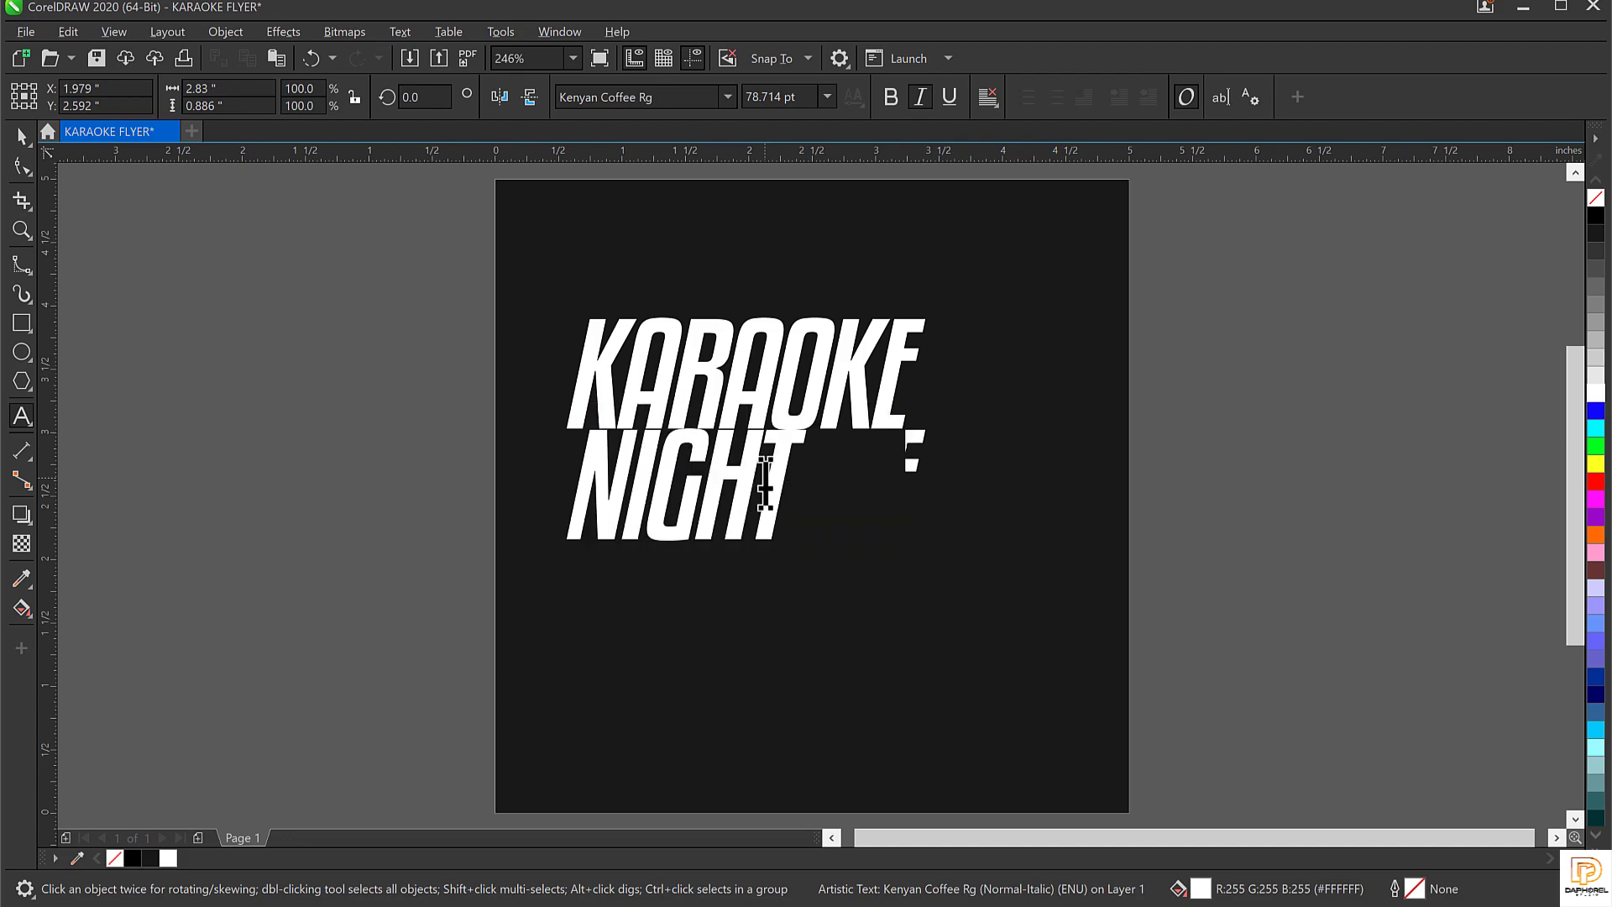
{"action": "key", "text": "ctrl+space"}
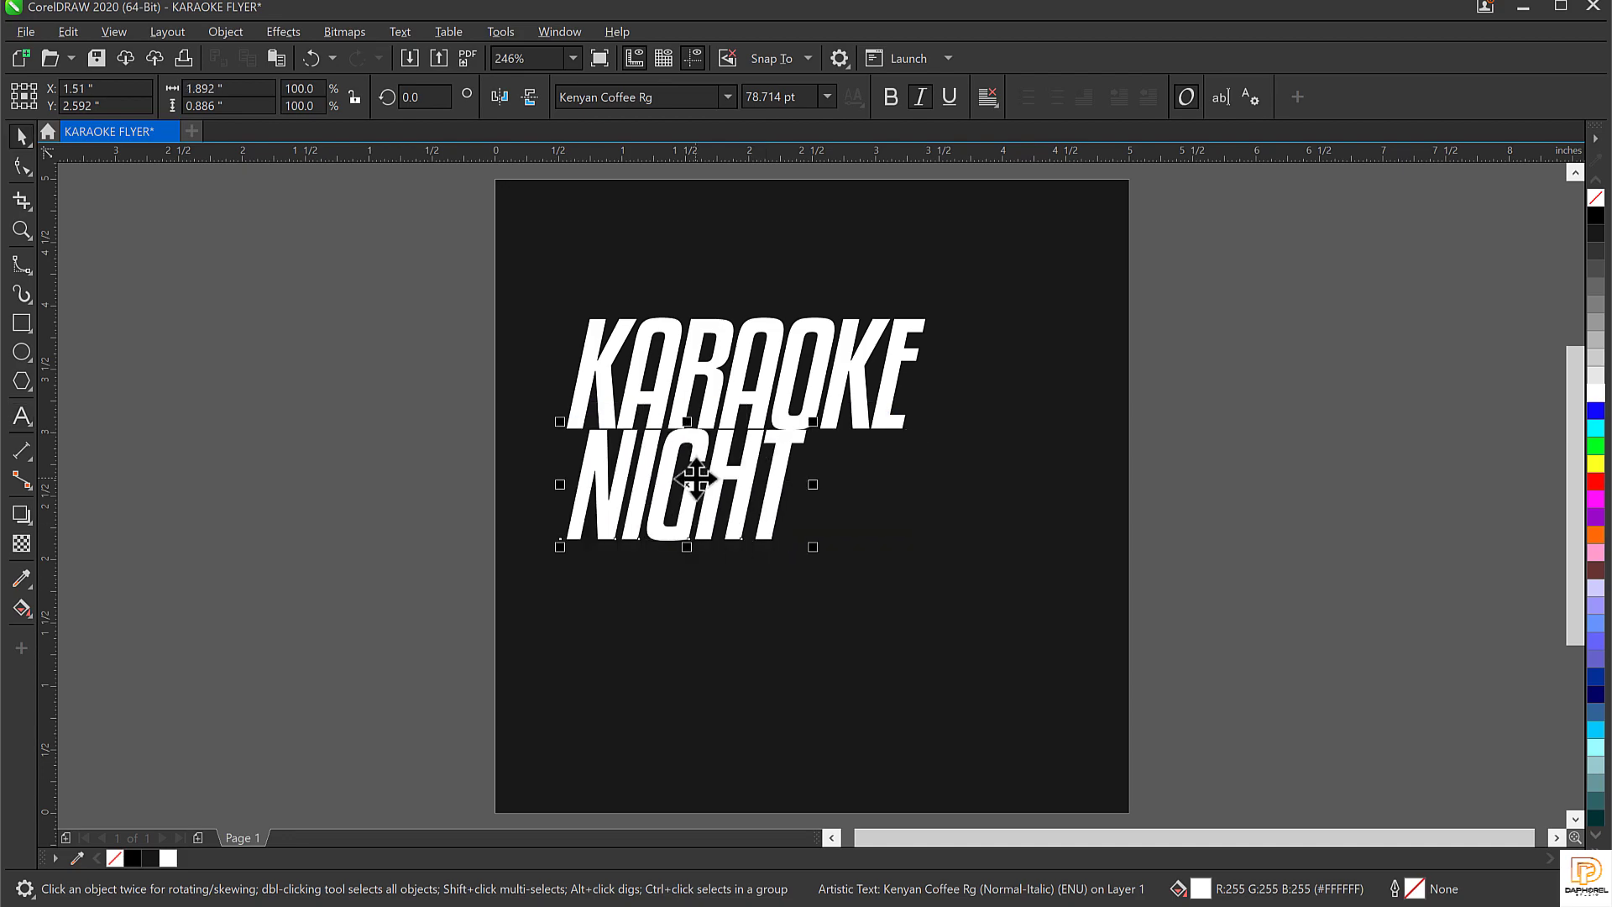
Shift the NIGHT text slightly down and left beneath KARAOKE and enlarge it to about 107 pt
{"action": "left_click_drag", "start_coordinate": [700, 504], "coordinate": [693, 509]}
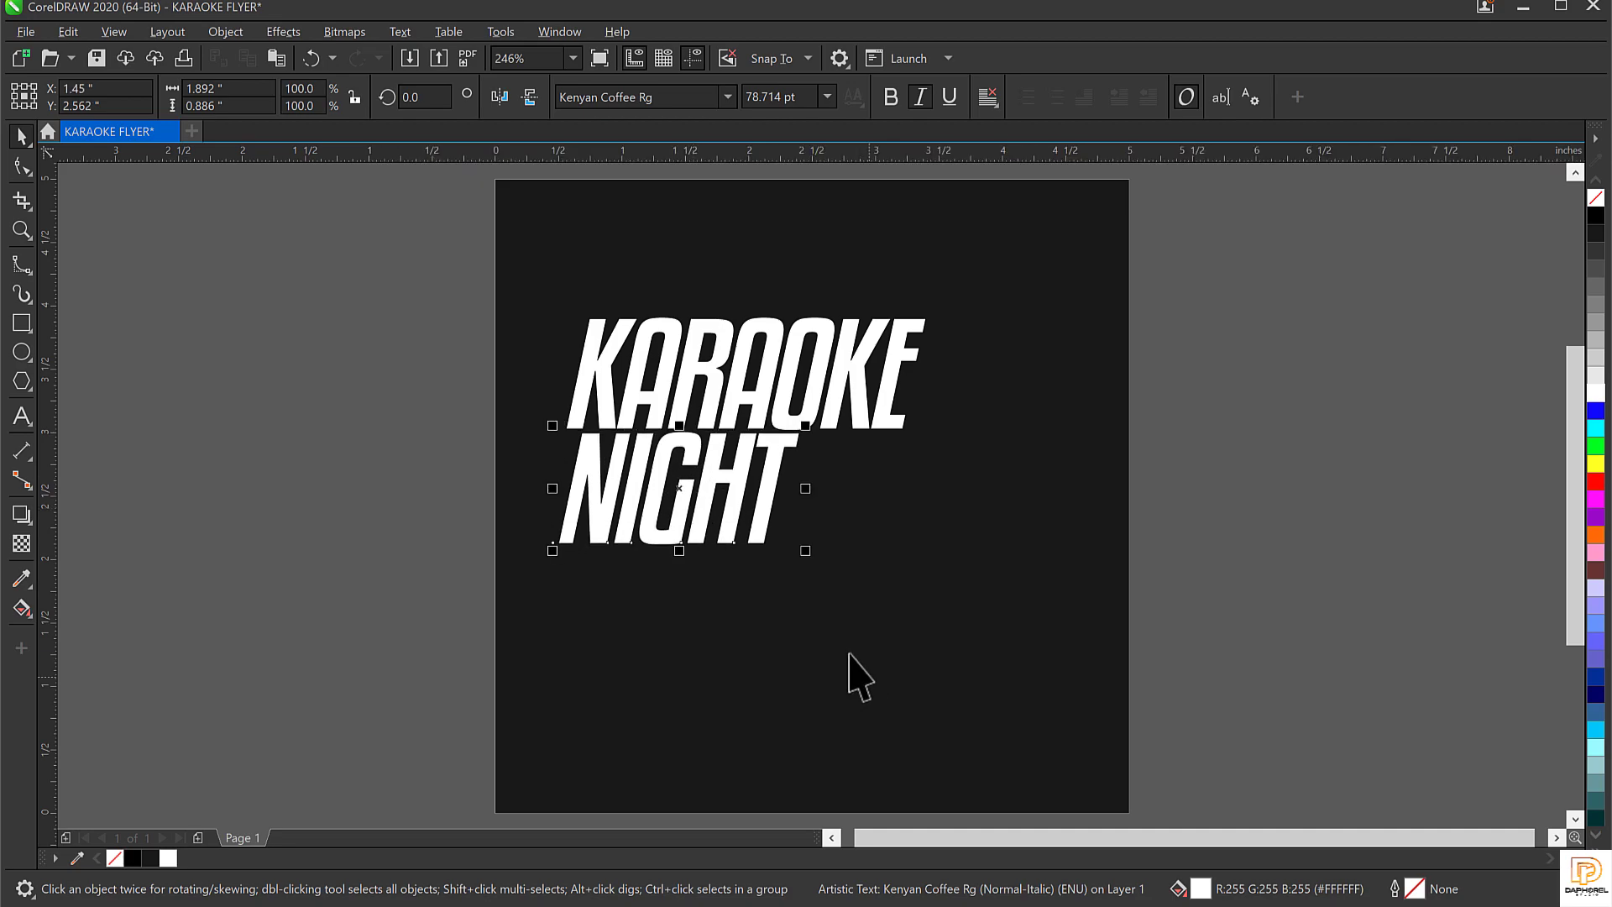
{"action": "left_click_drag", "start_coordinate": [806, 547], "coordinate": [892, 610]}
{"action": "left_click_drag", "start_coordinate": [890, 610], "coordinate": [888, 611]}
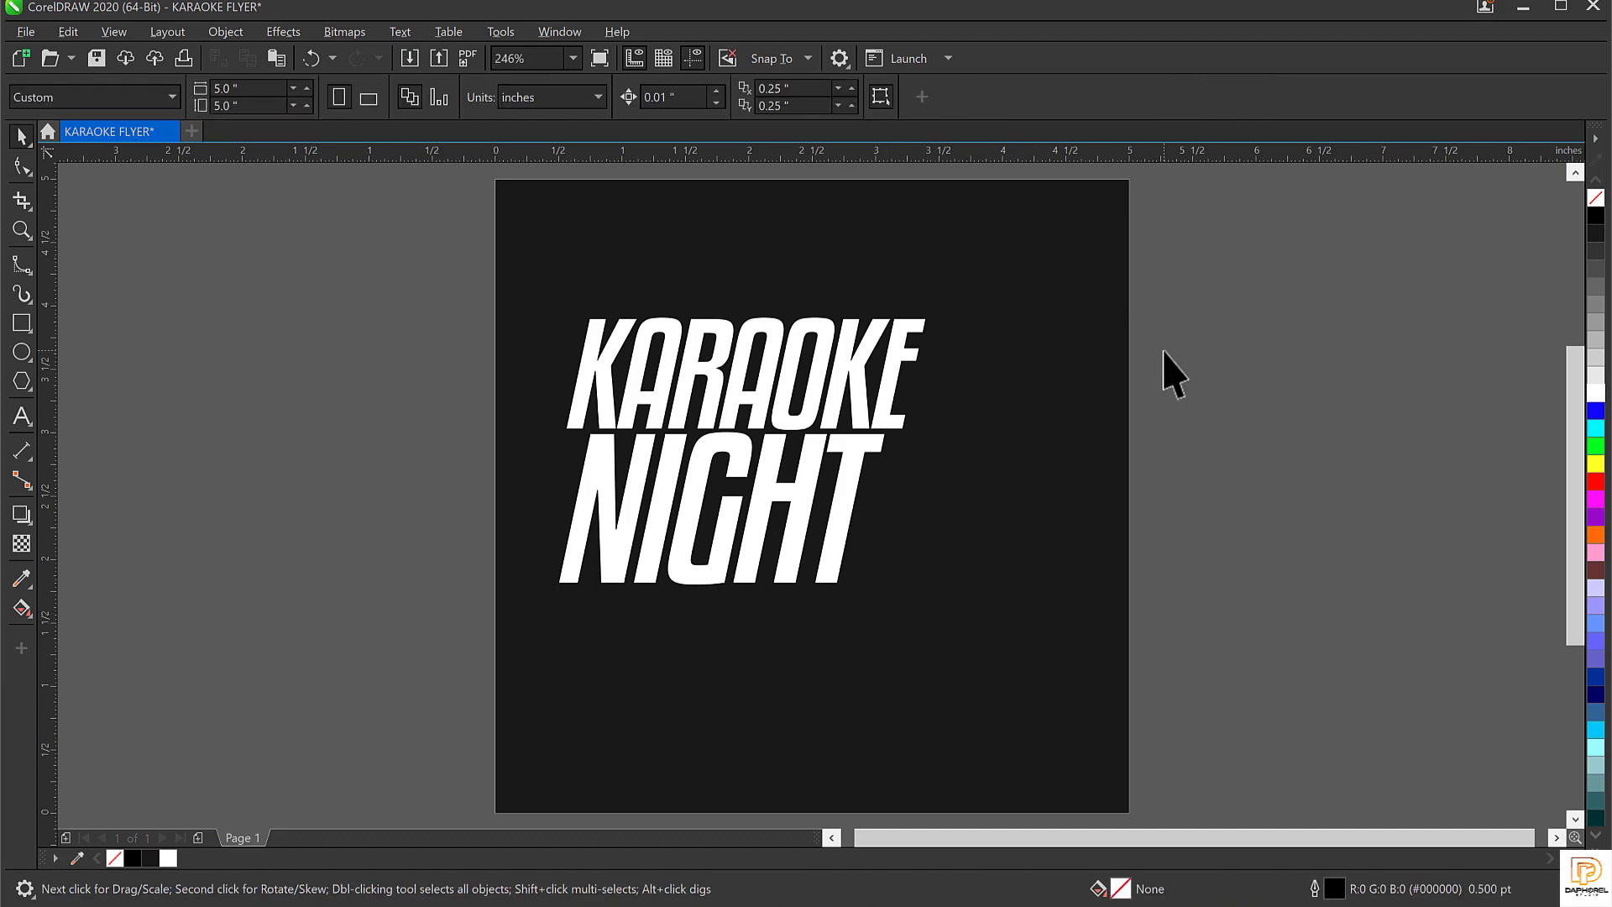
{"action": "left_click", "coordinate": [810, 472]}
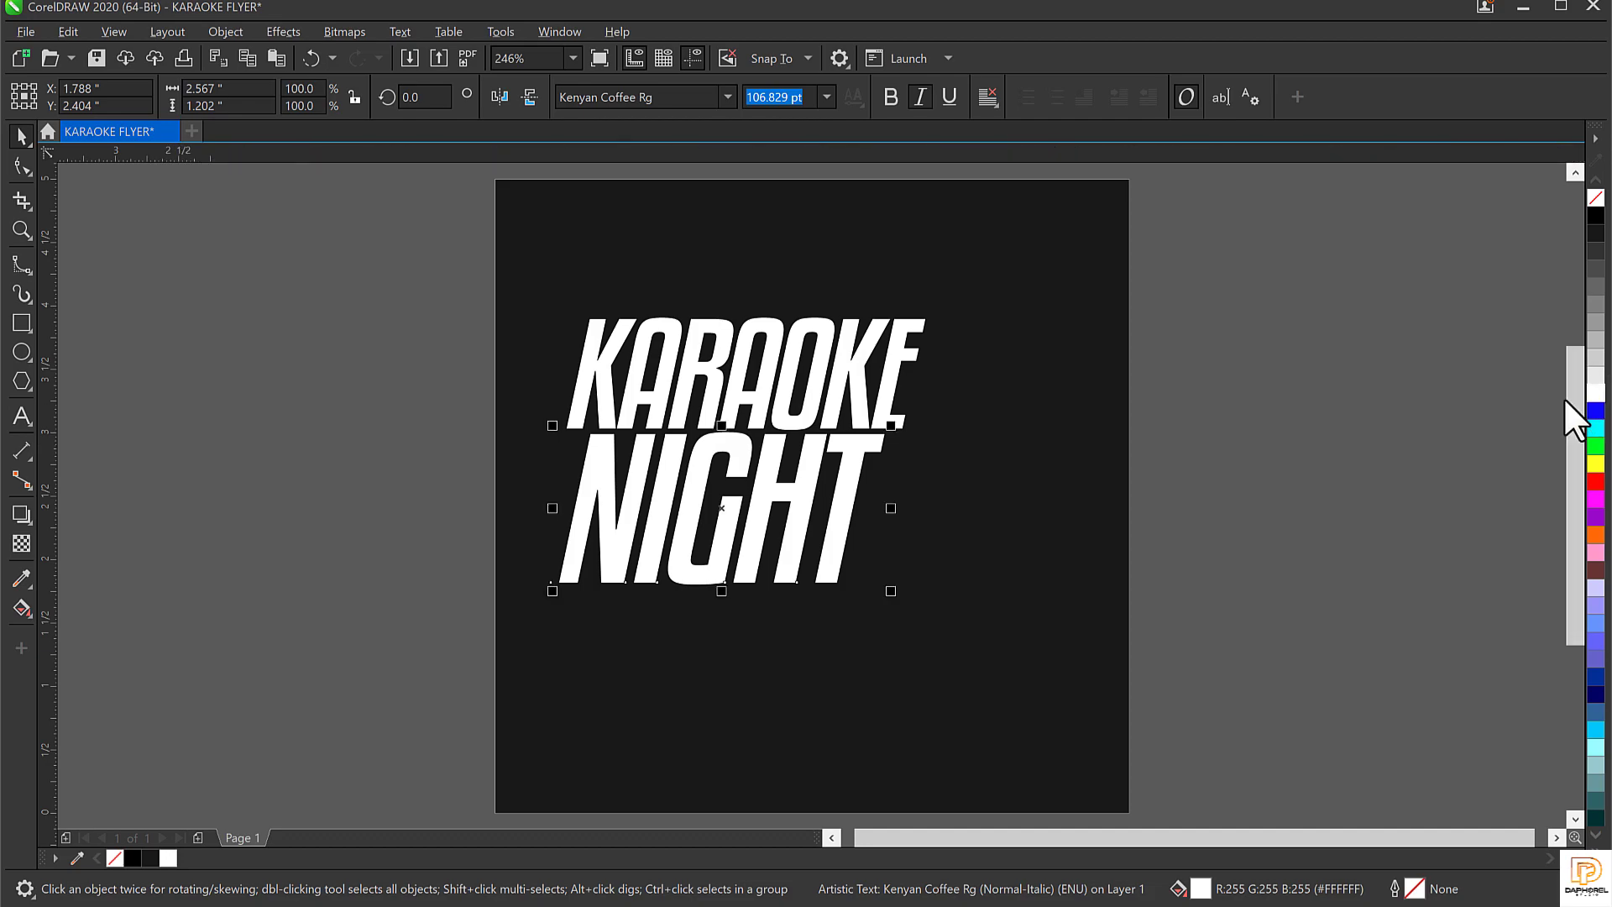
{"action": "left_click", "coordinate": [856, 416]}
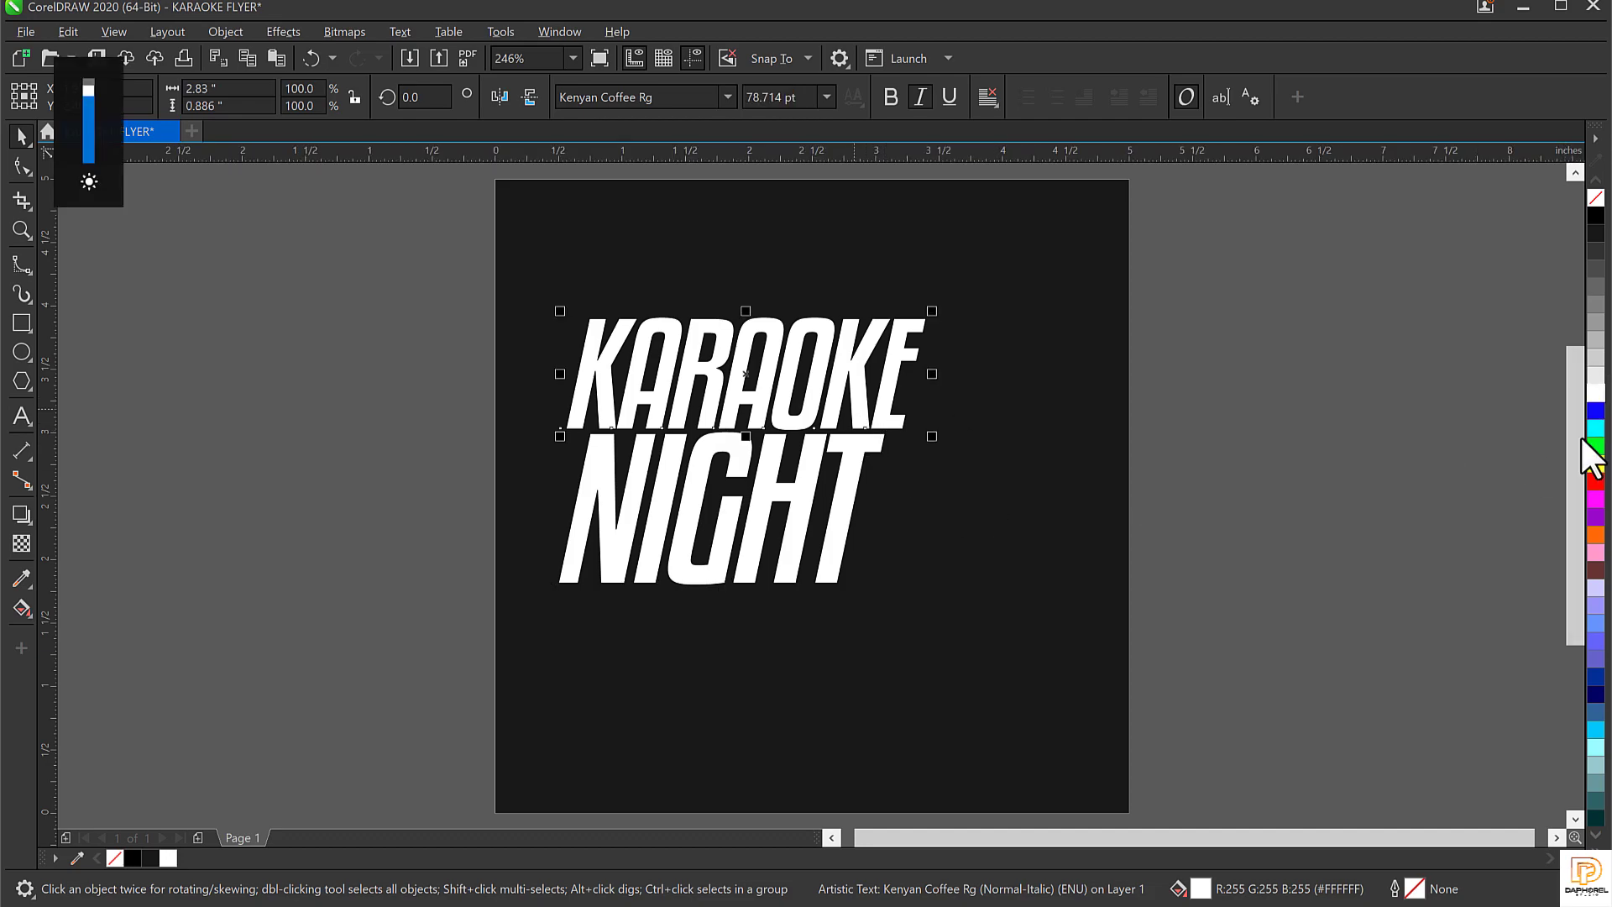
{"action": "left_click", "coordinate": [1412, 487]}
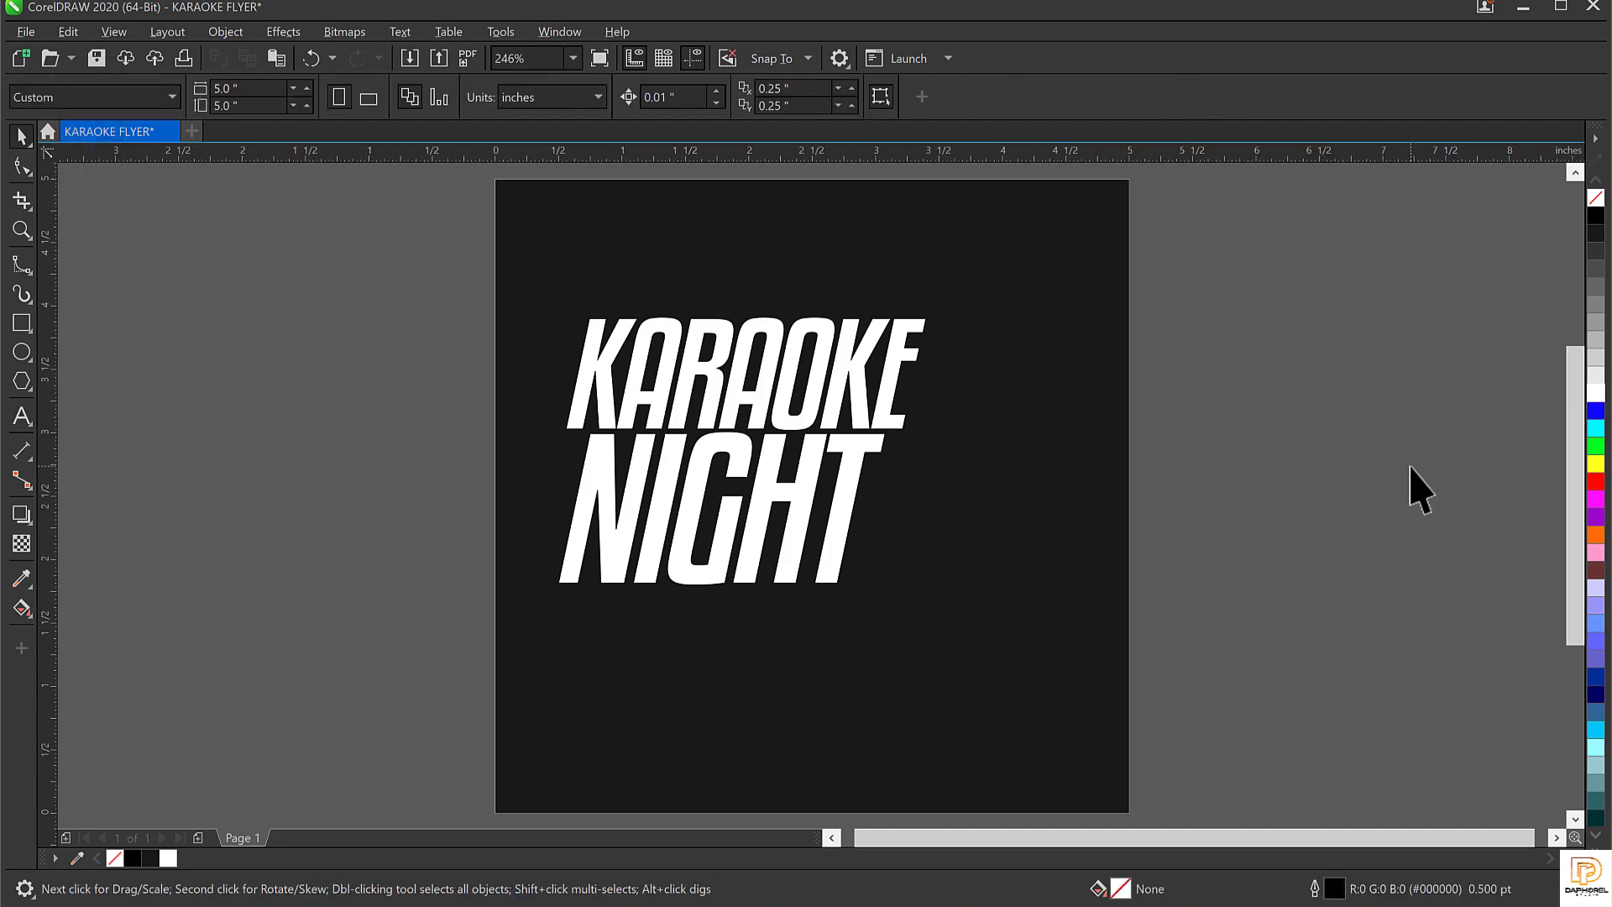
Add the artistic text DAPHOREL STUDIO PRESENTS as a separate line
{"action": "left_click", "coordinate": [22, 416]}
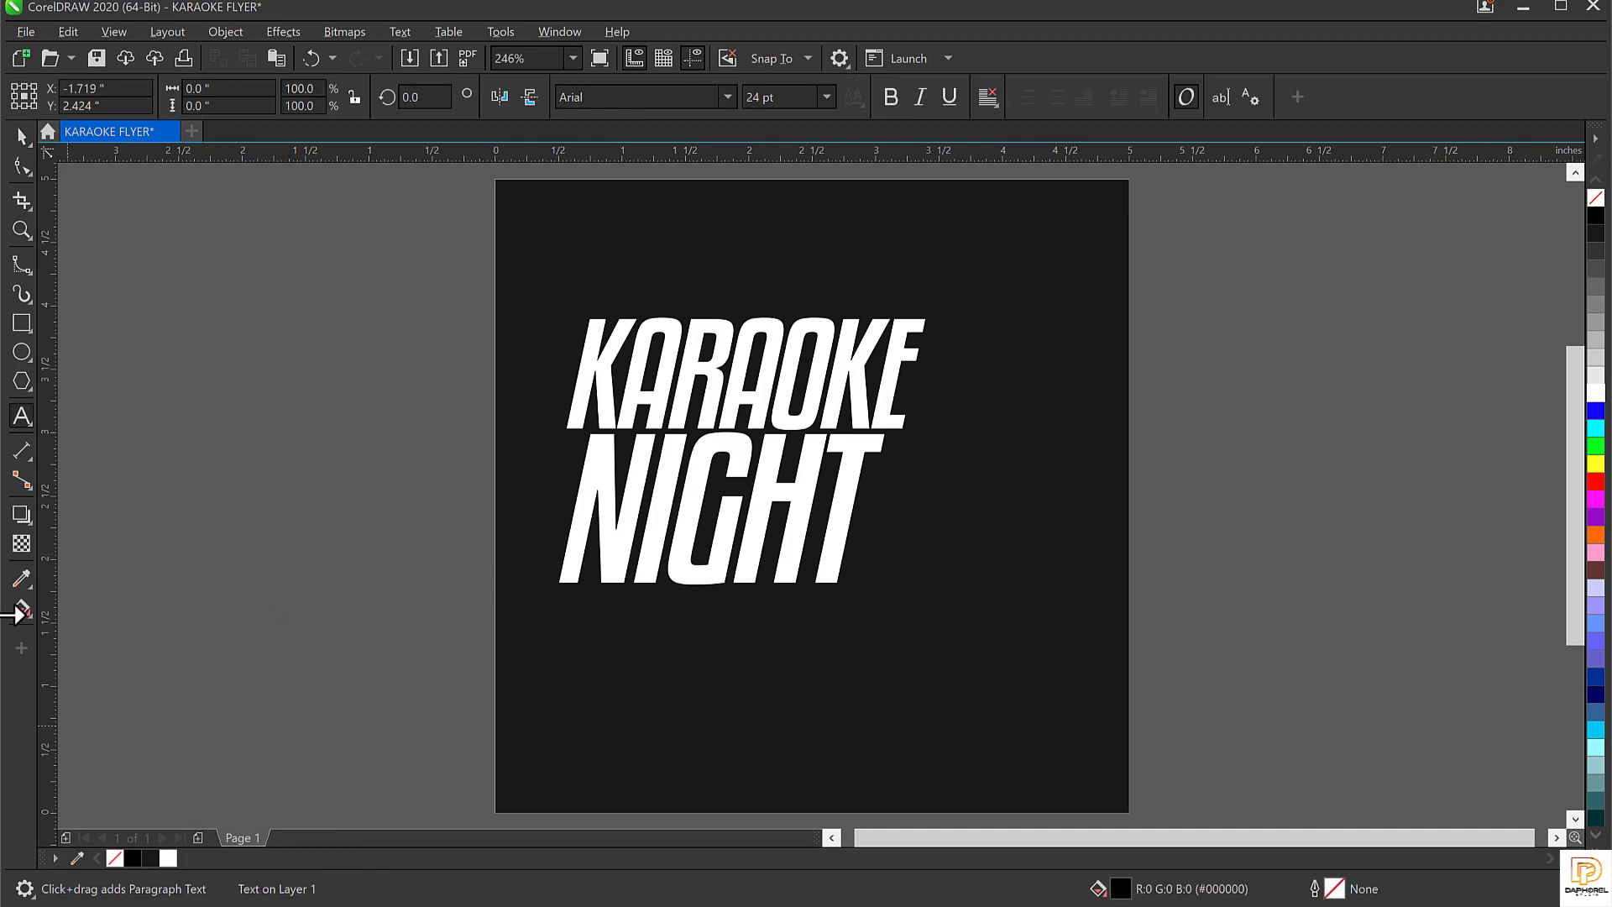
{"action": "left_click", "coordinate": [250, 570]}
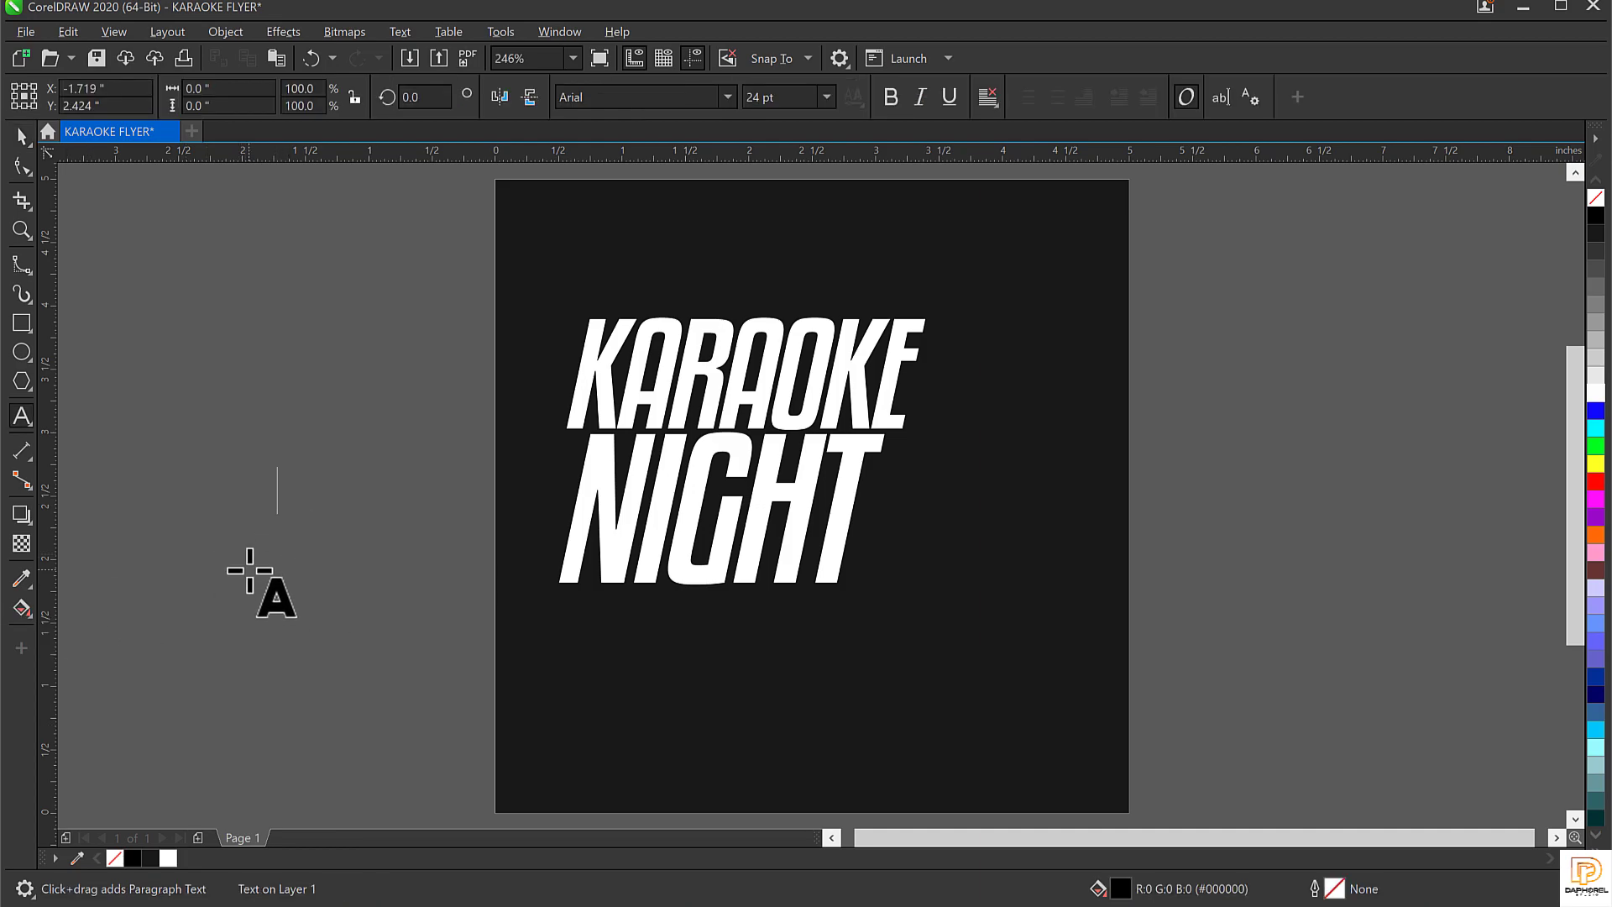
{"action": "type", "text": "FA"}
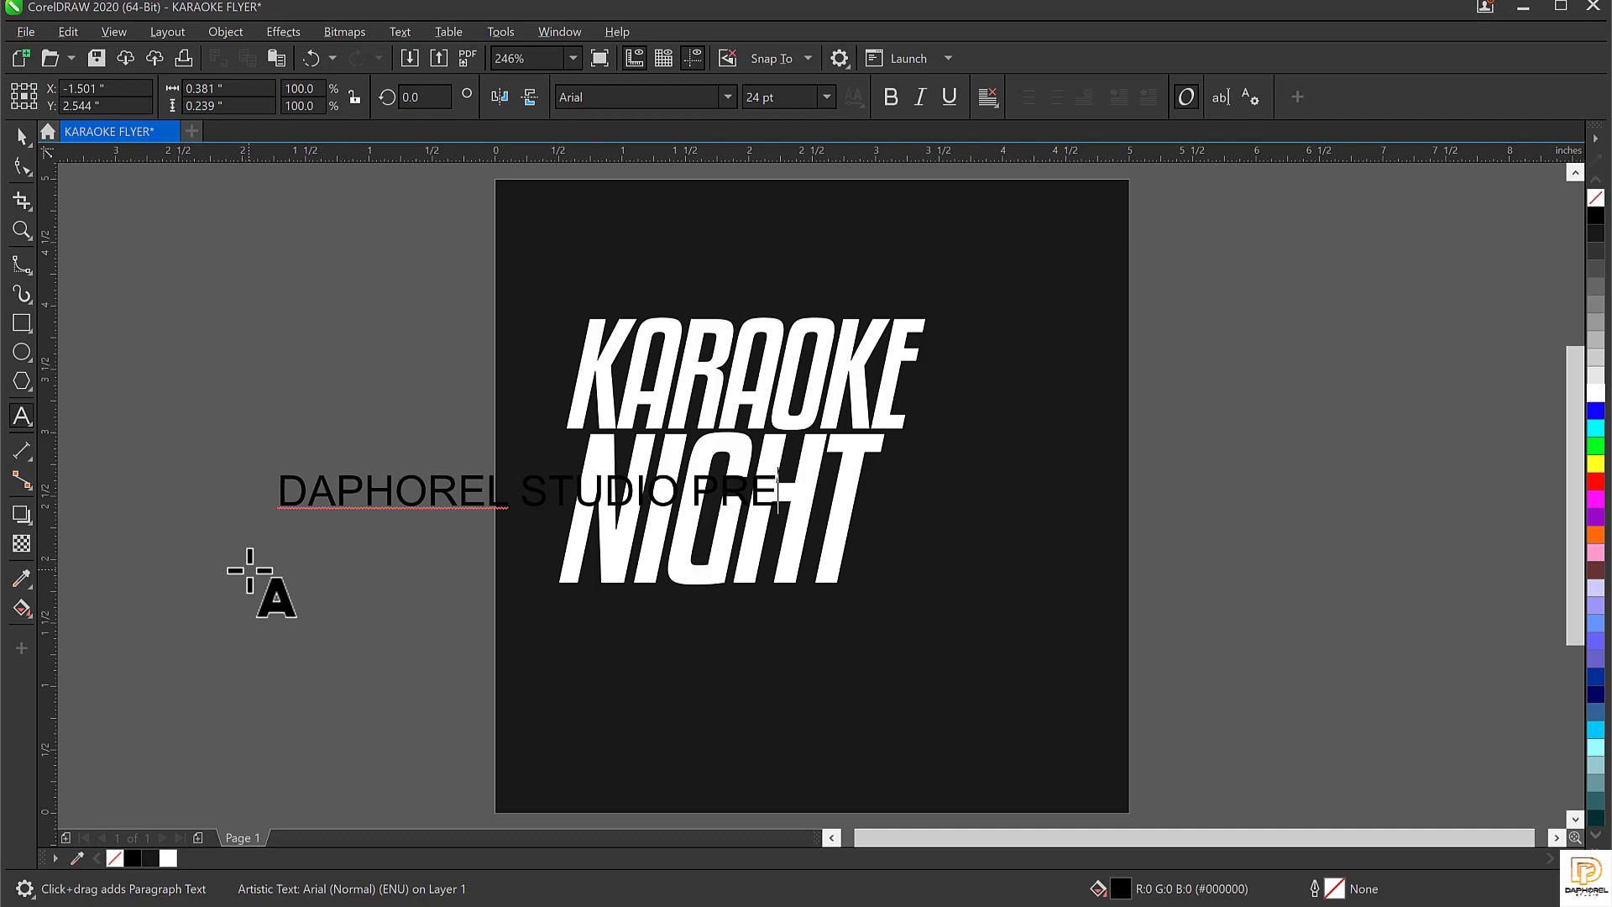
{"action": "type", "text": "SENTS"}
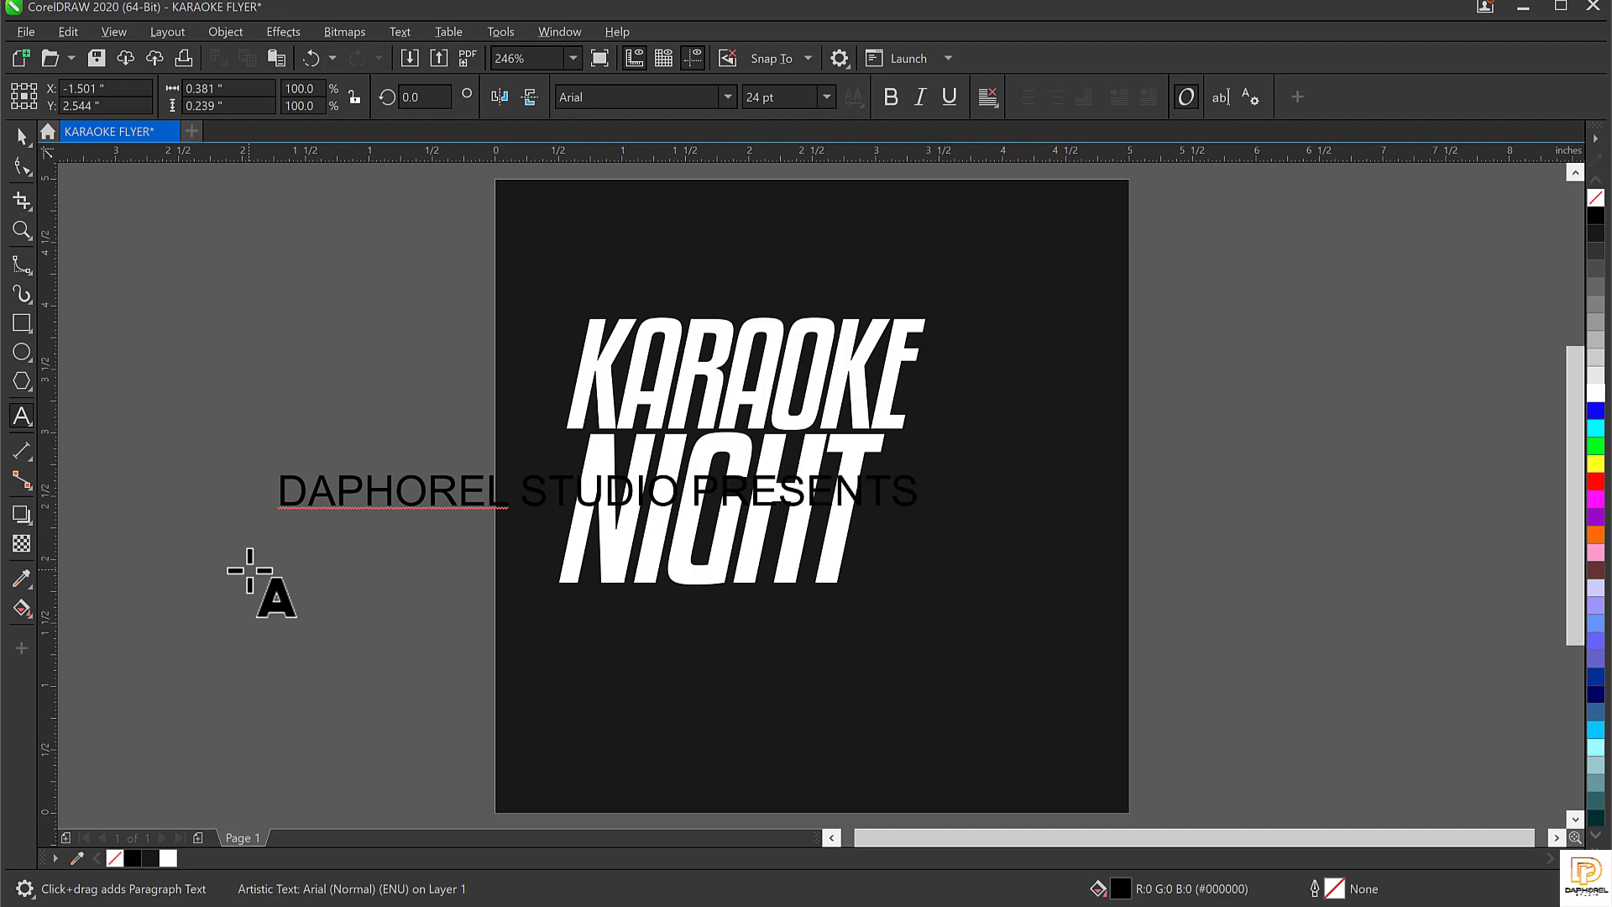
{"action": "key", "text": "ctrl+space"}
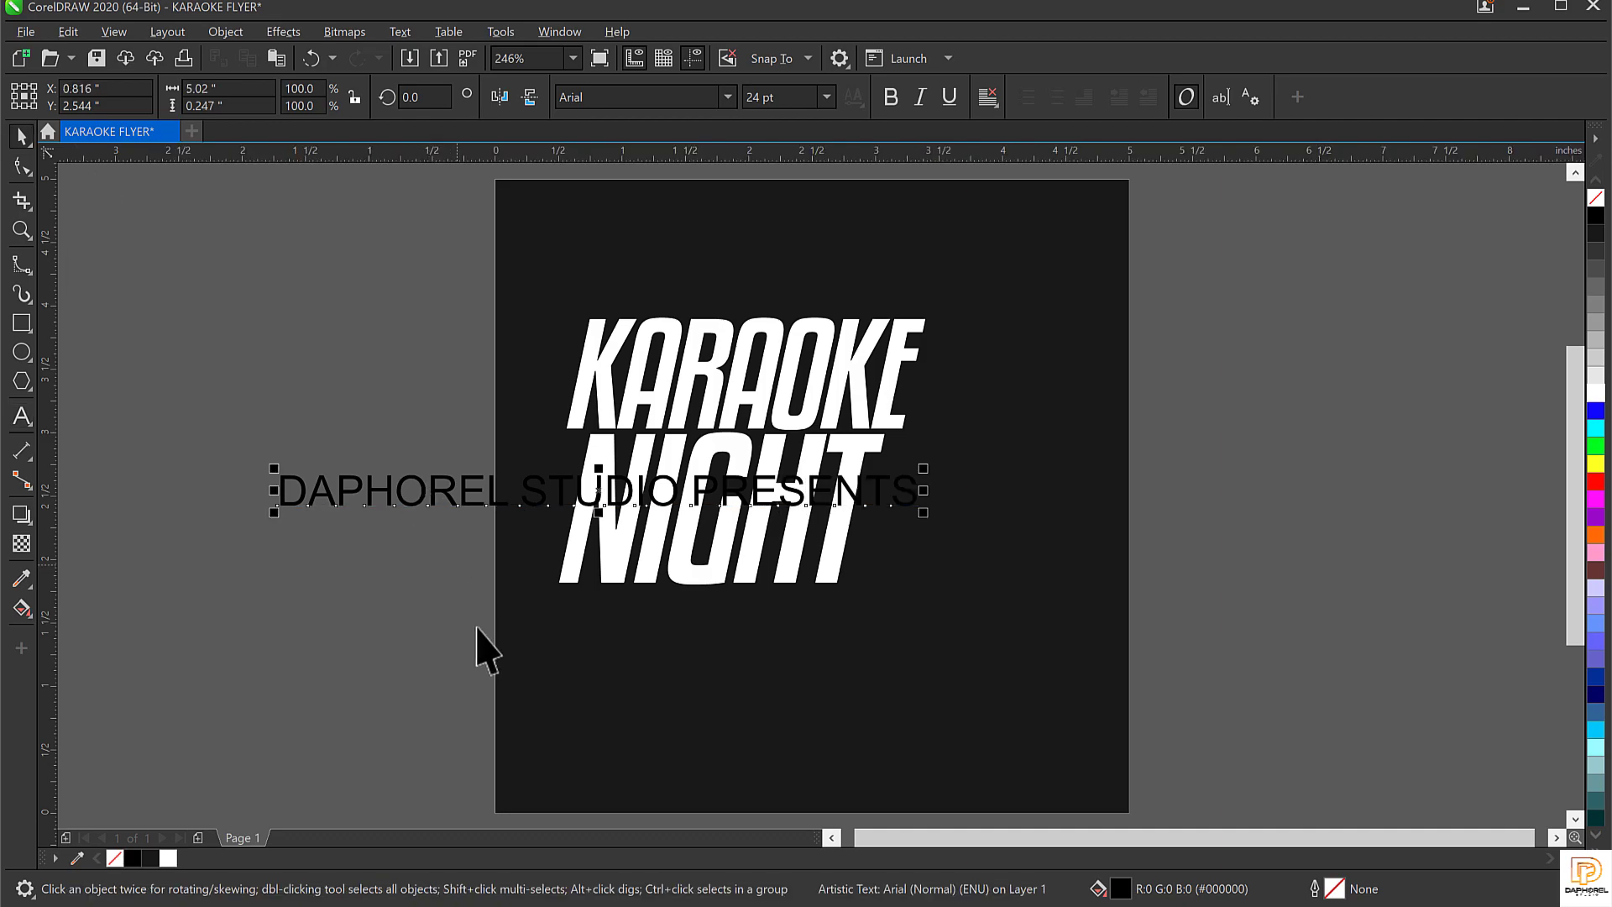
Fill the DAPHOREL STUDIO PRESENTS text with white and move it above the KARAOKE title
{"action": "left_click", "coordinate": [638, 97]}
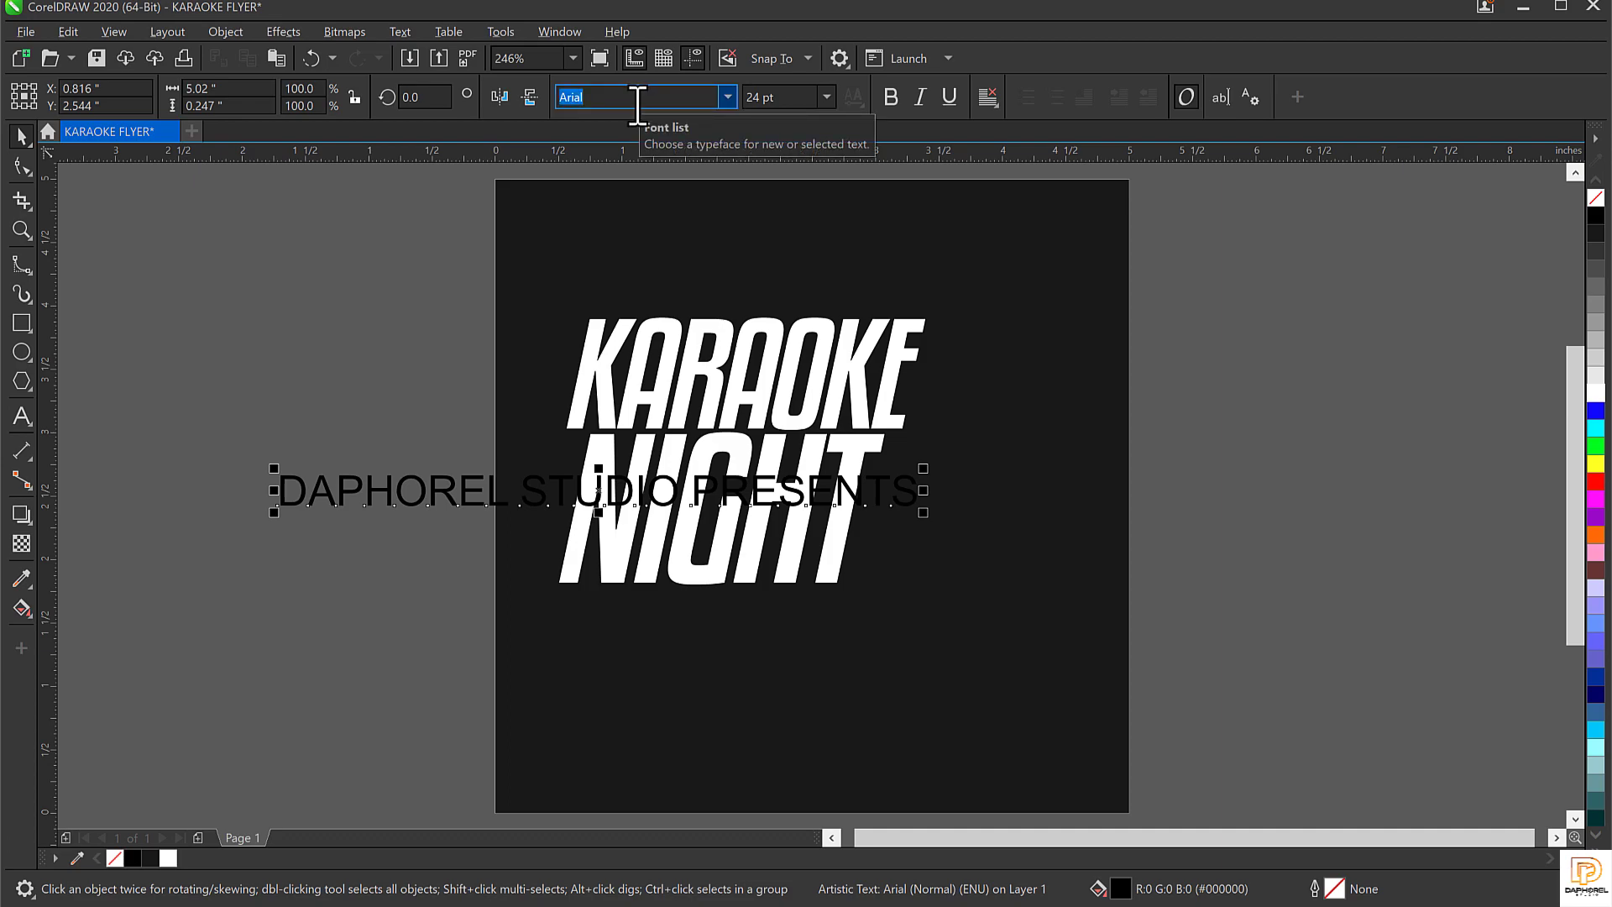
{"action": "left_click", "coordinate": [1594, 393]}
{"action": "left_click", "coordinate": [407, 501]}
{"action": "left_click_drag", "start_coordinate": [406, 501], "coordinate": [663, 289]}
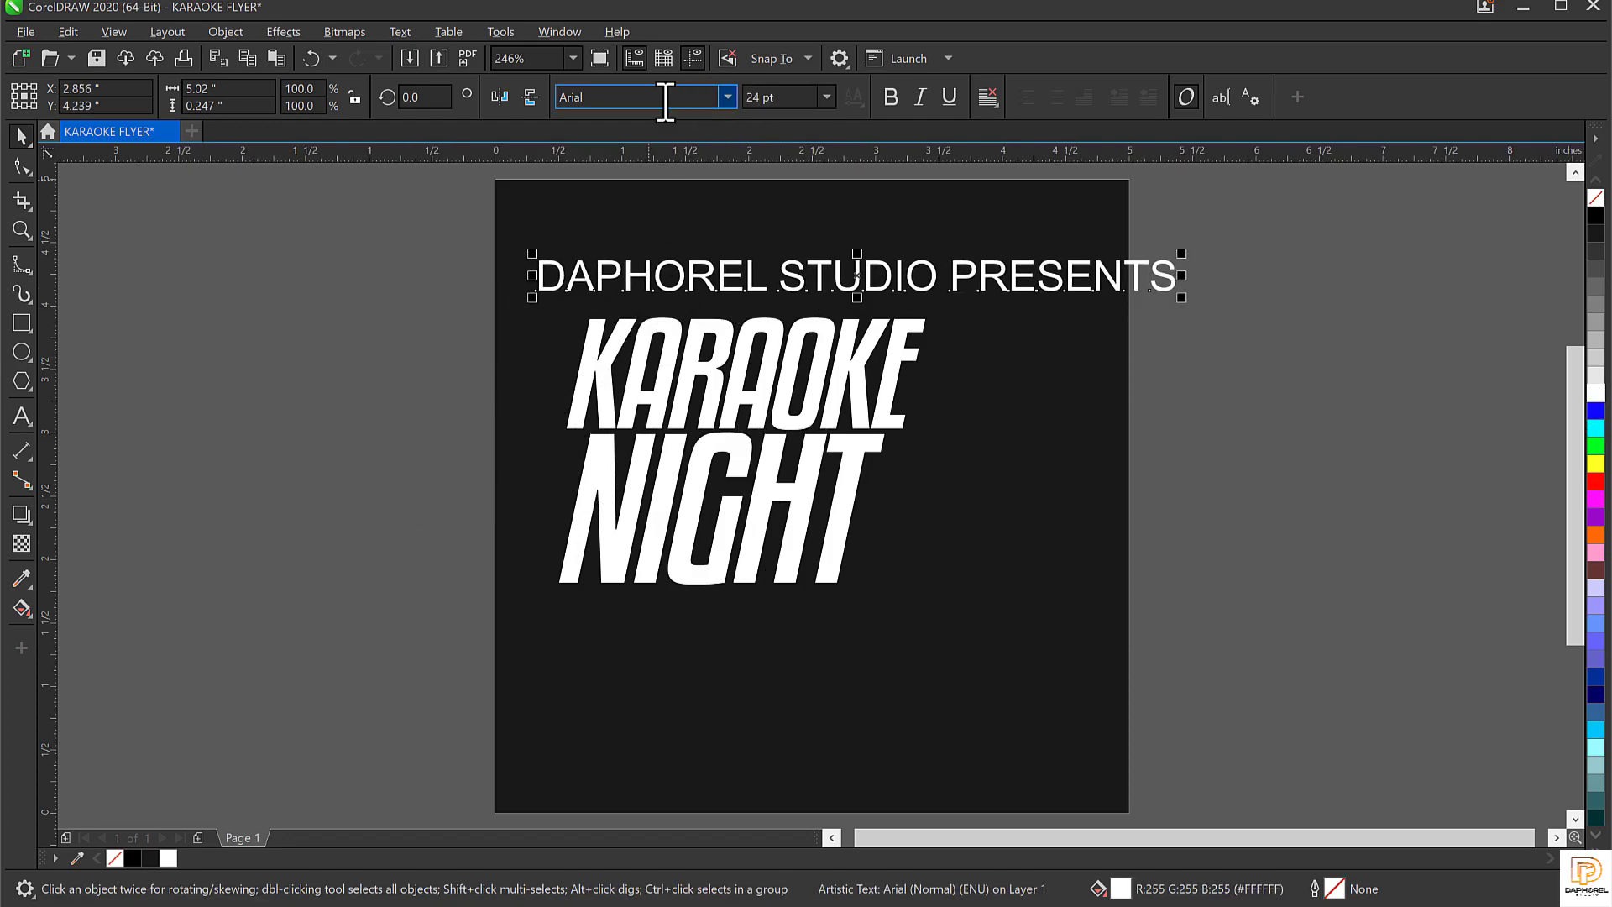
Set the DAPHOREL STUDIO PRESENTS text to Galano Grotesque bold italic and shrink it to about 10 pt
{"action": "type", "text": "G"}
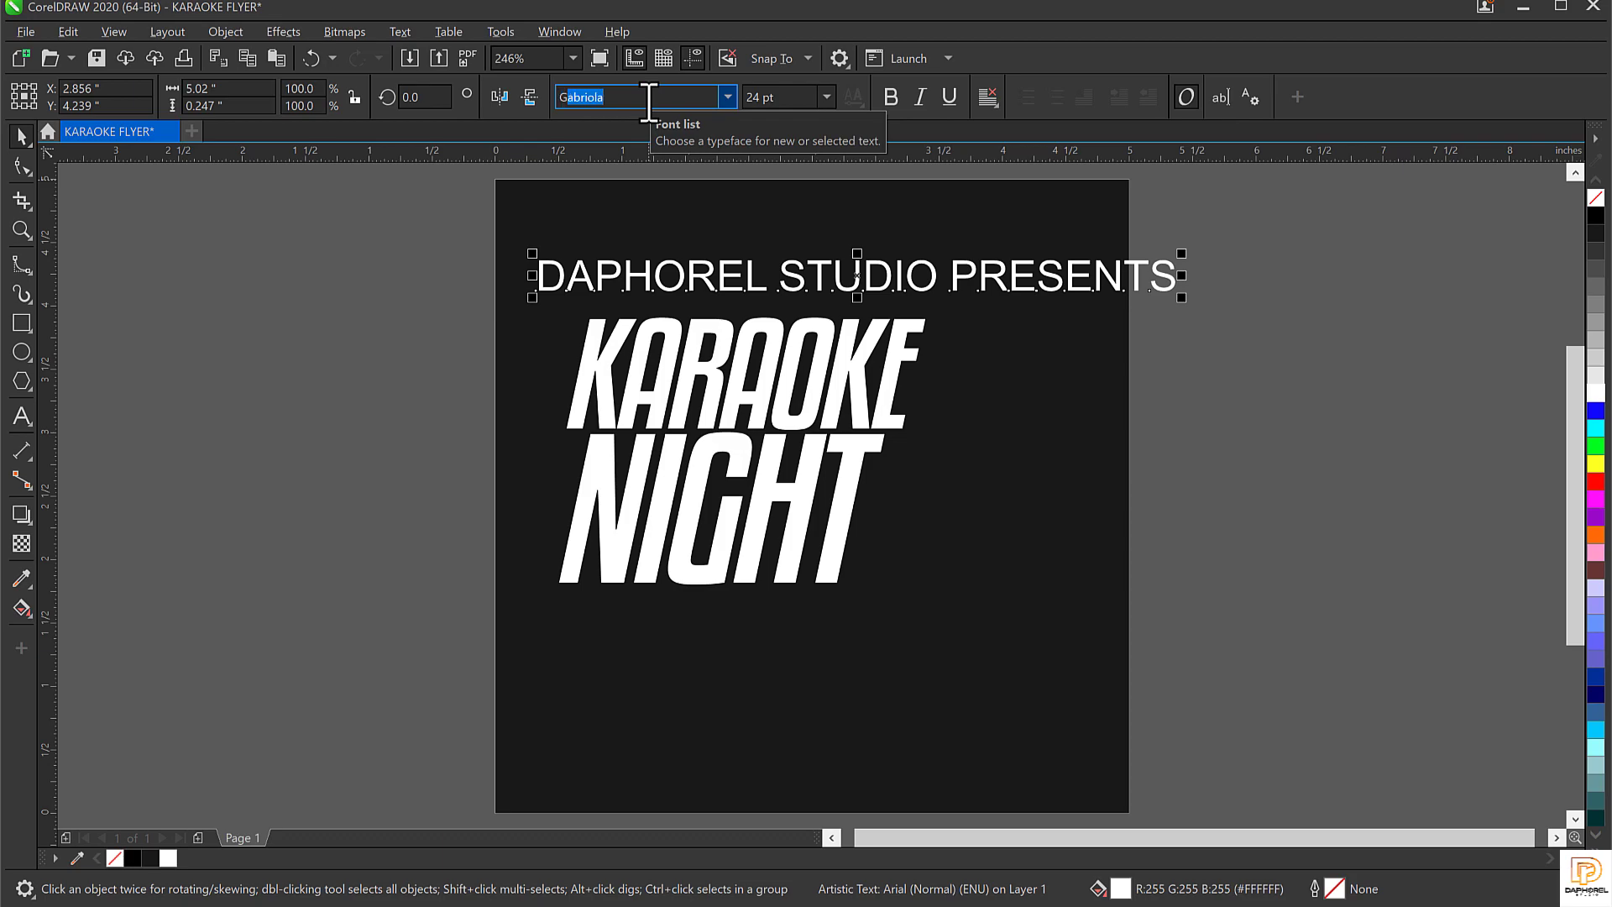
{"action": "type", "text": "ala"}
{"action": "key", "text": "Return"}
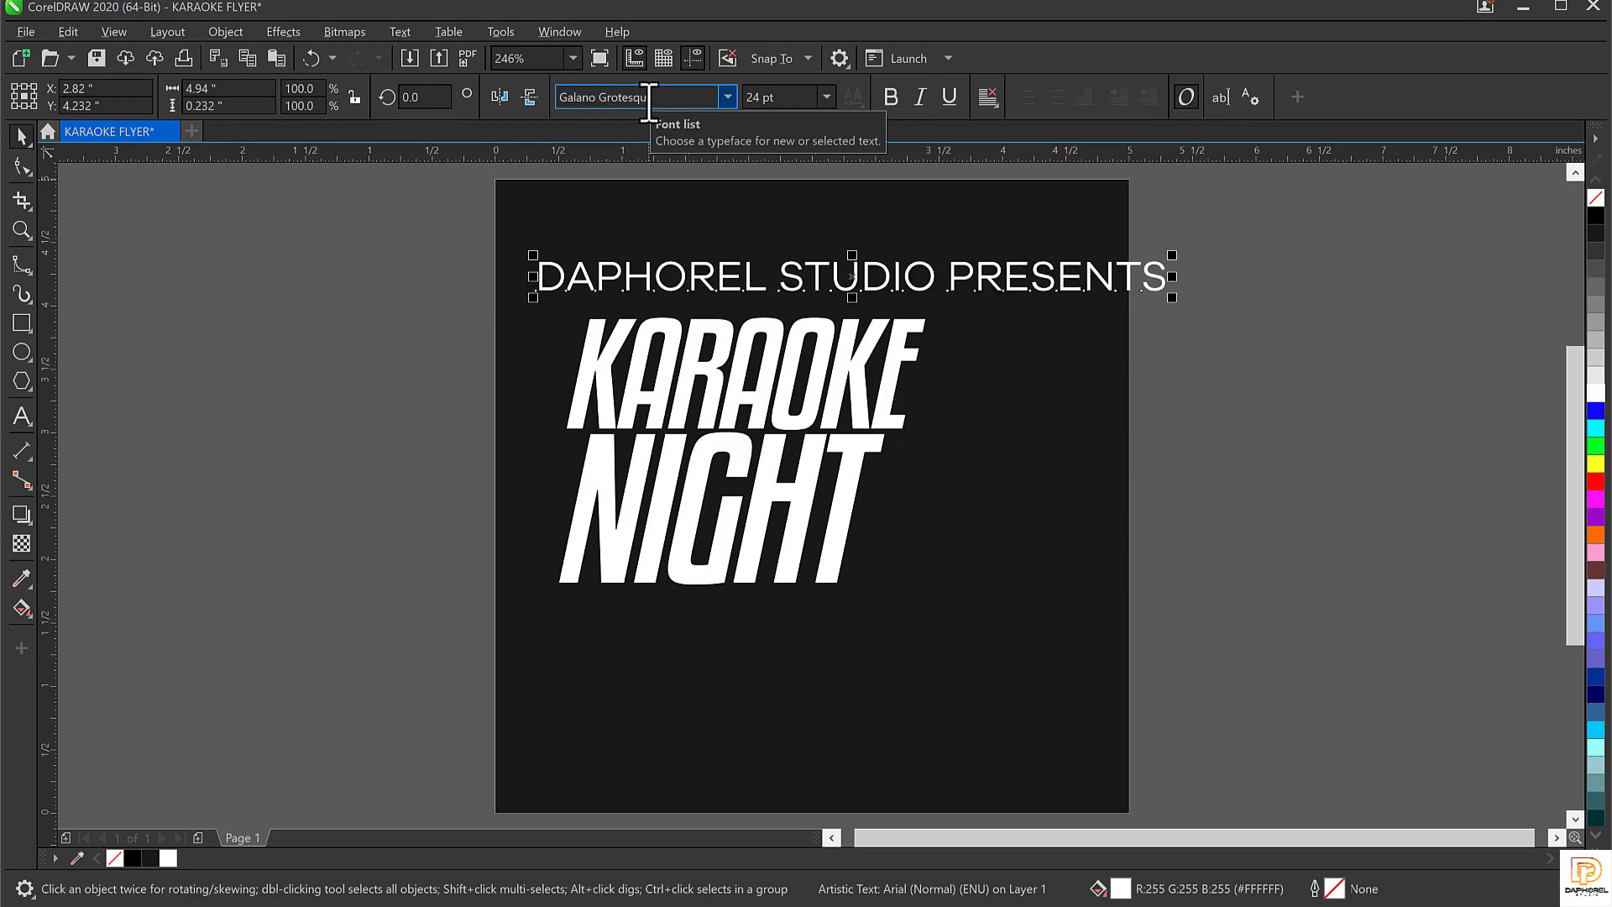
{"action": "left_click", "coordinate": [891, 97]}
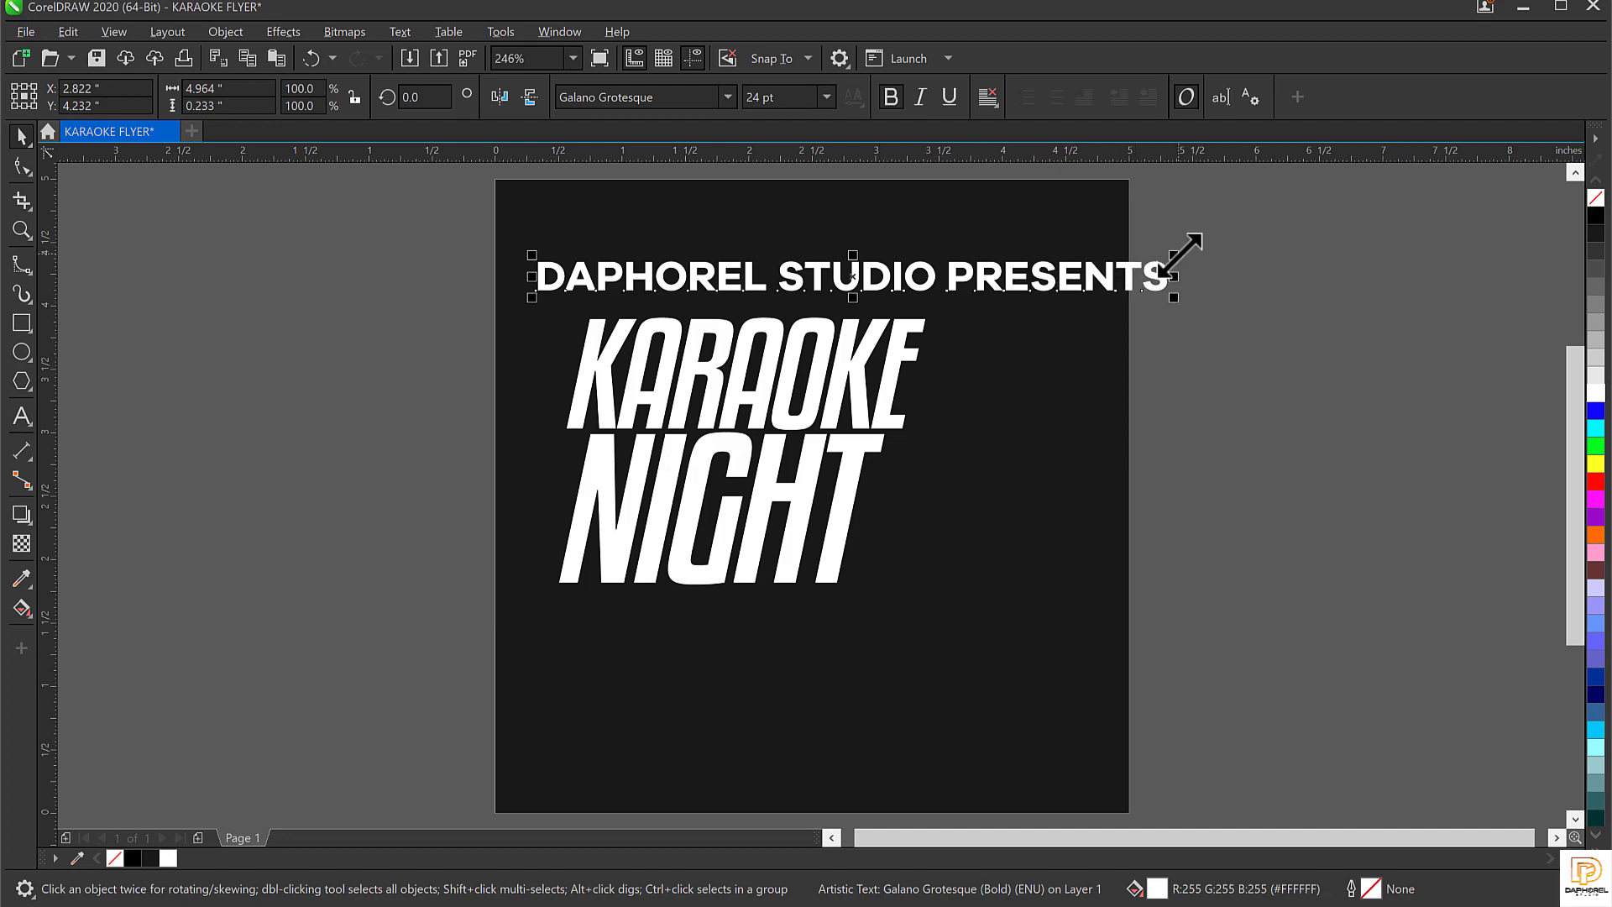
{"action": "left_click_drag", "start_coordinate": [1175, 249], "coordinate": [924, 273]}
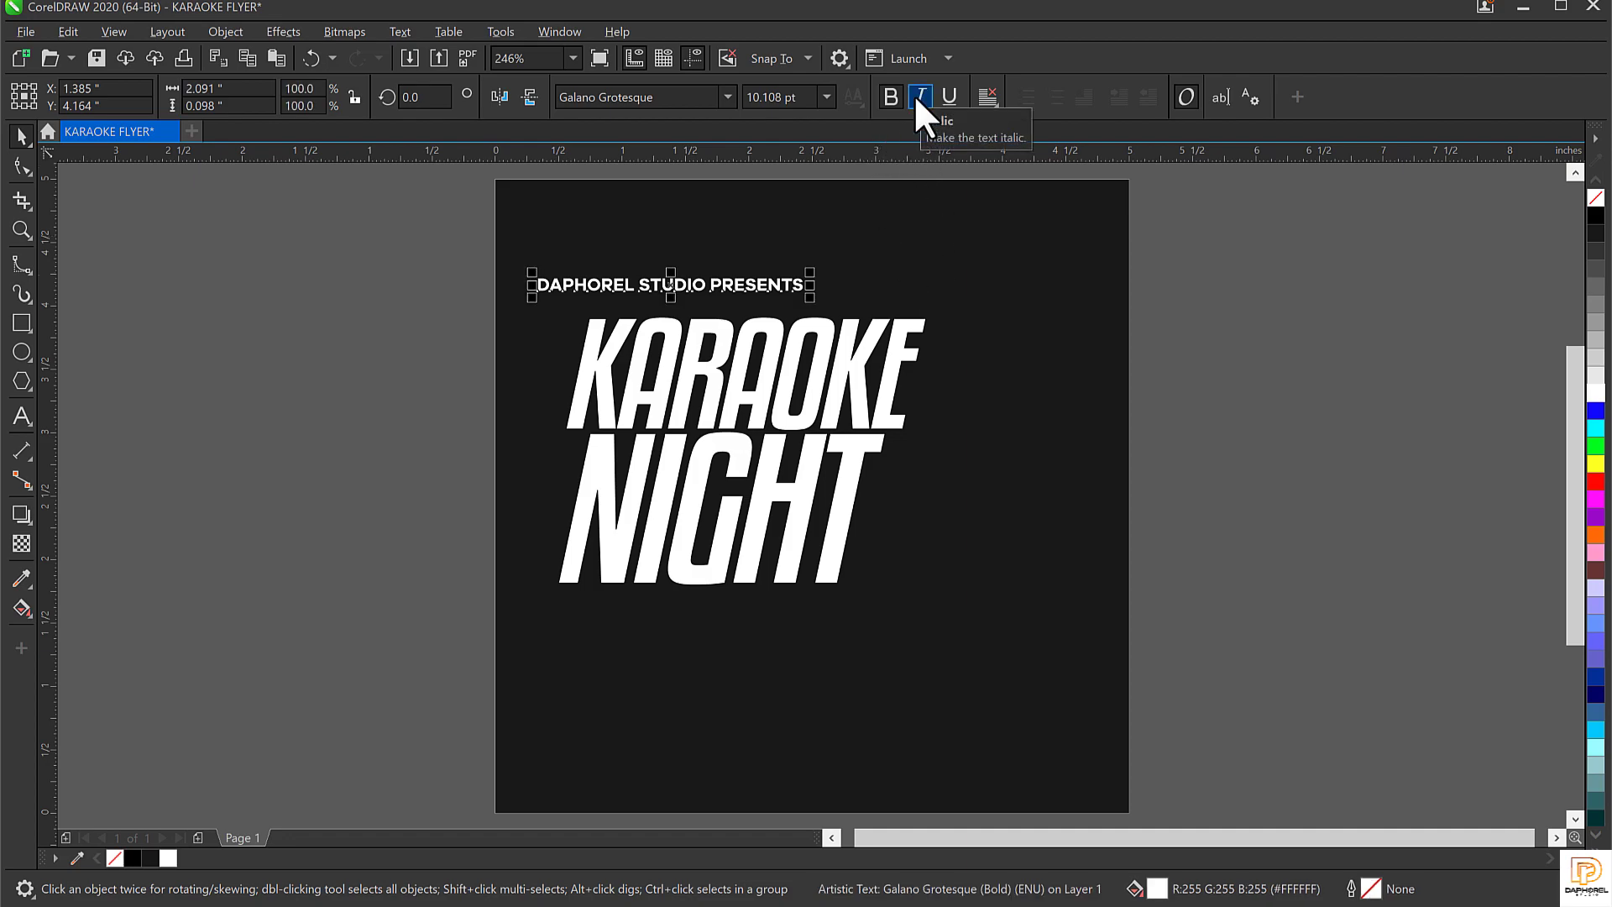
{"action": "left_click", "coordinate": [918, 97]}
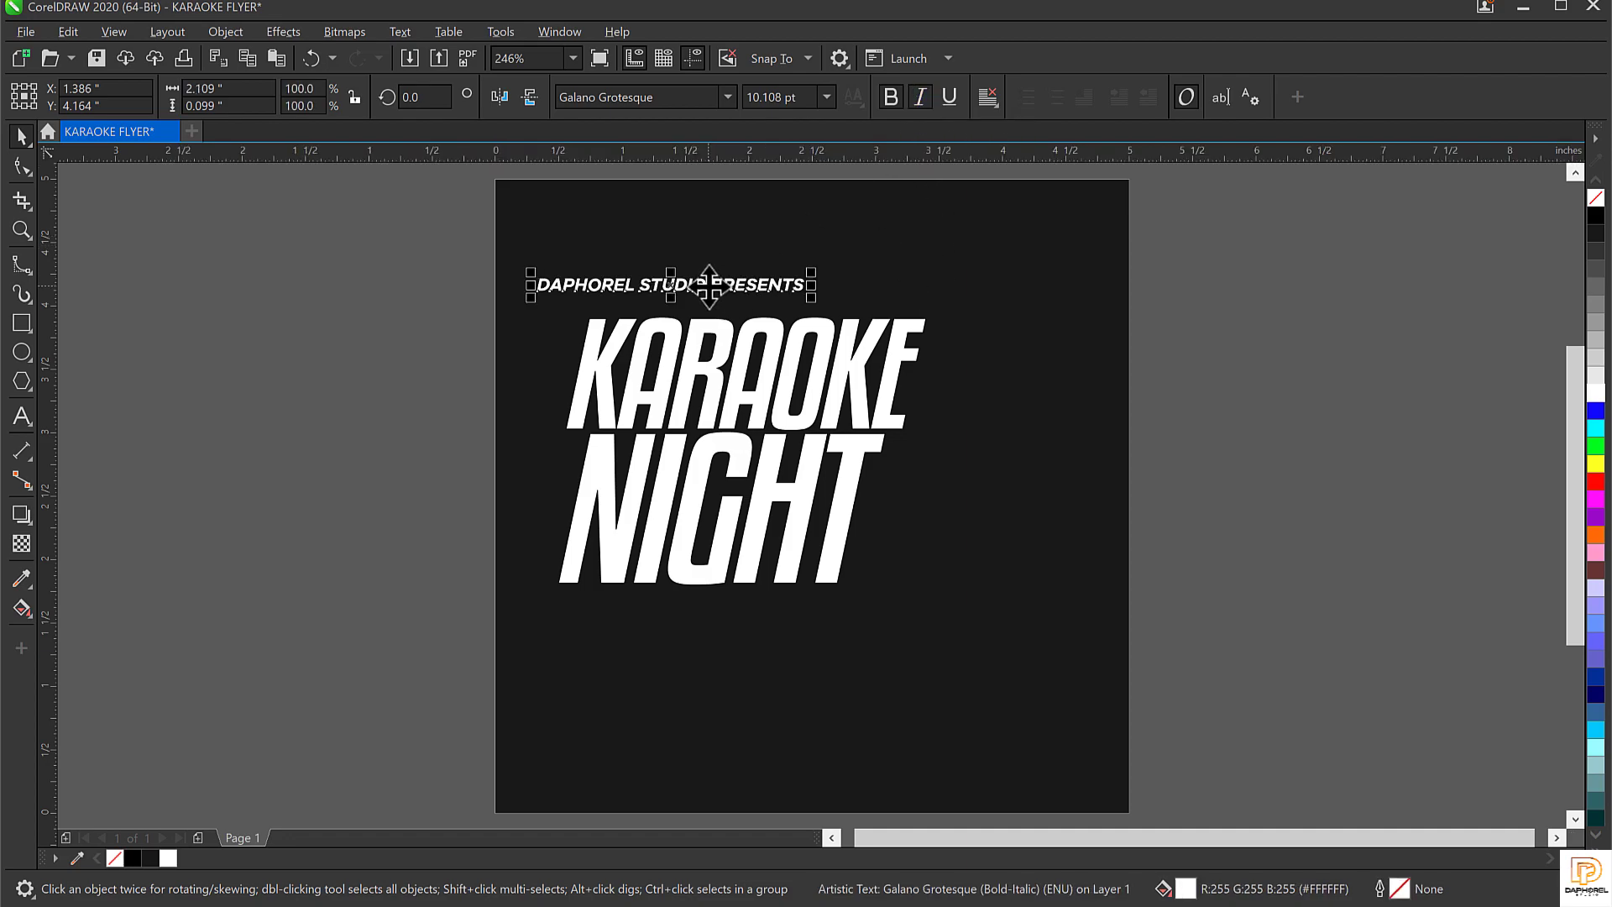
Reduce the DAPHOREL STUDIO PRESENTS text to about 7.5 pt and centre it closely above the KARAOKE title
{"action": "left_click_drag", "start_coordinate": [726, 283], "coordinate": [781, 299]}
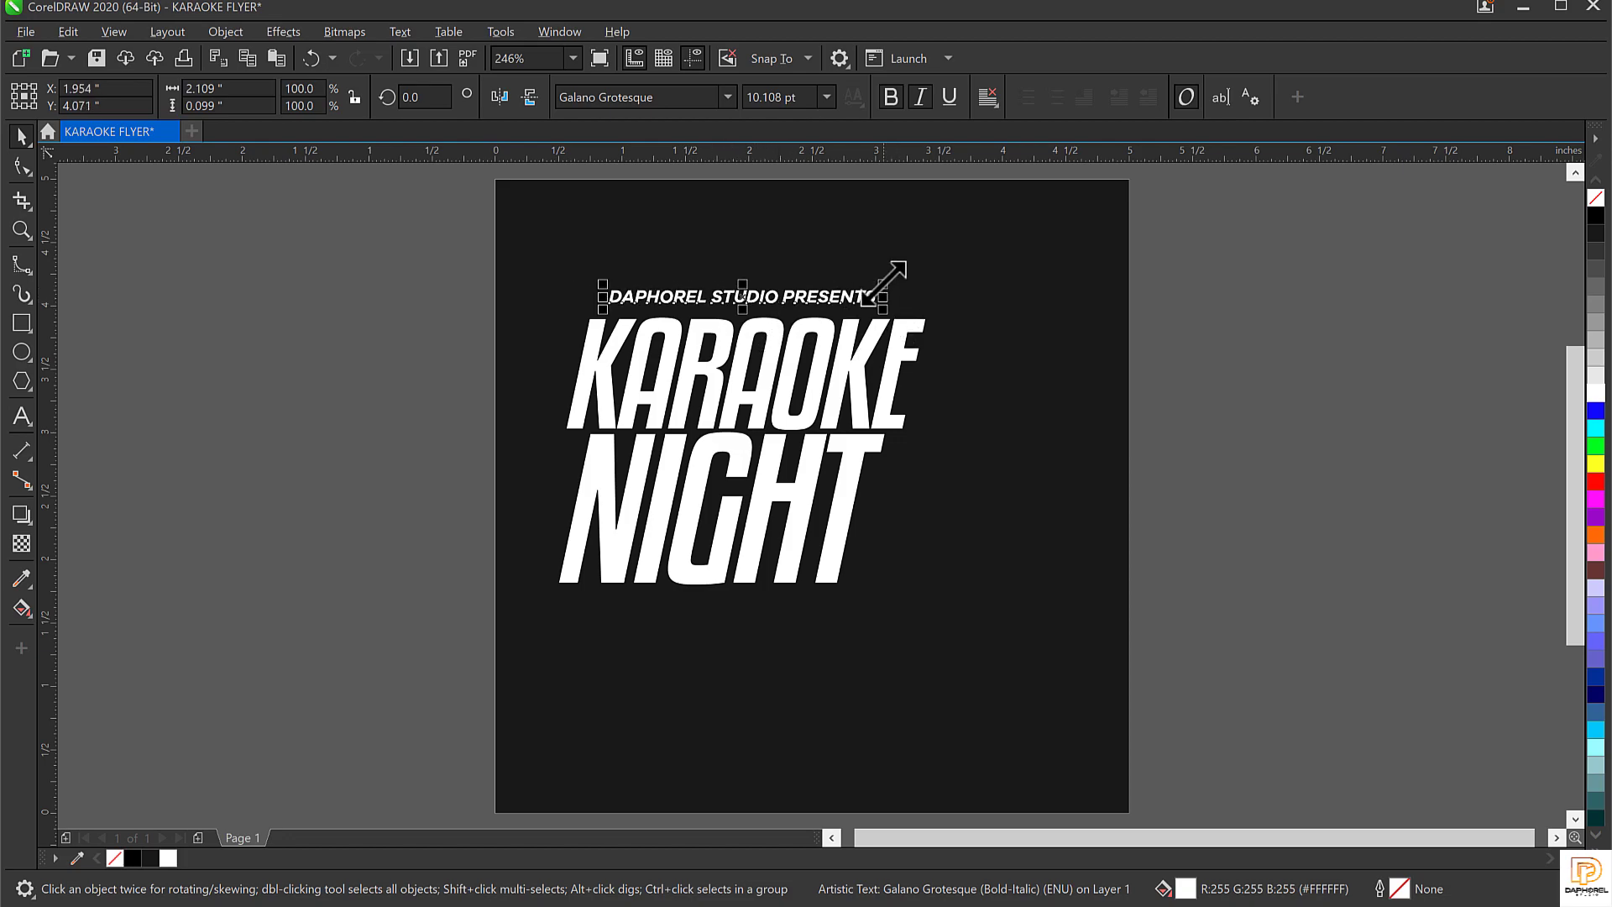
{"action": "left_click_drag", "start_coordinate": [881, 280], "coordinate": [852, 284]}
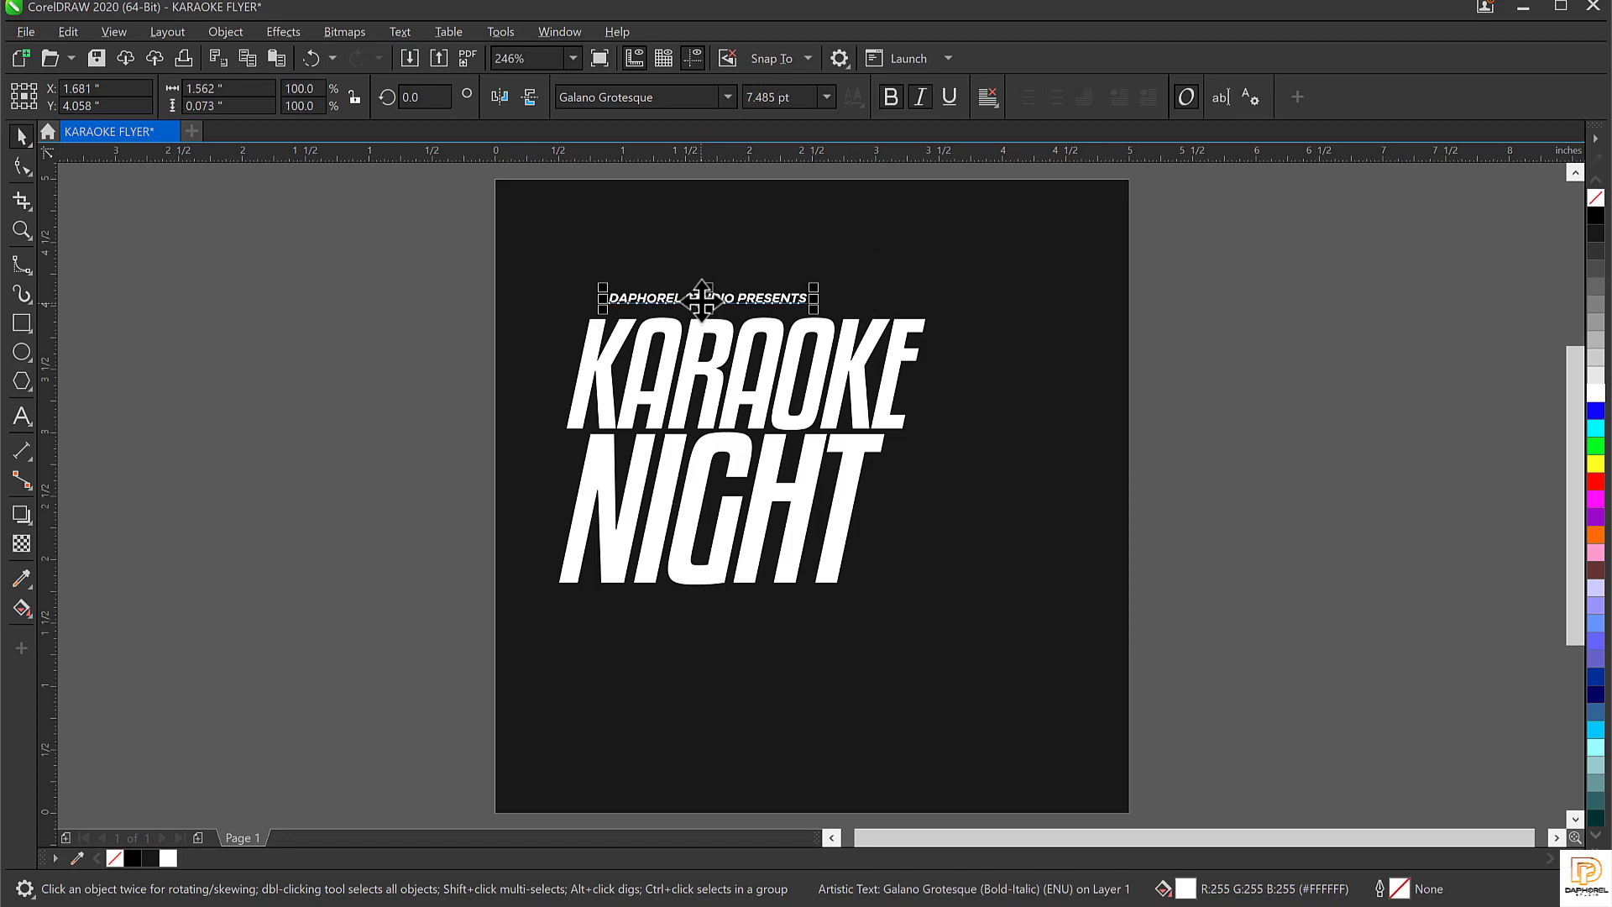
{"action": "left_click_drag", "start_coordinate": [704, 303], "coordinate": [777, 318]}
{"action": "scroll", "coordinate": [747, 302], "scroll_direction": "up", "scroll_amount": 3}
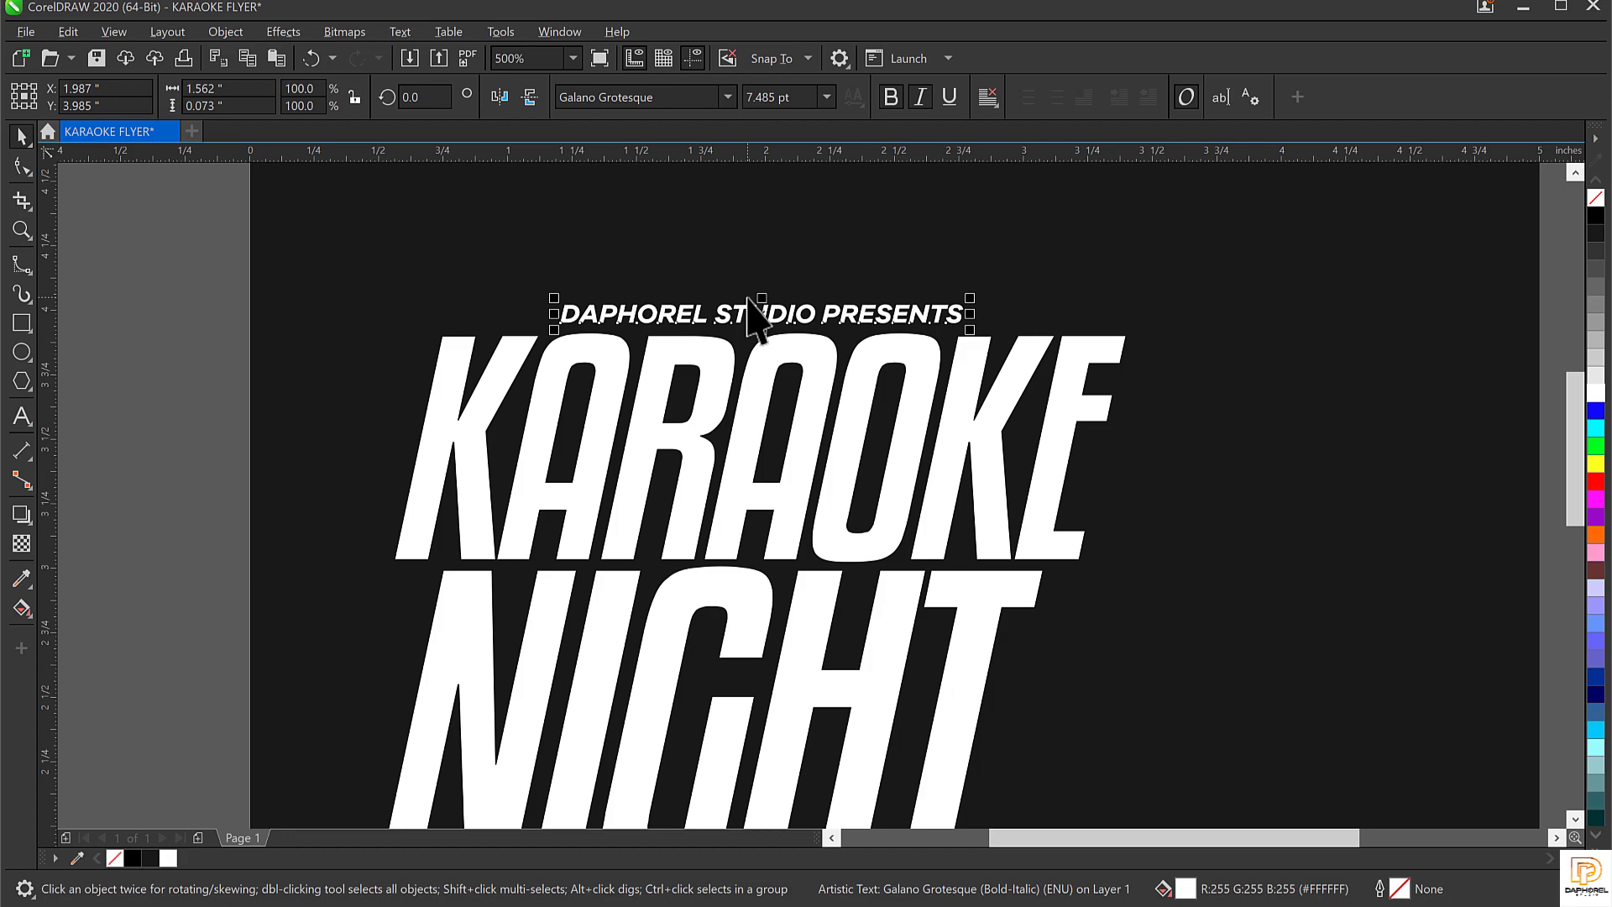
{"action": "key", "text": "shift+F4"}
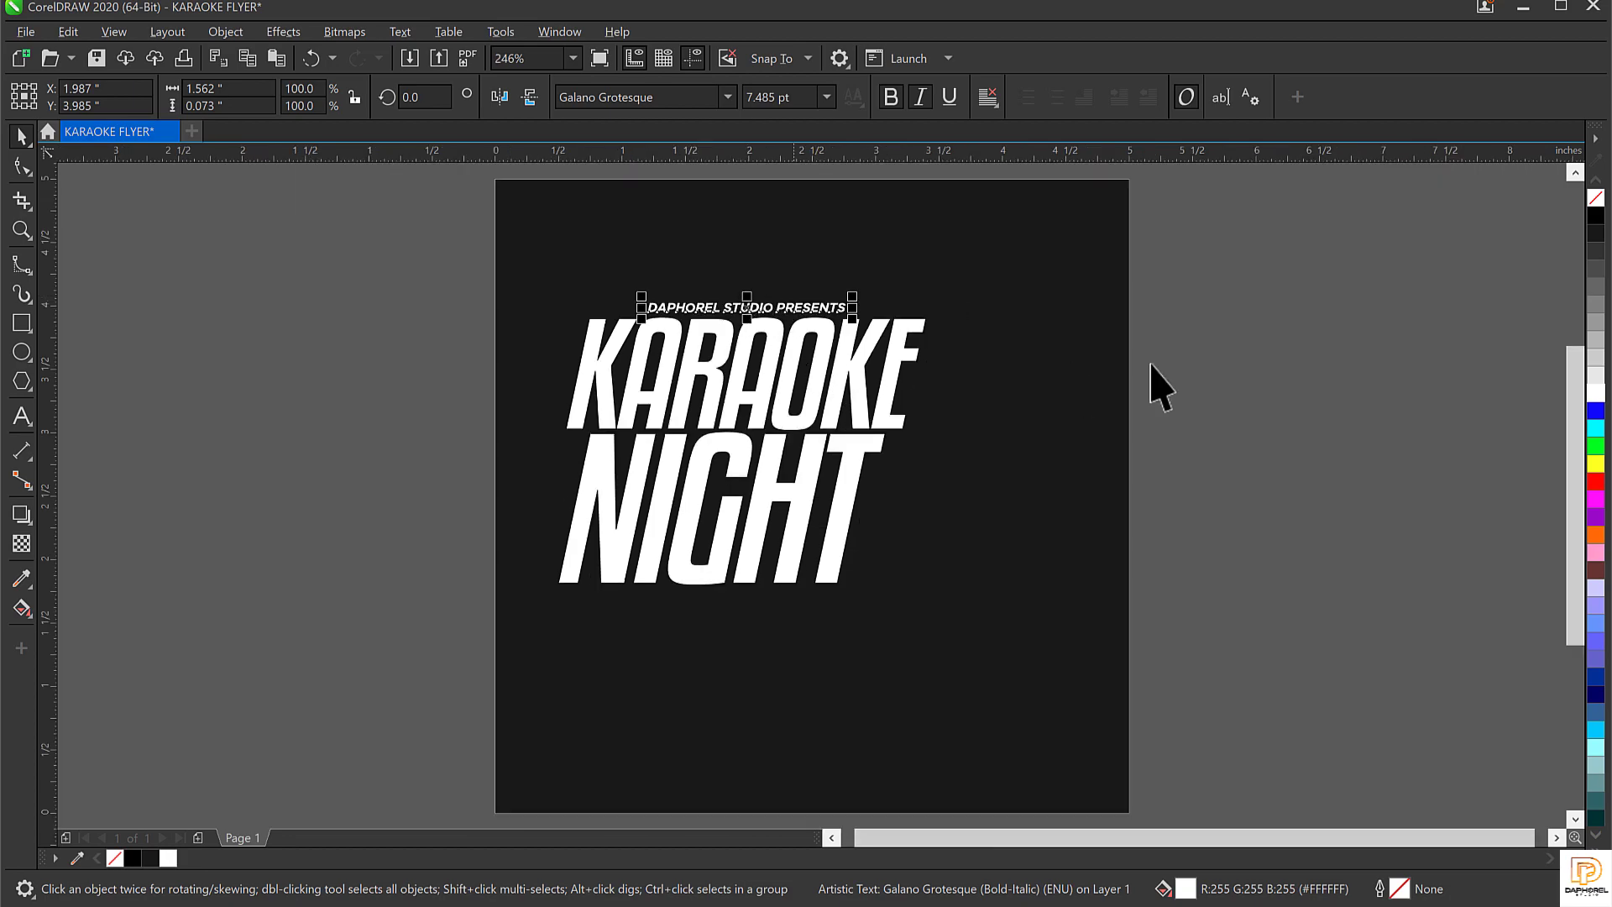
{"action": "left_click", "coordinate": [1056, 458]}
{"action": "left_click", "coordinate": [814, 604]}
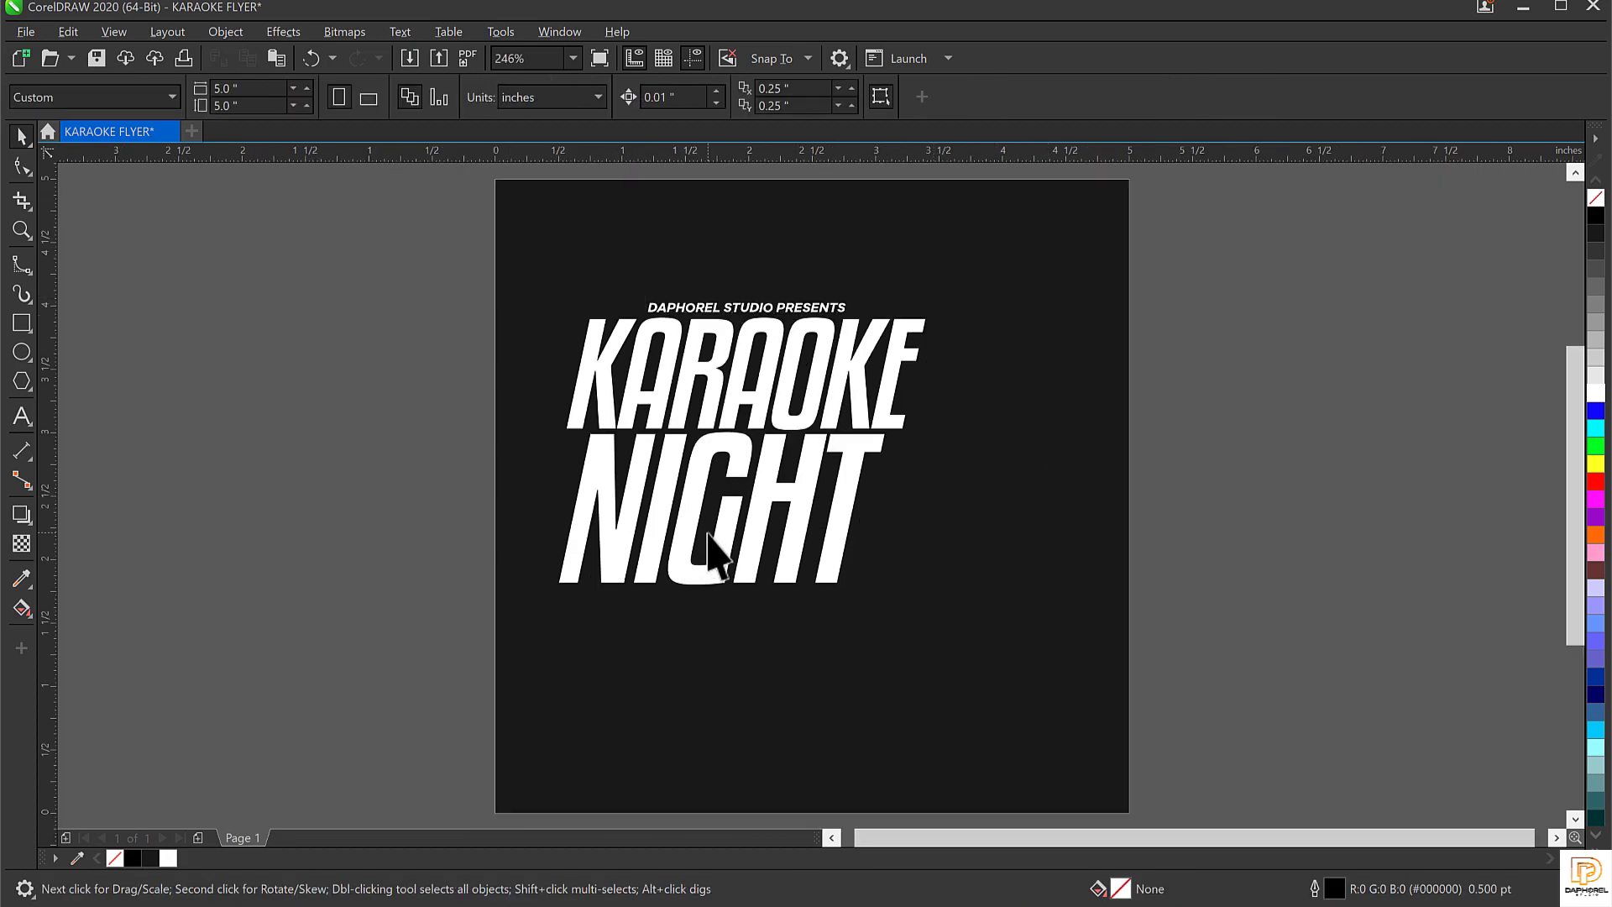
Select all three text lines and move them straight up by about 0.3 inch on the page
{"action": "left_click_drag", "start_coordinate": [276, 223], "coordinate": [1033, 697]}
{"action": "left_click_drag", "start_coordinate": [801, 496], "coordinate": [801, 496]}
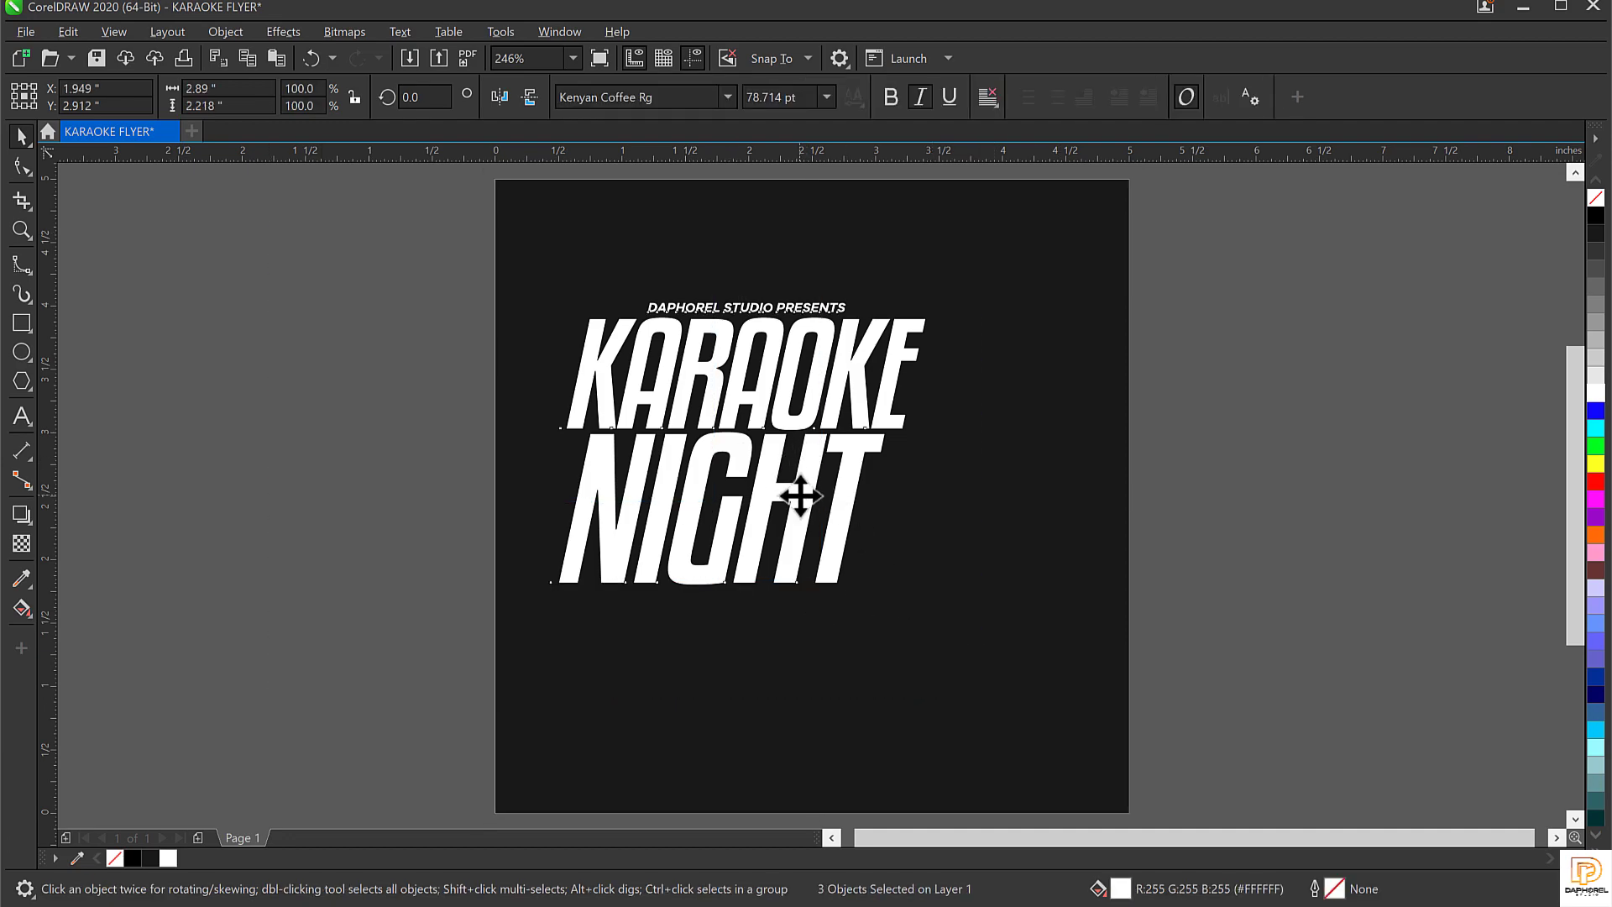
{"action": "left_click_drag", "start_coordinate": [290, 212], "coordinate": [1070, 726]}
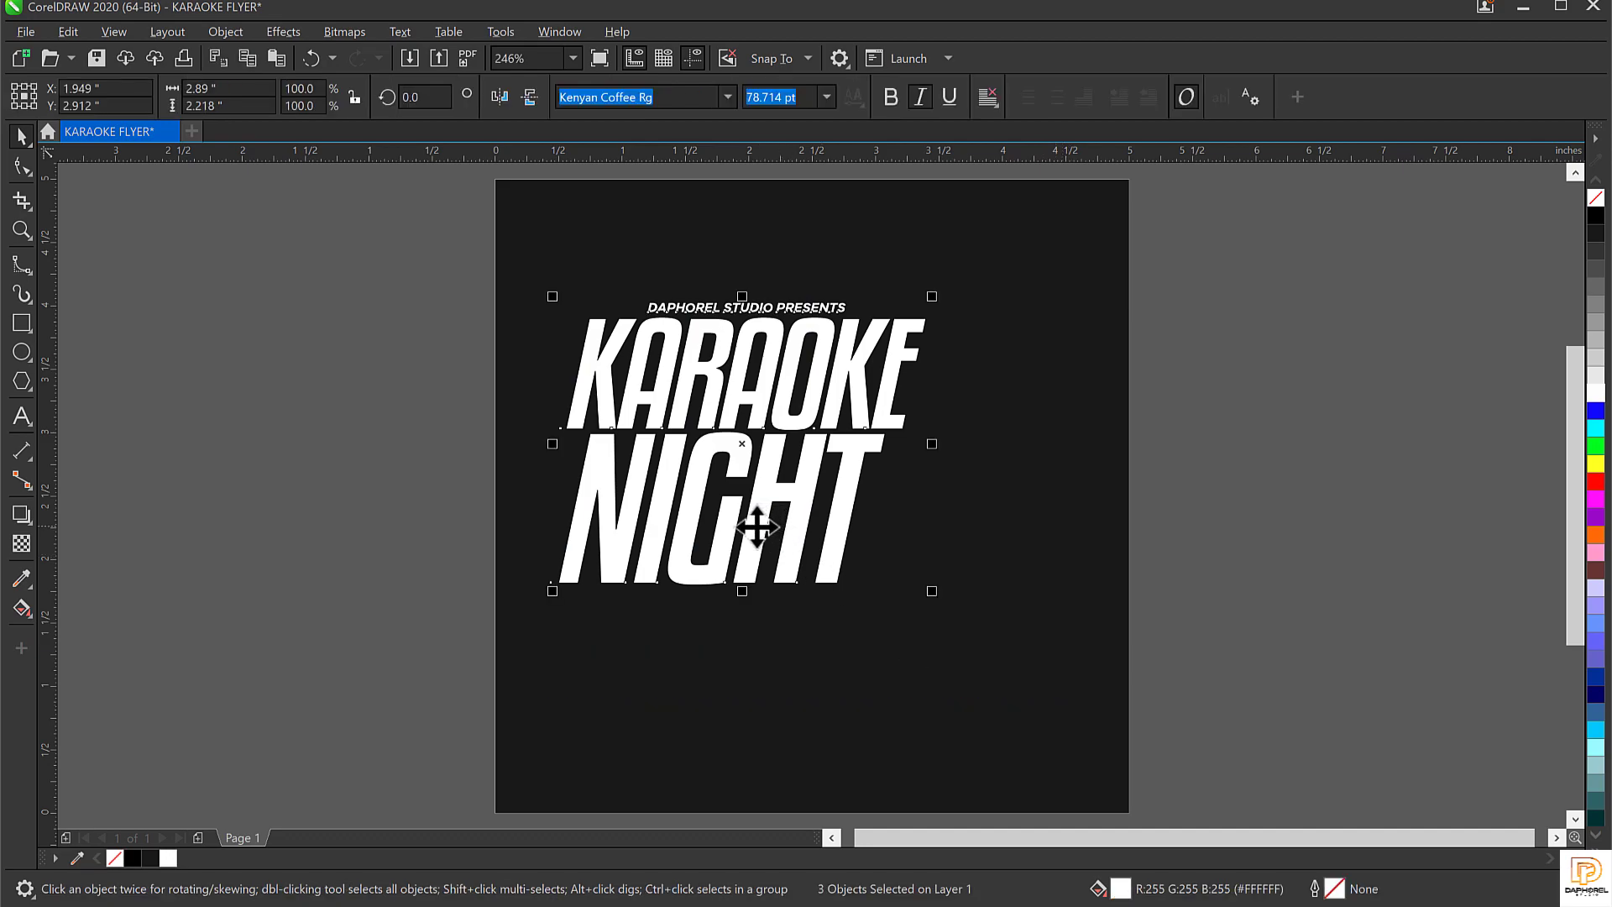
{"action": "left_click_drag", "start_coordinate": [375, 228], "coordinate": [1133, 661]}
{"action": "left_click_drag", "start_coordinate": [768, 504], "coordinate": [766, 465]}
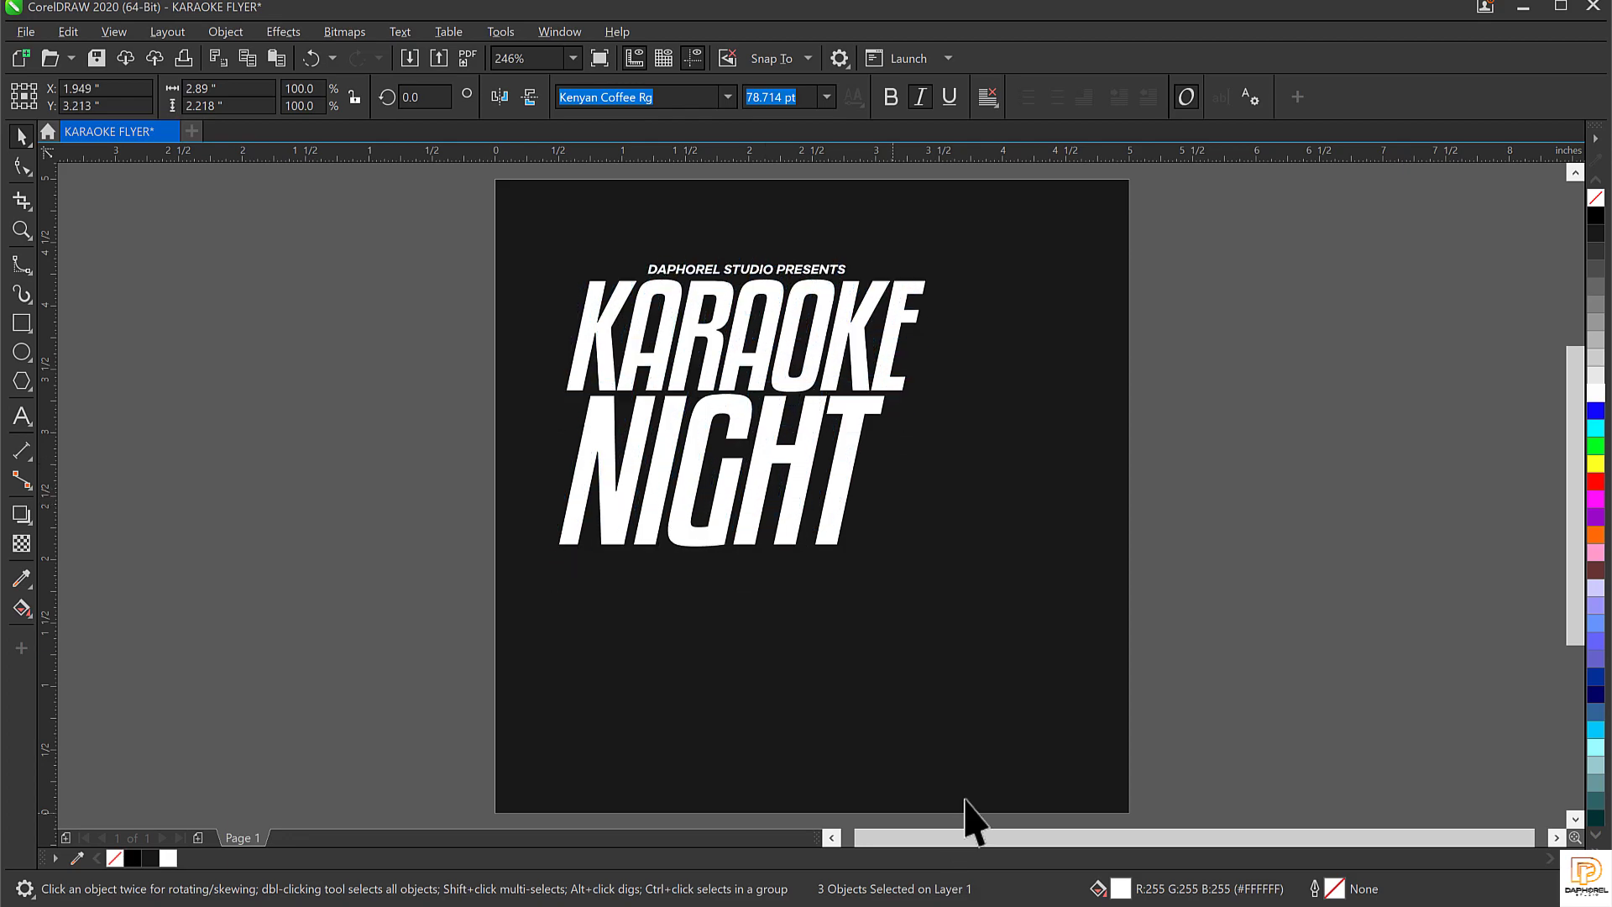
{"action": "left_click", "coordinate": [1209, 419]}
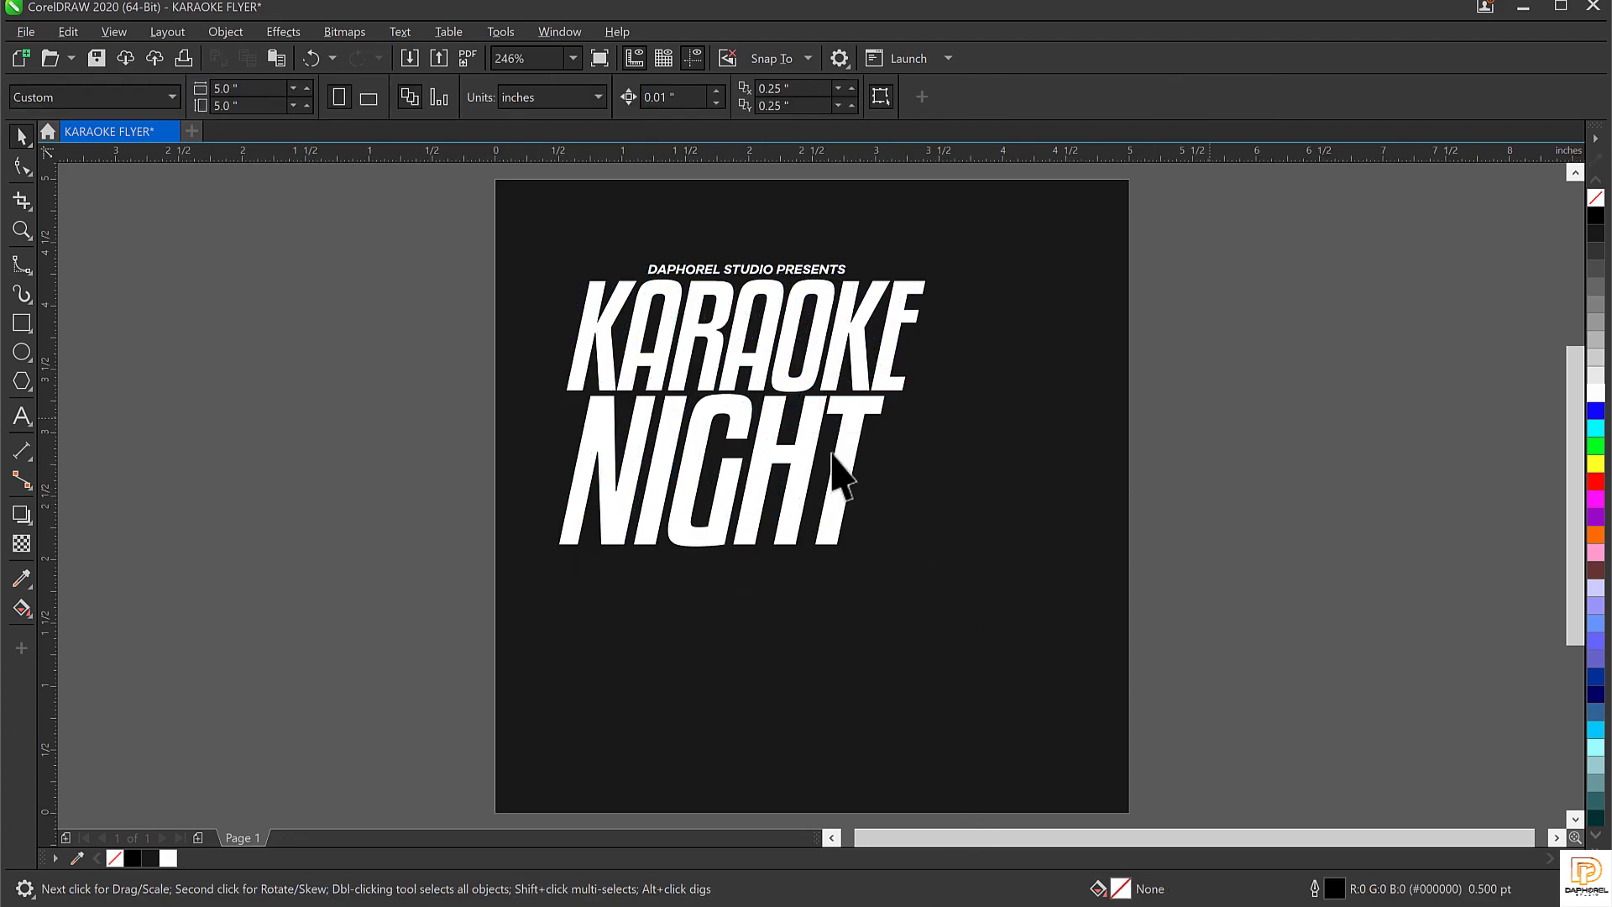
Add the artistic text EVERY FRIDAY on the page below the NIGHT title
{"action": "left_click", "coordinate": [796, 419]}
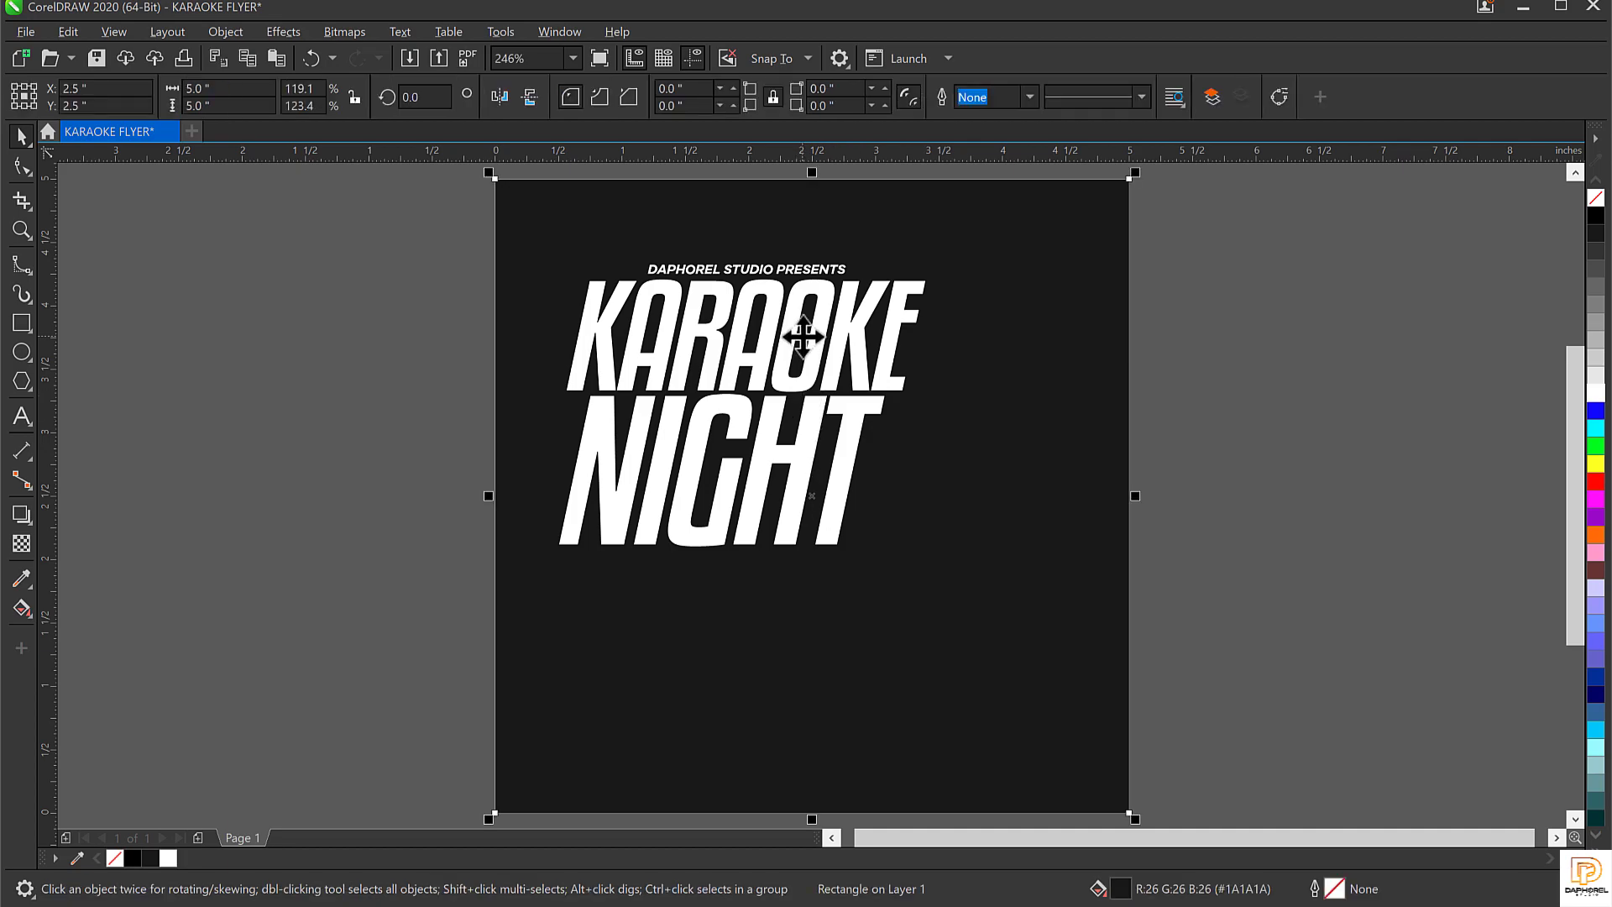
{"action": "left_click", "coordinate": [689, 270]}
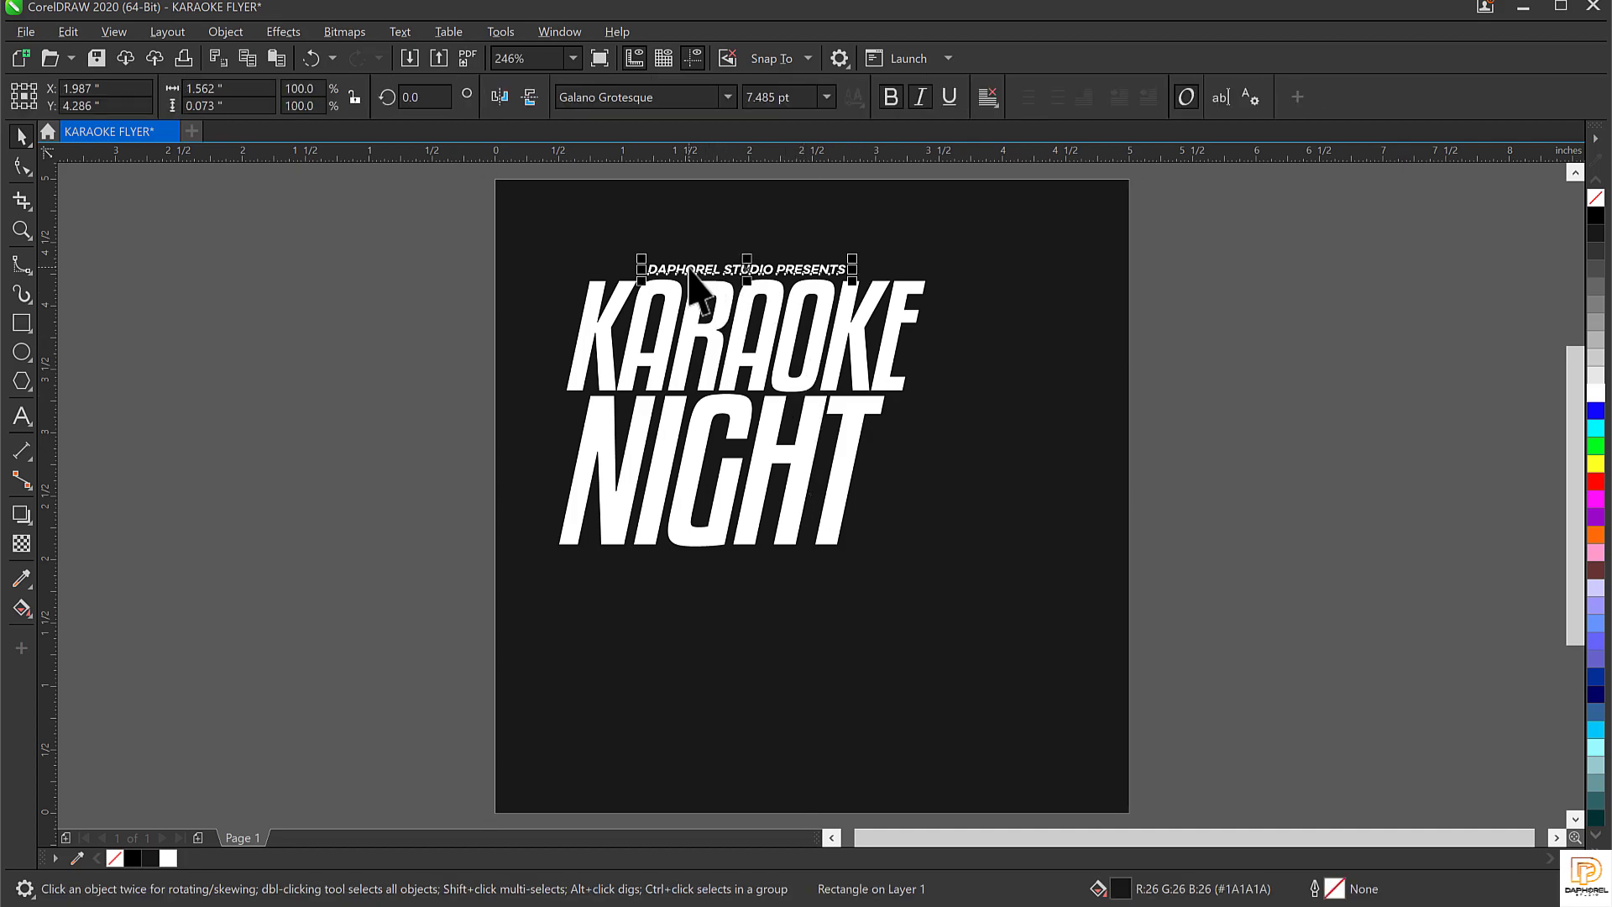
{"action": "left_click", "coordinate": [22, 414]}
{"action": "left_click", "coordinate": [628, 638]}
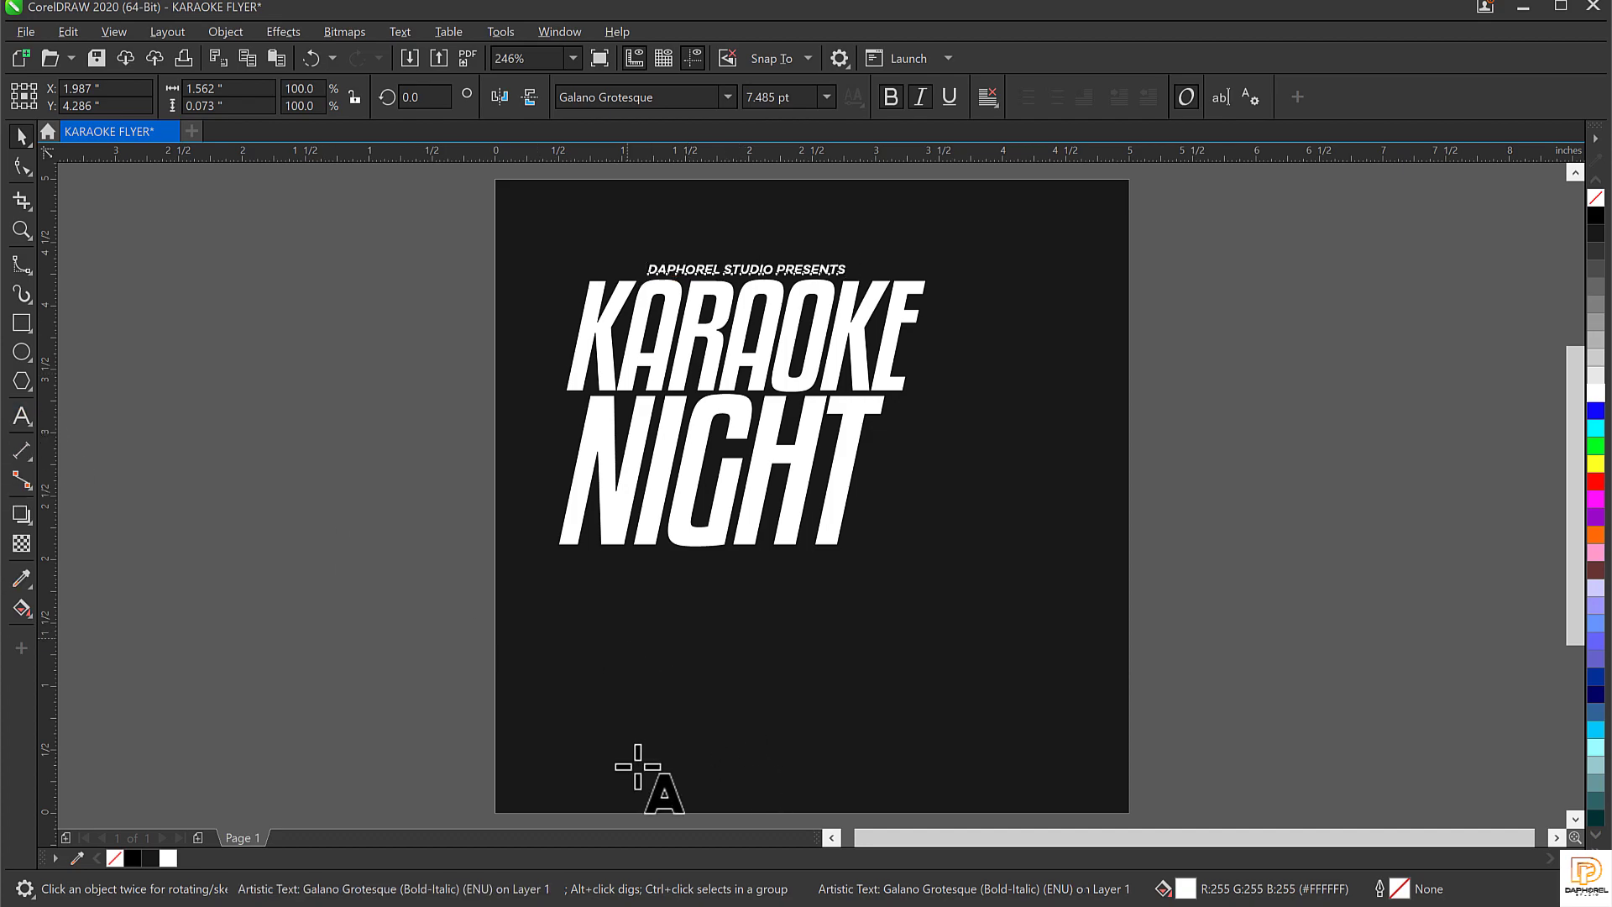
{"action": "type", "text": "EVERY FRIDAY"}
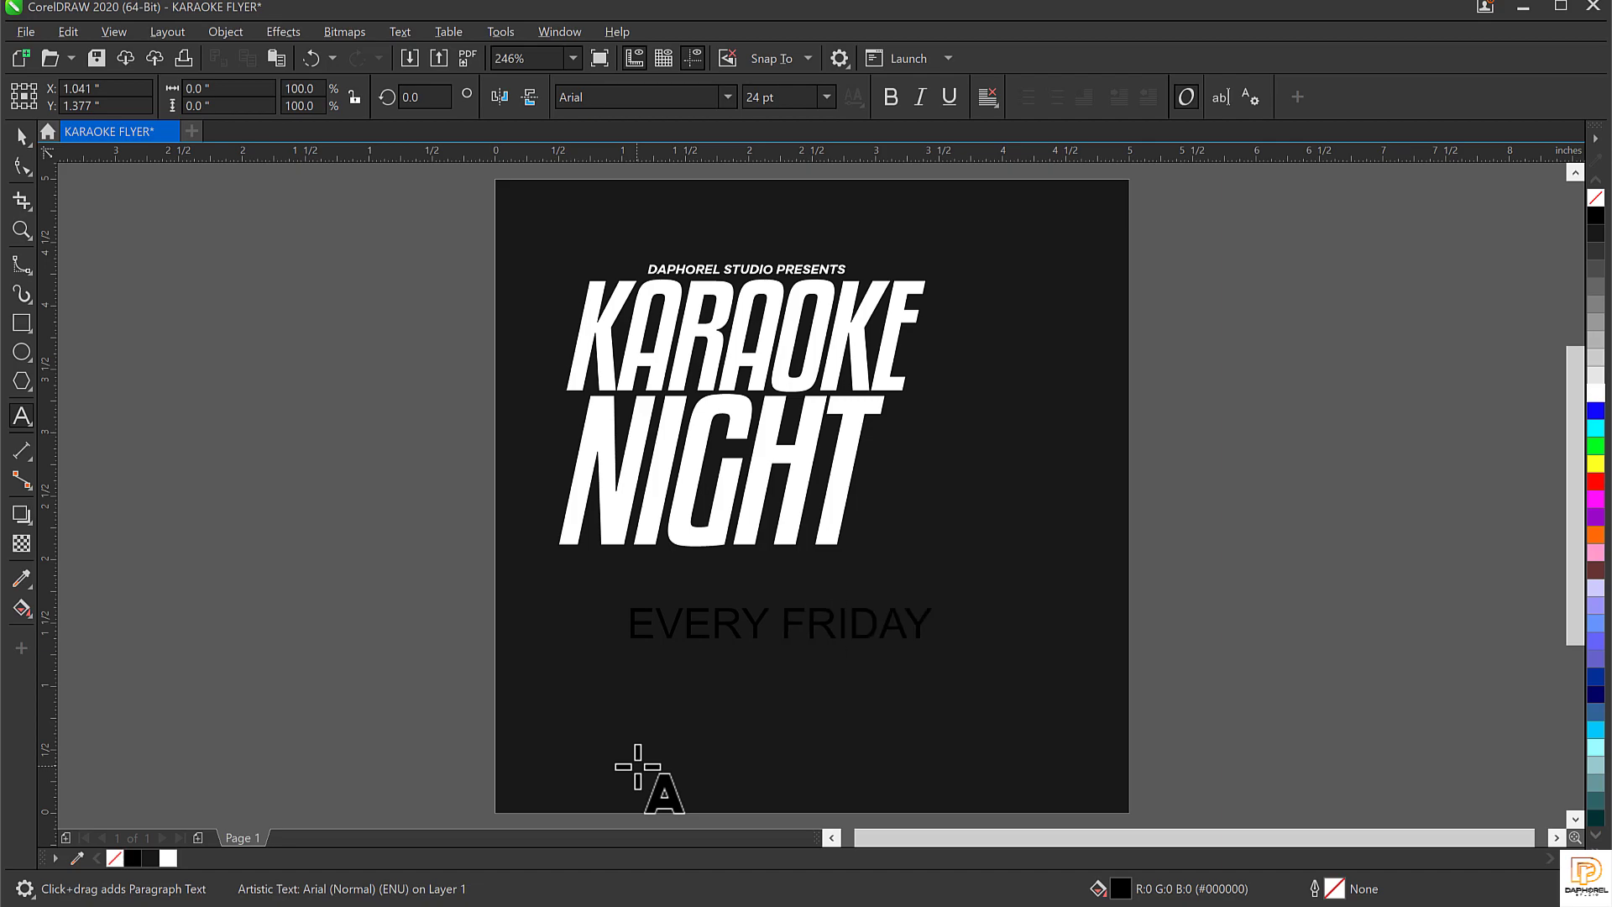
Set the EVERY FRIDAY text to the Lemon/Milk font in bold italic
{"action": "key", "text": "ctrl+space"}
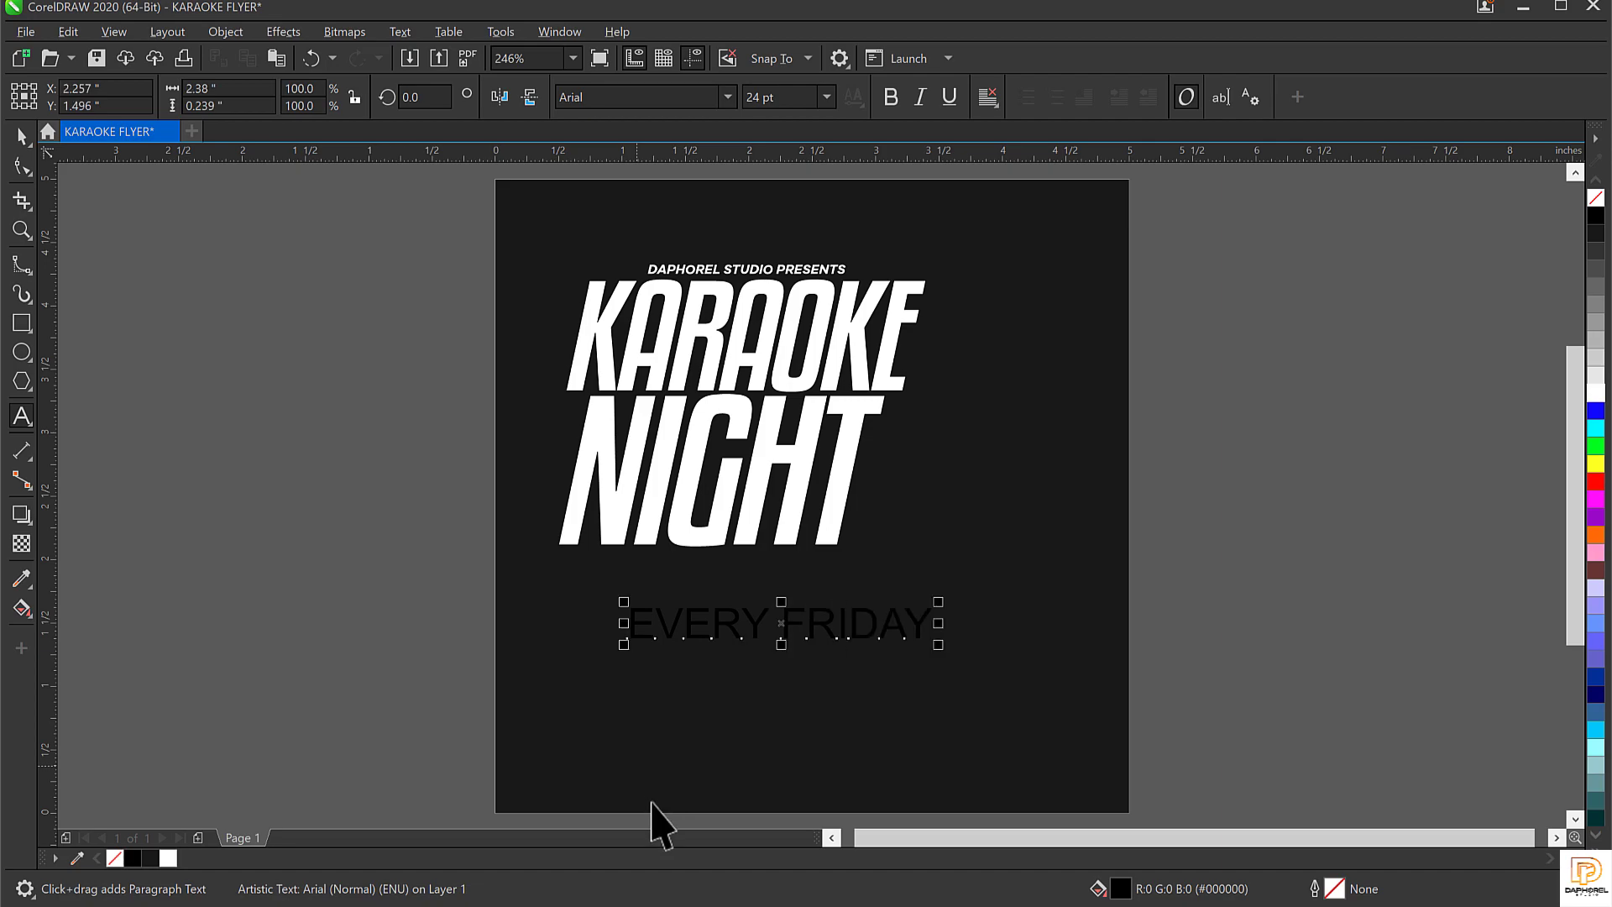
{"action": "left_click", "coordinate": [630, 97]}
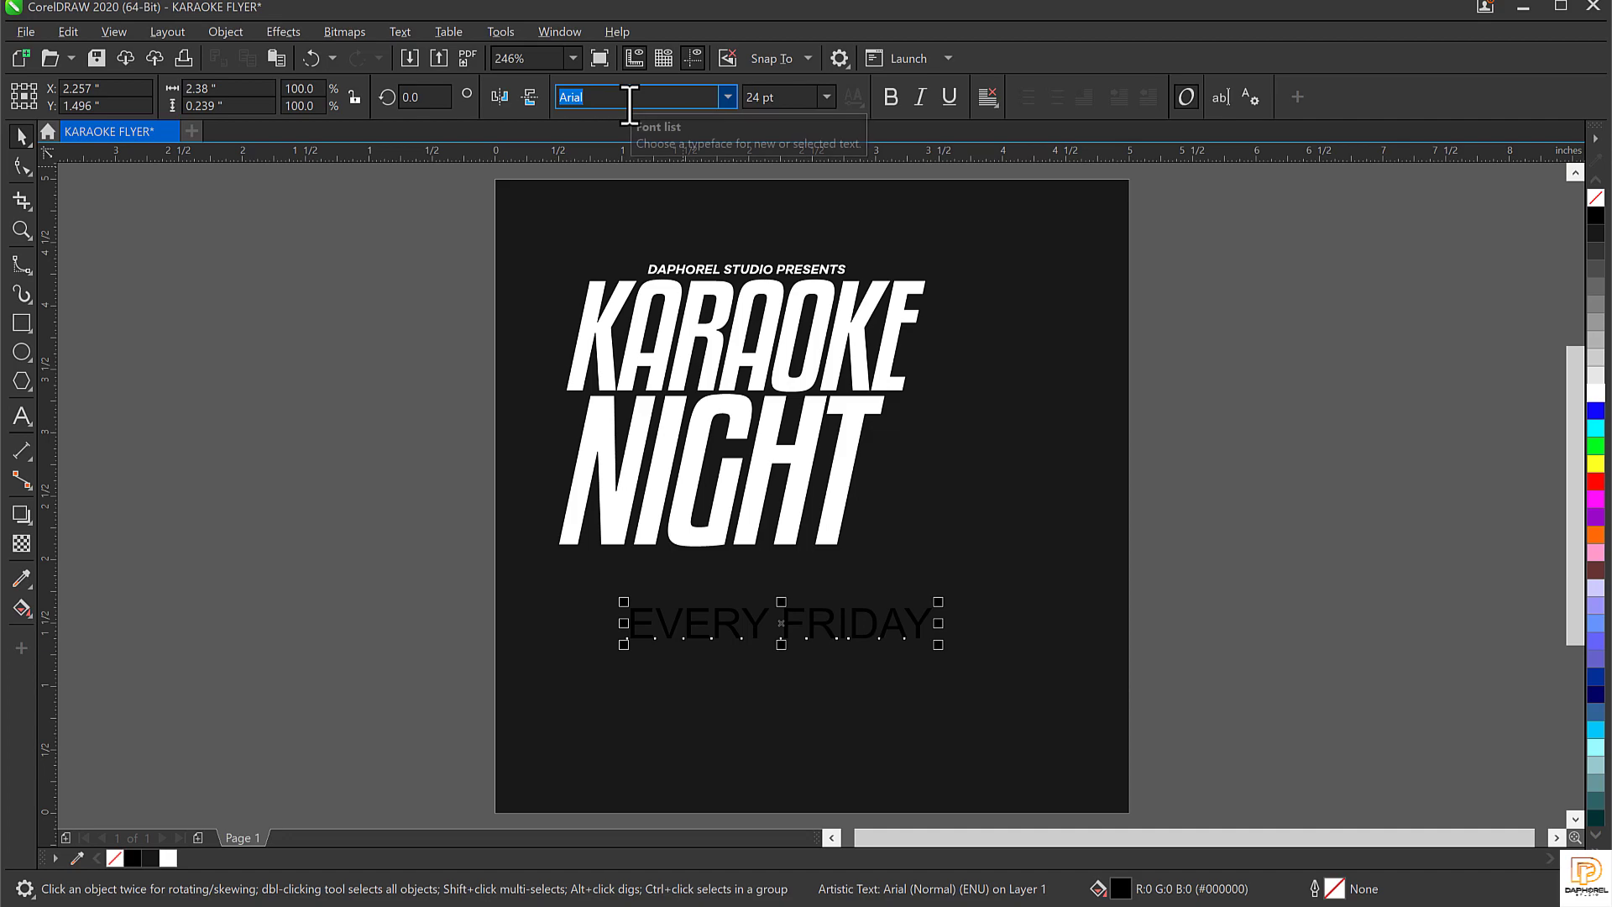
{"action": "type", "text": "LemN"}
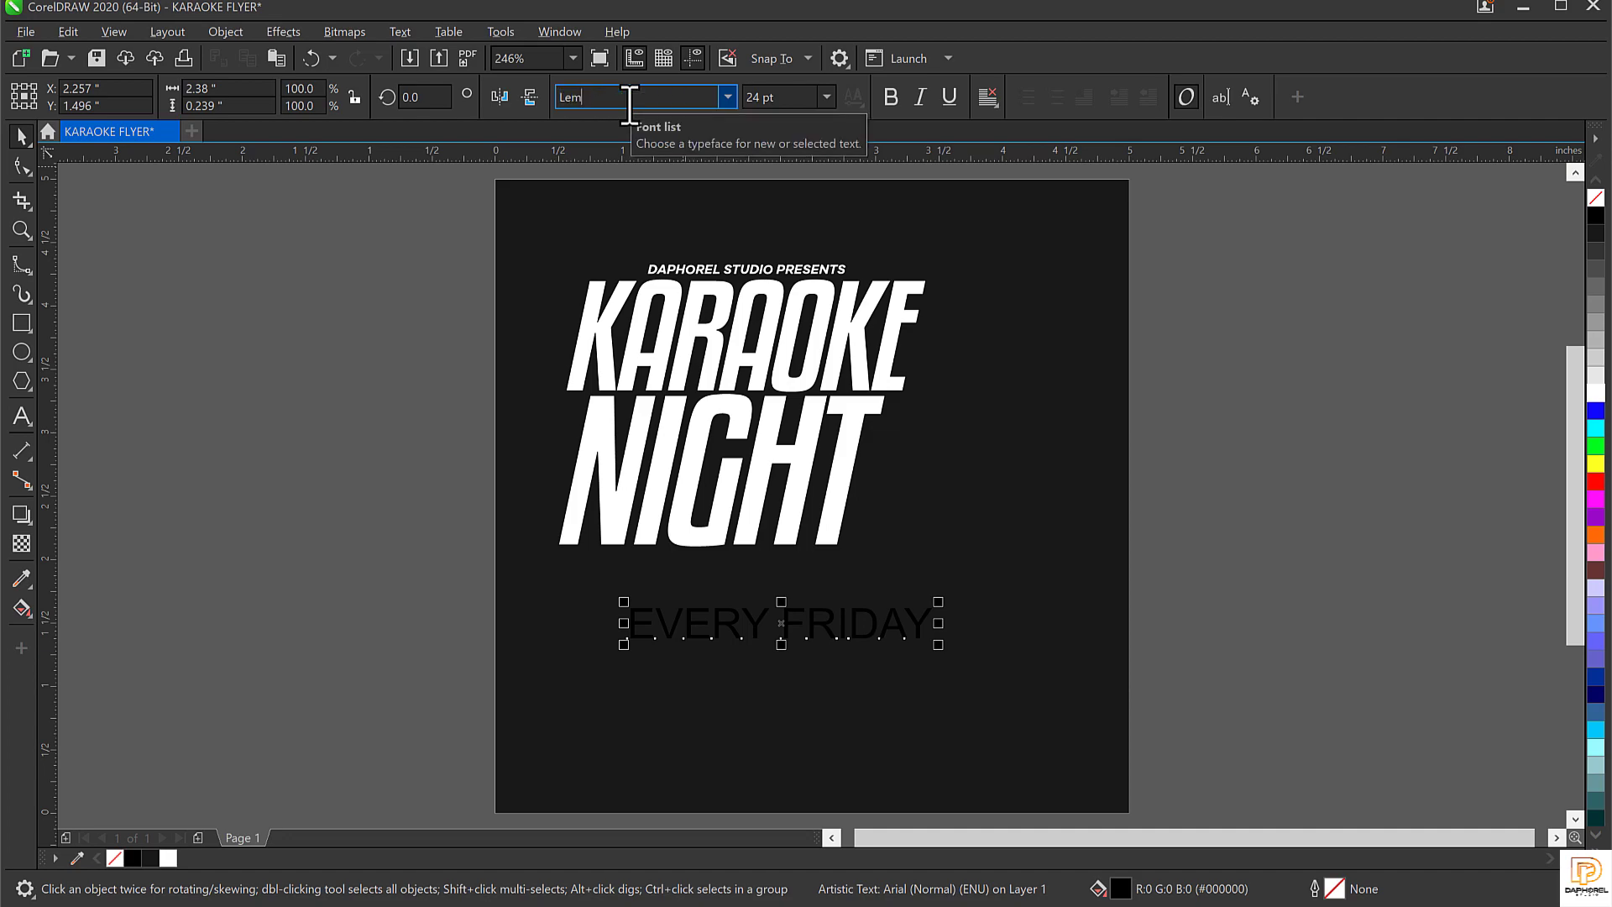
{"action": "key", "text": "Return"}
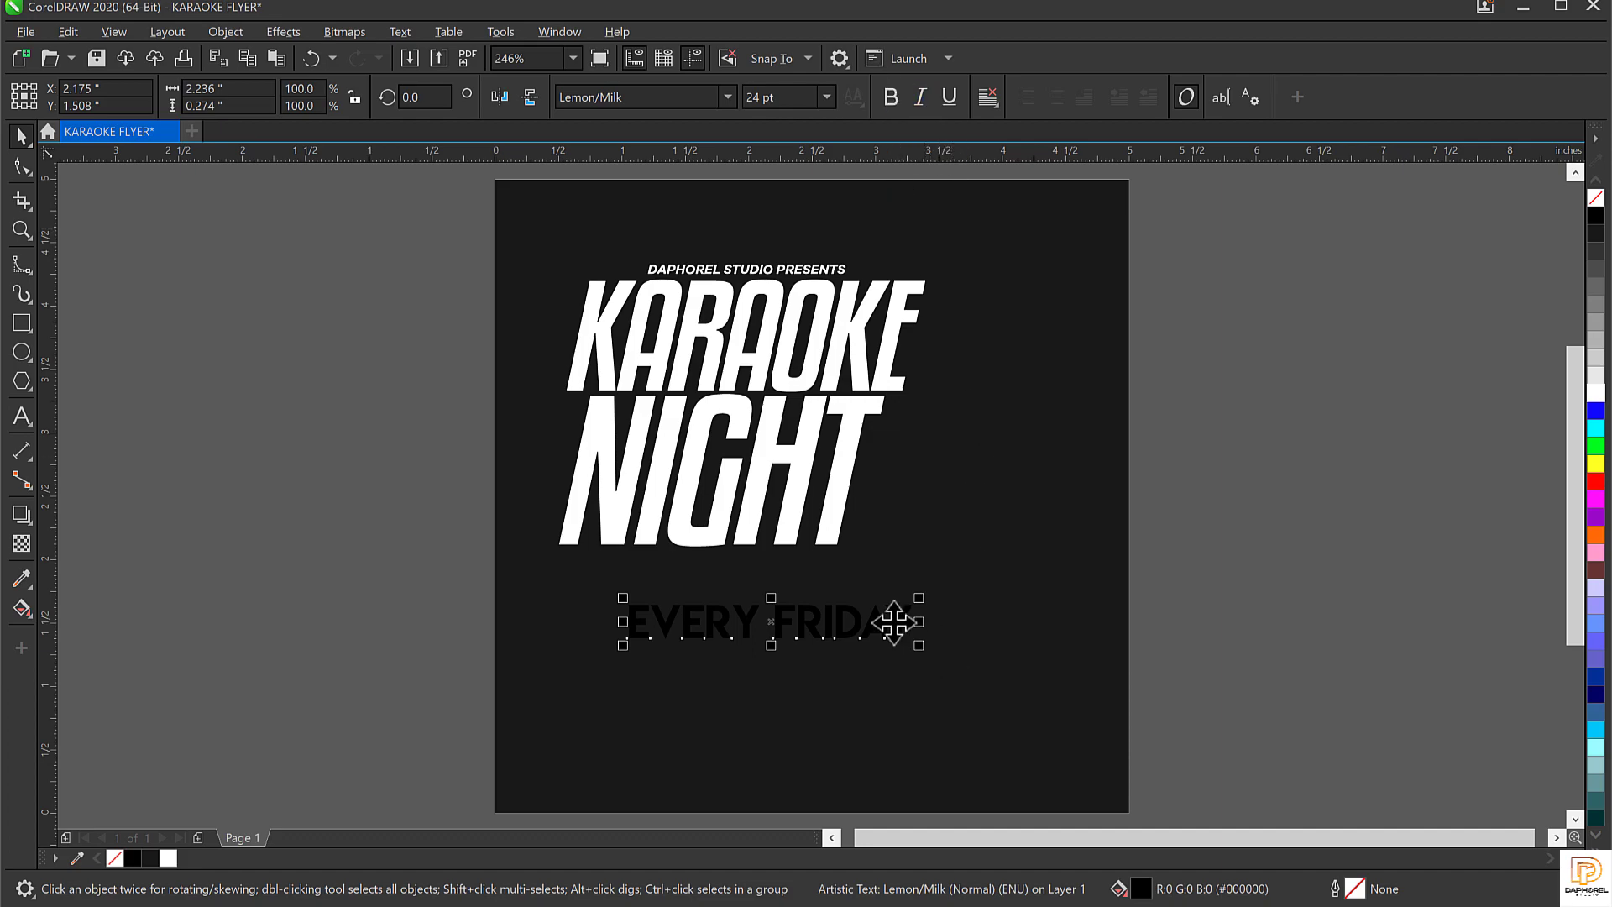
{"action": "left_click", "coordinate": [922, 92]}
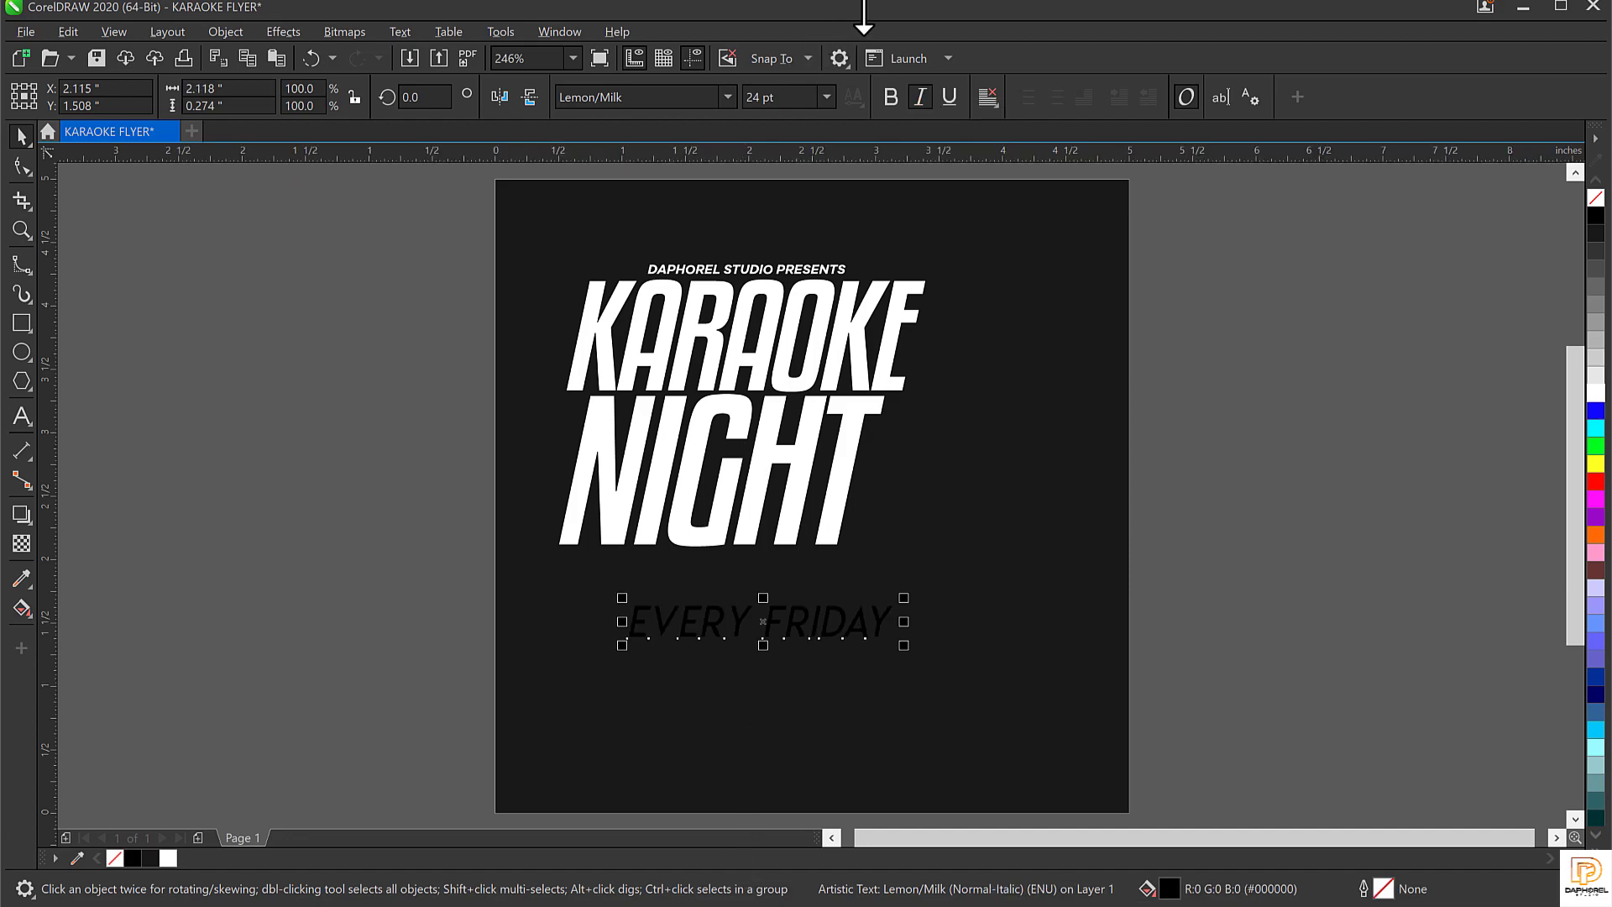
{"action": "left_click", "coordinate": [888, 99]}
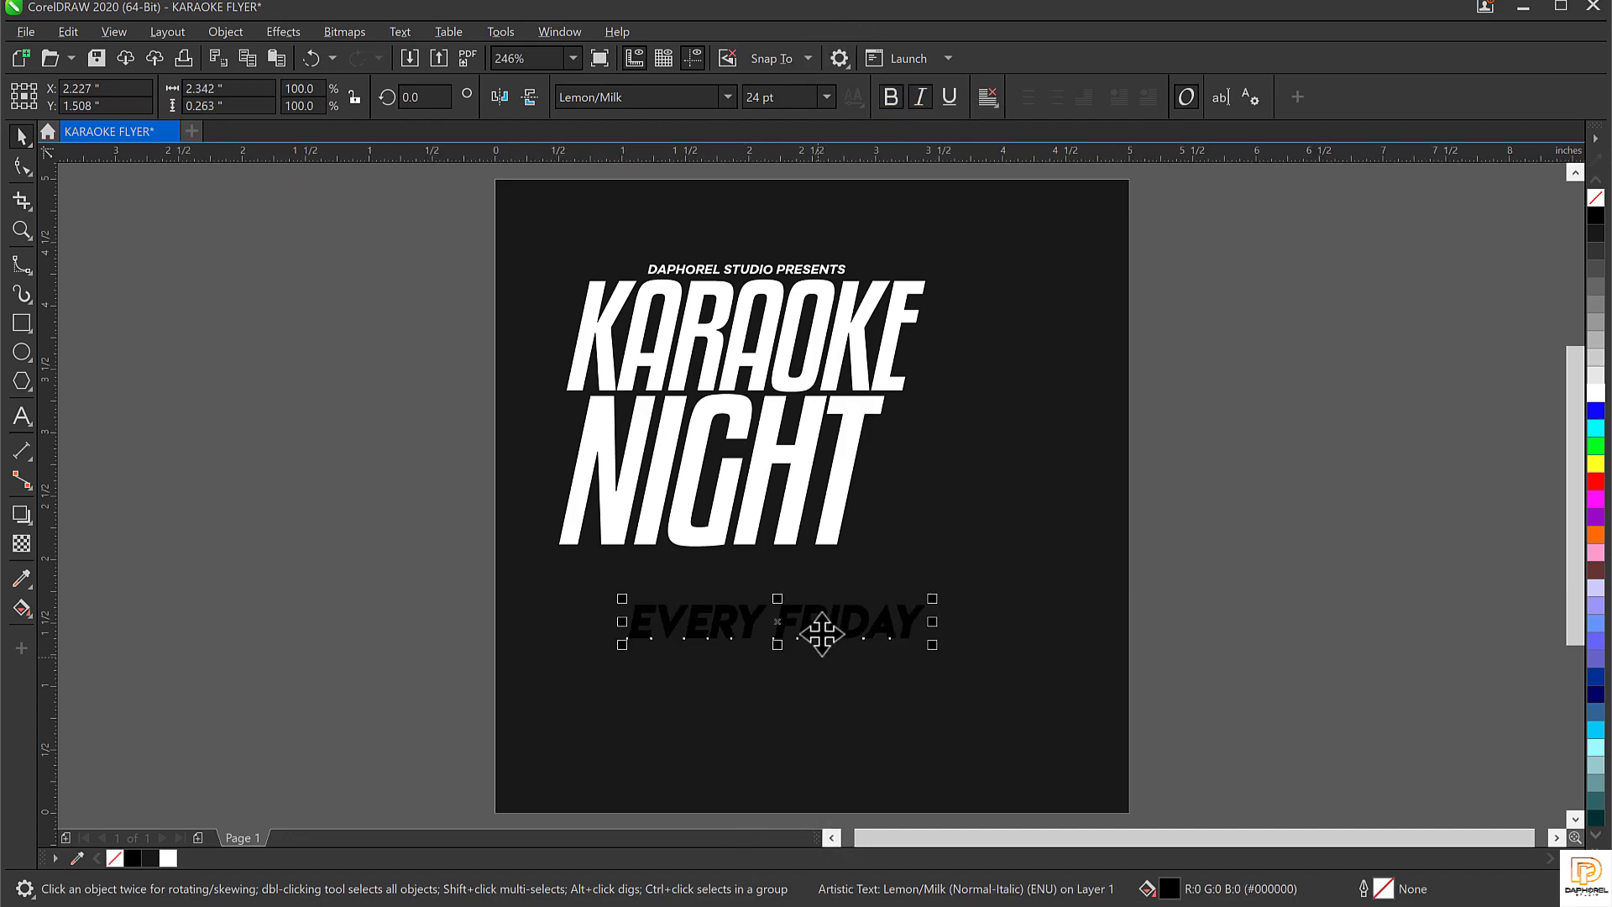
Shrink the EVERY FRIDAY text to about 19.7 pt, fill it white and position it closely below the NIGHT title
{"action": "left_click_drag", "start_coordinate": [821, 633], "coordinate": [786, 607]}
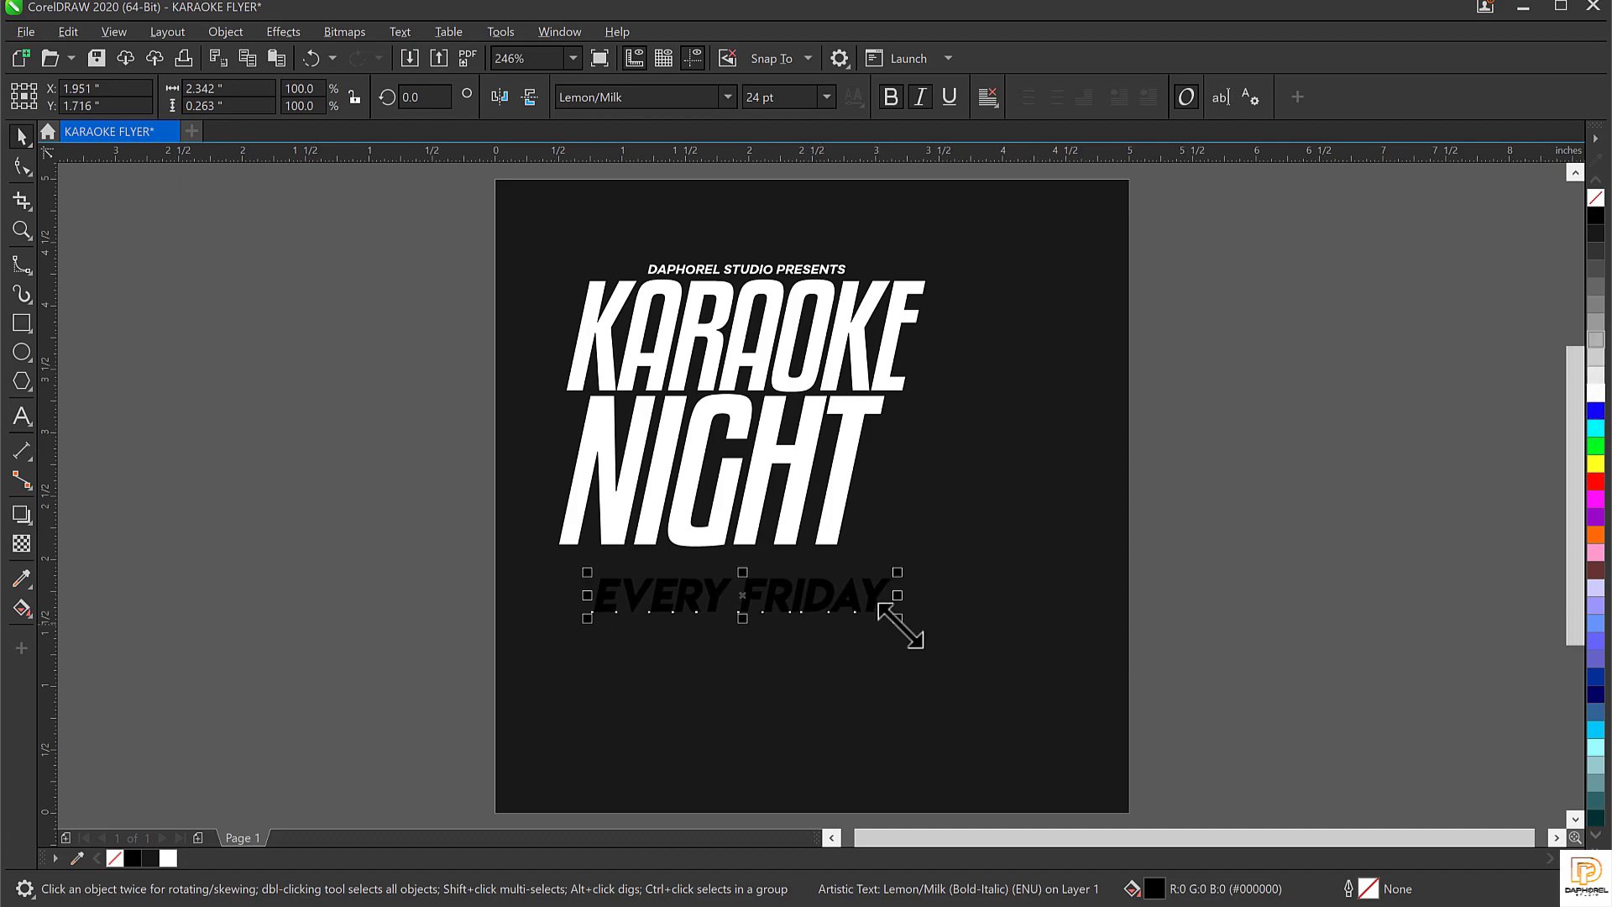
{"action": "left_click_drag", "start_coordinate": [898, 624], "coordinate": [839, 623]}
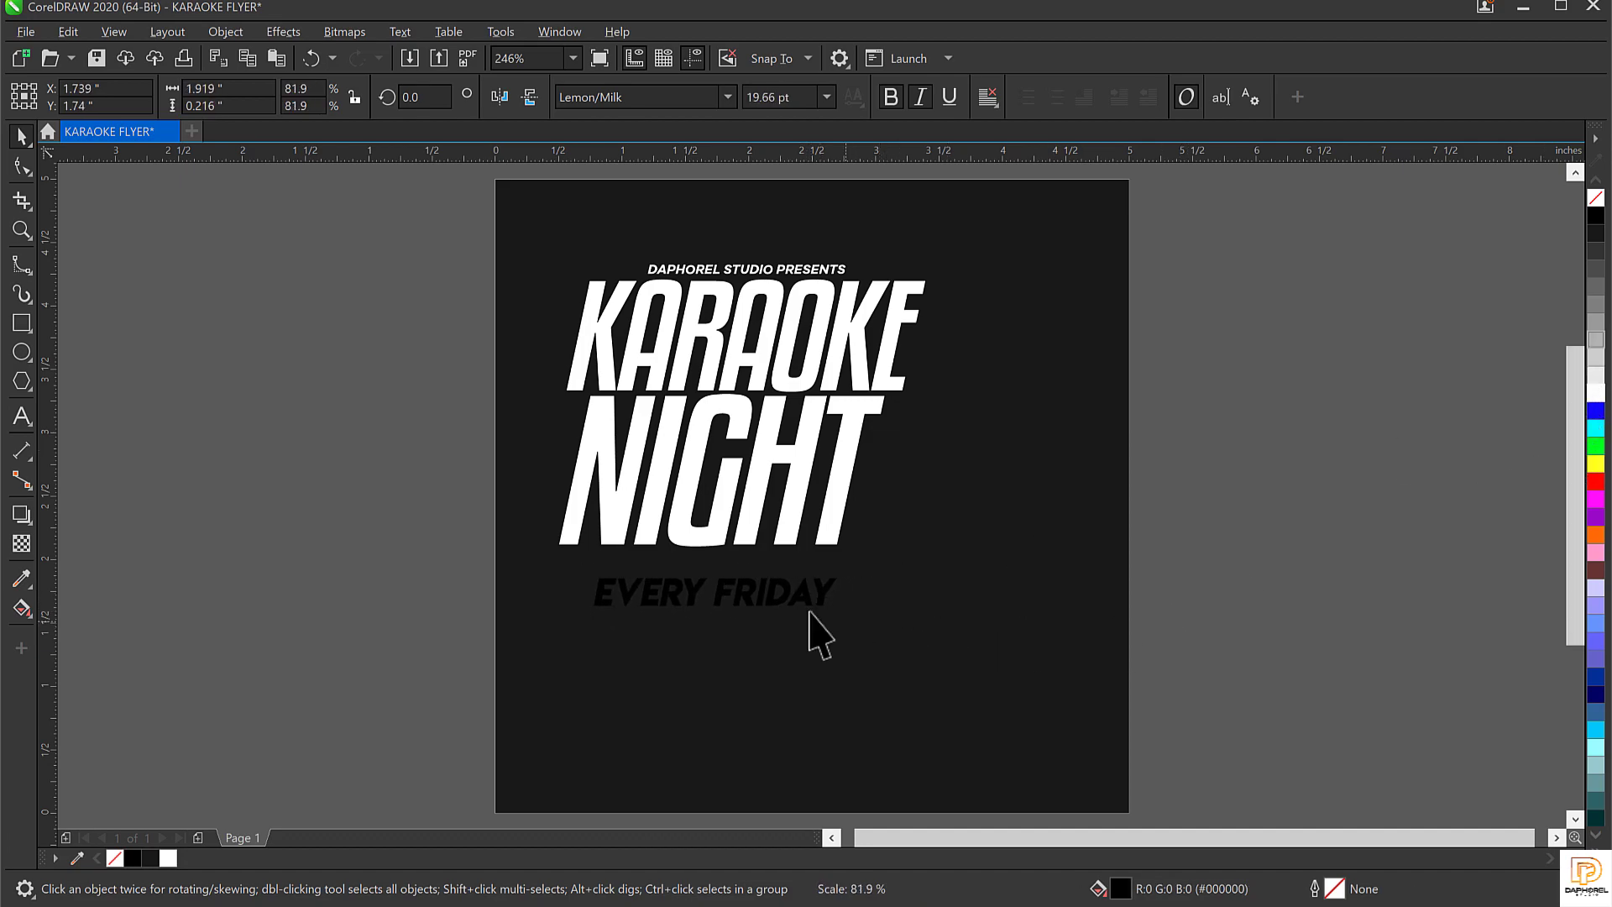
{"action": "left_click", "coordinate": [1595, 392]}
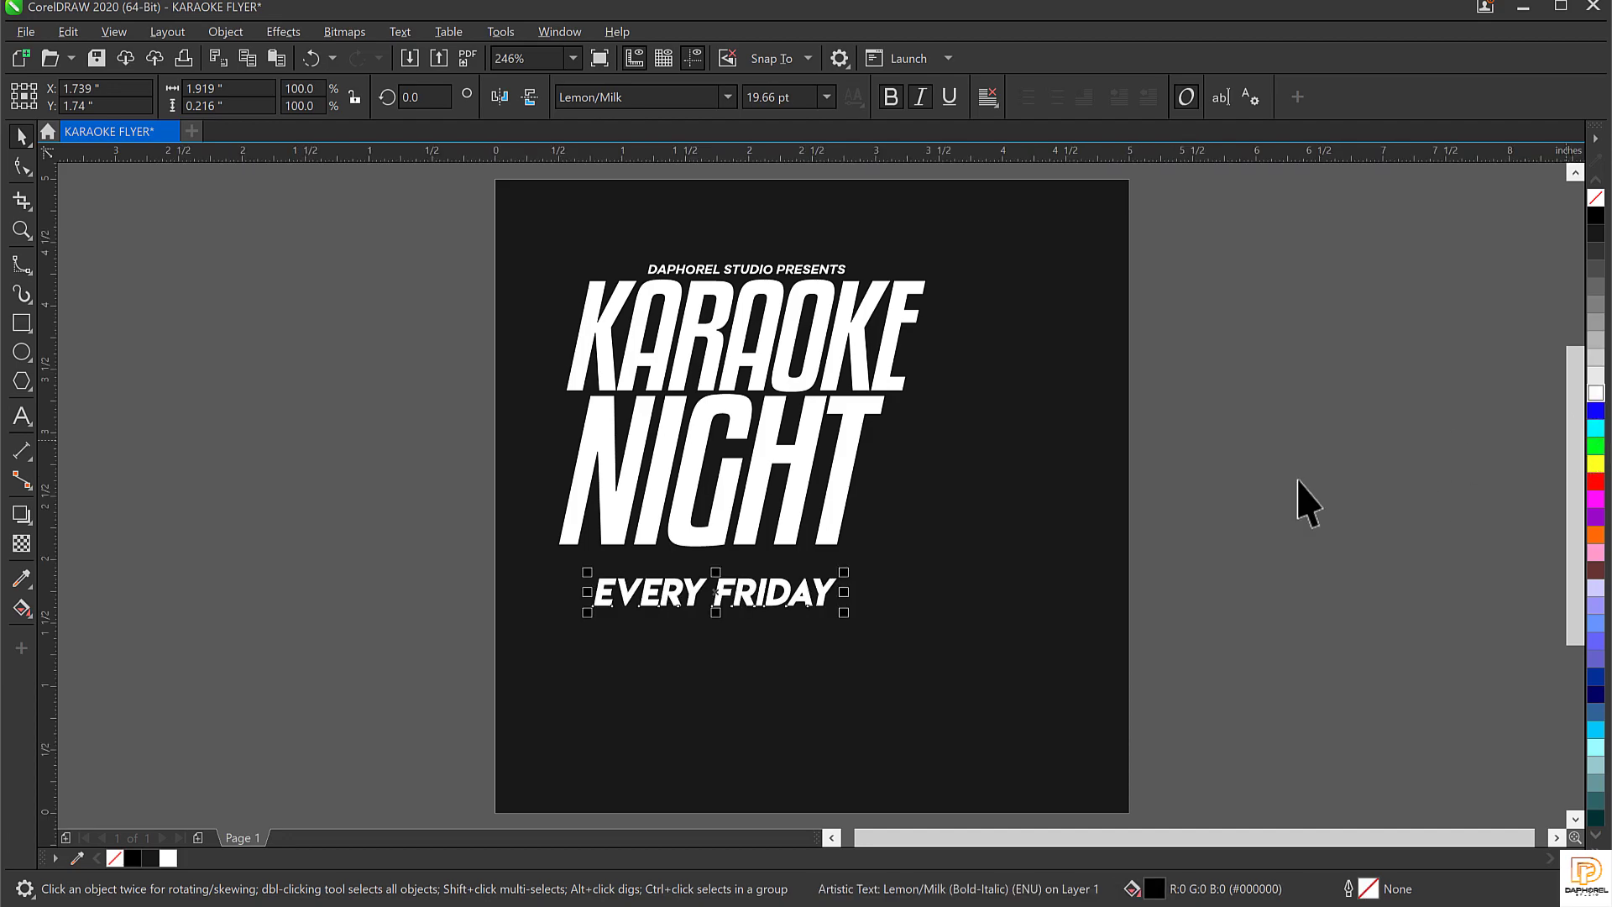
{"action": "left_click_drag", "start_coordinate": [729, 609], "coordinate": [735, 599]}
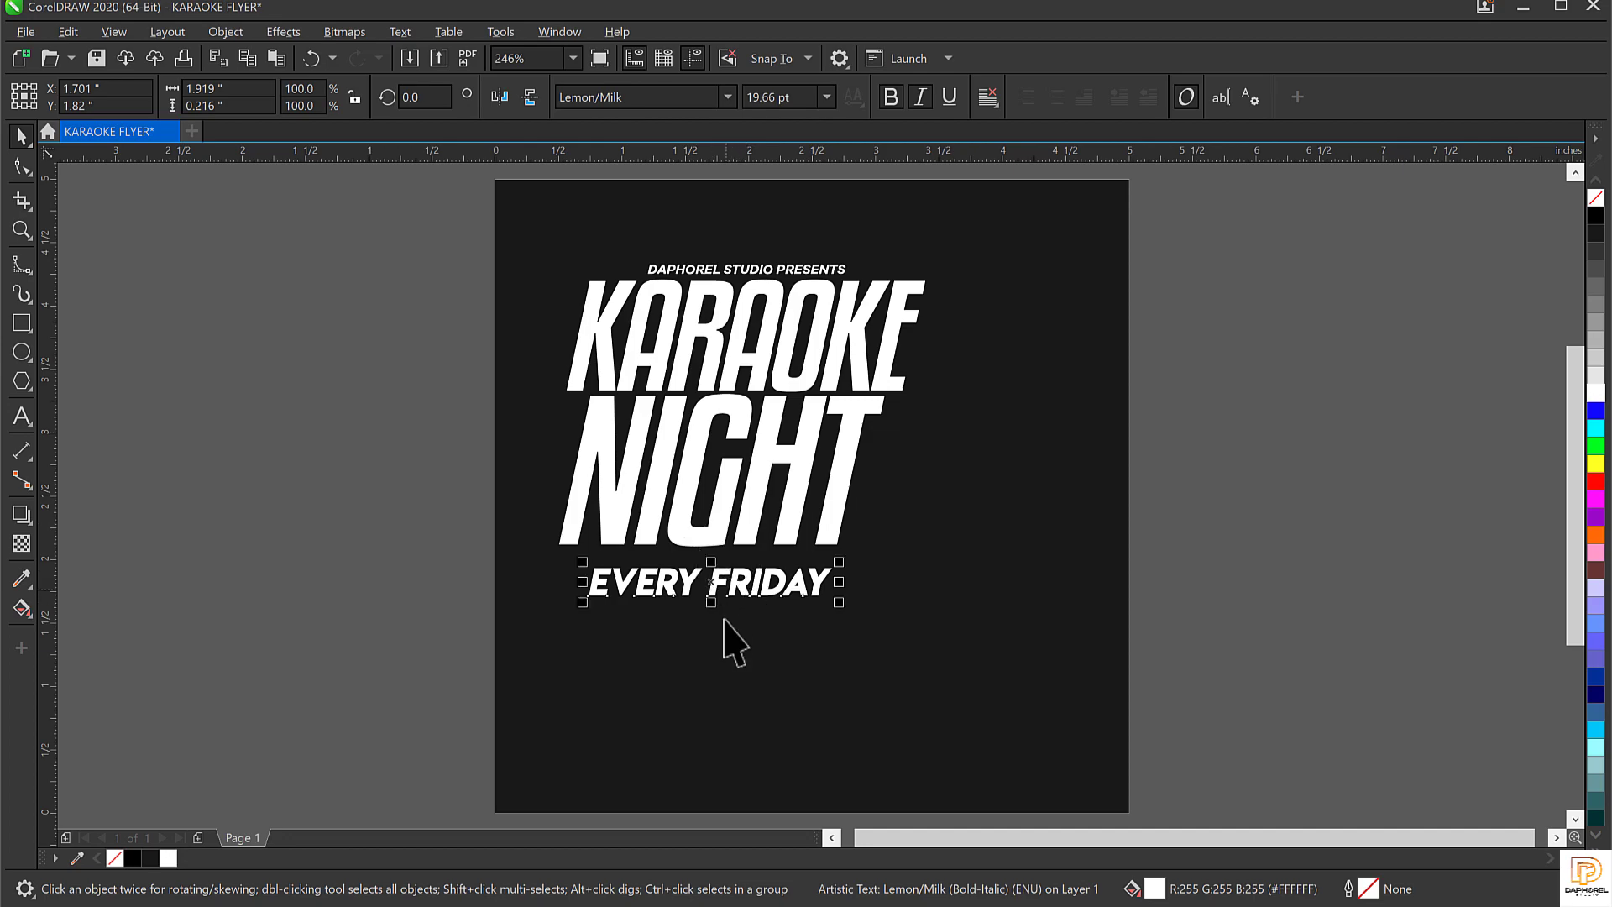
Duplicate the EVERY FRIDAY text straight down, about 0.7 inch below the original
{"action": "scroll", "coordinate": [723, 642], "scroll_direction": "up", "scroll_amount": 3}
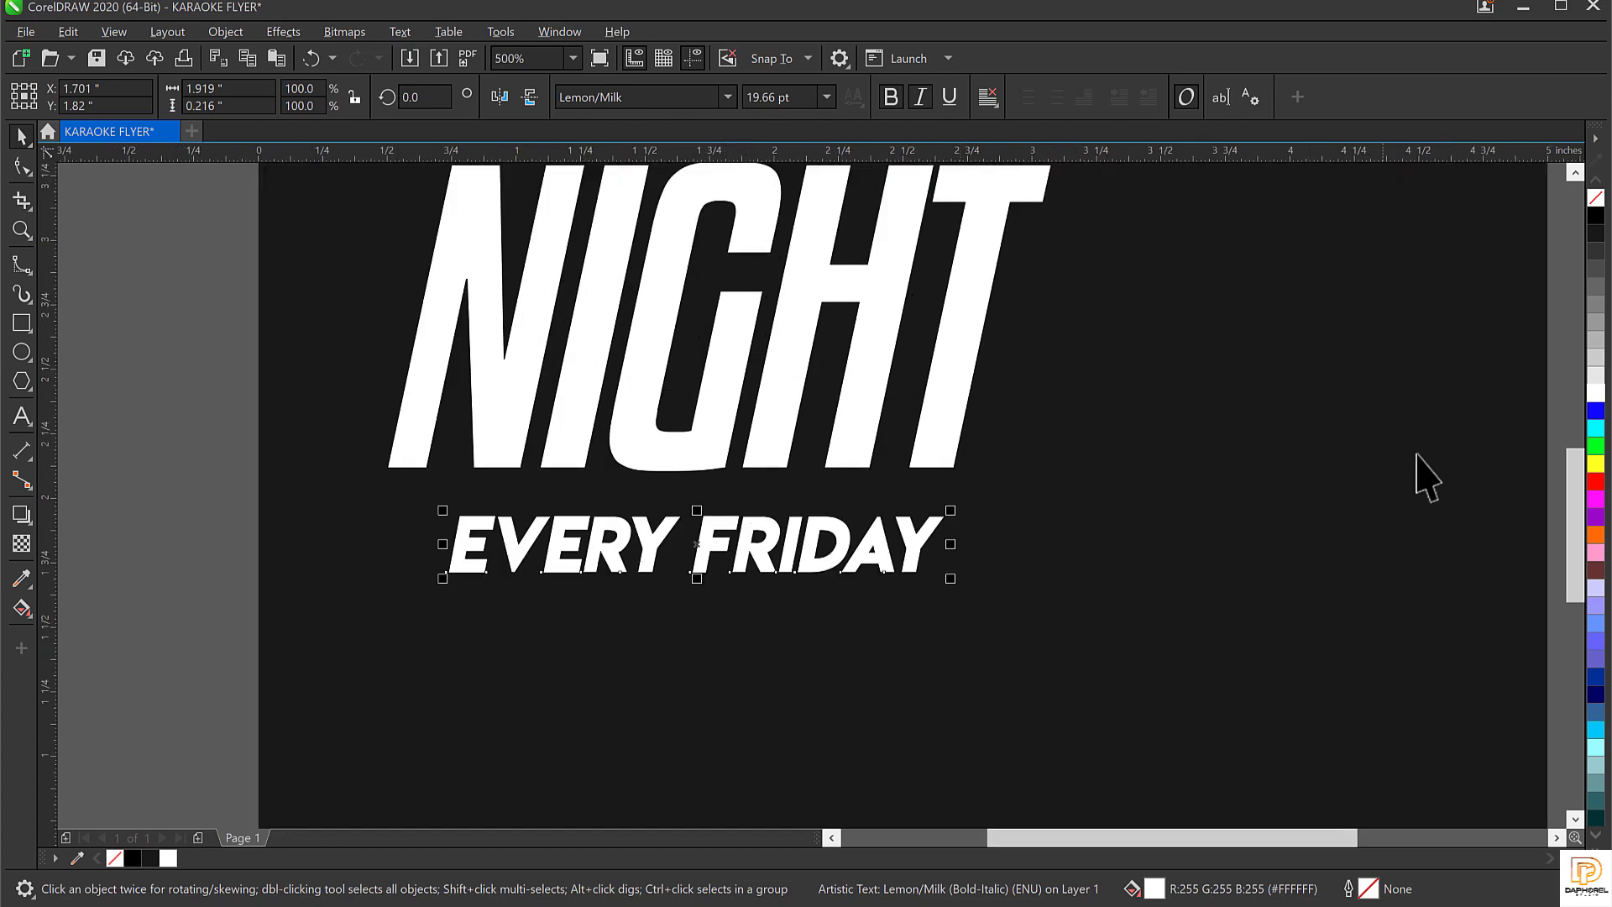
{"action": "left_click_drag", "start_coordinate": [1578, 496], "coordinate": [1580, 536]}
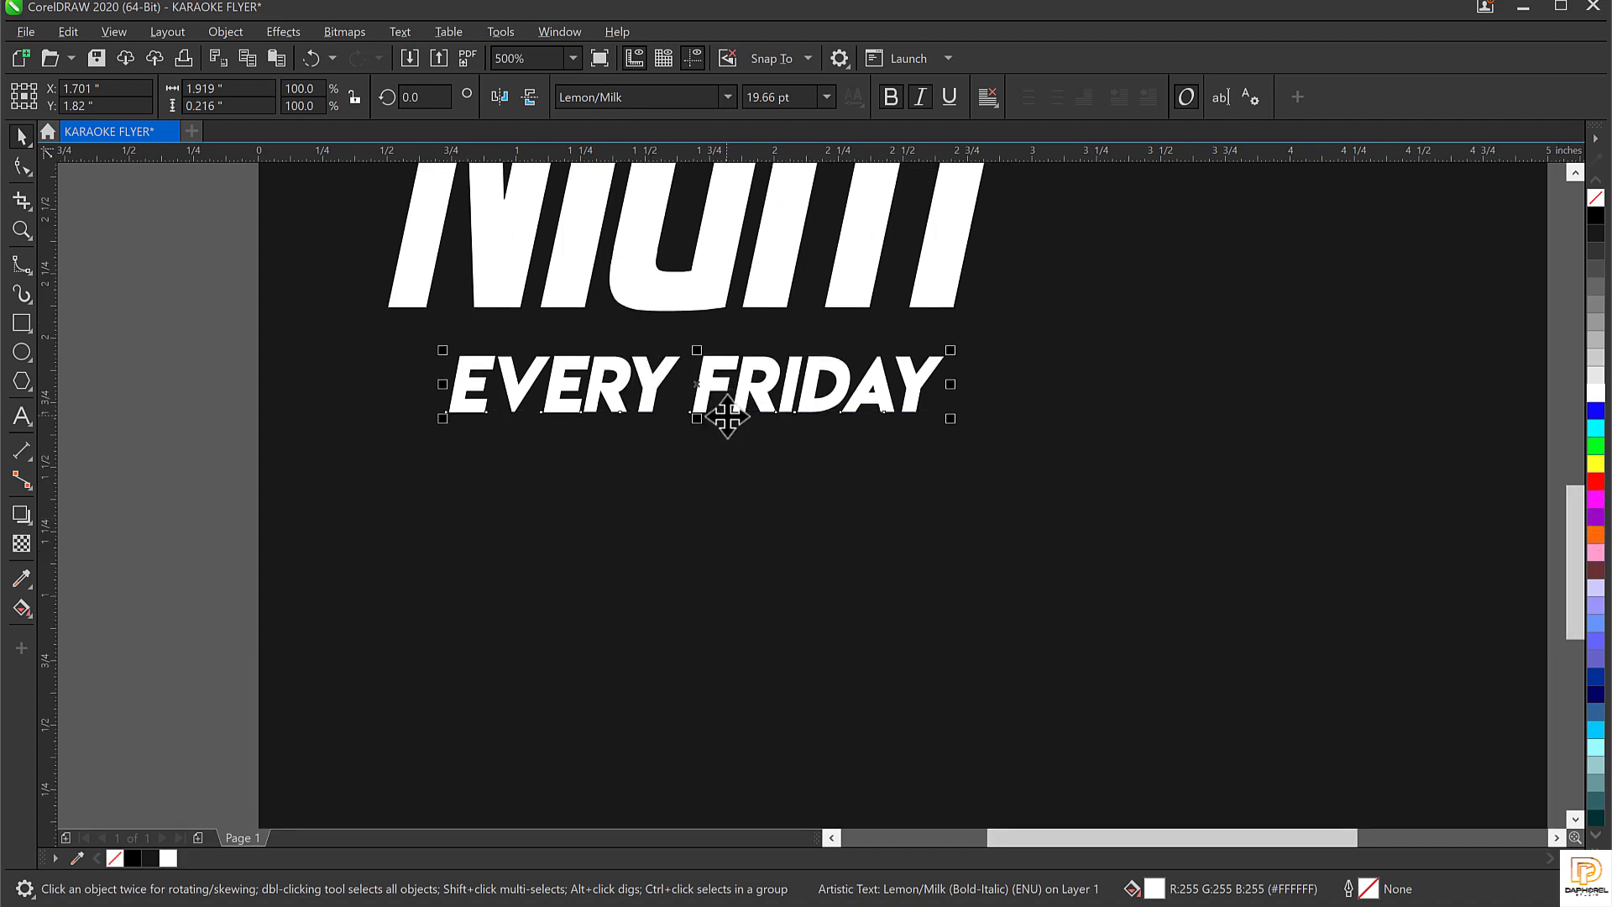
{"action": "left_click_drag", "start_coordinate": [705, 386], "coordinate": [718, 583]}
Replace the duplicate's wording with two lines: COUNTRY MUSIC / FUNK / JAZZ and ROCK N ROLL / BLUES
{"action": "double_click", "coordinate": [713, 570]}
{"action": "key", "text": "ctrl+a"}
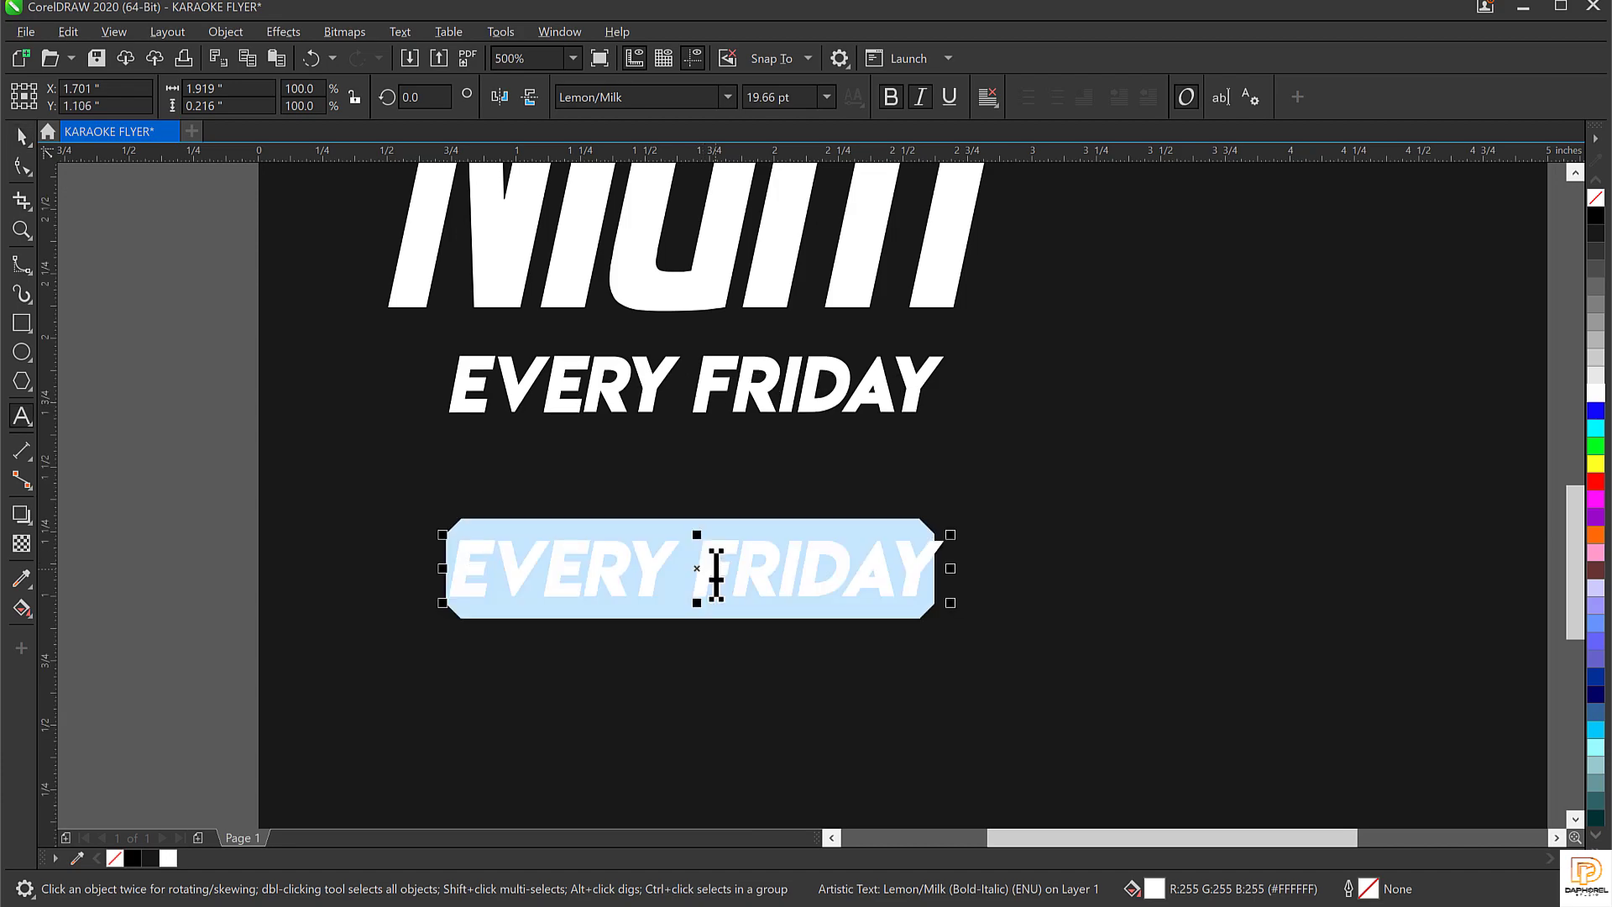
{"action": "type", "text": "COUNTRY "}
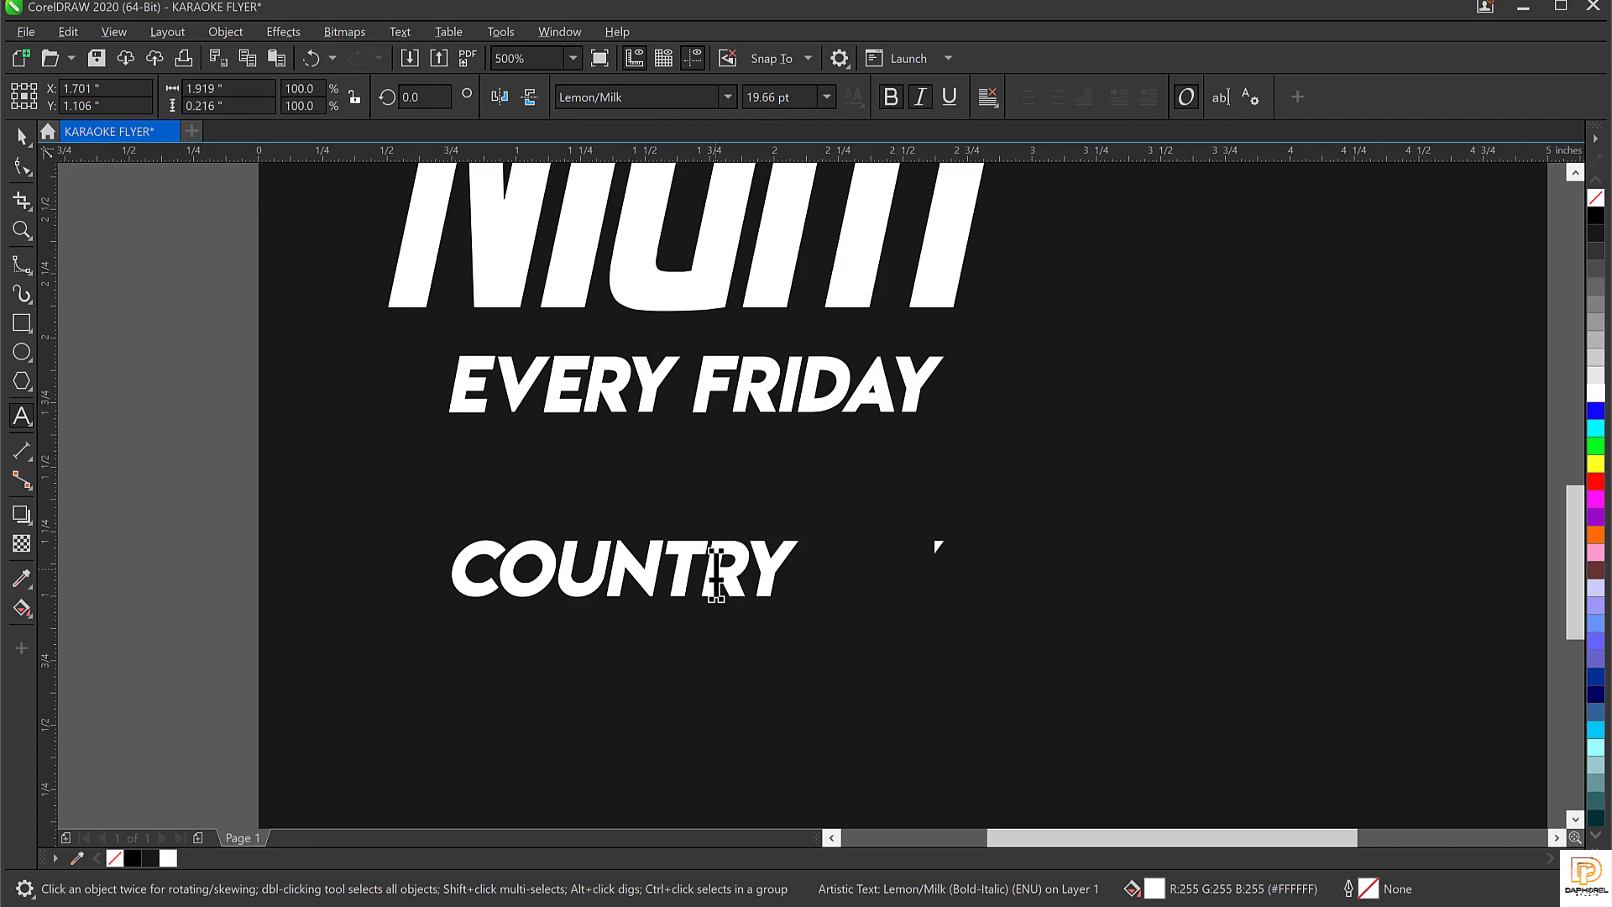
{"action": "type", "text": "MUSIC"}
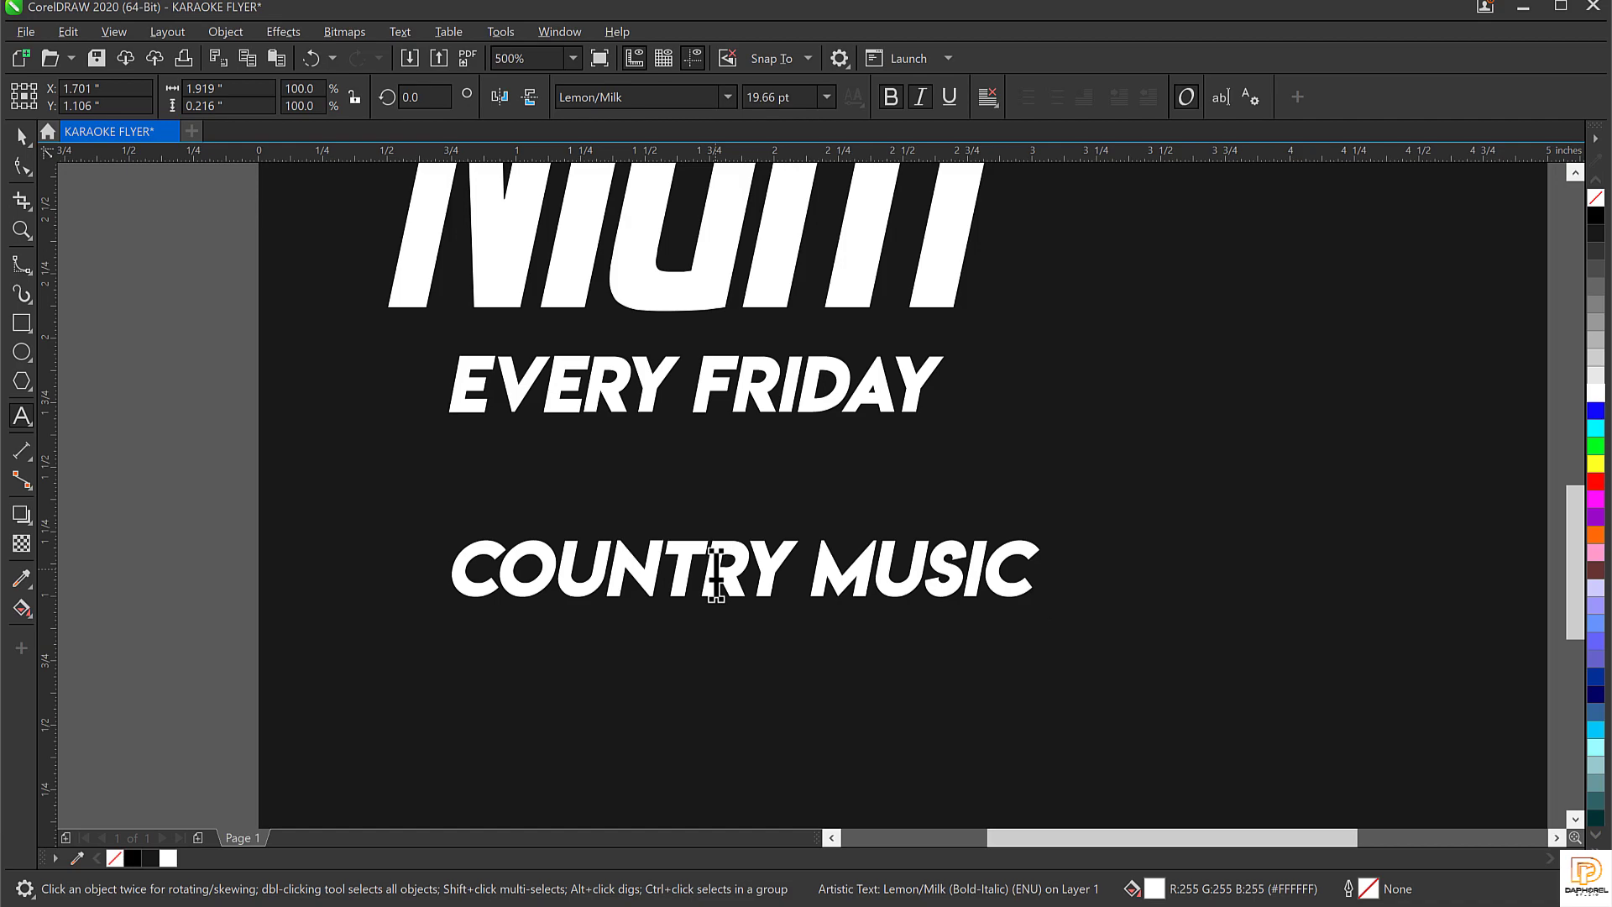
{"action": "type", "text": " / FUNK"}
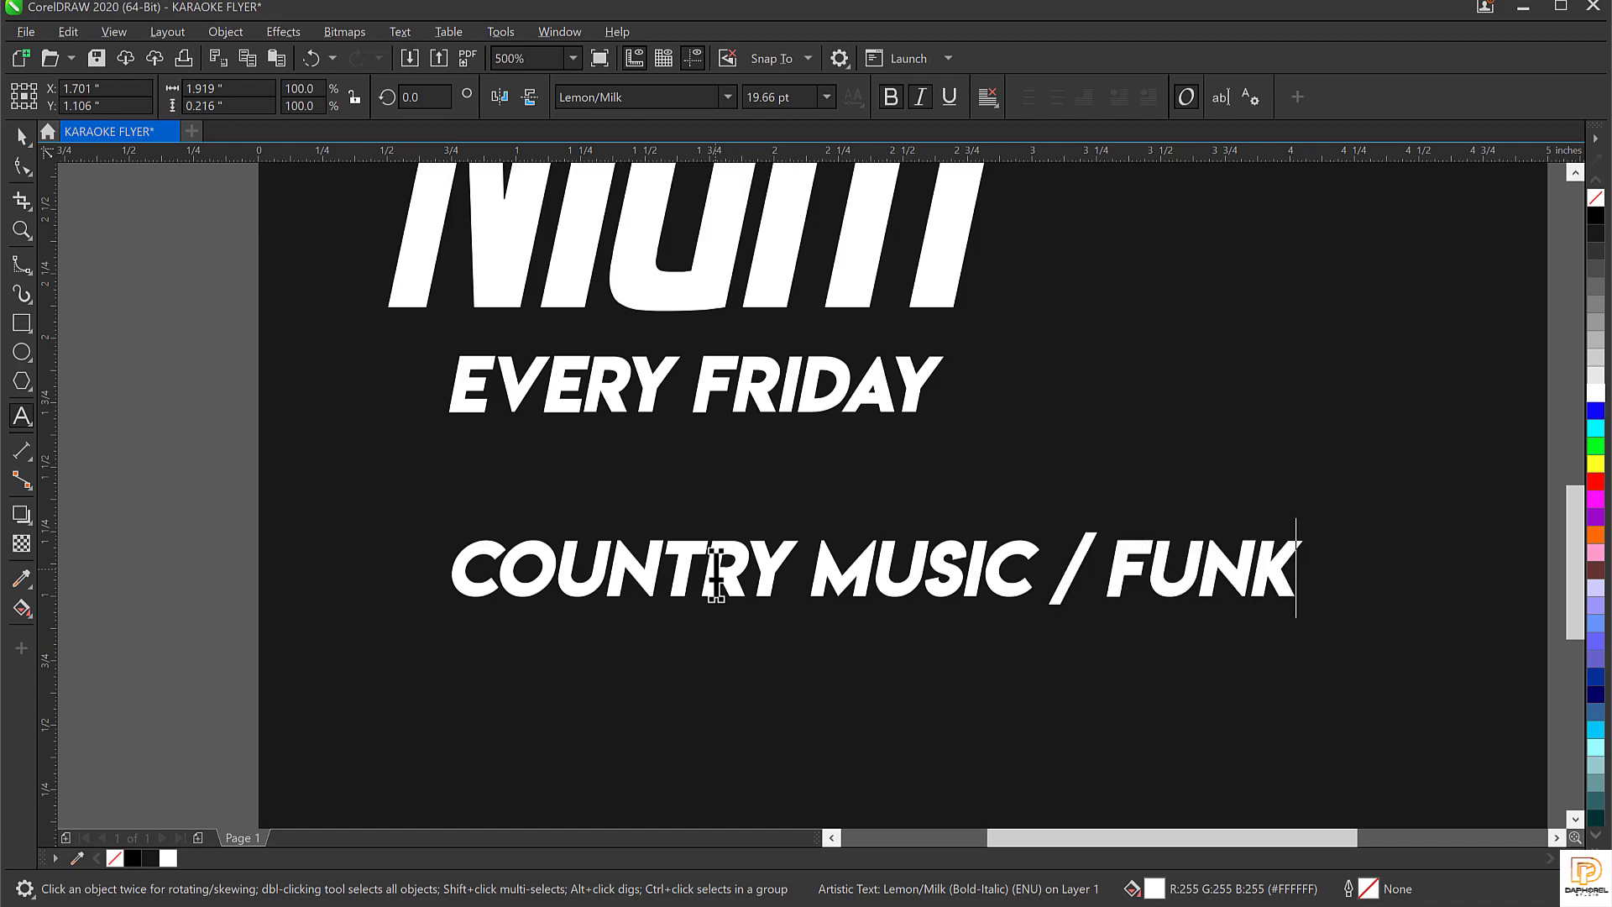
{"action": "type", "text": " / JAZZ"}
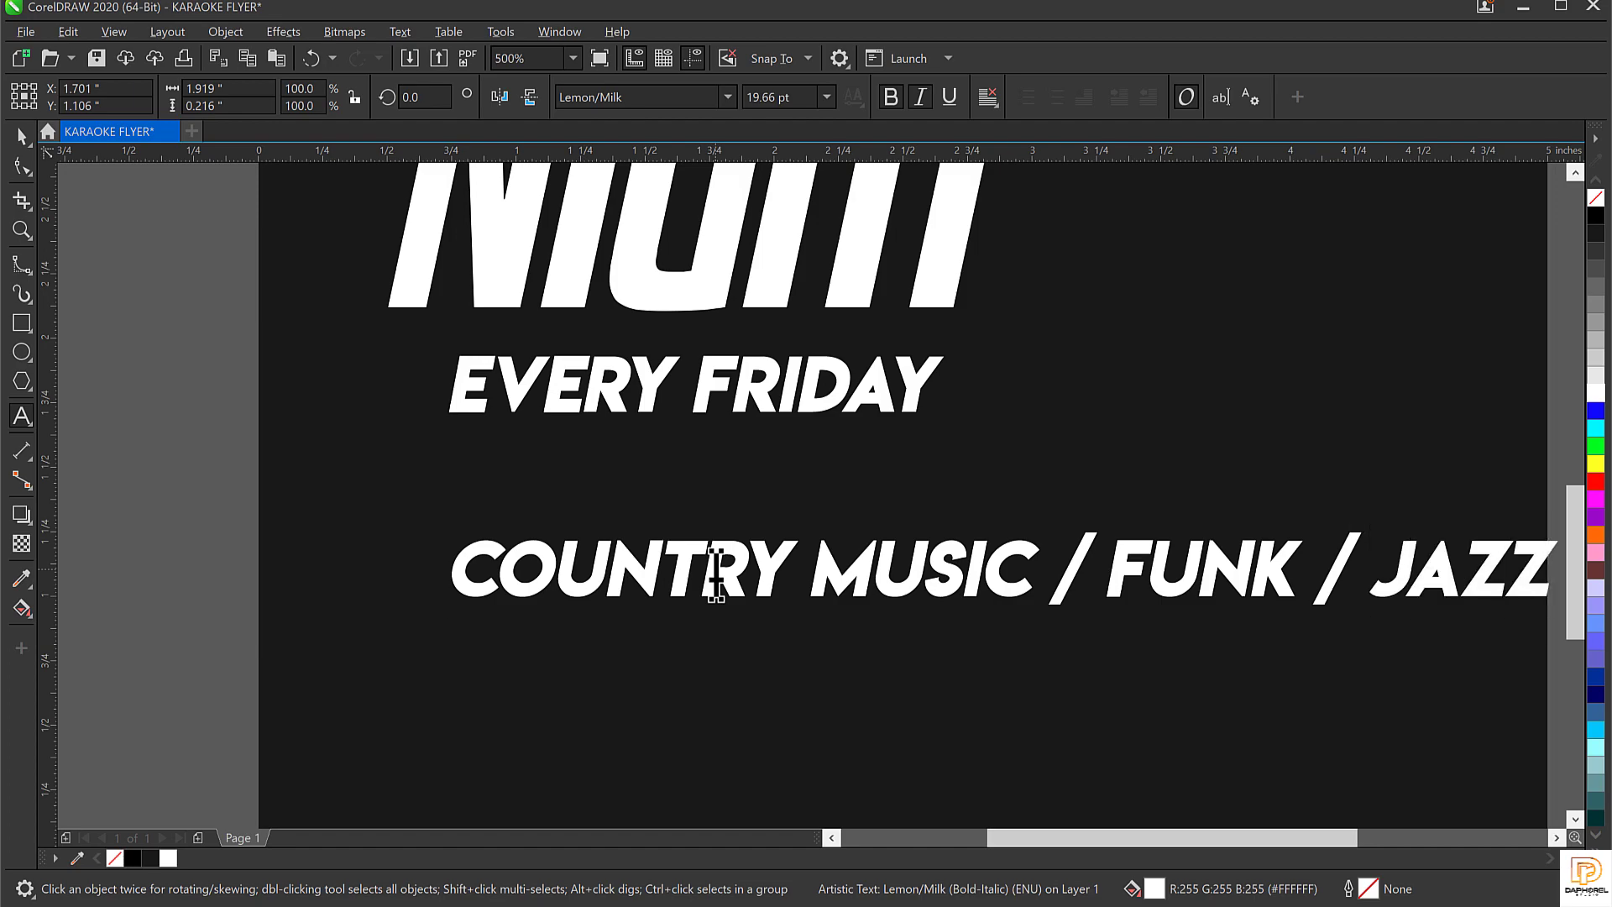
{"action": "key", "text": "Return"}
{"action": "type", "text": "ROCK "}
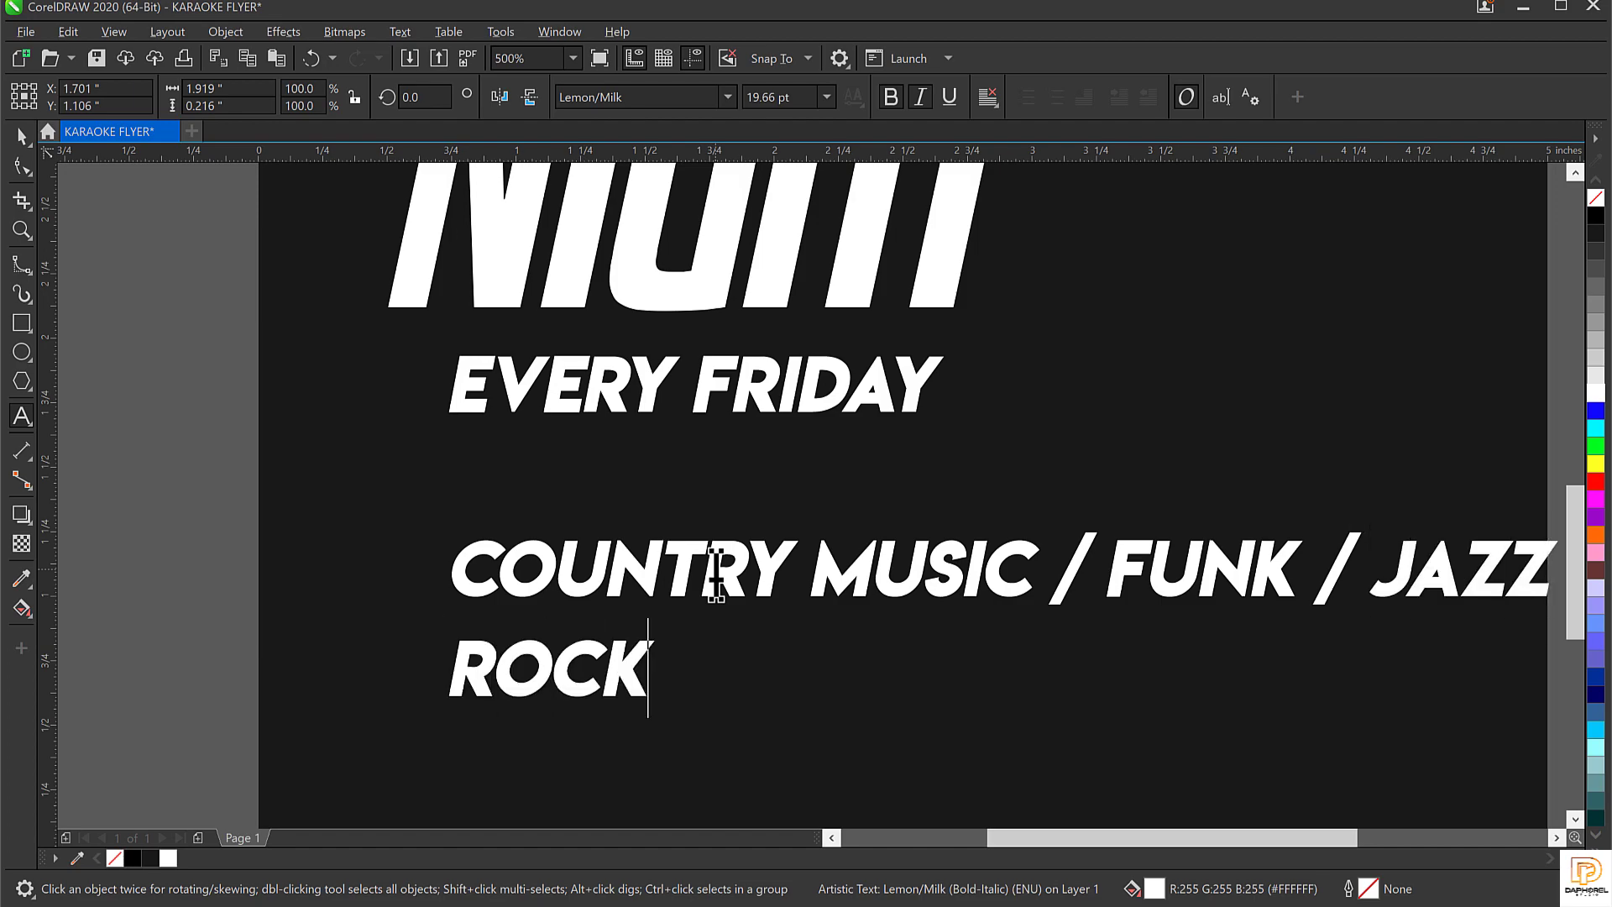
{"action": "type", "text": "N ROLL"}
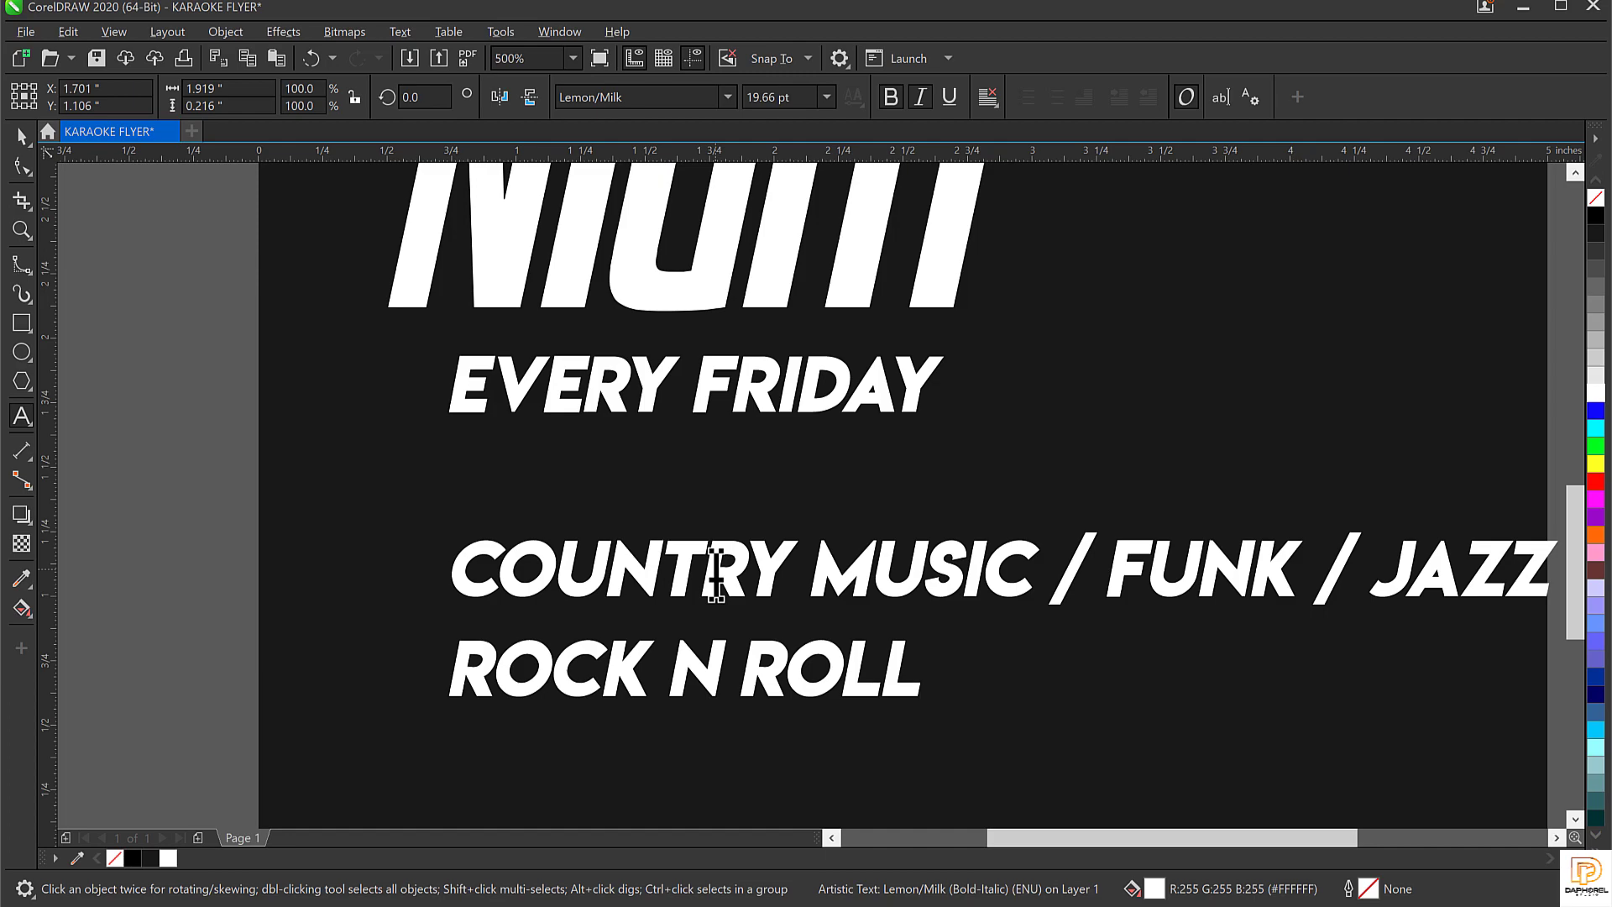
{"action": "type", "text": "/ BLUES"}
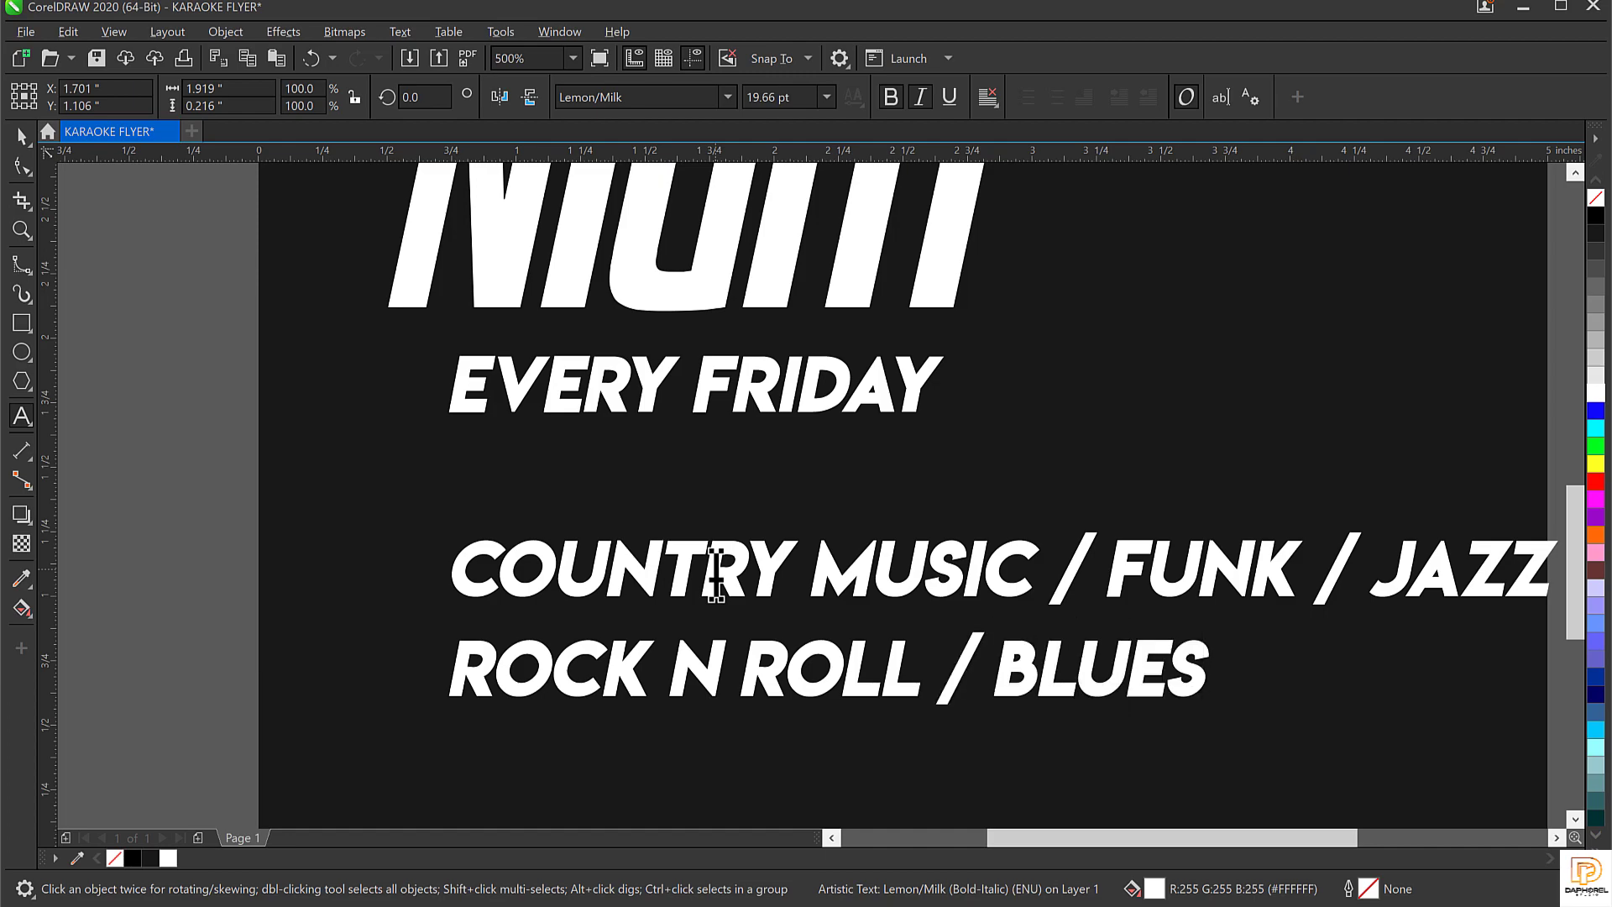
Set the alignment of the two-line music genre text to Center
{"action": "key", "text": "ctrl+space"}
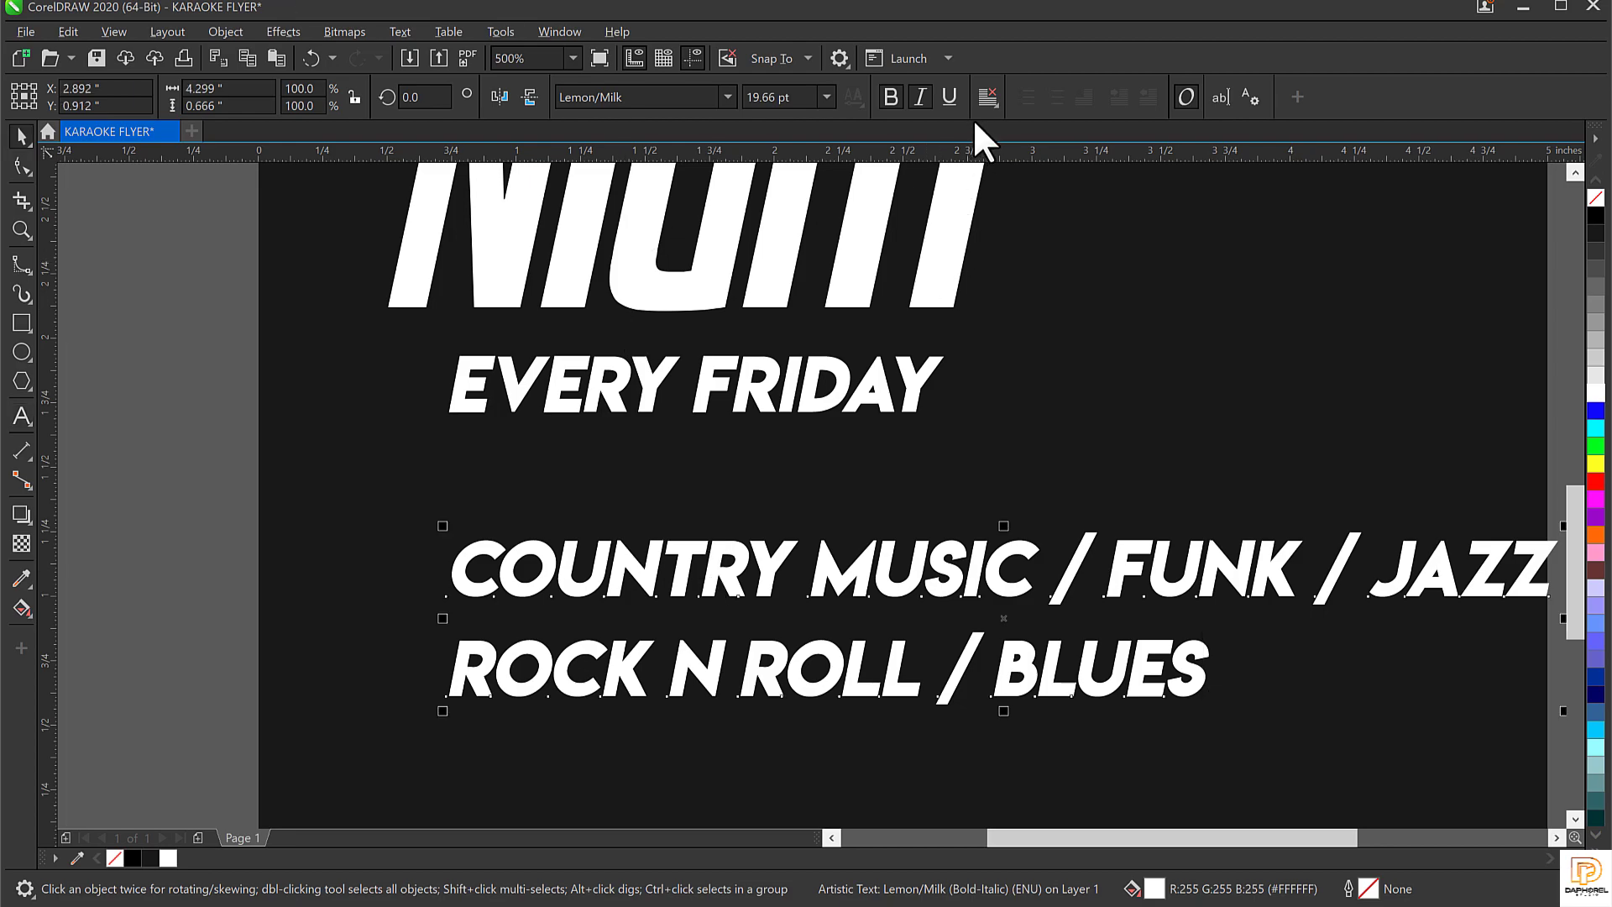
{"action": "left_click", "coordinate": [987, 98]}
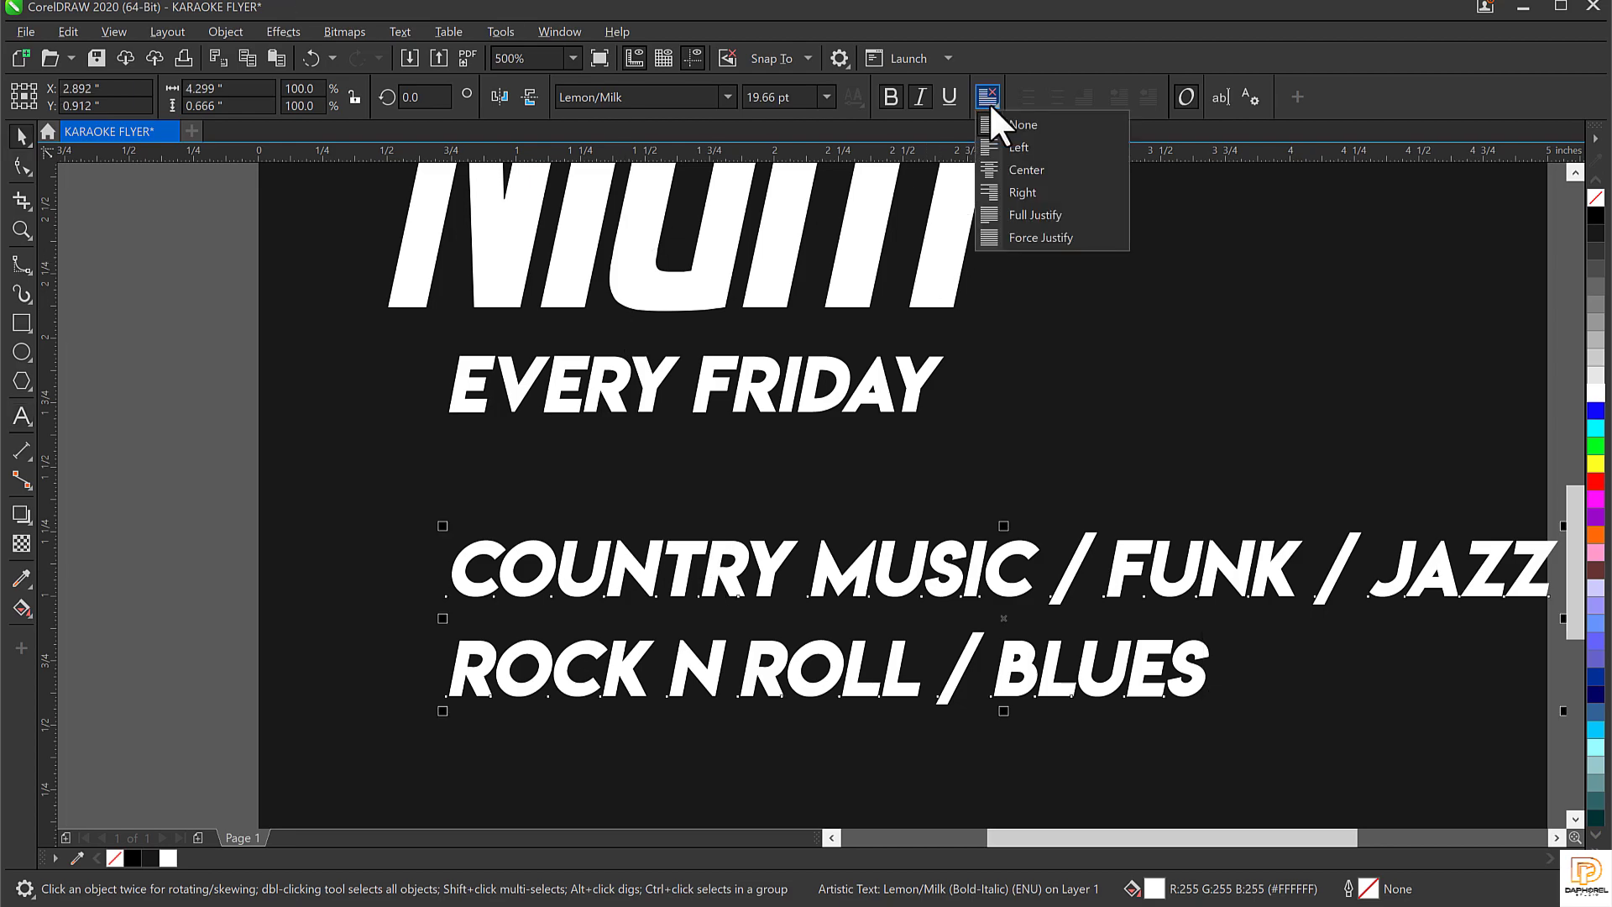
{"action": "left_click", "coordinate": [1020, 170]}
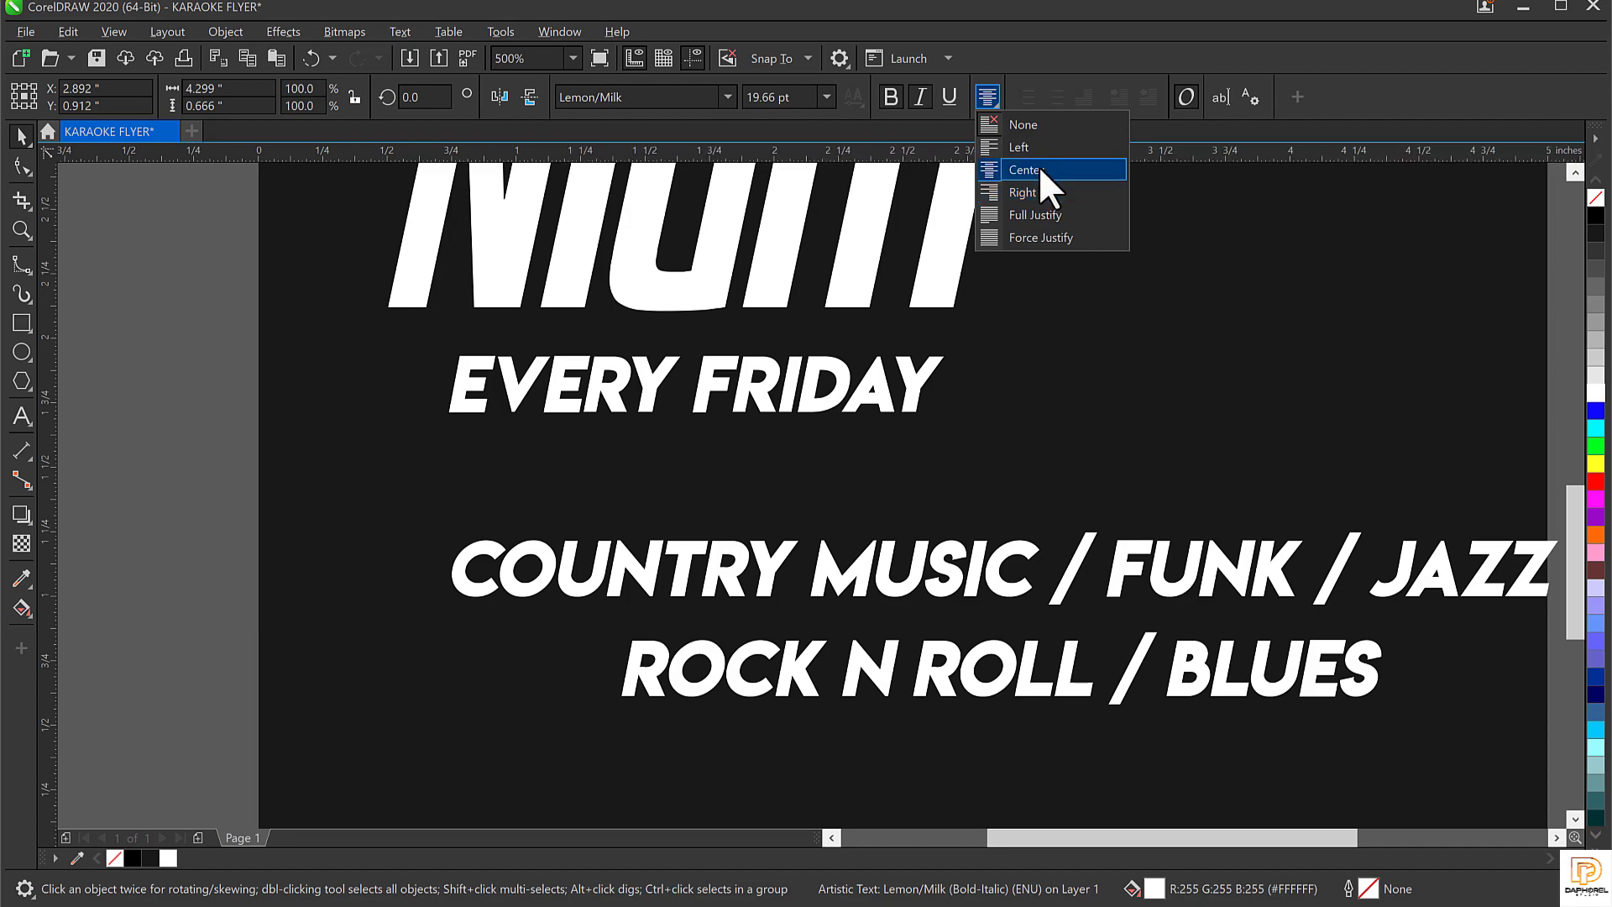
Shrink the music genre text to about 9.85 pt and centre it below EVERY FRIDAY
{"action": "left_click", "coordinate": [788, 575]}
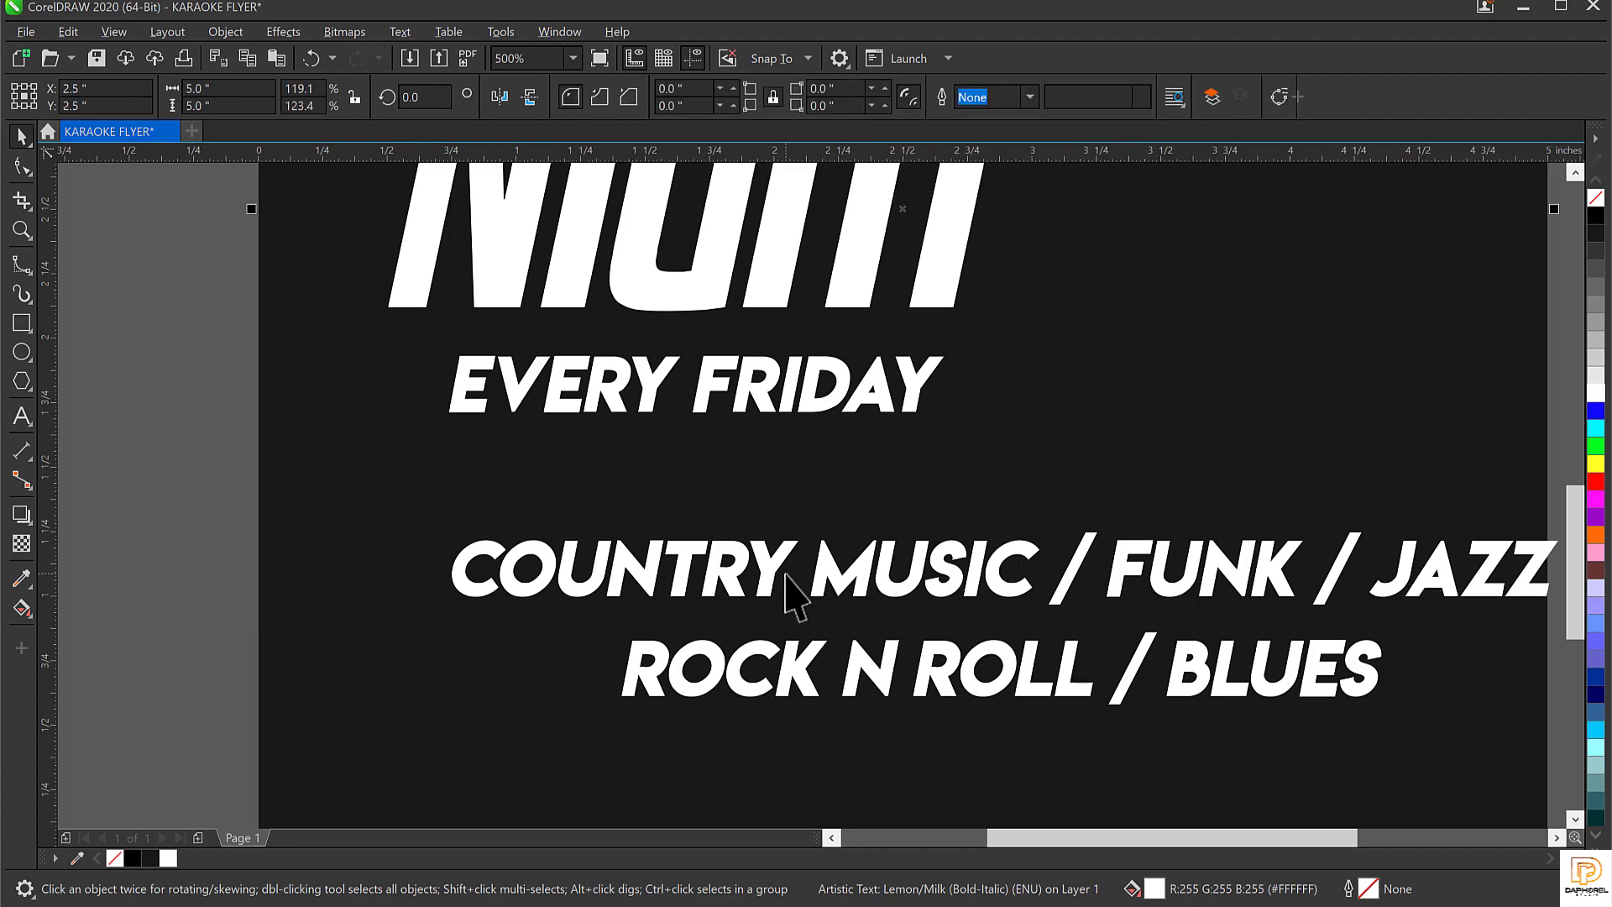
{"action": "scroll", "coordinate": [785, 571], "scroll_direction": "down", "scroll_amount": 2}
{"action": "left_click", "coordinate": [883, 588]}
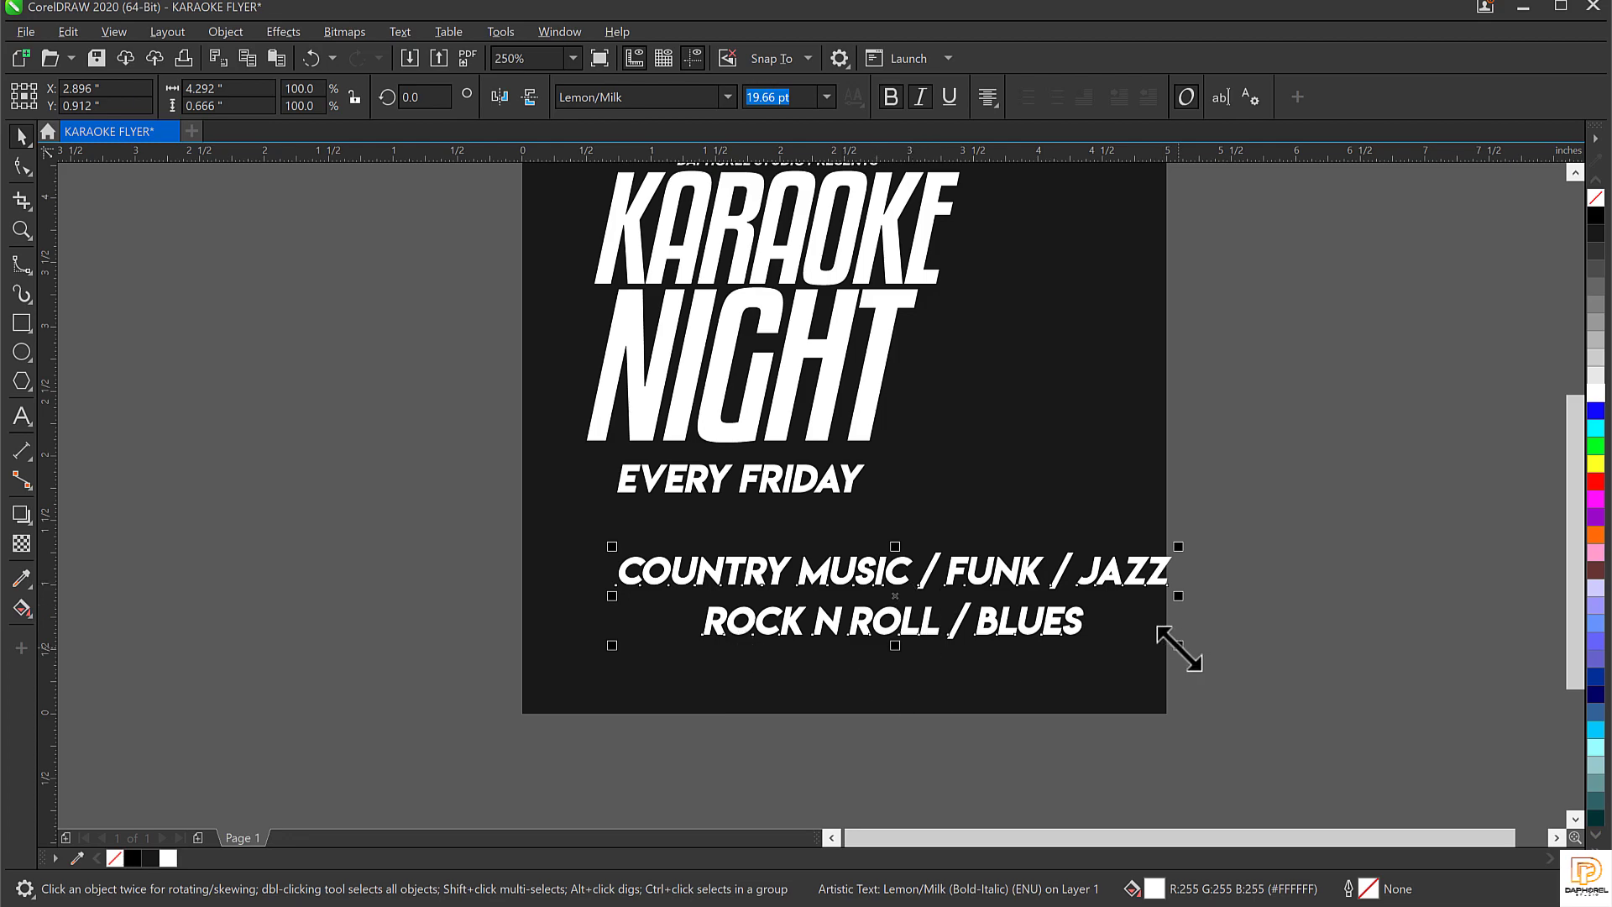
{"action": "left_click_drag", "start_coordinate": [1176, 643], "coordinate": [881, 600]}
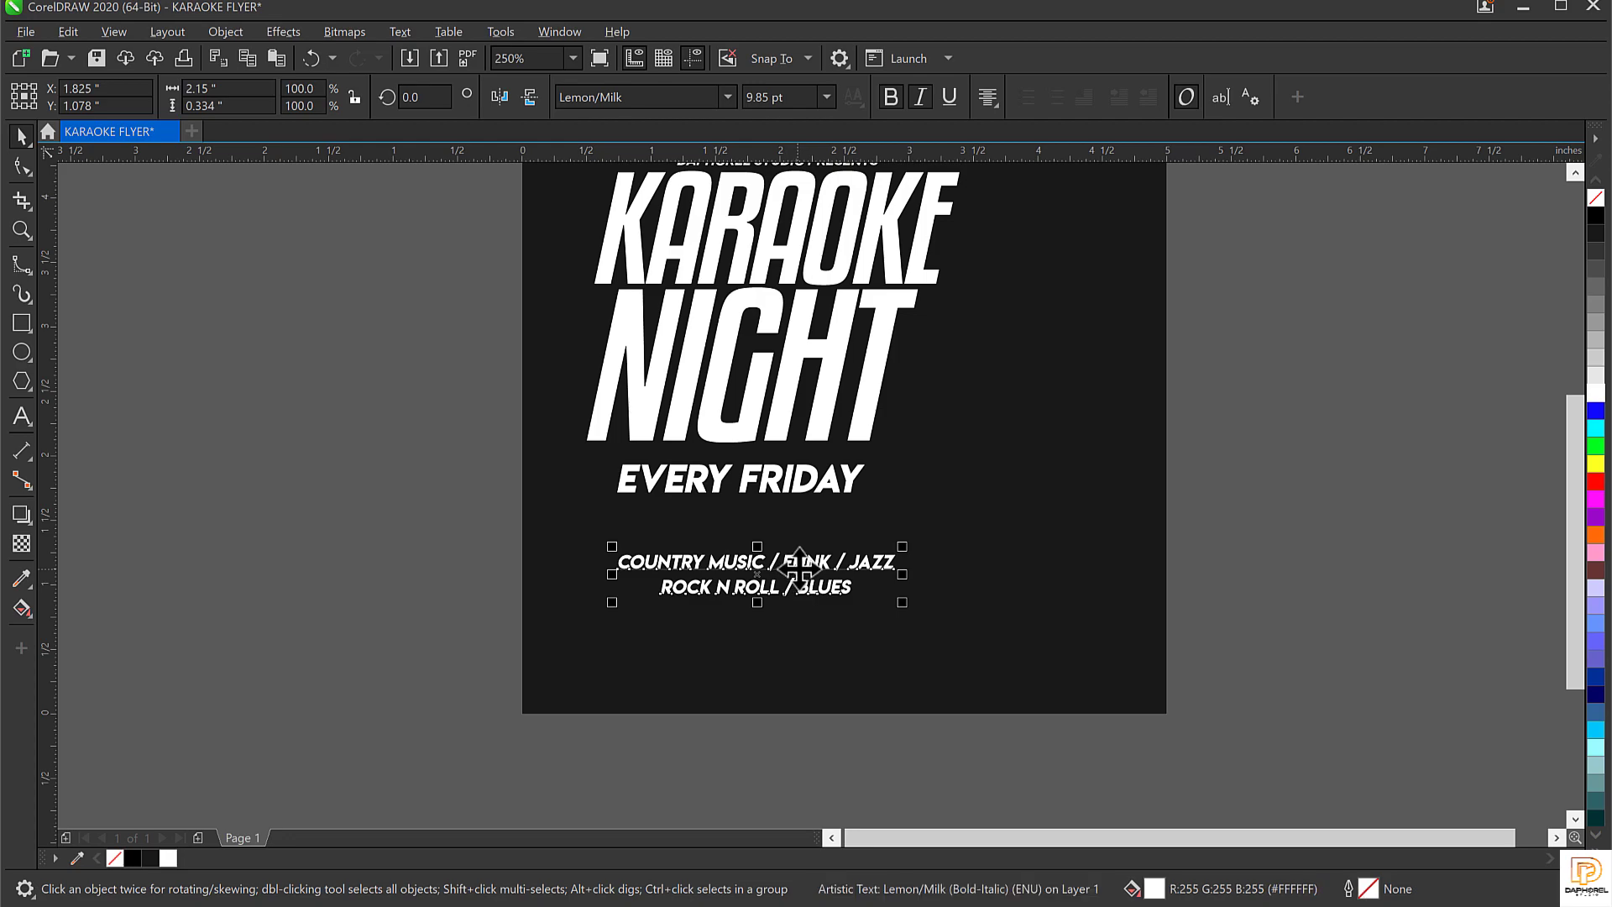
{"action": "left_click_drag", "start_coordinate": [802, 567], "coordinate": [791, 542]}
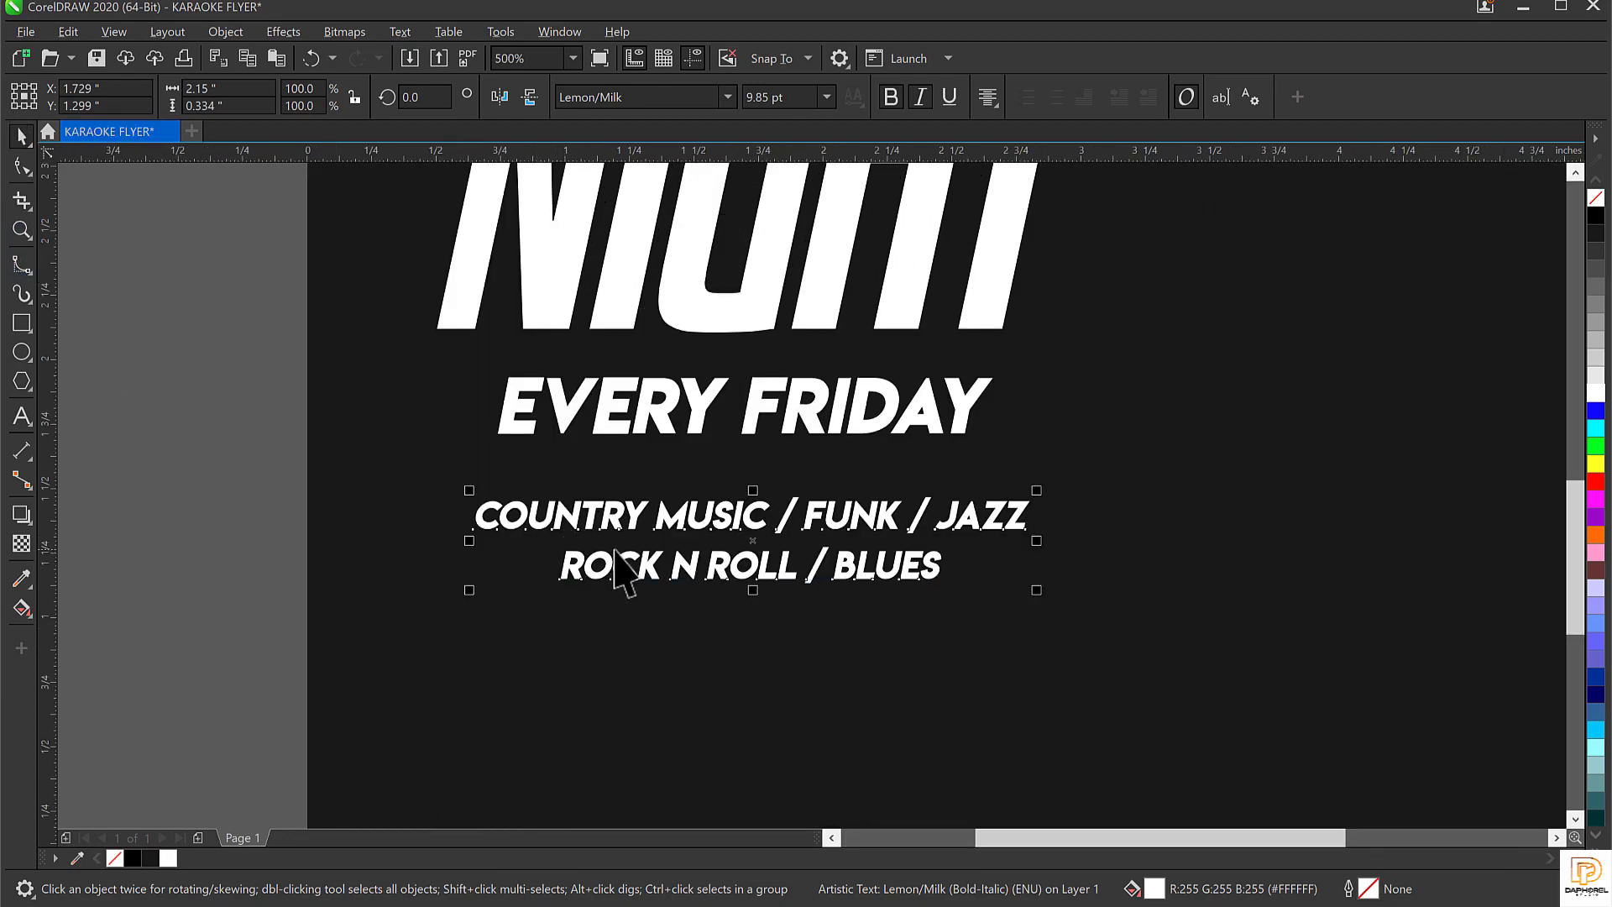
Tighten the line spacing of the music genre text with the Shape tool so its two lines sit close together
{"action": "scroll", "coordinate": [626, 565], "scroll_direction": "up", "scroll_amount": 2}
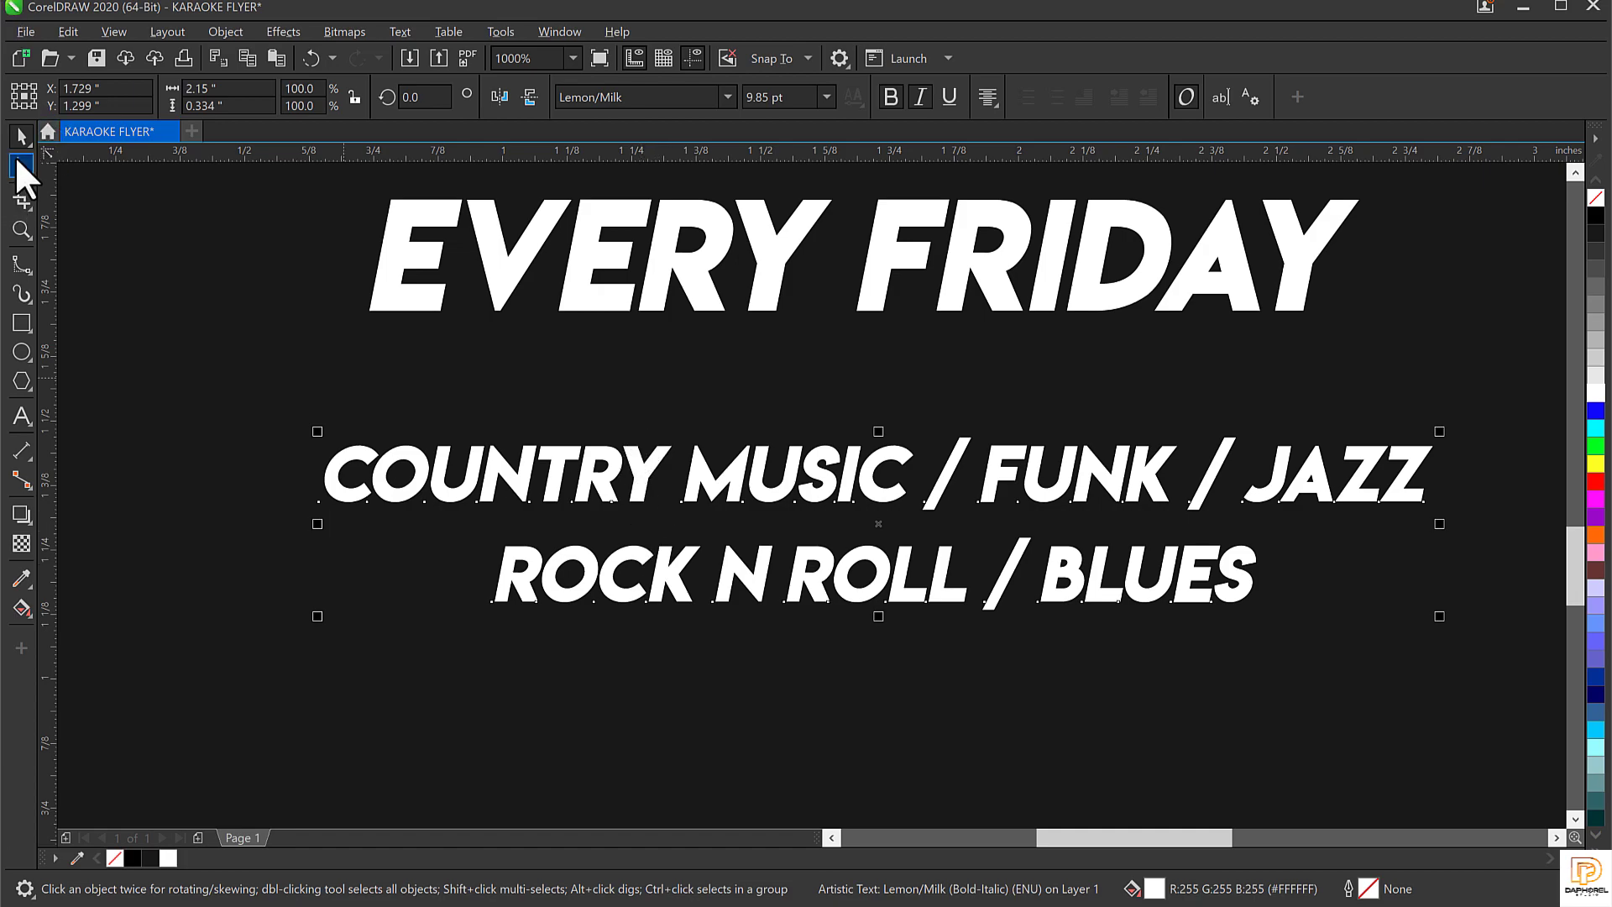
{"action": "left_click", "coordinate": [21, 167]}
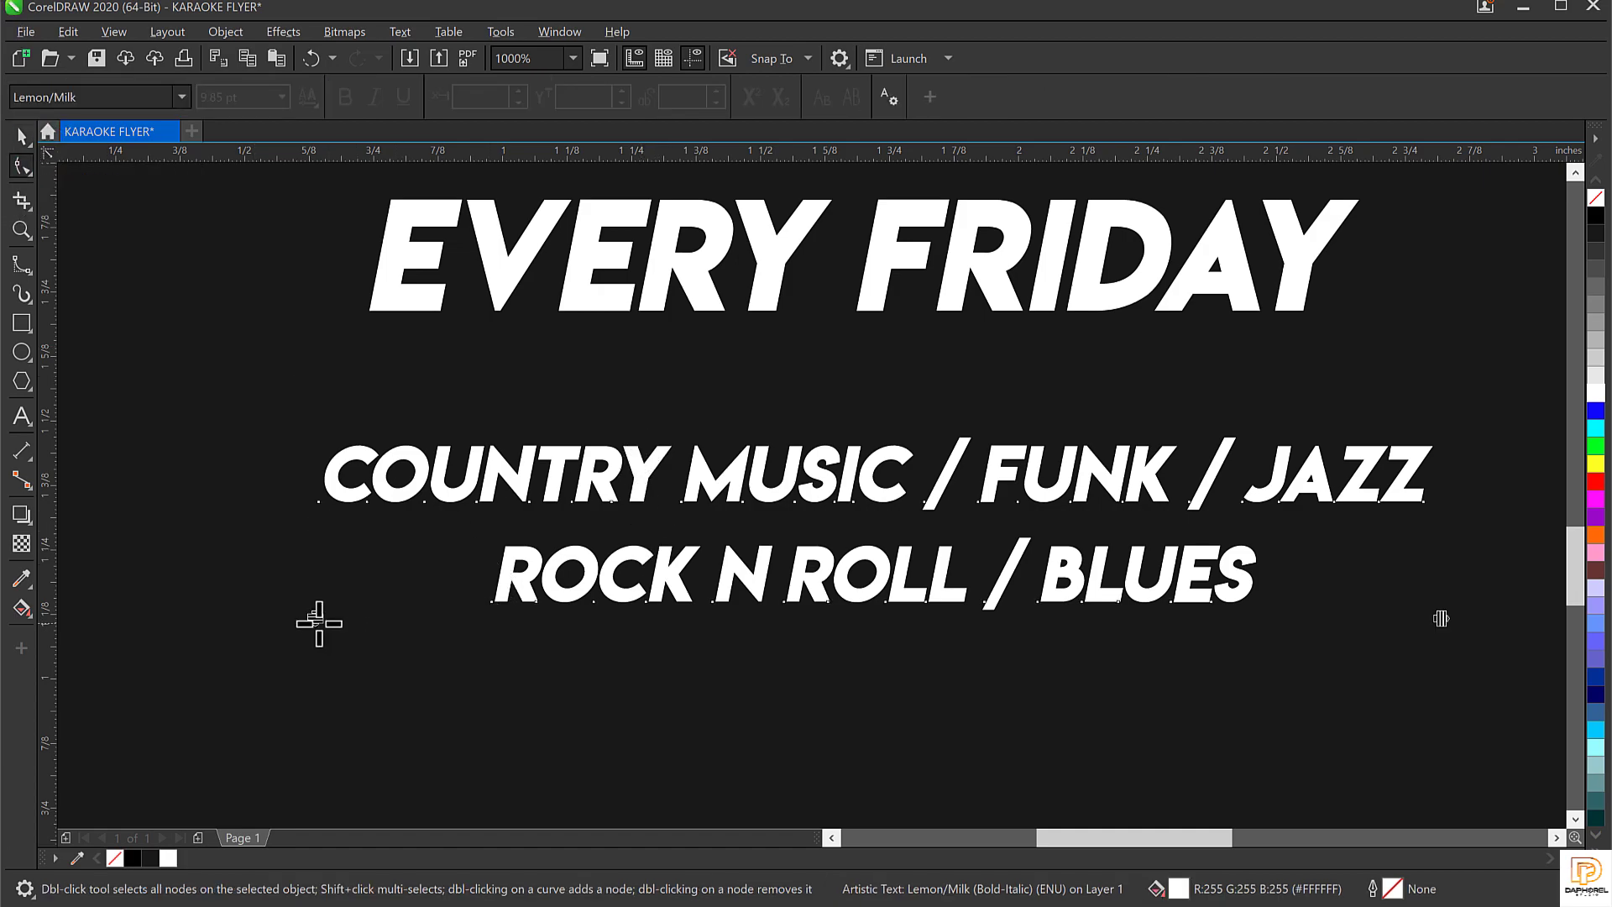
{"action": "left_click_drag", "start_coordinate": [319, 623], "coordinate": [316, 547]}
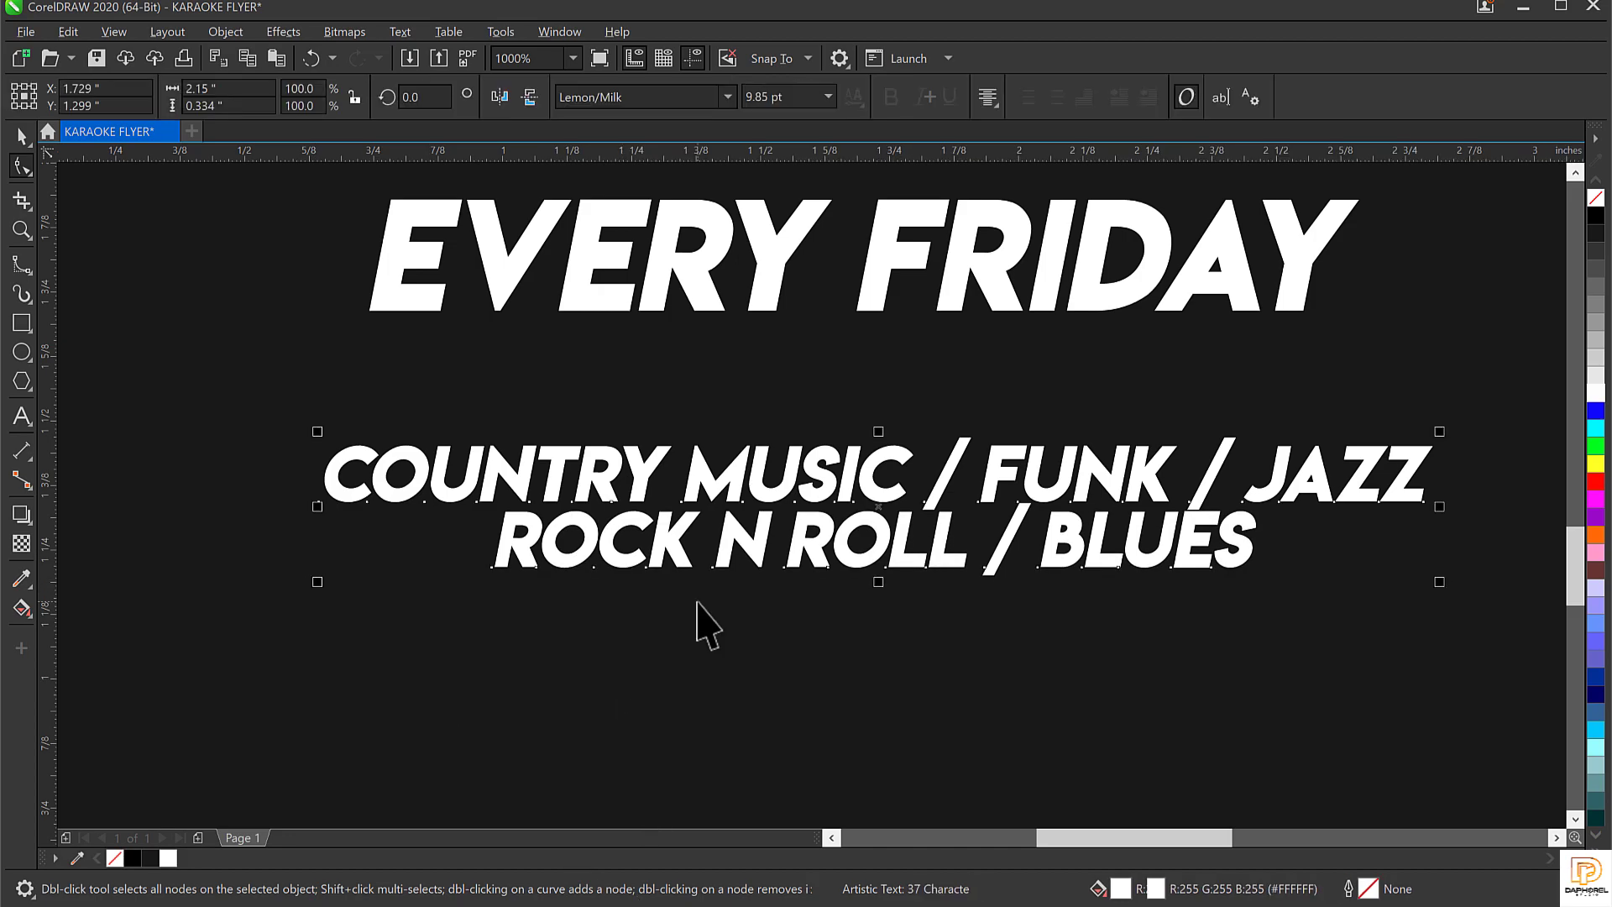
{"action": "key", "text": "space"}
{"action": "key", "text": "shift+F4"}
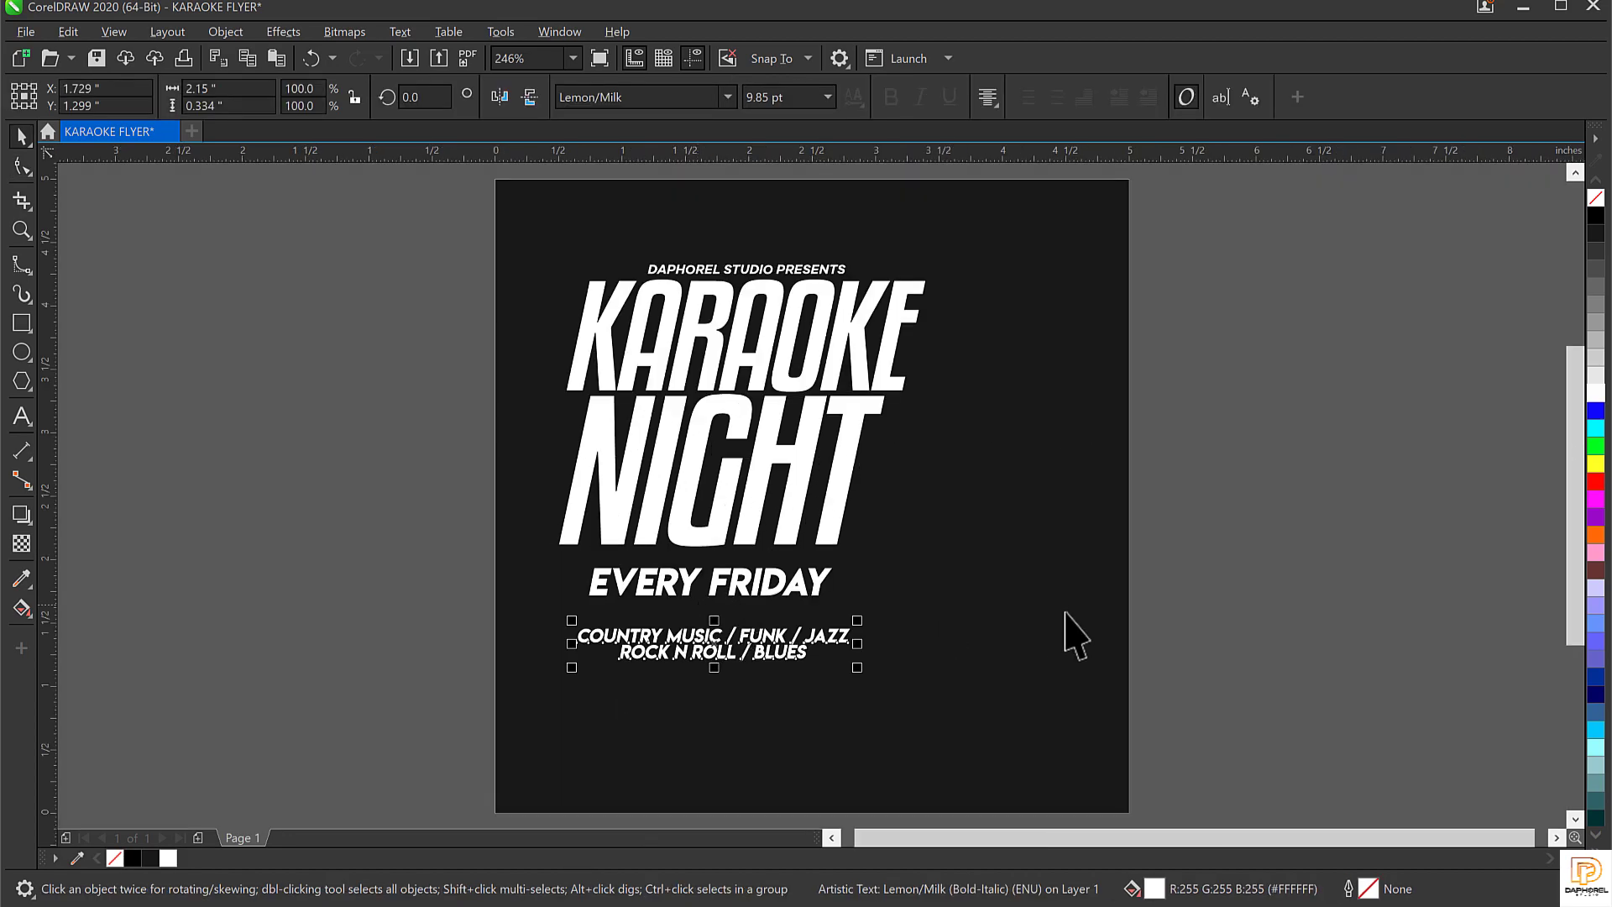
Move the music genre text up by about 0.07 inch, closer to EVERY FRIDAY
{"action": "left_click", "coordinate": [1289, 533]}
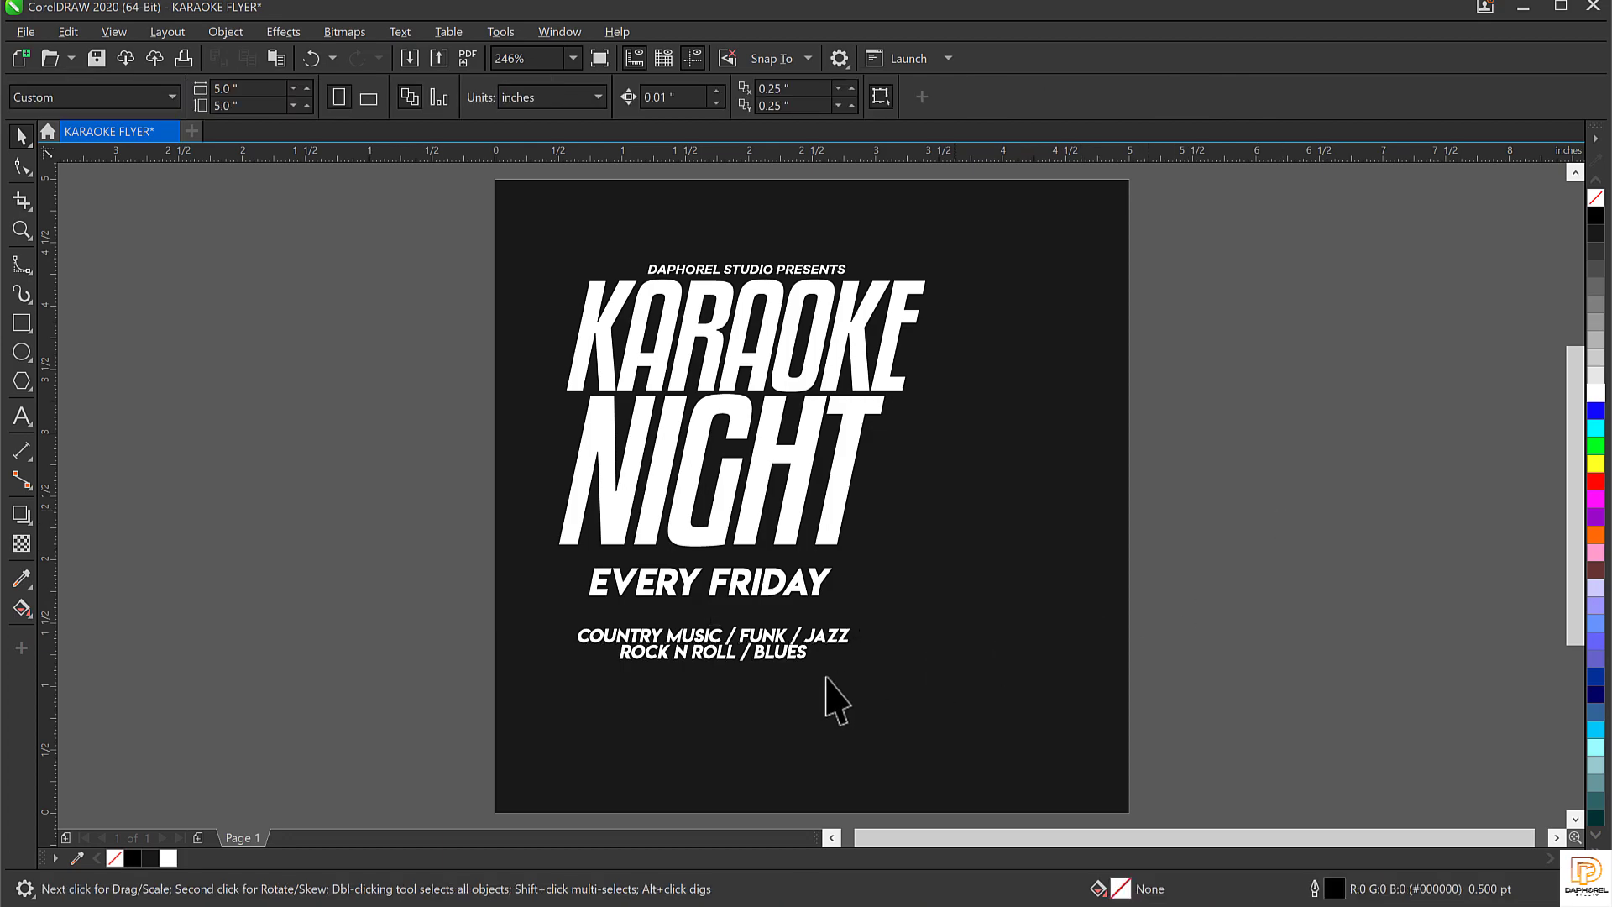
{"action": "left_click", "coordinate": [773, 661]}
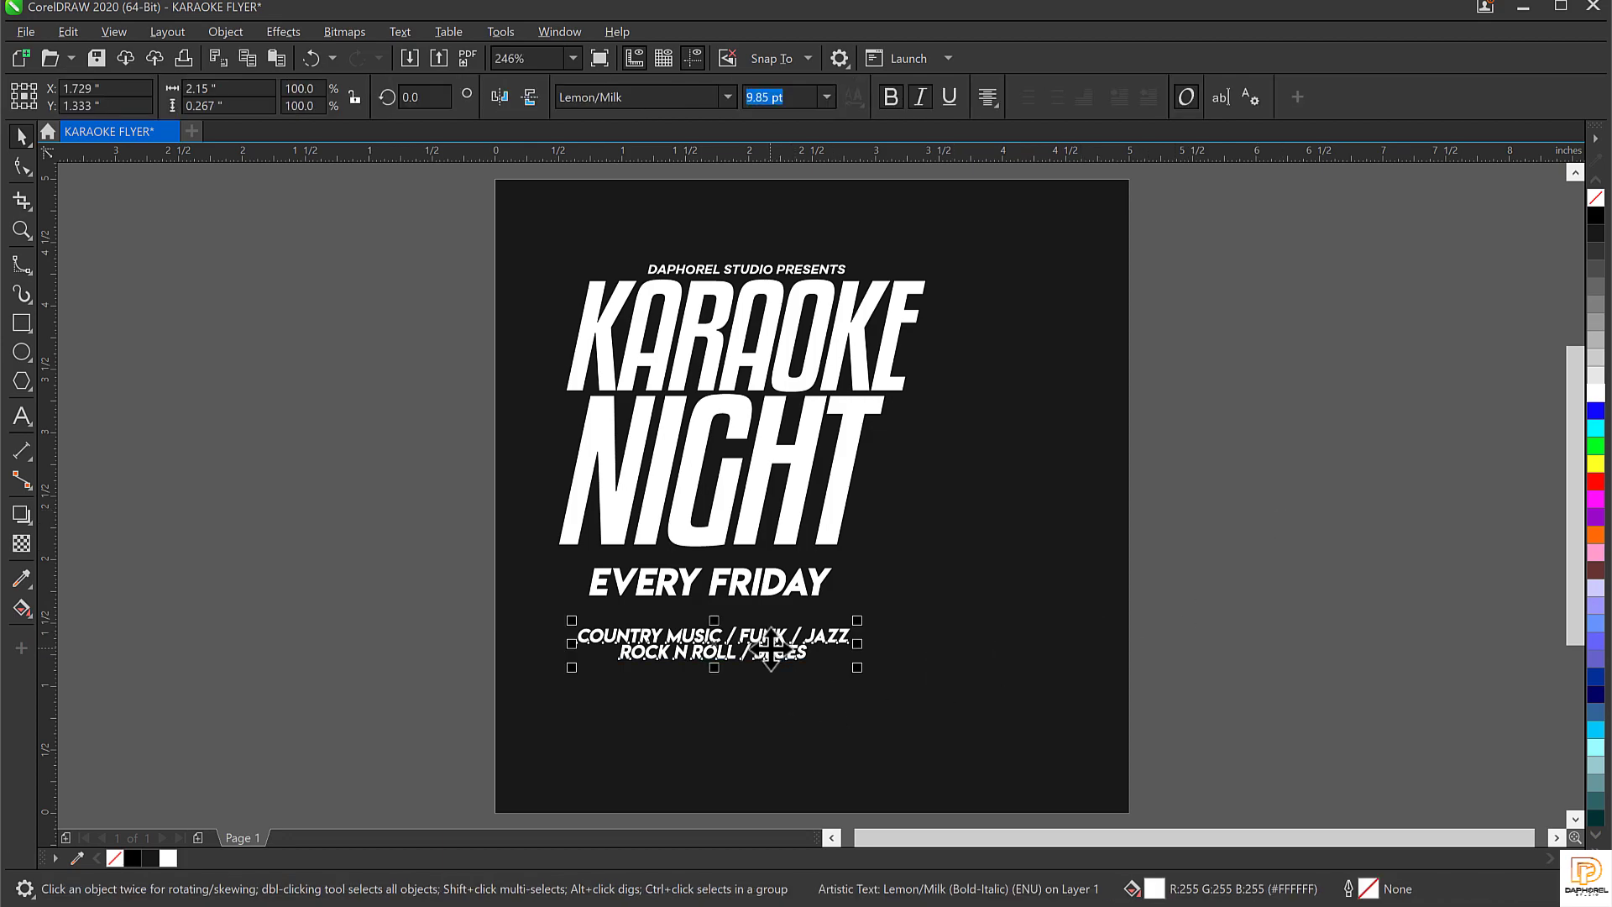
{"action": "left_click_drag", "start_coordinate": [770, 644], "coordinate": [771, 636]}
{"action": "left_click", "coordinate": [1137, 583]}
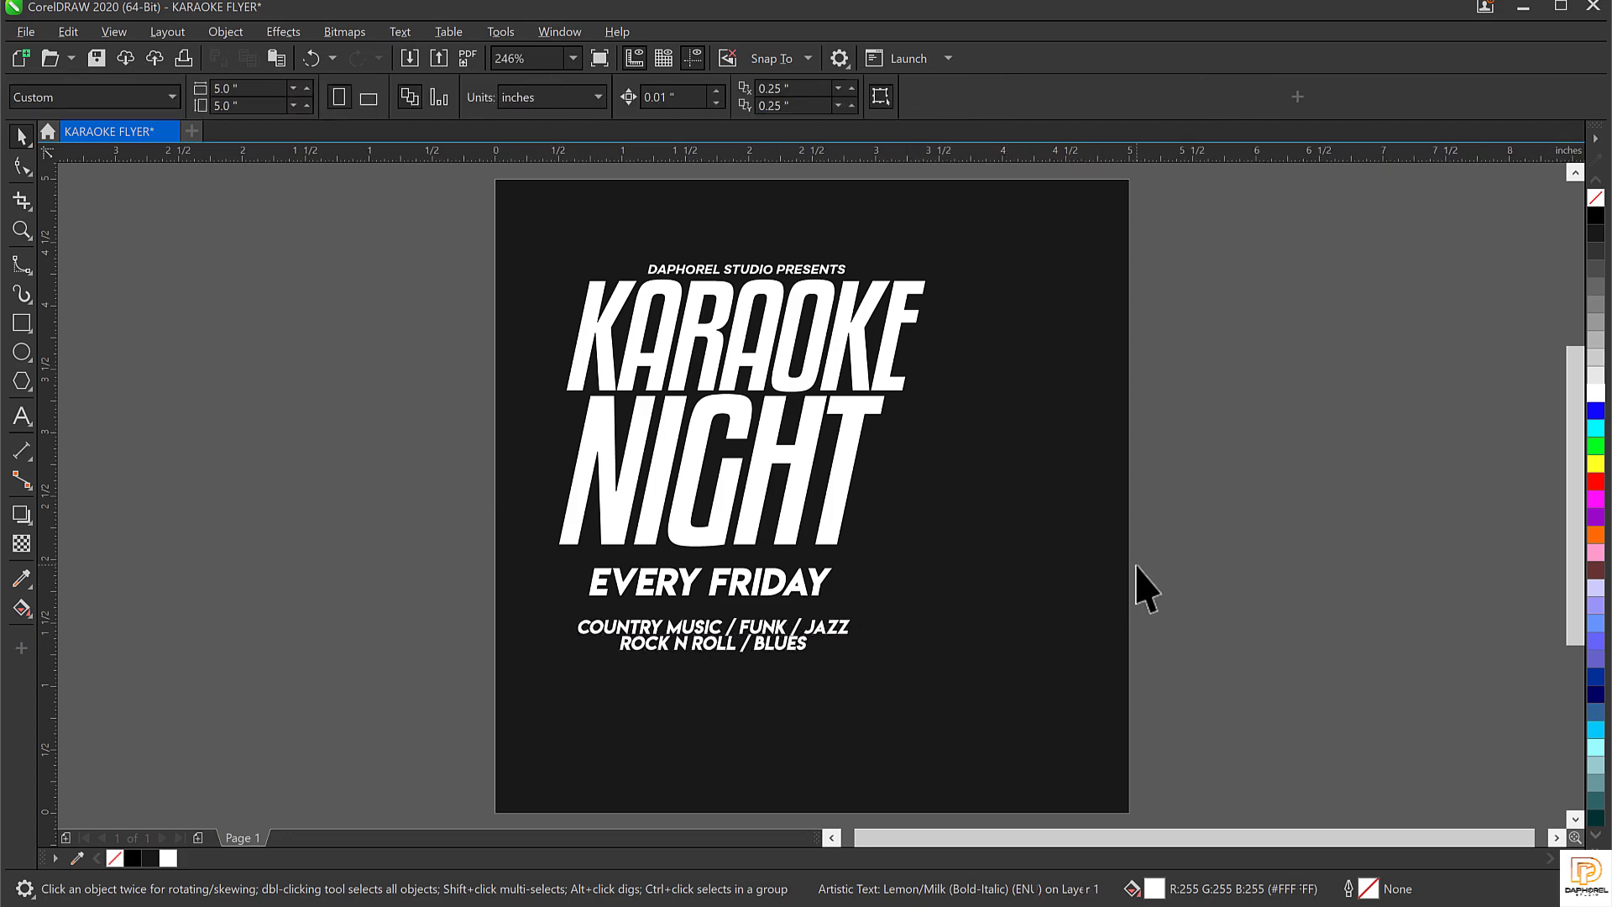
{"action": "left_click", "coordinate": [705, 650]}
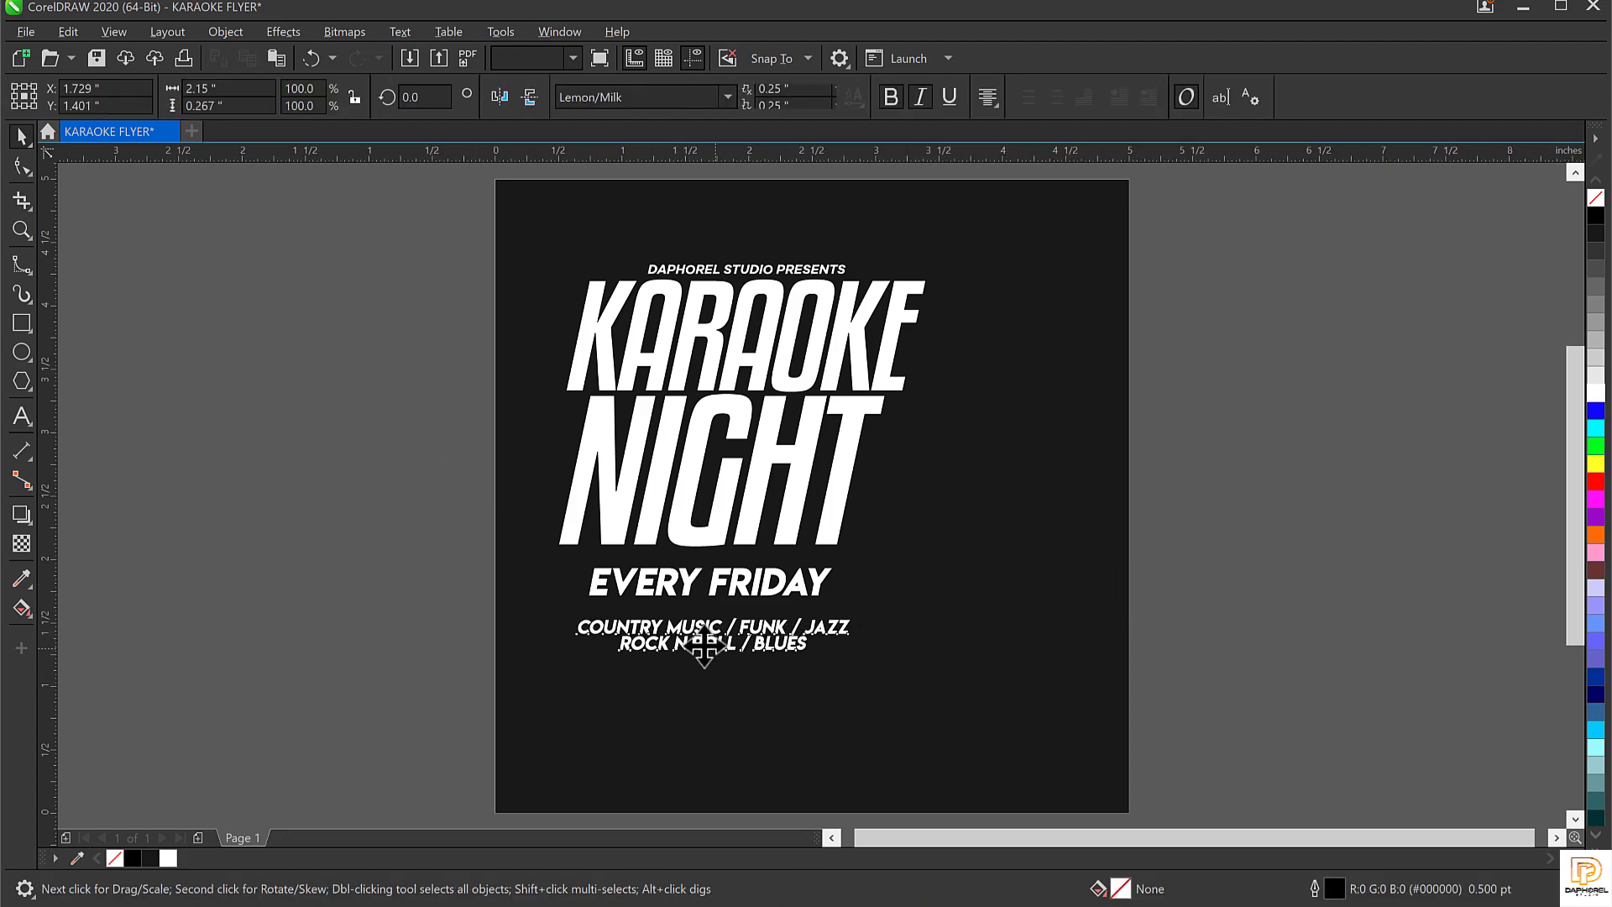
Duplicate the music genre text directly below the original and replace the copy's wording with DOOR OPENS AT 10:00PM / ENTRY $50
{"action": "scroll", "coordinate": [700, 647], "scroll_direction": "up", "scroll_amount": 2}
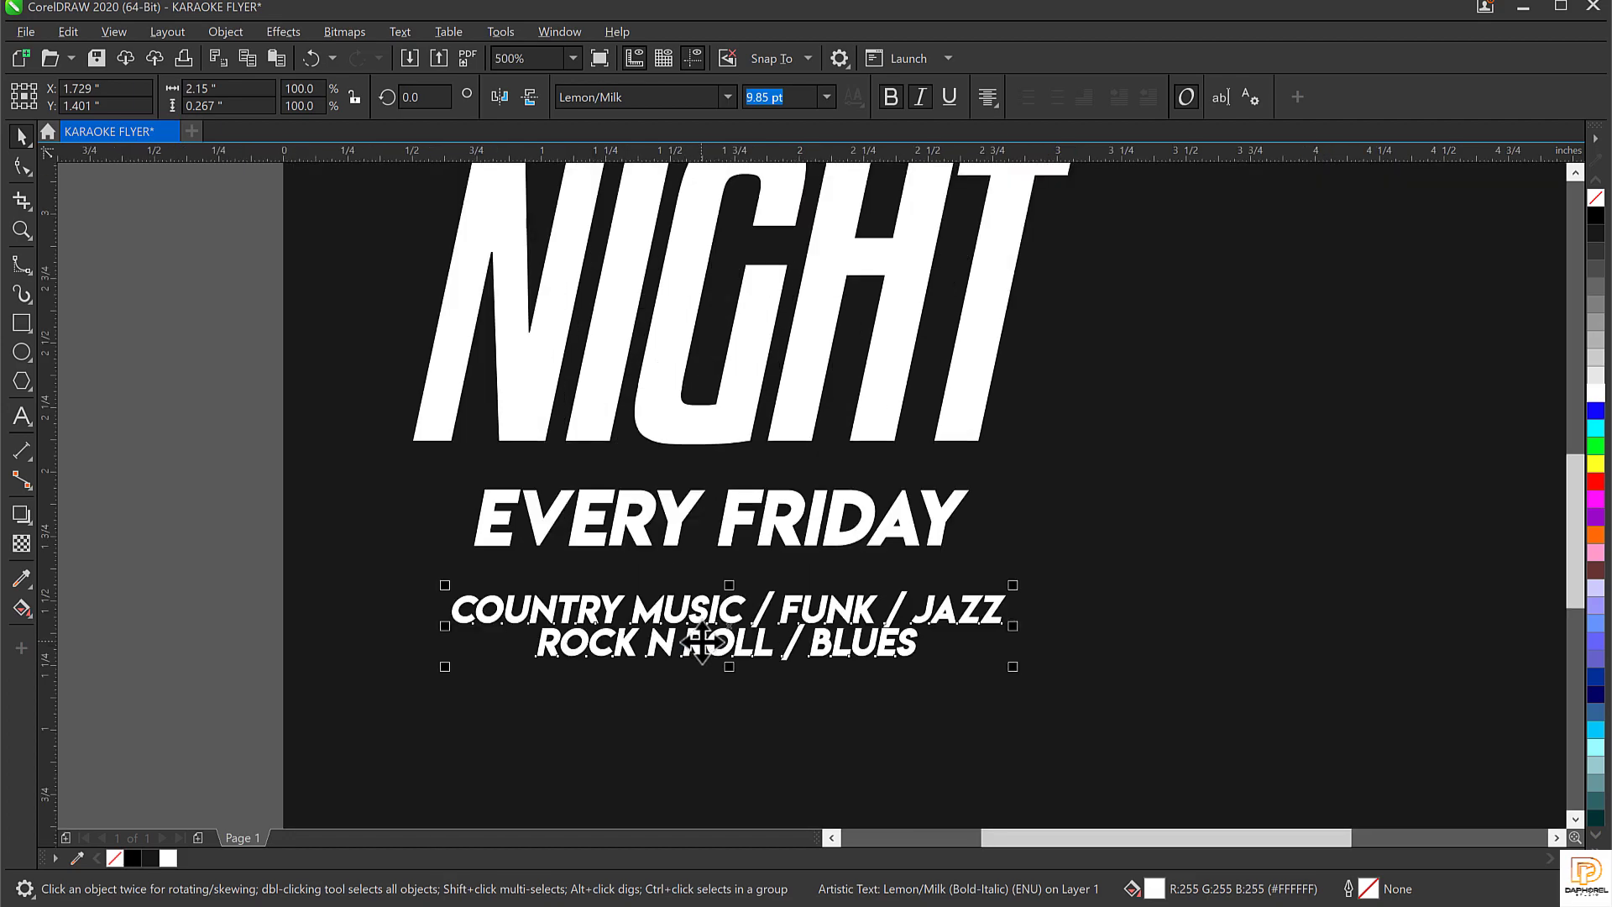
{"action": "left_click_drag", "start_coordinate": [701, 642], "coordinate": [700, 754]}
{"action": "double_click", "coordinate": [686, 720]}
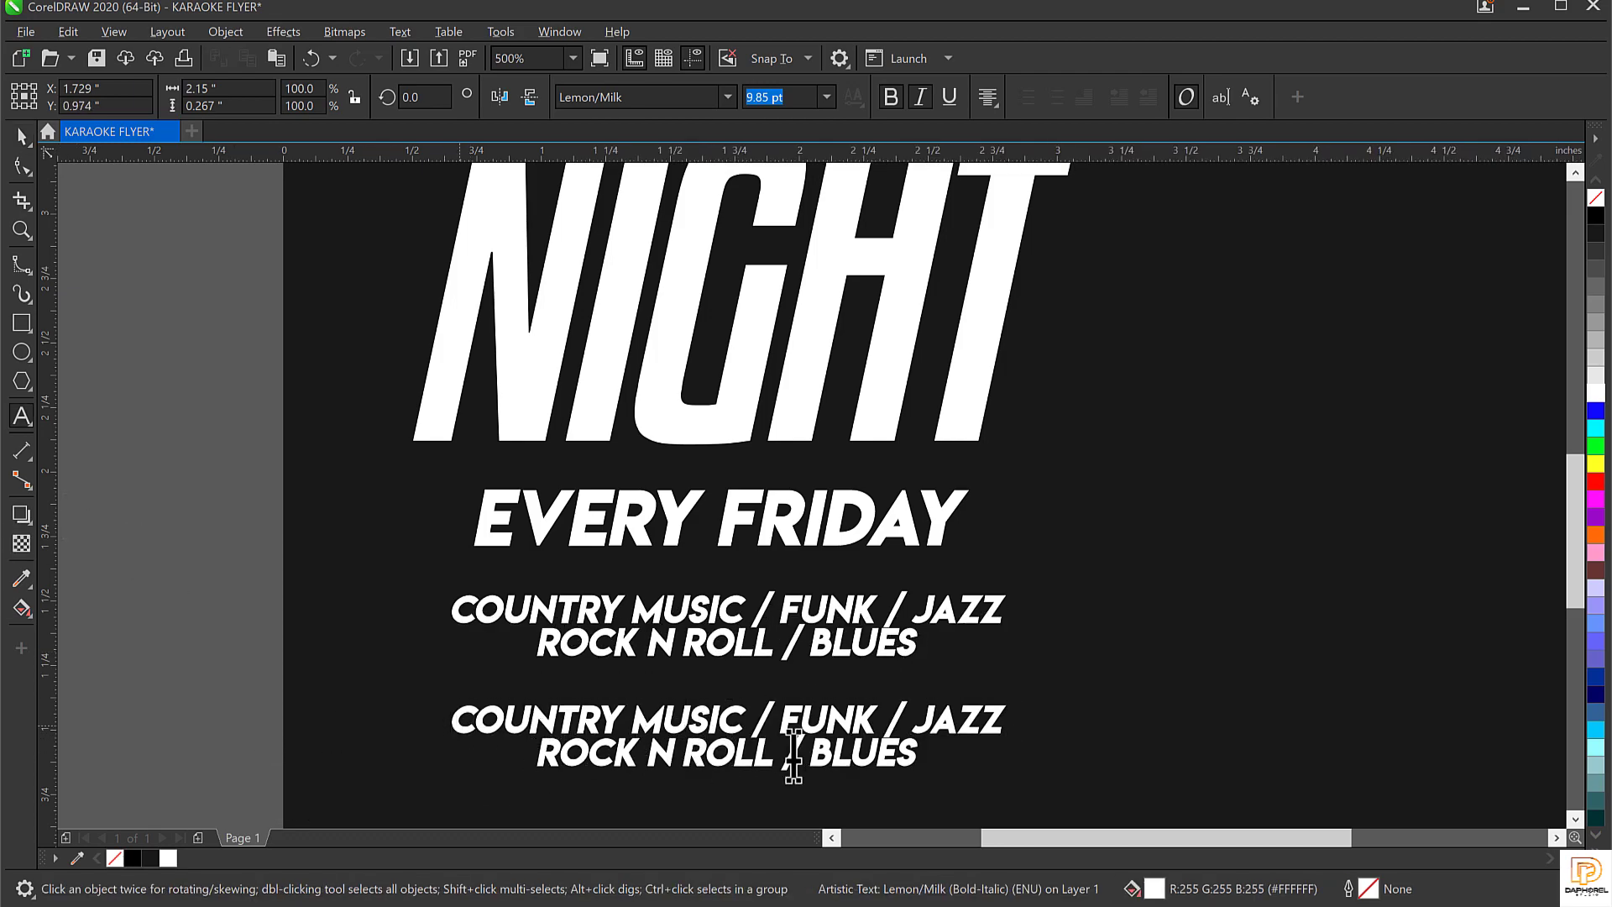
{"action": "key", "text": "ctrl+a"}
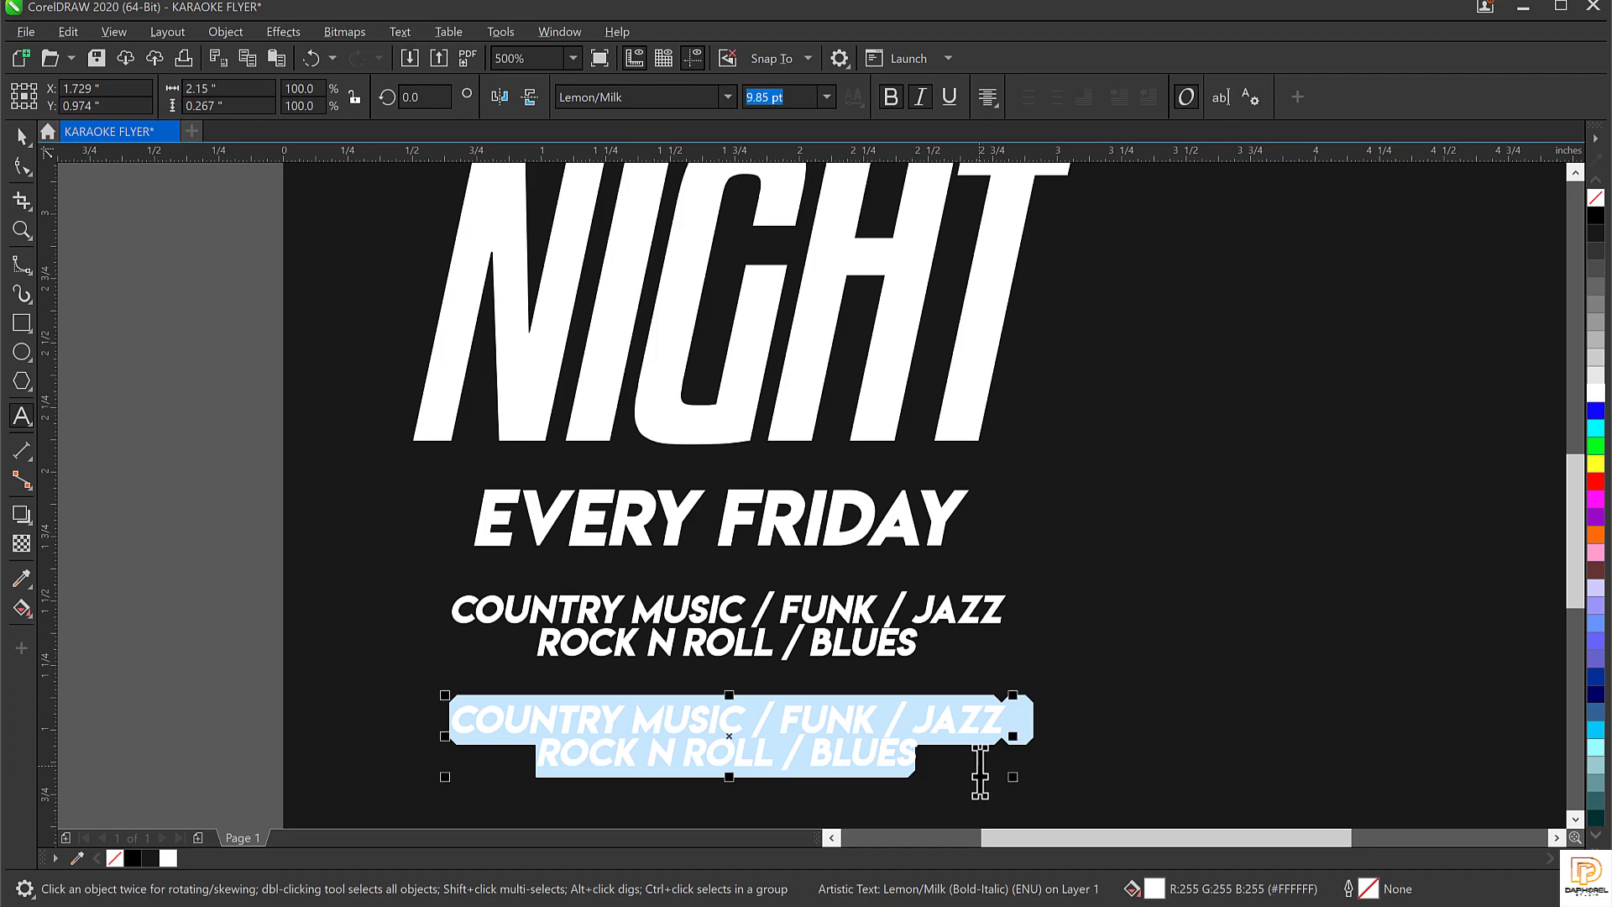
{"action": "type", "text": "DOOR"}
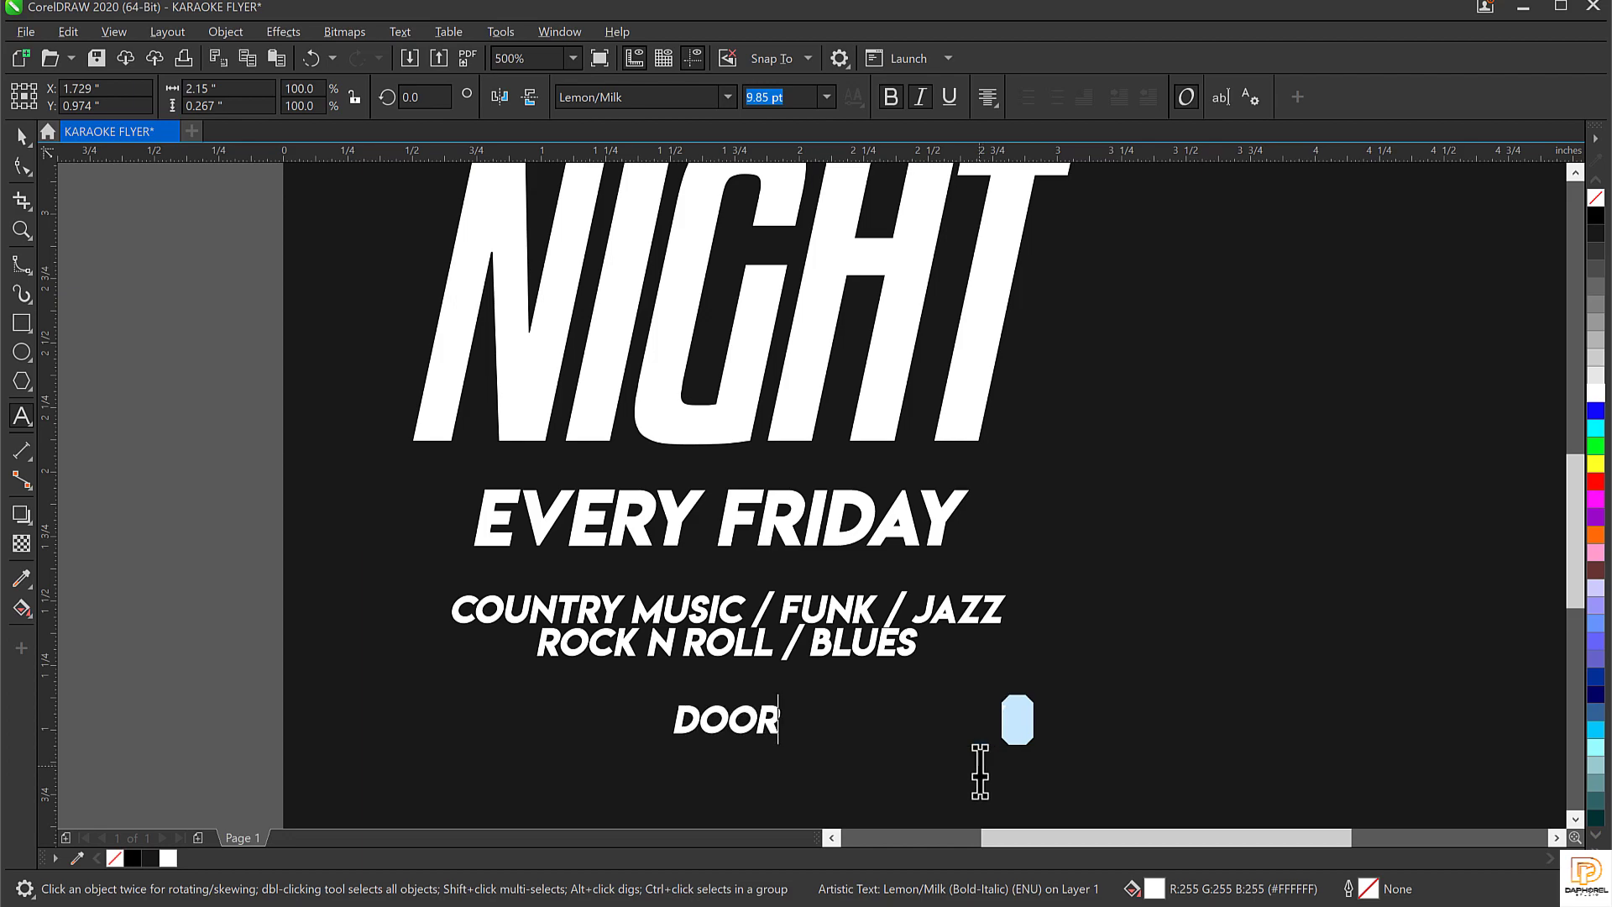
{"action": "type", "text": " OPENS"}
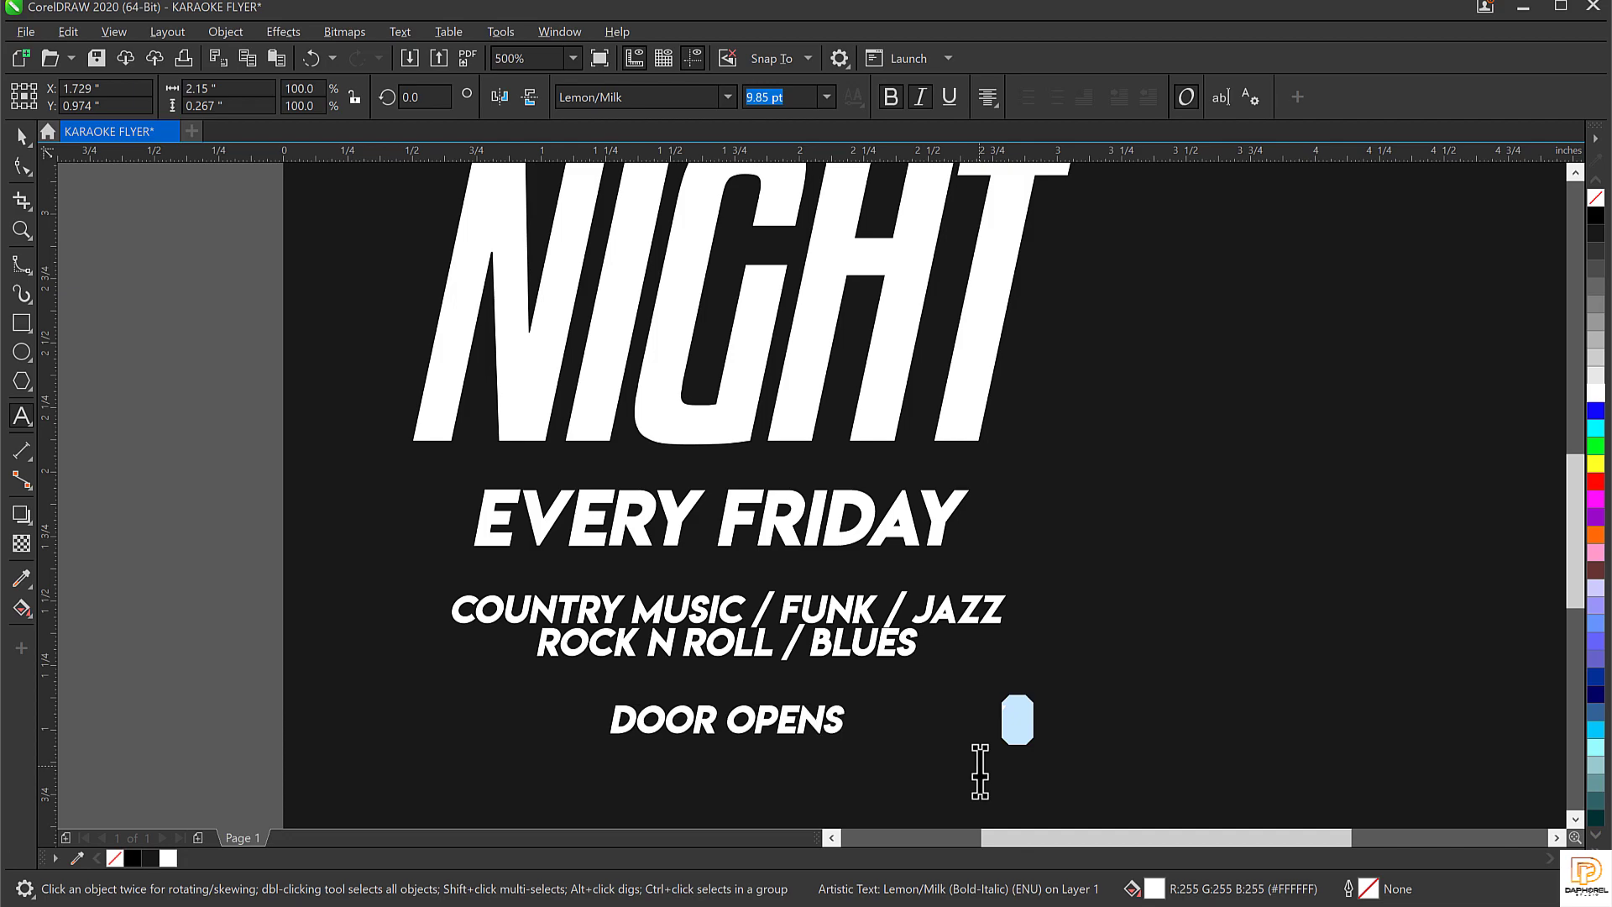
{"action": "type", "text": " AT"}
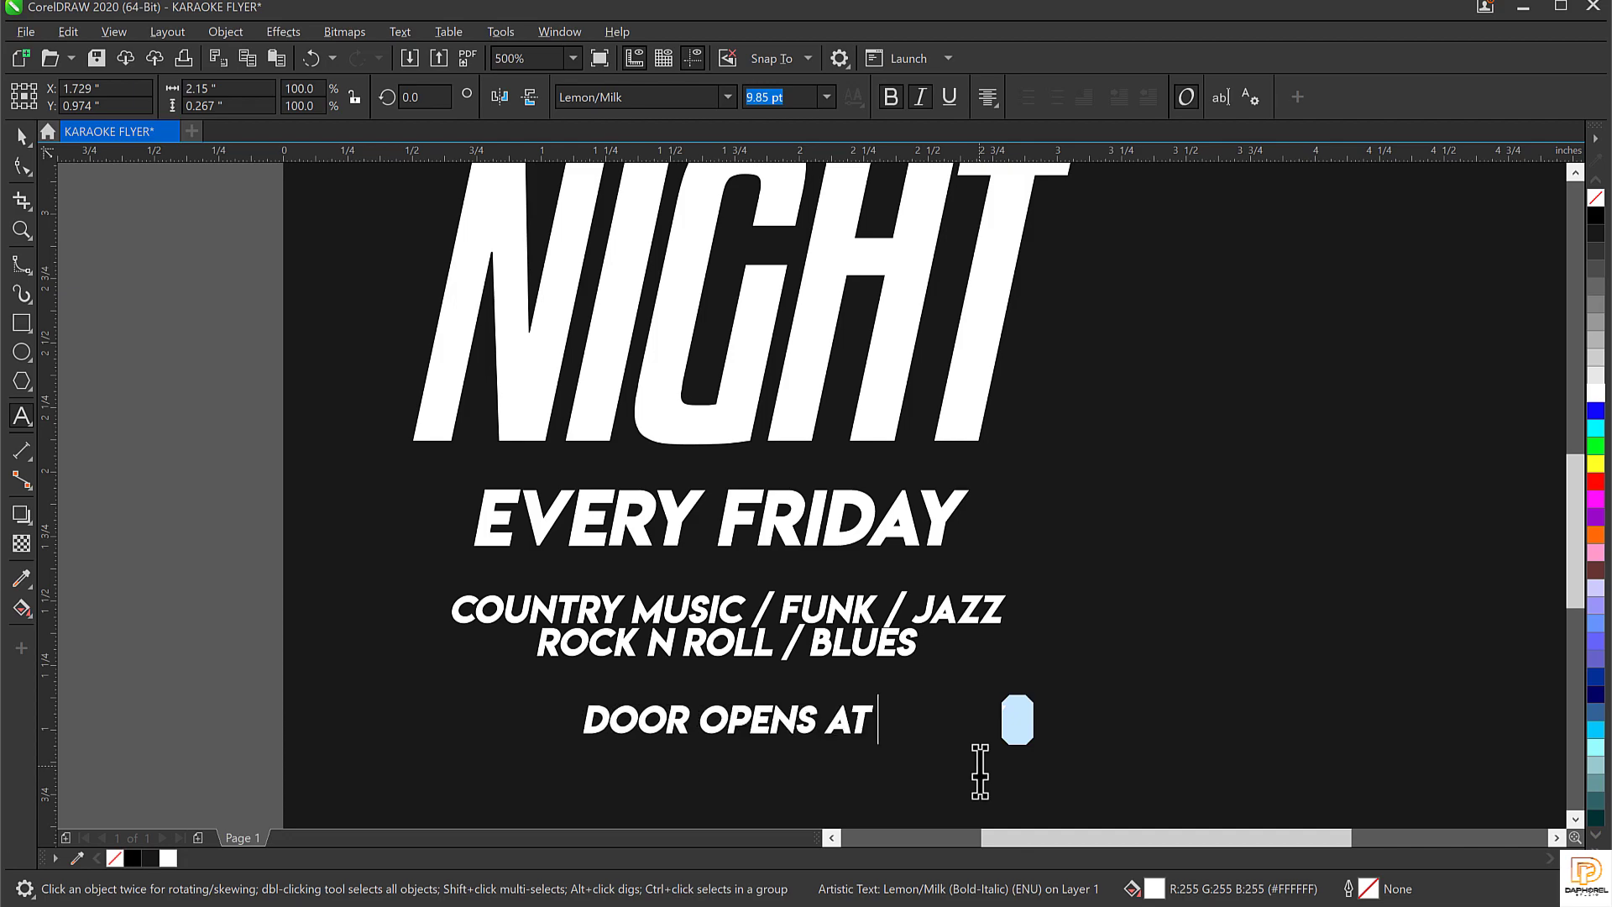
{"action": "type", "text": " 10"}
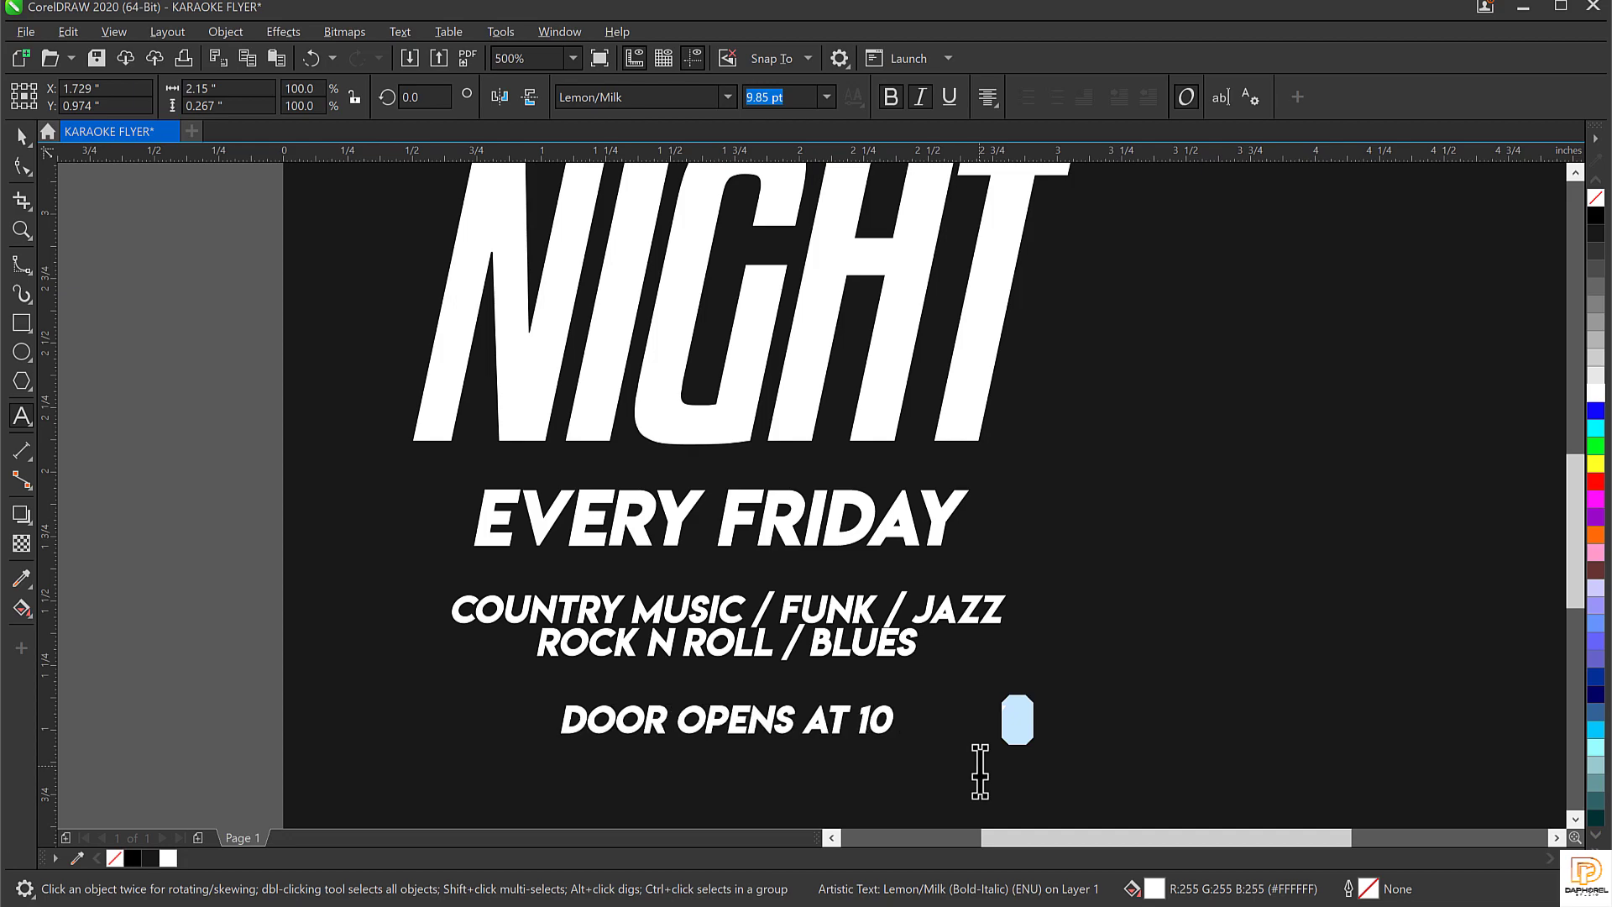
{"action": "type", "text": ":"}
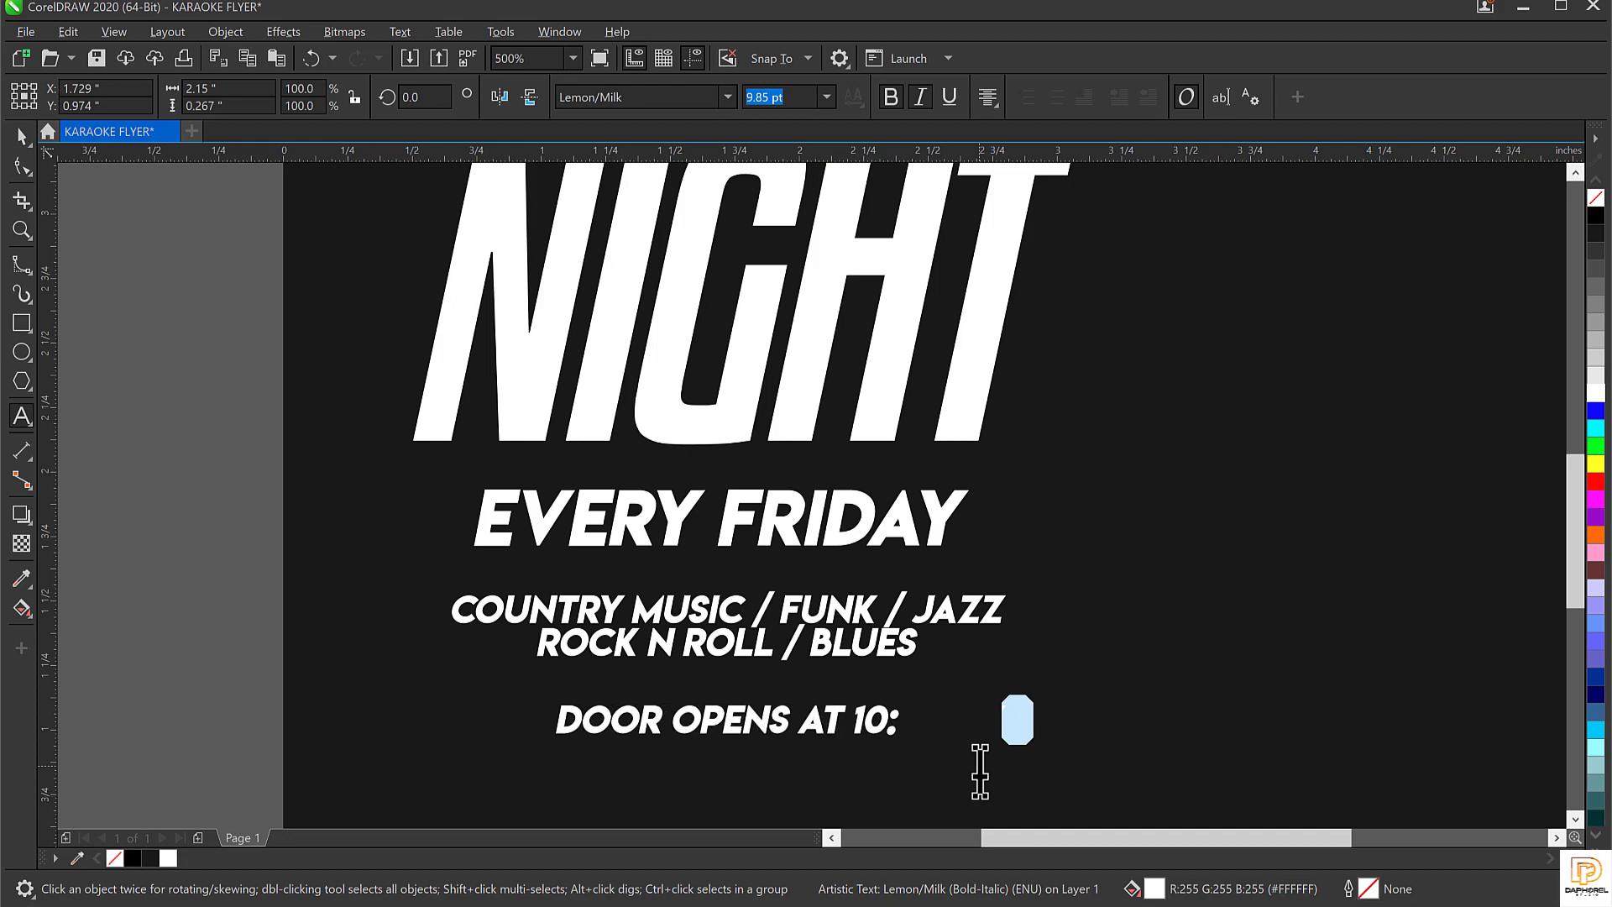
{"action": "type", "text": "00PM"}
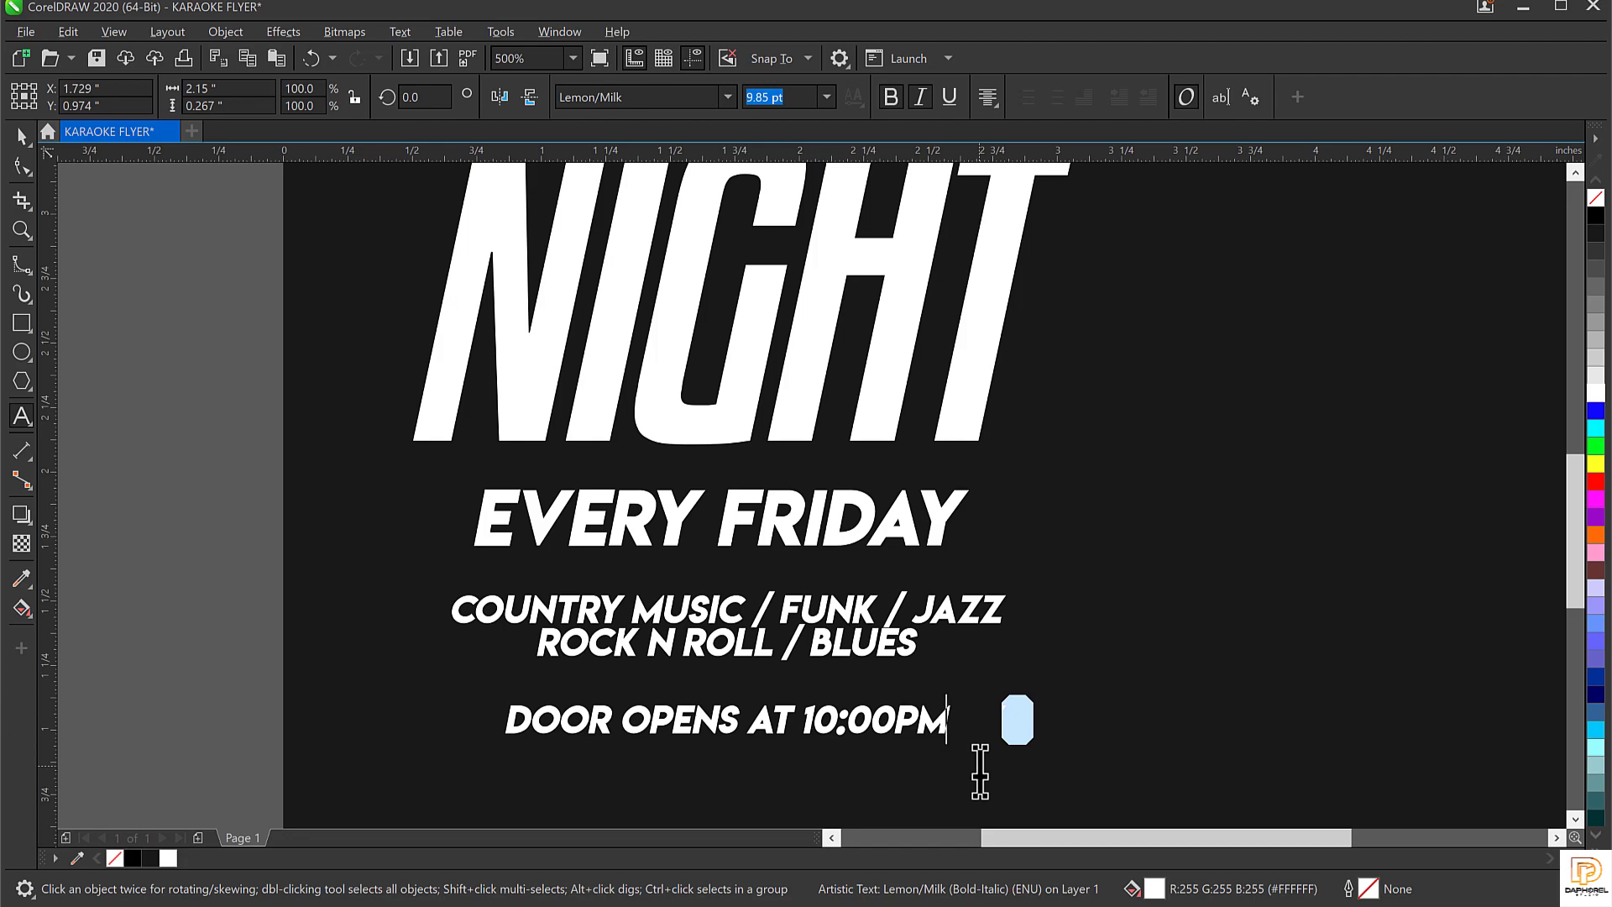
{"action": "type", "text": " /"}
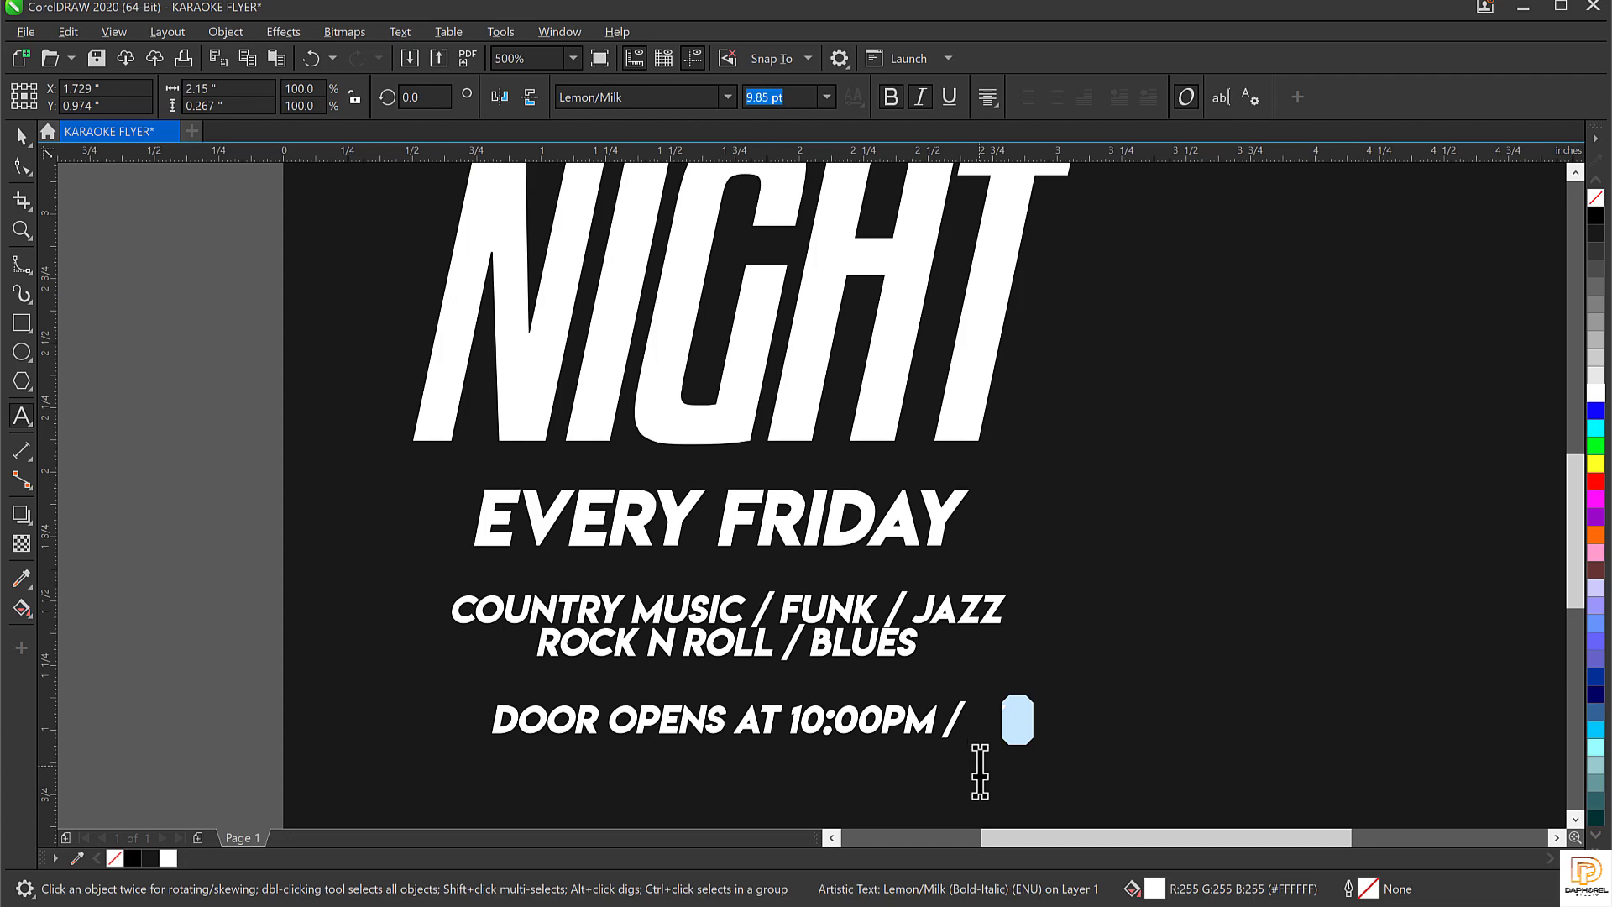
{"action": "type", "text": " ENTRY"}
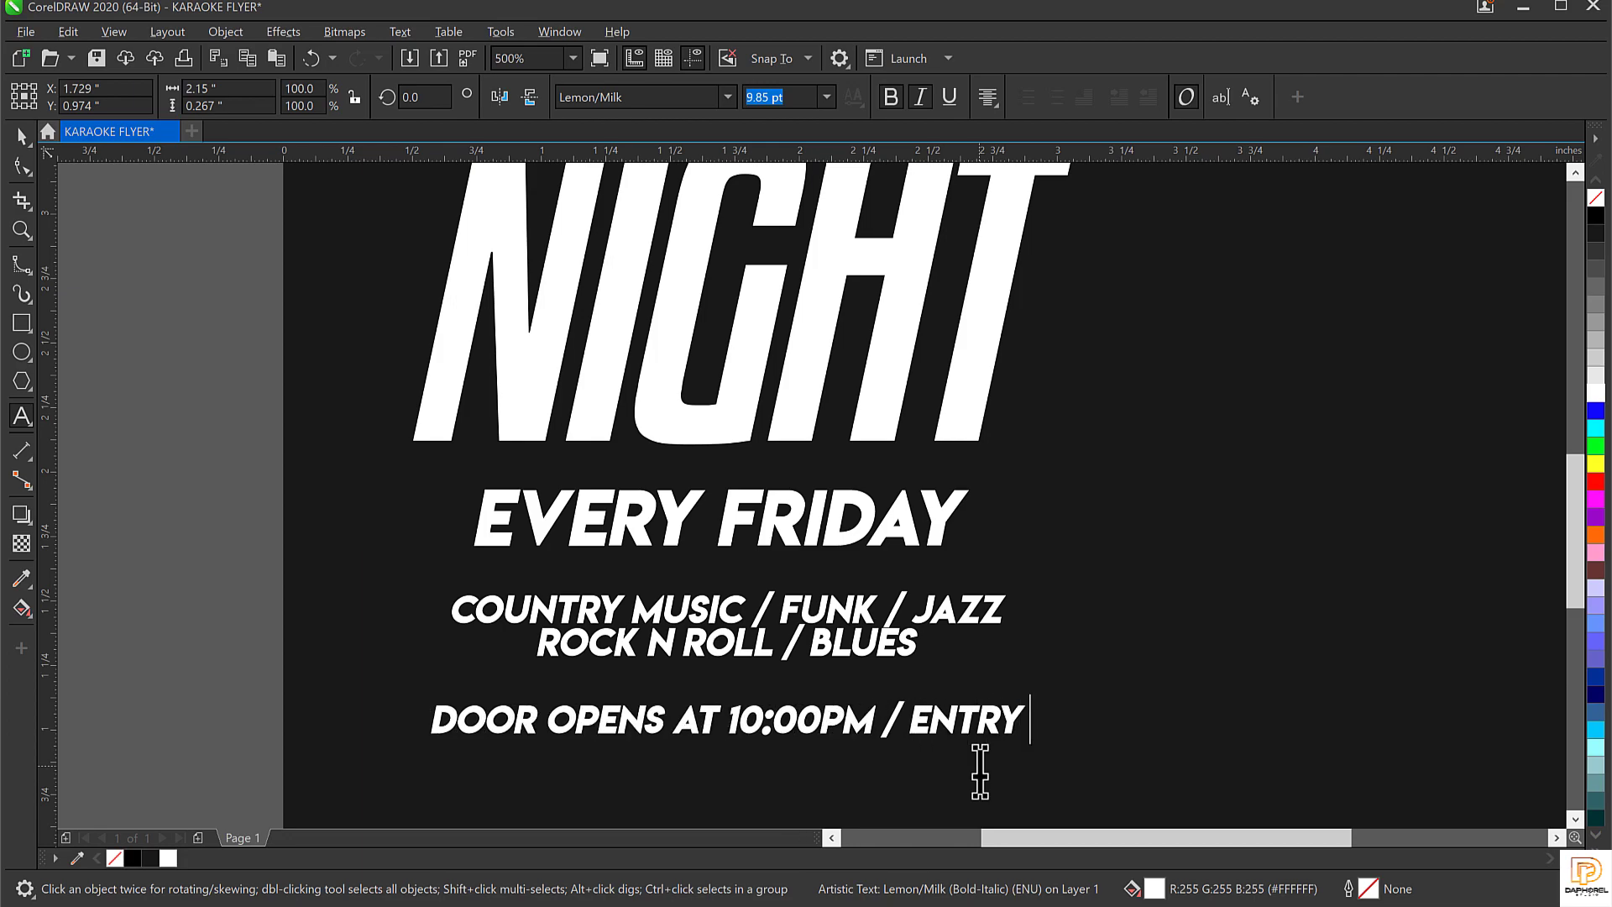
{"action": "type", "text": " $"}
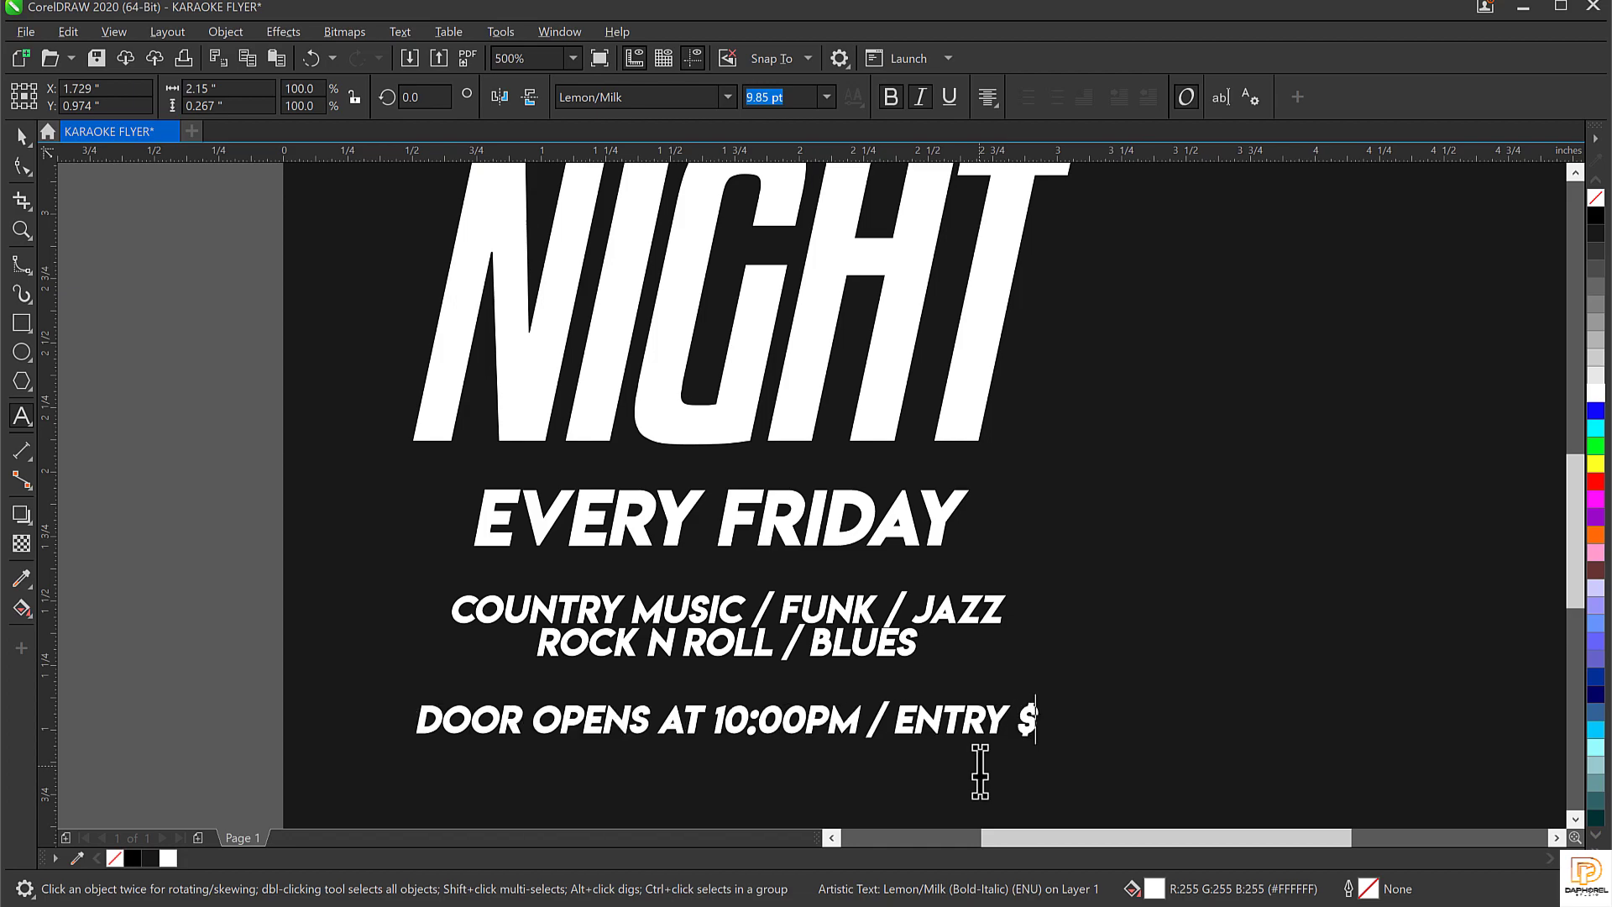
{"action": "type", "text": "50"}
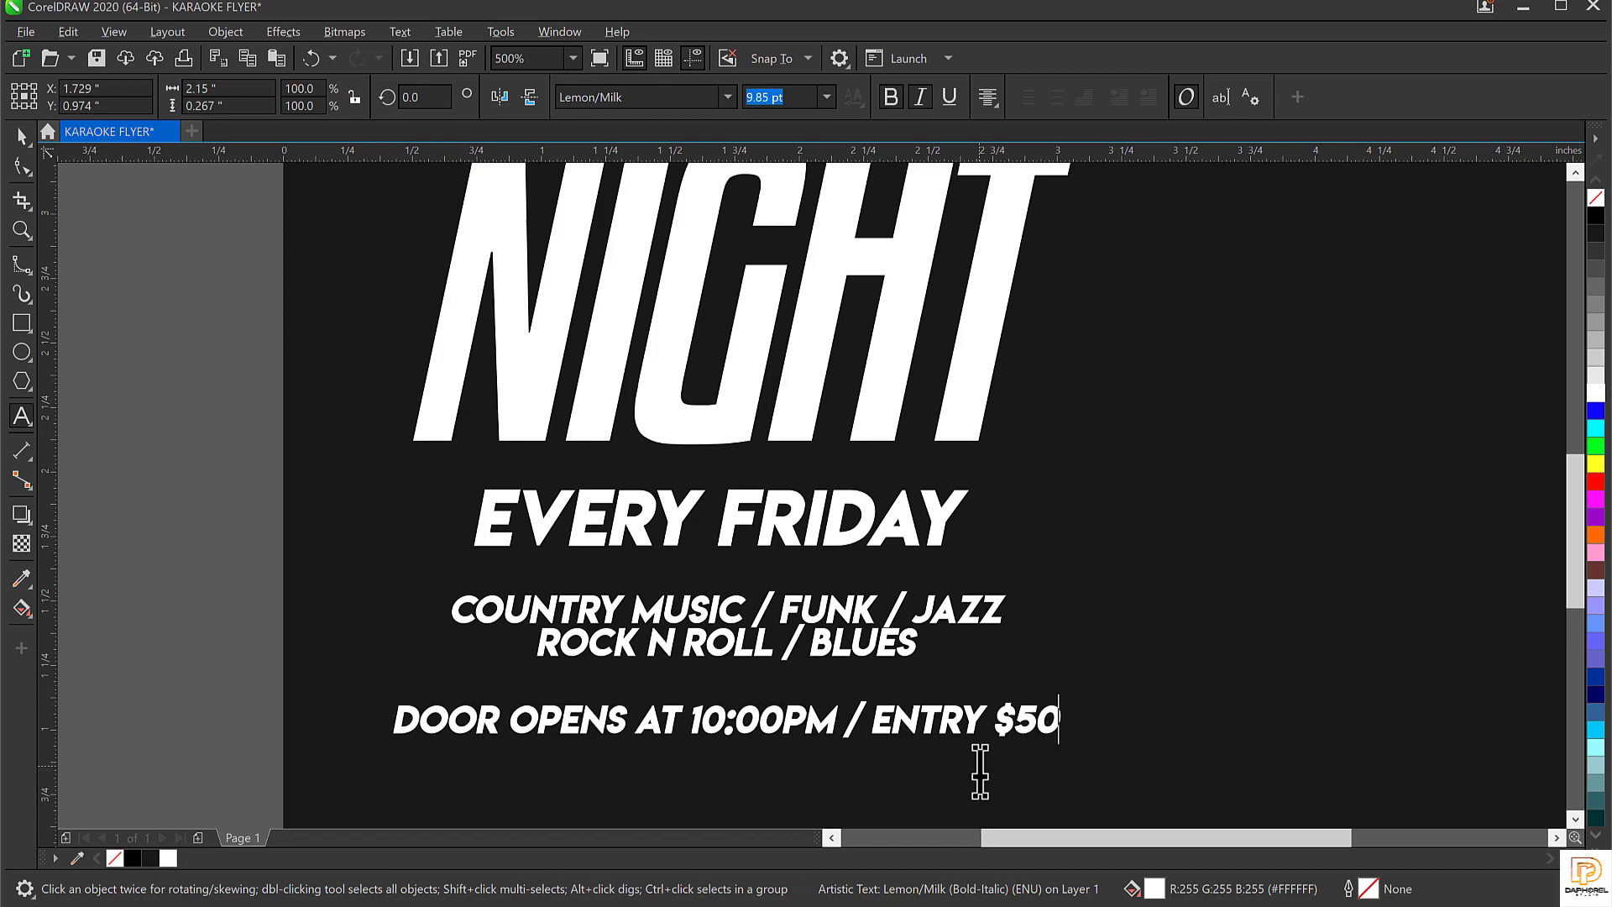
Add a second line reading FREE DRINK / FREE PARKING to the door and entry text
{"action": "key", "text": "Return"}
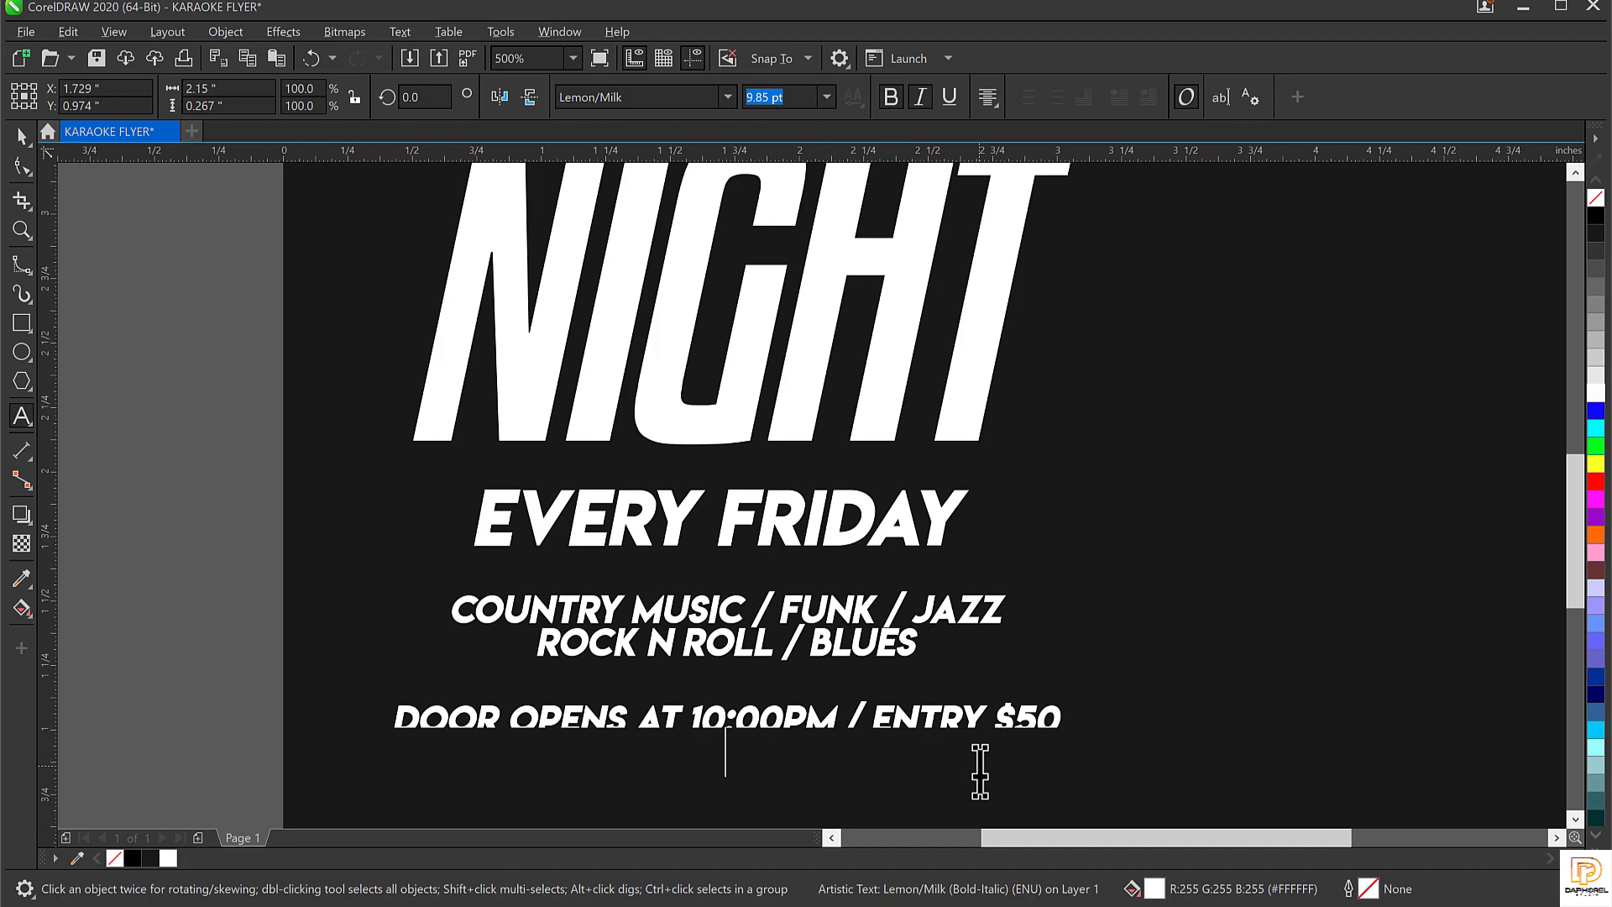
{"action": "type", "text": "FREE DRINK"}
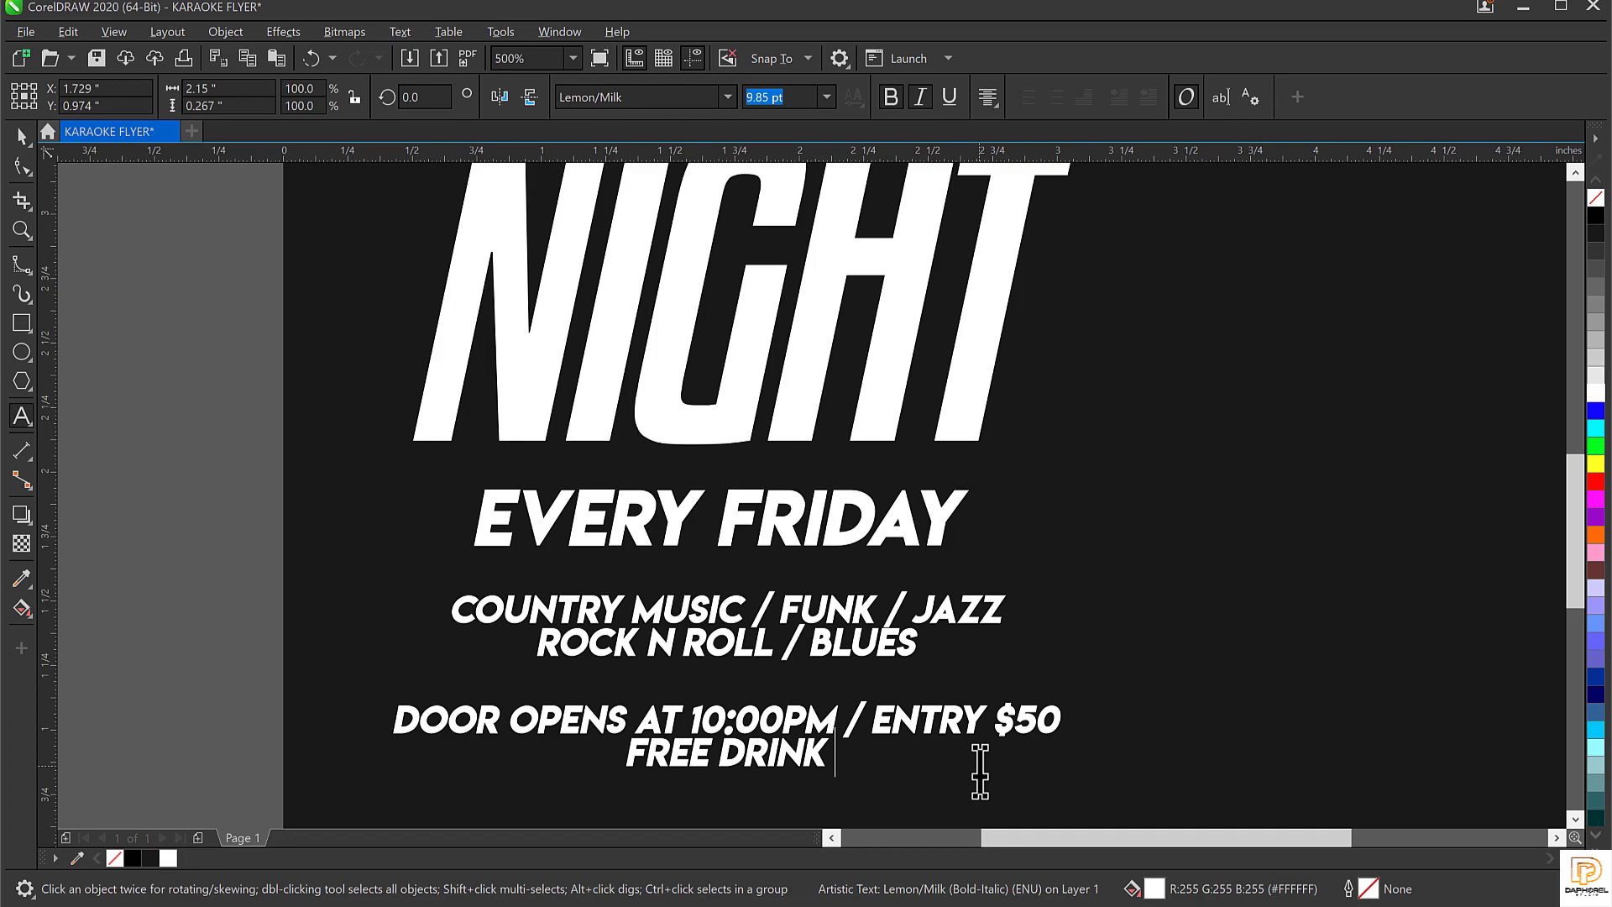
{"action": "type", "text": "/"}
{"action": "type", "text": " FREE"}
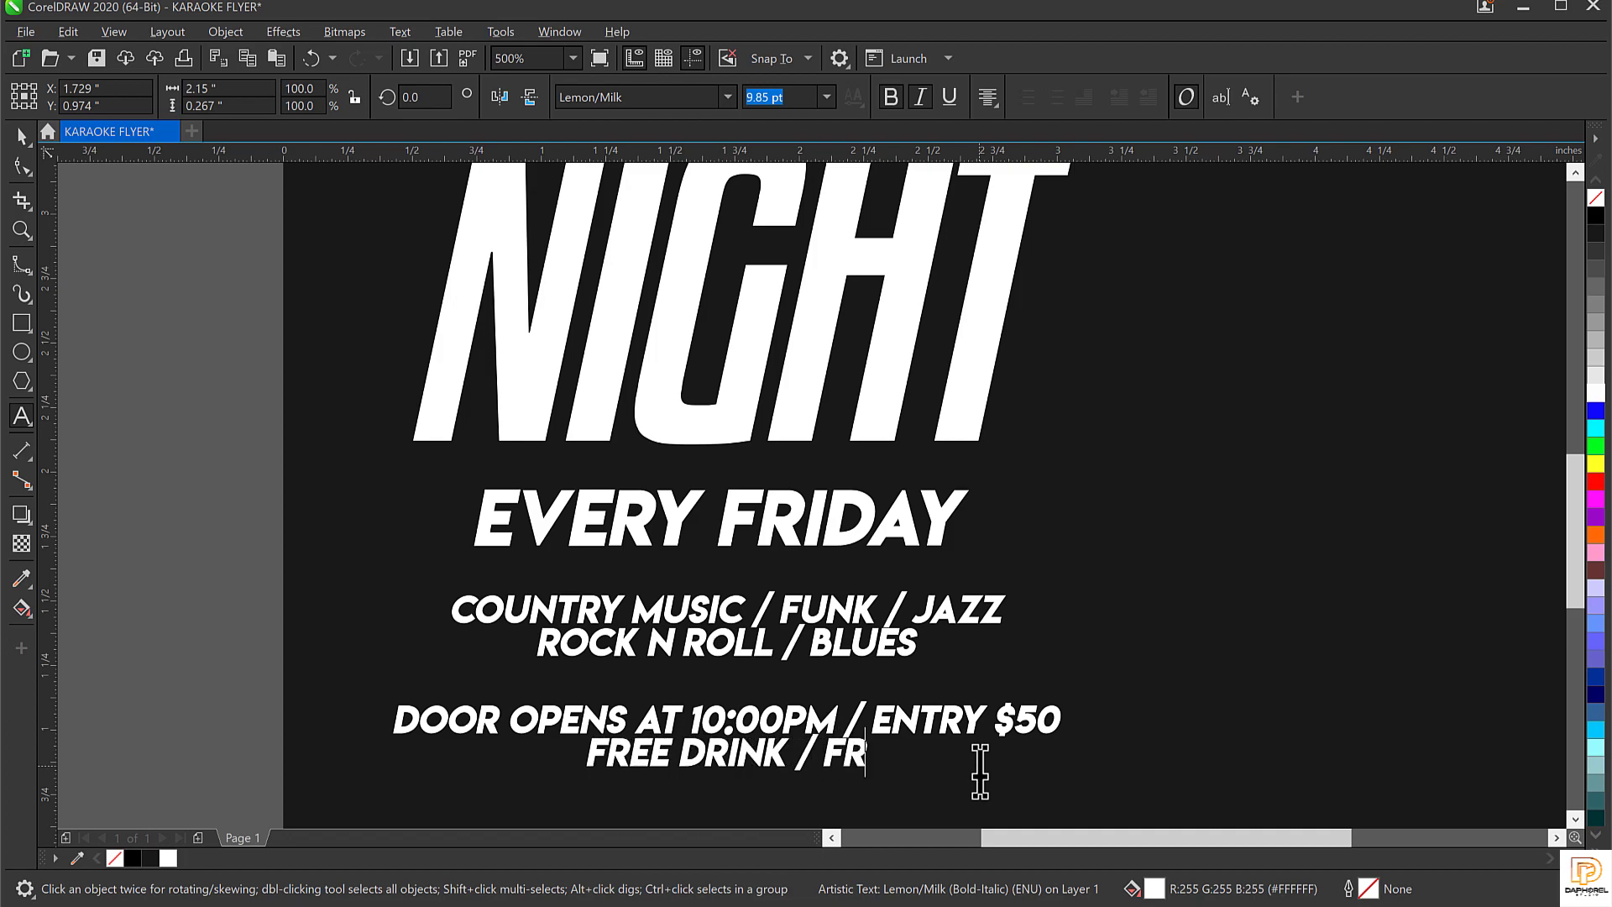
{"action": "type", "text": " PARKING"}
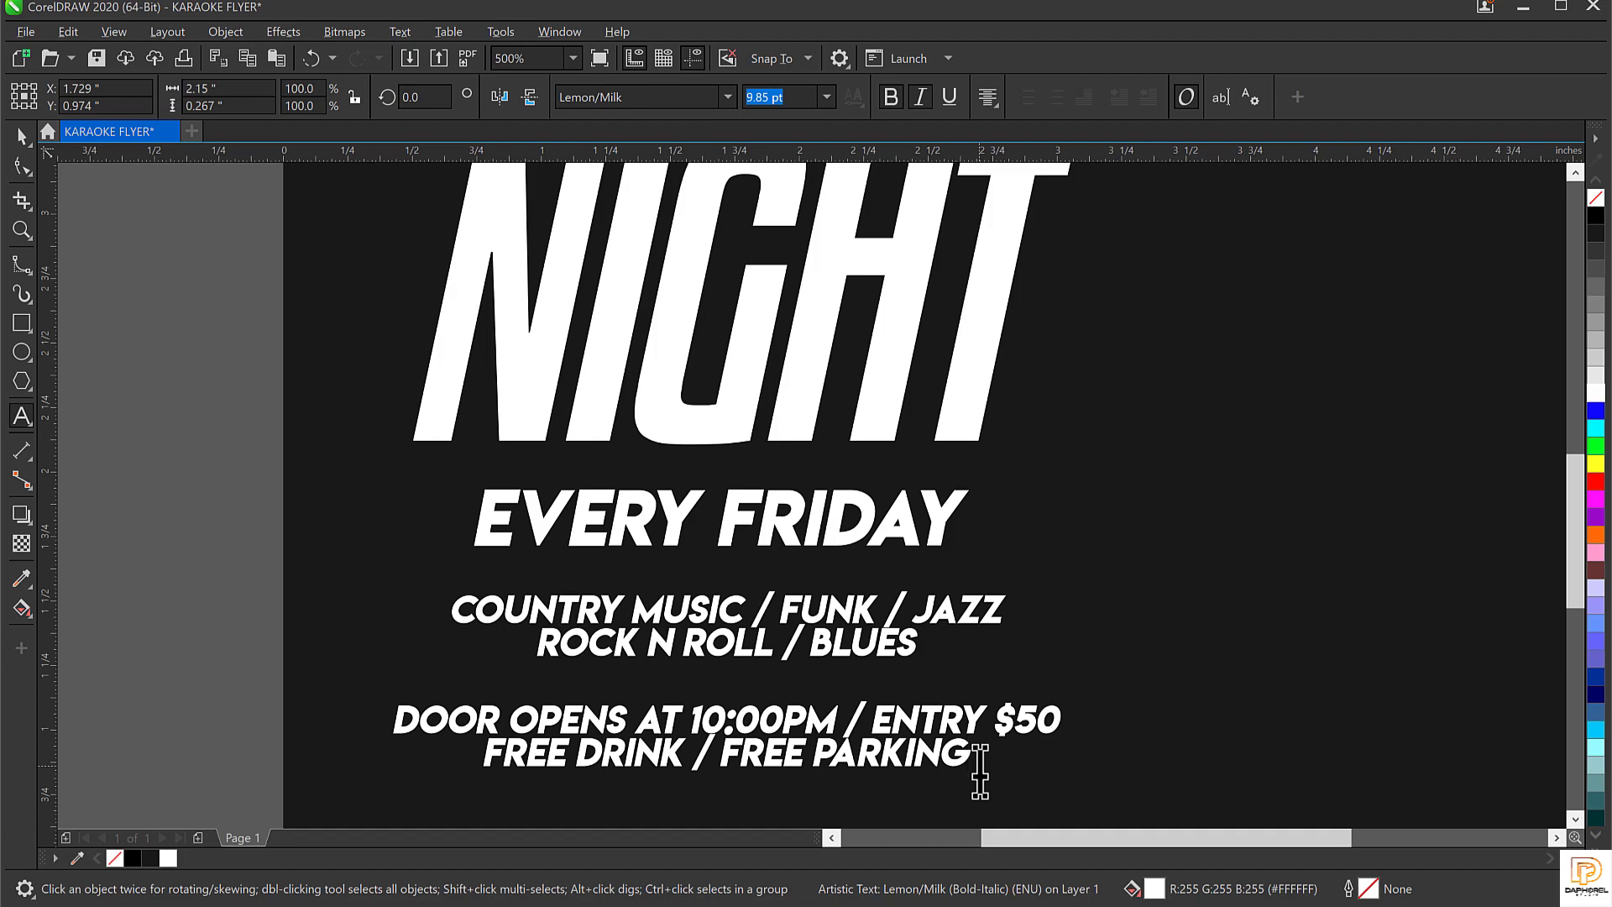
{"action": "key", "text": "ctrl+space"}
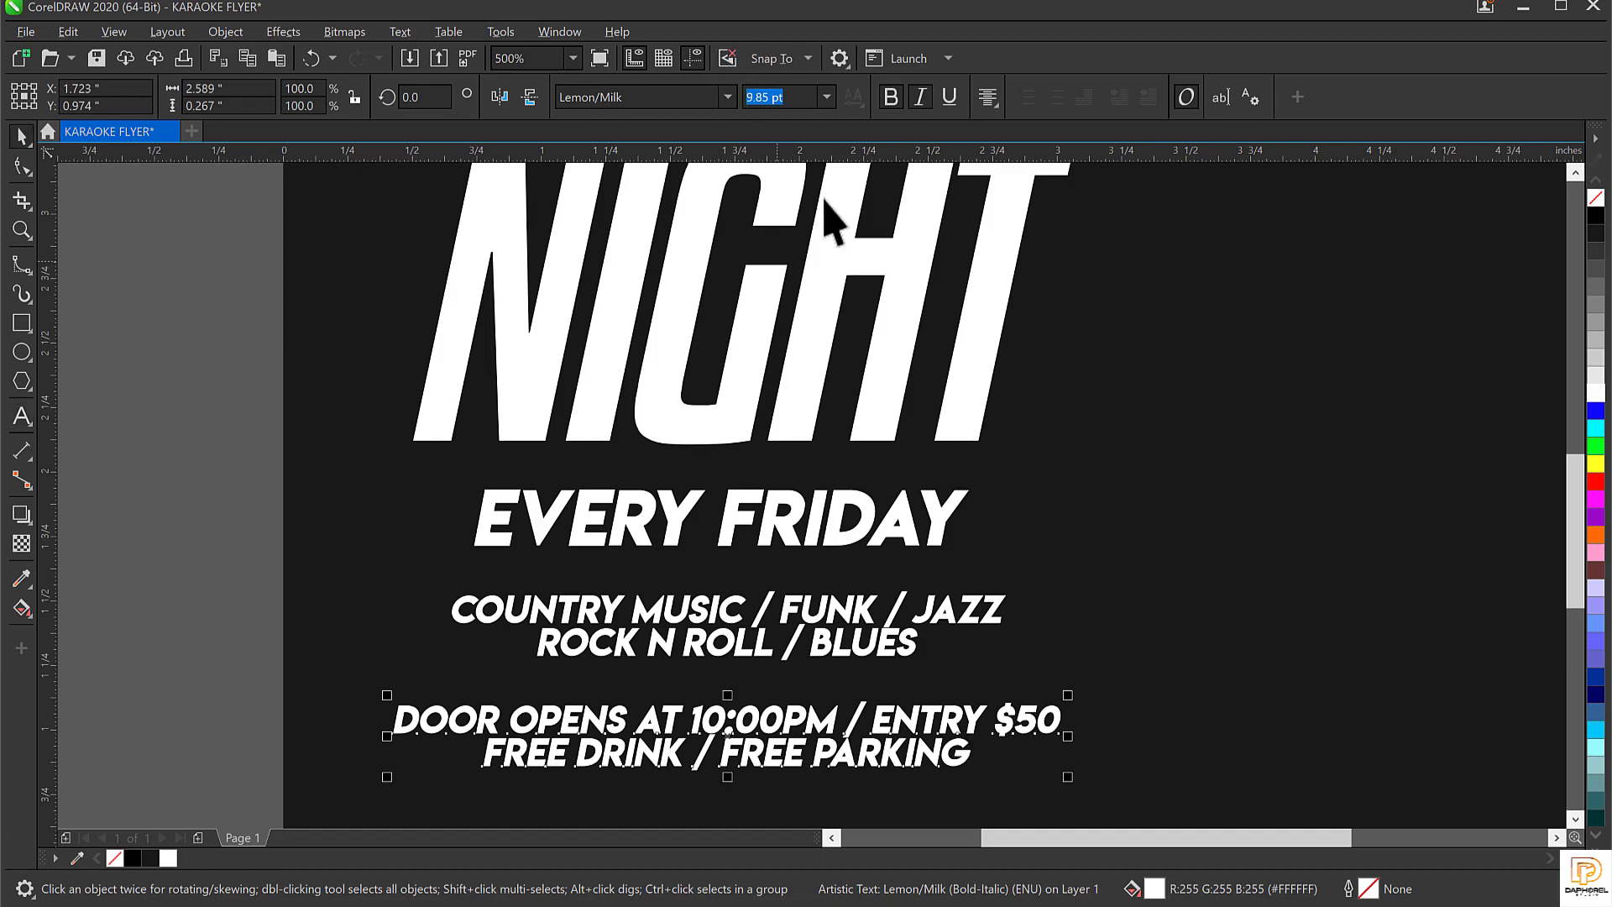
Shrink the door and entry text to about 6.44 pt and move it up close beneath the music genre text
{"action": "left_click_drag", "start_coordinate": [1066, 778], "coordinate": [951, 802]}
{"action": "left_click_drag", "start_coordinate": [844, 734], "coordinate": [843, 700]}
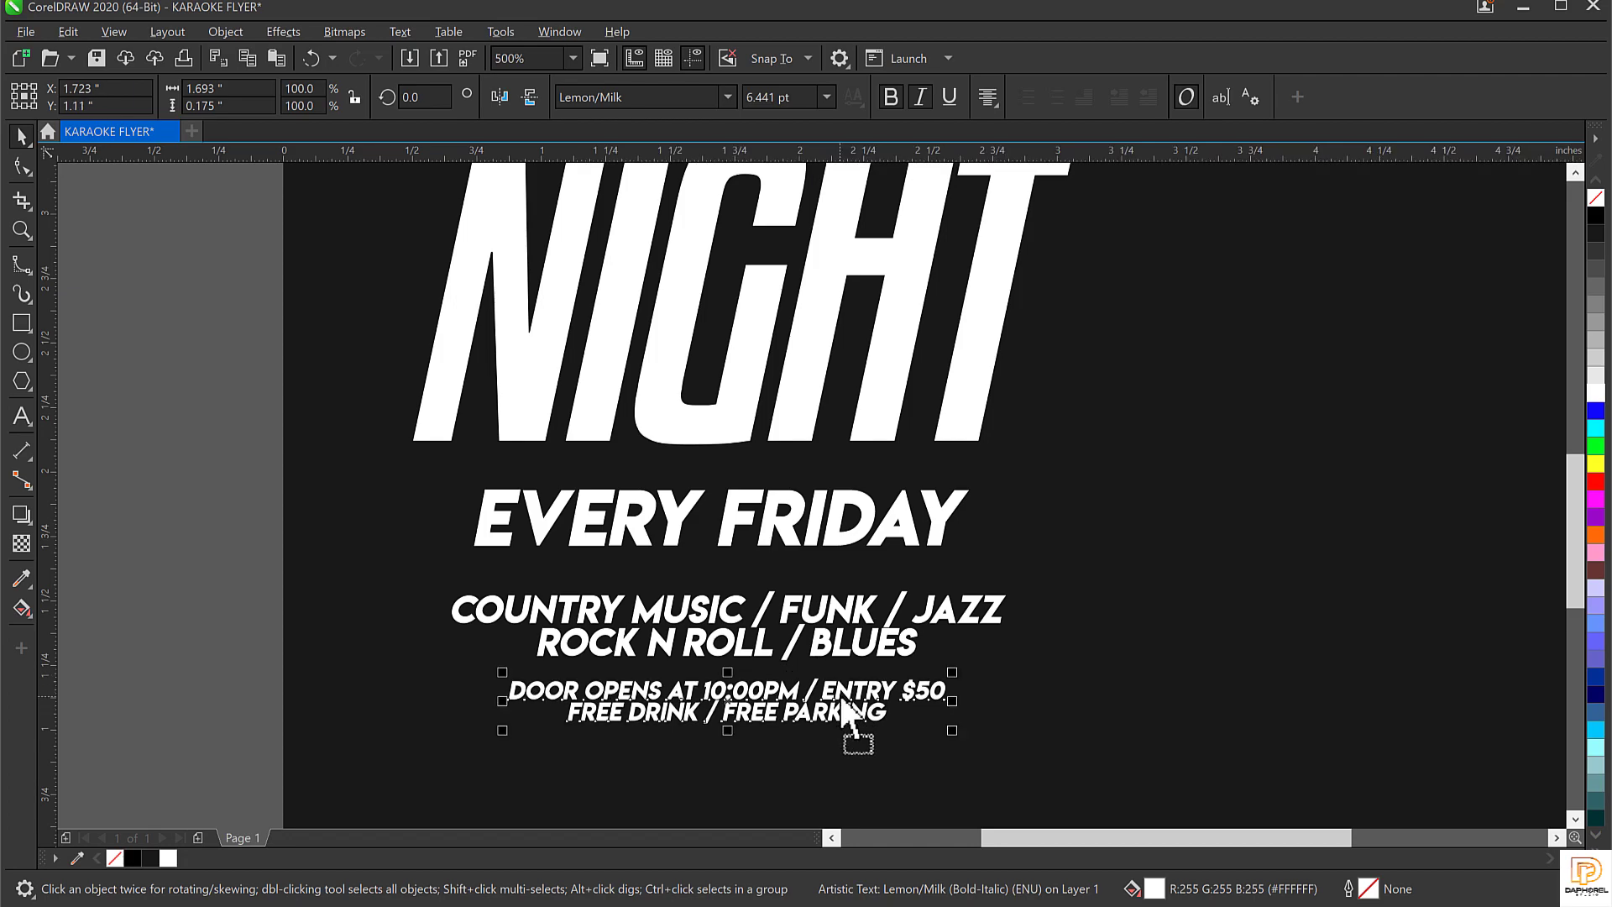
{"action": "scroll", "coordinate": [572, 430], "scroll_direction": "down", "scroll_amount": 1}
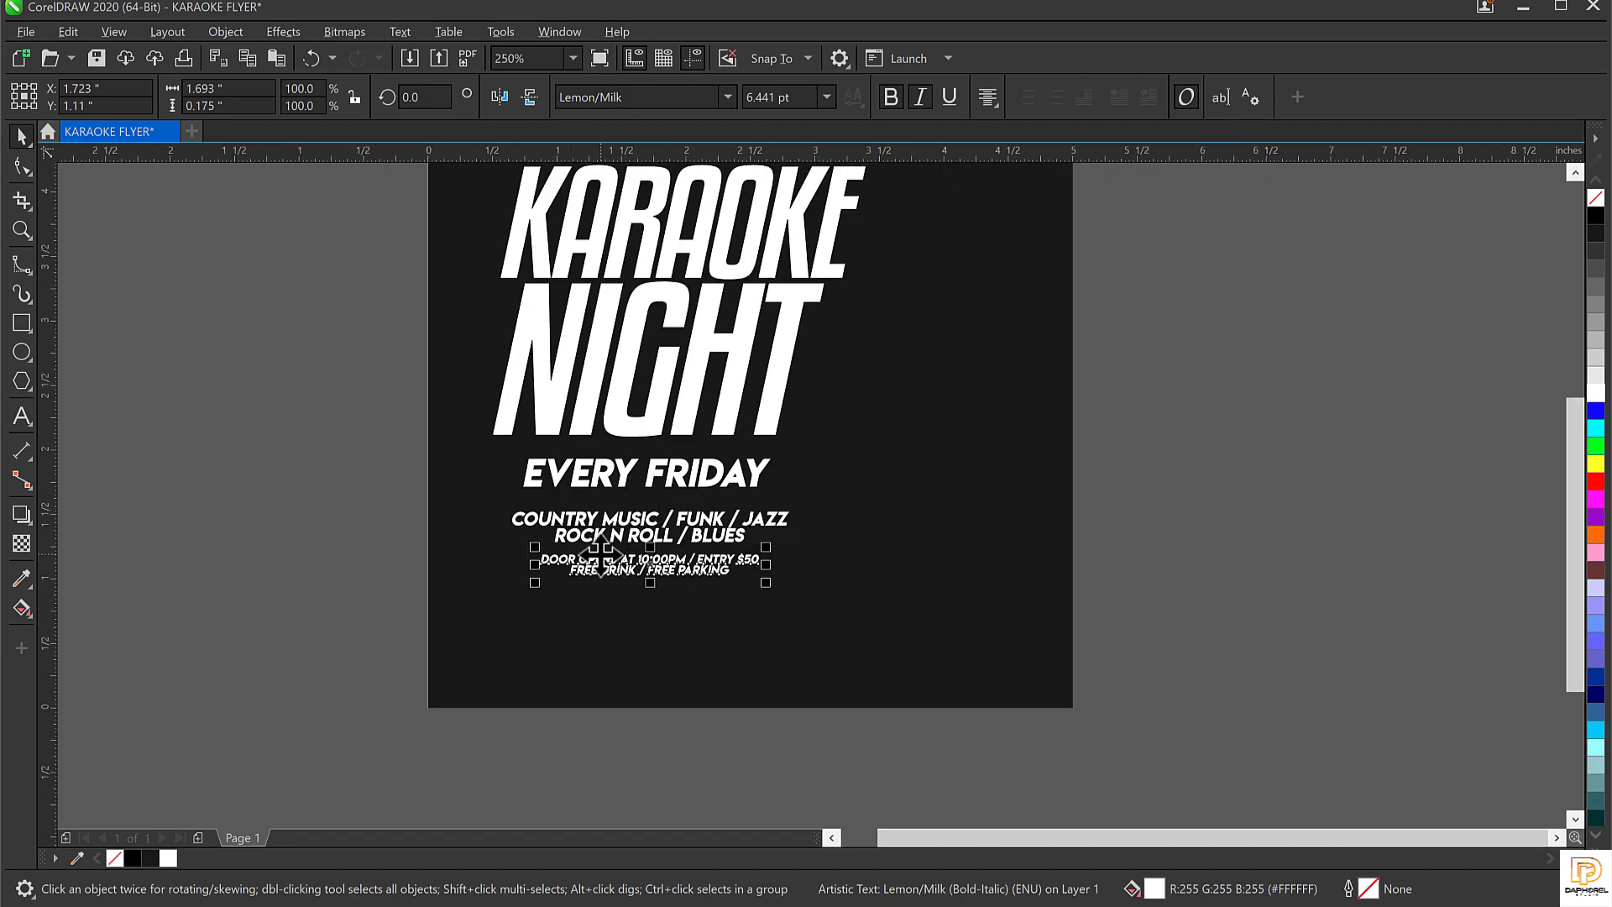
Duplicate the door and entry text about 0.5 inch lower and replace the copy's wording with STUDIO ONE
{"action": "scroll", "coordinate": [600, 555], "scroll_direction": "up", "scroll_amount": 1}
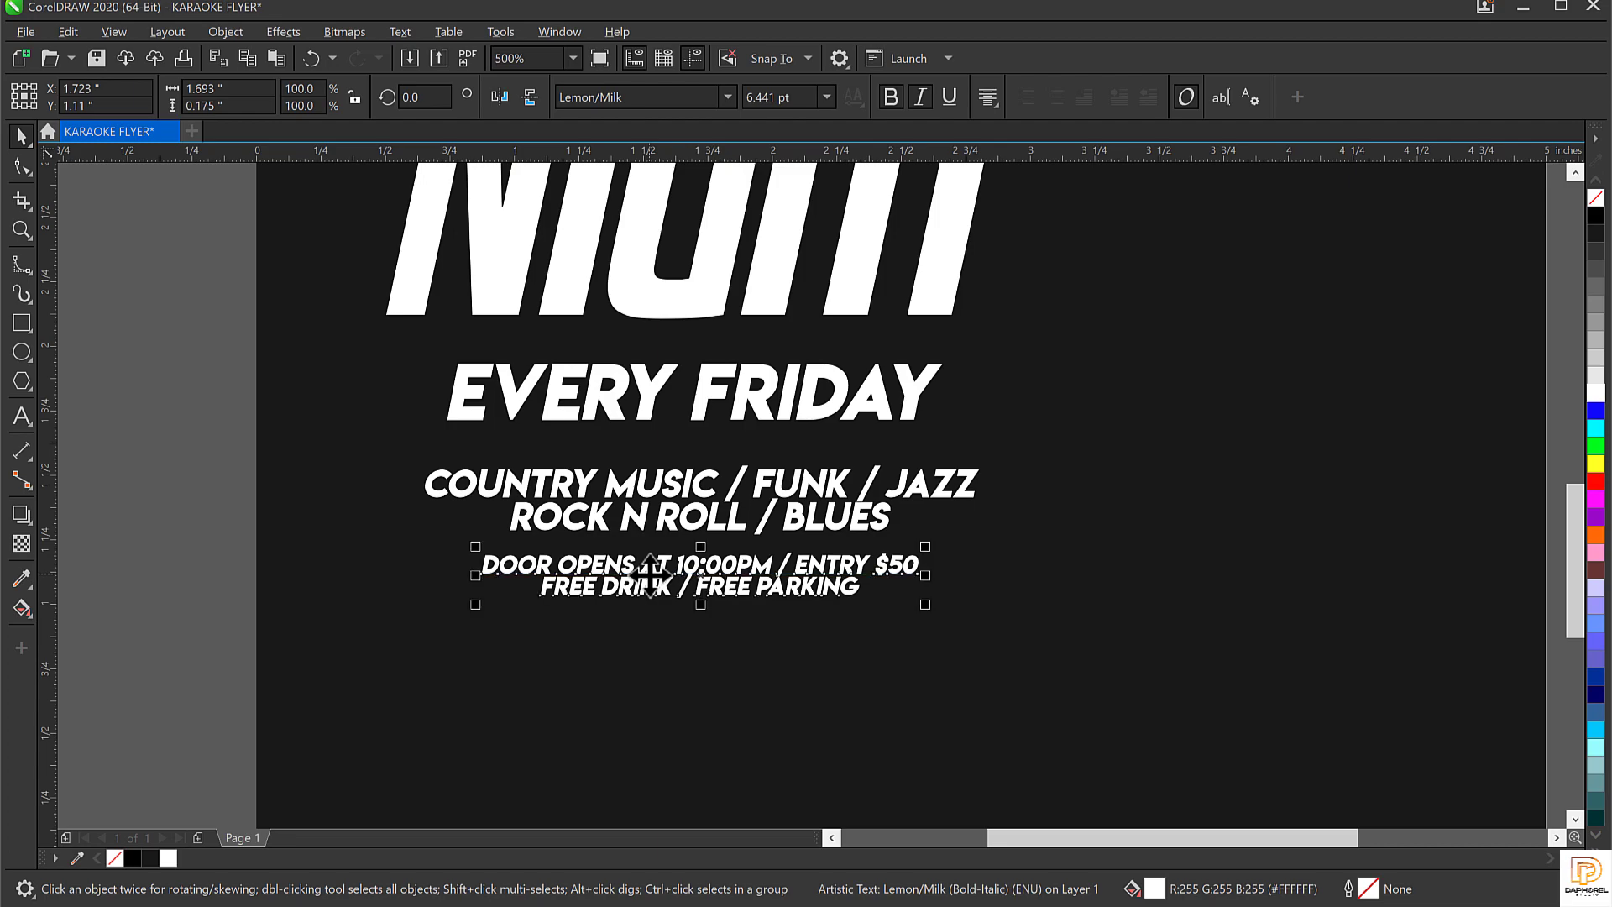
{"action": "left_click_drag", "start_coordinate": [651, 575], "coordinate": [669, 718]}
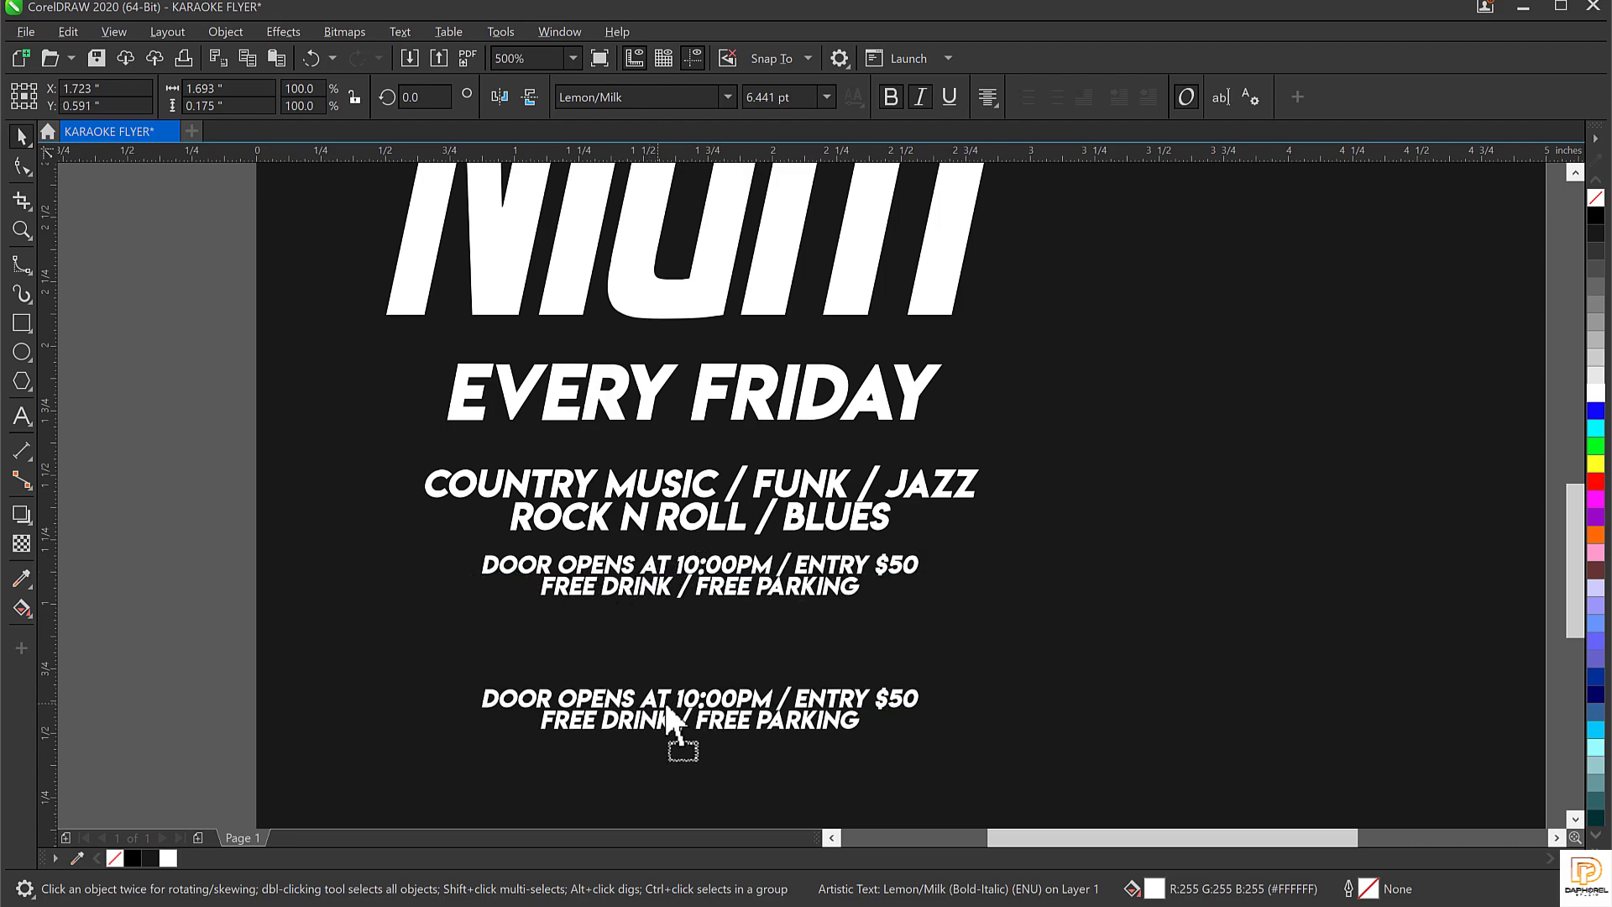
{"action": "double_click", "coordinate": [664, 711]}
{"action": "key", "text": "ctrl+a"}
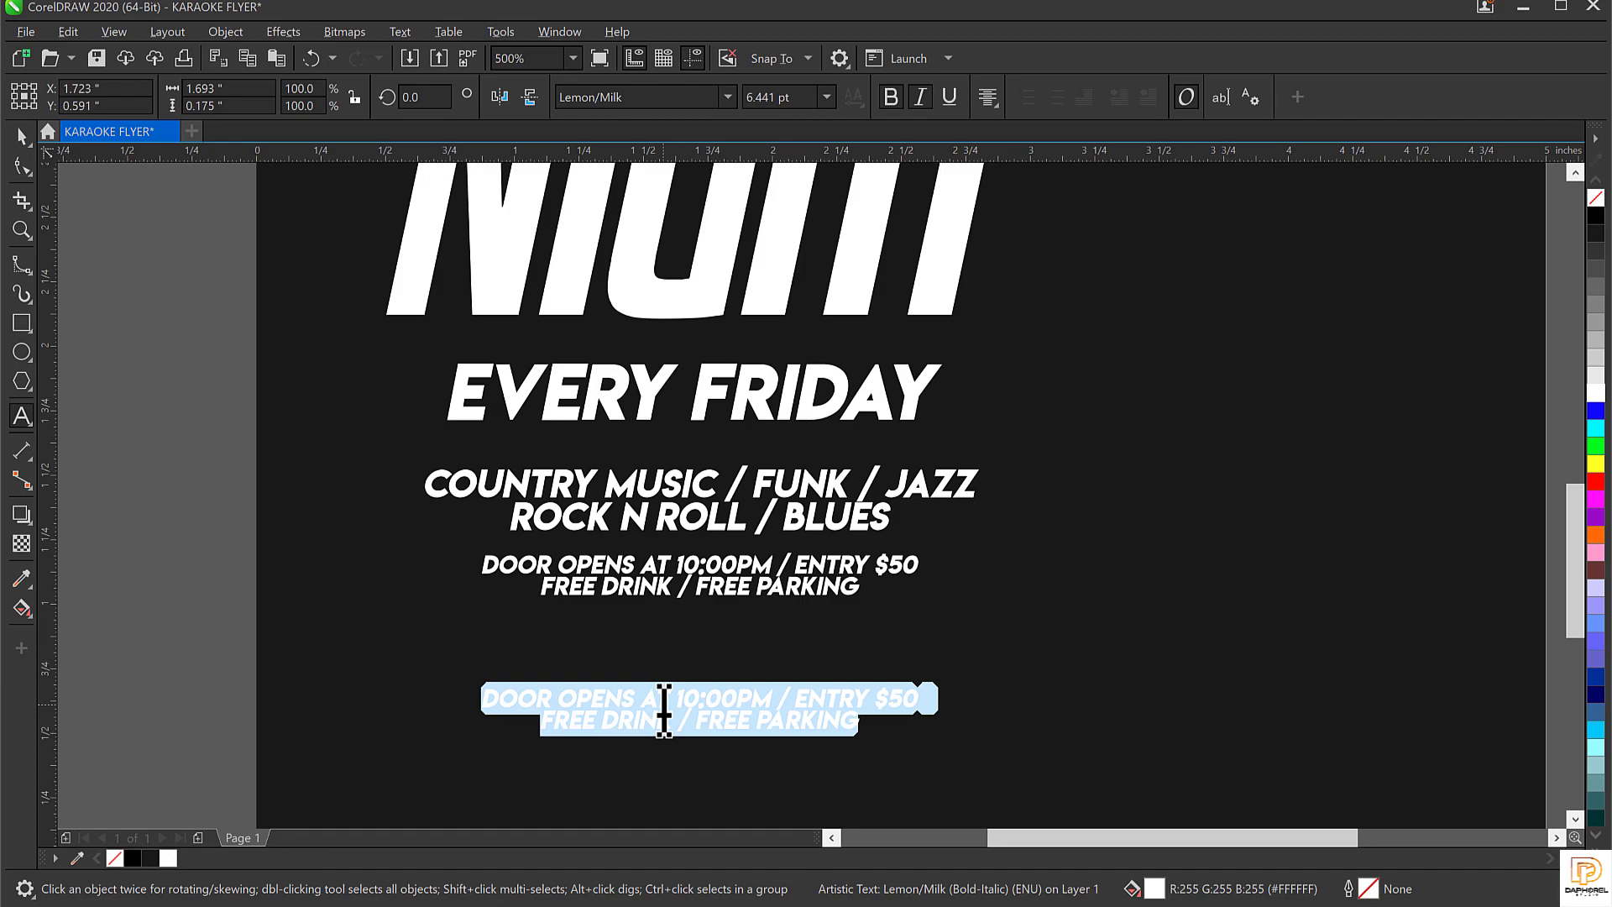
{"action": "type", "text": "STUDIO"}
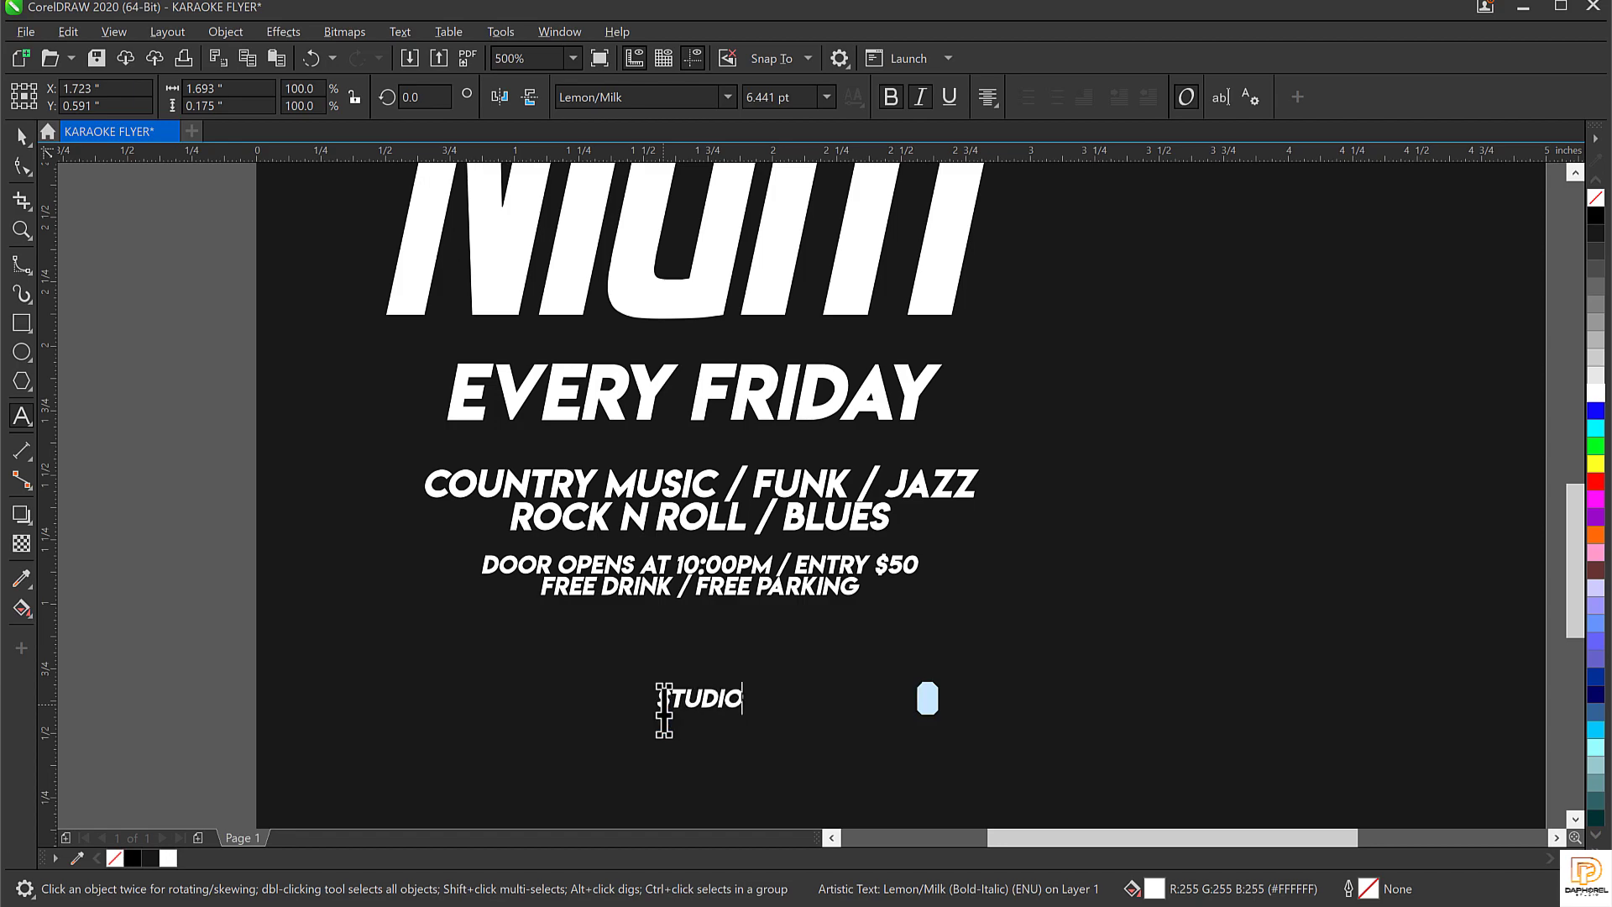
{"action": "type", "text": " ONE"}
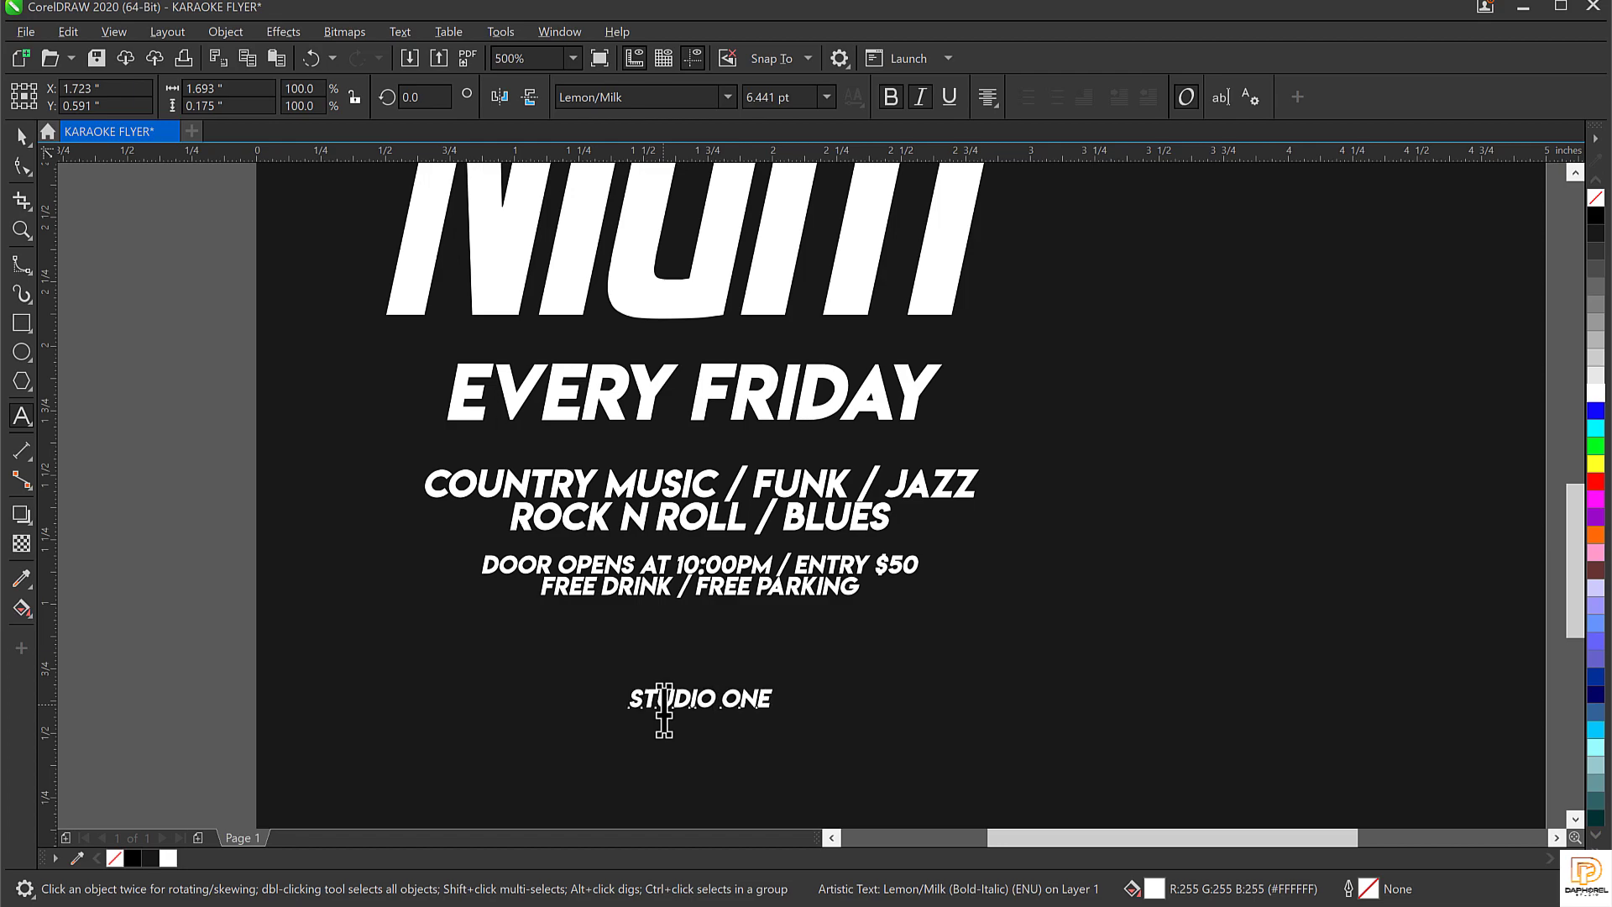
{"action": "key", "text": "ctrl+space"}
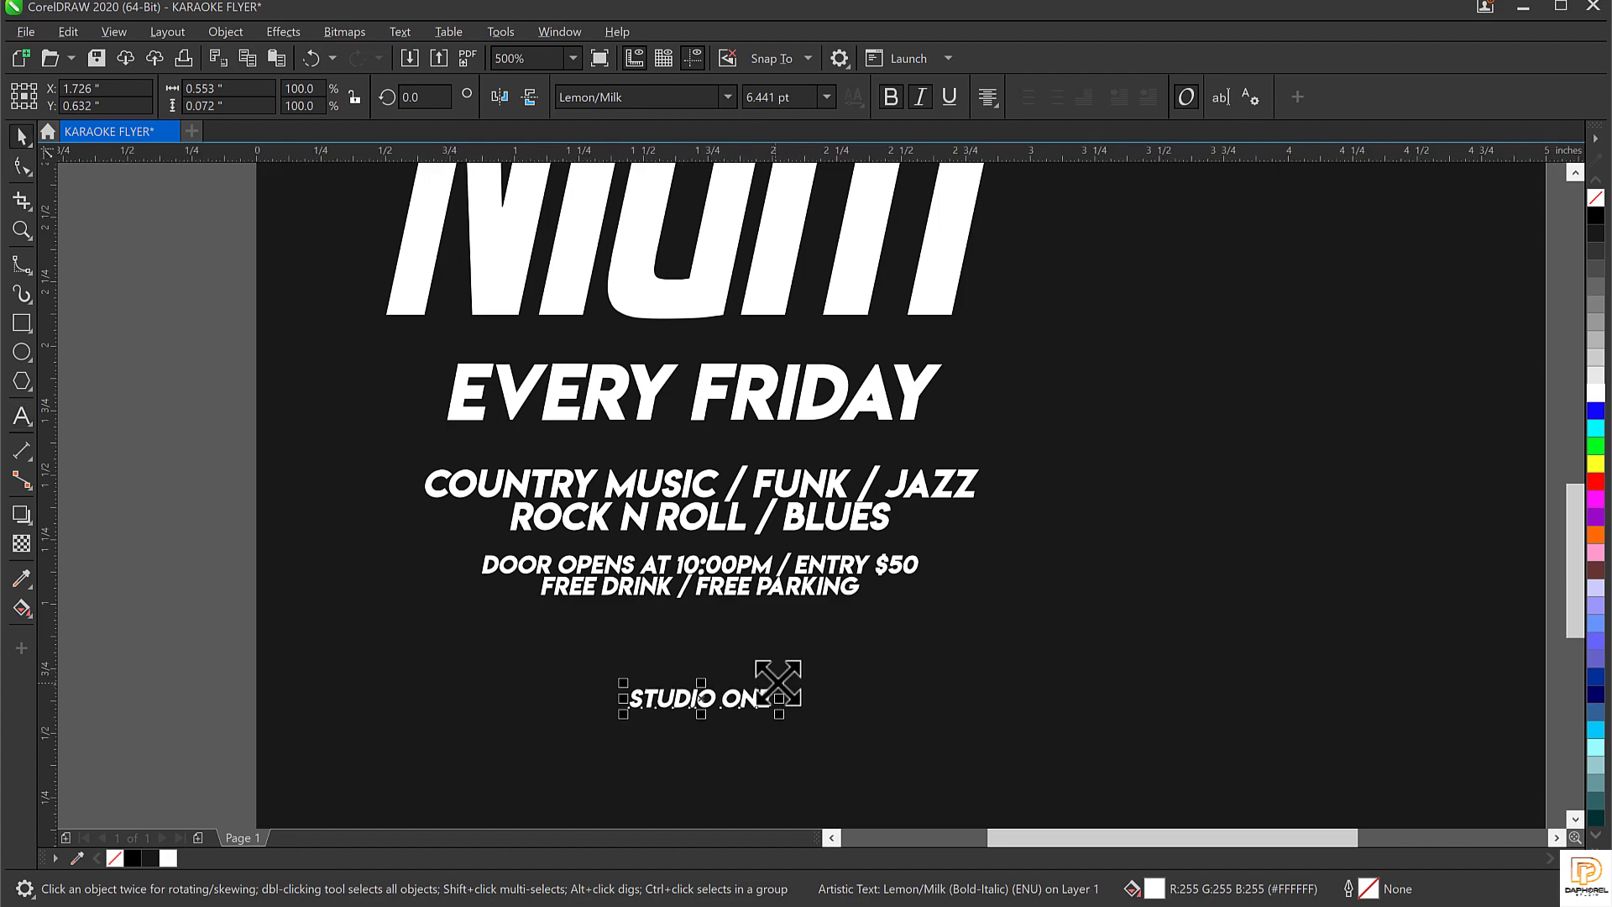
Enlarge the STUDIO ONE text to about 14.5 pt and centre it below the door and entry text
{"action": "left_click_drag", "start_coordinate": [779, 683], "coordinate": [924, 628]}
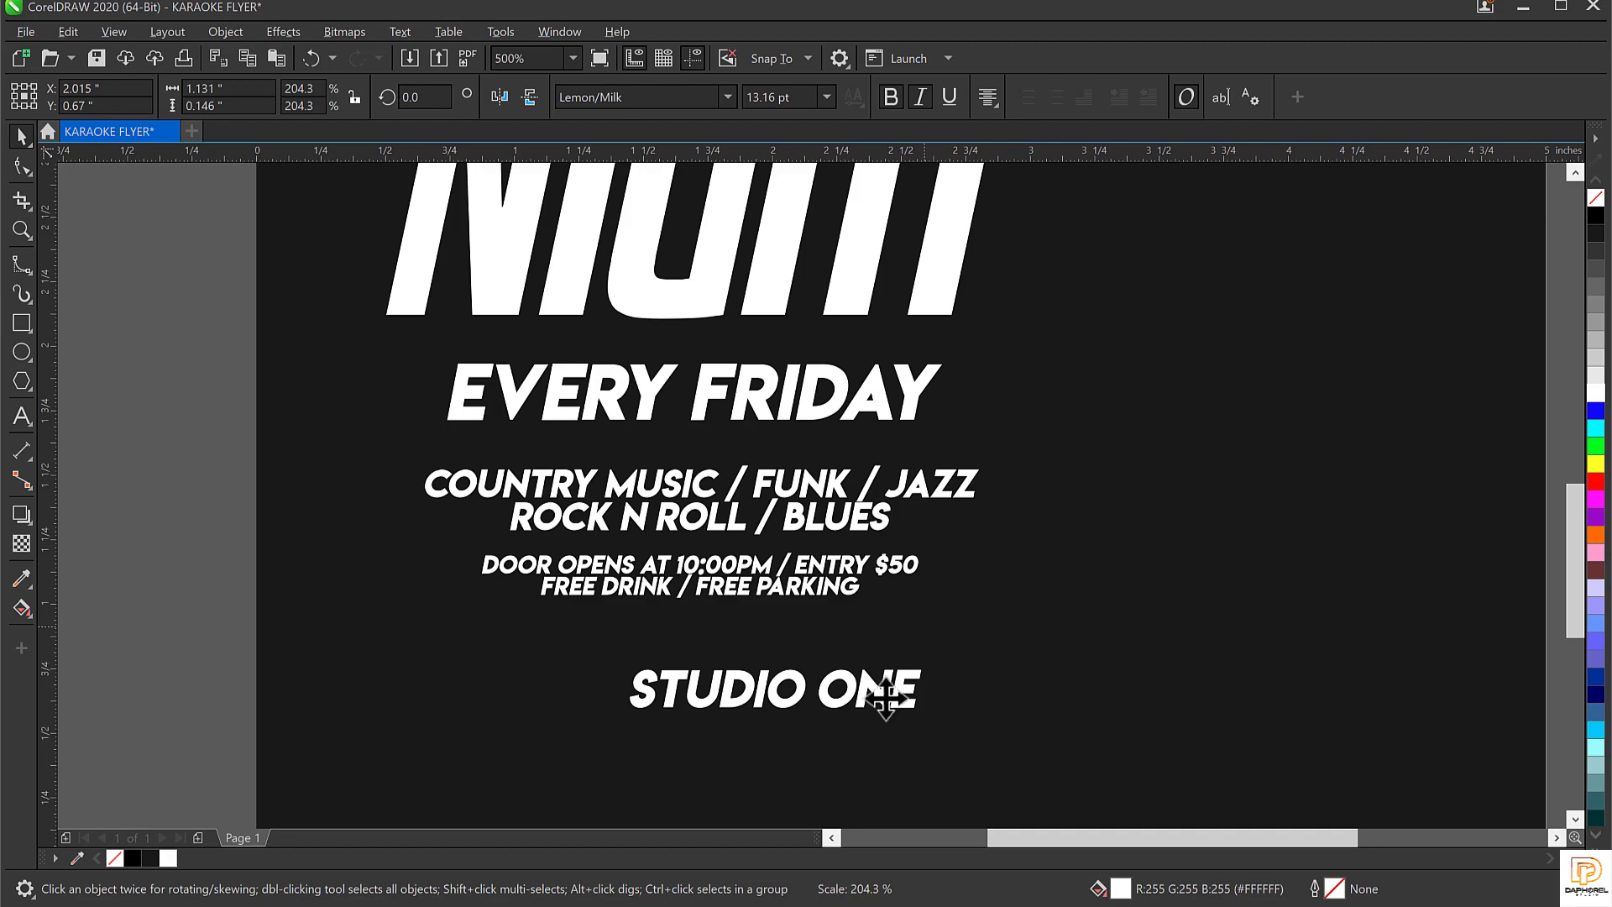
{"action": "left_click_drag", "start_coordinate": [854, 687], "coordinate": [856, 720]}
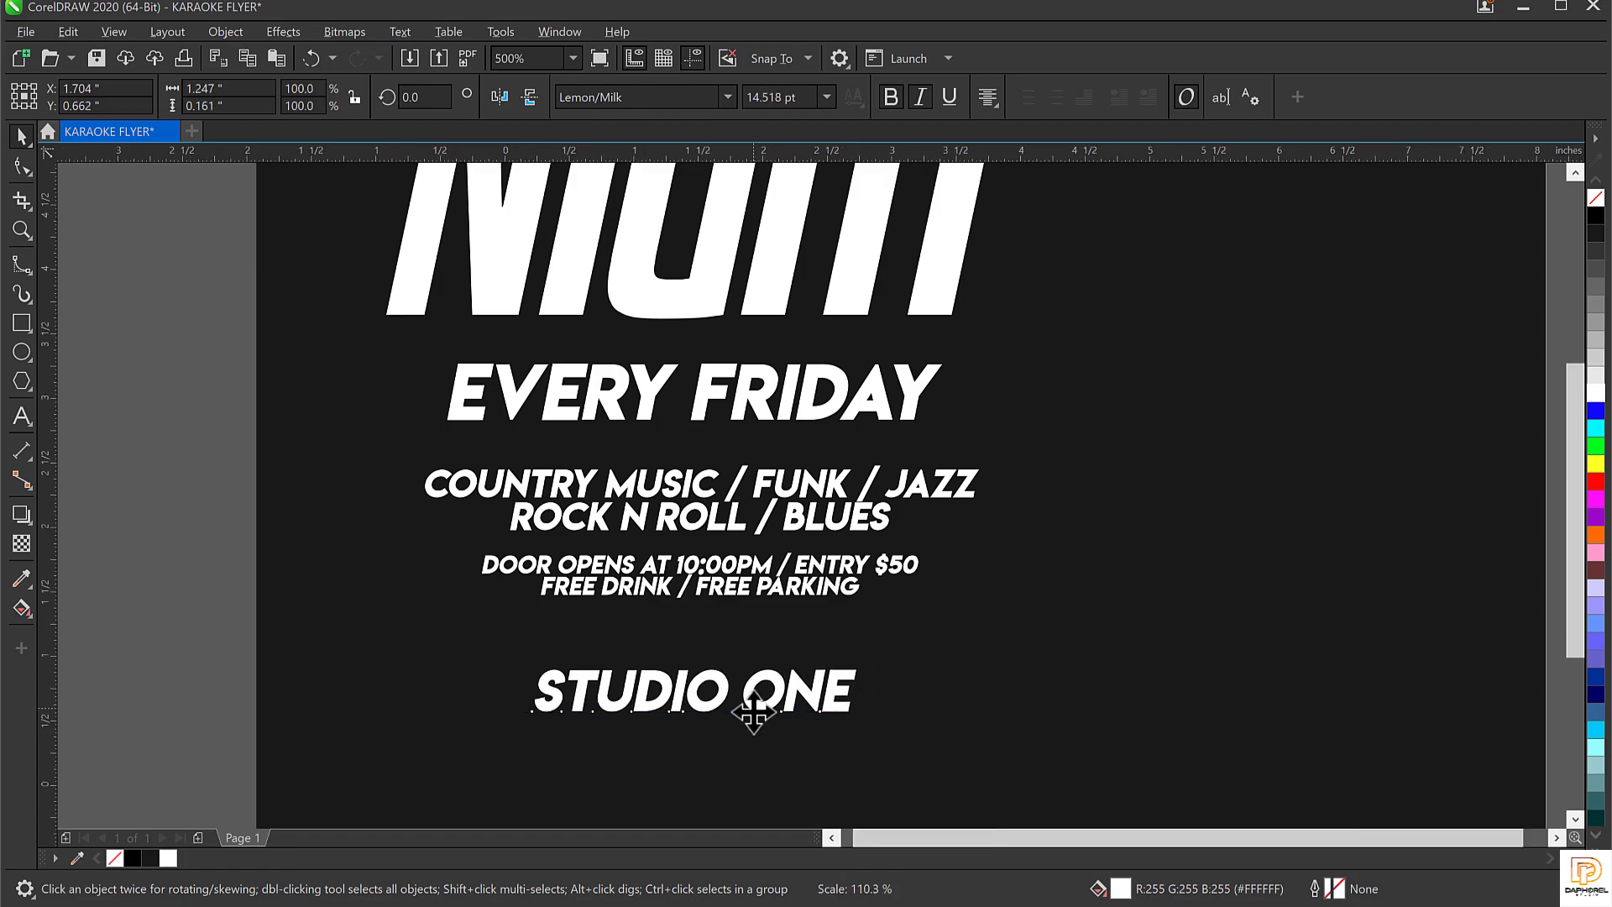
{"action": "scroll", "coordinate": [748, 708], "scroll_direction": "down", "scroll_amount": 2}
Copy the DAPHOREL STUDIO PRESENTS line to below STUDIO ONE at about 6.18 pt and remove the copy's bold
{"action": "left_click", "coordinate": [807, 233]}
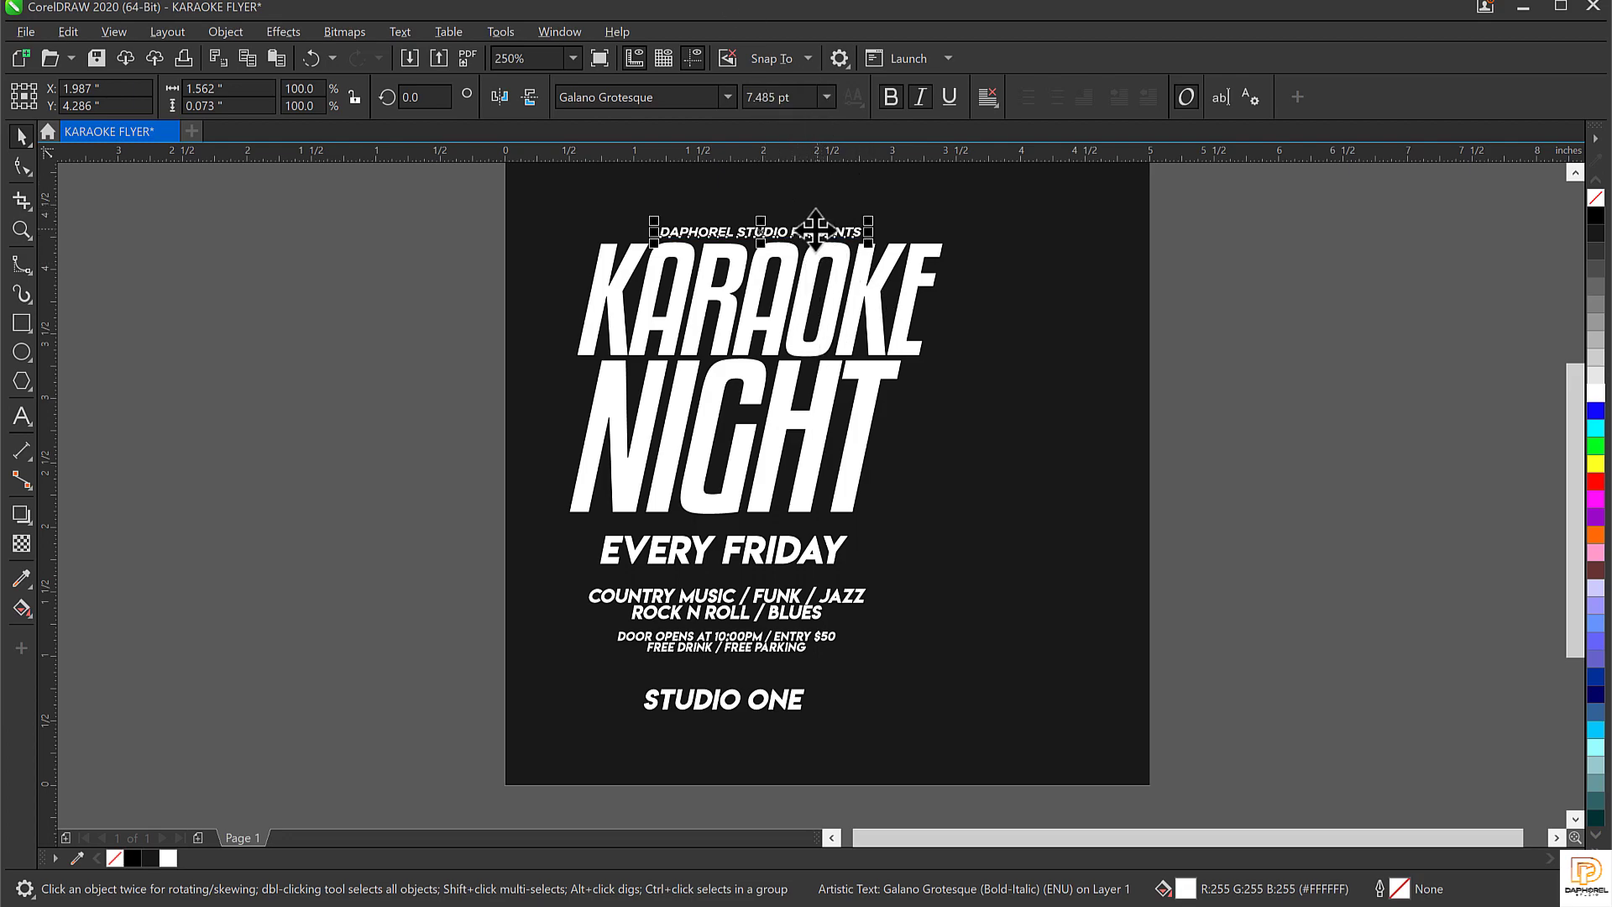
{"action": "left_click_drag", "start_coordinate": [822, 235], "coordinate": [835, 745]}
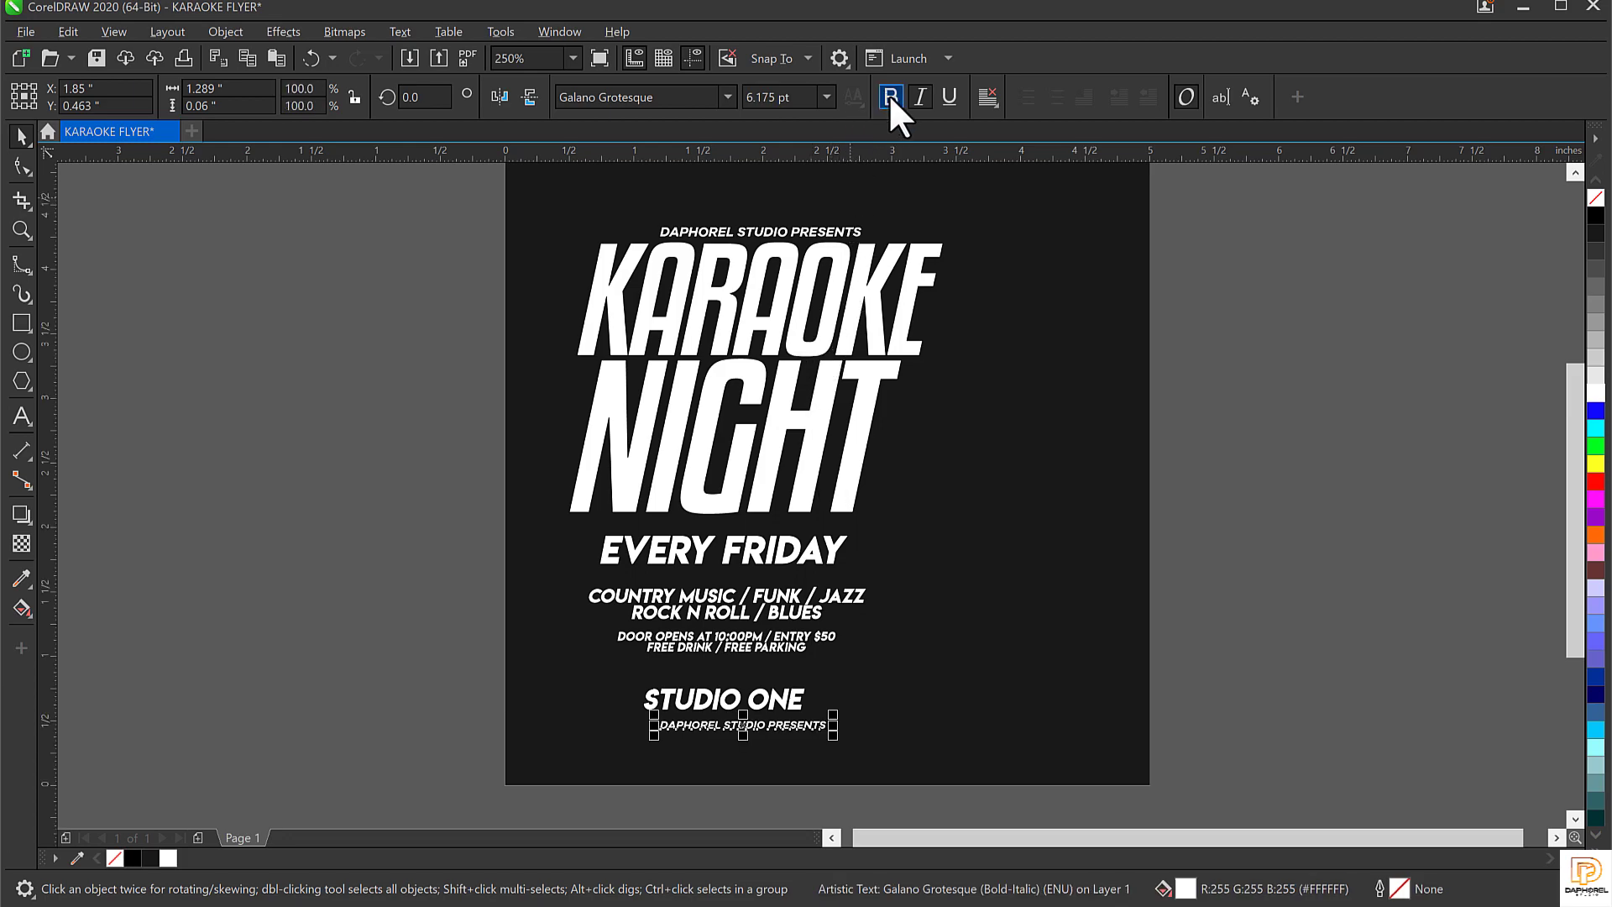
{"action": "key", "text": "ctrl+b"}
Replace the copied presenter line's wording with the venue's street address and move it up close beneath STUDIO ONE
{"action": "scroll", "coordinate": [758, 723], "scroll_direction": "up", "scroll_amount": 2}
{"action": "double_click", "coordinate": [758, 724]}
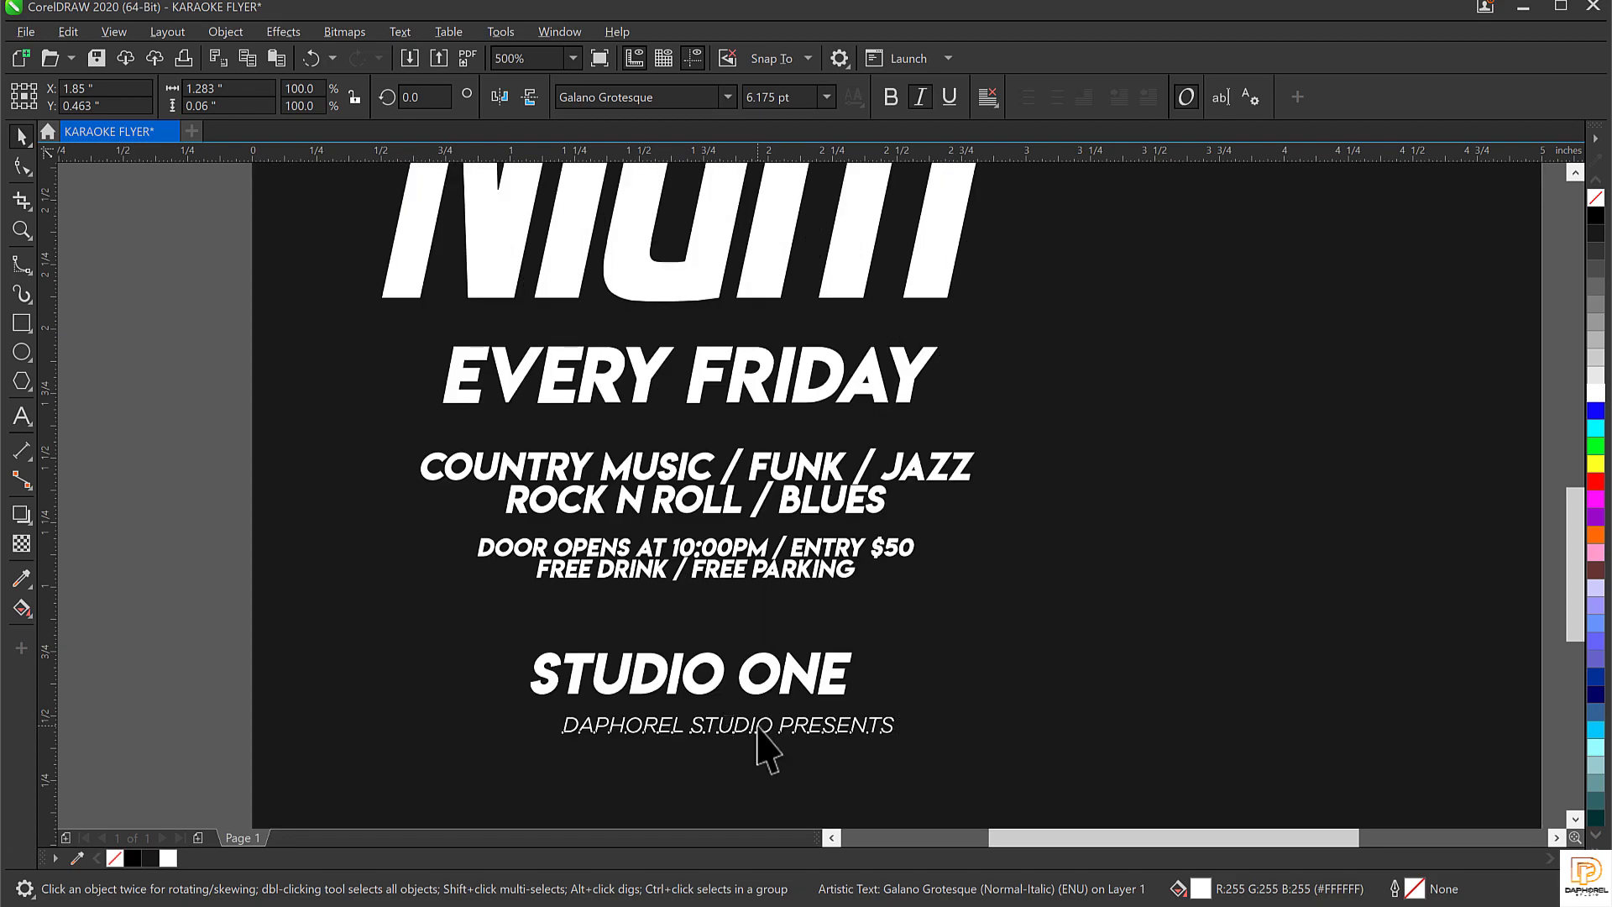
{"action": "key", "text": "ctrl+a"}
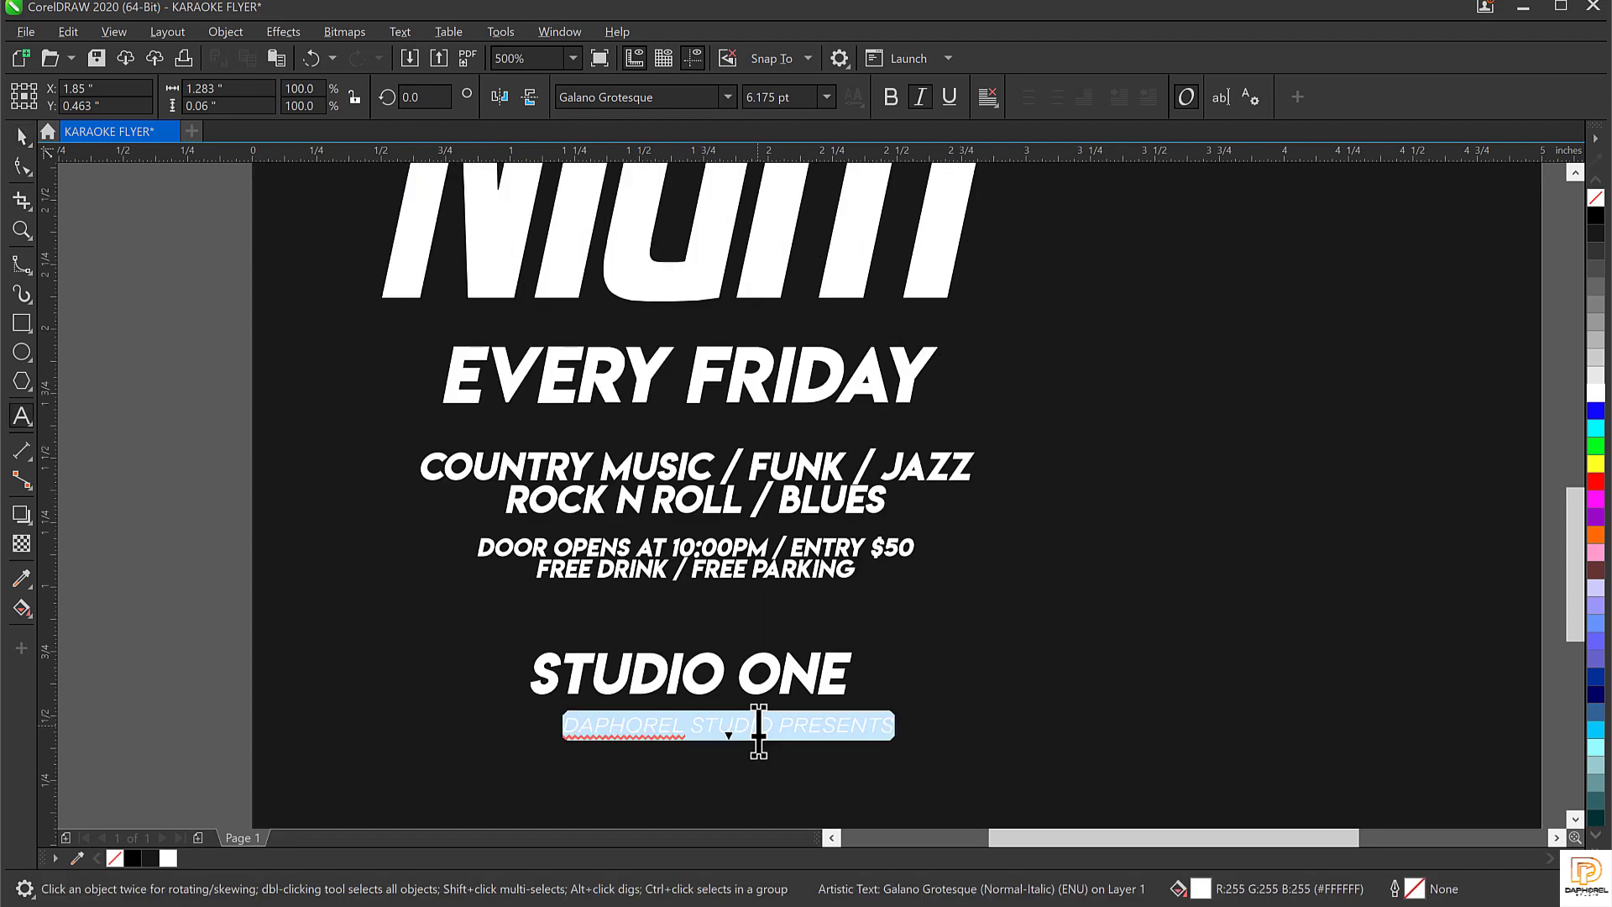
{"action": "type", "text": "7"}
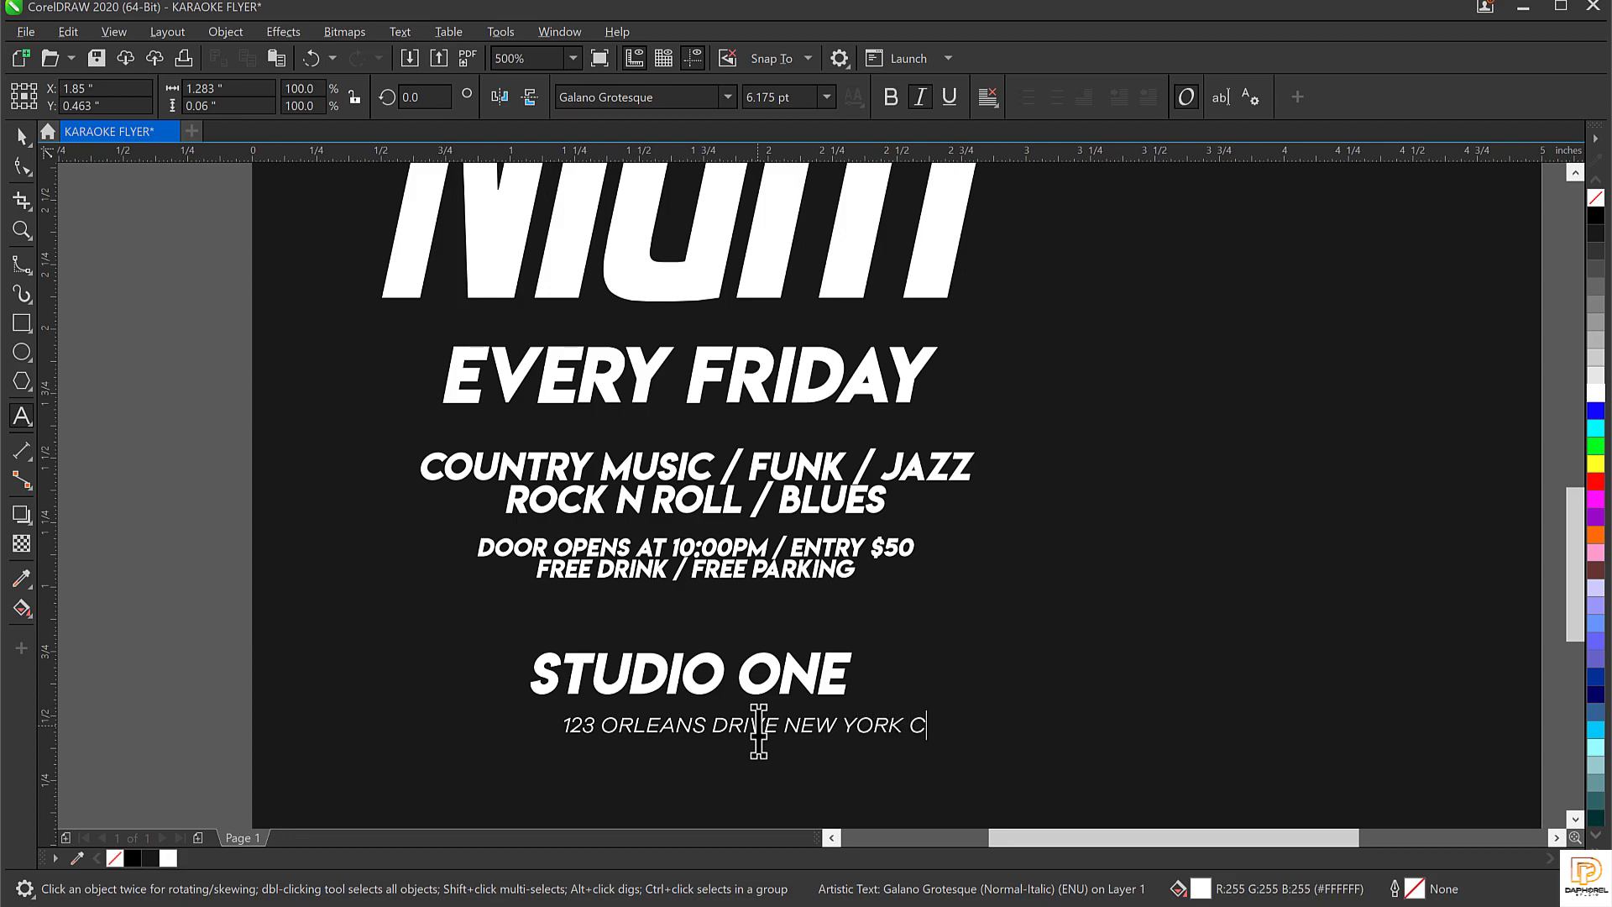
{"action": "key", "text": "ctrl+space"}
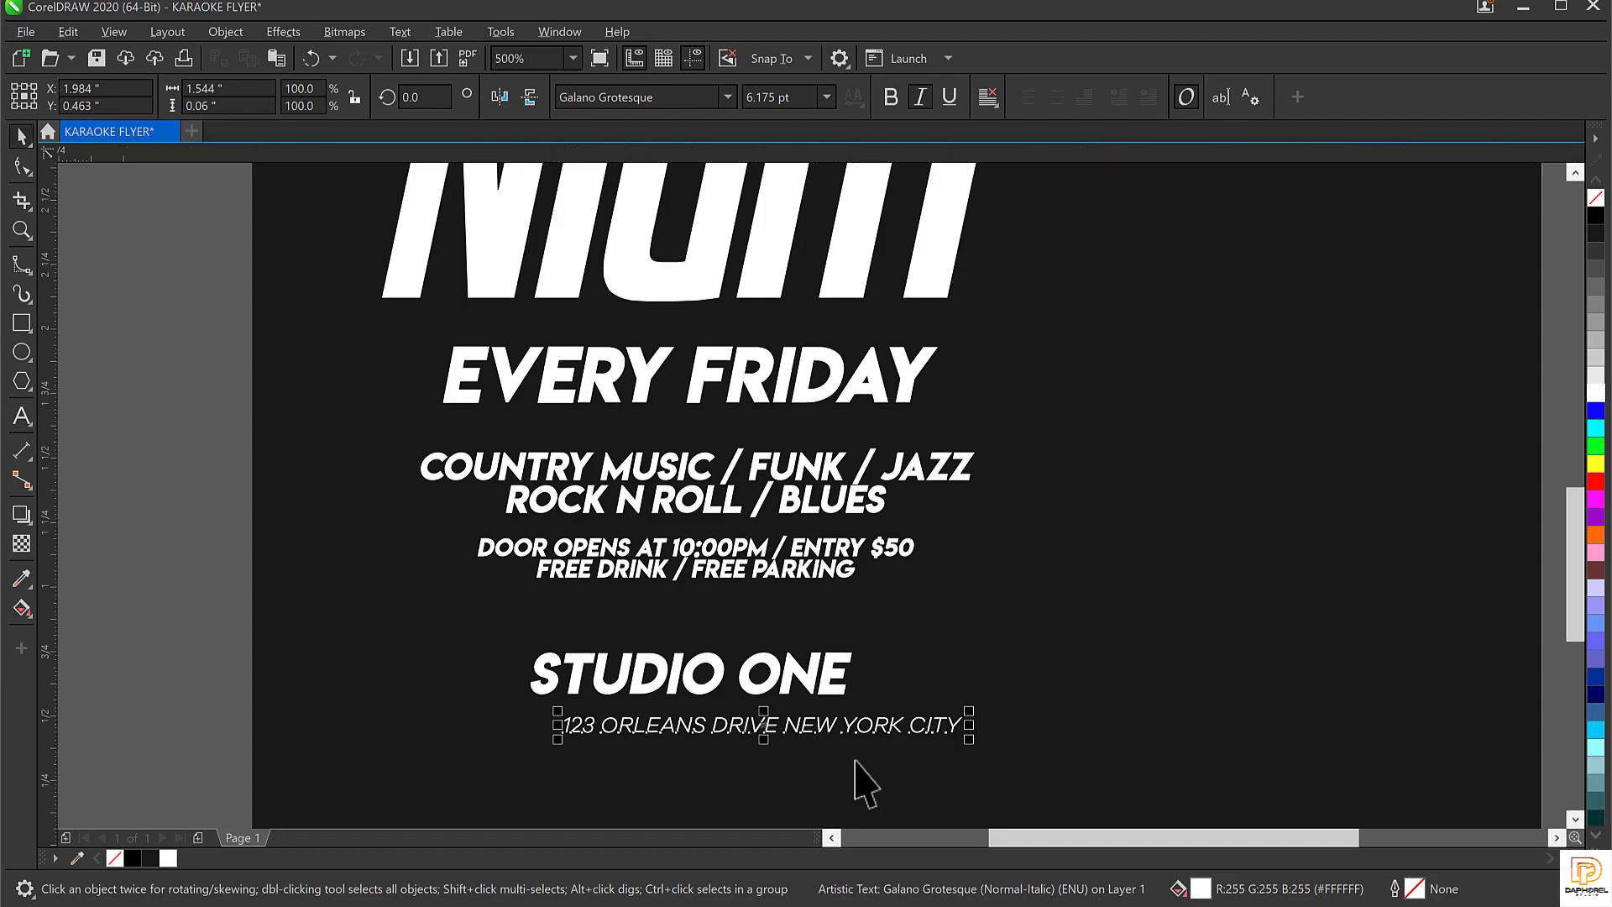
{"action": "left_click_drag", "start_coordinate": [876, 723], "coordinate": [817, 707]}
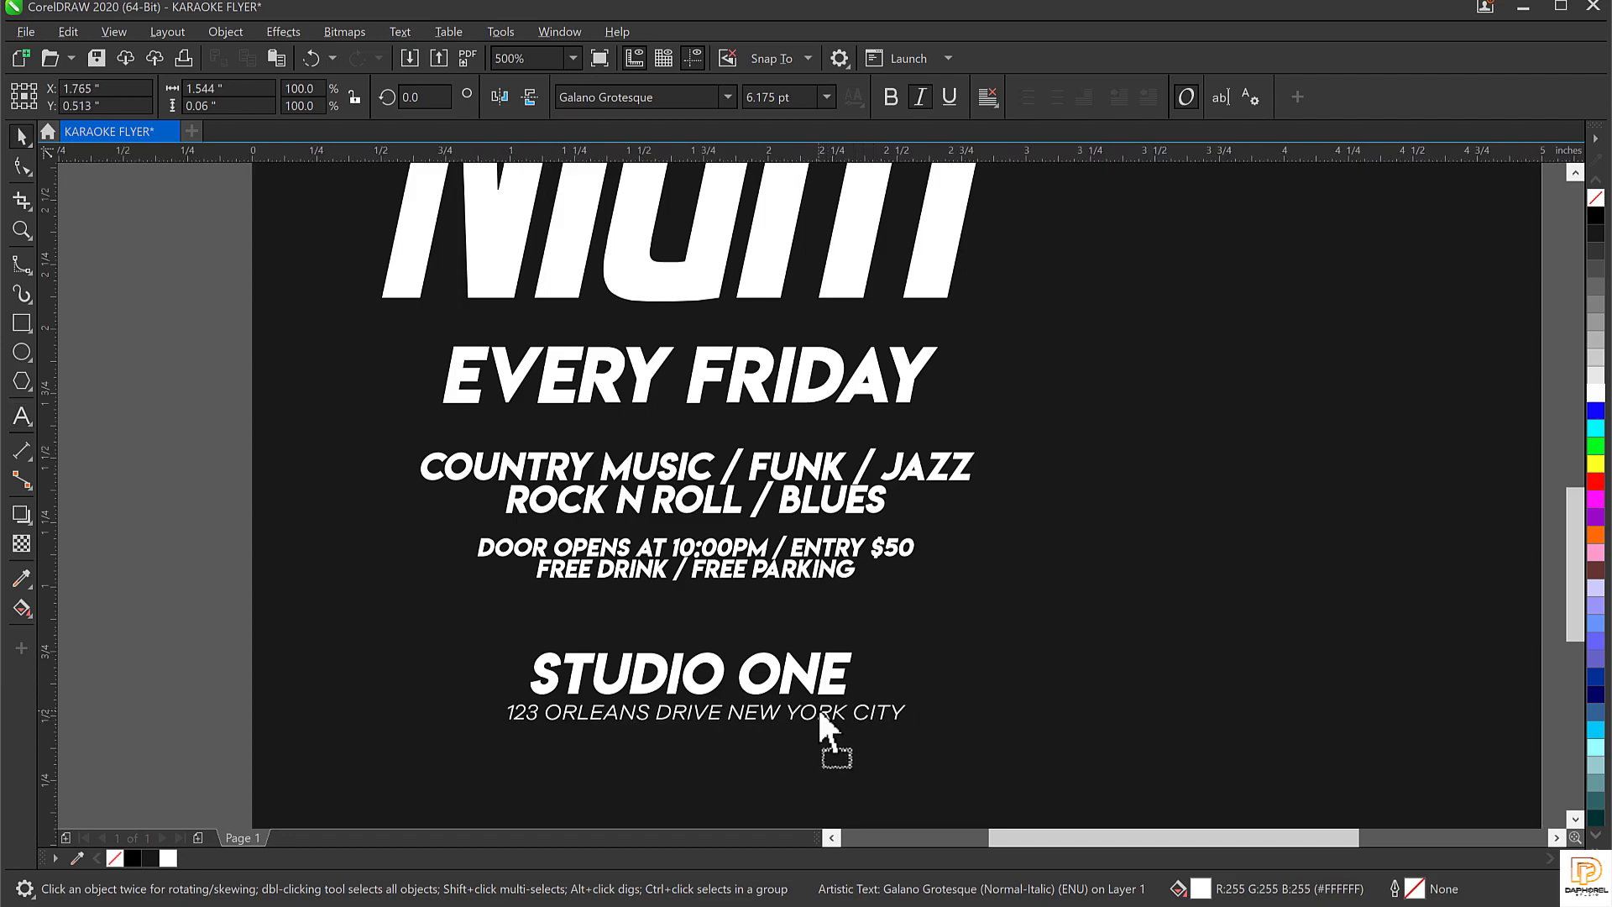
Reduce the street address line to 5 pt and centre it beneath STUDIO ONE
{"action": "left_click_drag", "start_coordinate": [916, 730], "coordinate": [894, 732]}
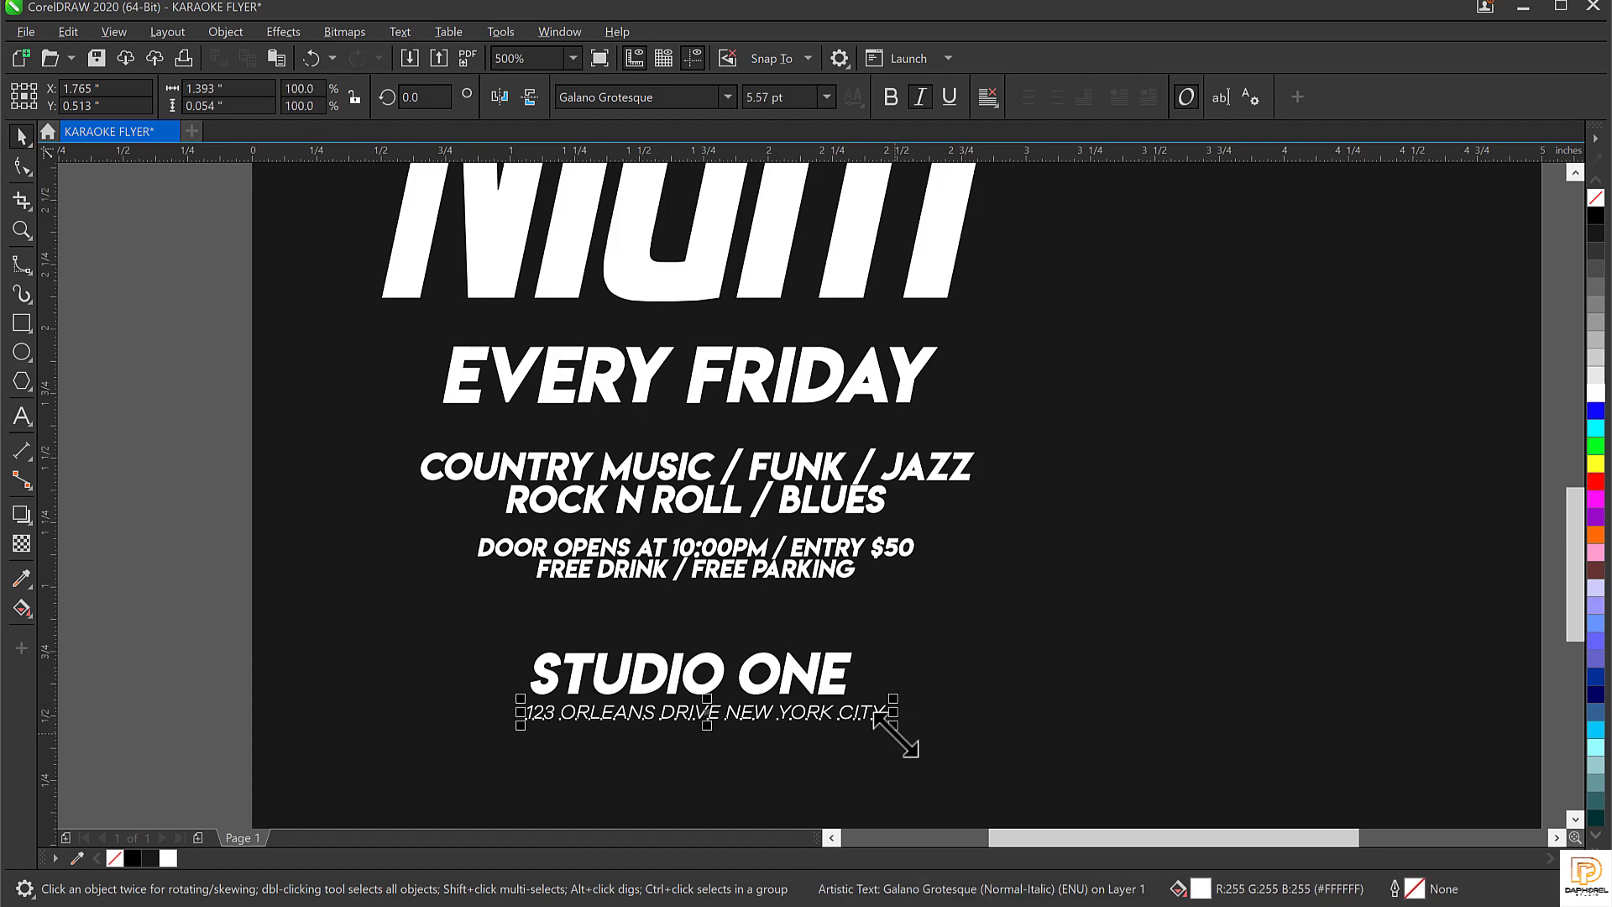
{"action": "left_click", "coordinate": [899, 732]}
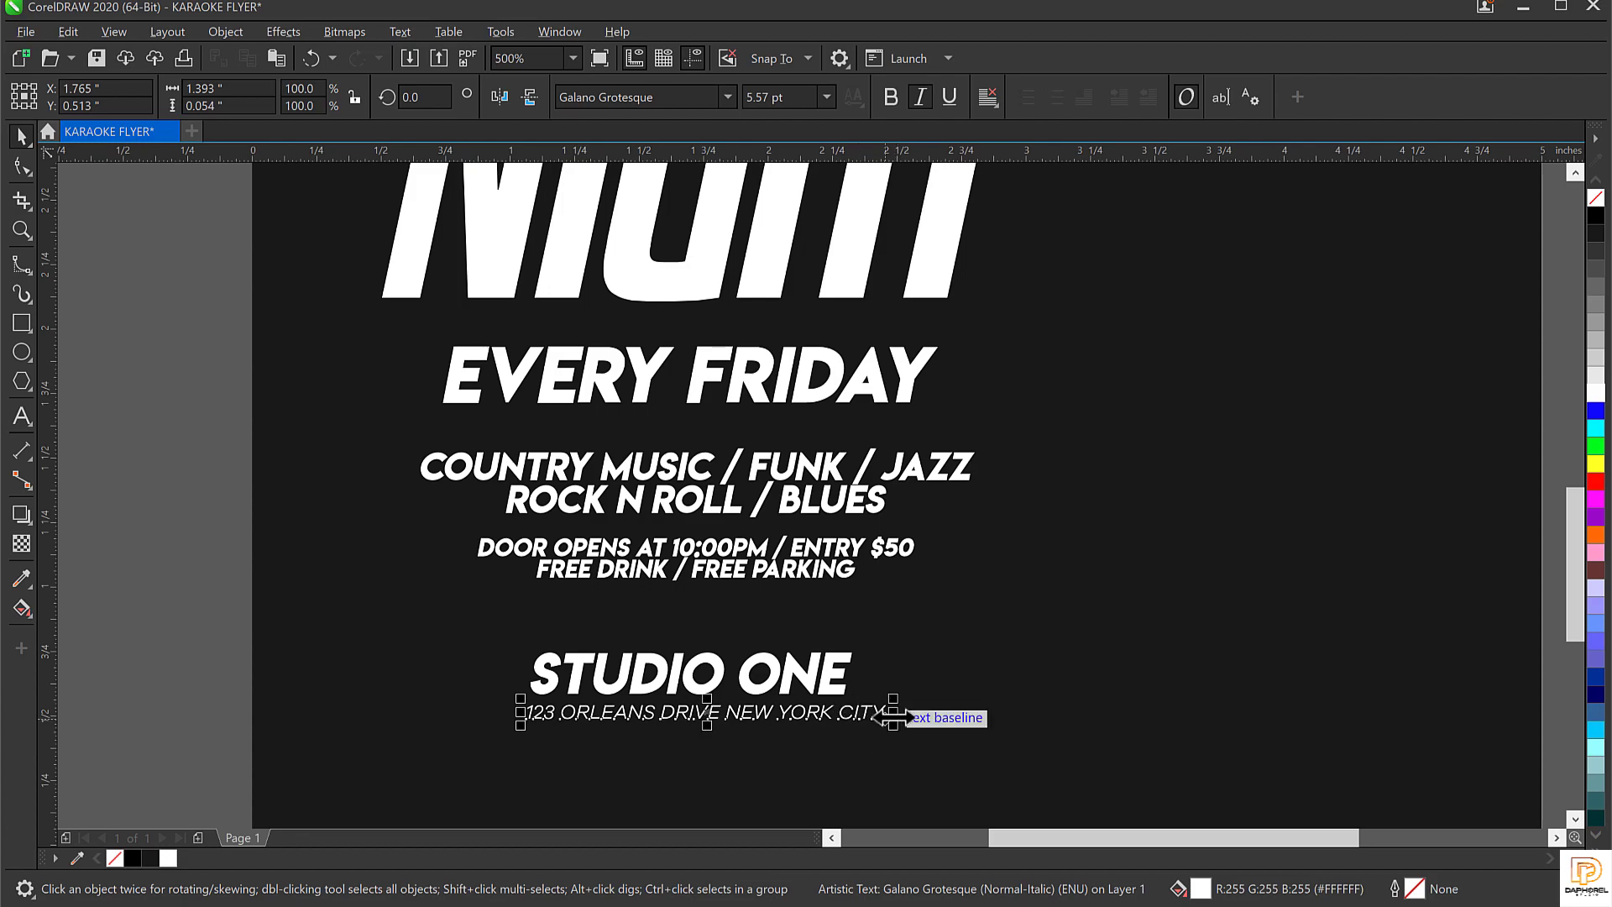
{"action": "left_click_drag", "start_coordinate": [893, 716], "coordinate": [796, 713]}
{"action": "key", "text": "ctrl+z"}
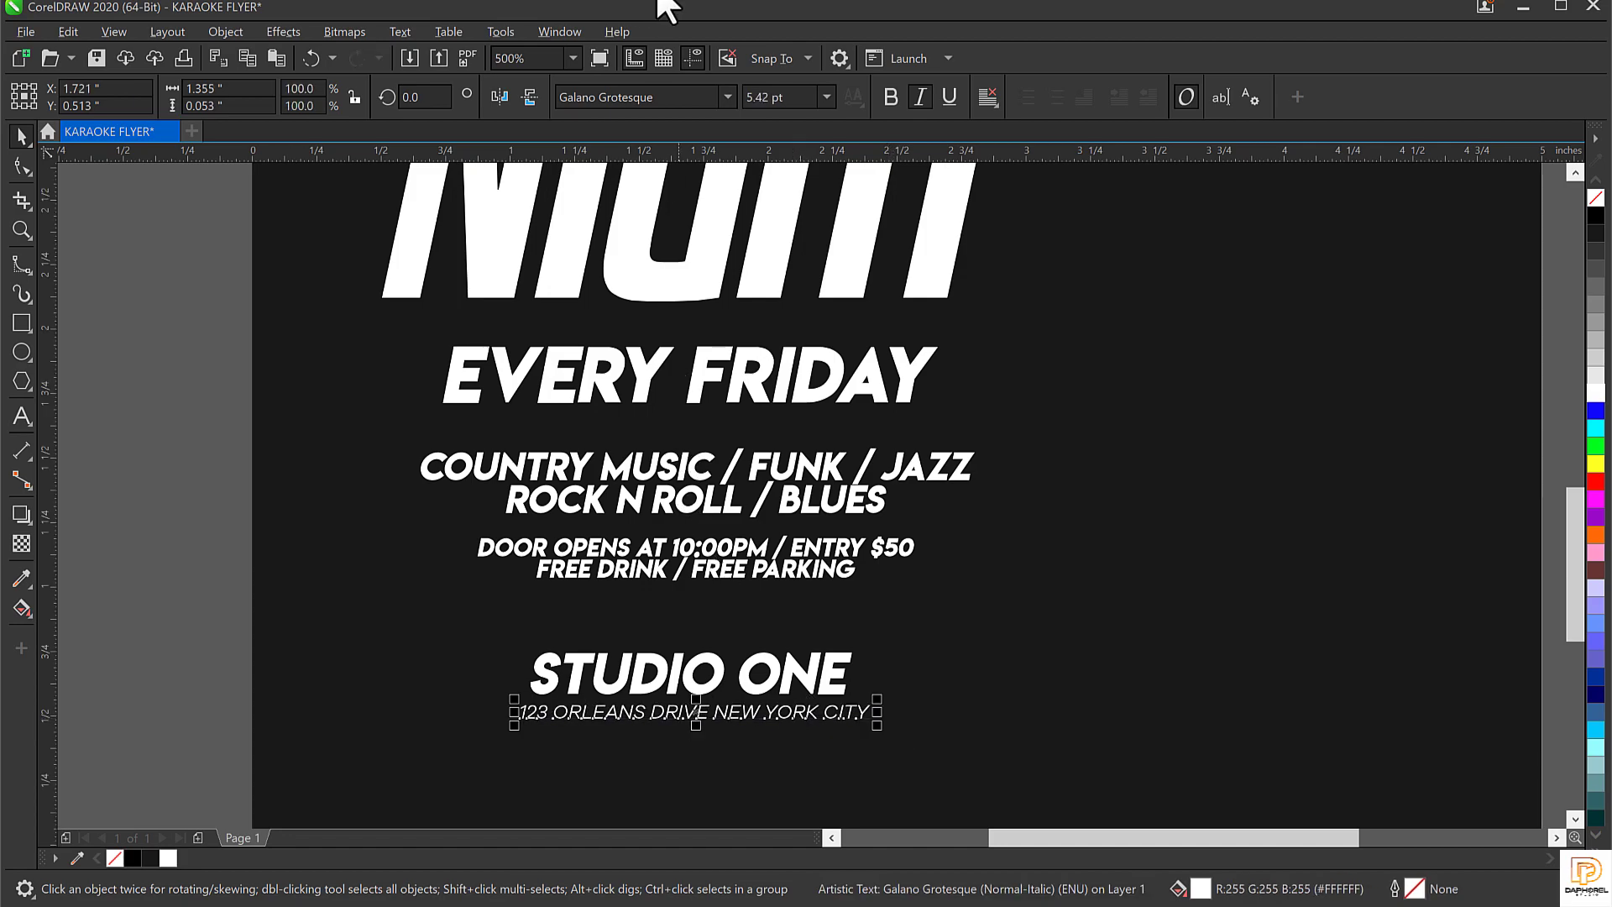
{"action": "left_click", "coordinate": [799, 98]}
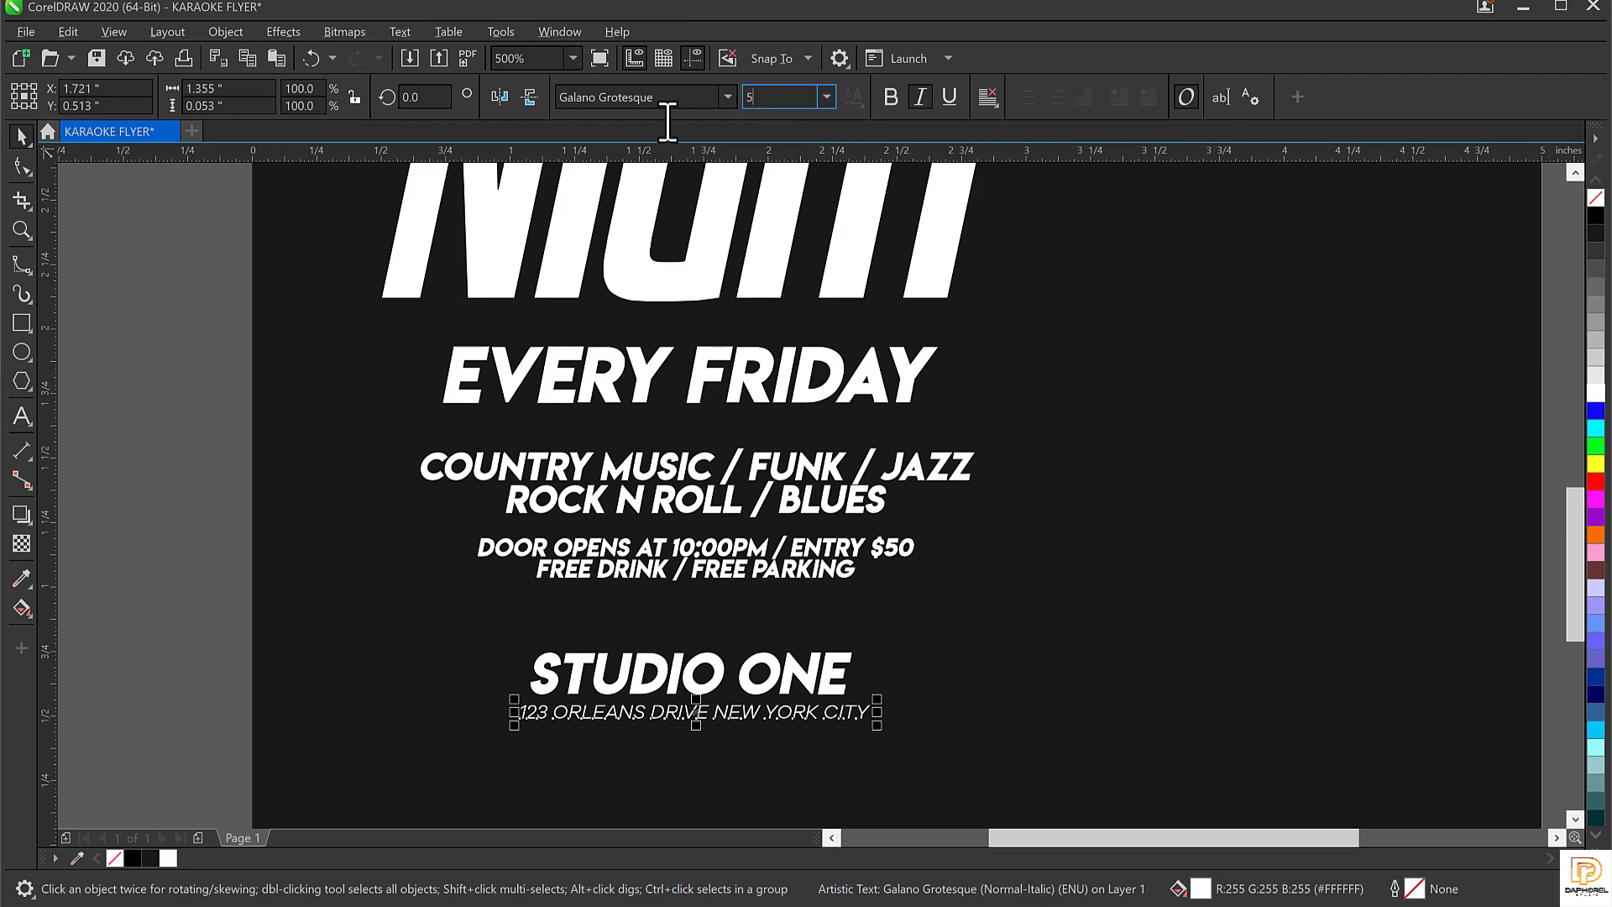
{"action": "type", "text": "5"}
{"action": "key", "text": "Return"}
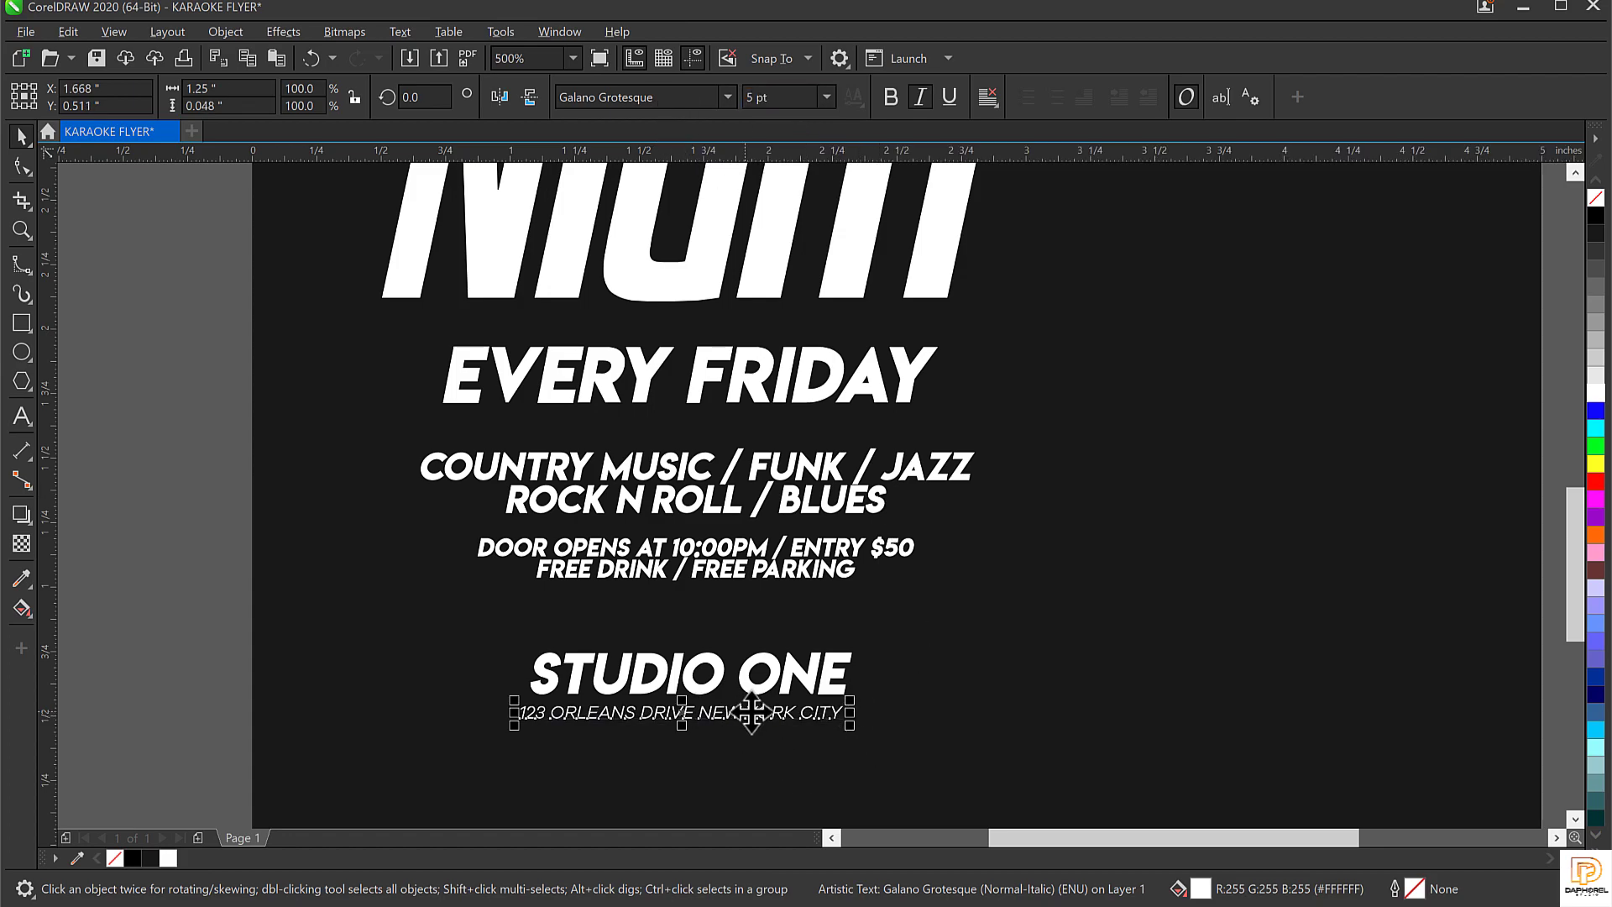
{"action": "left_click_drag", "start_coordinate": [752, 712], "coordinate": [759, 712]}
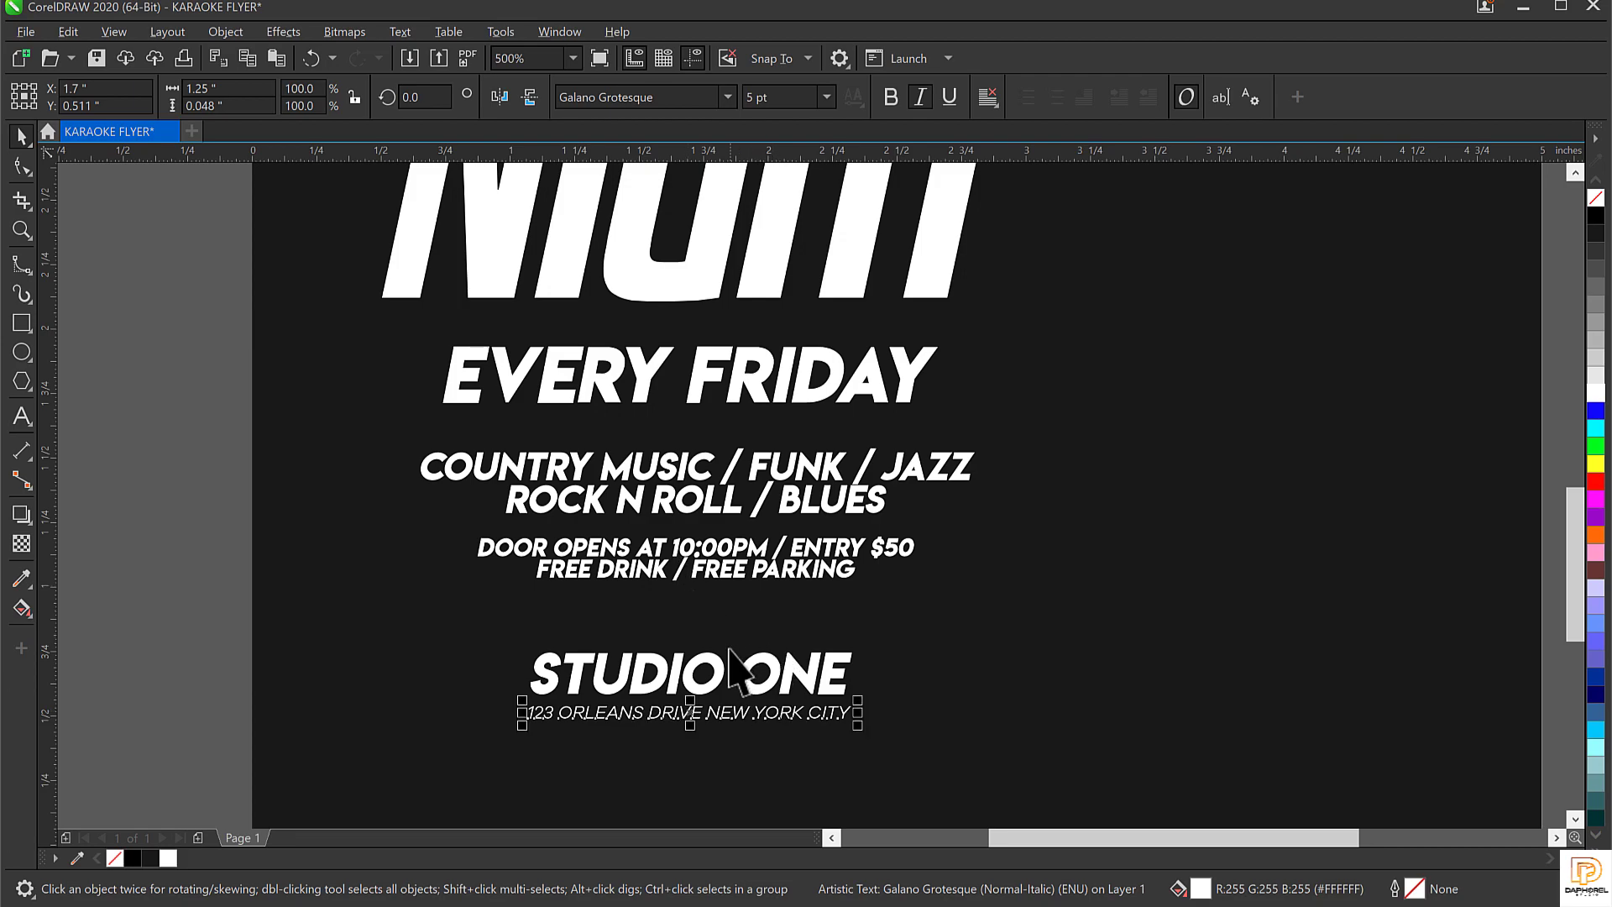
{"action": "scroll", "coordinate": [730, 672], "scroll_direction": "down", "scroll_amount": 2}
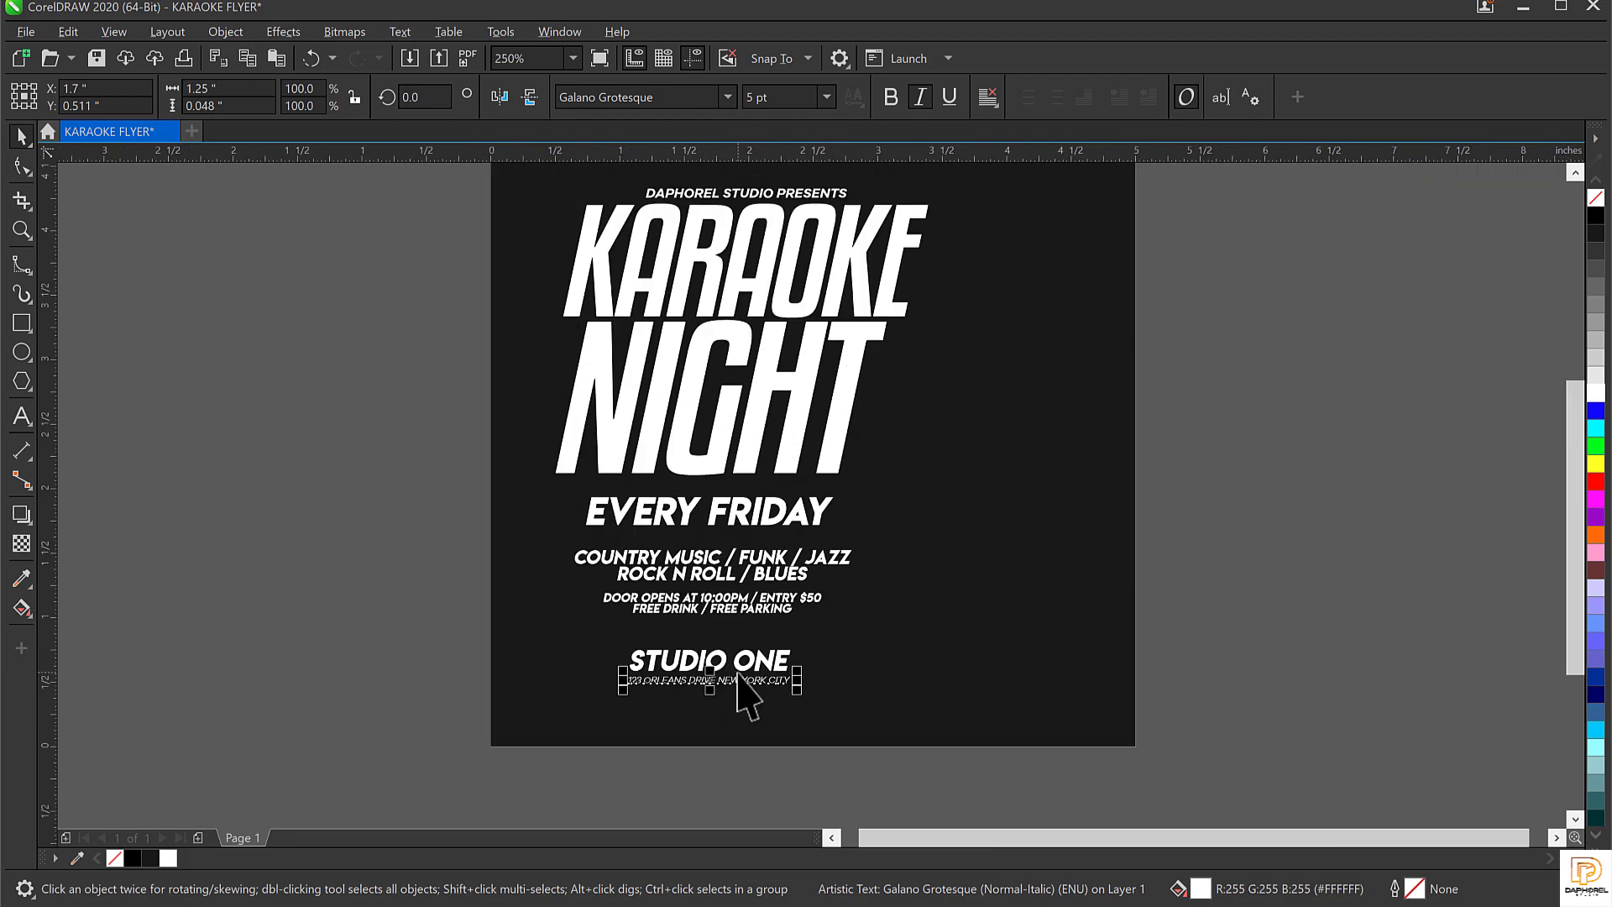
{"action": "key", "text": "shift+F4"}
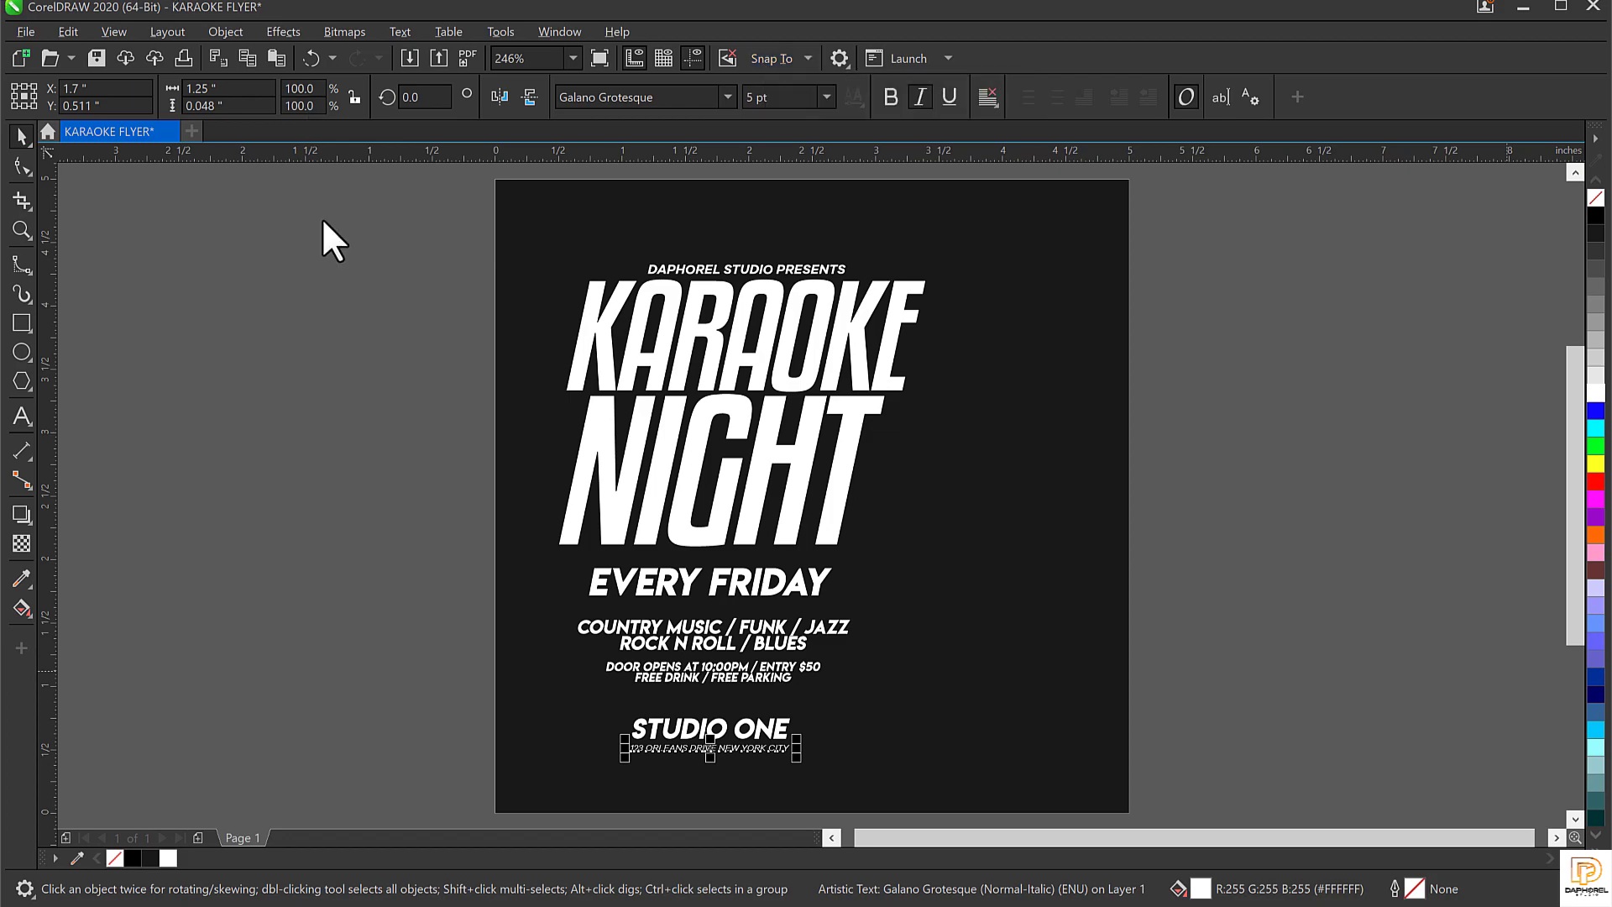
Bring the BRUSH file from the RESOURCE FILE folder into the flyer document and place it on the empty workspace left of the page
{"action": "left_click", "coordinate": [572, 228]}
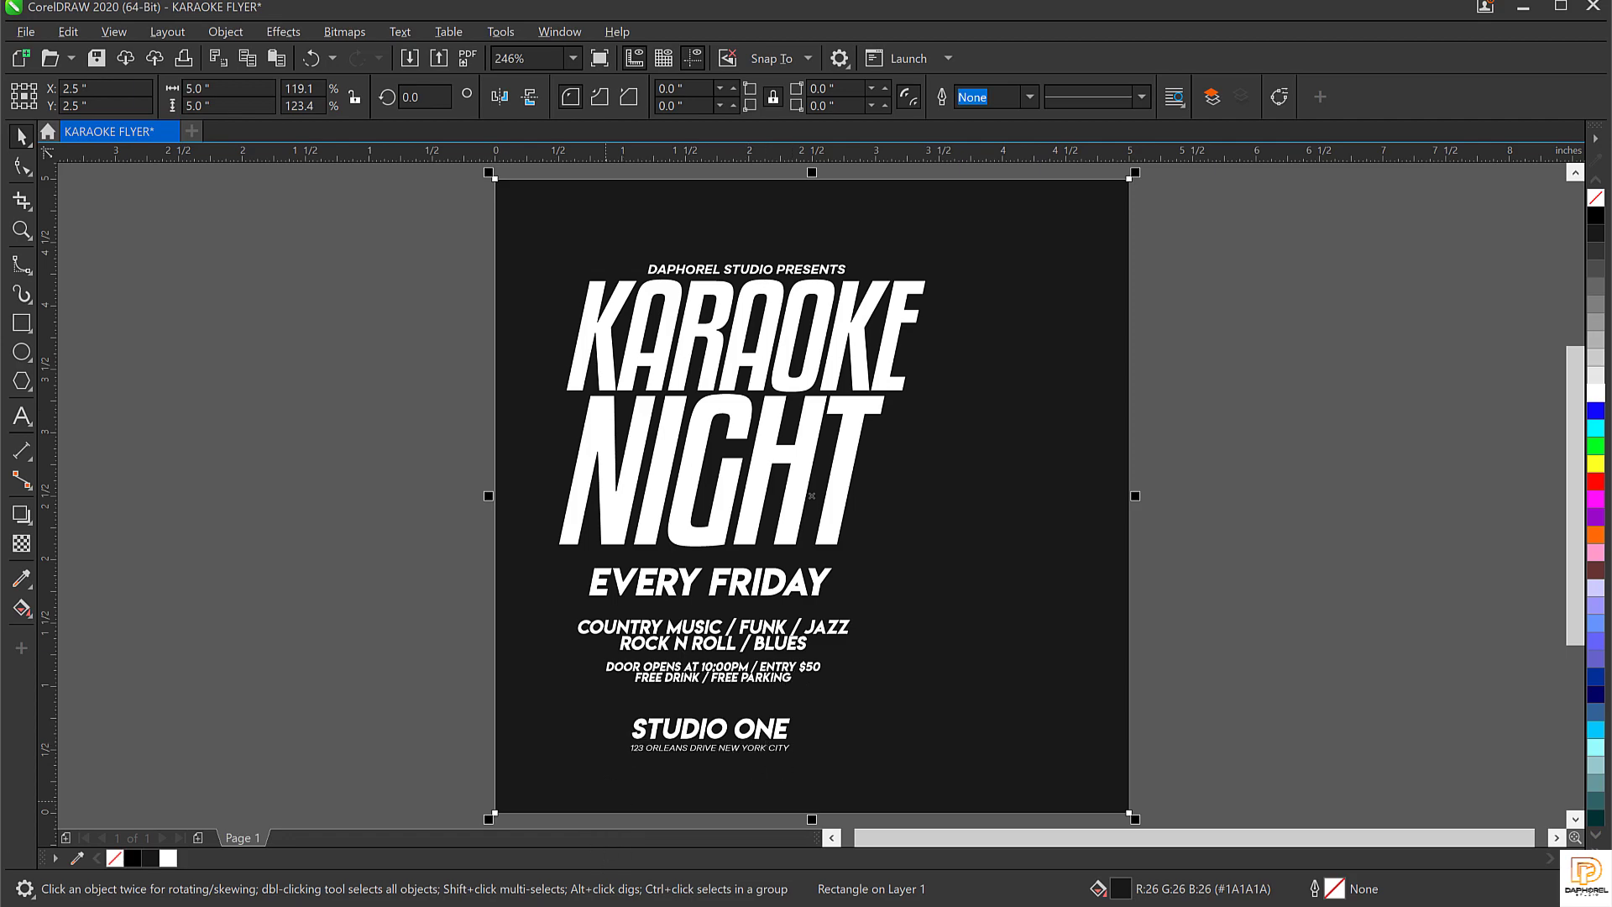
{"action": "mouse_move", "coordinate": [686, 906]}
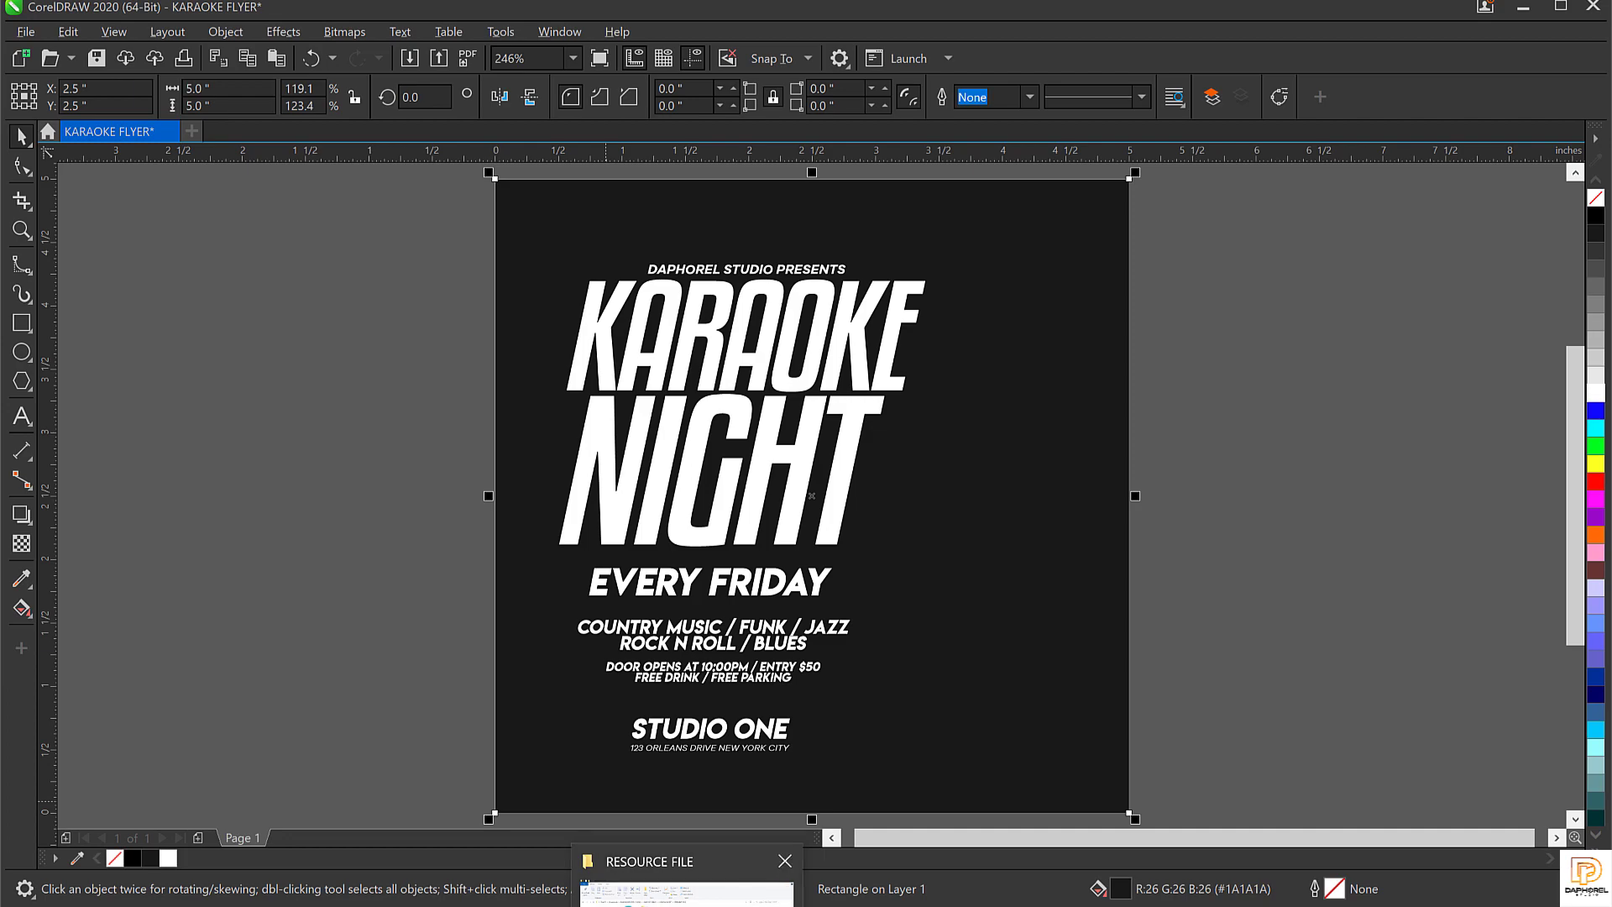
{"action": "left_click", "coordinate": [771, 899]}
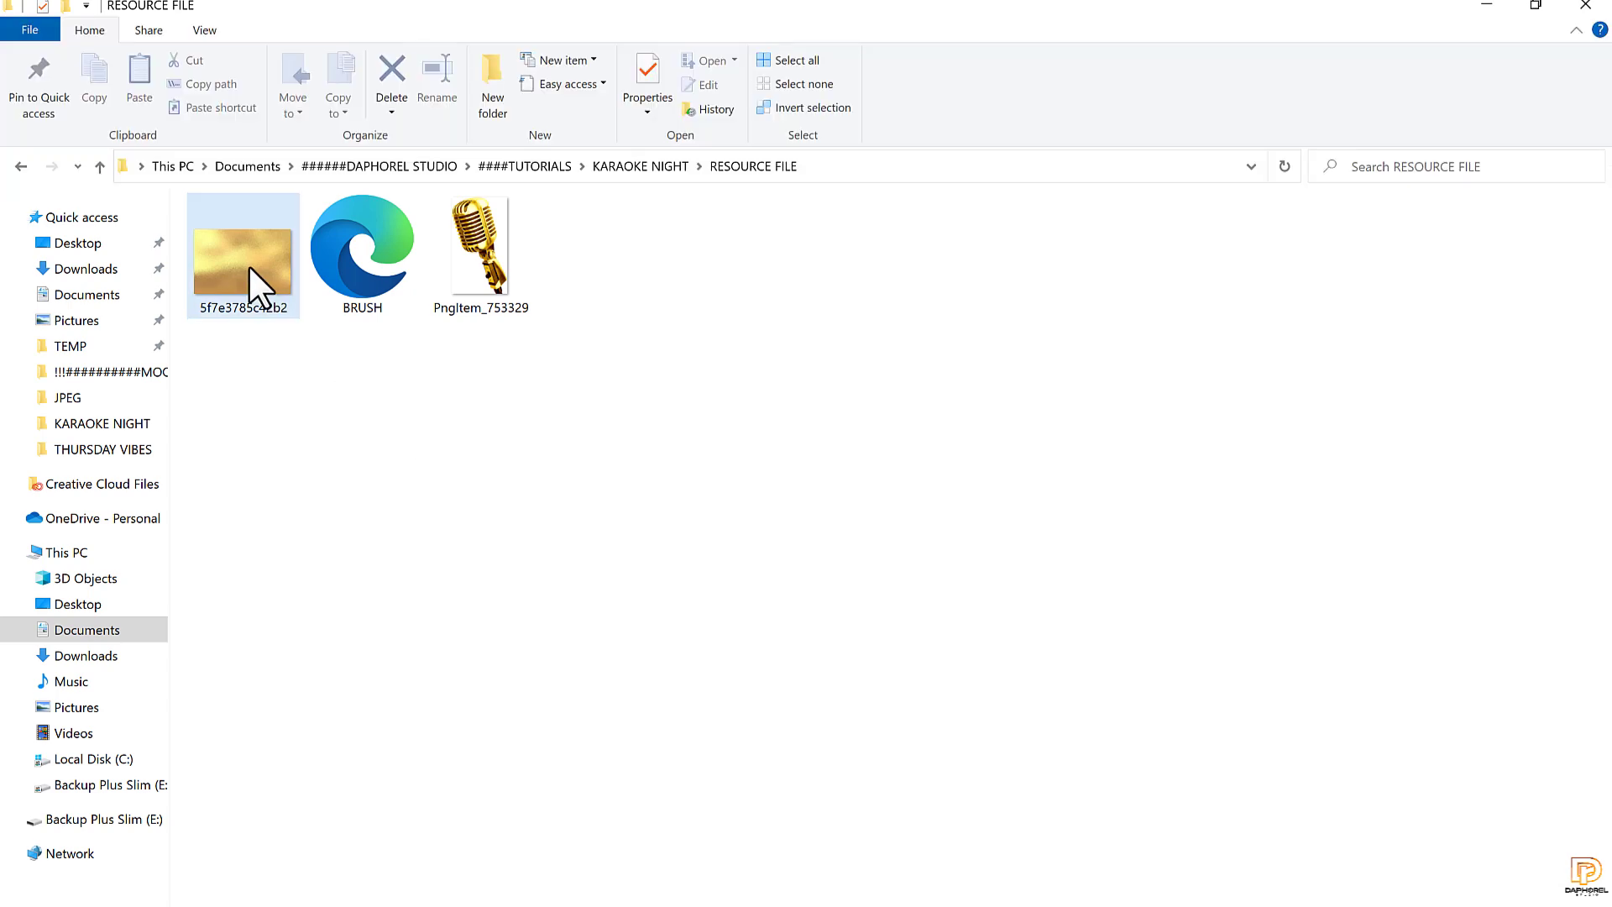
{"action": "left_click", "coordinate": [364, 249]}
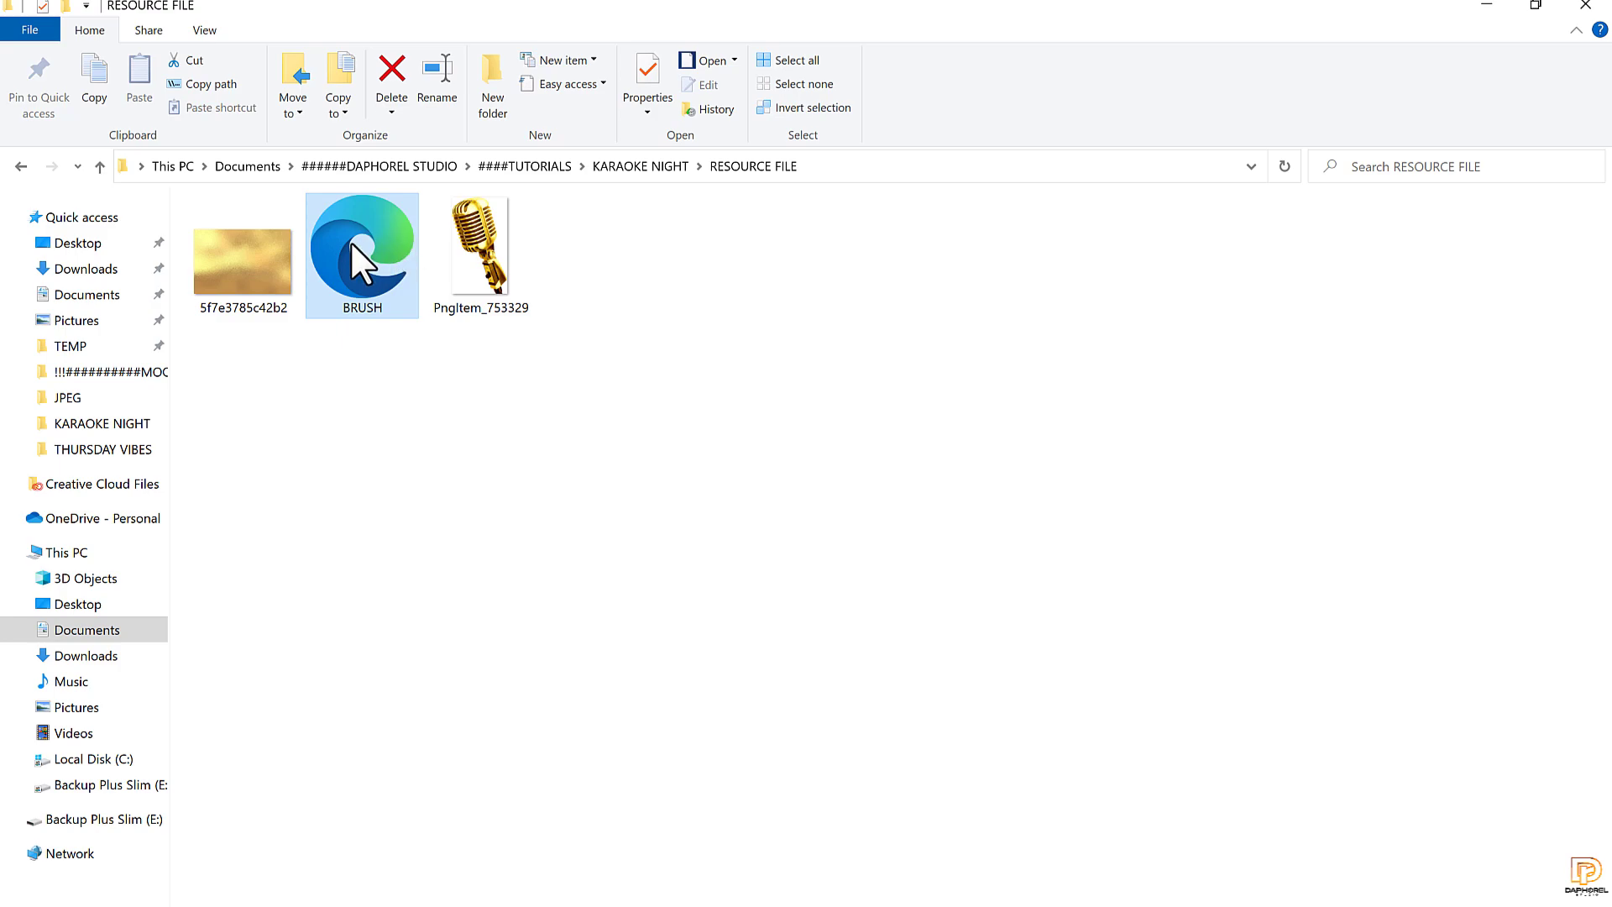
{"action": "mouse_move", "coordinate": [350, 240]}
{"action": "left_mouse_down"}
{"action": "mouse_move", "coordinate": [611, 558]}
{"action": "mouse_move", "coordinate": [889, 816]}
{"action": "mouse_move", "coordinate": [891, 906]}
{"action": "left_mouse_up"}
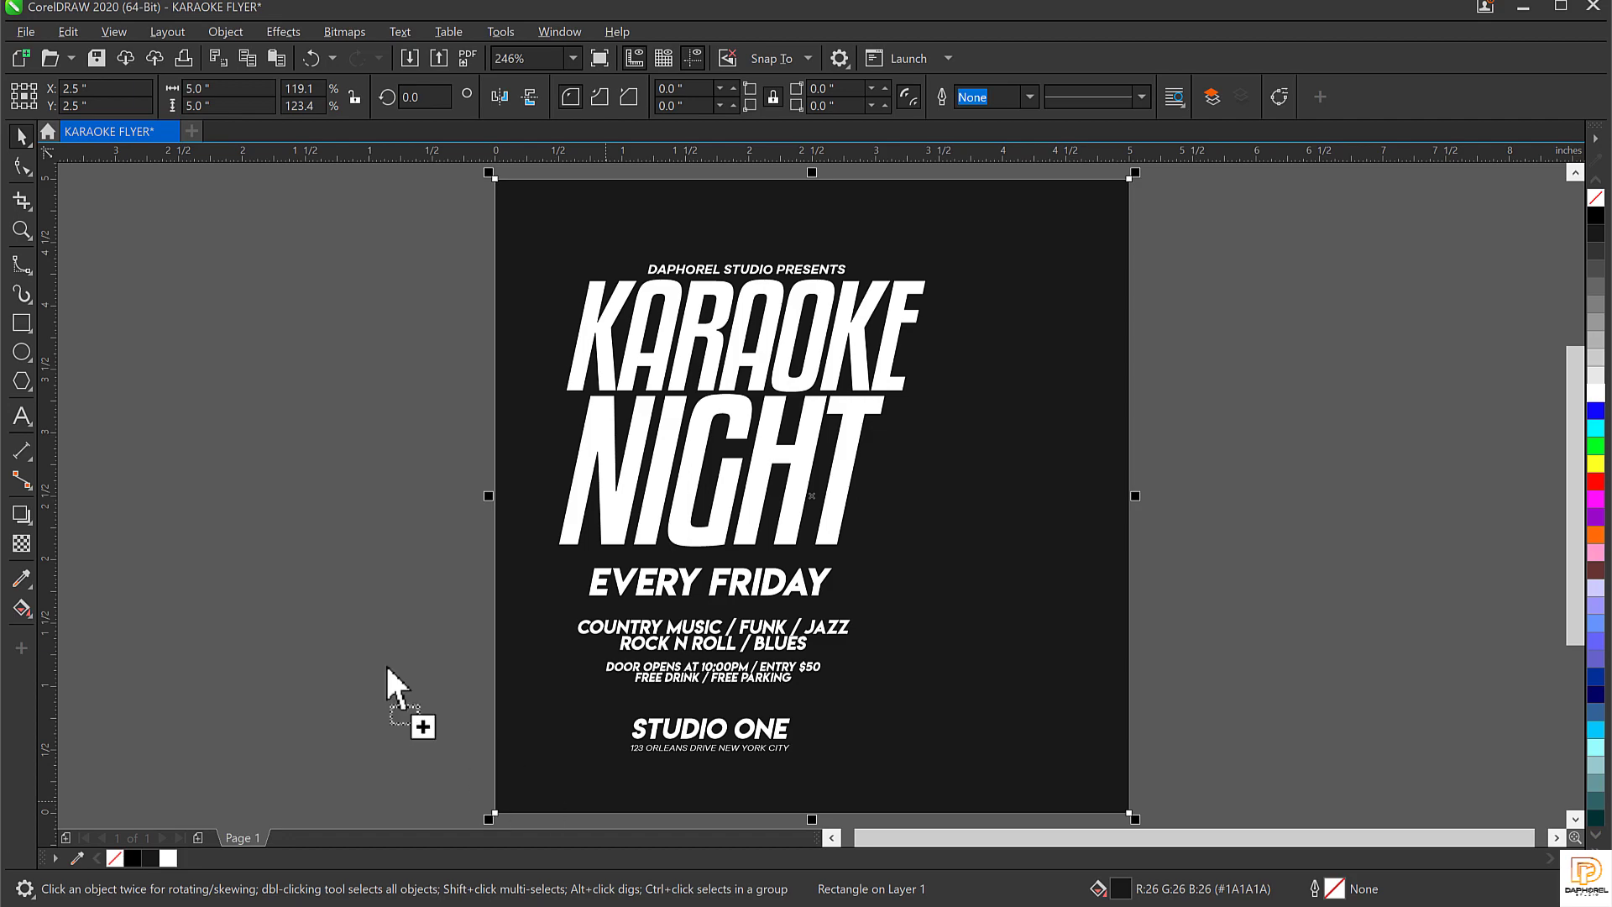
{"action": "left_click_drag", "start_coordinate": [386, 667], "coordinate": [250, 418]}
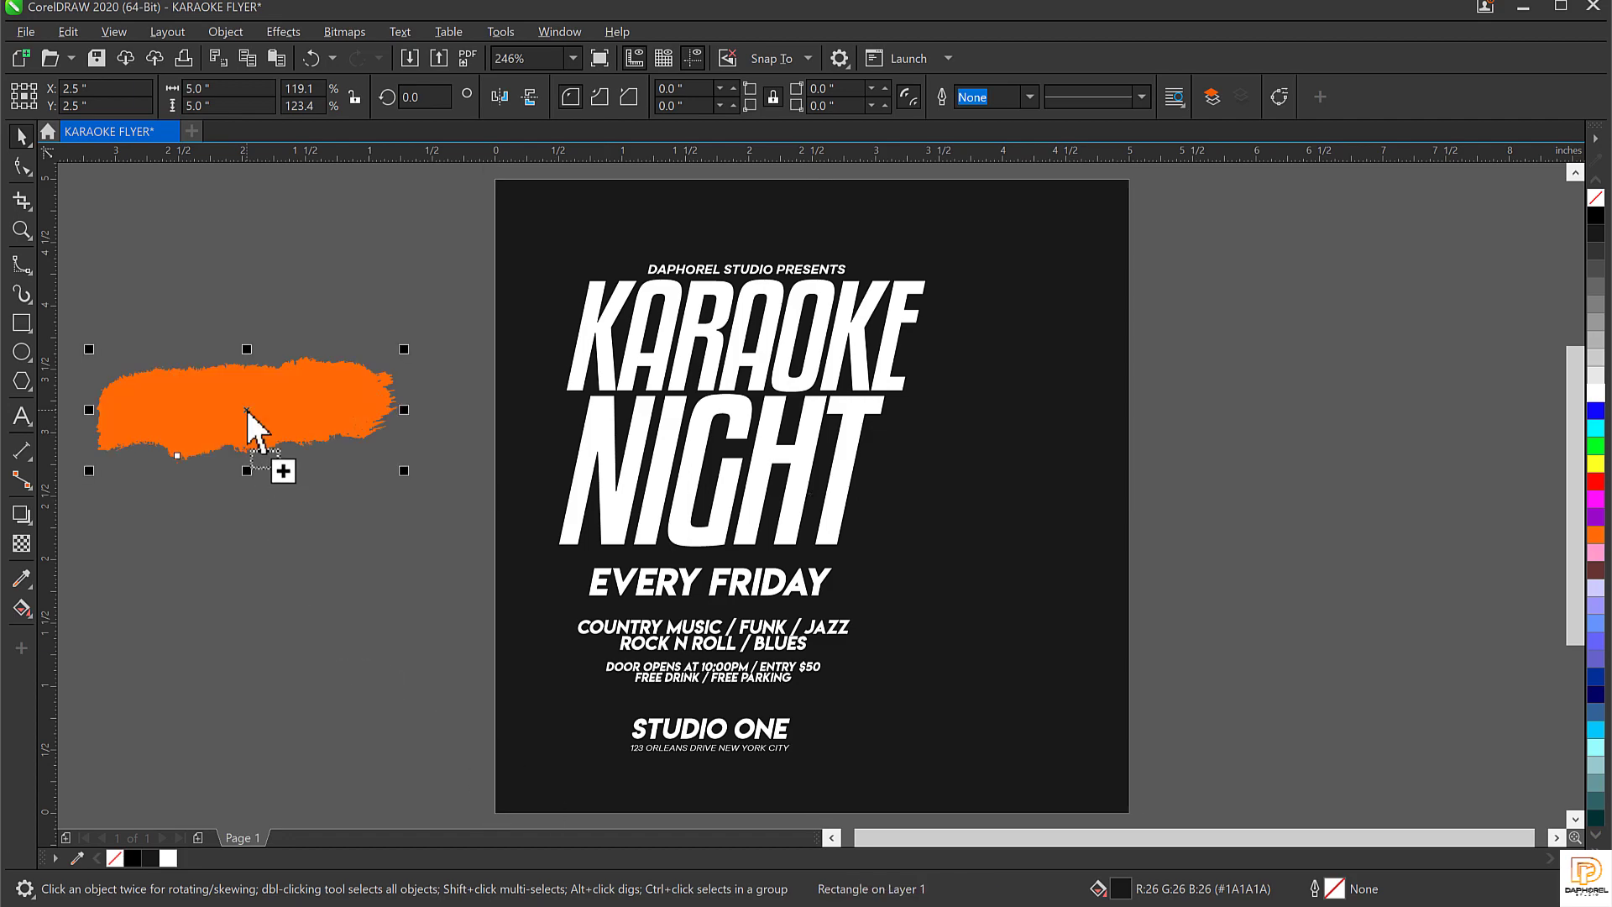
{"action": "left_click", "coordinate": [185, 292]}
{"action": "left_click", "coordinate": [232, 406]}
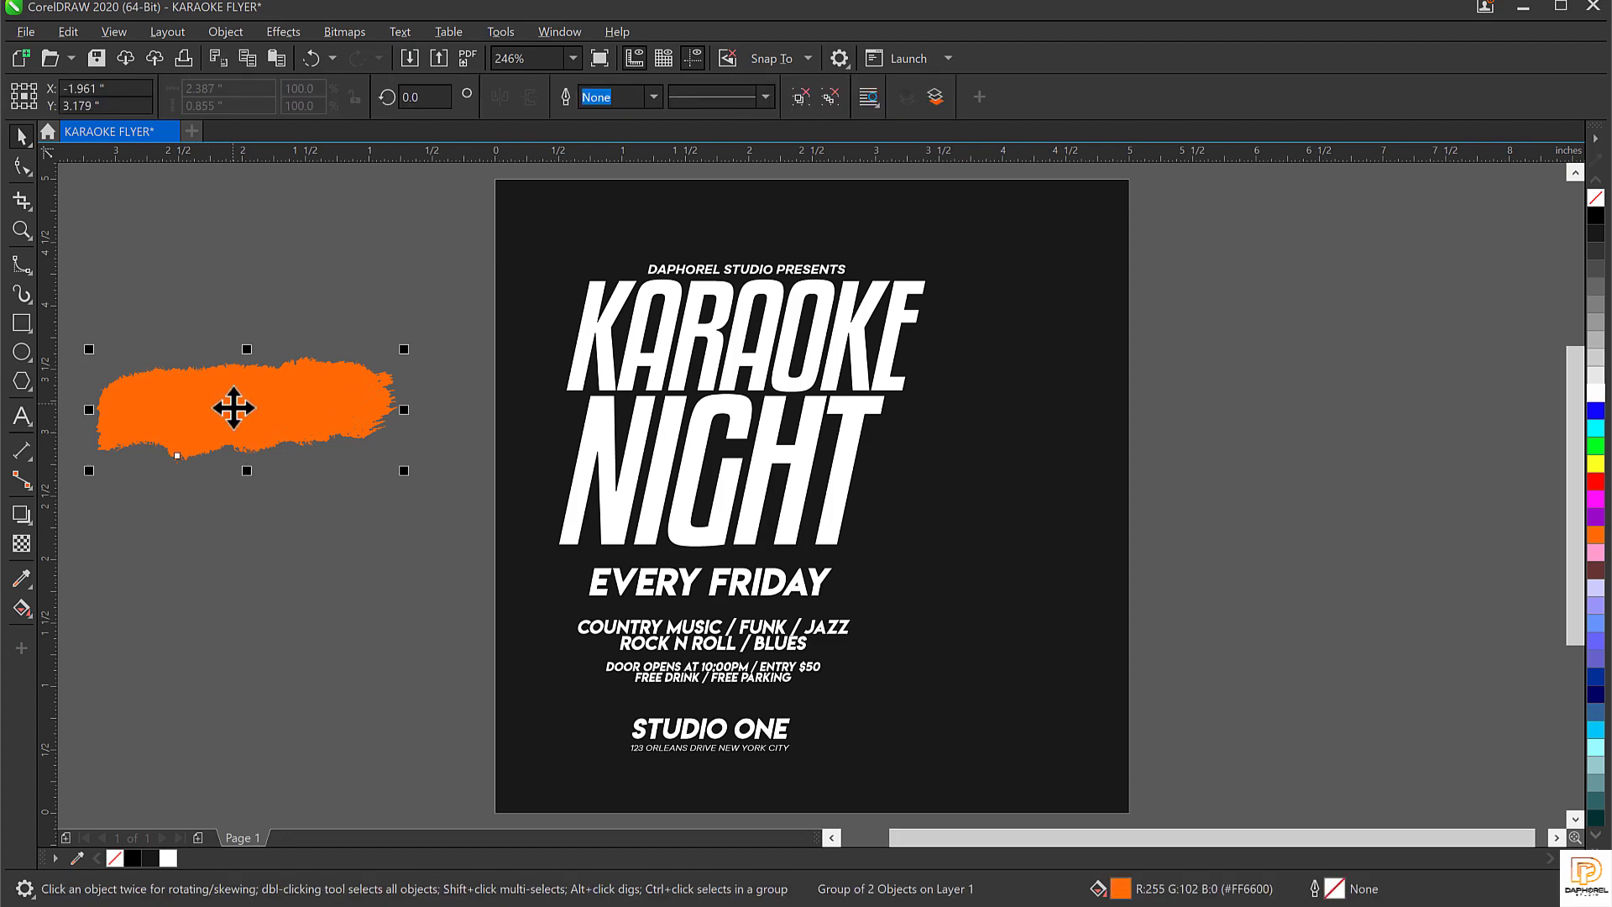
{"action": "left_click_drag", "start_coordinate": [233, 407], "coordinate": [313, 340]}
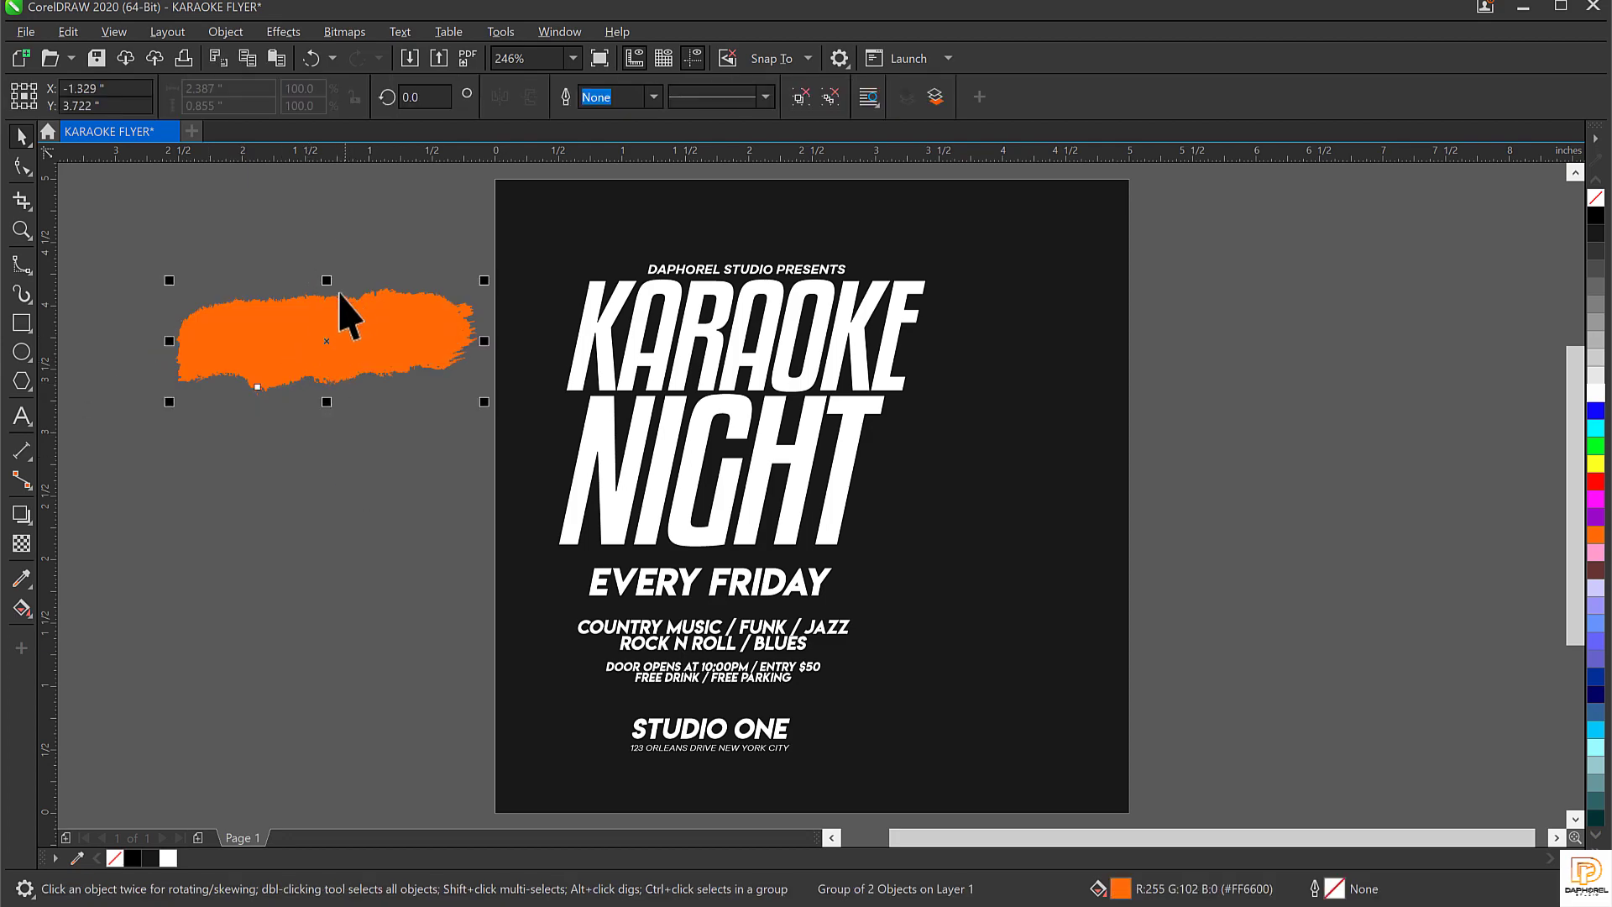
Recolour the brush stroke yellow (#FFFF00) and move it up beside the page's upper part
{"action": "left_click", "coordinate": [1594, 502]}
{"action": "left_click", "coordinate": [1594, 446]}
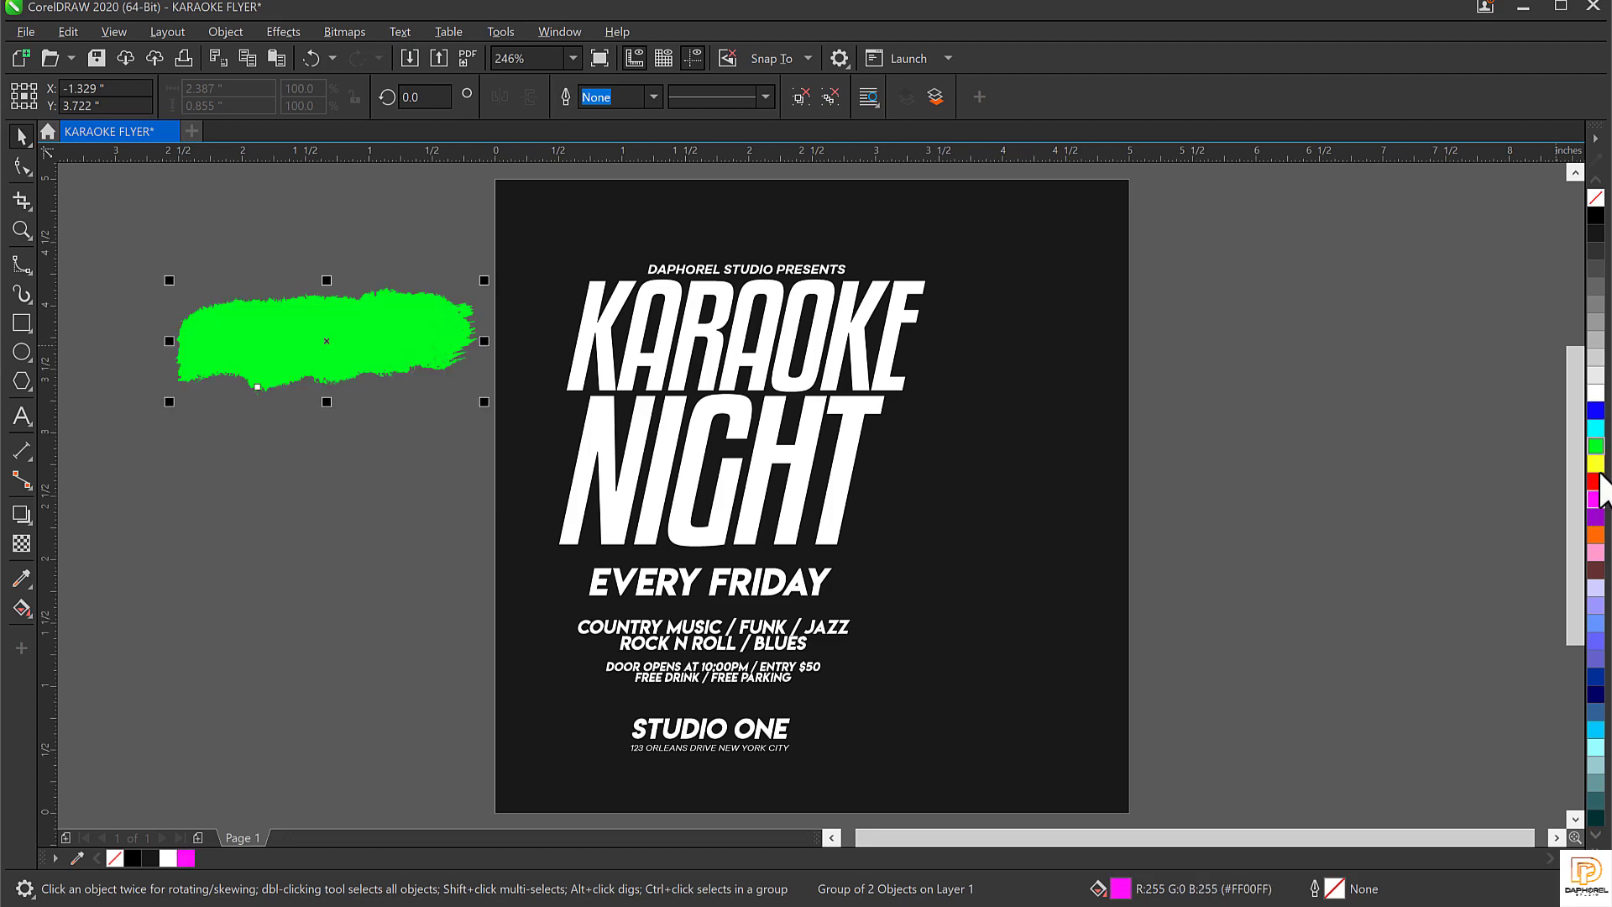
{"action": "left_click", "coordinate": [1594, 463]}
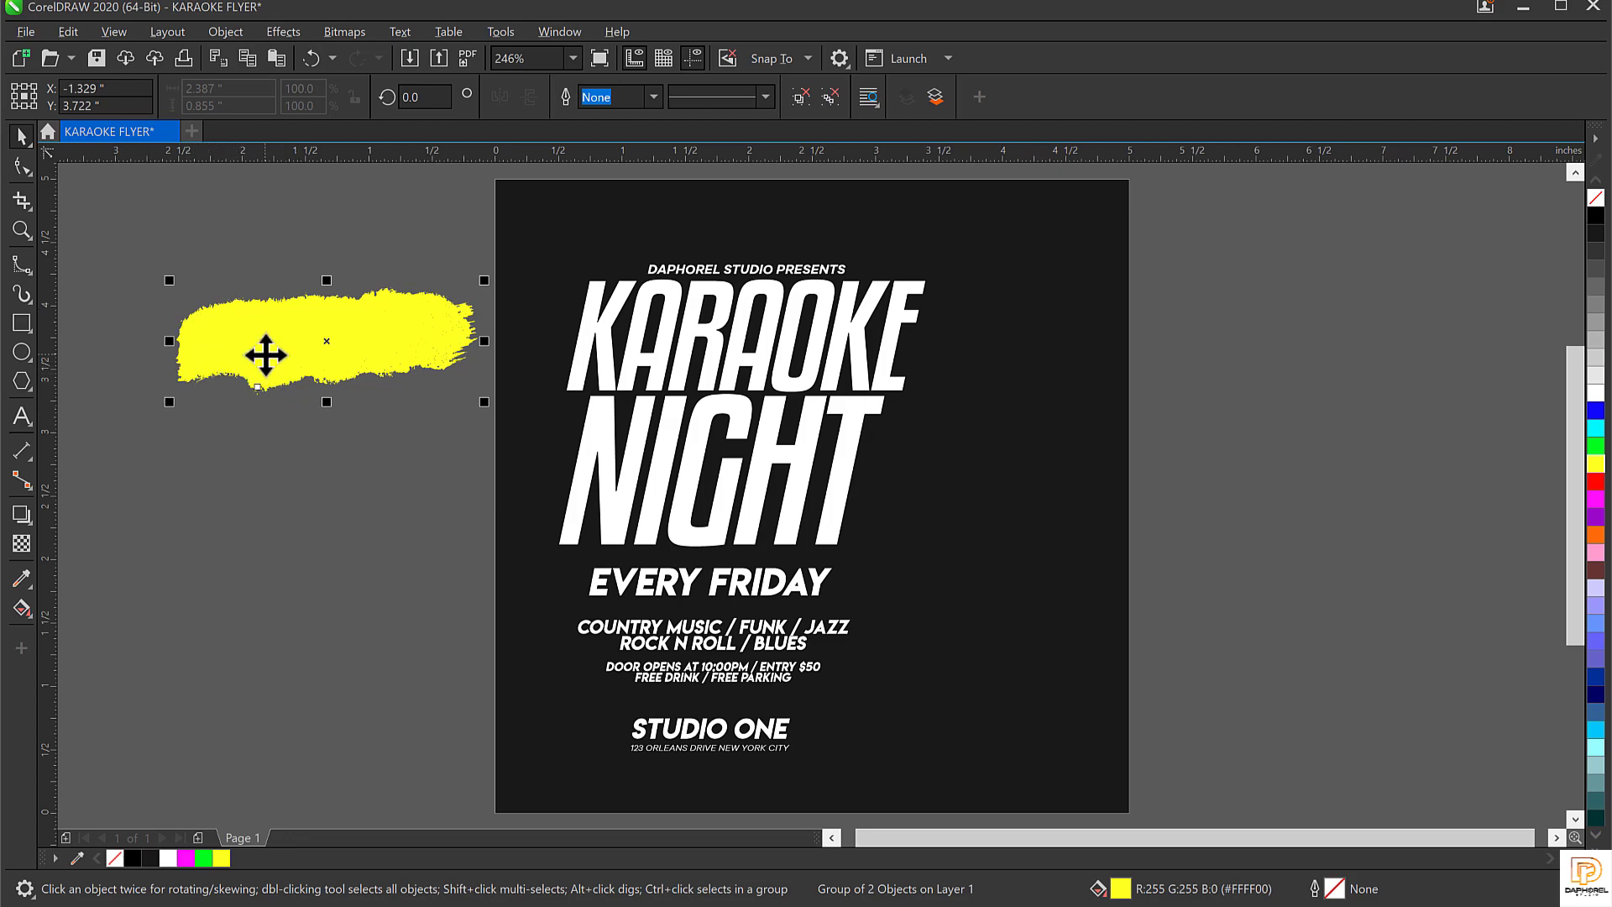
{"action": "left_click_drag", "start_coordinate": [299, 355], "coordinate": [286, 298]}
{"action": "left_click", "coordinate": [315, 444]}
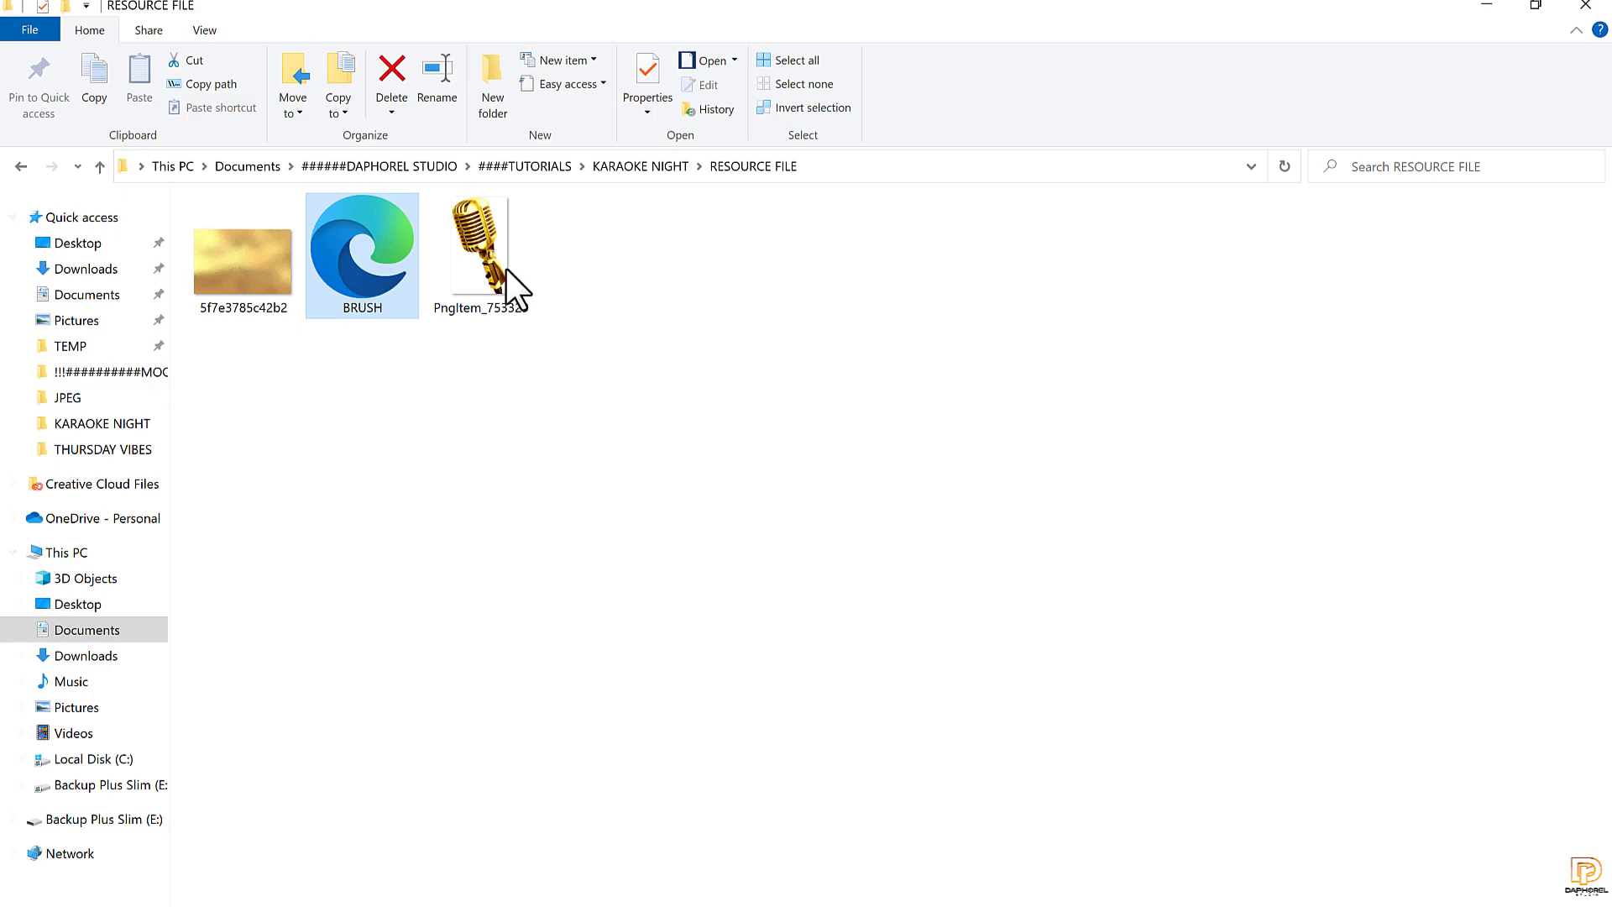
Import the gold texture image 5f7e3785c42b2 below the brush stroke and place a copy right of the page
{"action": "left_click", "coordinate": [245, 260]}
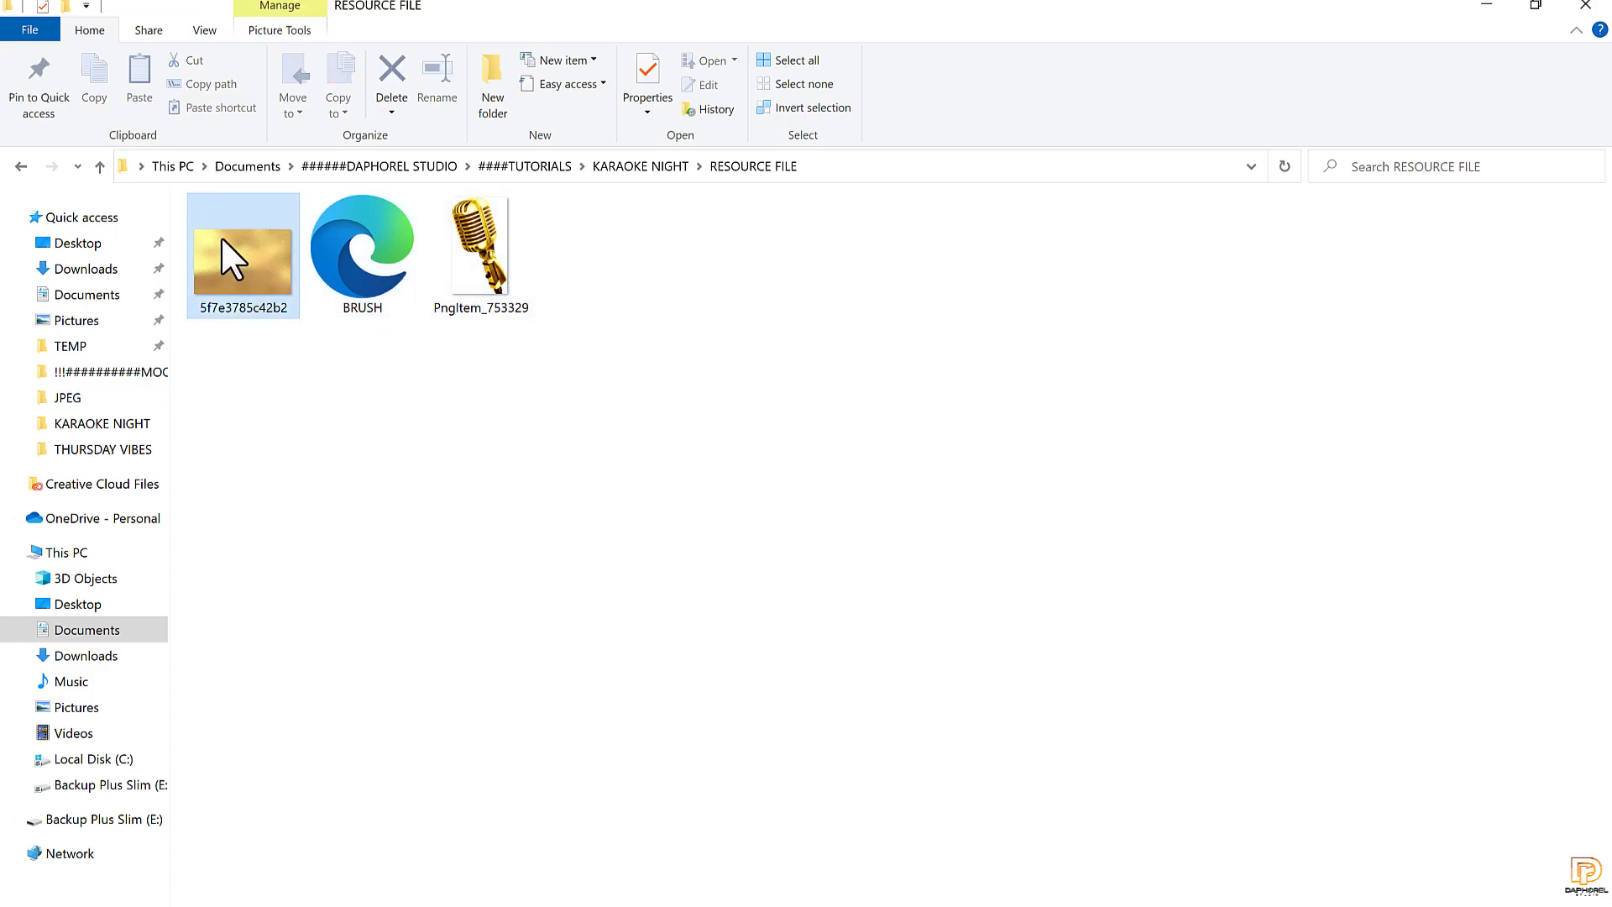
{"action": "left_click_drag", "start_coordinate": [238, 260], "coordinate": [368, 493]}
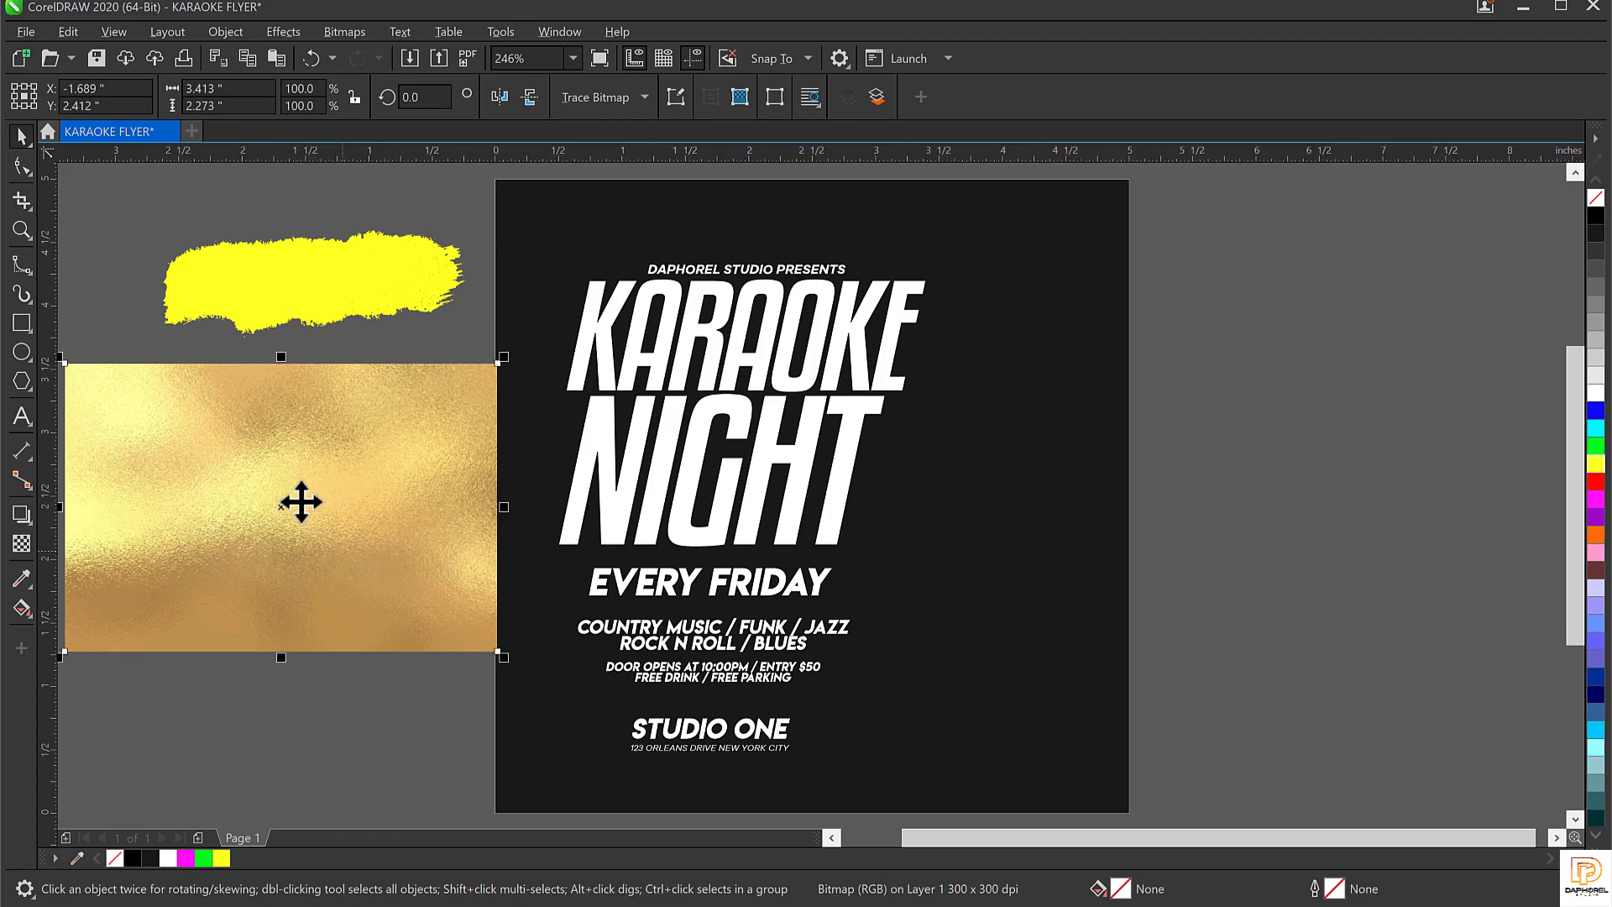
{"action": "left_click_drag", "start_coordinate": [245, 475], "coordinate": [1331, 395]}
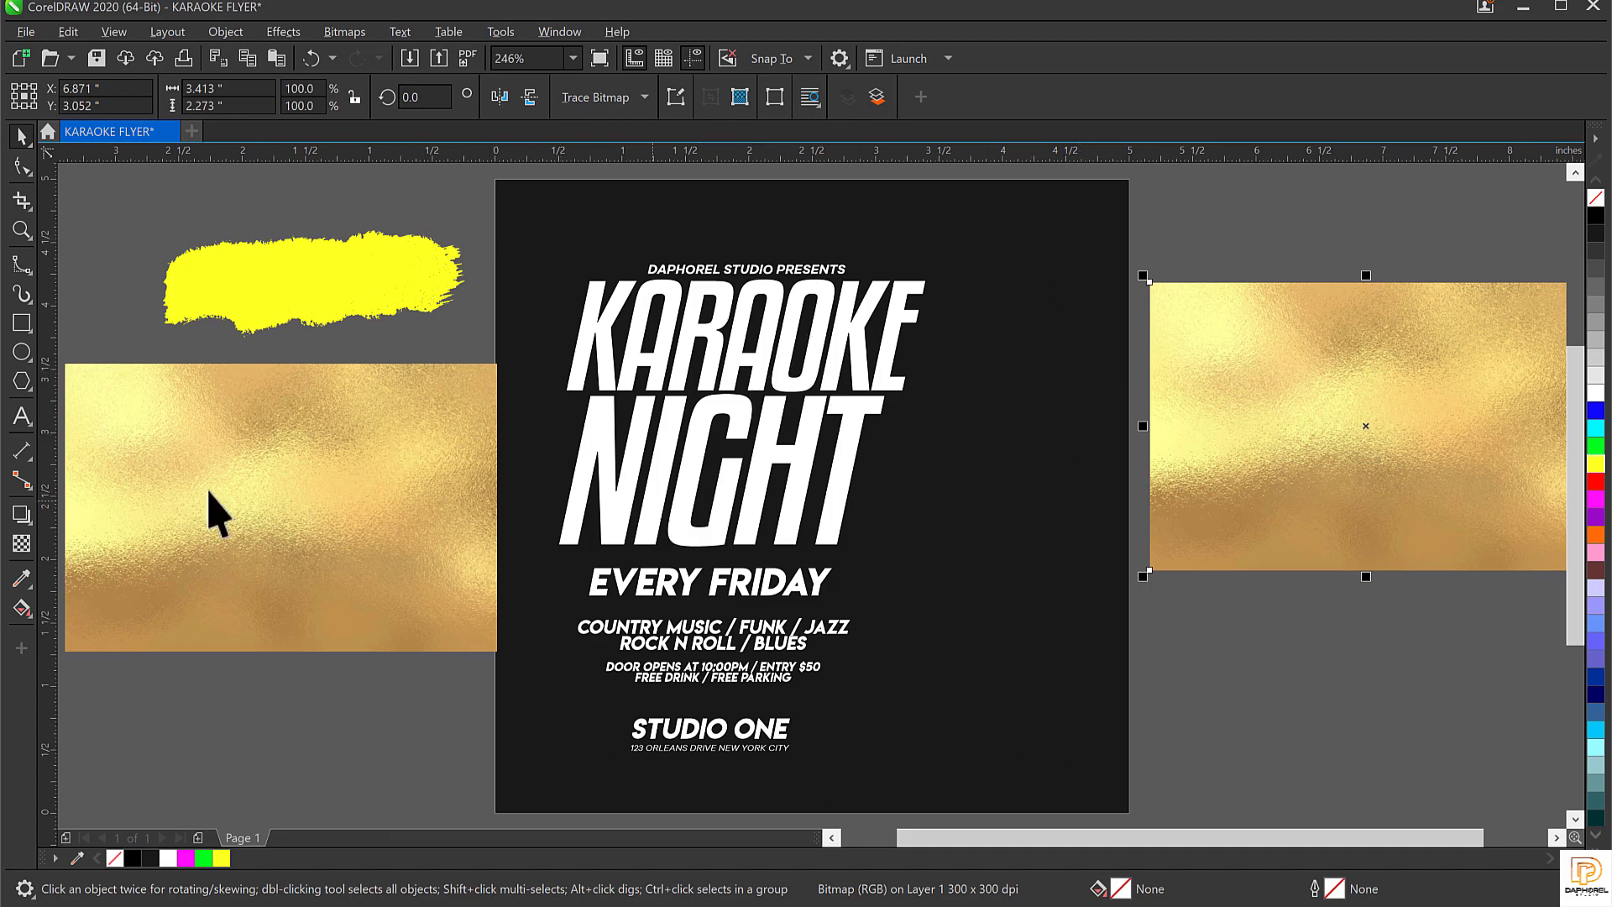
PowerClip the gold texture beneath the brush stroke inside the yellow brush shape
{"action": "left_click", "coordinate": [184, 436]}
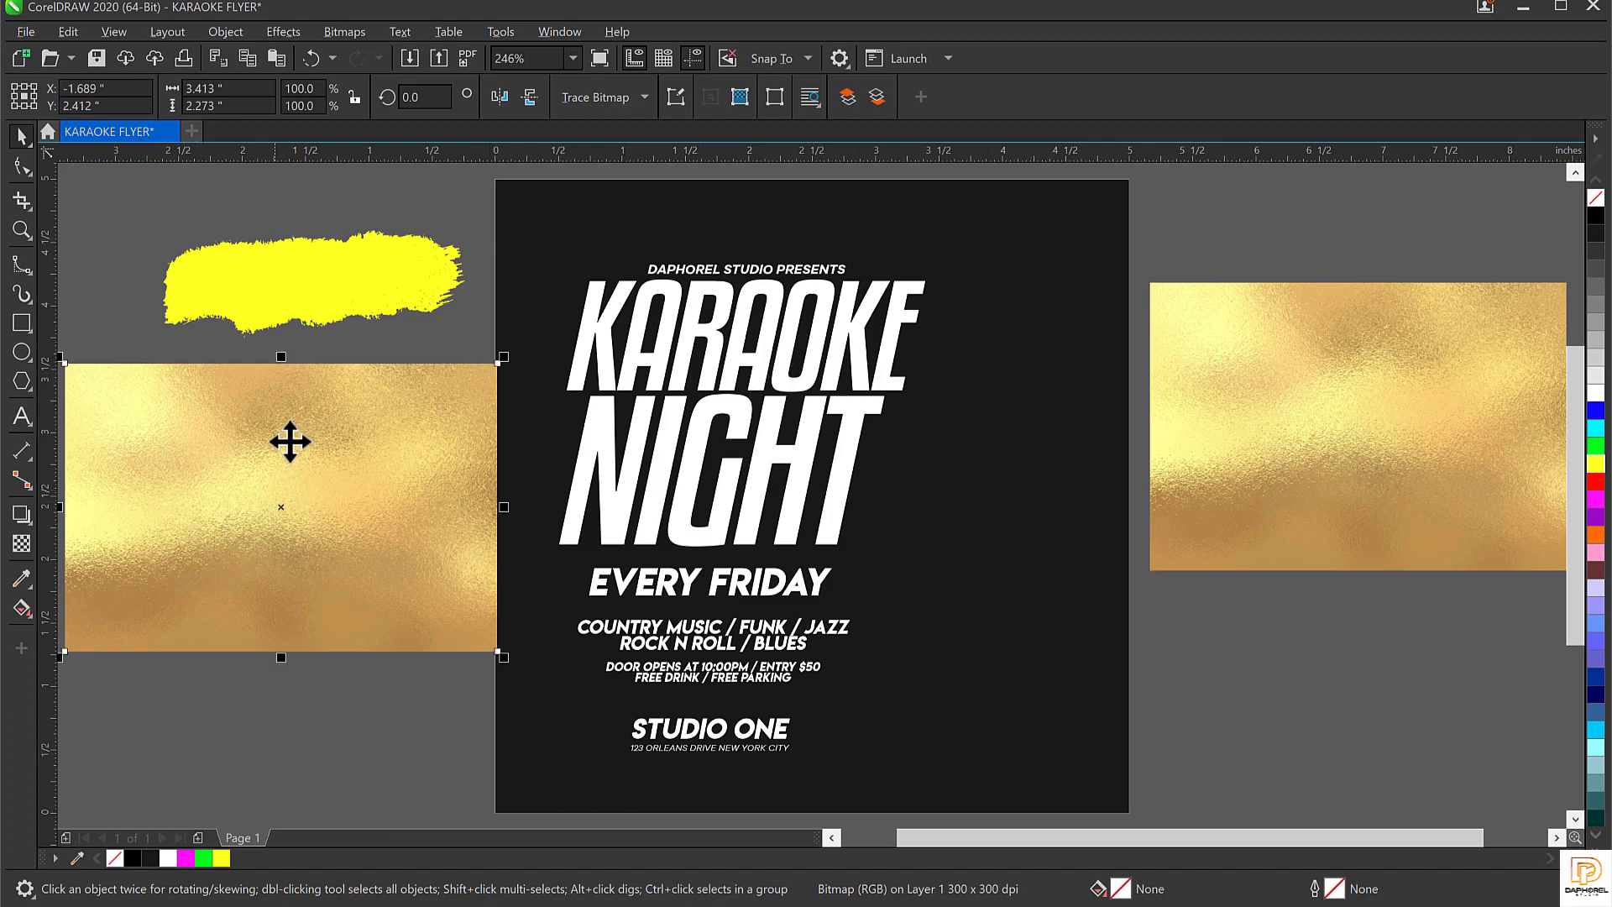
{"action": "left_click", "coordinate": [277, 290]}
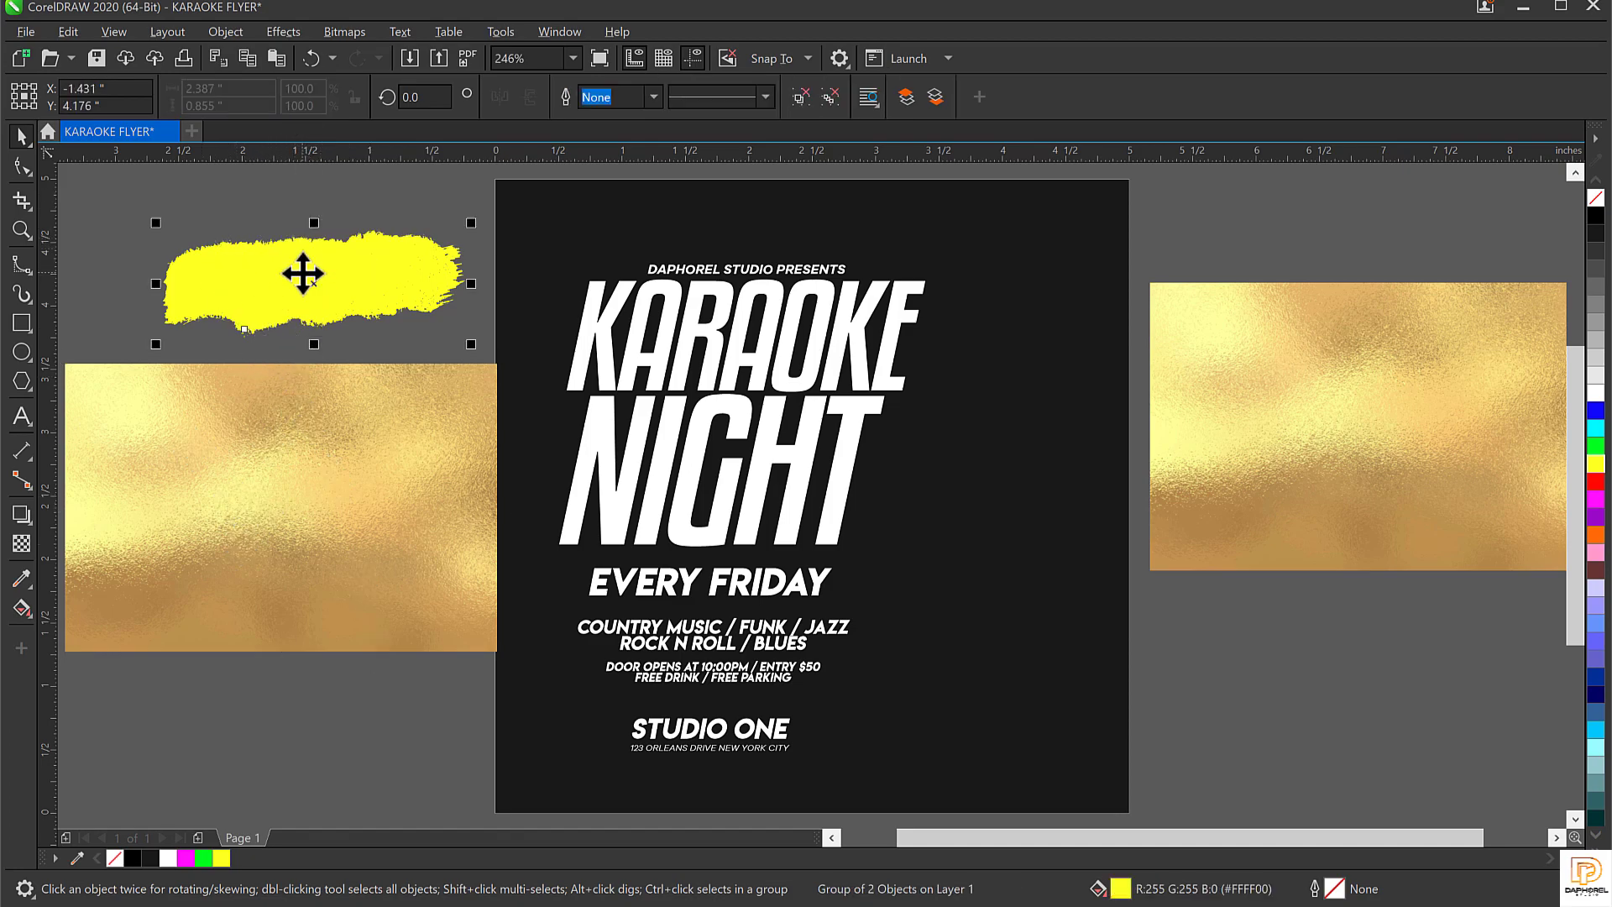
{"action": "left_click", "coordinate": [315, 449]}
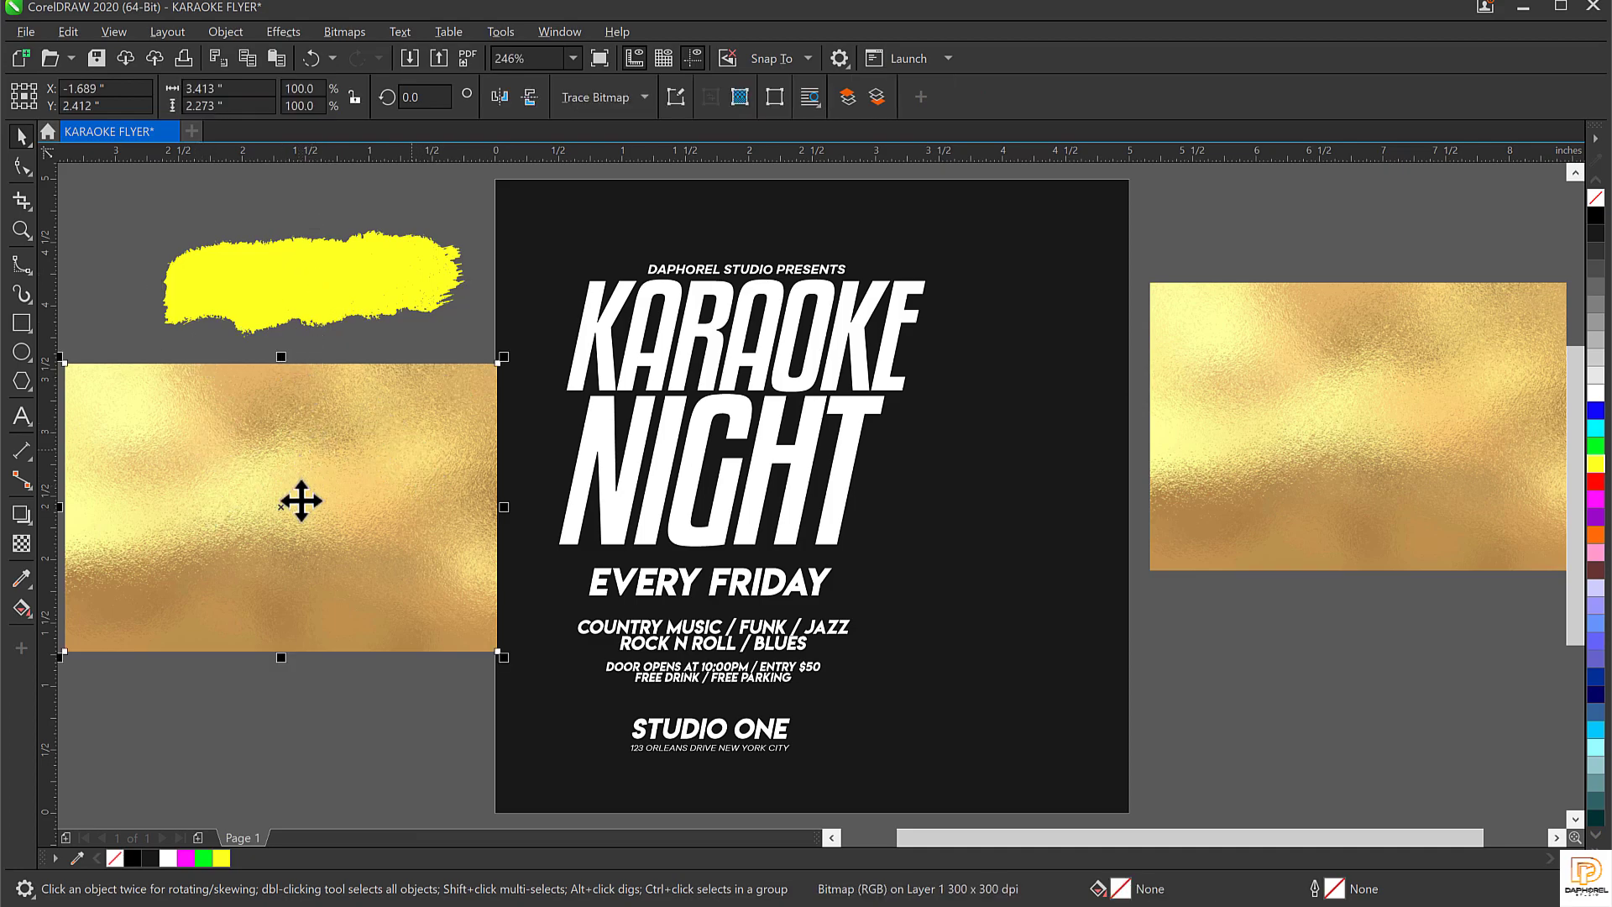
{"action": "left_click_drag", "start_coordinate": [331, 479], "coordinate": [323, 482]}
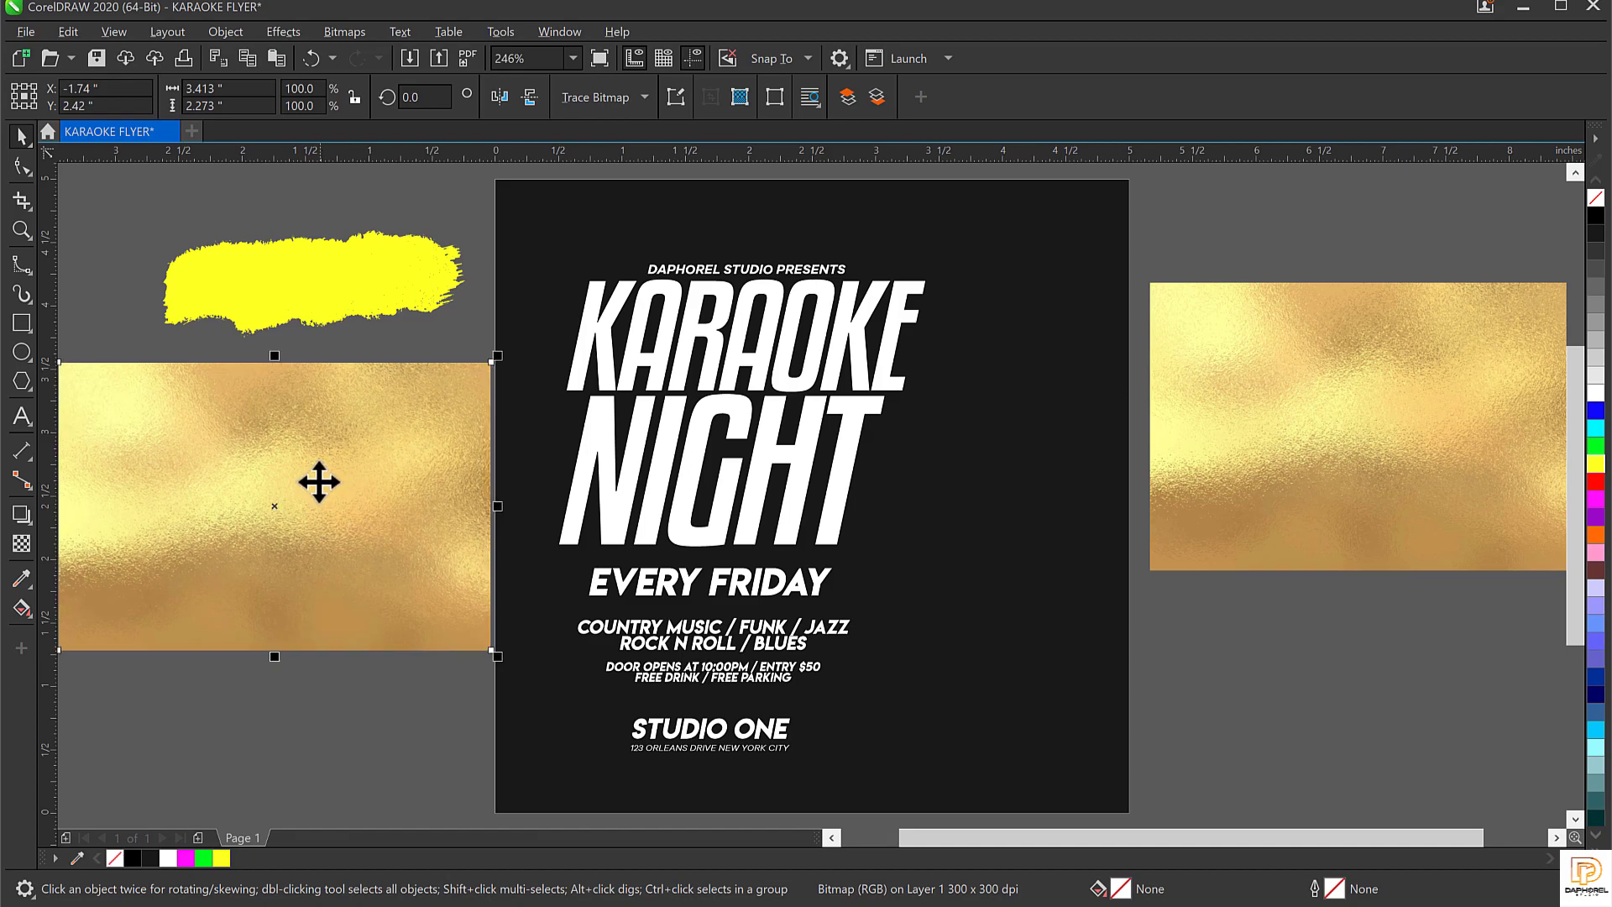
{"action": "right_click", "coordinate": [312, 453]}
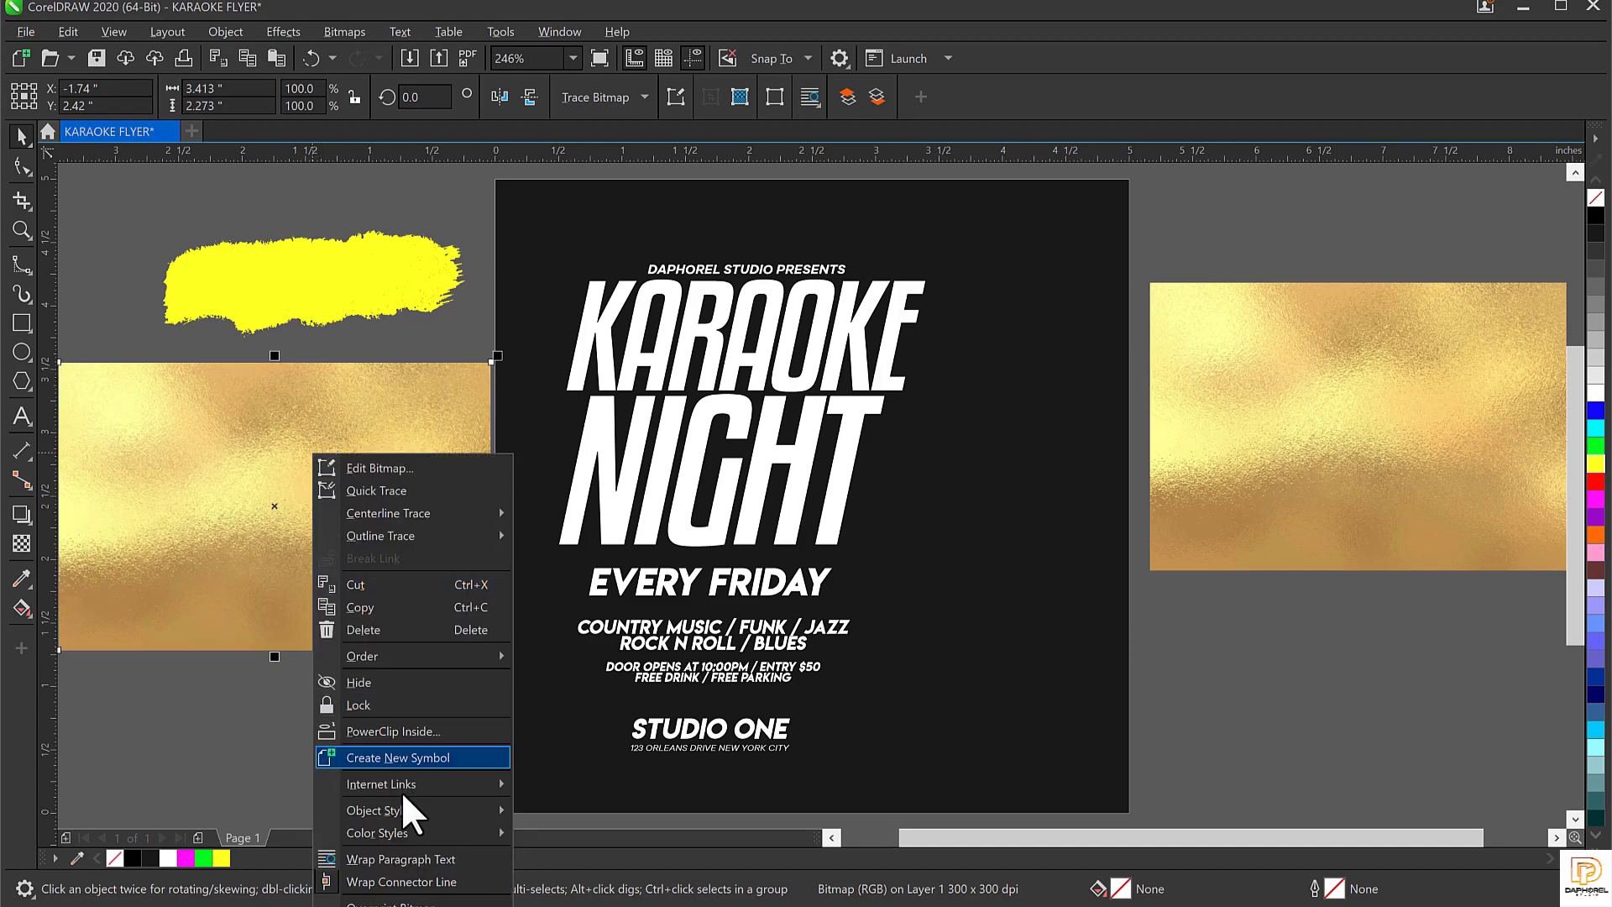
{"action": "left_click", "coordinate": [391, 732]}
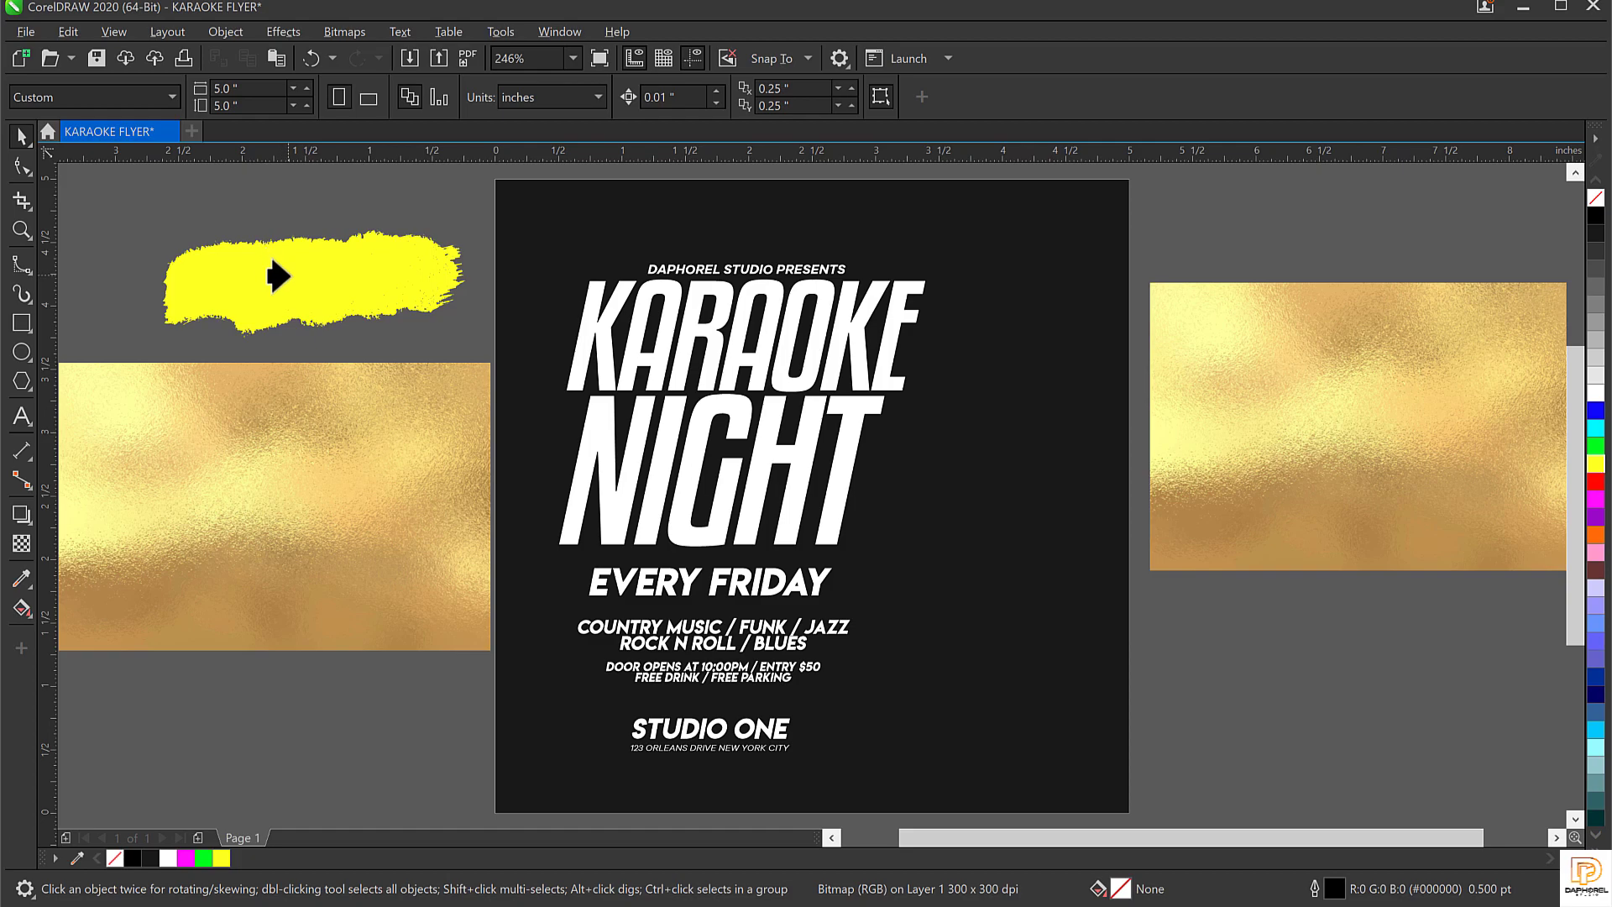
{"action": "left_click", "coordinate": [286, 275]}
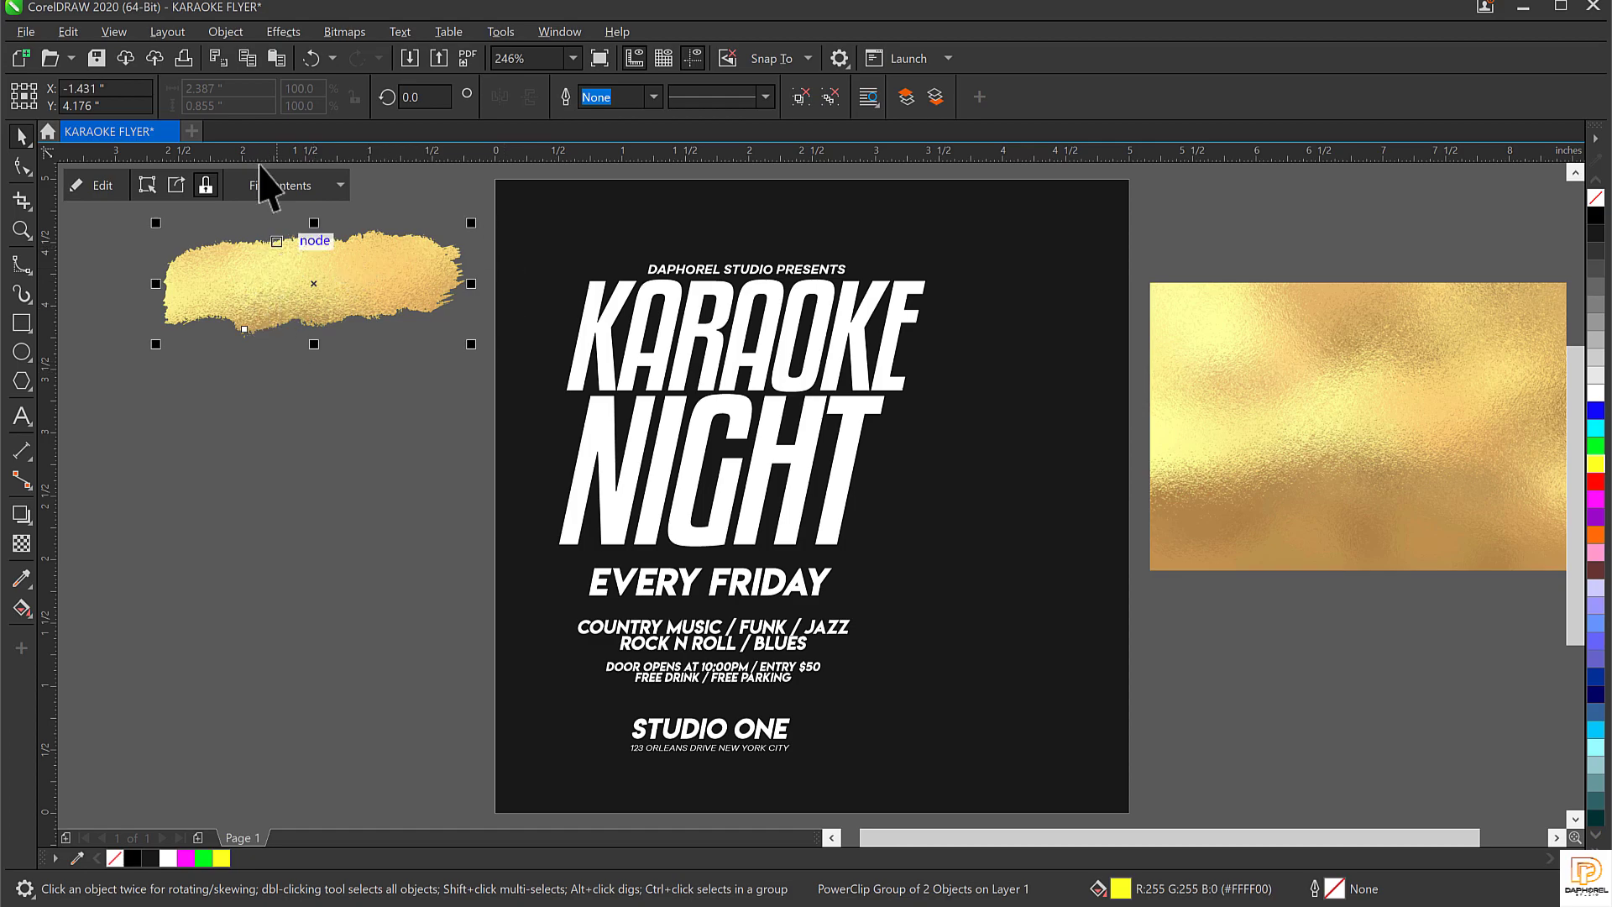
Move the gold brush stroke down beside KARAOKE so its ragged end slightly overlaps the page's left edge
{"action": "left_click", "coordinate": [310, 291]}
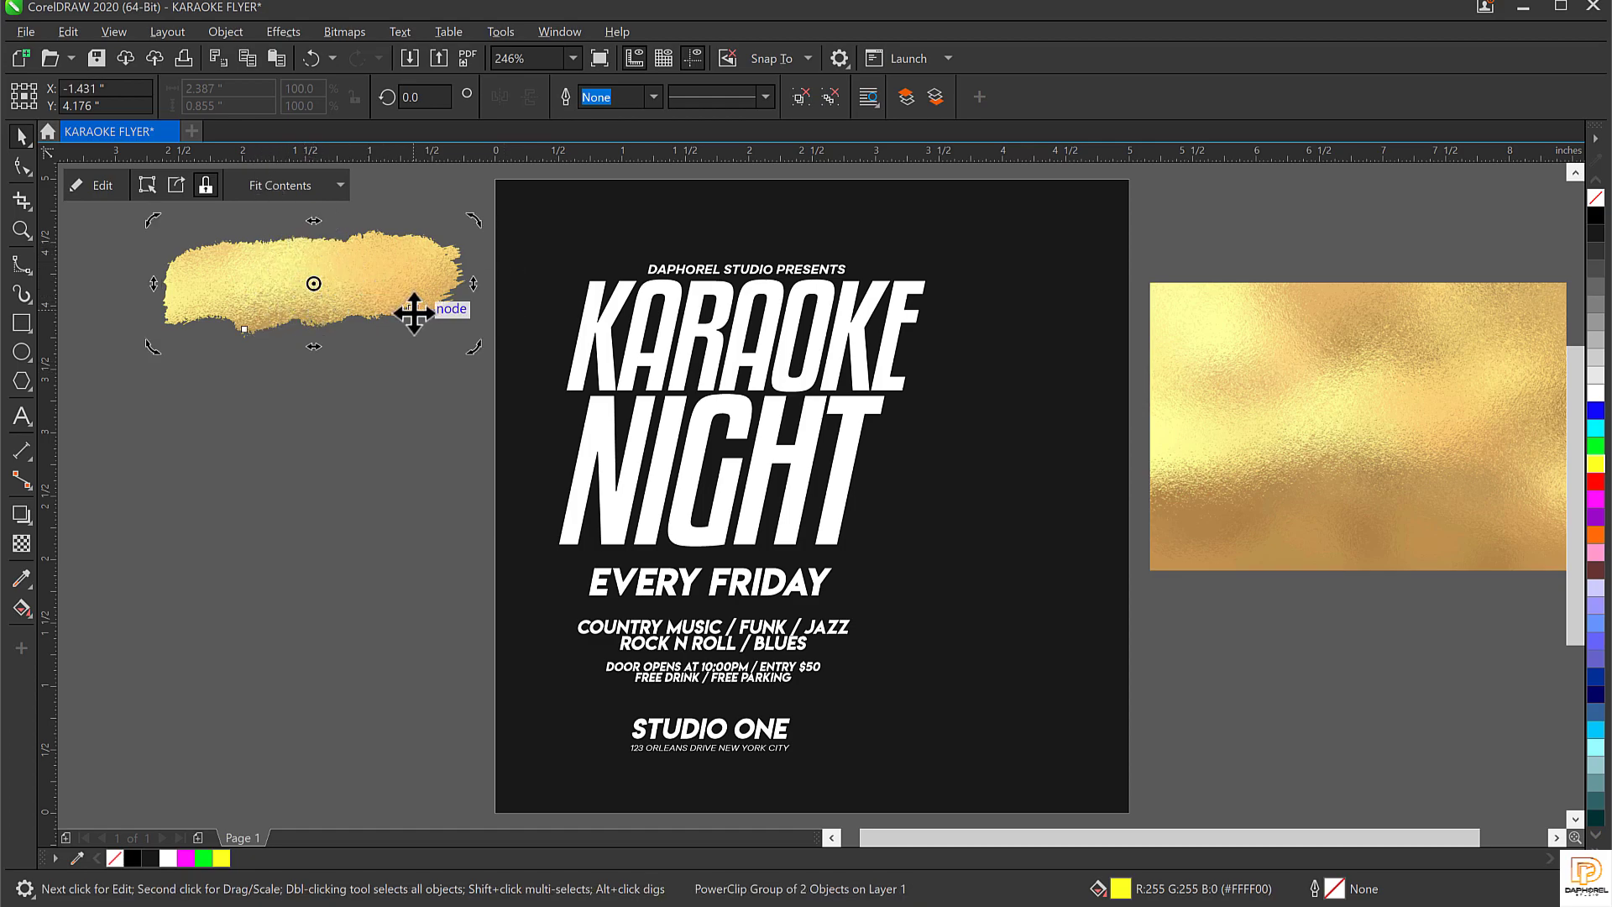
{"action": "left_click", "coordinate": [335, 281]}
{"action": "mouse_move", "coordinate": [381, 266]}
{"action": "left_mouse_down"}
{"action": "mouse_move", "coordinate": [432, 363]}
{"action": "mouse_move", "coordinate": [423, 350]}
{"action": "left_mouse_up"}
{"action": "left_click", "coordinate": [468, 432]}
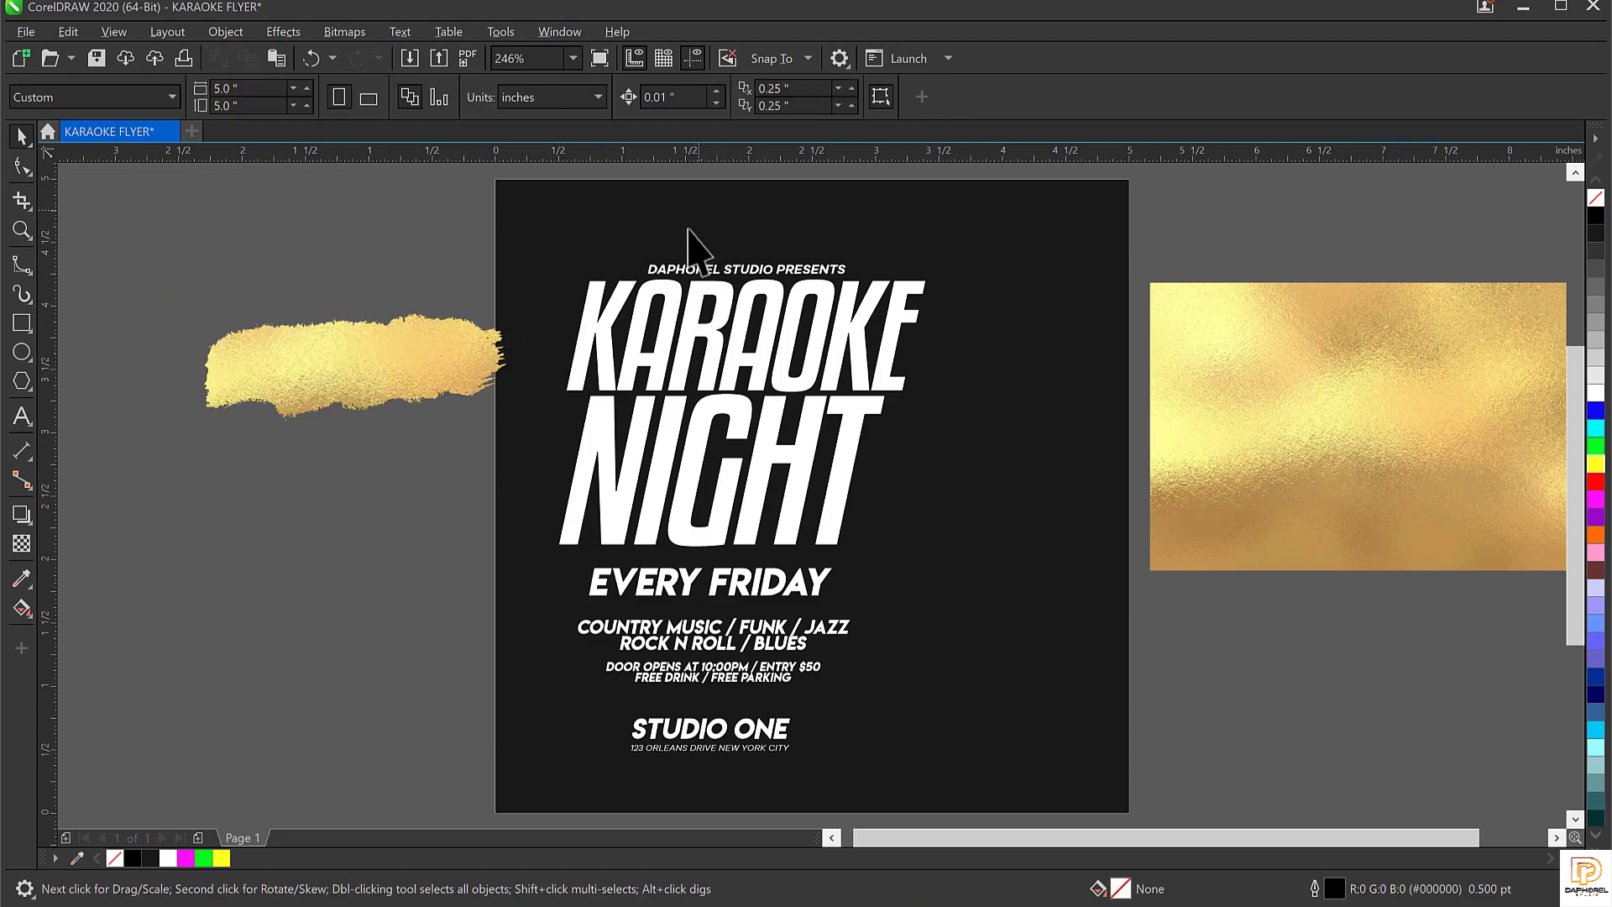
PowerClip the gold brush stroke inside the flyer's dark background rectangle
{"action": "left_click", "coordinate": [350, 369]}
{"action": "right_click", "coordinate": [351, 367]}
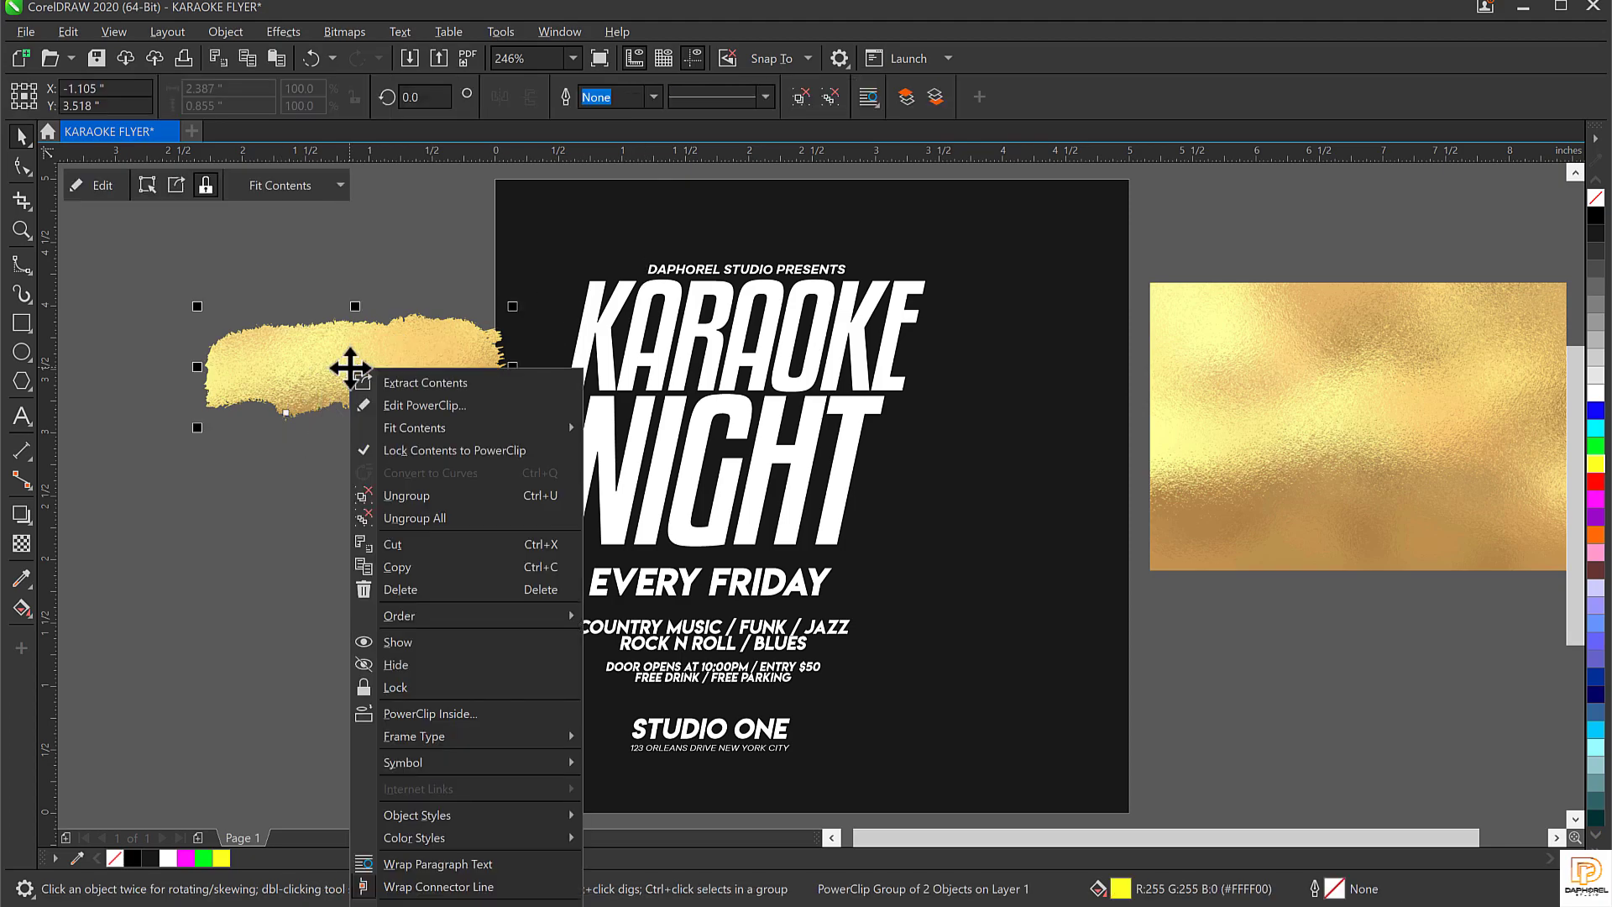
{"action": "left_click", "coordinate": [621, 210]}
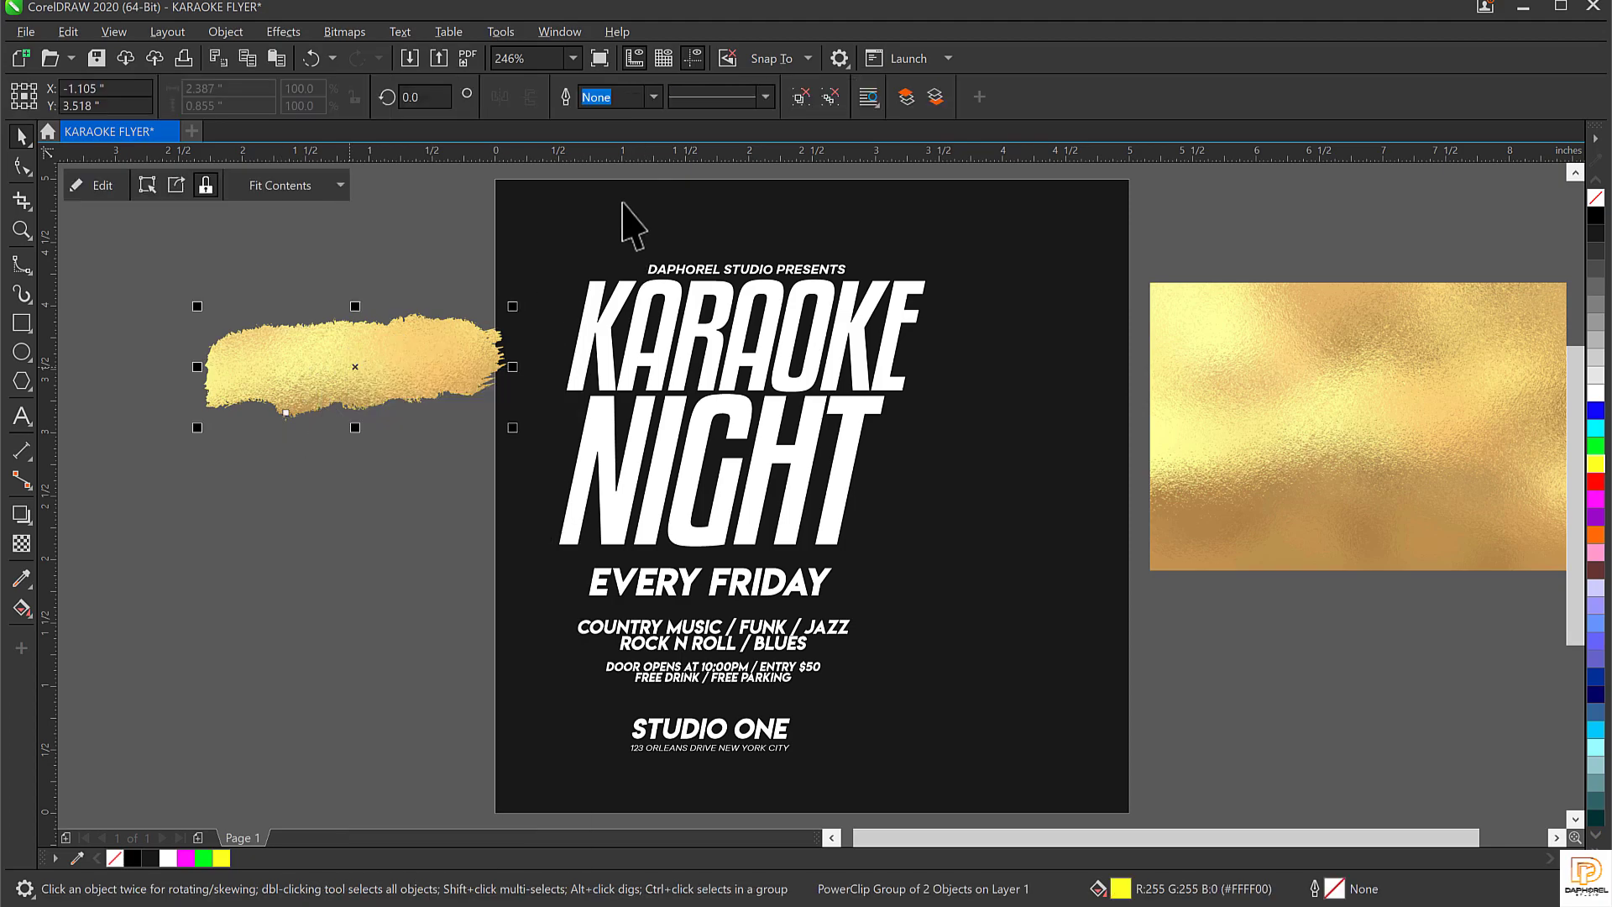
{"action": "left_click", "coordinate": [606, 210]}
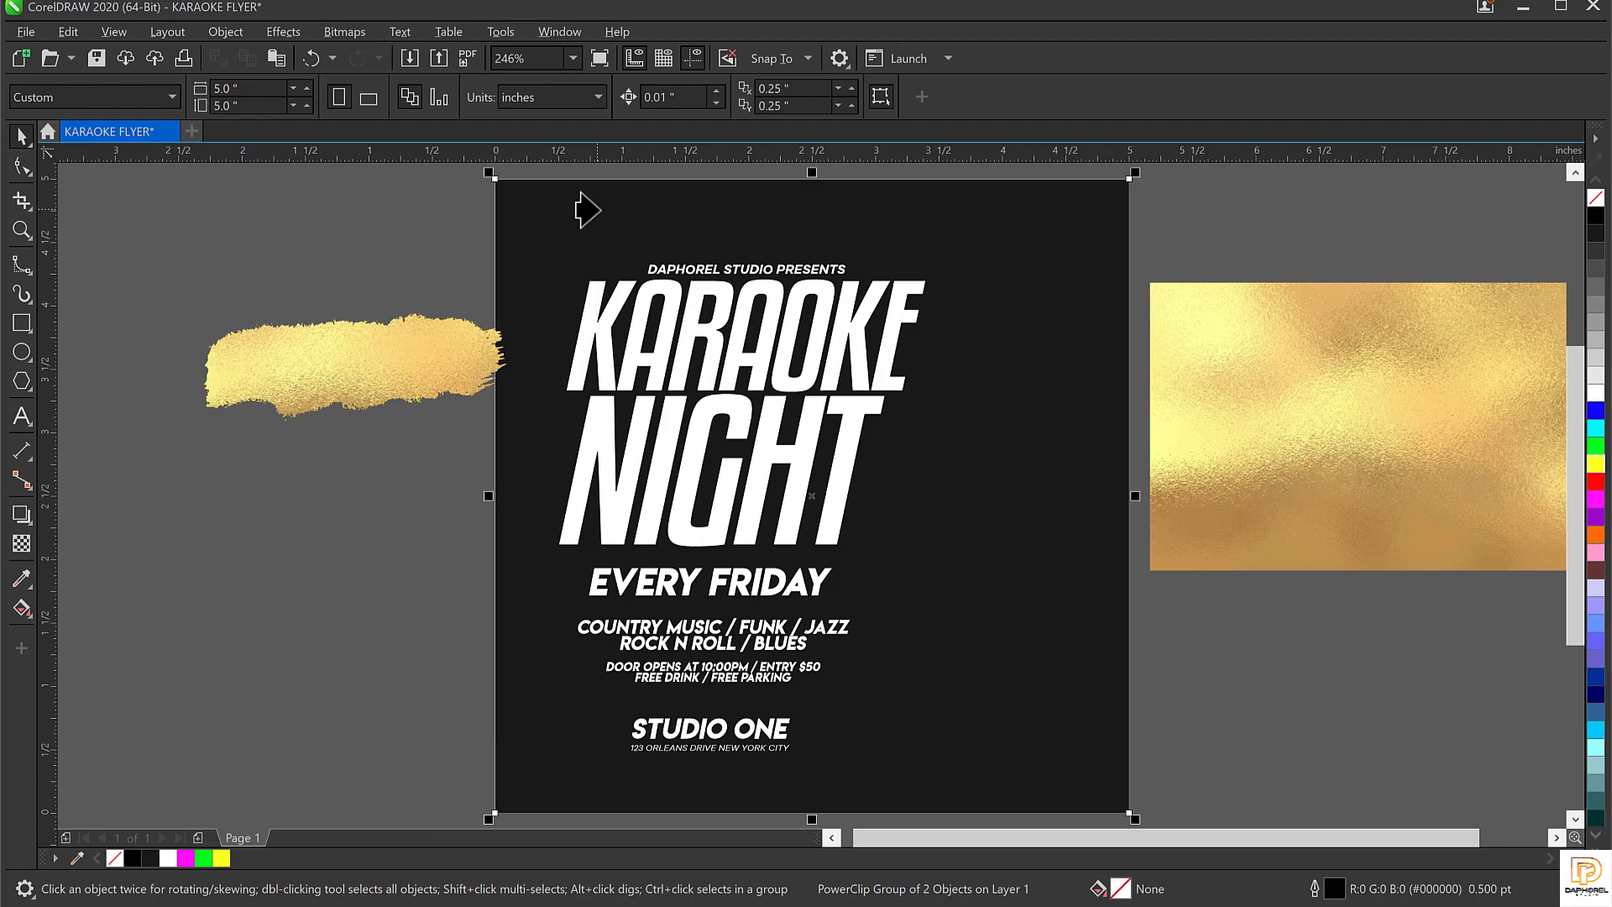
{"action": "left_click", "coordinate": [599, 210]}
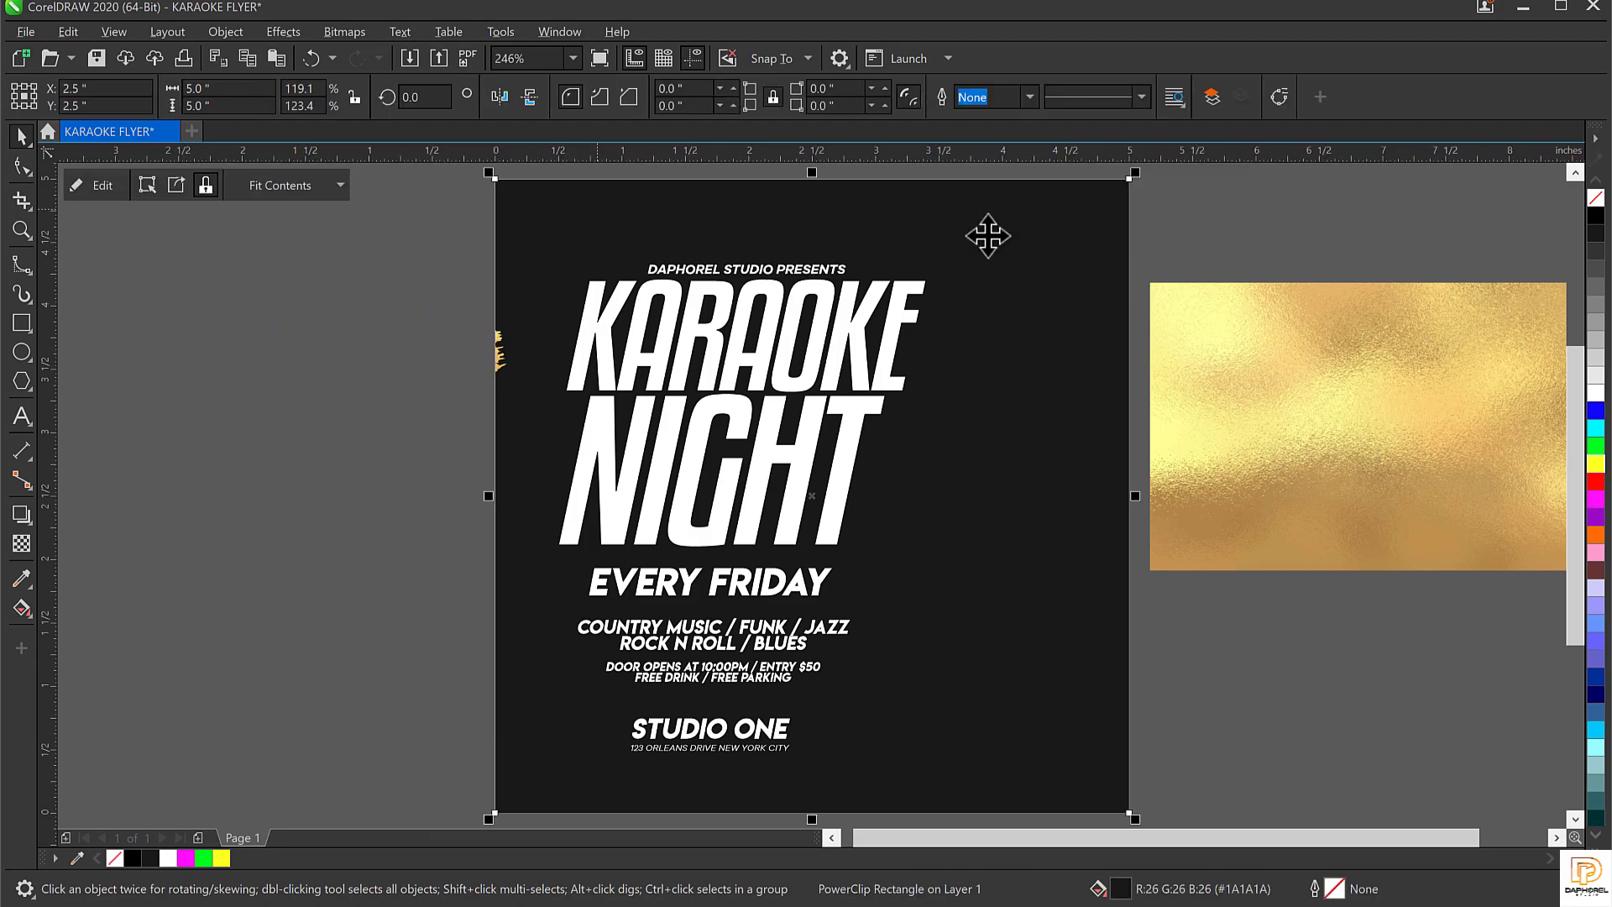
Open the dark background's PowerClip contents and move the gold brush stroke over the page's upper-left corner
{"action": "left_click", "coordinate": [344, 424]}
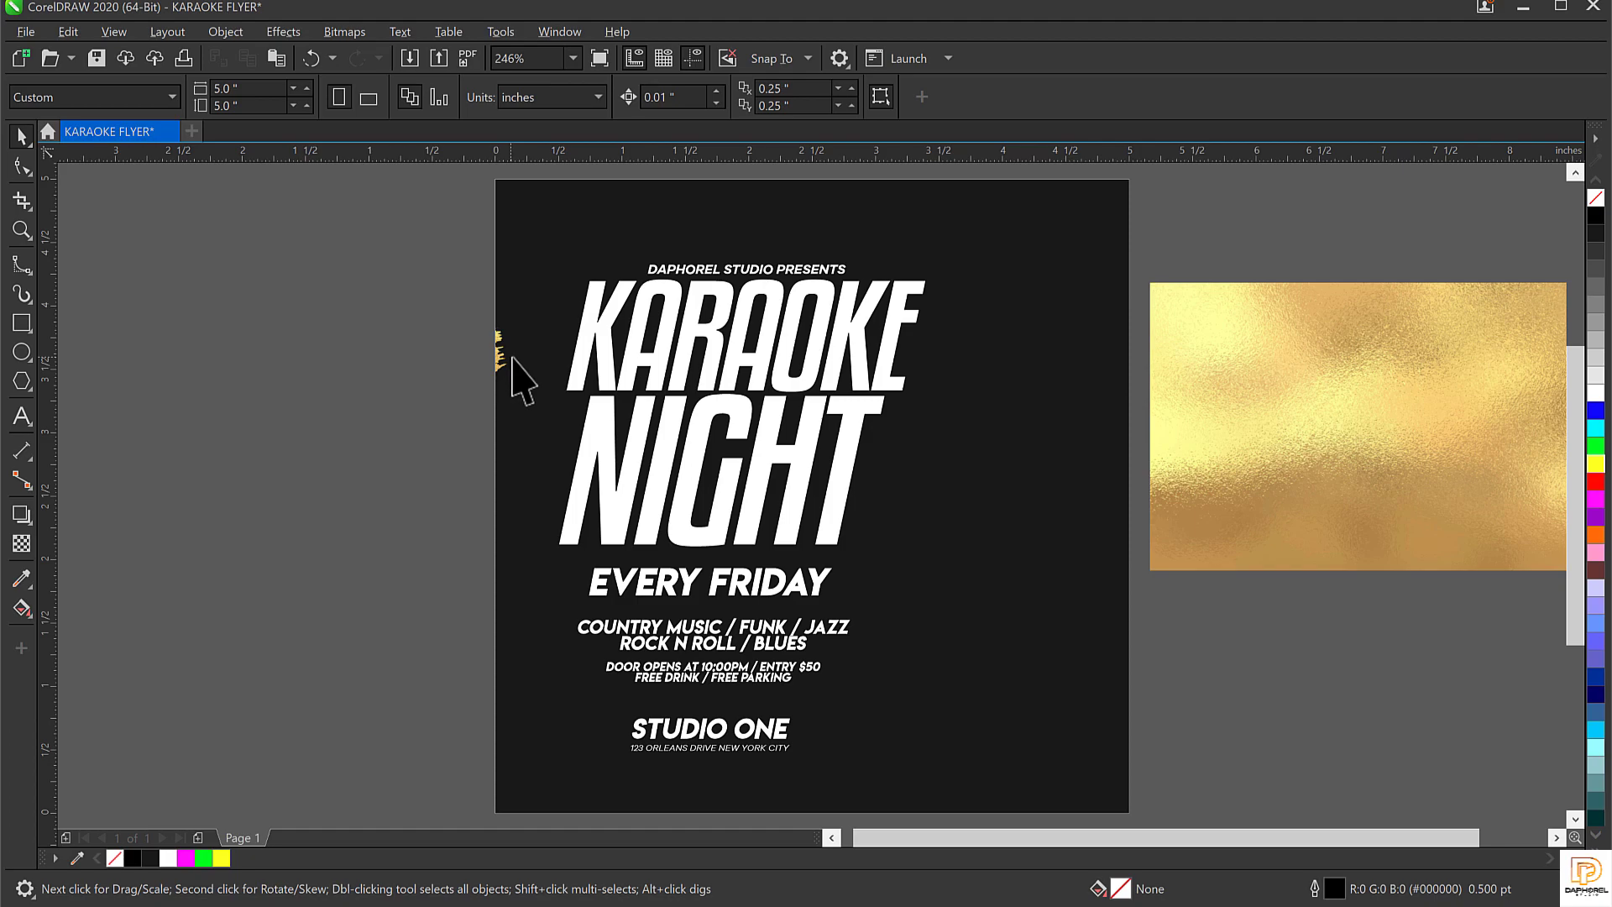
{"action": "double_click", "coordinate": [510, 336]}
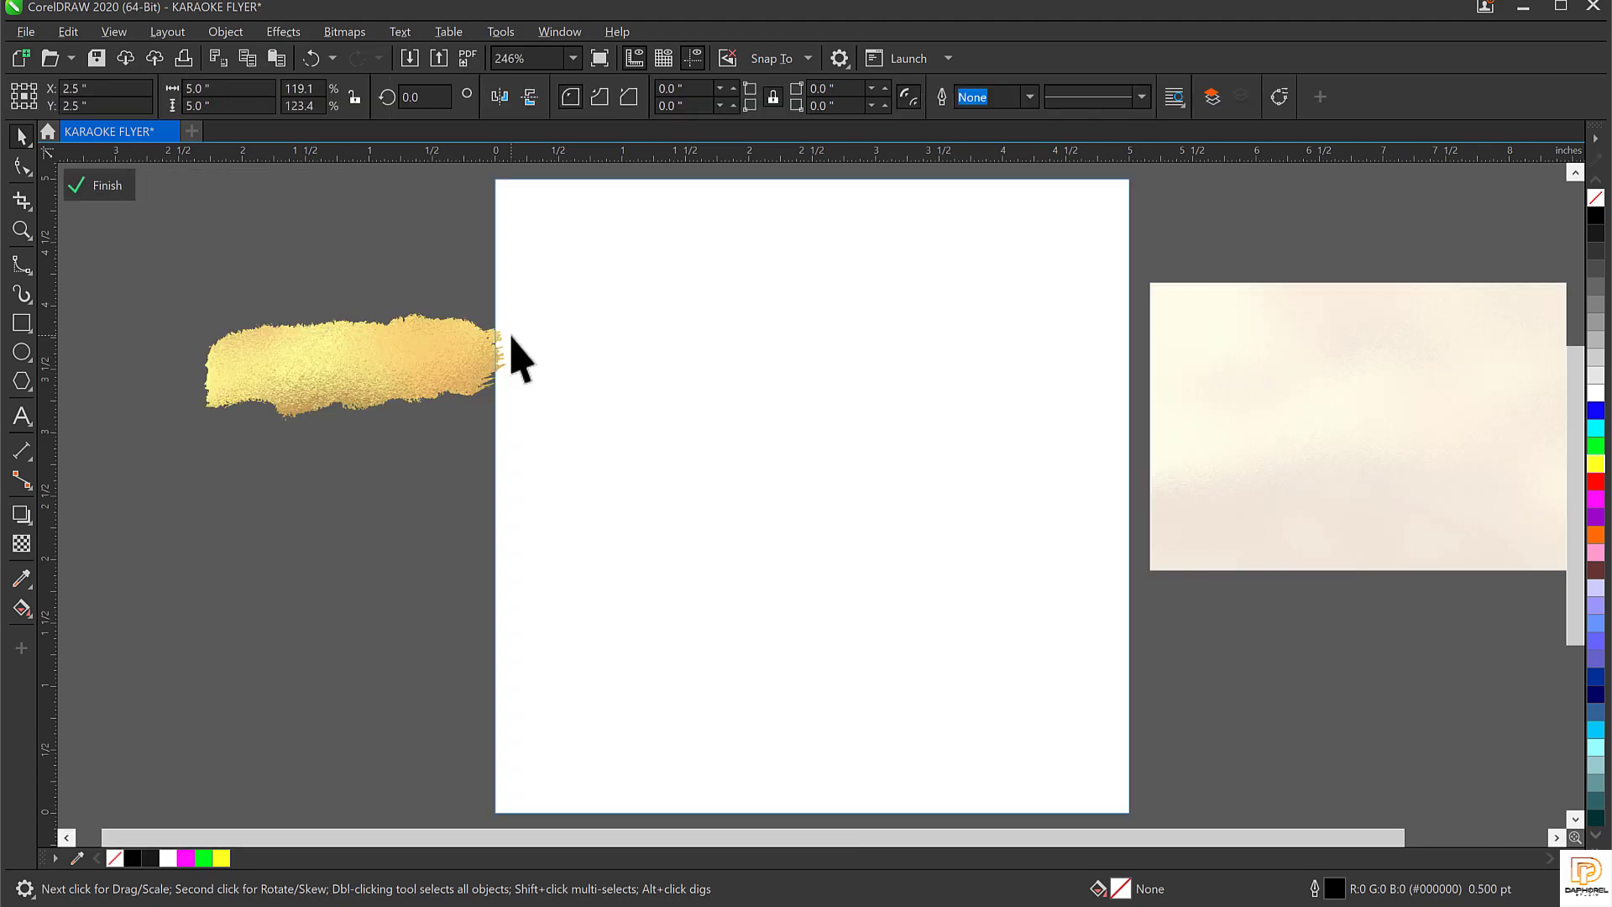
{"action": "left_click", "coordinate": [433, 349]}
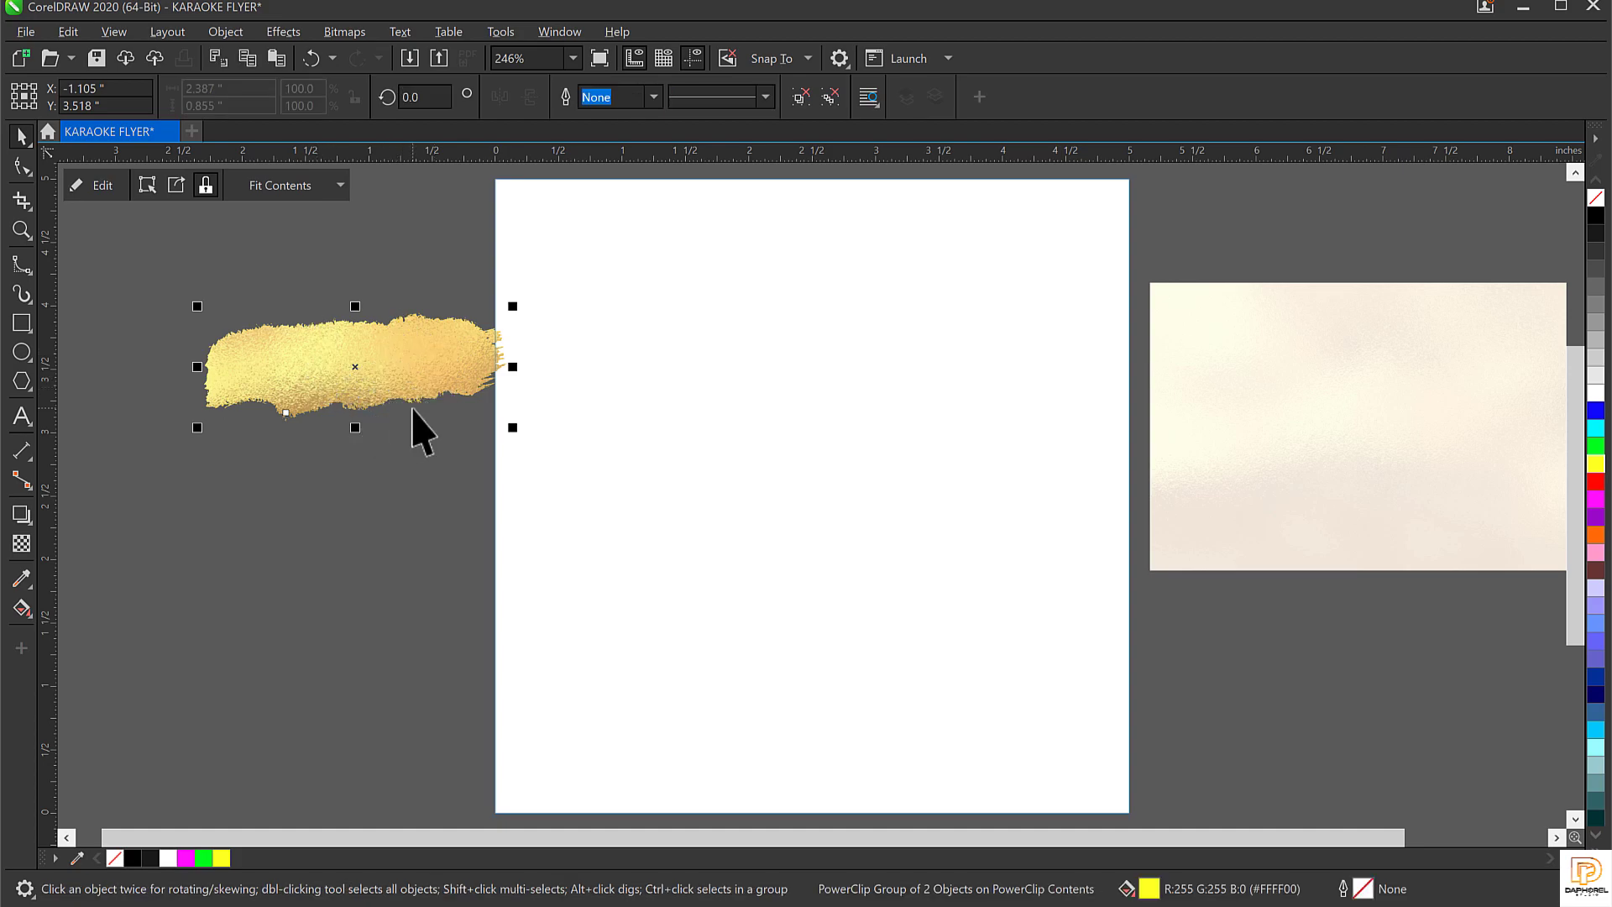
{"action": "mouse_move", "coordinate": [399, 367]}
{"action": "left_mouse_down"}
{"action": "mouse_move", "coordinate": [593, 310]}
{"action": "mouse_move", "coordinate": [620, 190]}
{"action": "mouse_move", "coordinate": [571, 188]}
{"action": "left_mouse_up"}
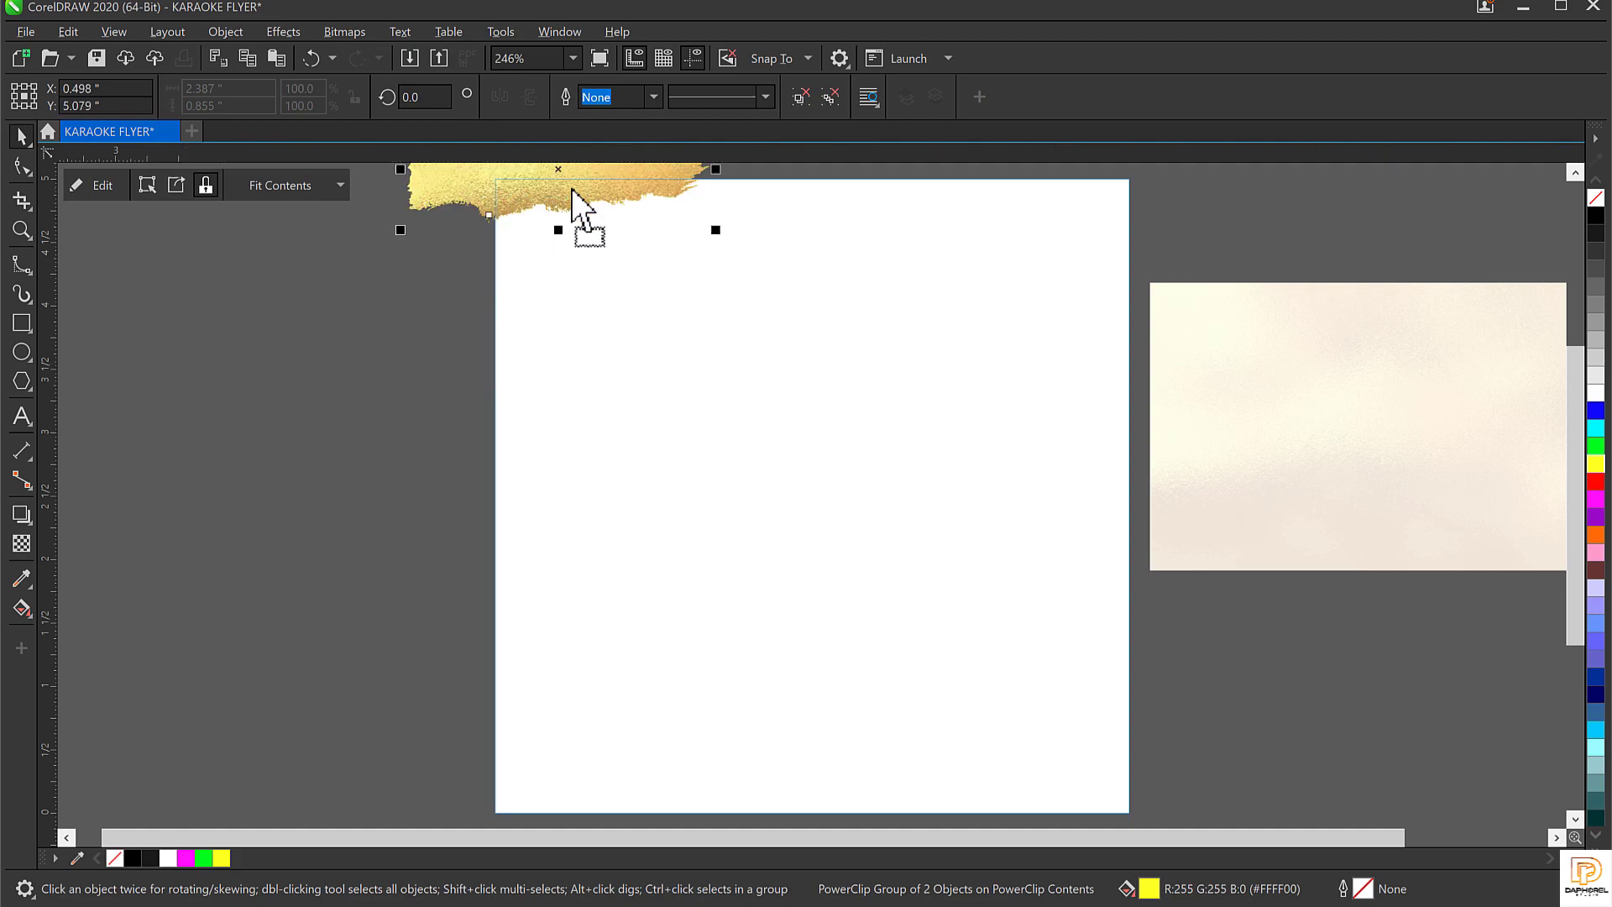
Place a copy of the gold brush stroke over the page's lower-right corner and activate its rotation handles
{"action": "scroll", "coordinate": [550, 269], "scroll_direction": "down", "scroll_amount": 3}
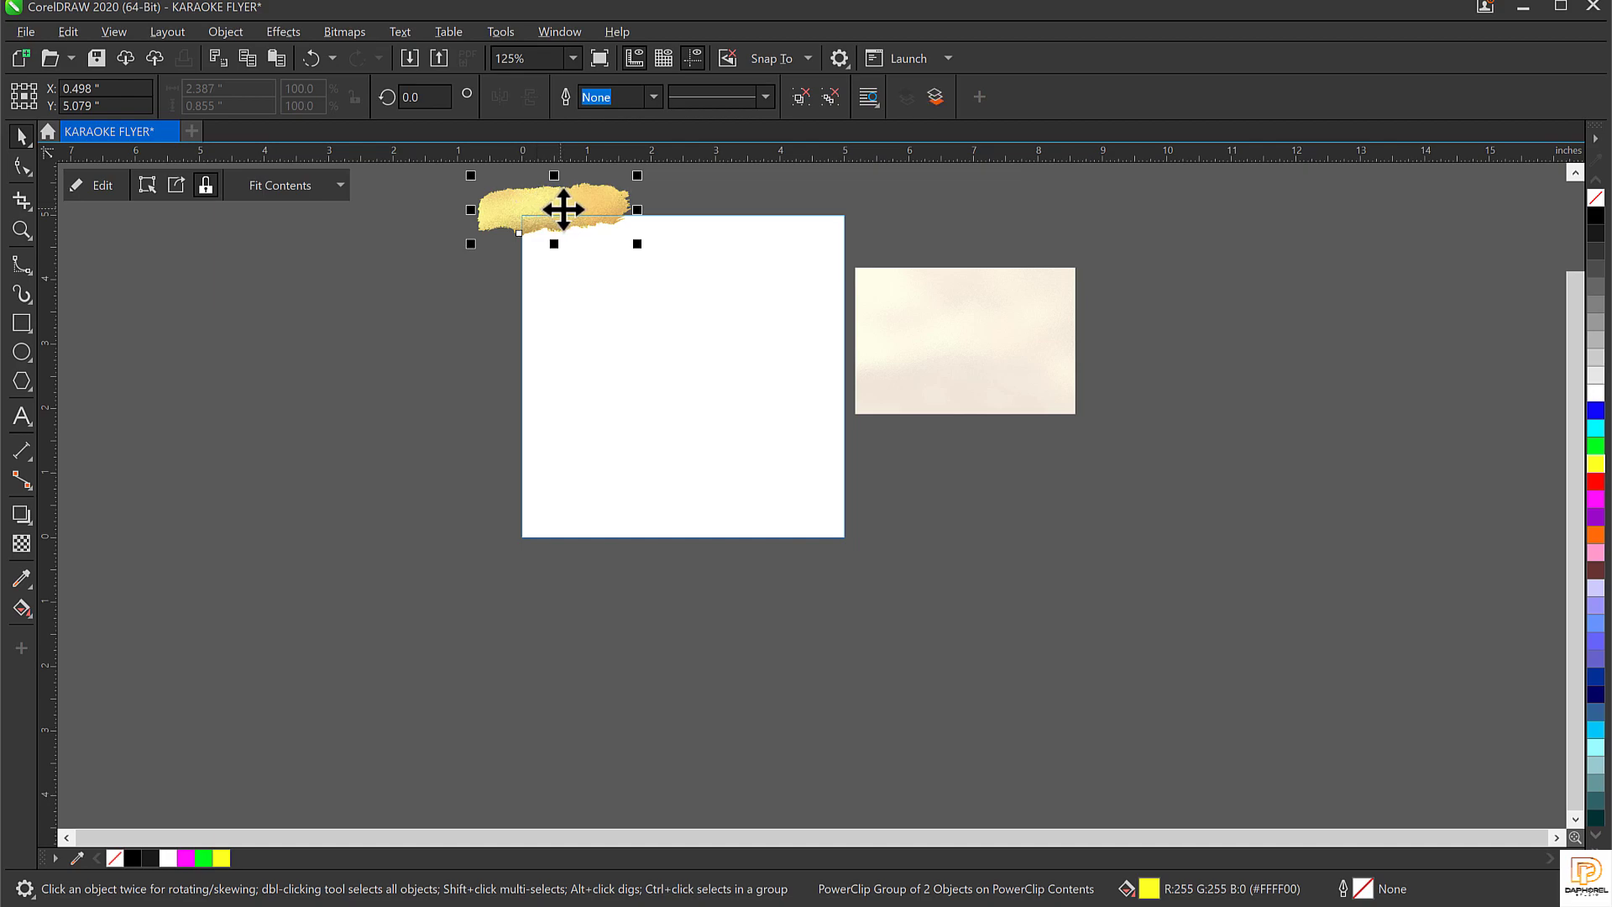
{"action": "mouse_move", "coordinate": [562, 210]}
{"action": "left_mouse_down"}
{"action": "mouse_move", "coordinate": [849, 496]}
{"action": "mouse_move", "coordinate": [864, 564]}
{"action": "mouse_move", "coordinate": [834, 529]}
{"action": "left_mouse_up"}
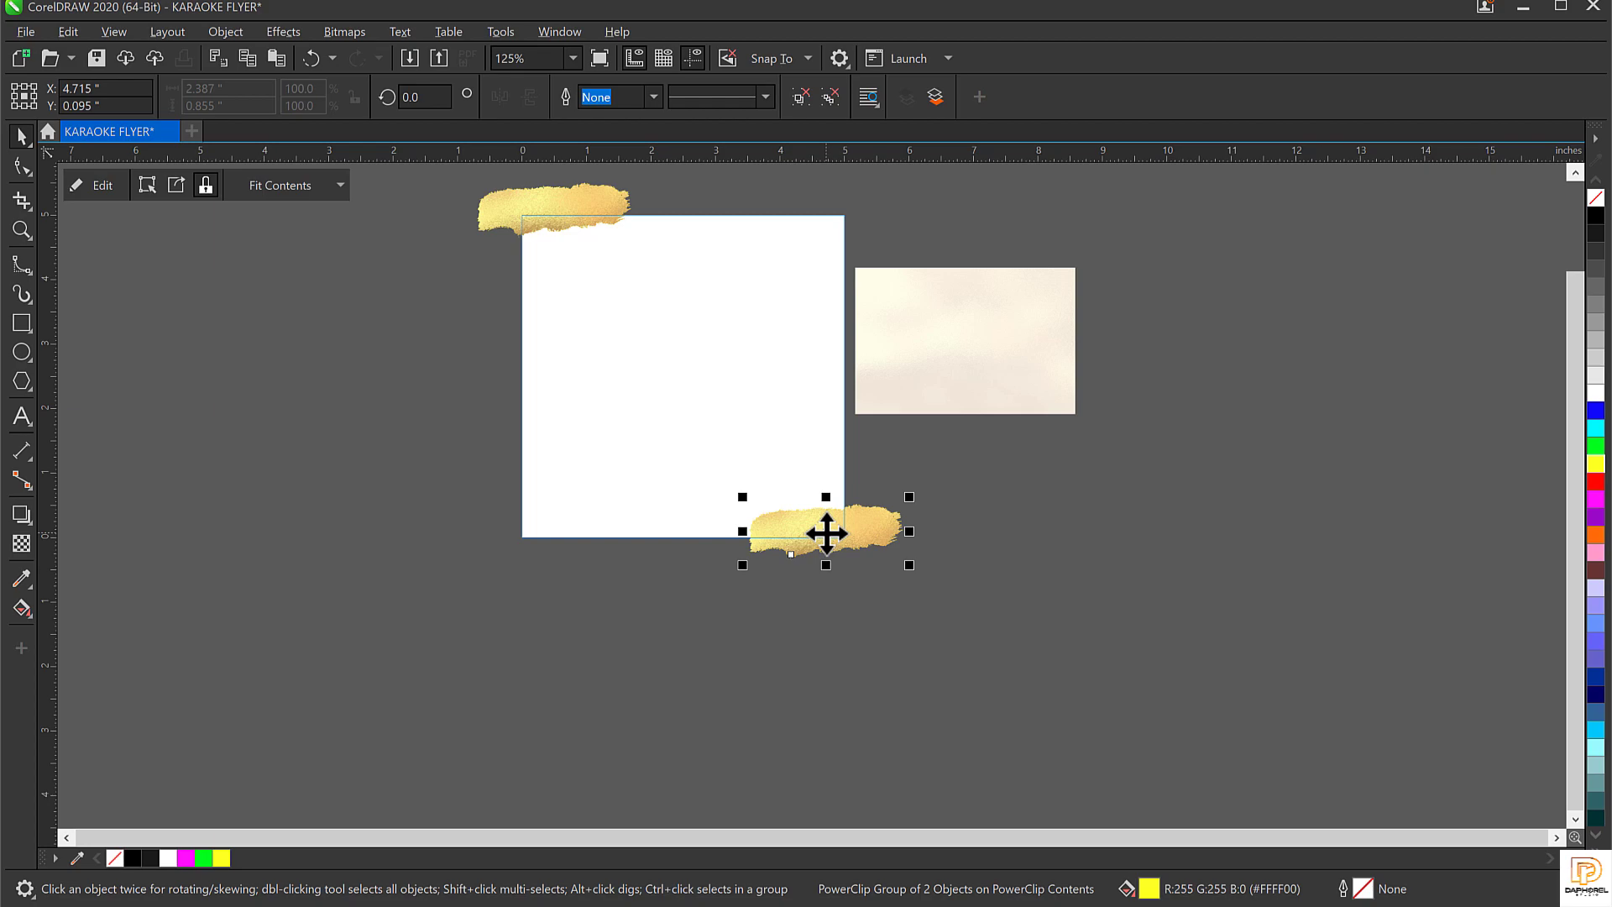
{"action": "scroll", "coordinate": [827, 533], "scroll_direction": "up", "scroll_amount": 2}
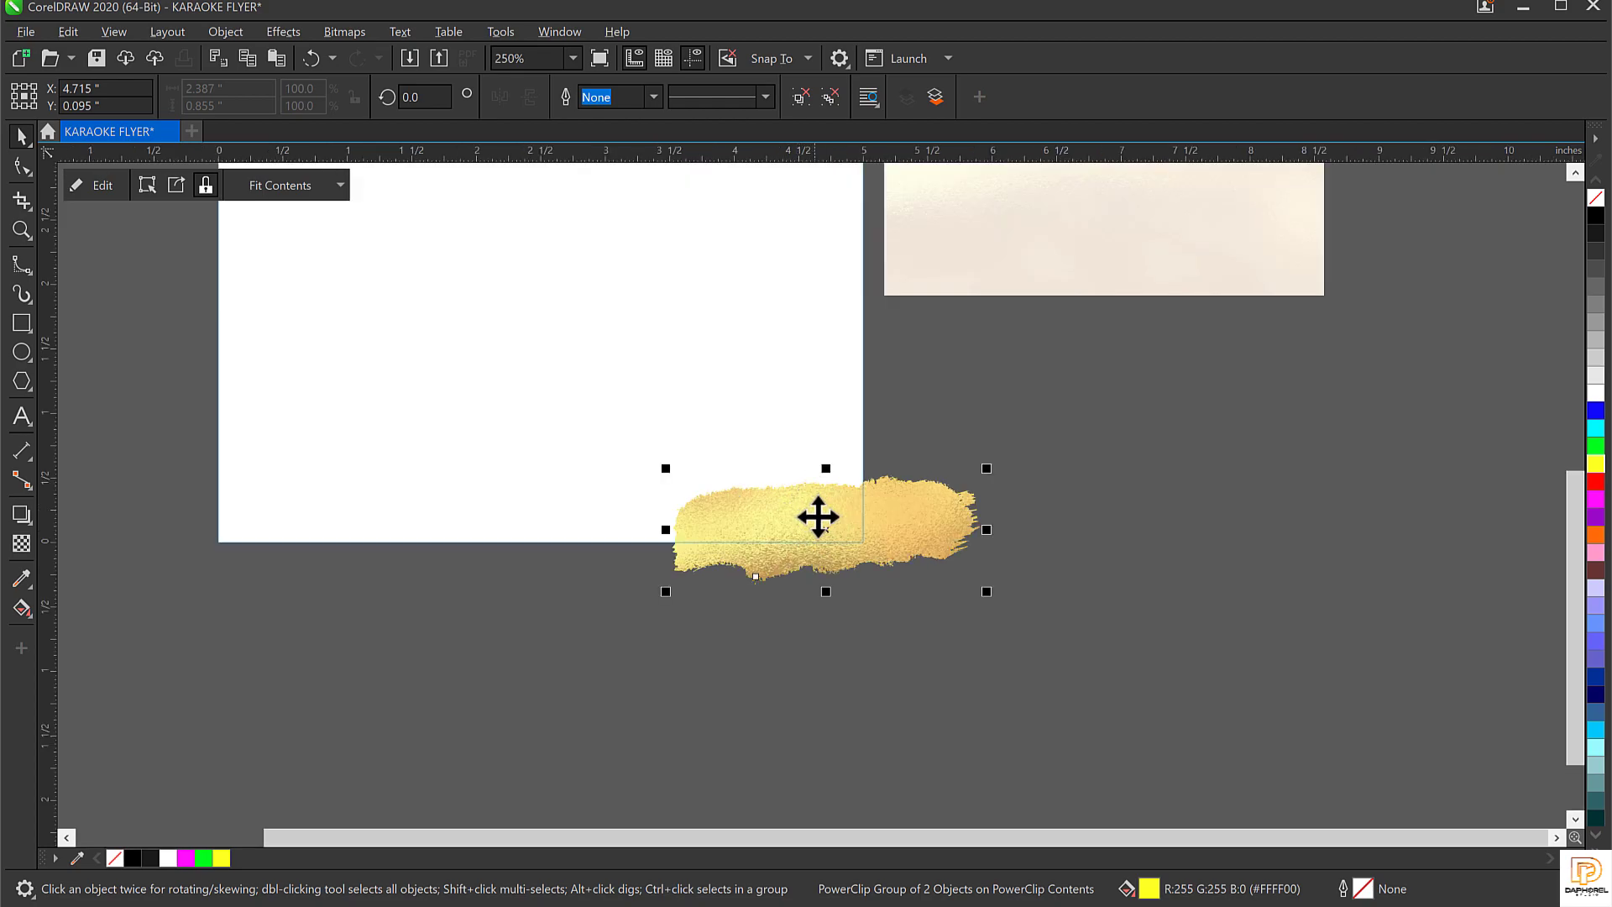
{"action": "left_click", "coordinate": [887, 515]}
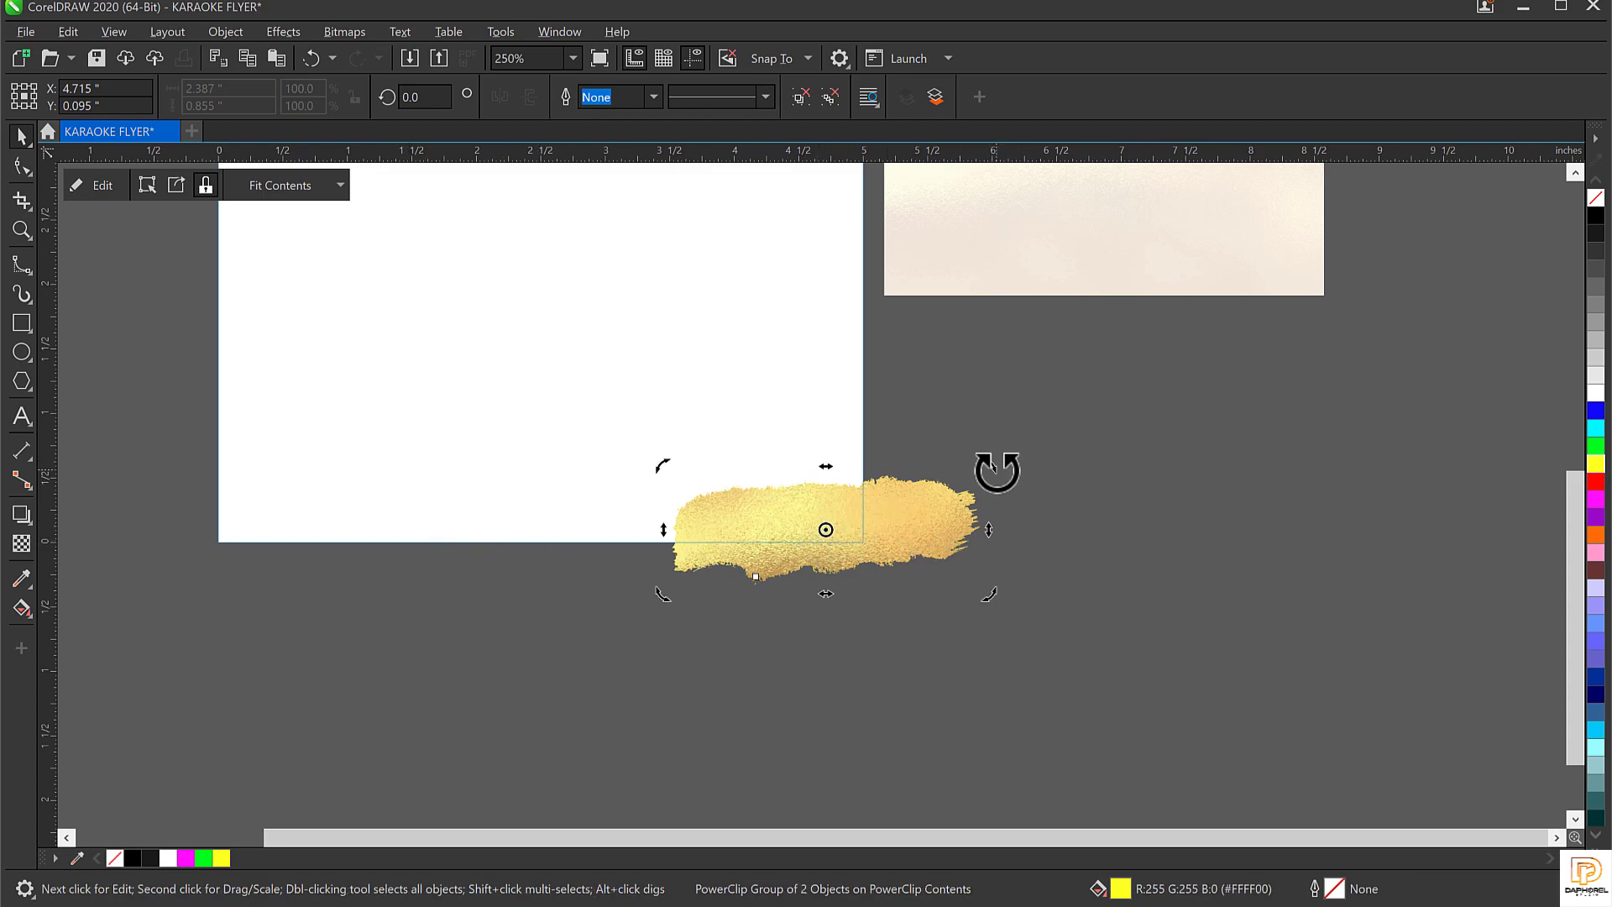
{"action": "left_click_drag", "start_coordinate": [992, 465], "coordinate": [915, 437]}
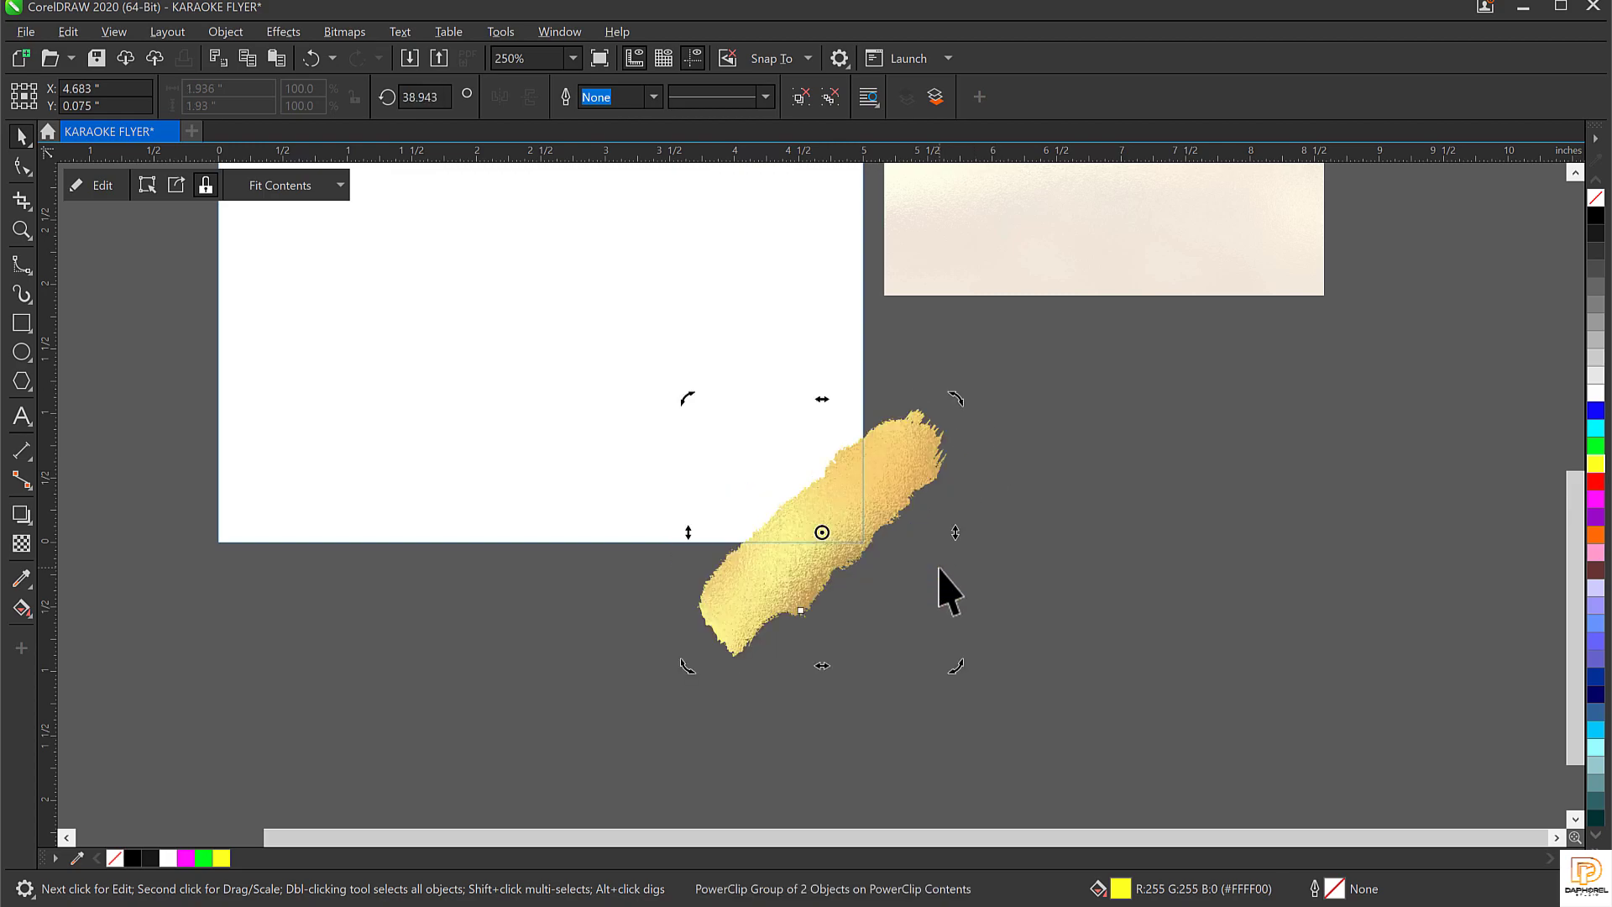
{"action": "key", "text": "ctrl+z"}
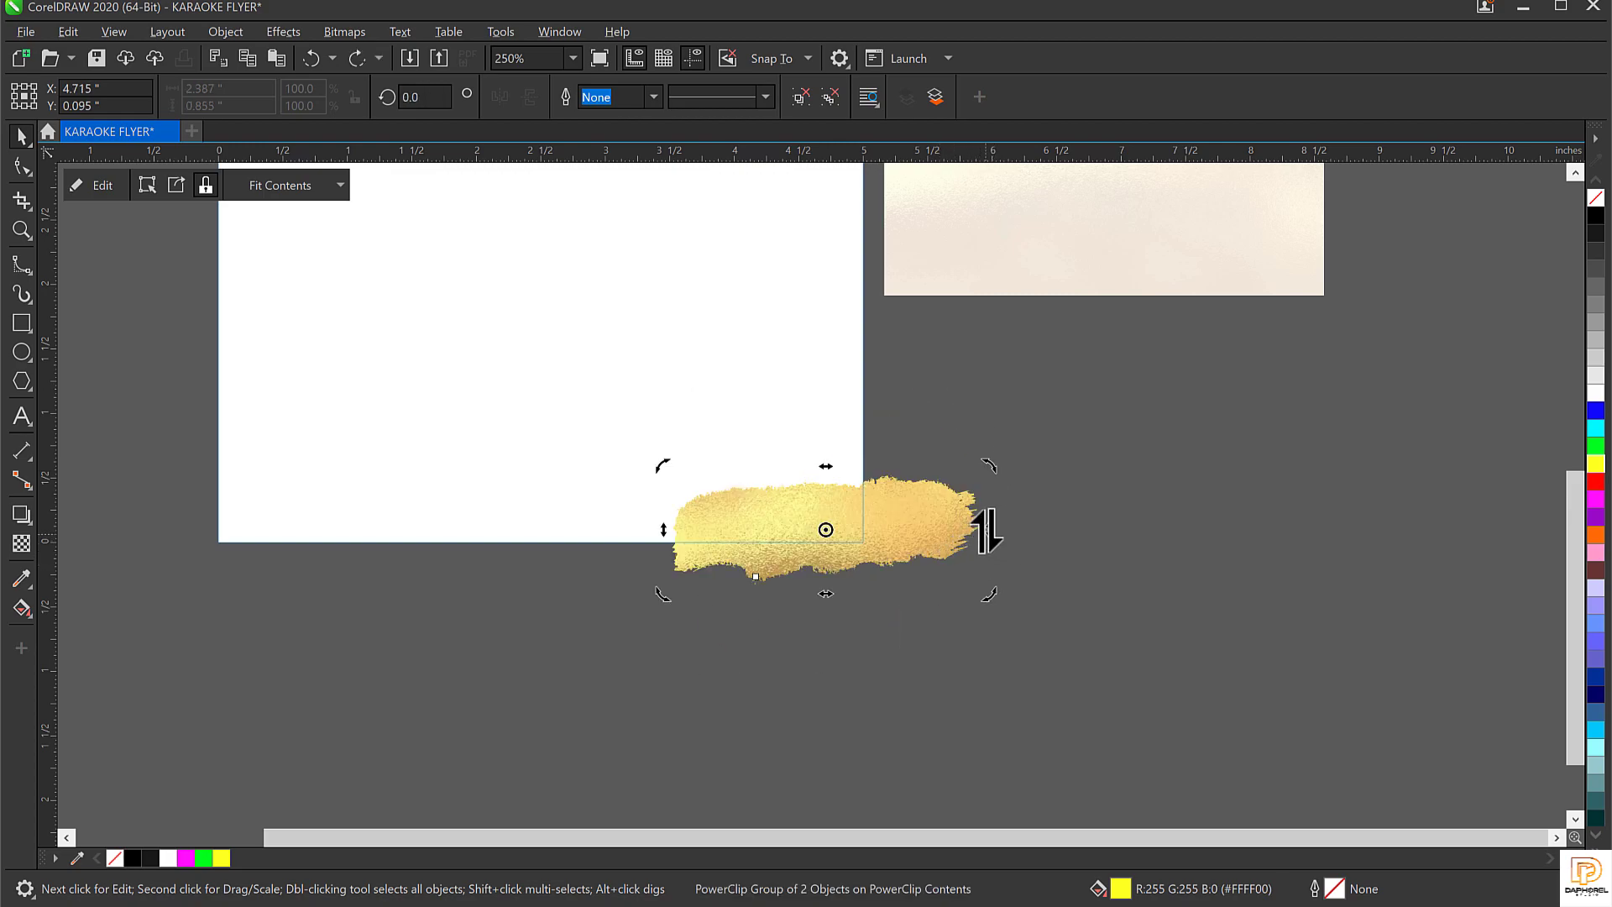
{"action": "left_click_drag", "start_coordinate": [996, 536], "coordinate": [977, 464]}
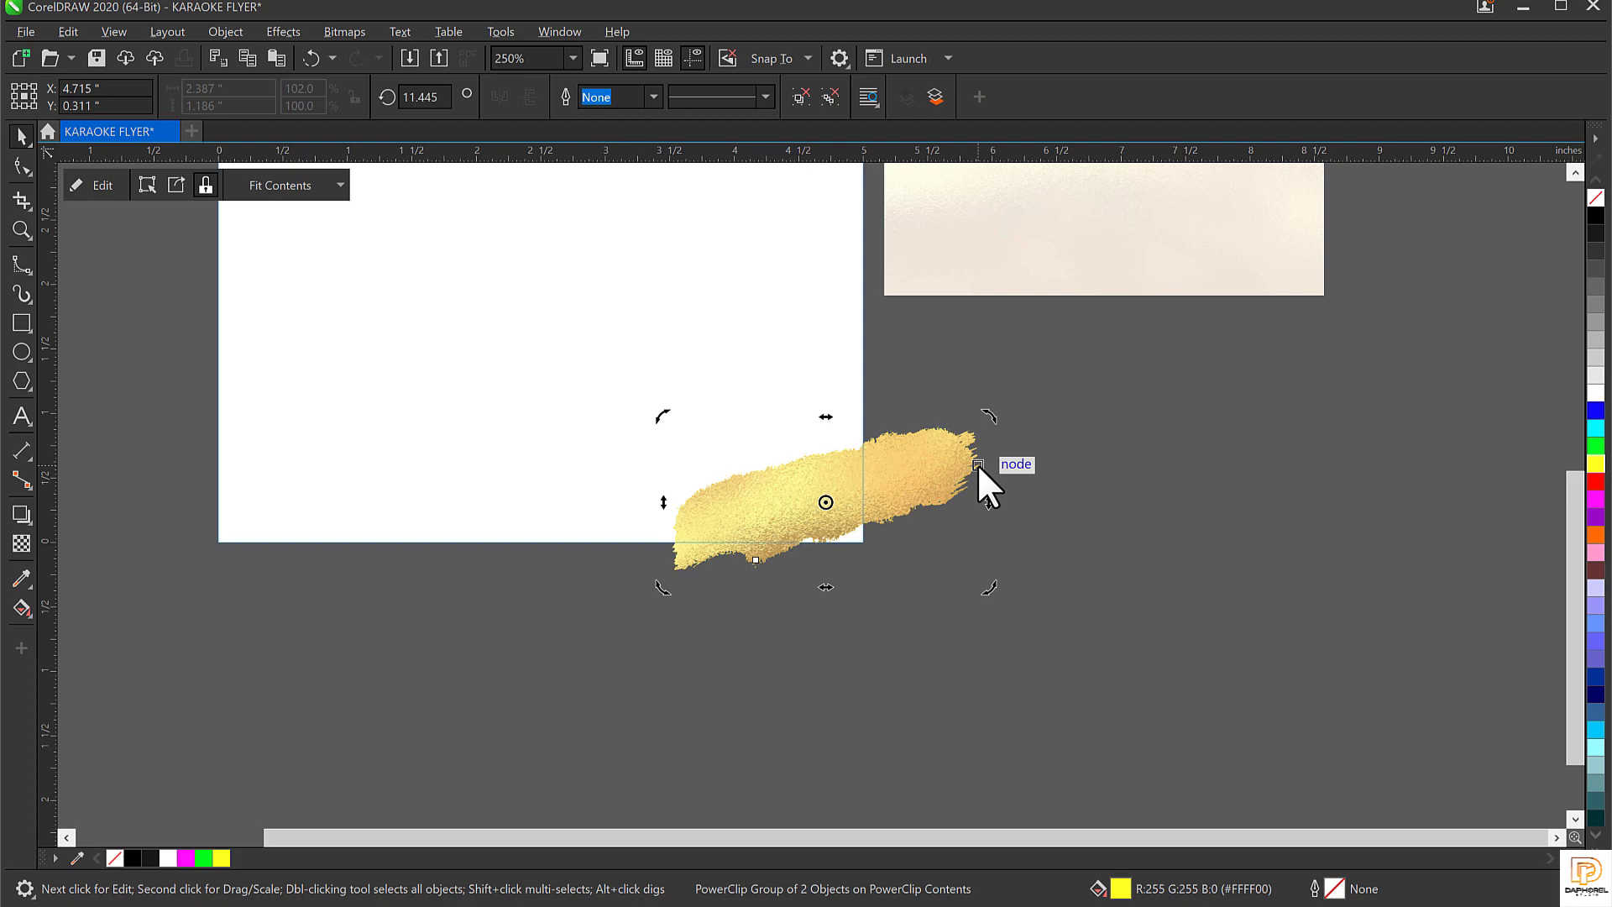
{"action": "key", "text": "ctrl+z"}
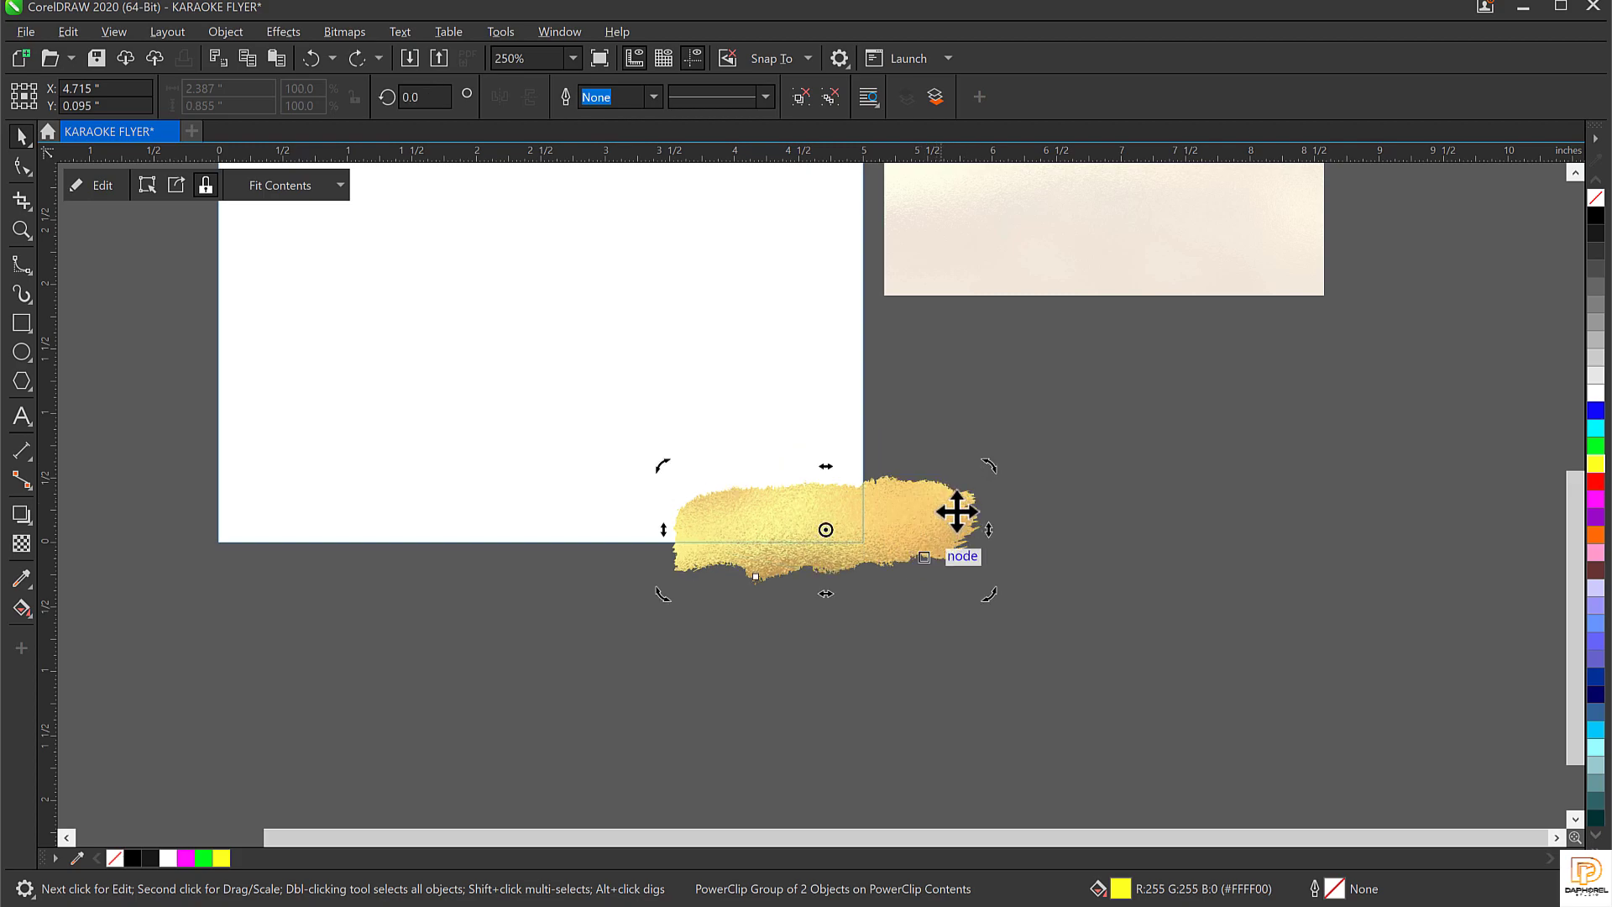
Rotate the lower-right gold stroke about 13° counterclockwise and enlarge it to about 147%, keeping it across the page corner
{"action": "left_click_drag", "start_coordinate": [989, 462], "coordinate": [984, 427]}
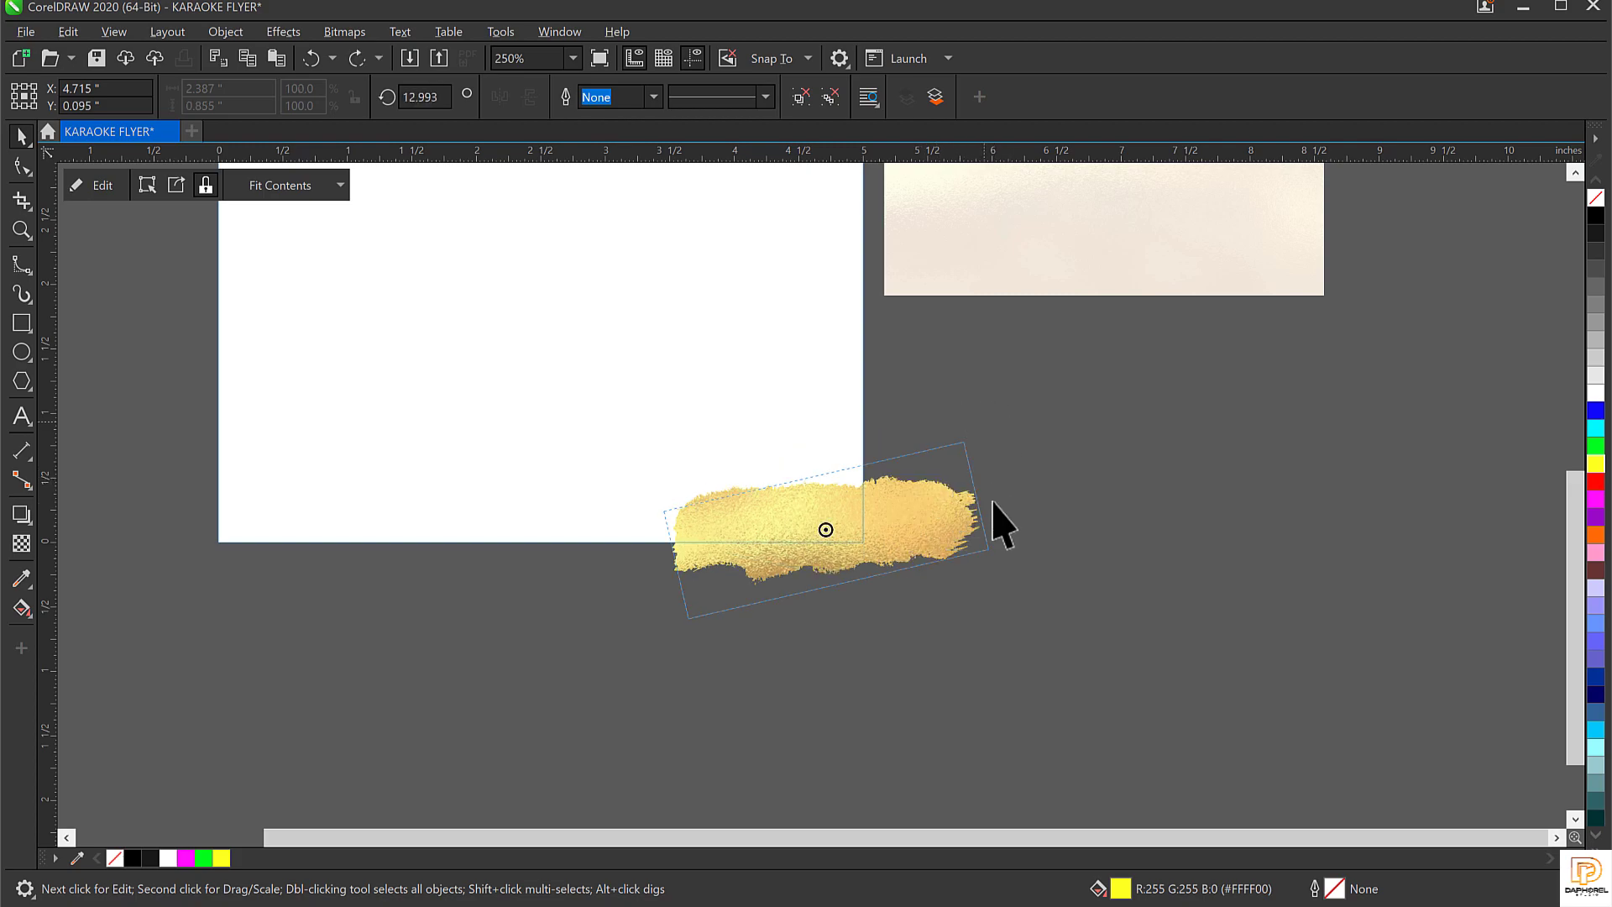
{"action": "left_click", "coordinate": [917, 493]}
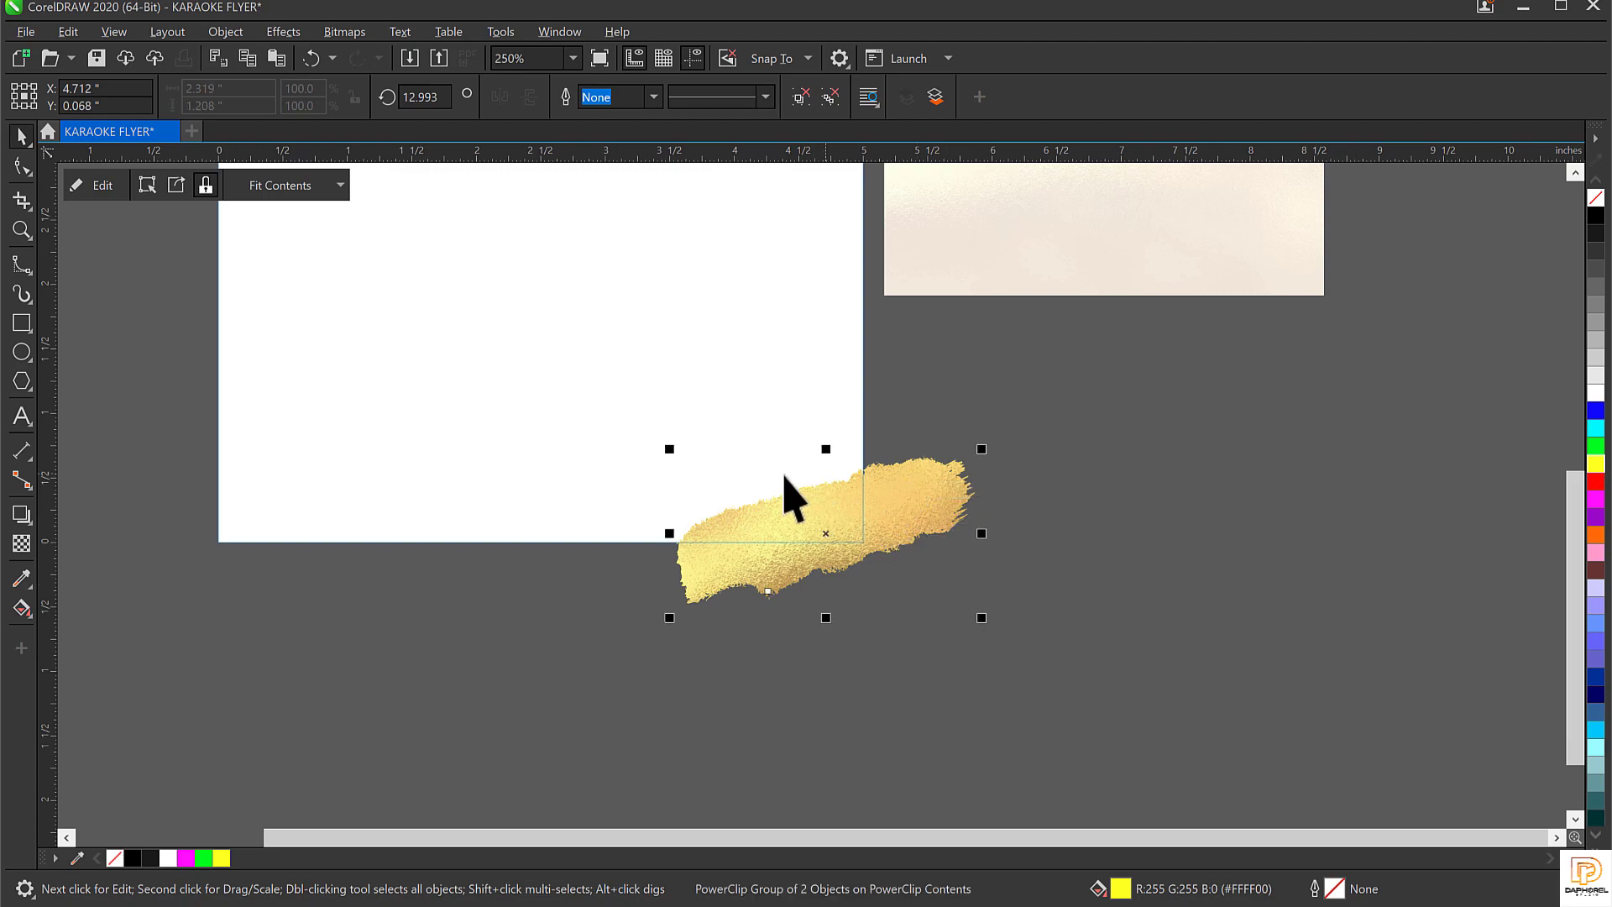
{"action": "left_click_drag", "start_coordinate": [670, 452], "coordinate": [450, 379]}
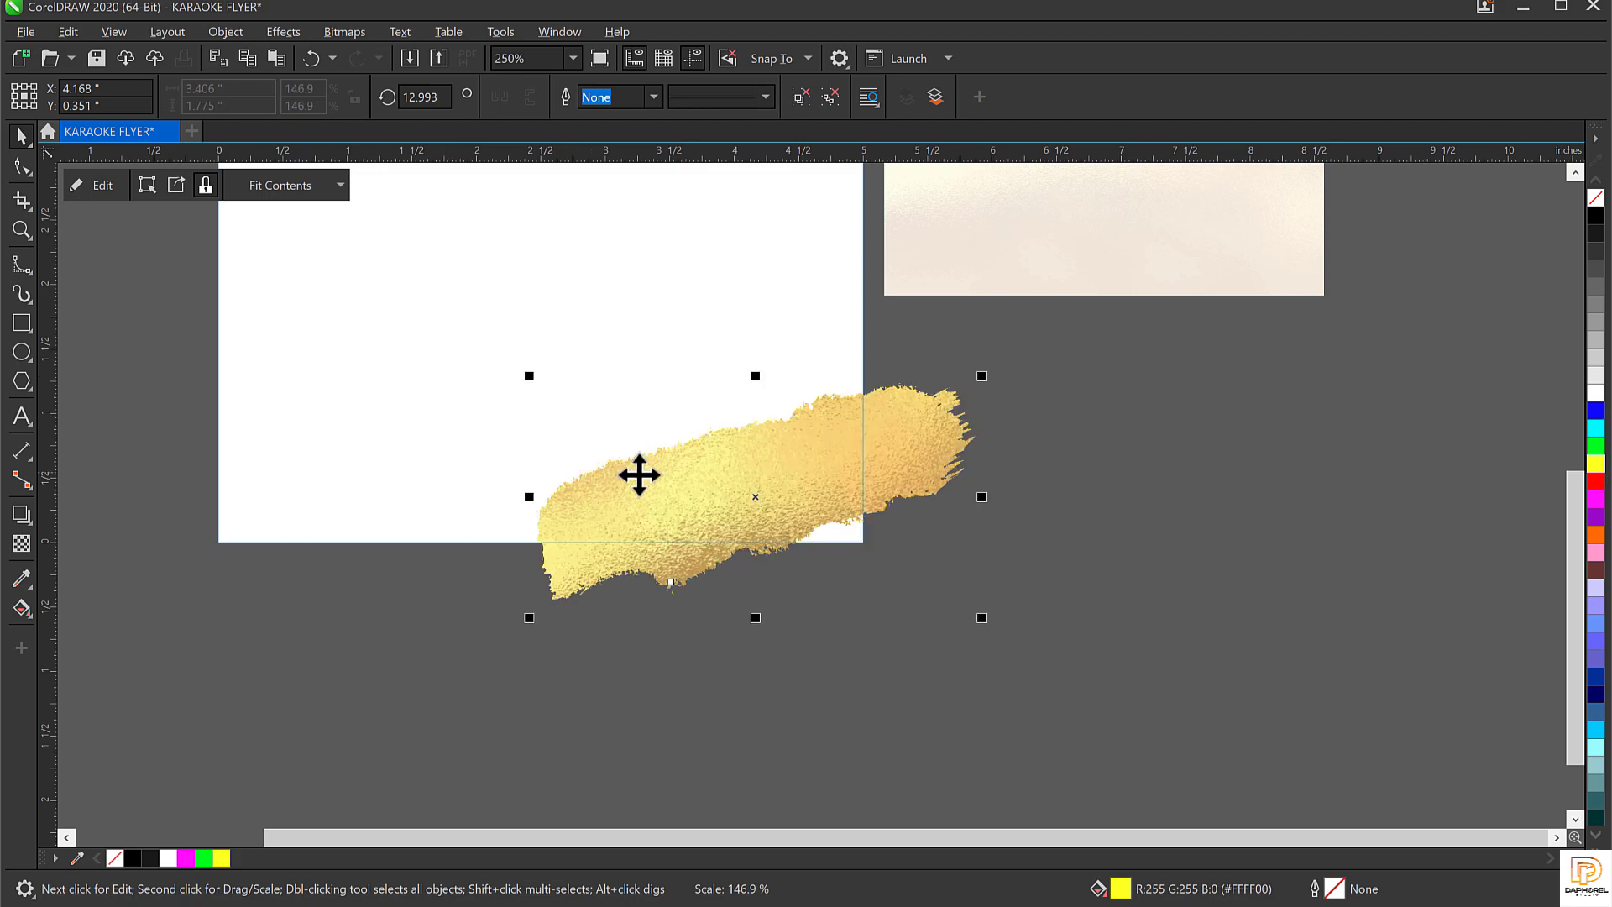
{"action": "left_click_drag", "start_coordinate": [637, 471], "coordinate": [650, 524]}
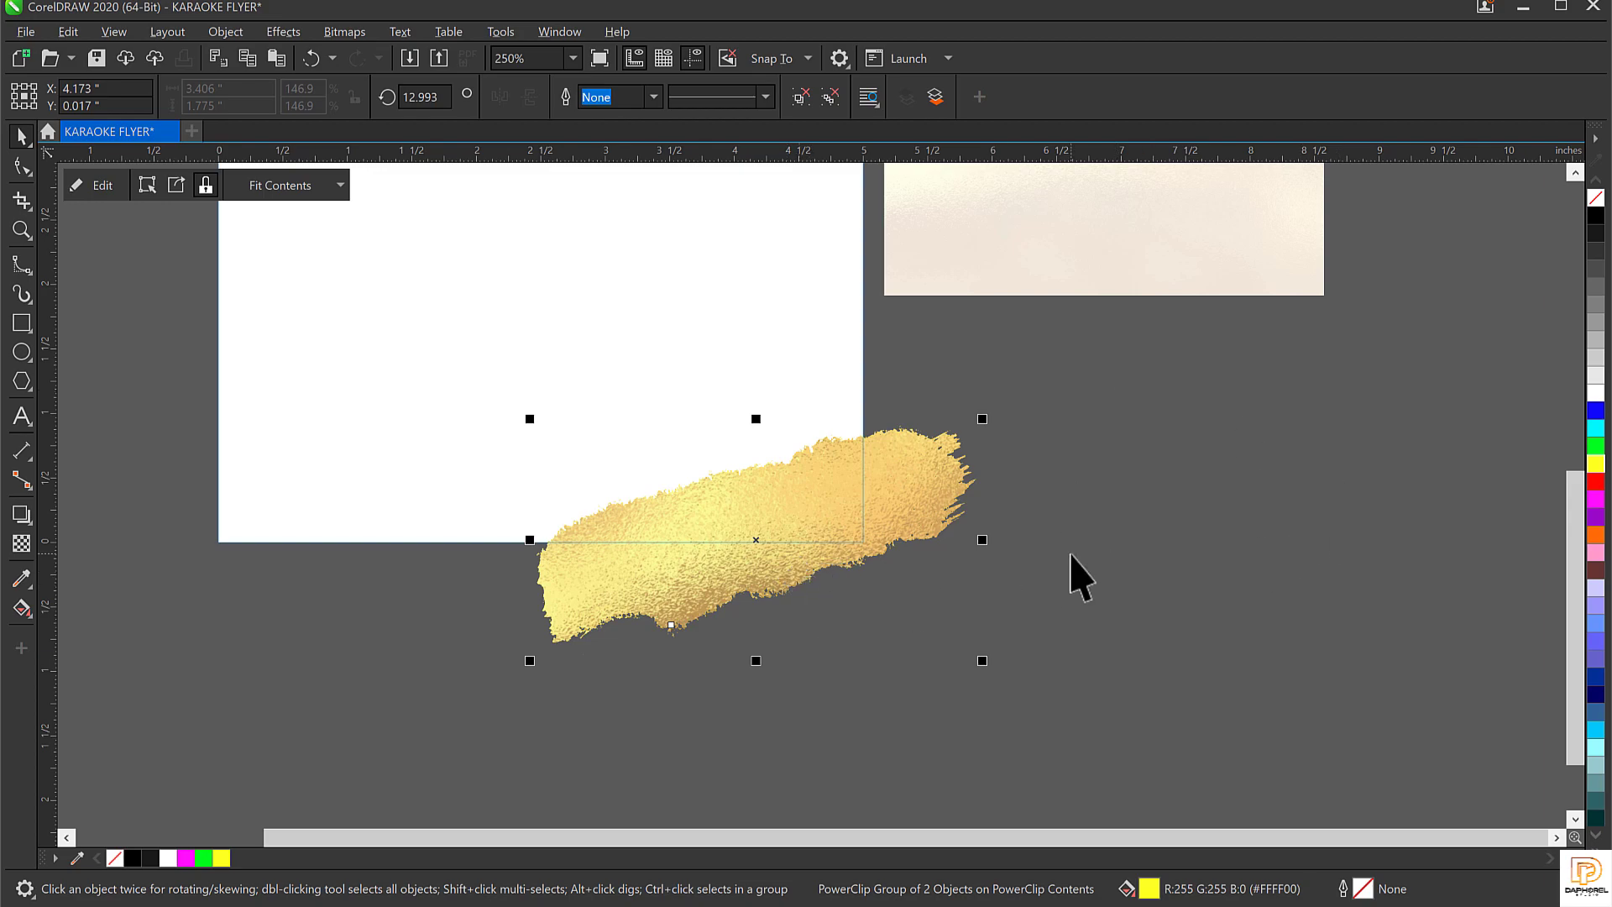
Finish editing the PowerClip contents so both gold strokes are clipped to the dark background, and deselect everything
{"action": "scroll", "coordinate": [1078, 574], "scroll_direction": "down", "scroll_amount": 3}
{"action": "left_click", "coordinate": [647, 223]}
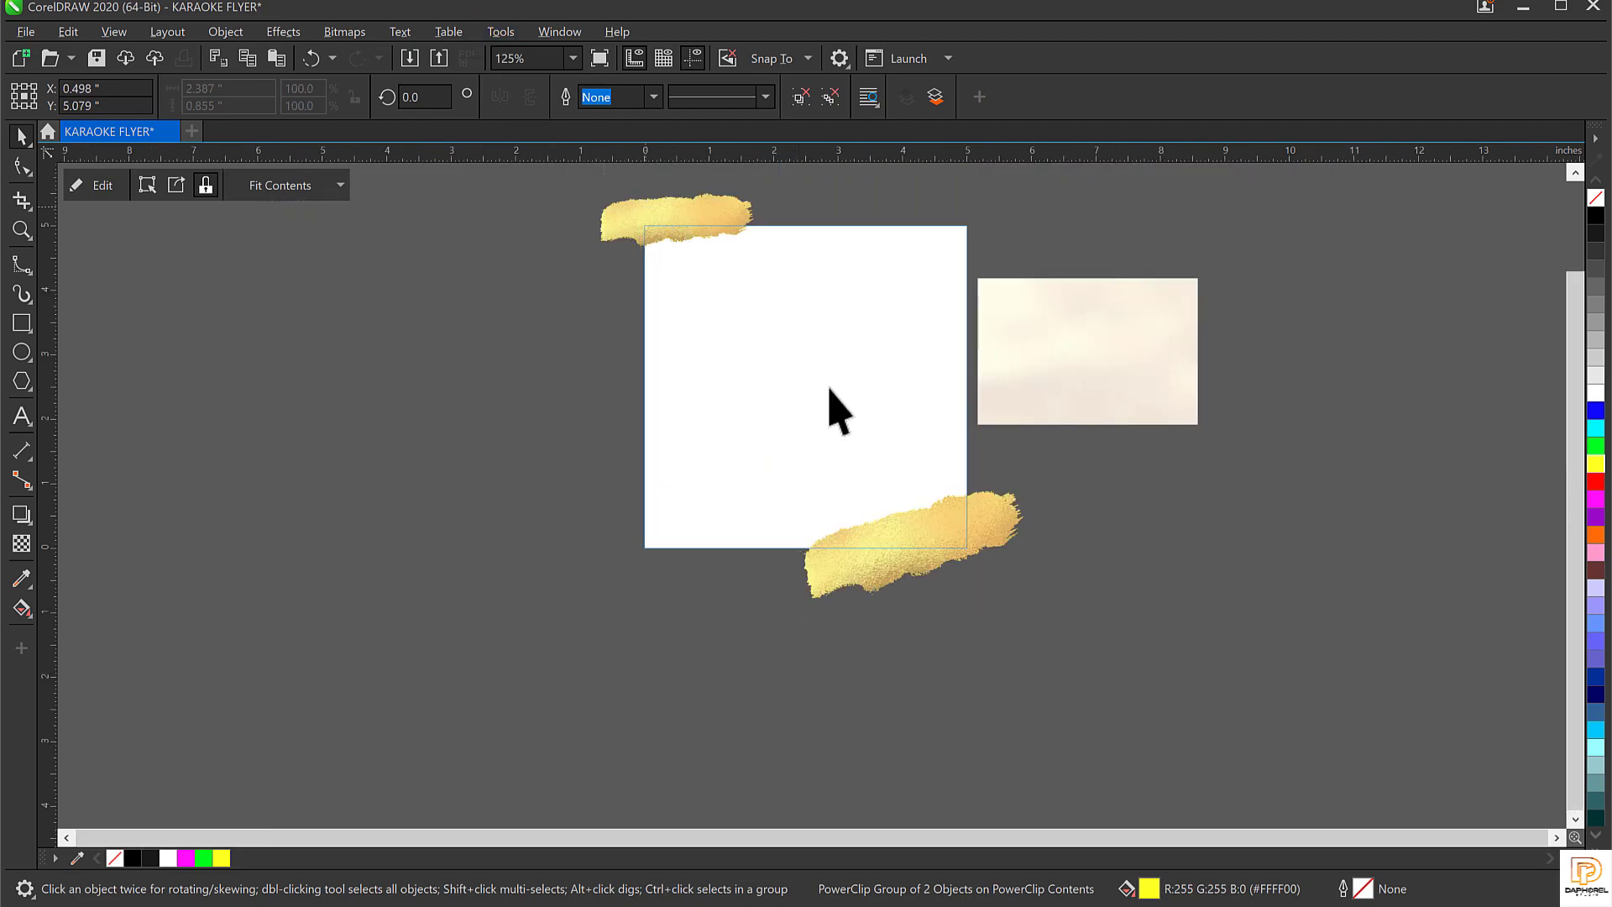
{"action": "left_click", "coordinate": [881, 575]}
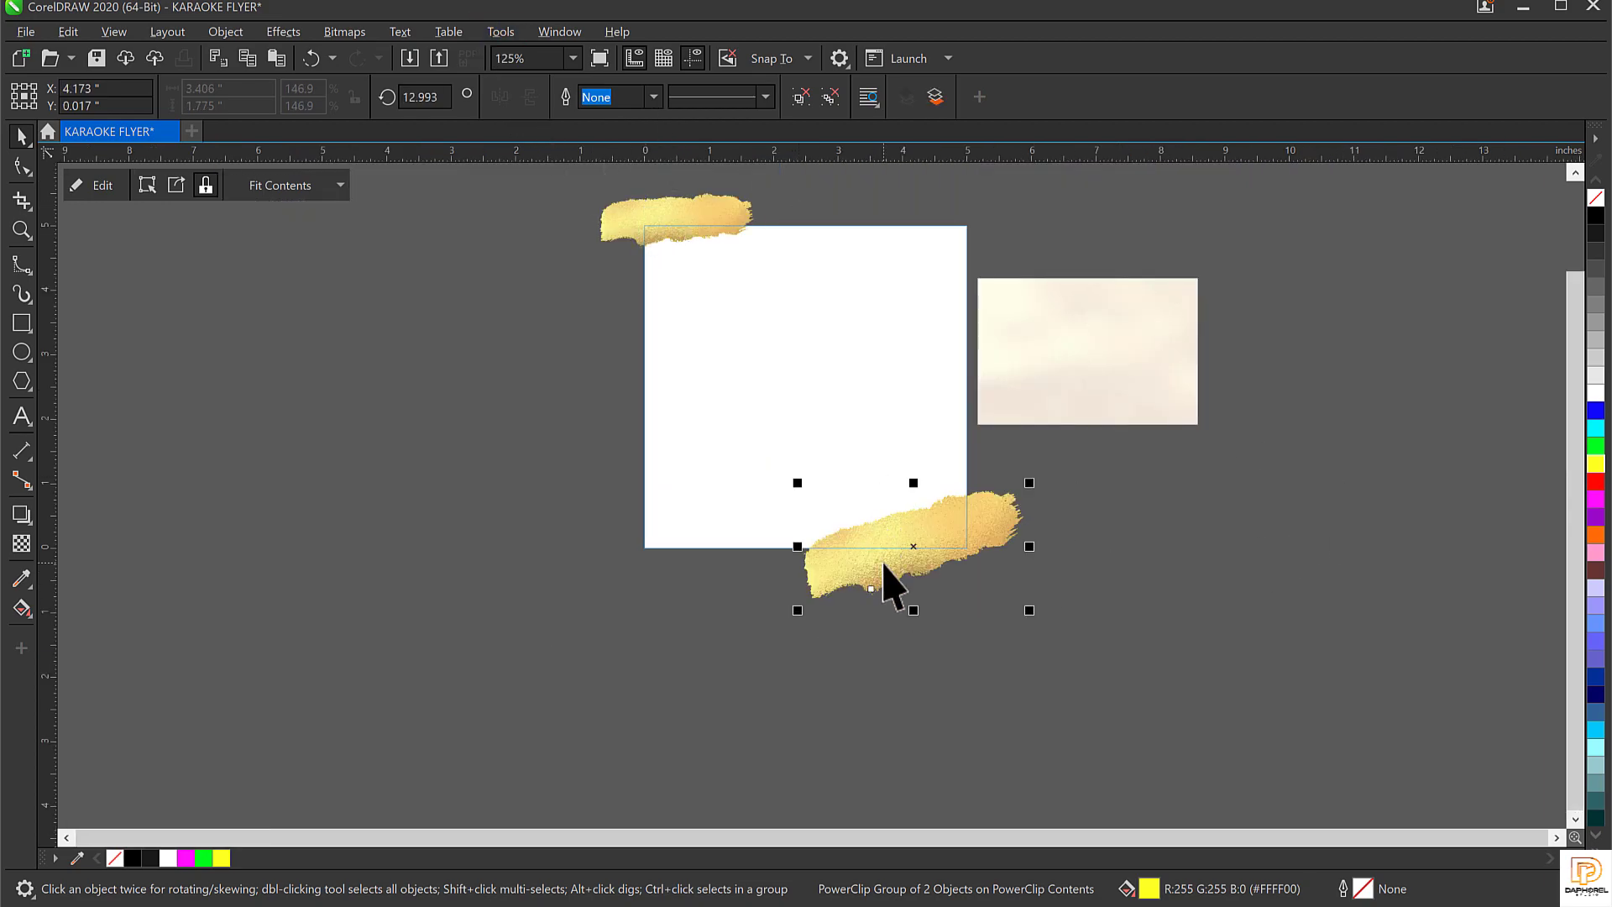
{"action": "left_click", "coordinate": [423, 254]}
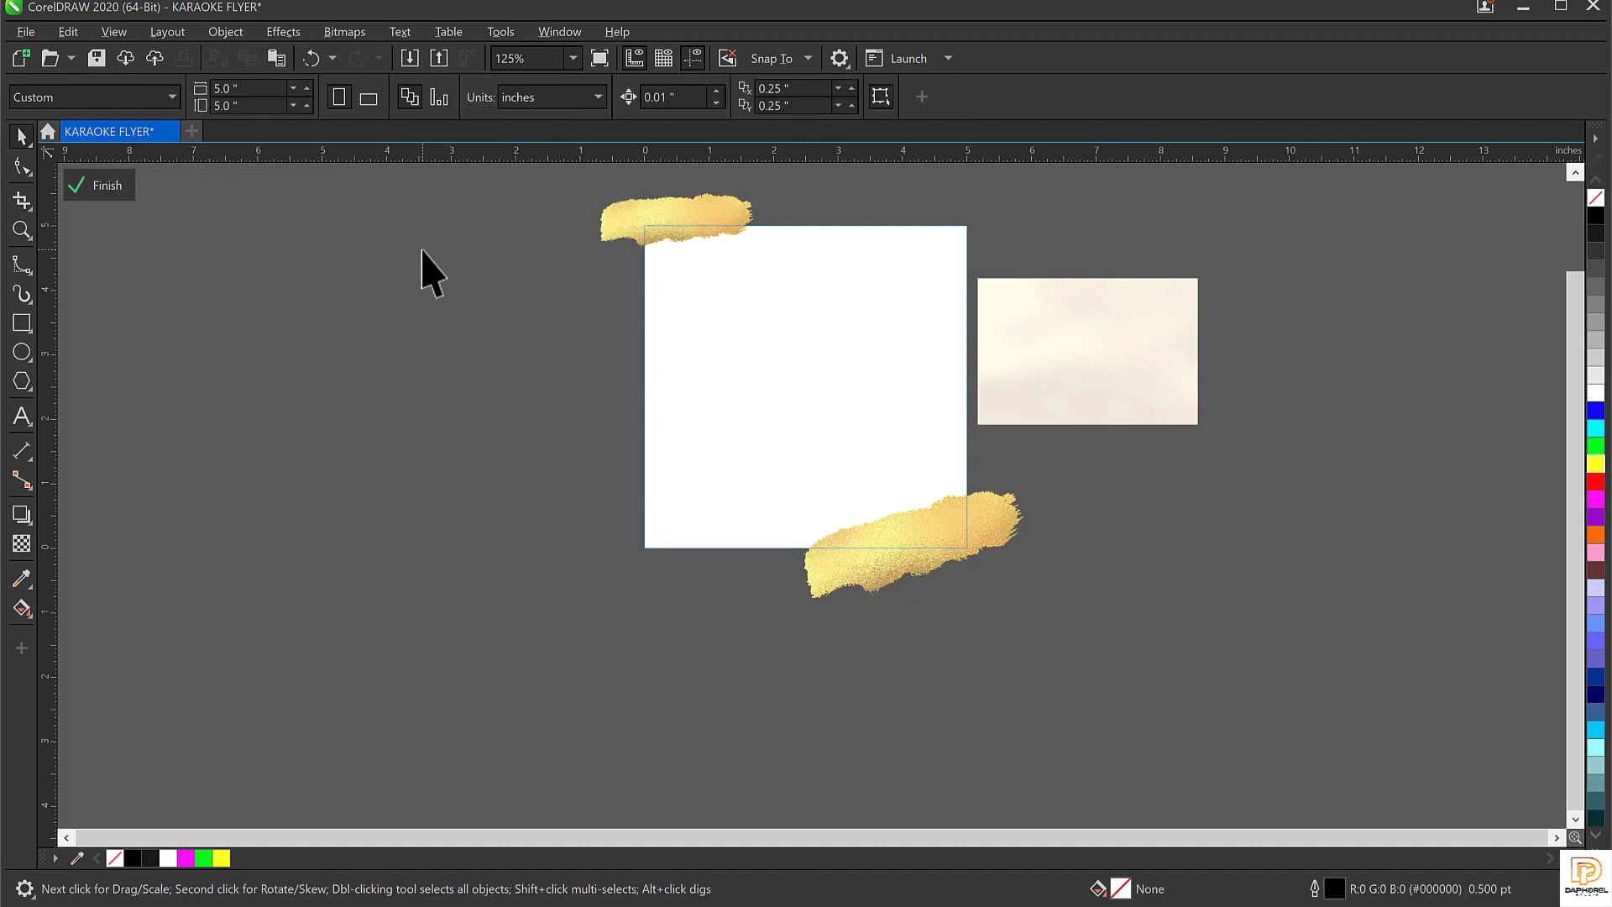
{"action": "left_click", "coordinate": [101, 184]}
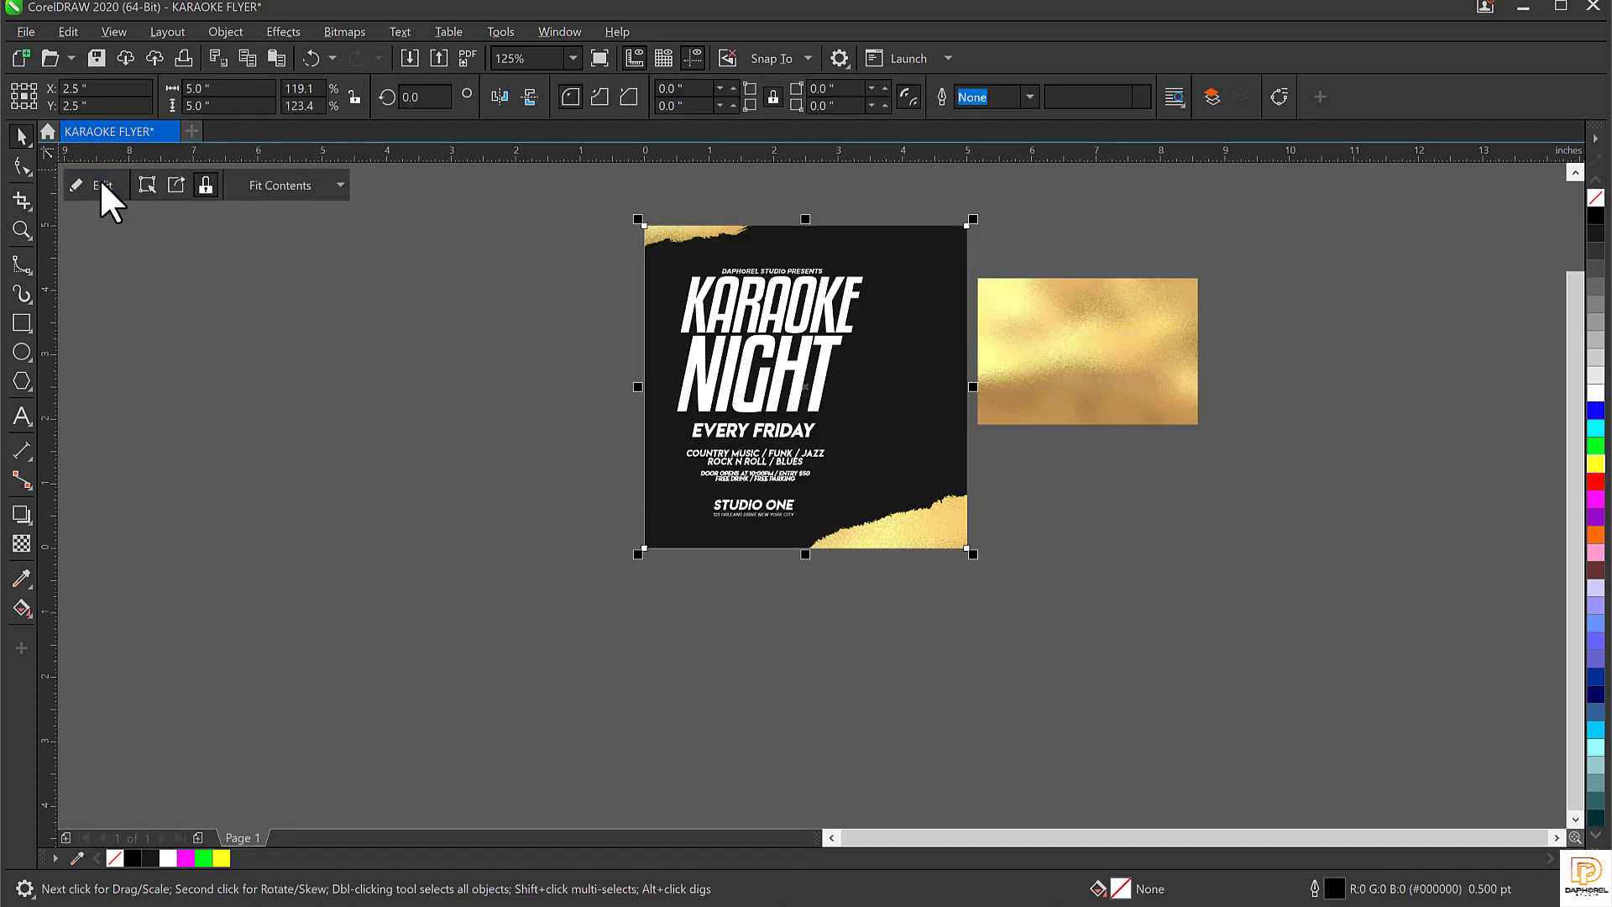
{"action": "left_click", "coordinate": [485, 507]}
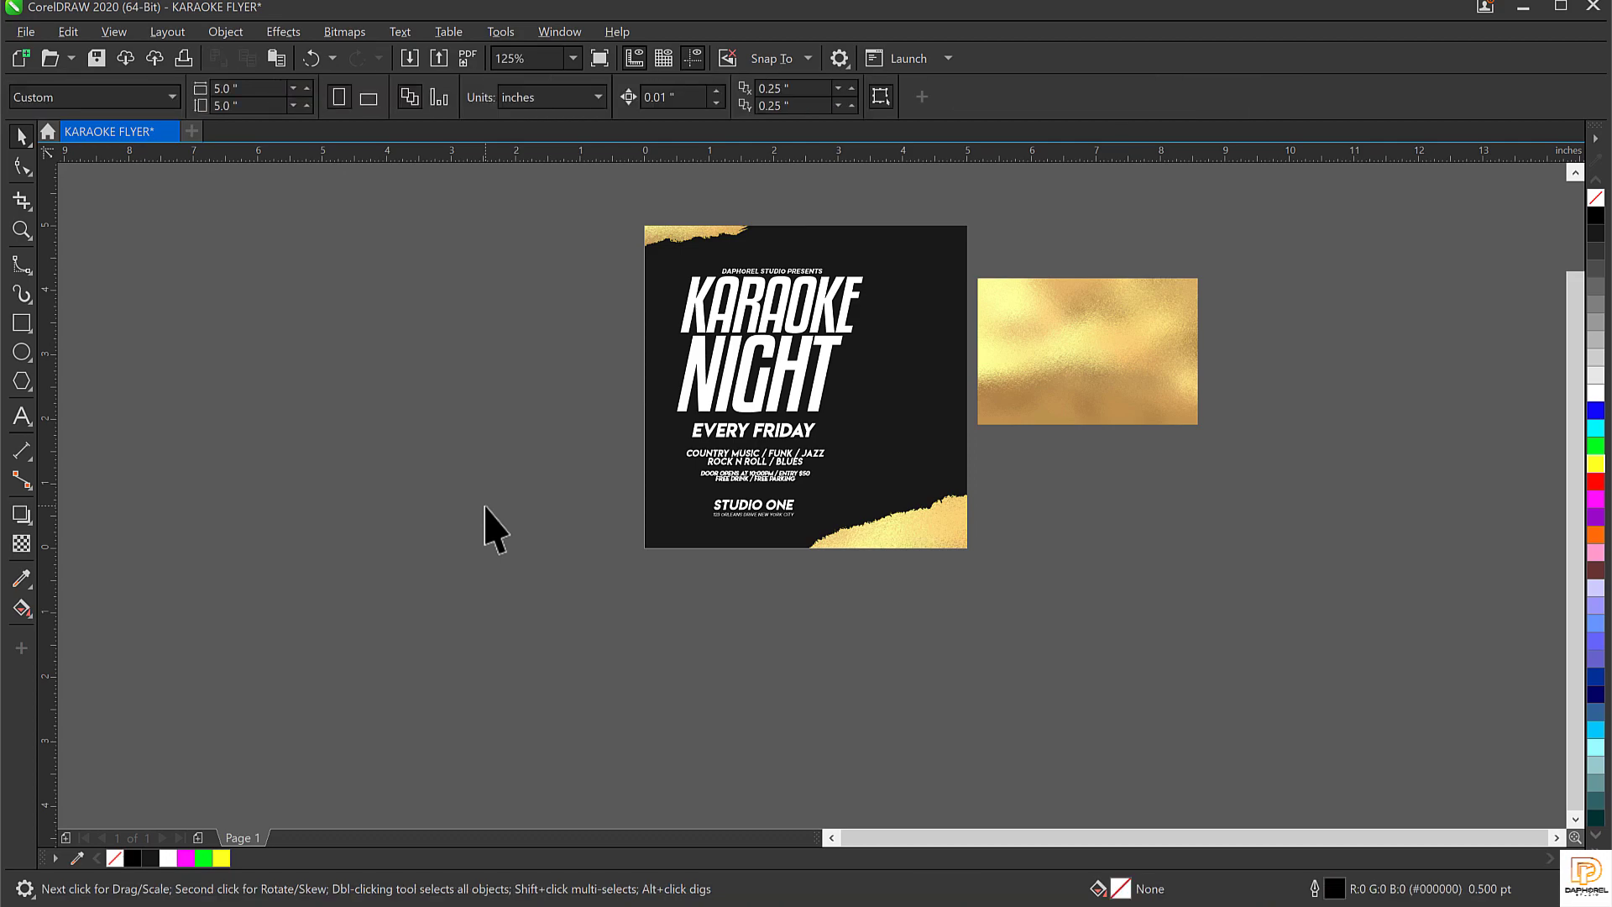
Place a copy of the gold texture image below the original beside the page
{"action": "key", "text": "F4"}
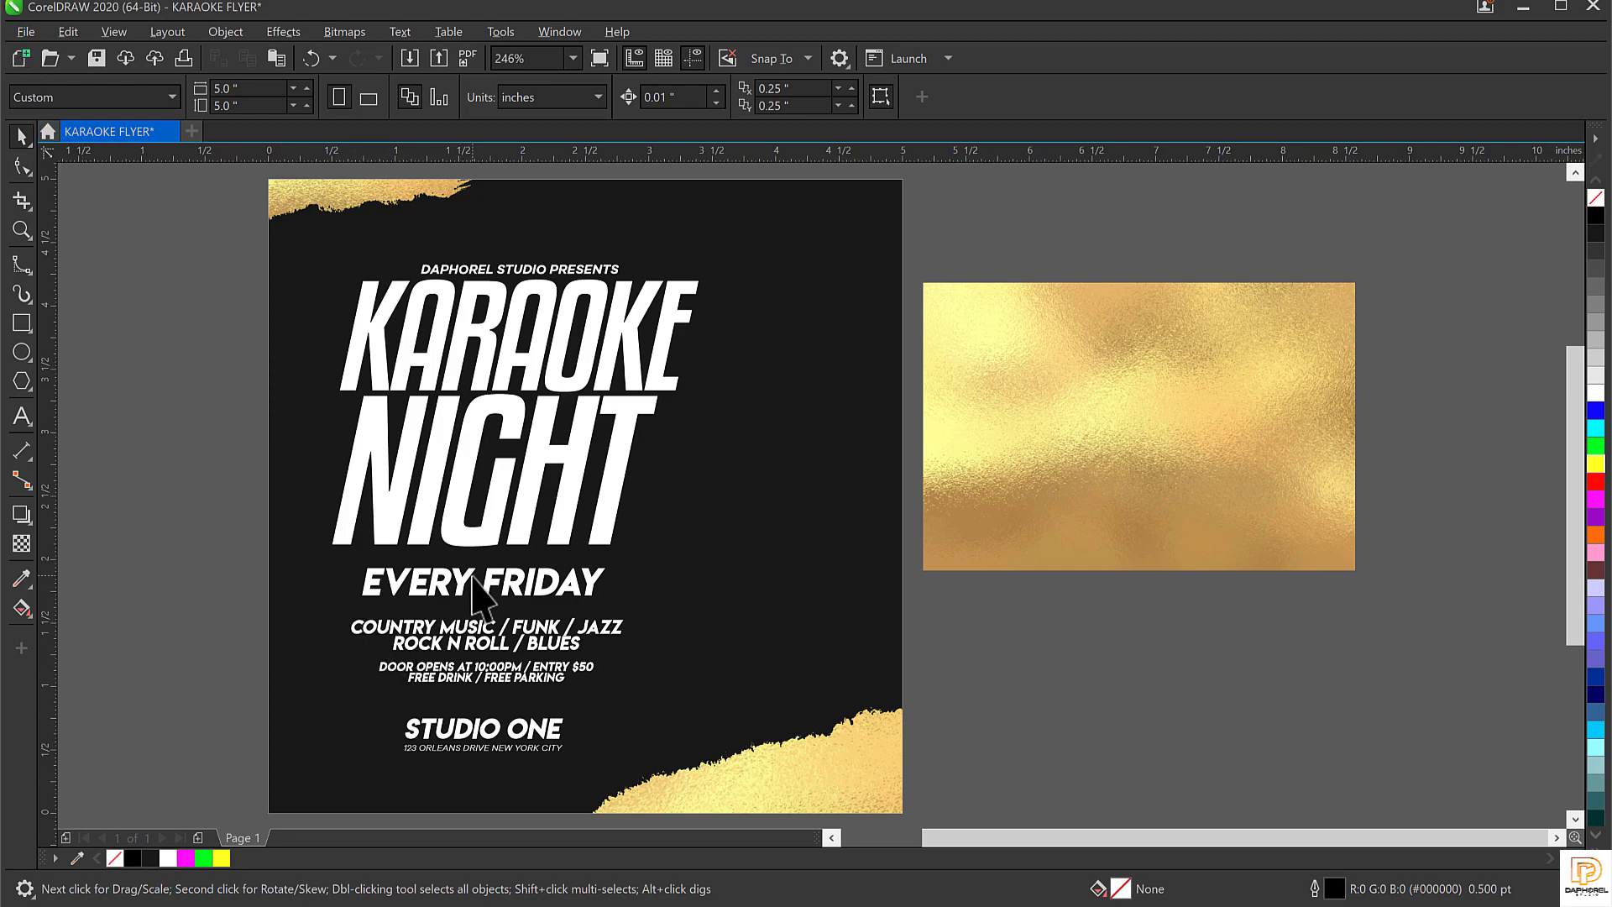
{"action": "left_click", "coordinate": [798, 520]}
{"action": "left_click", "coordinate": [1060, 529]}
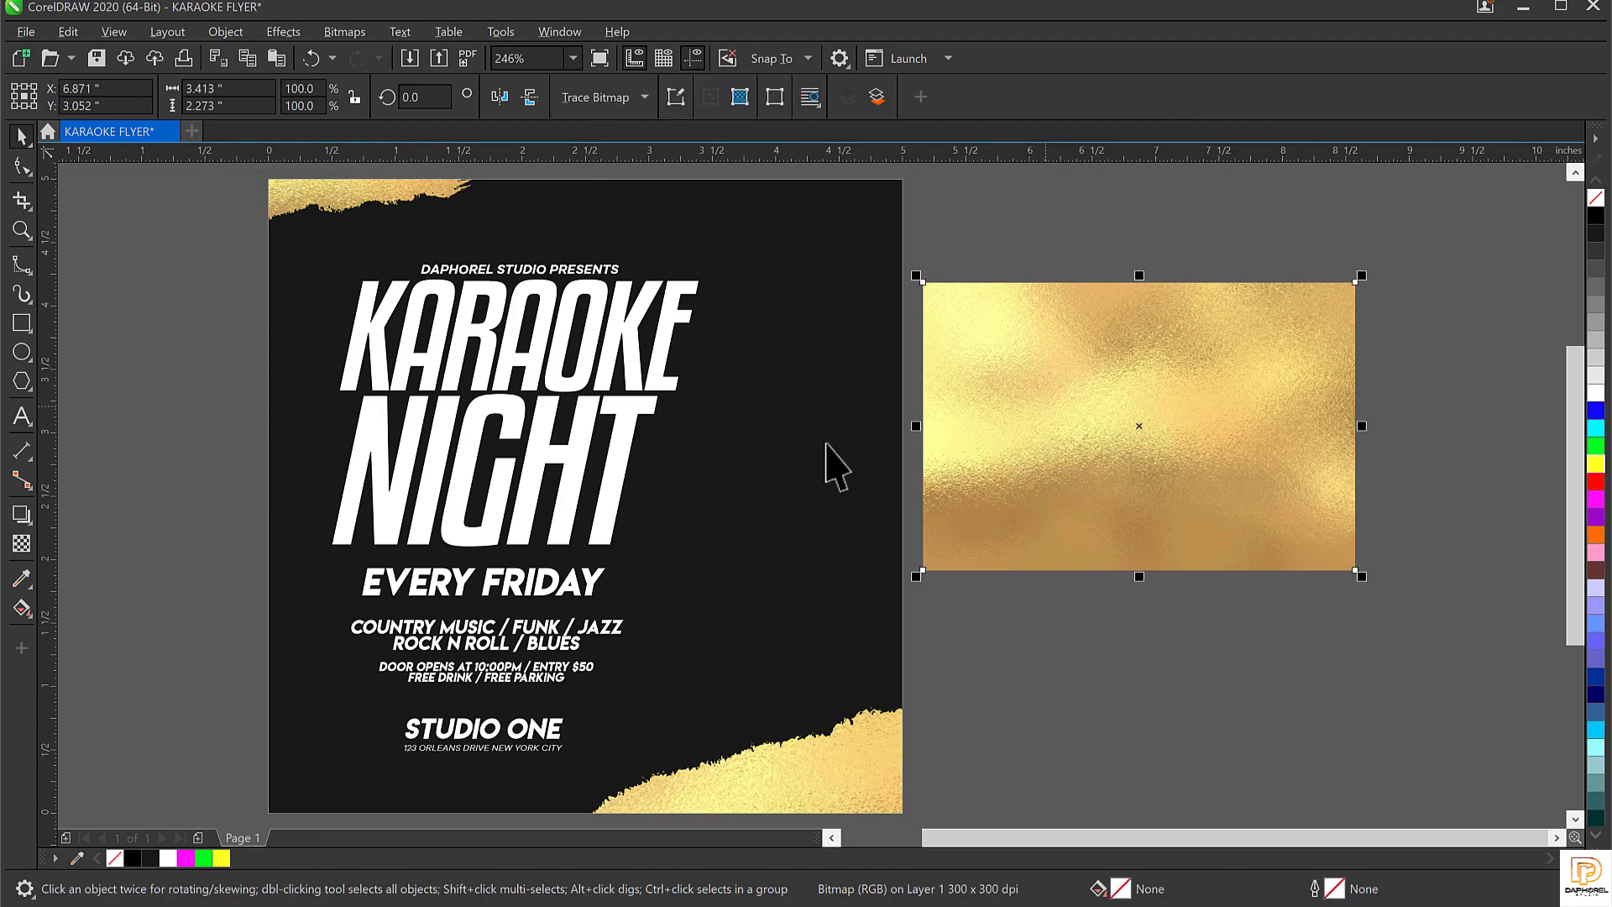
{"action": "left_click", "coordinate": [1142, 353]}
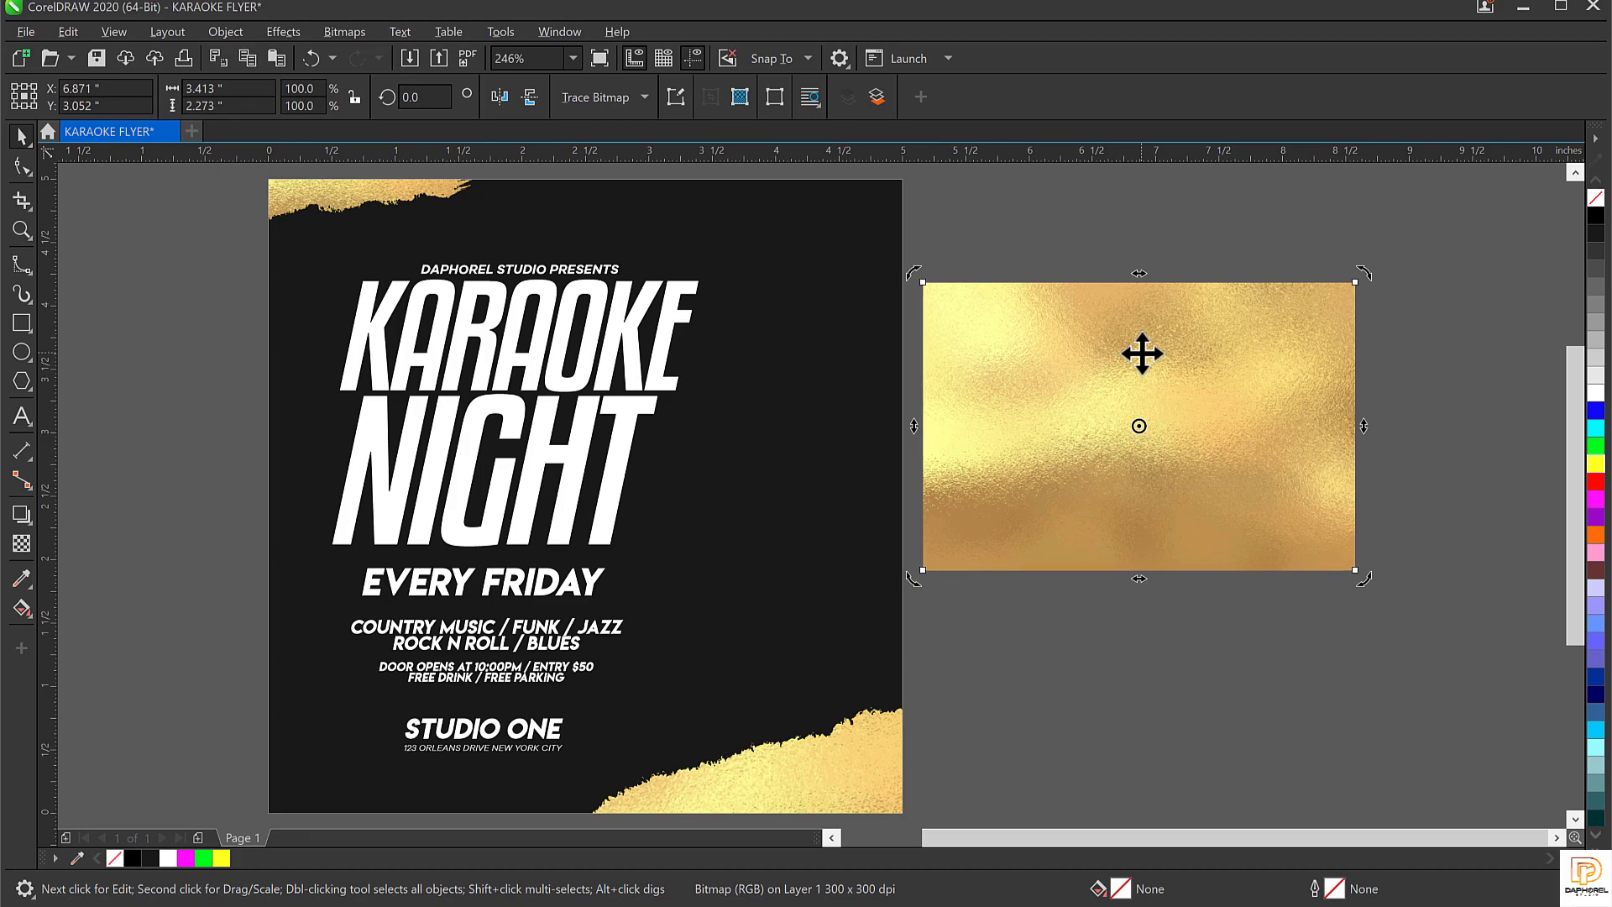
{"action": "left_click_drag", "start_coordinate": [1141, 354], "coordinate": [1210, 643]}
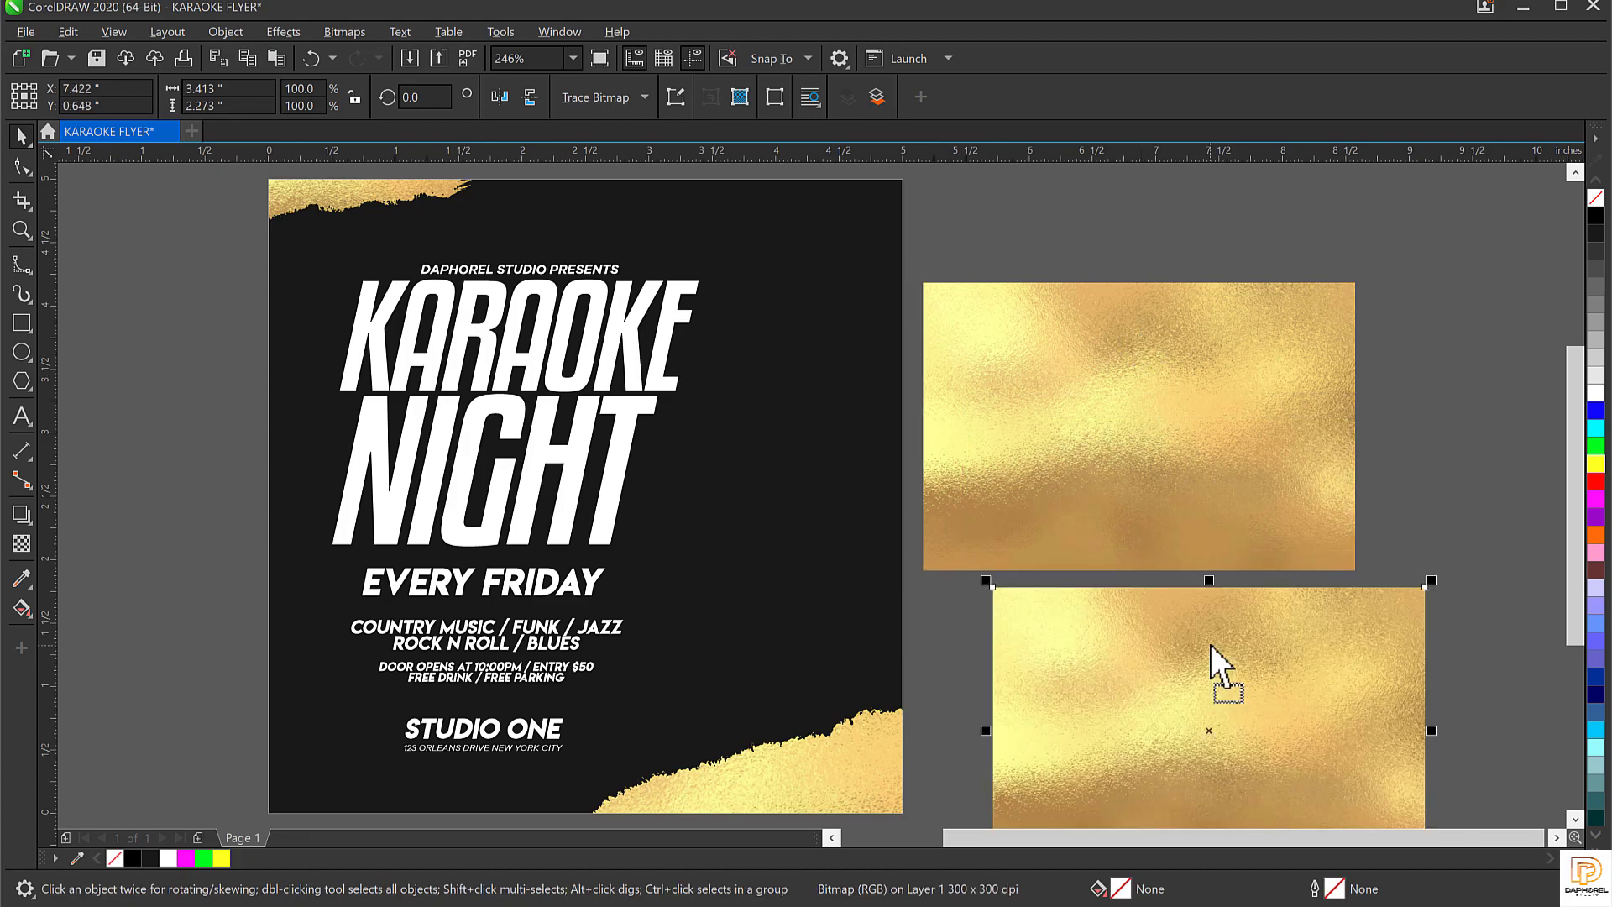
Convert the NIGHT text to curves
{"action": "left_click", "coordinate": [435, 476]}
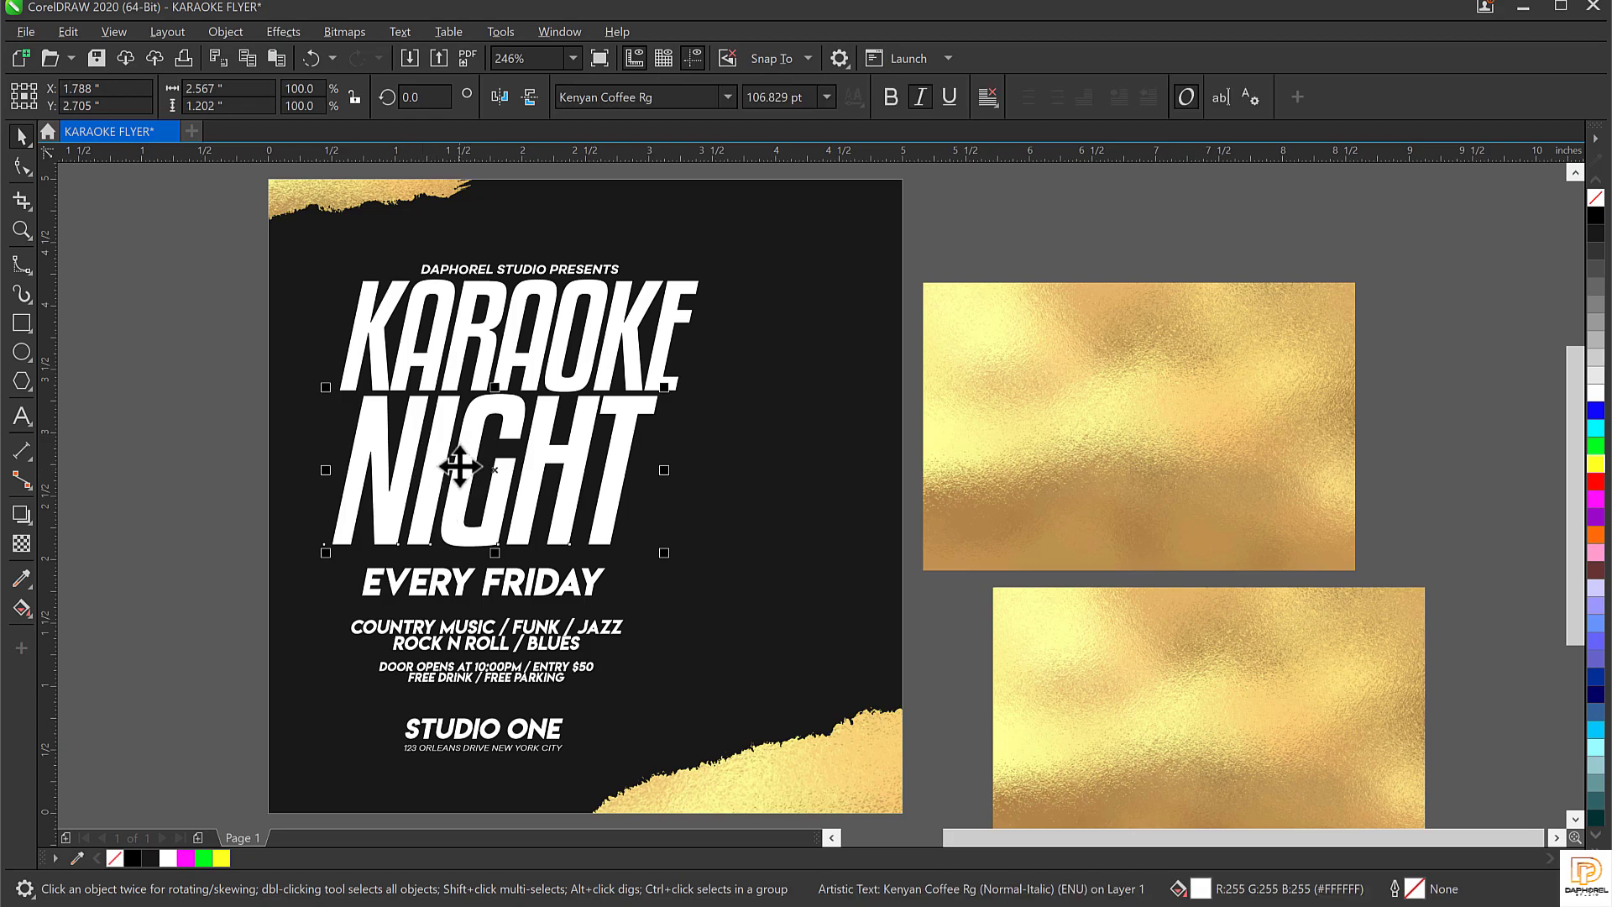
{"action": "left_click", "coordinate": [224, 32]}
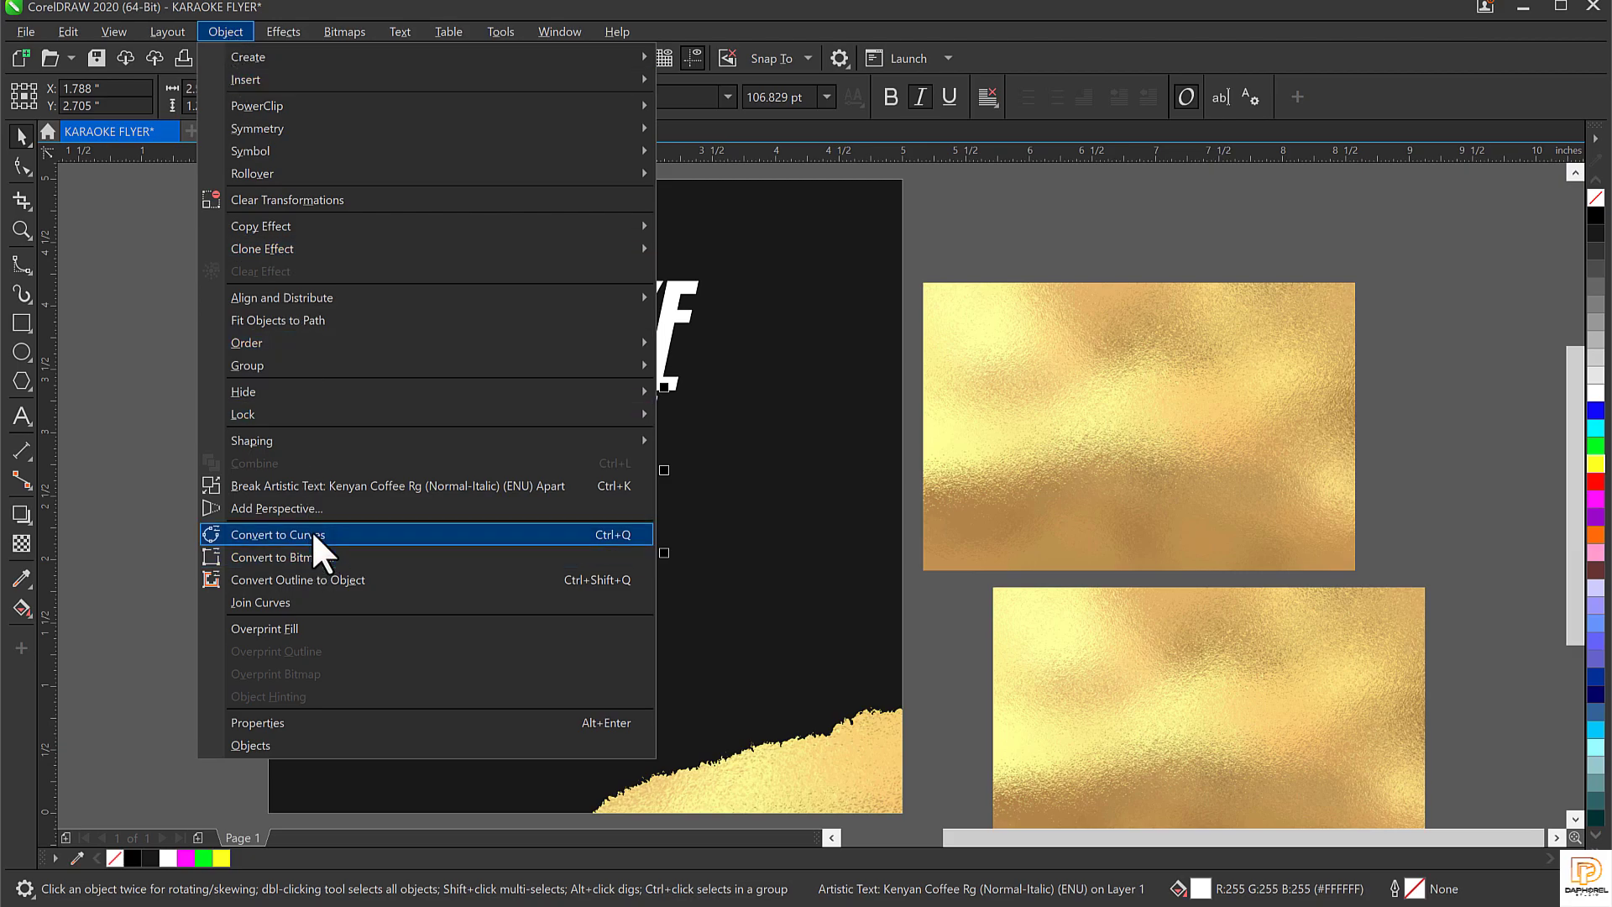
{"action": "left_click", "coordinate": [824, 343]}
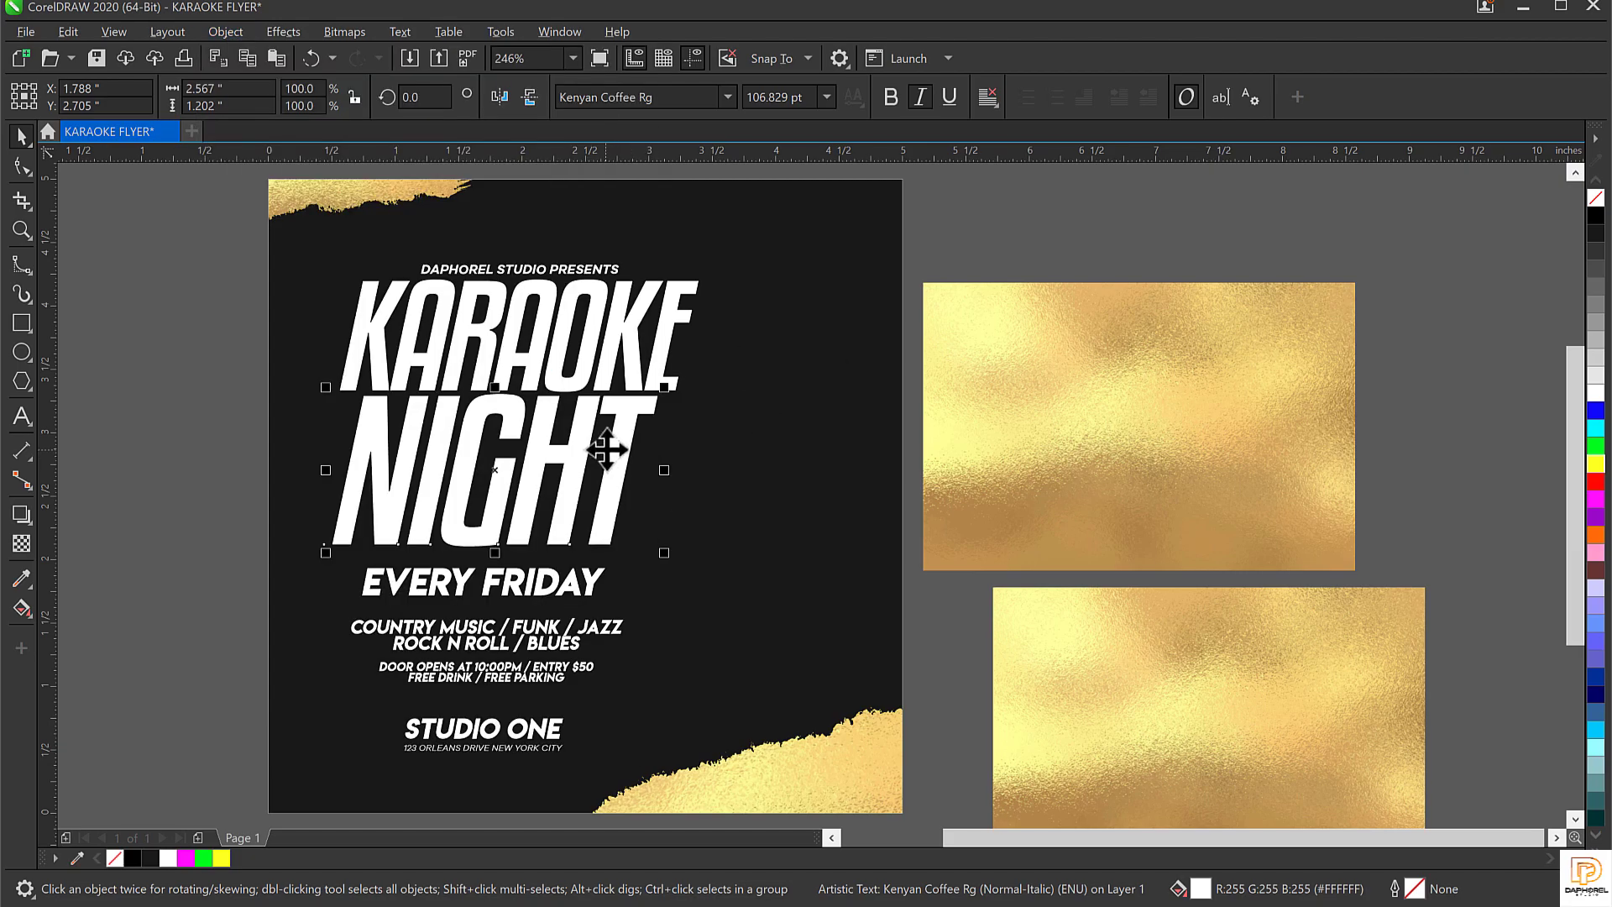
{"action": "right_click", "coordinate": [634, 454]}
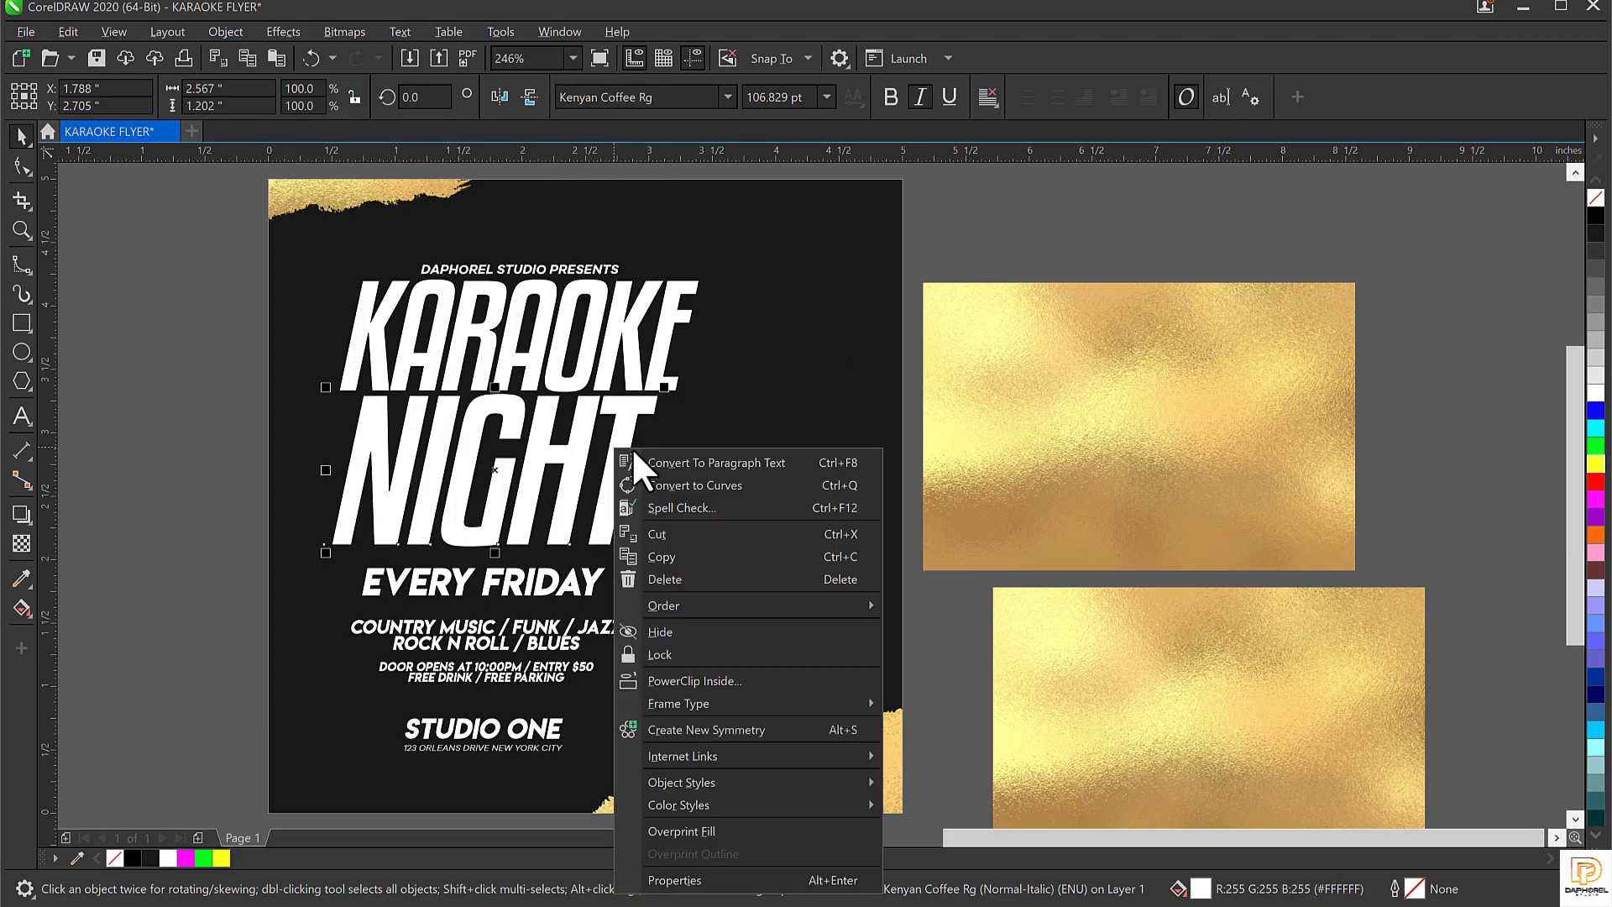
{"action": "left_click", "coordinate": [673, 482]}
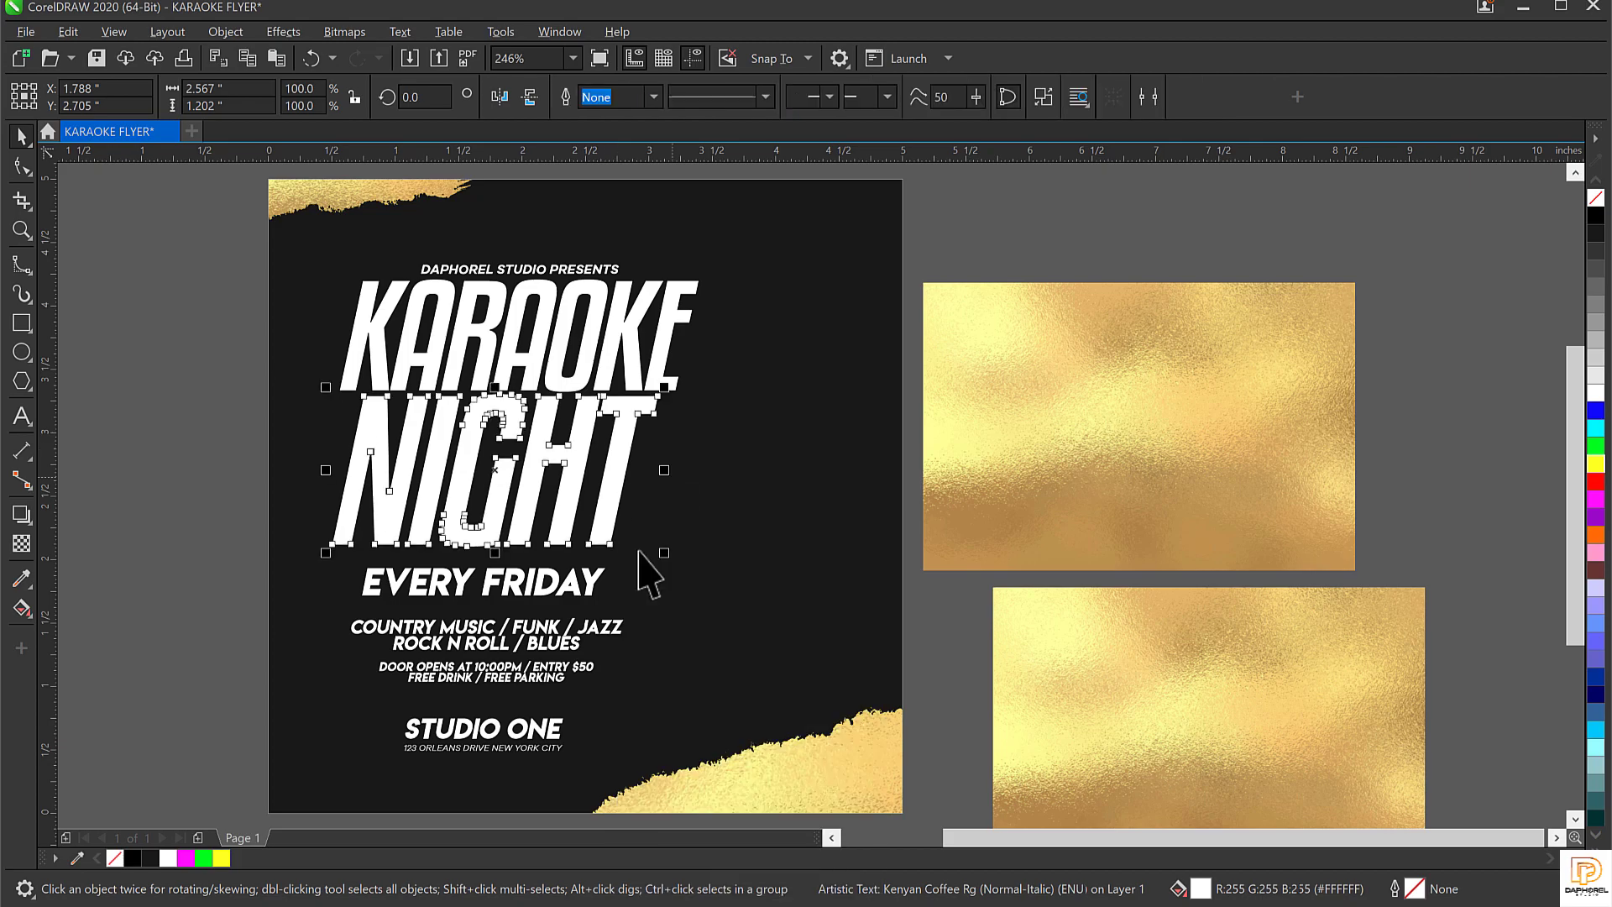
PowerClip the lower copy of the gold texture image inside the NIGHT lettering
{"action": "left_click", "coordinate": [1180, 690]}
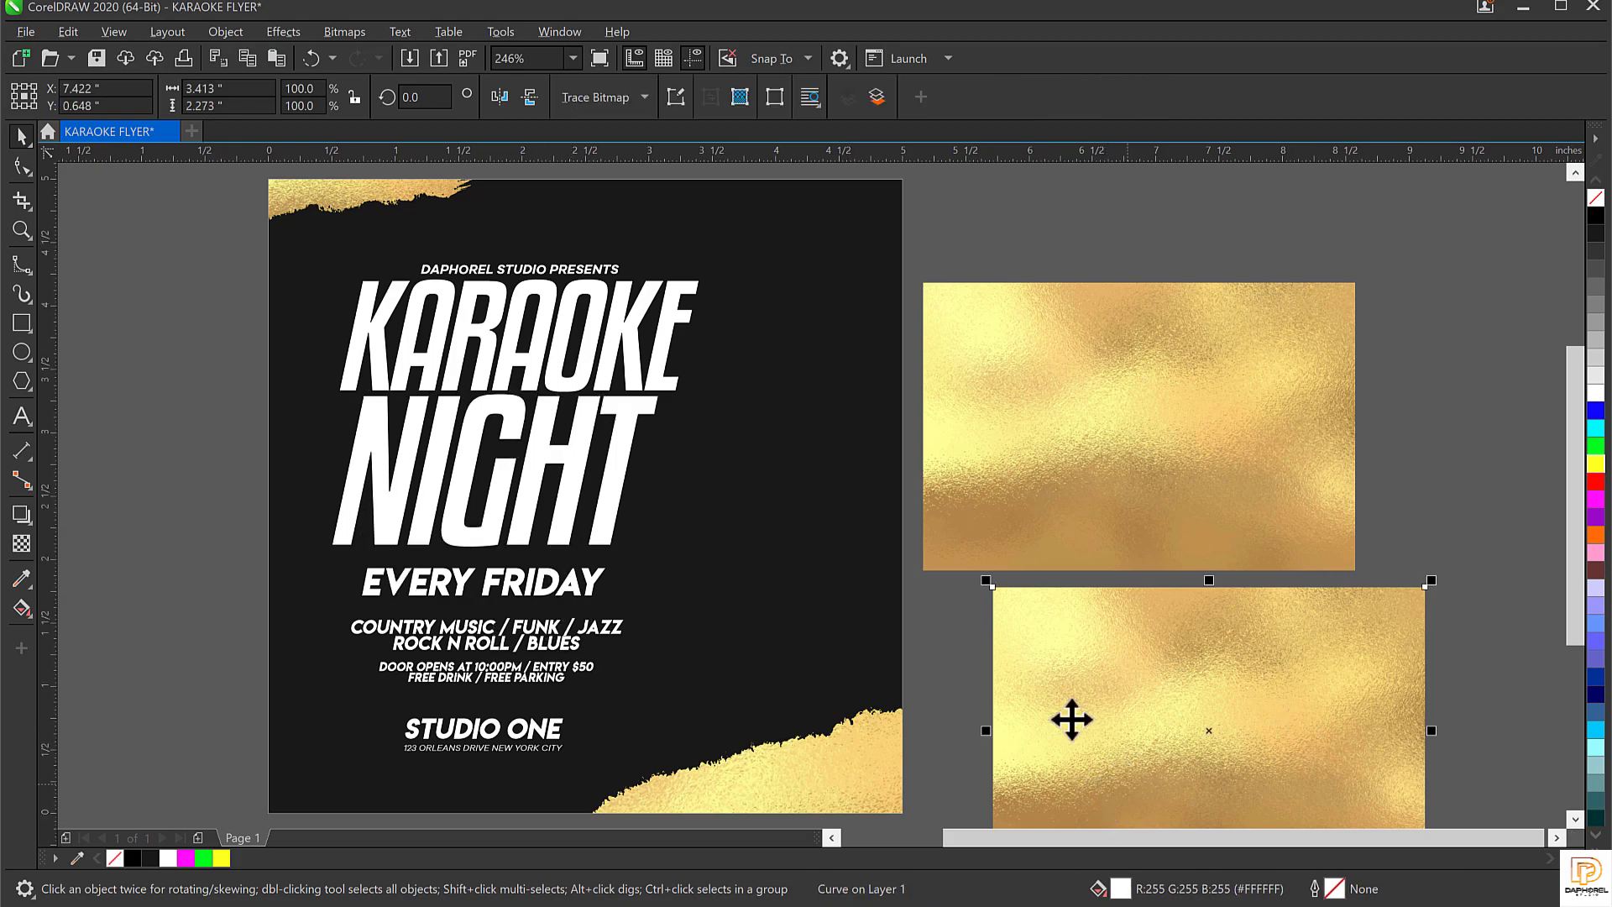
{"action": "left_click", "coordinate": [571, 457]}
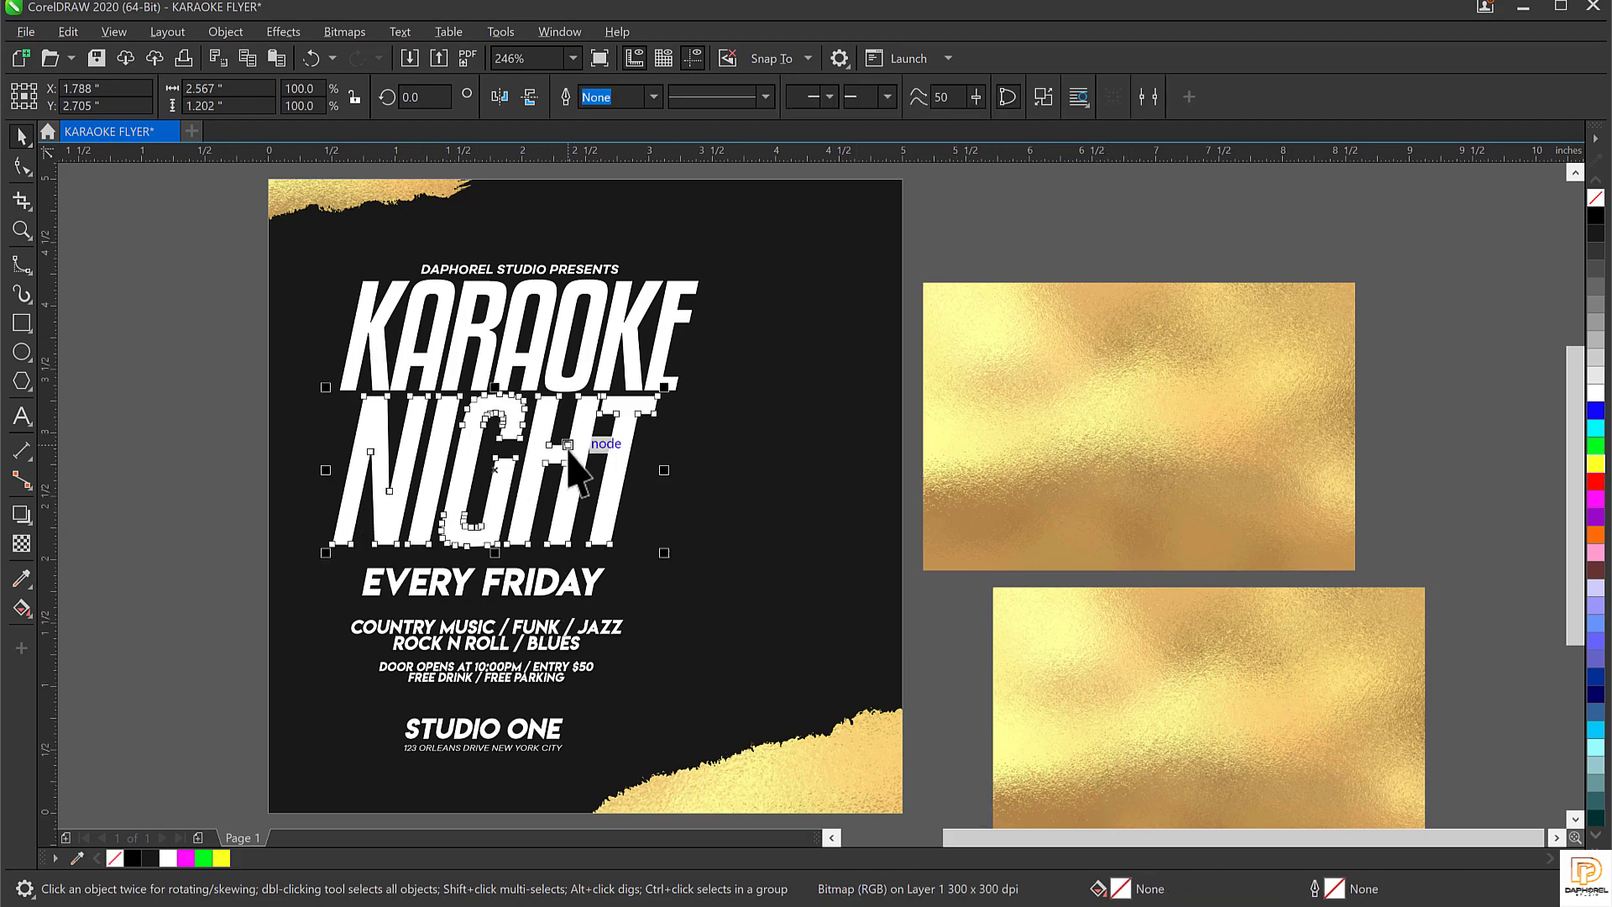
{"action": "left_click", "coordinate": [1093, 646]}
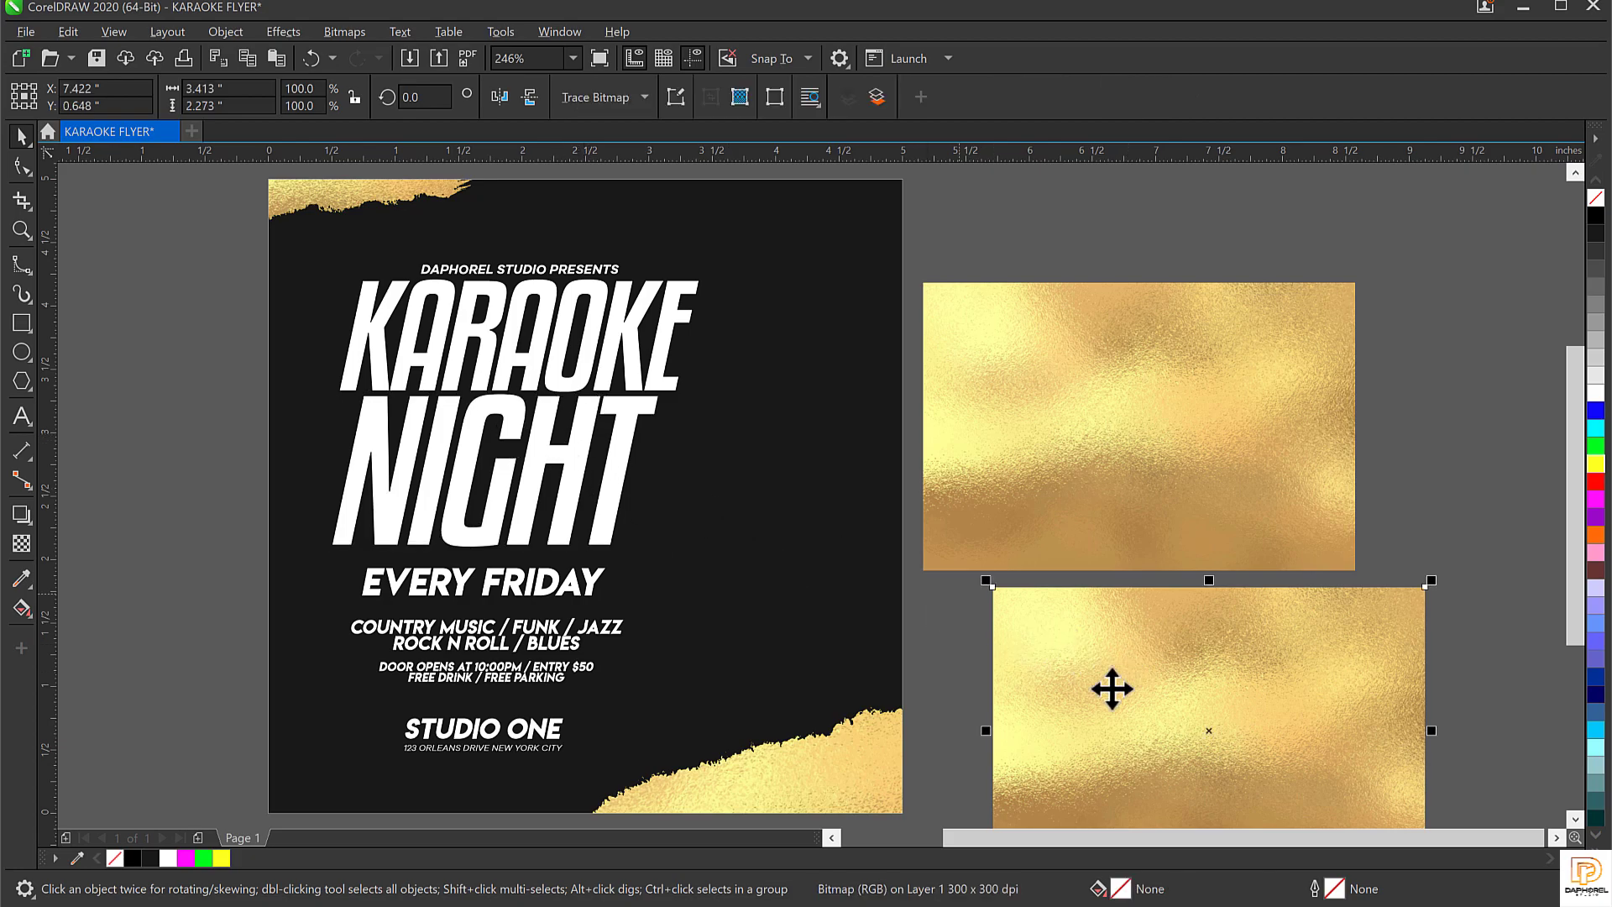
{"action": "right_click", "coordinate": [1123, 671]}
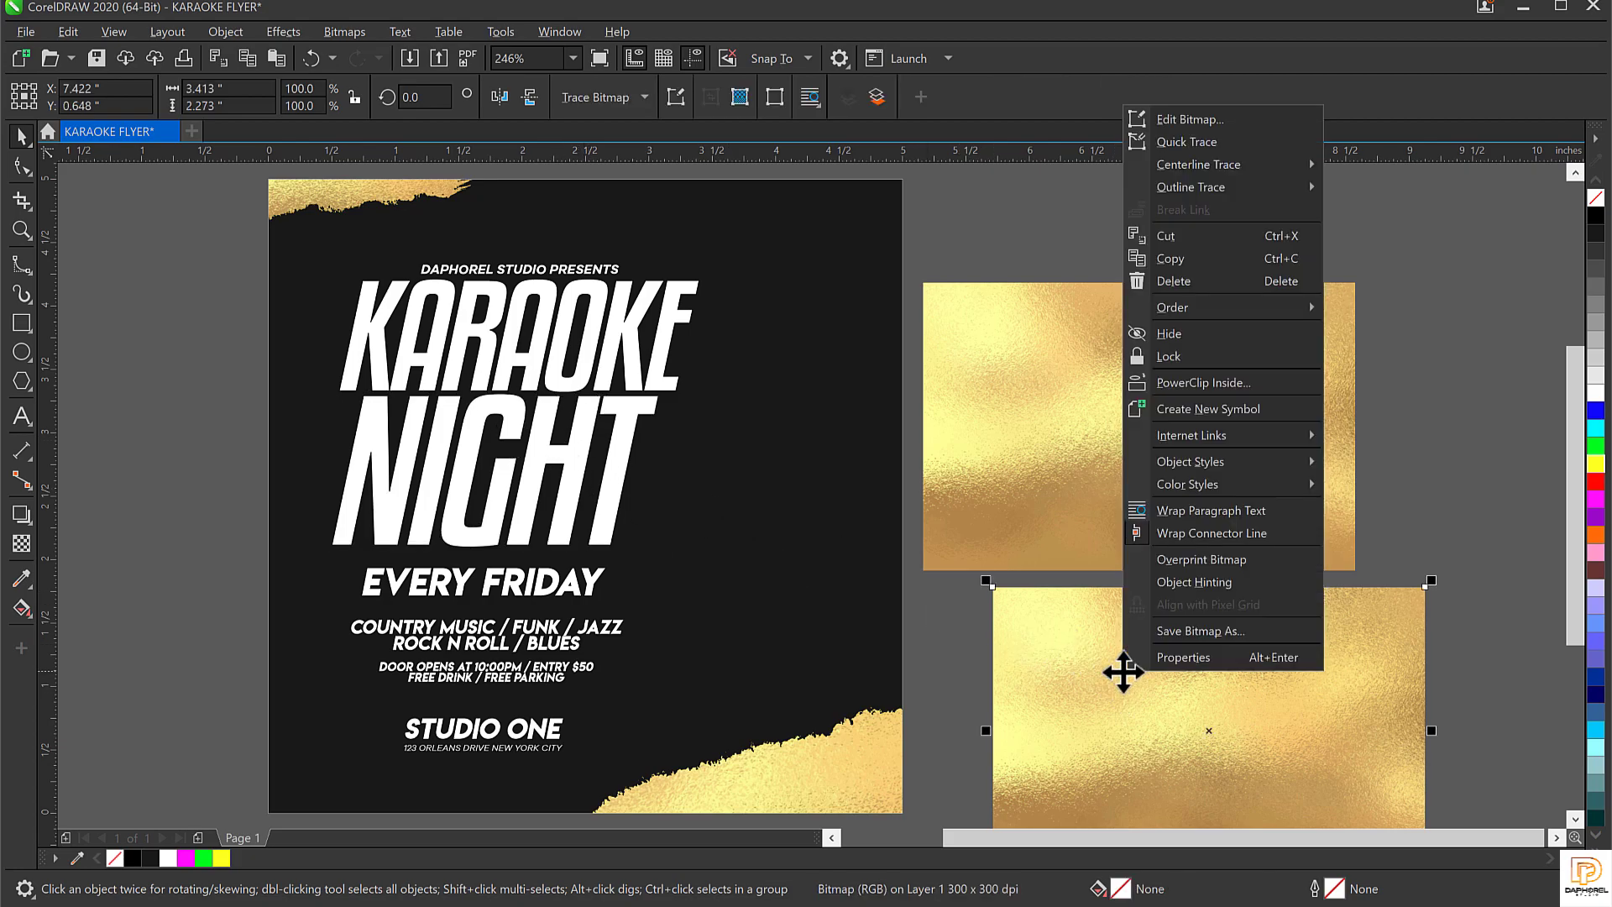
{"action": "left_click", "coordinate": [1200, 383]}
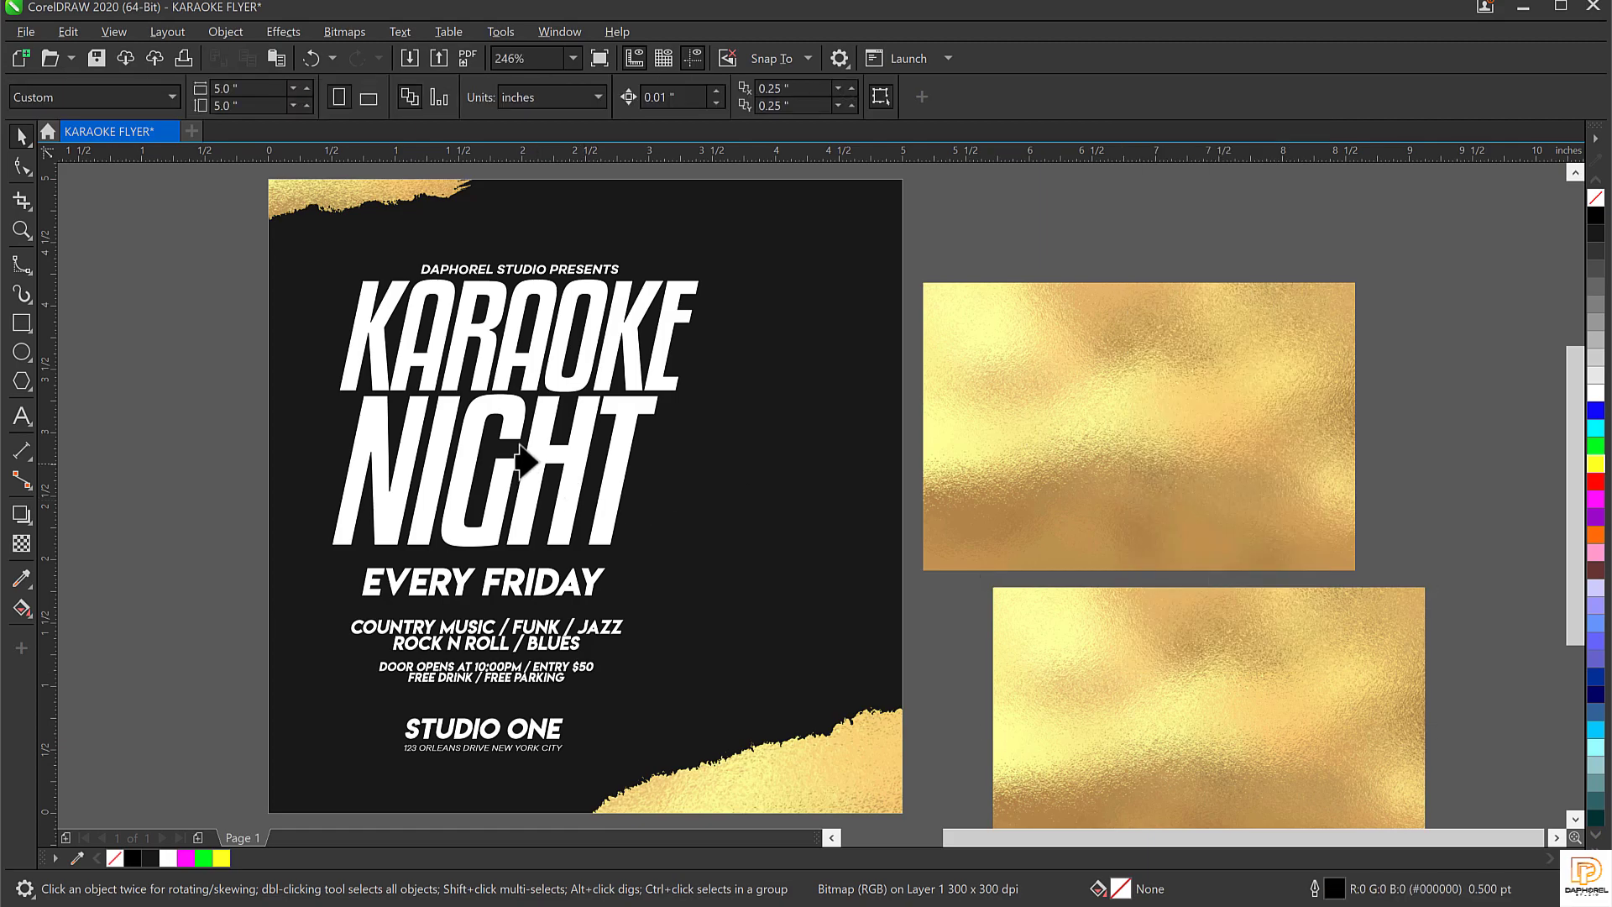
{"action": "left_click", "coordinate": [537, 462]}
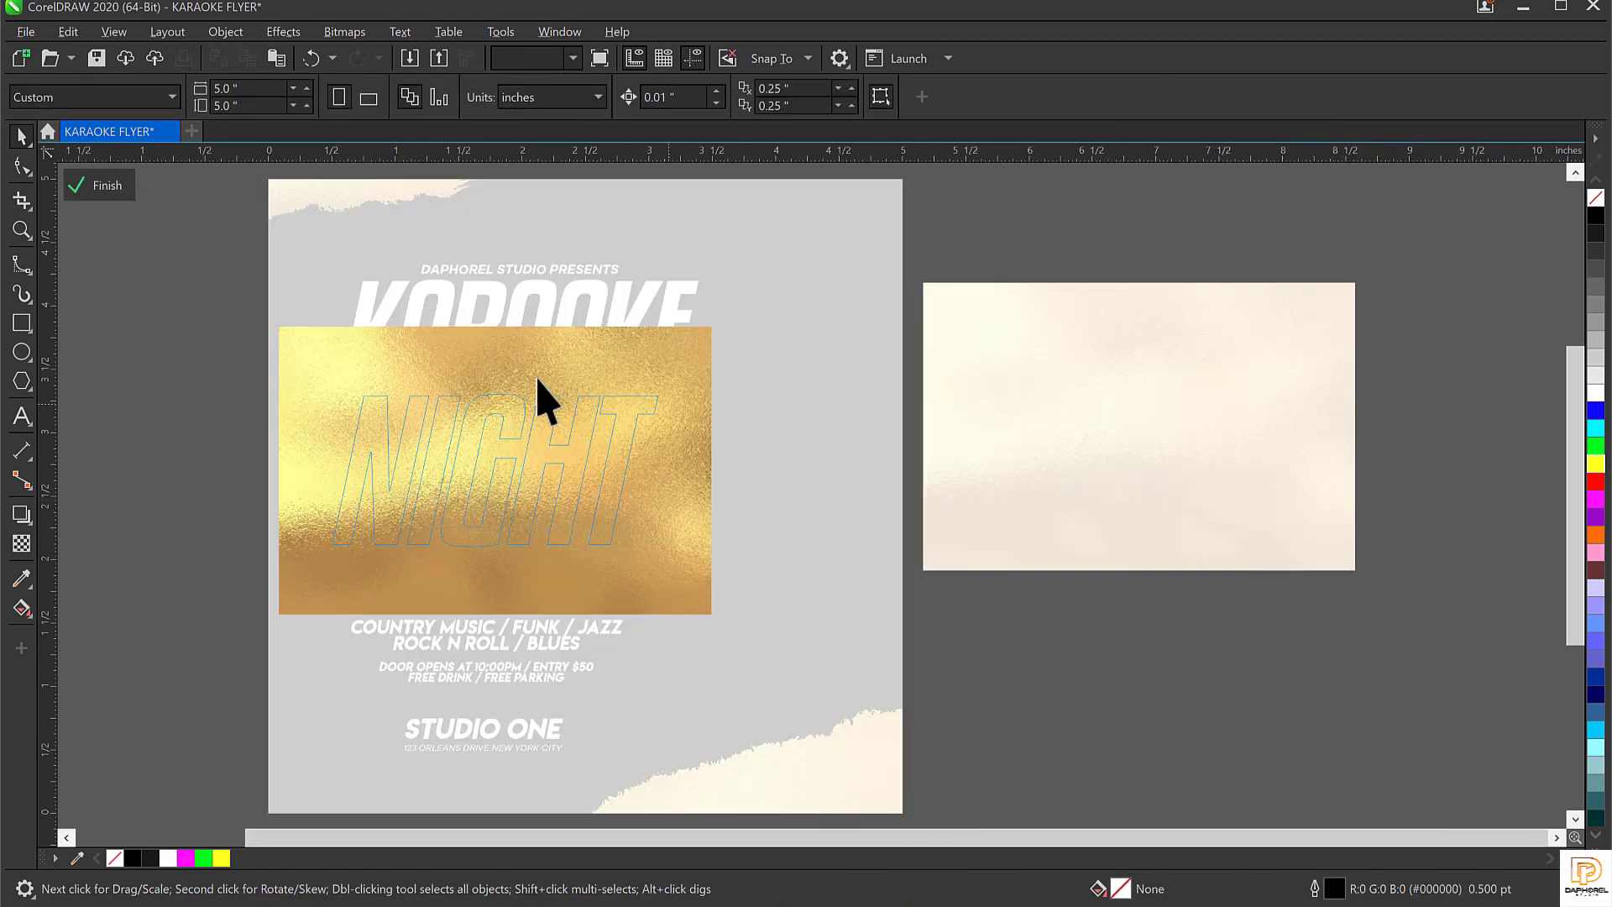
Shift the gold texture slightly right and down within the NIGHT PowerClip, finish editing its contents, and deselect everything
{"action": "left_click", "coordinate": [539, 369]}
{"action": "left_click_drag", "start_coordinate": [509, 356], "coordinate": [549, 369]}
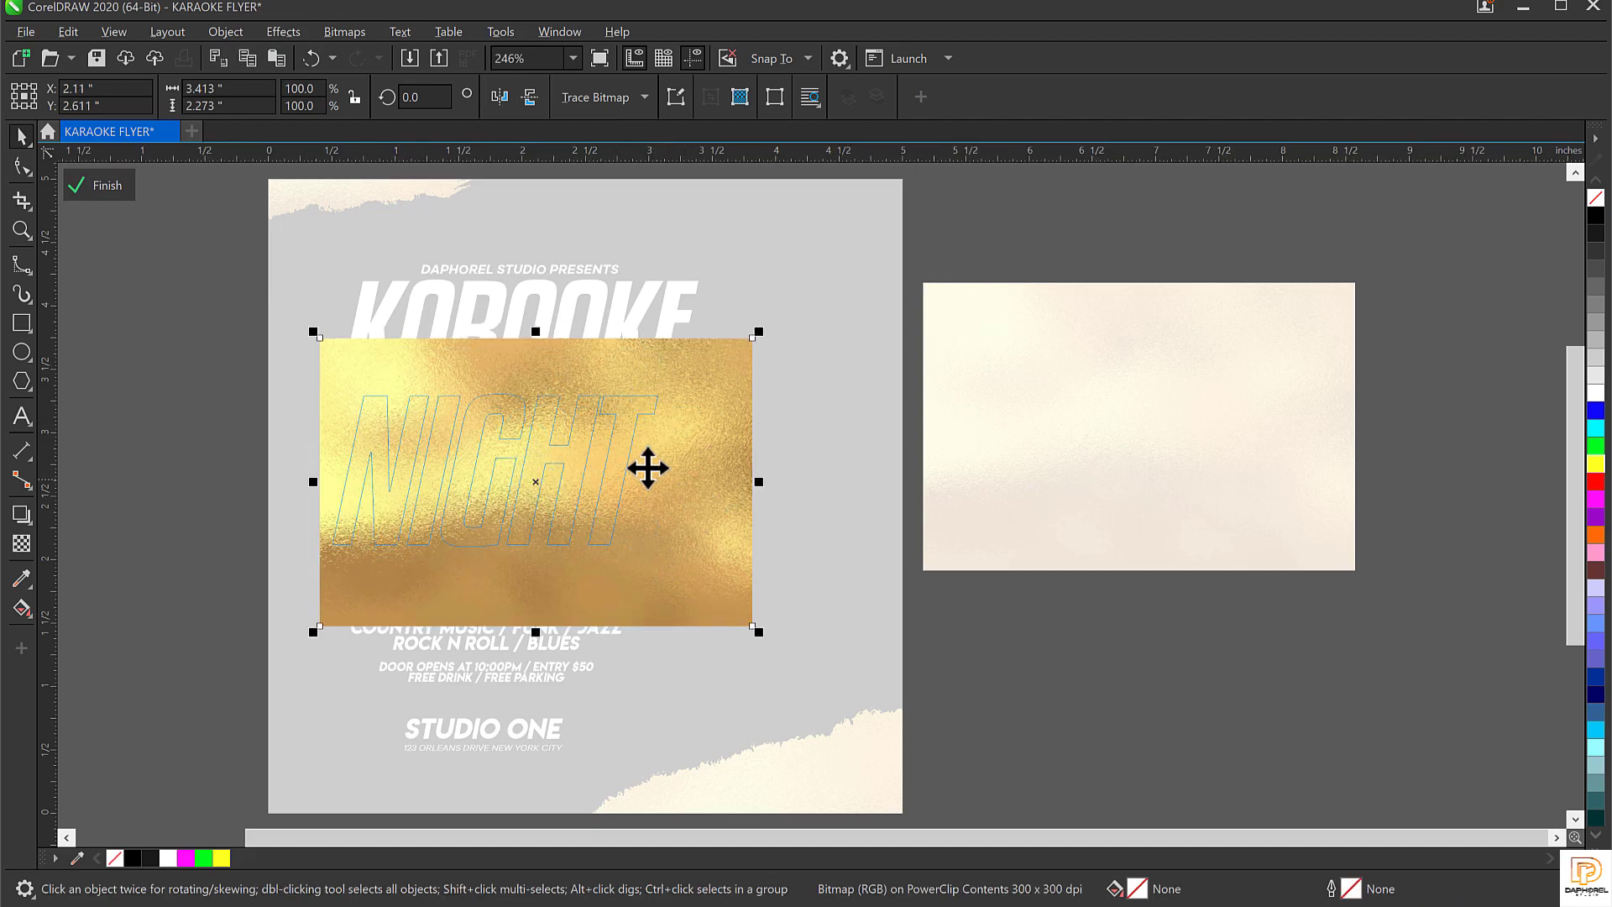
{"action": "left_click", "coordinate": [107, 184]}
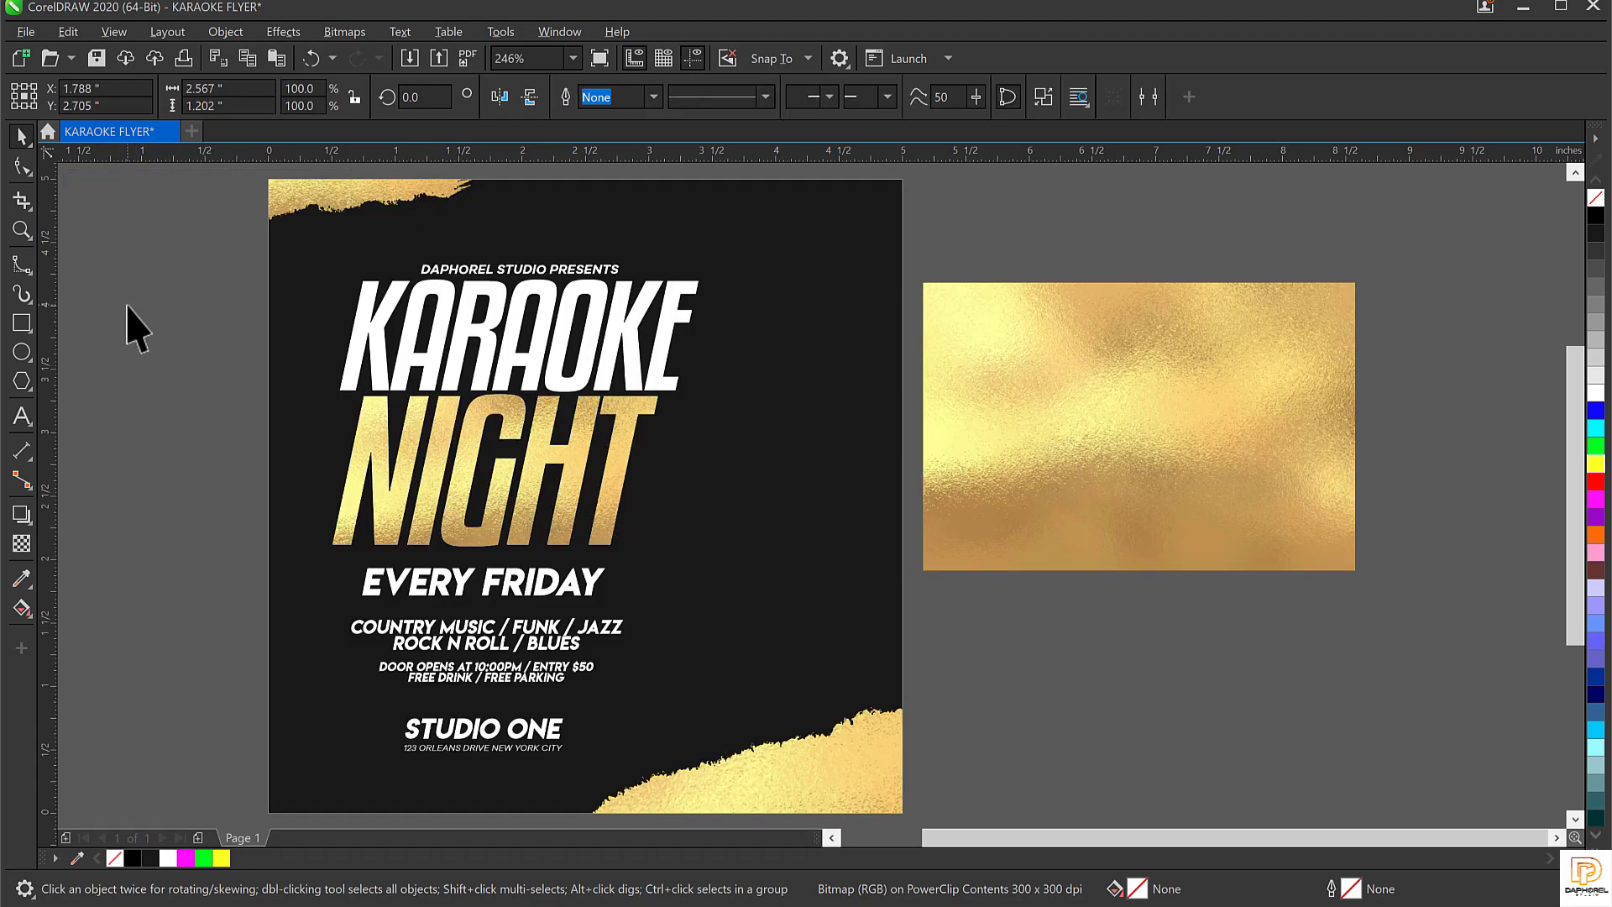
{"action": "left_click", "coordinate": [135, 327]}
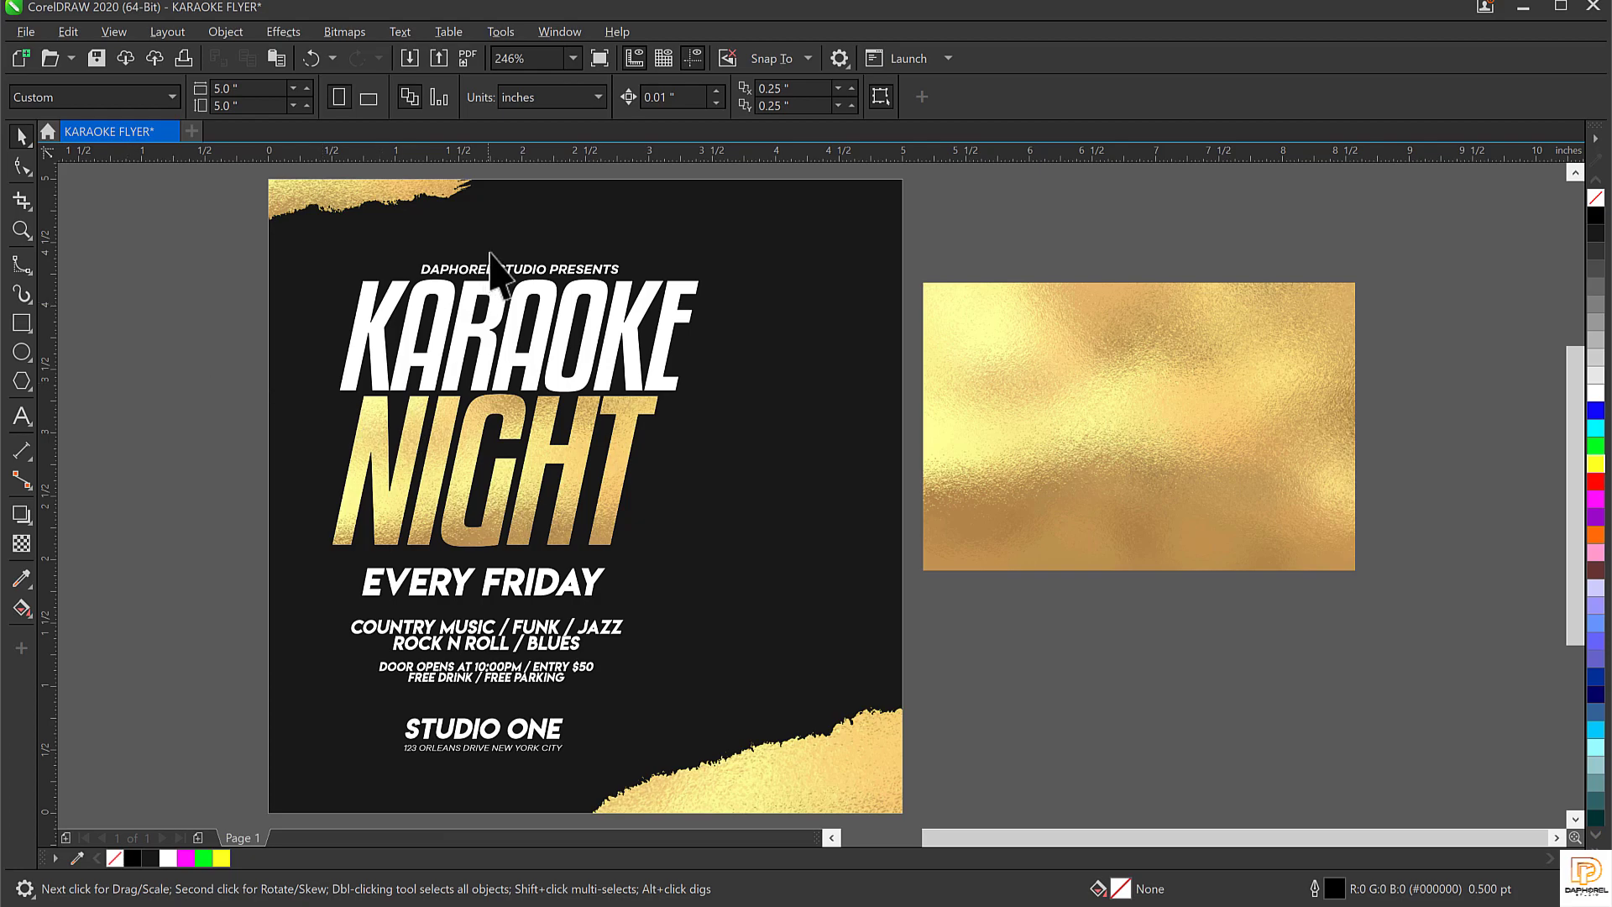
Try converting the KARAOKE text to curves
{"action": "left_click", "coordinate": [568, 372]}
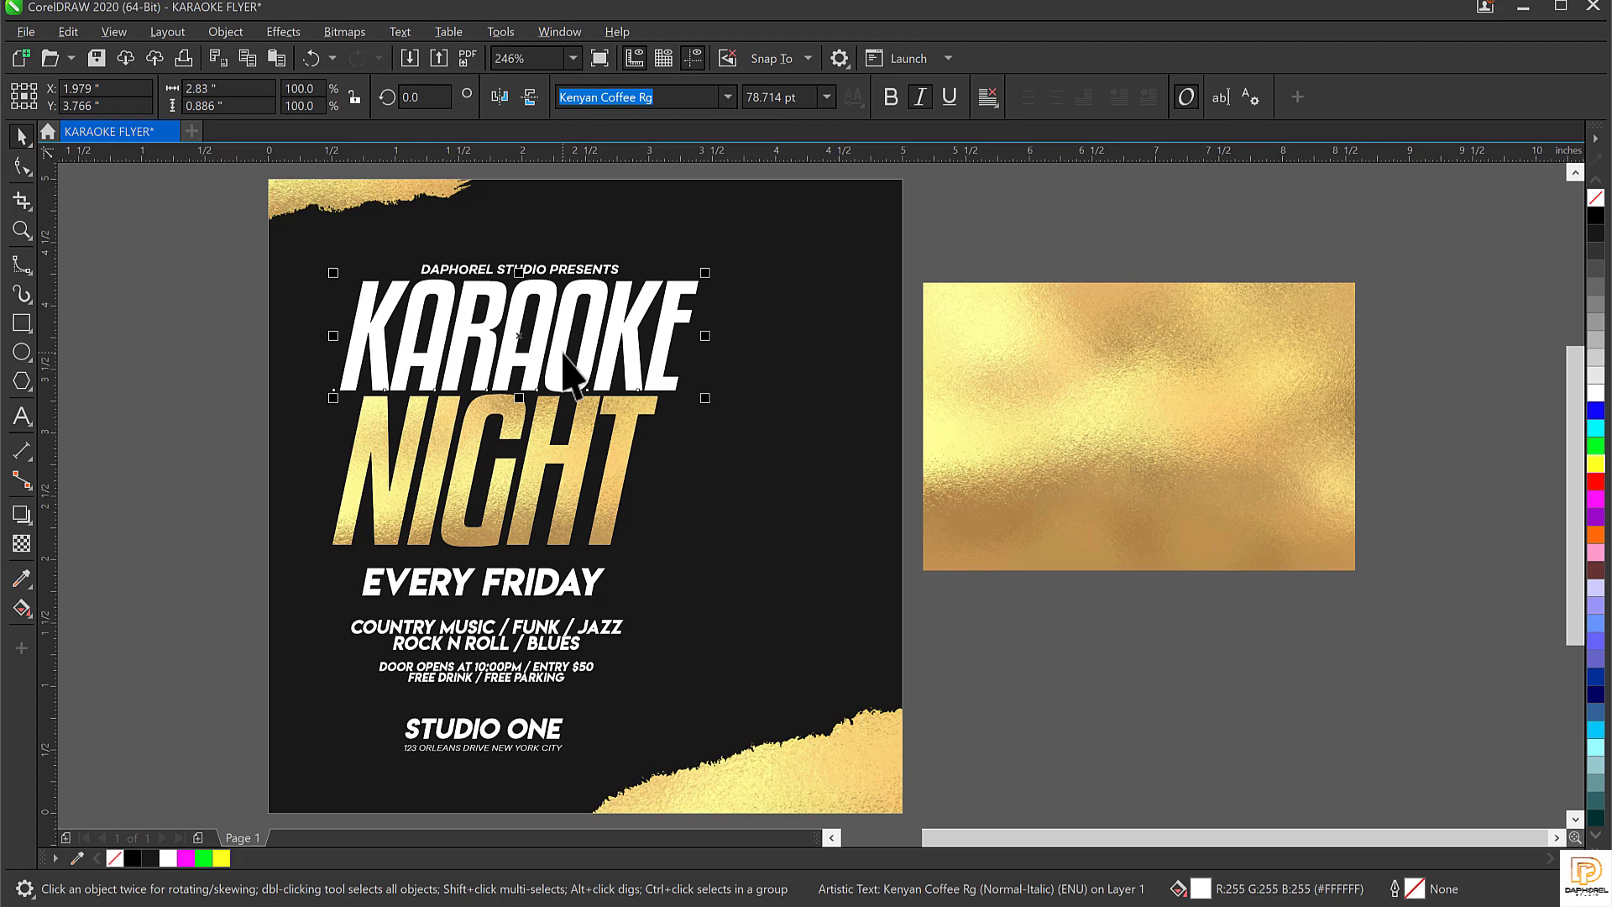
{"action": "left_click", "coordinate": [565, 353]}
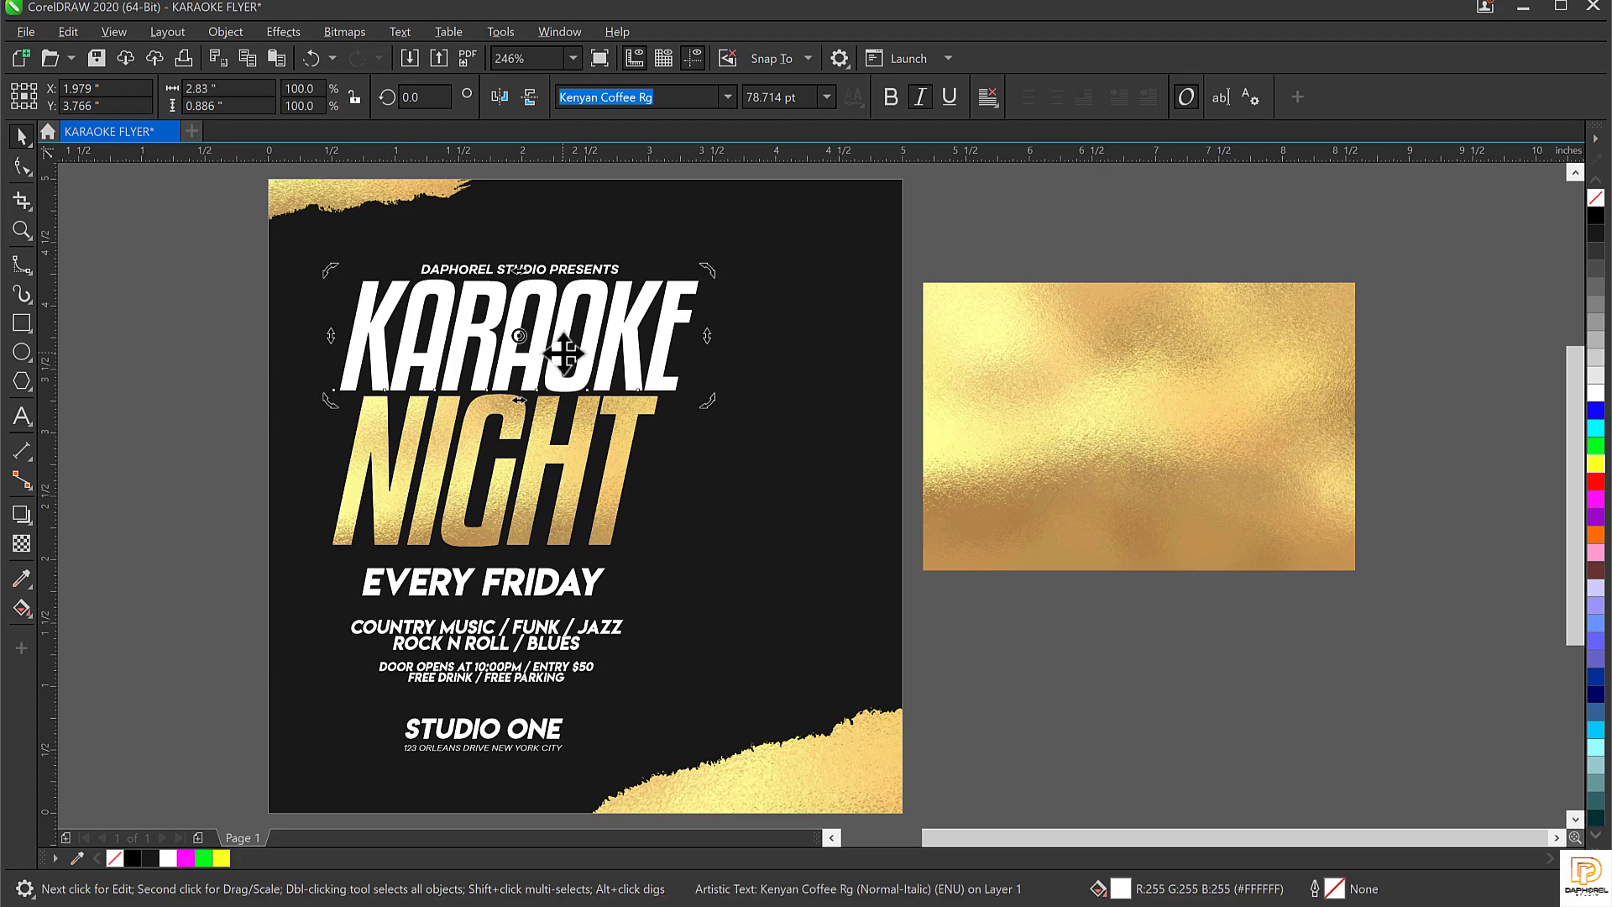
{"action": "right_click", "coordinate": [564, 353]}
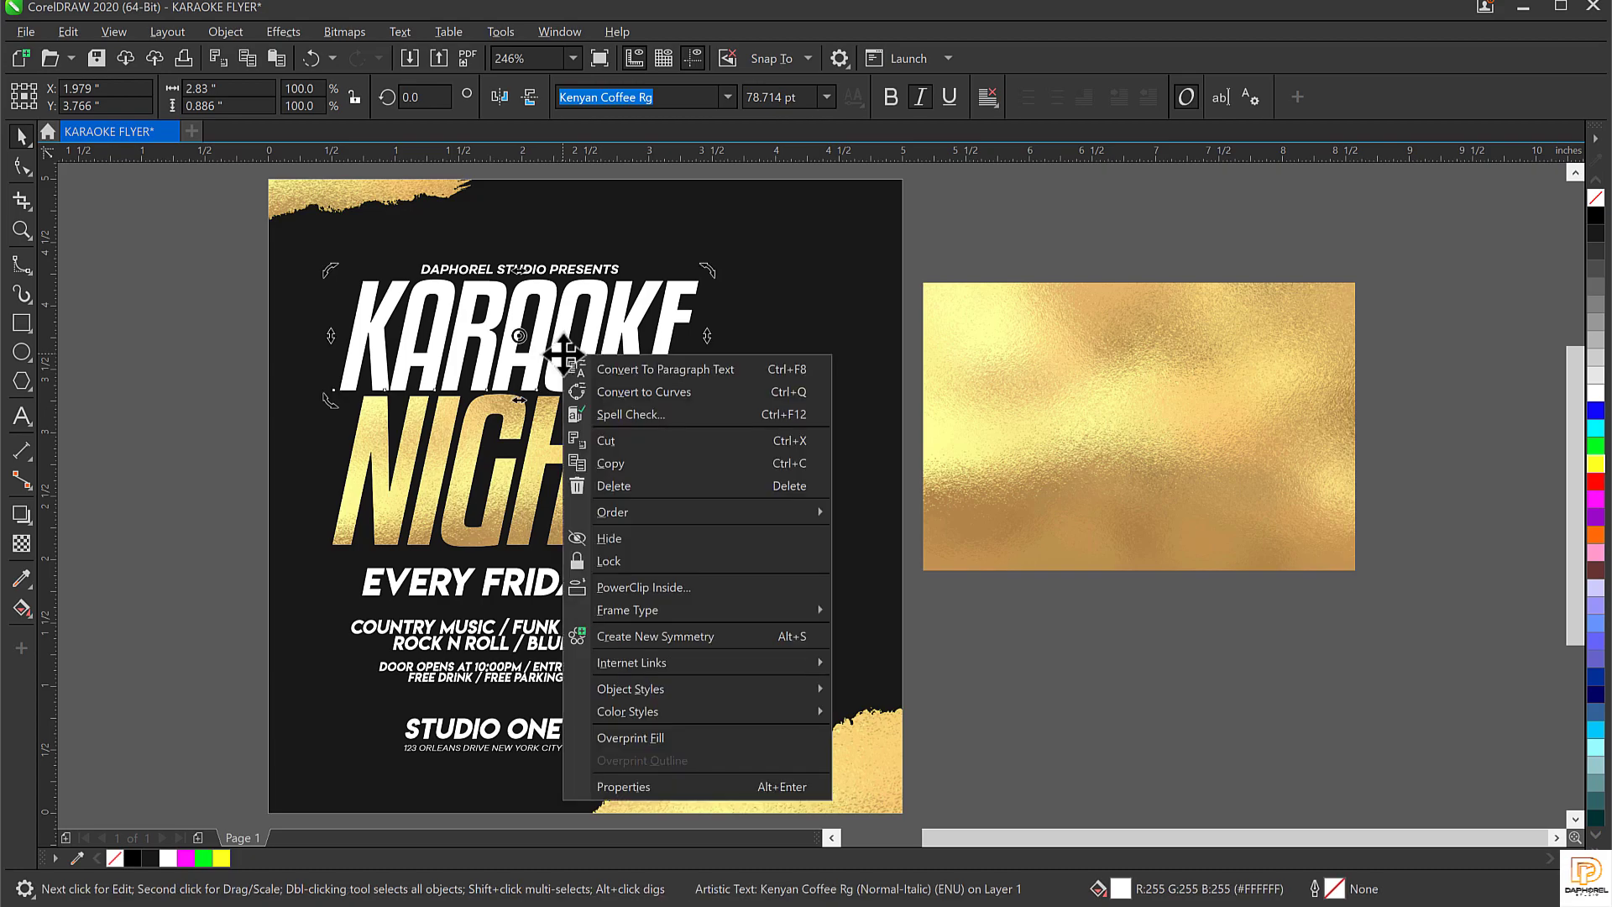
{"action": "left_click", "coordinate": [656, 390]}
{"action": "left_click", "coordinate": [971, 244]}
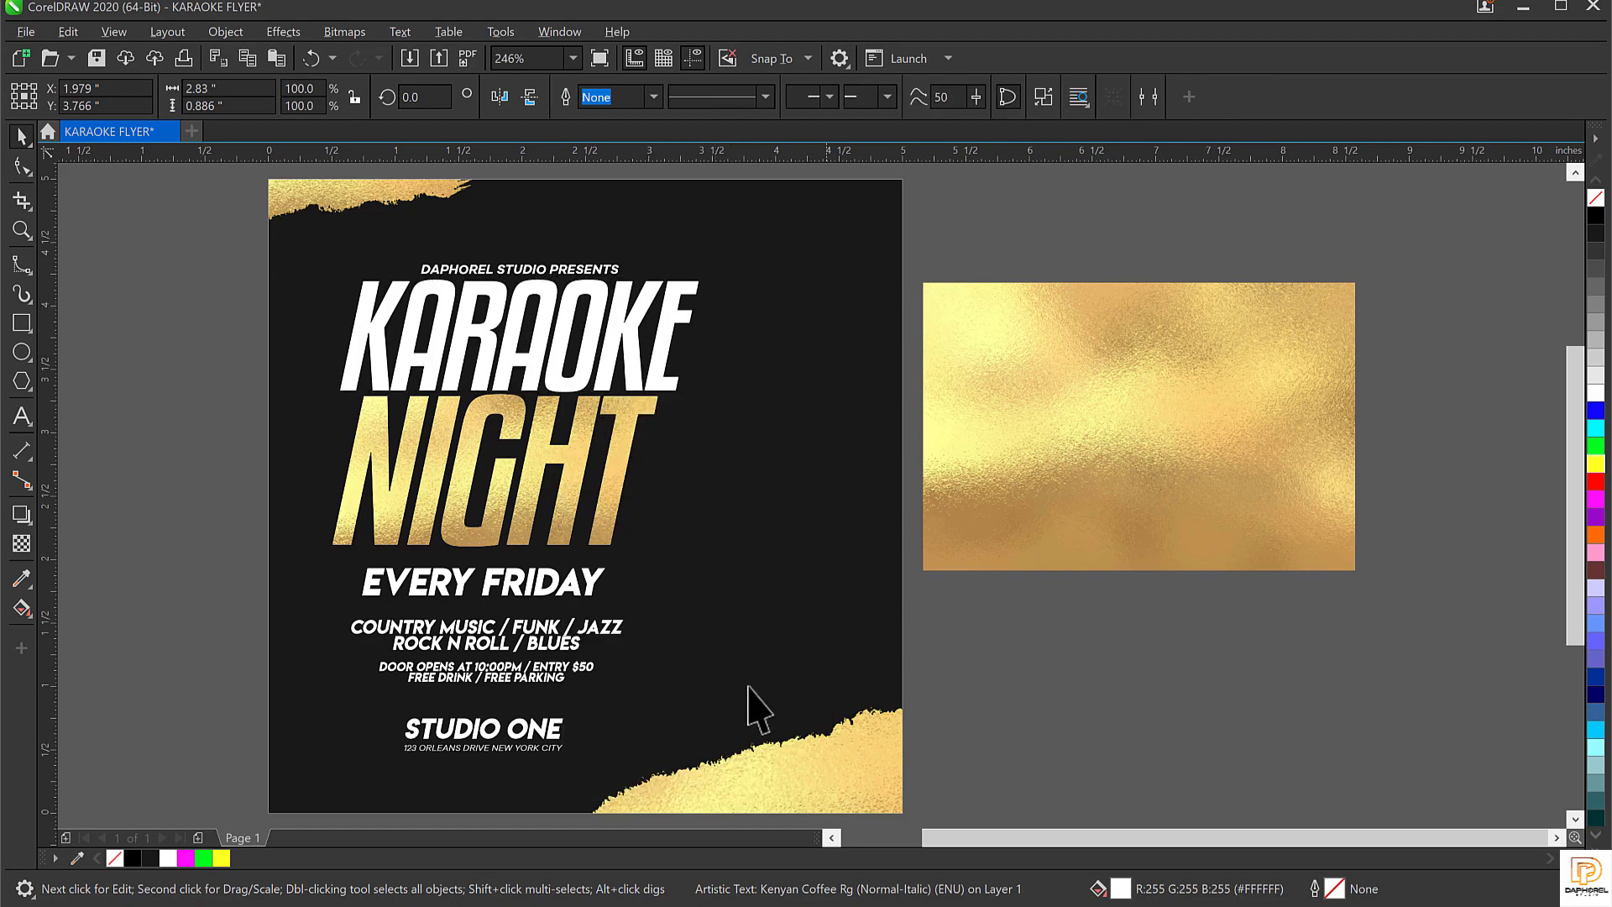
{"action": "mouse_move", "coordinate": [687, 904]}
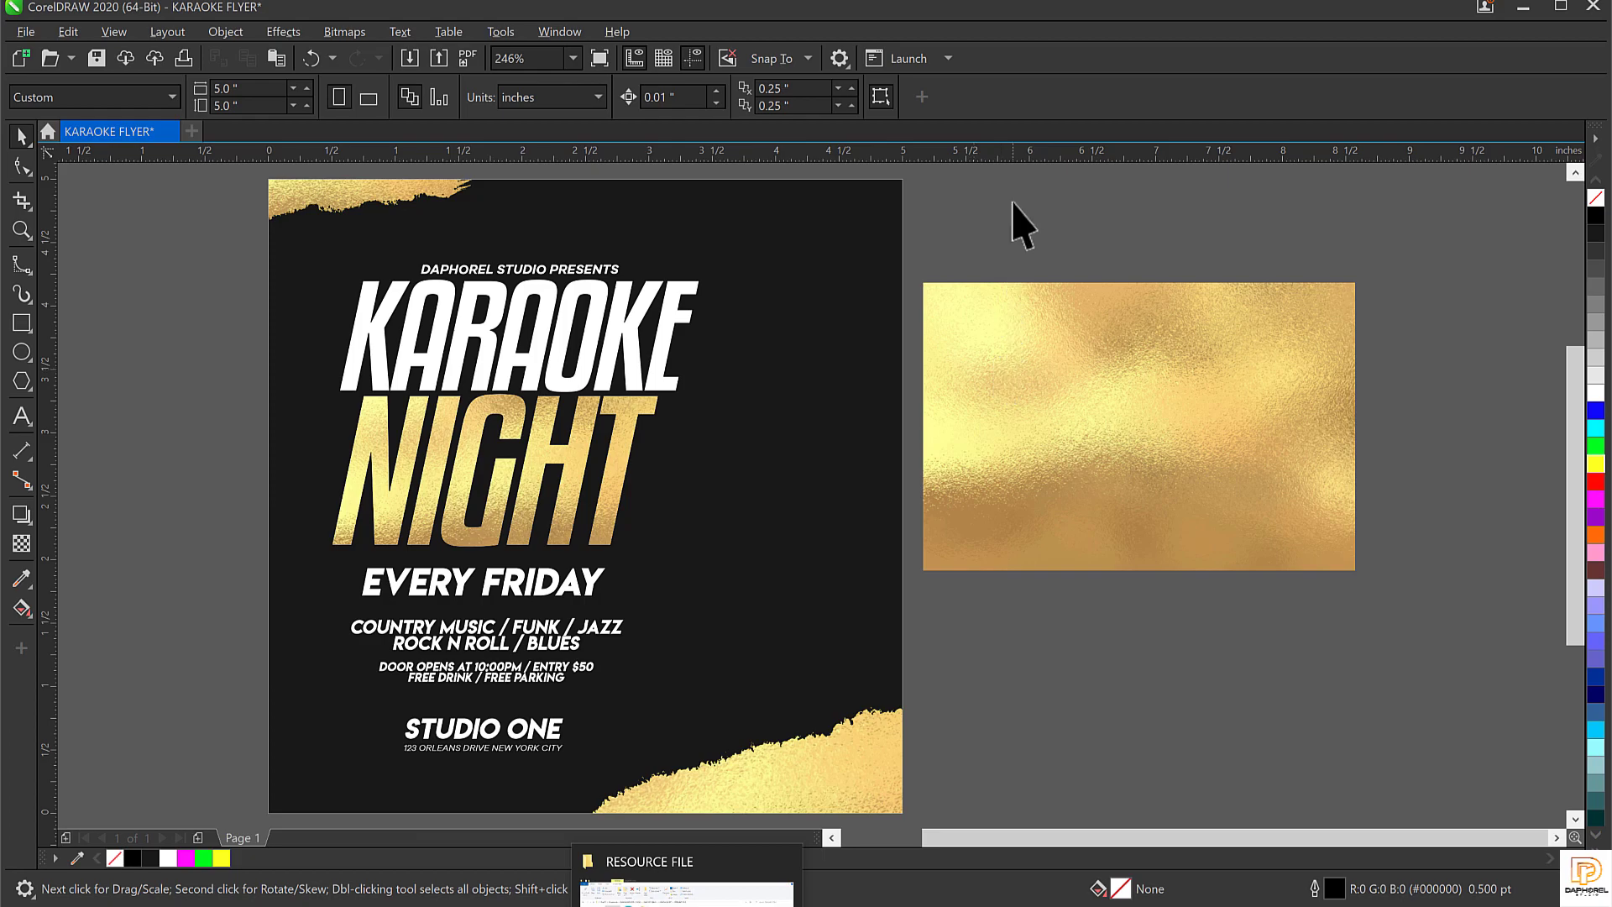
{"action": "left_click", "coordinate": [570, 348]}
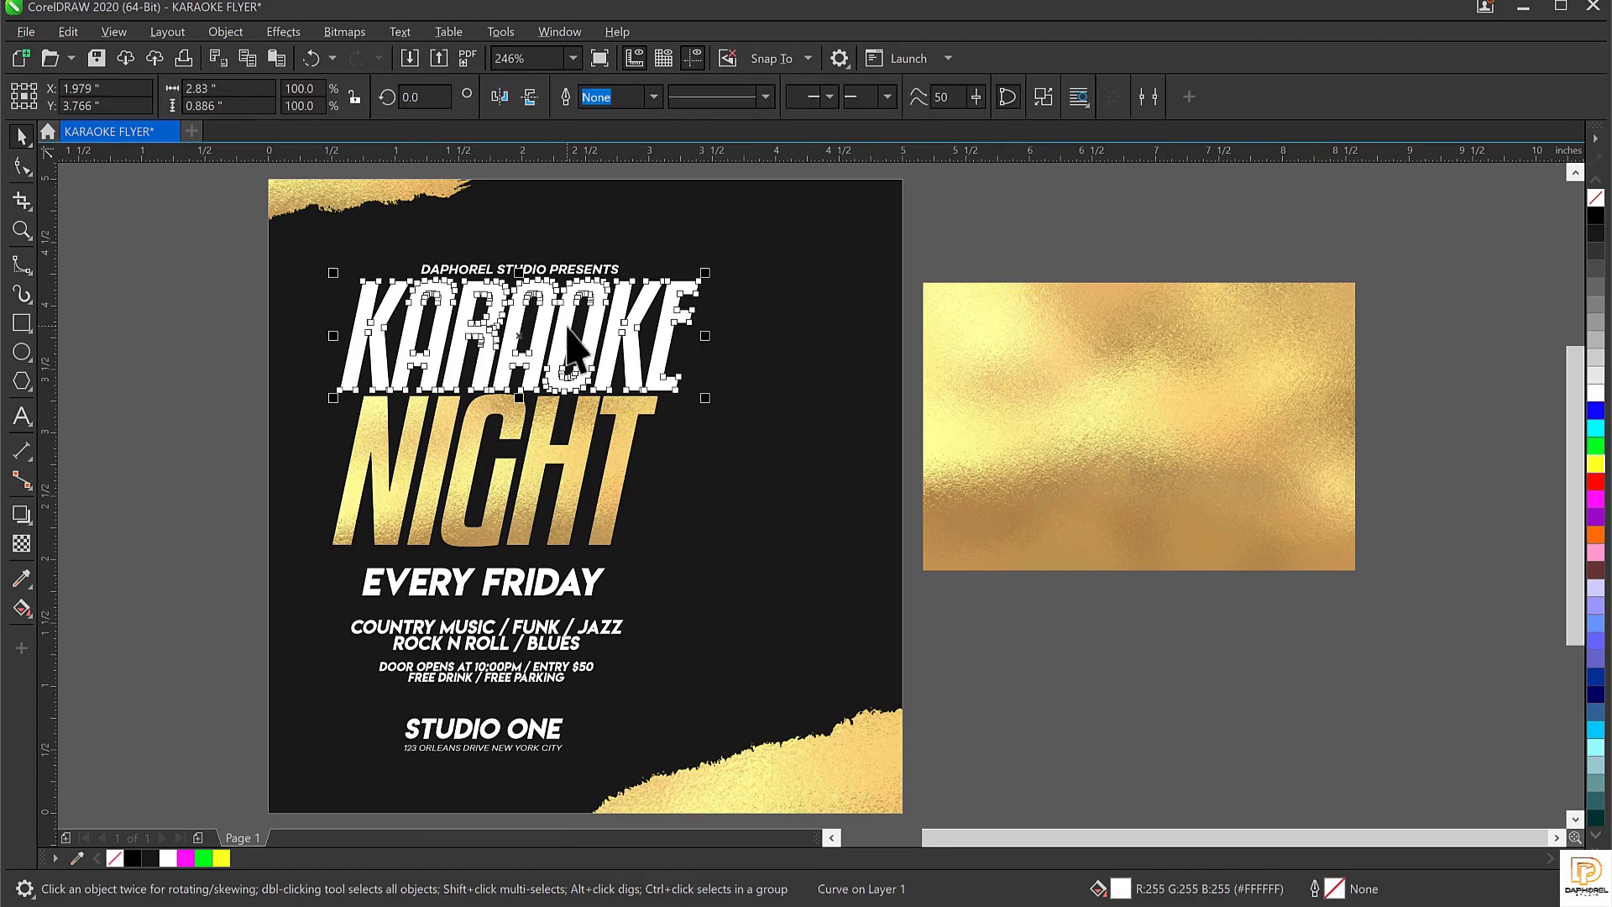
{"action": "left_click", "coordinate": [1010, 226]}
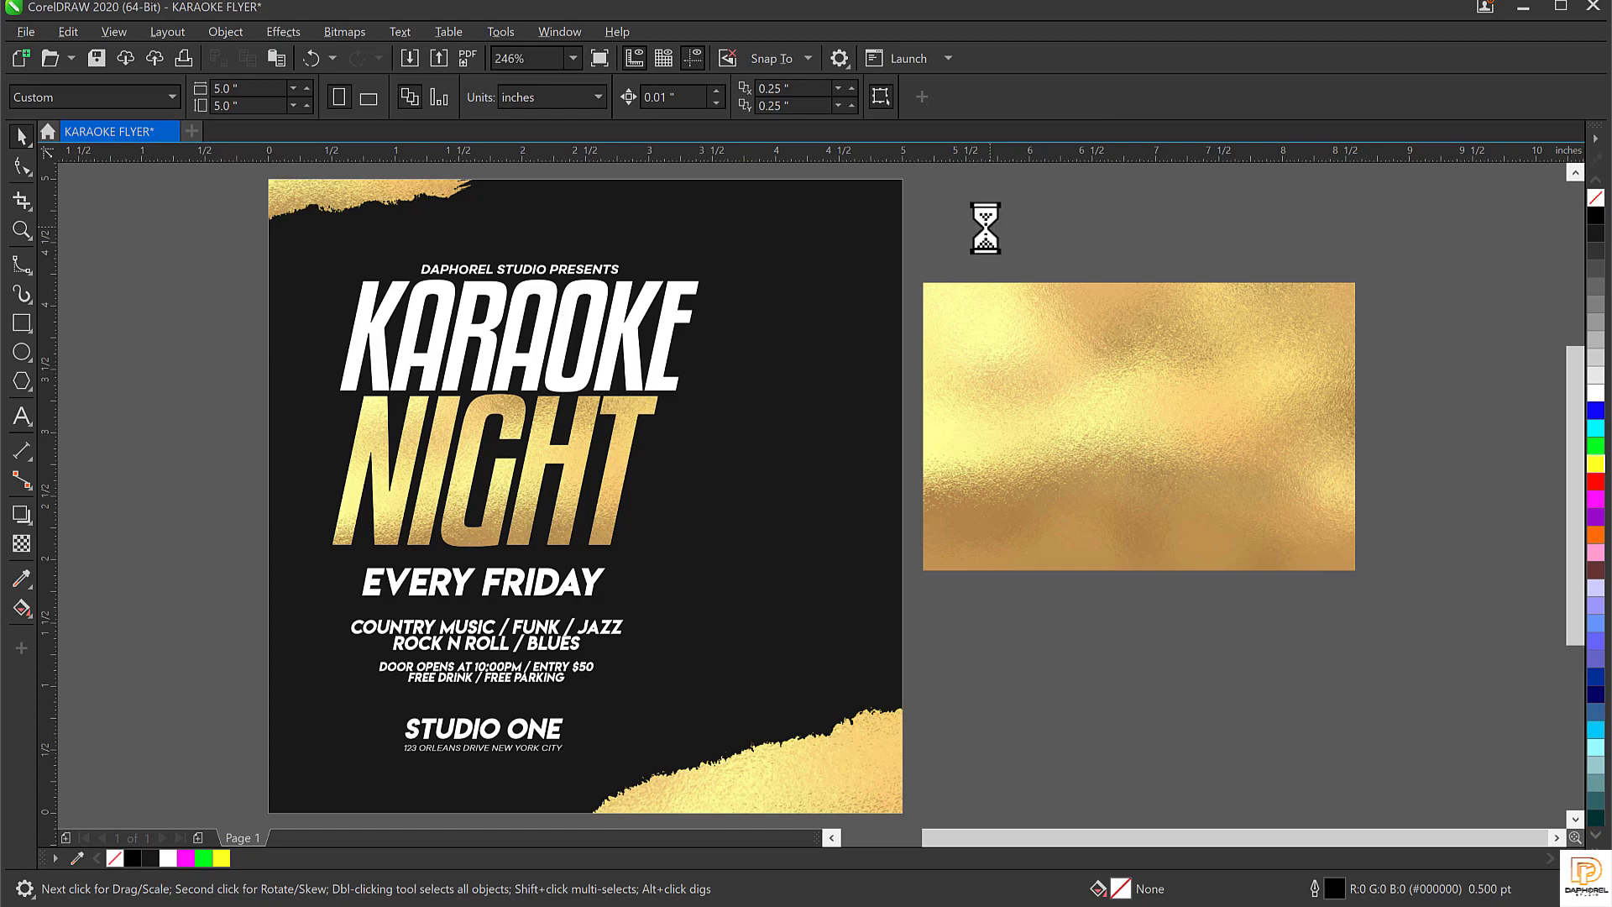
{"action": "left_click", "coordinate": [432, 329]}
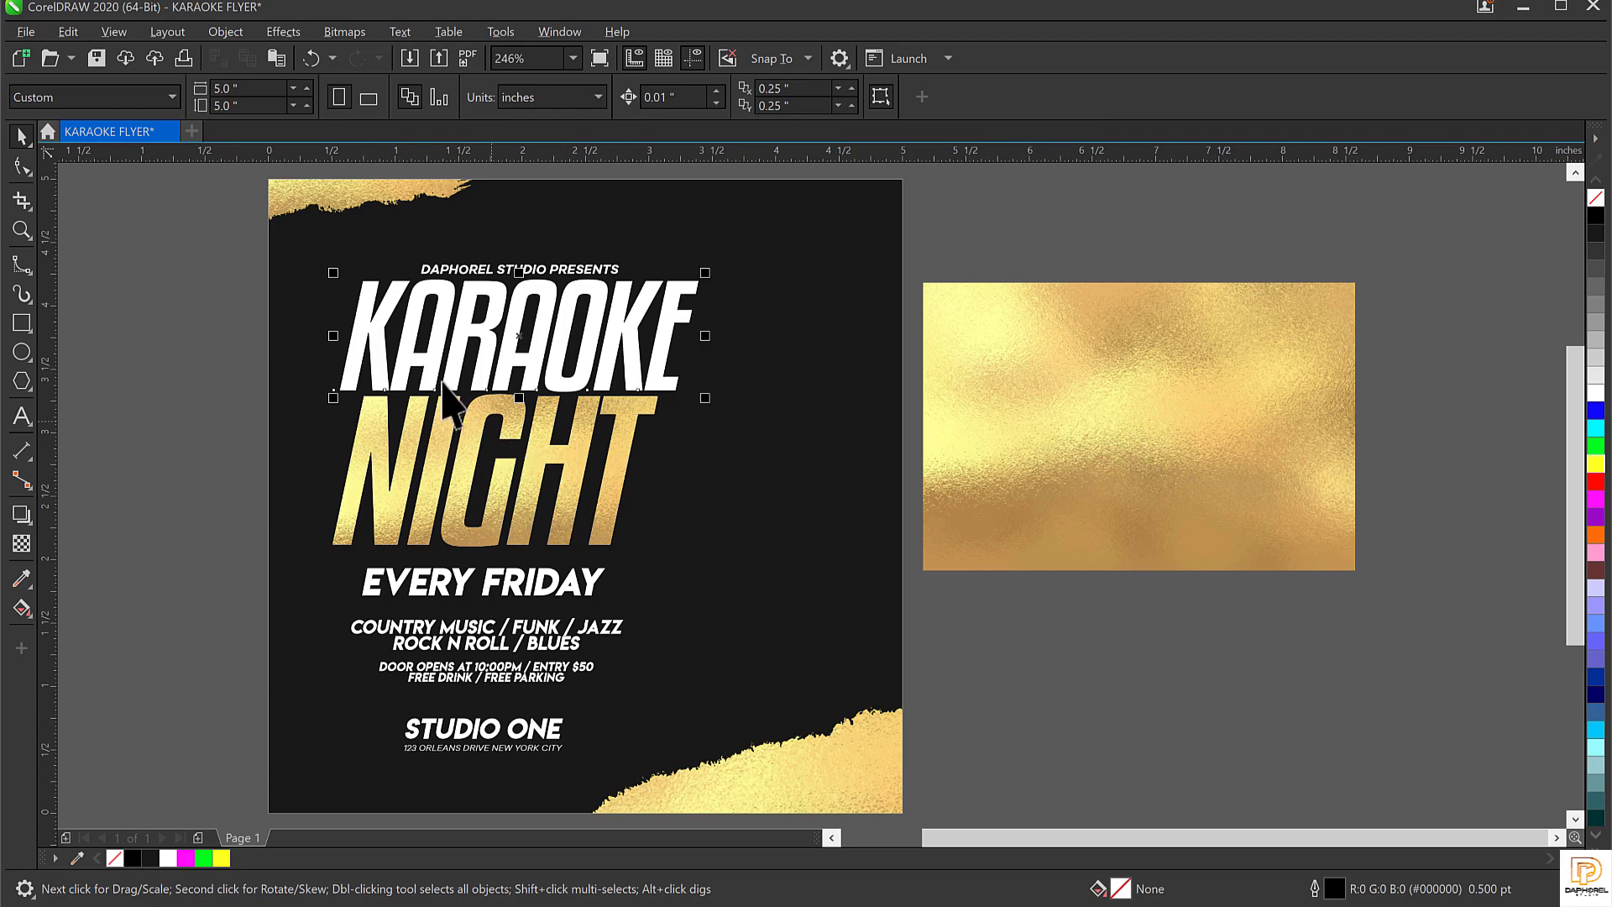
{"action": "left_click", "coordinate": [1154, 222]}
Draw a rectangle about 3.98 by 0.45 inches around EVERY FRIDAY, starting at the page's left edge
{"action": "left_click", "coordinate": [659, 240]}
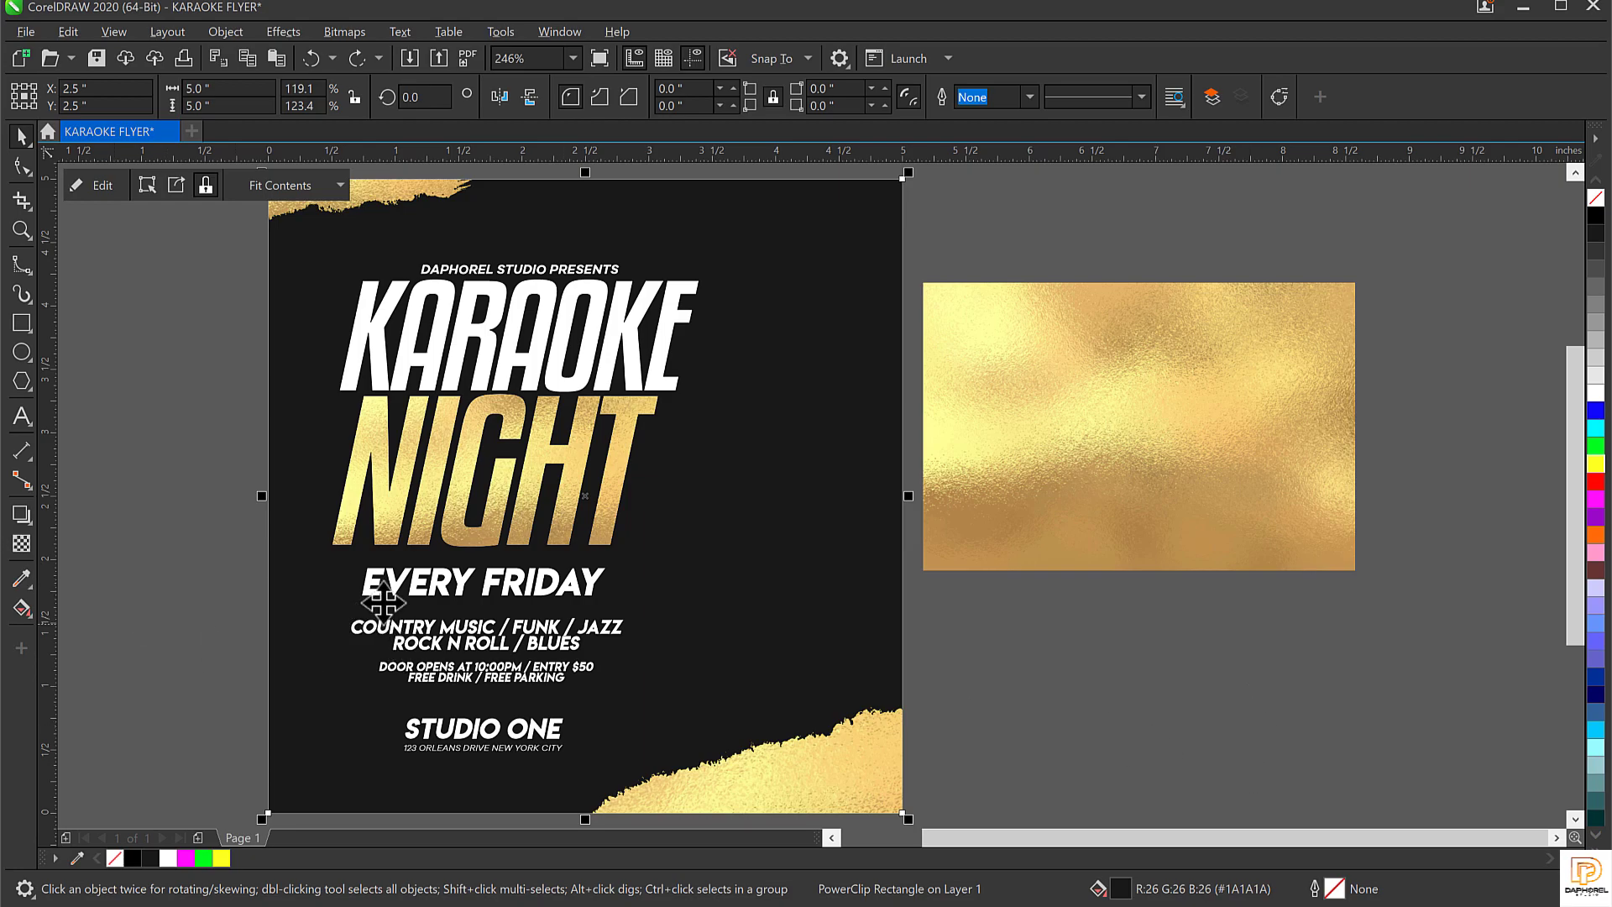
{"action": "left_click", "coordinate": [462, 579]}
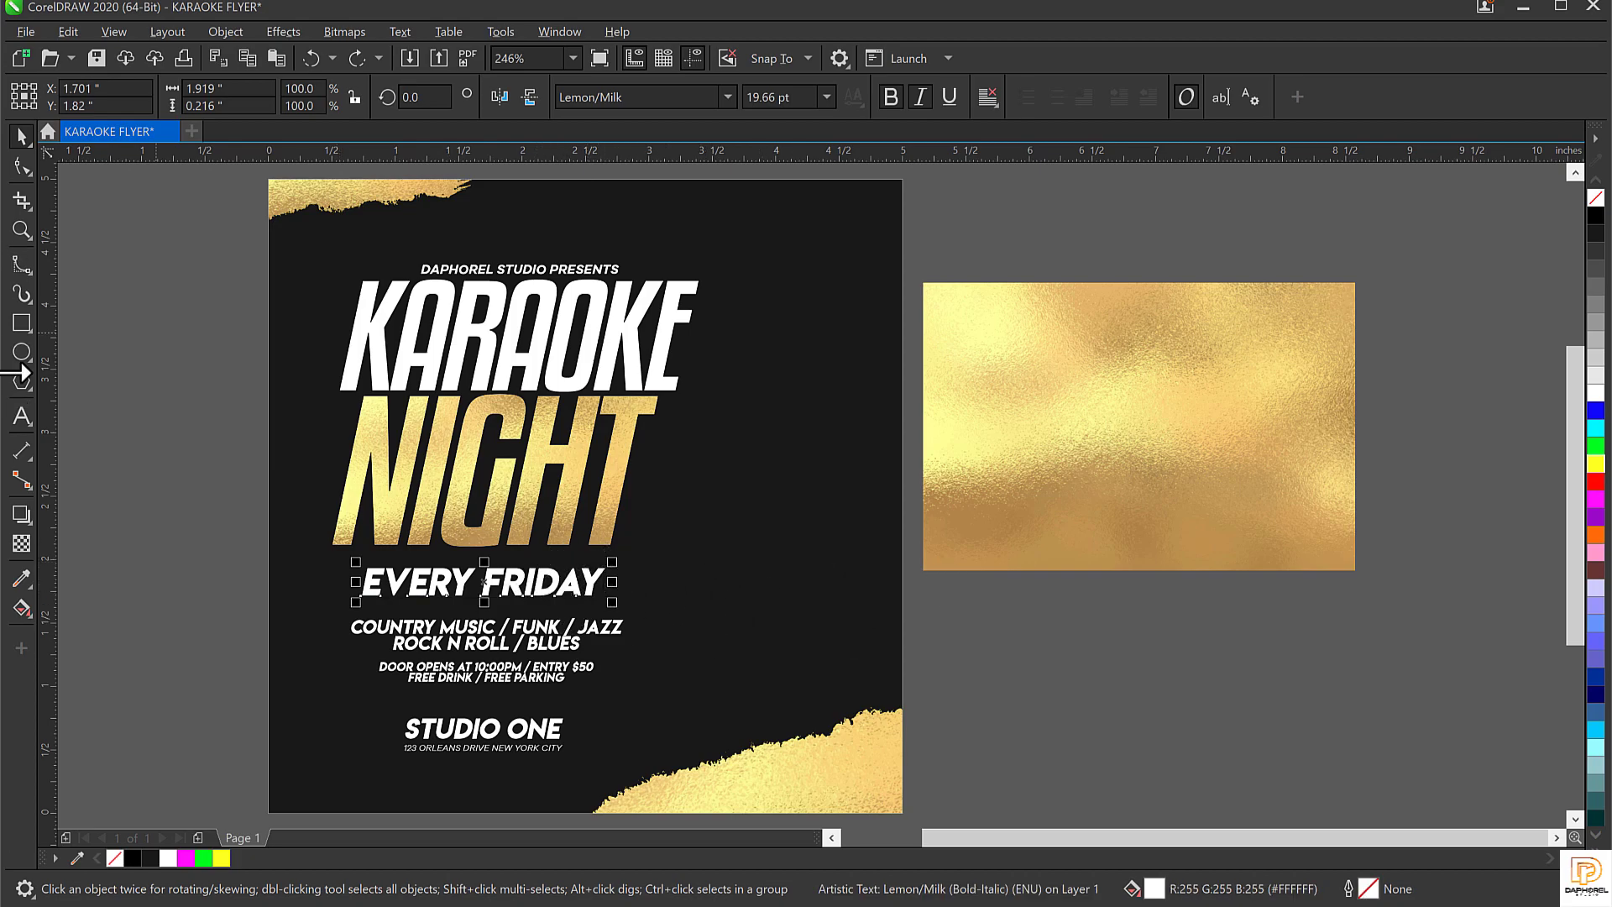
{"action": "left_click", "coordinate": [18, 322]}
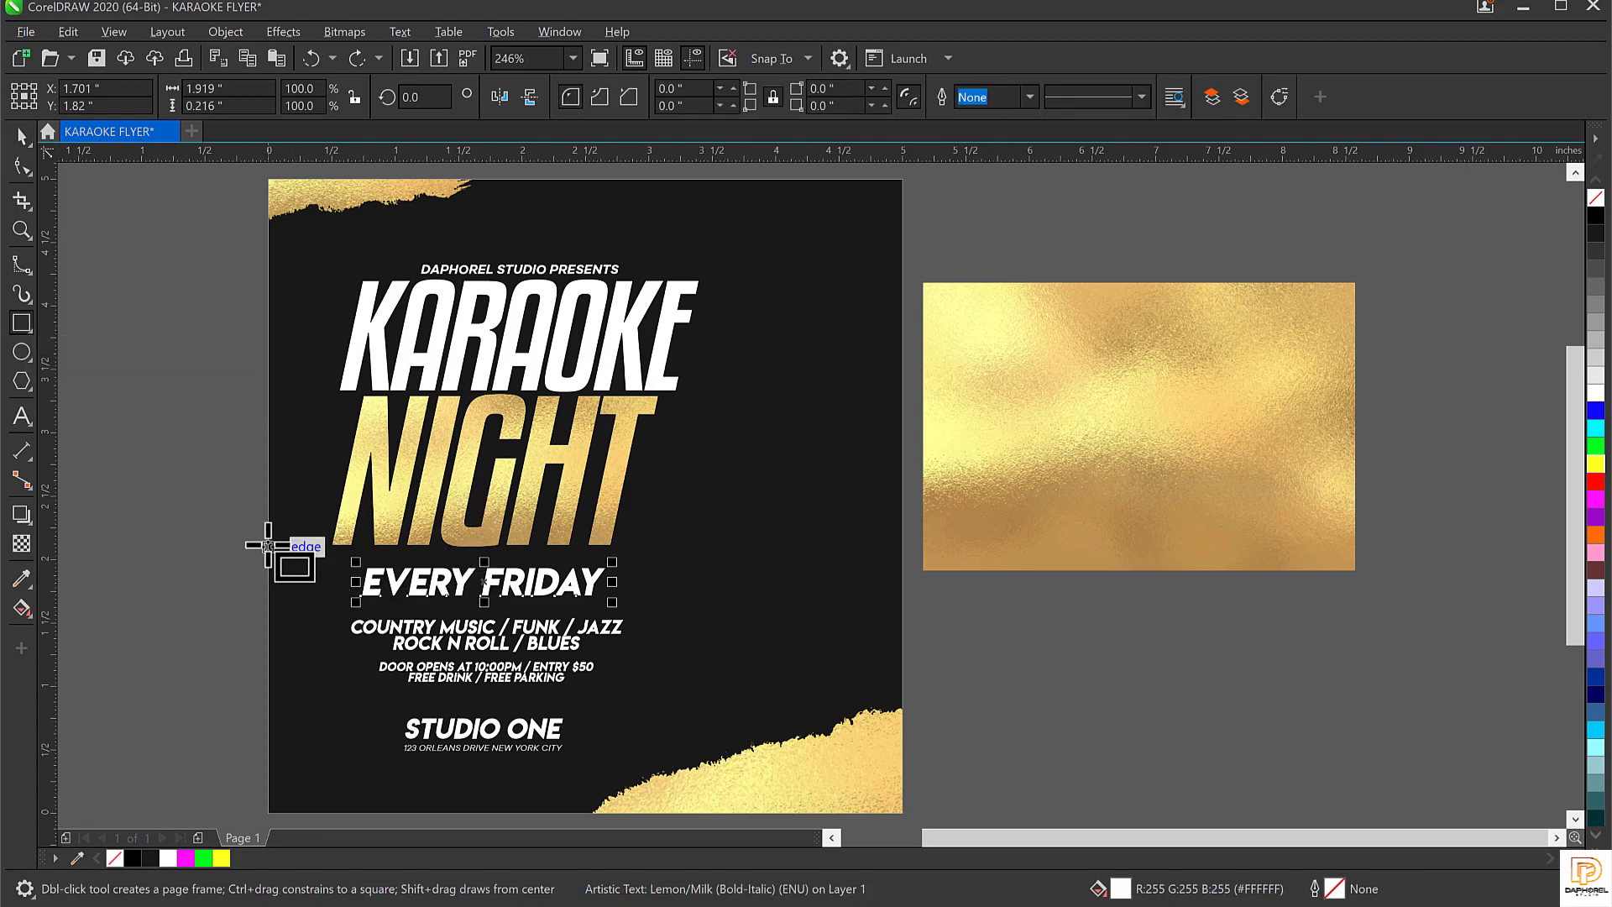
{"action": "left_click_drag", "start_coordinate": [268, 552], "coordinate": [725, 607]}
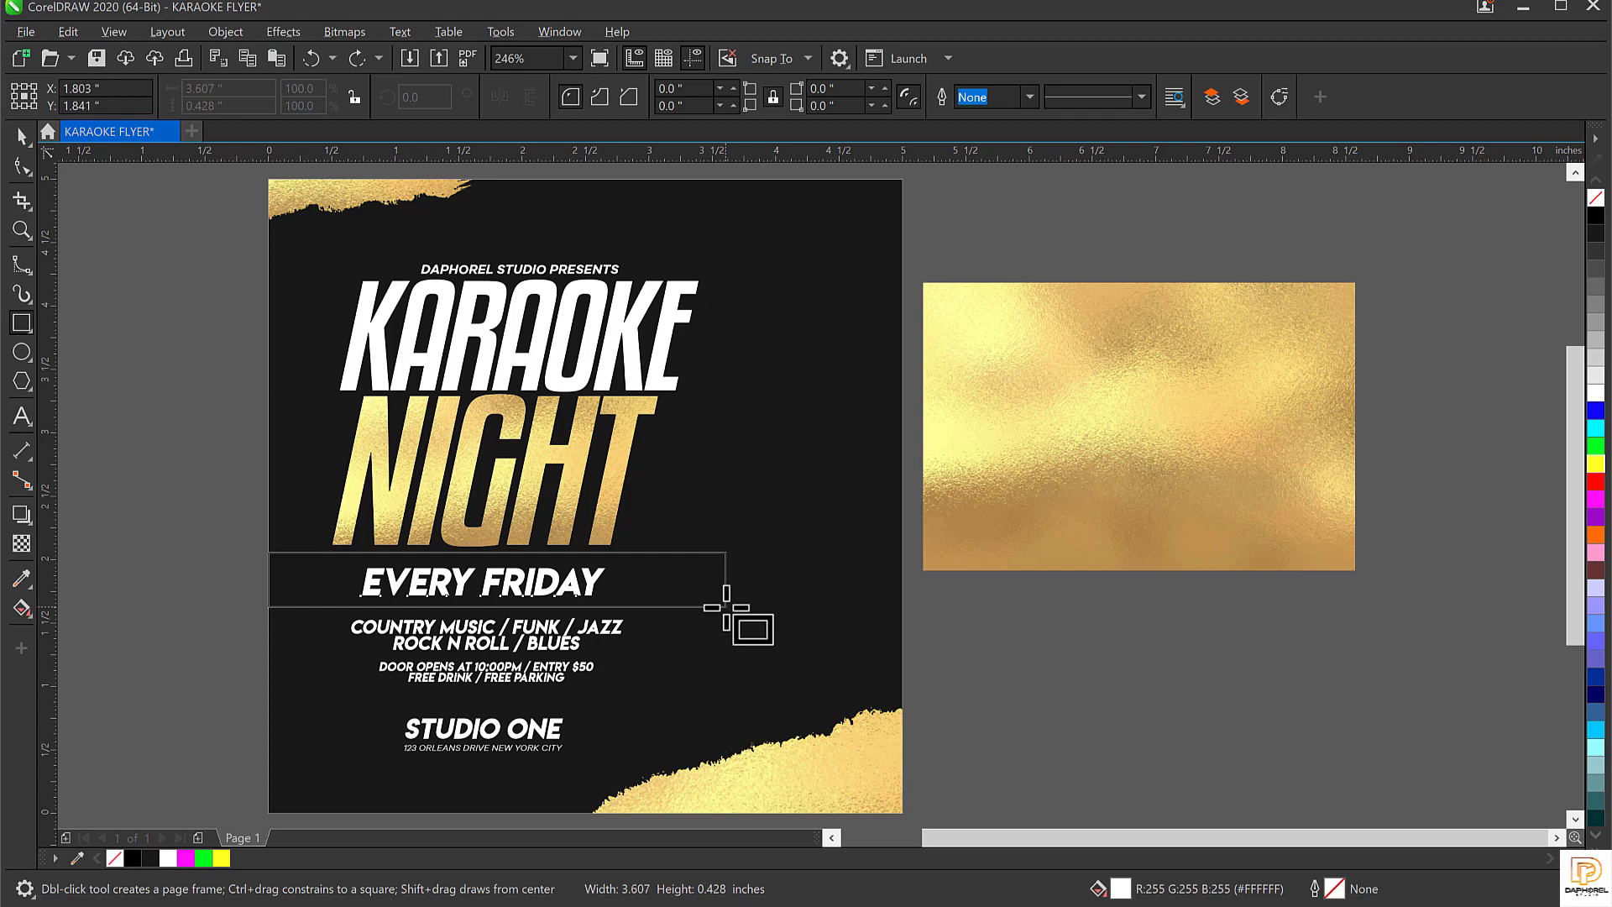
{"action": "left_click_drag", "start_coordinate": [727, 606], "coordinate": [773, 610]}
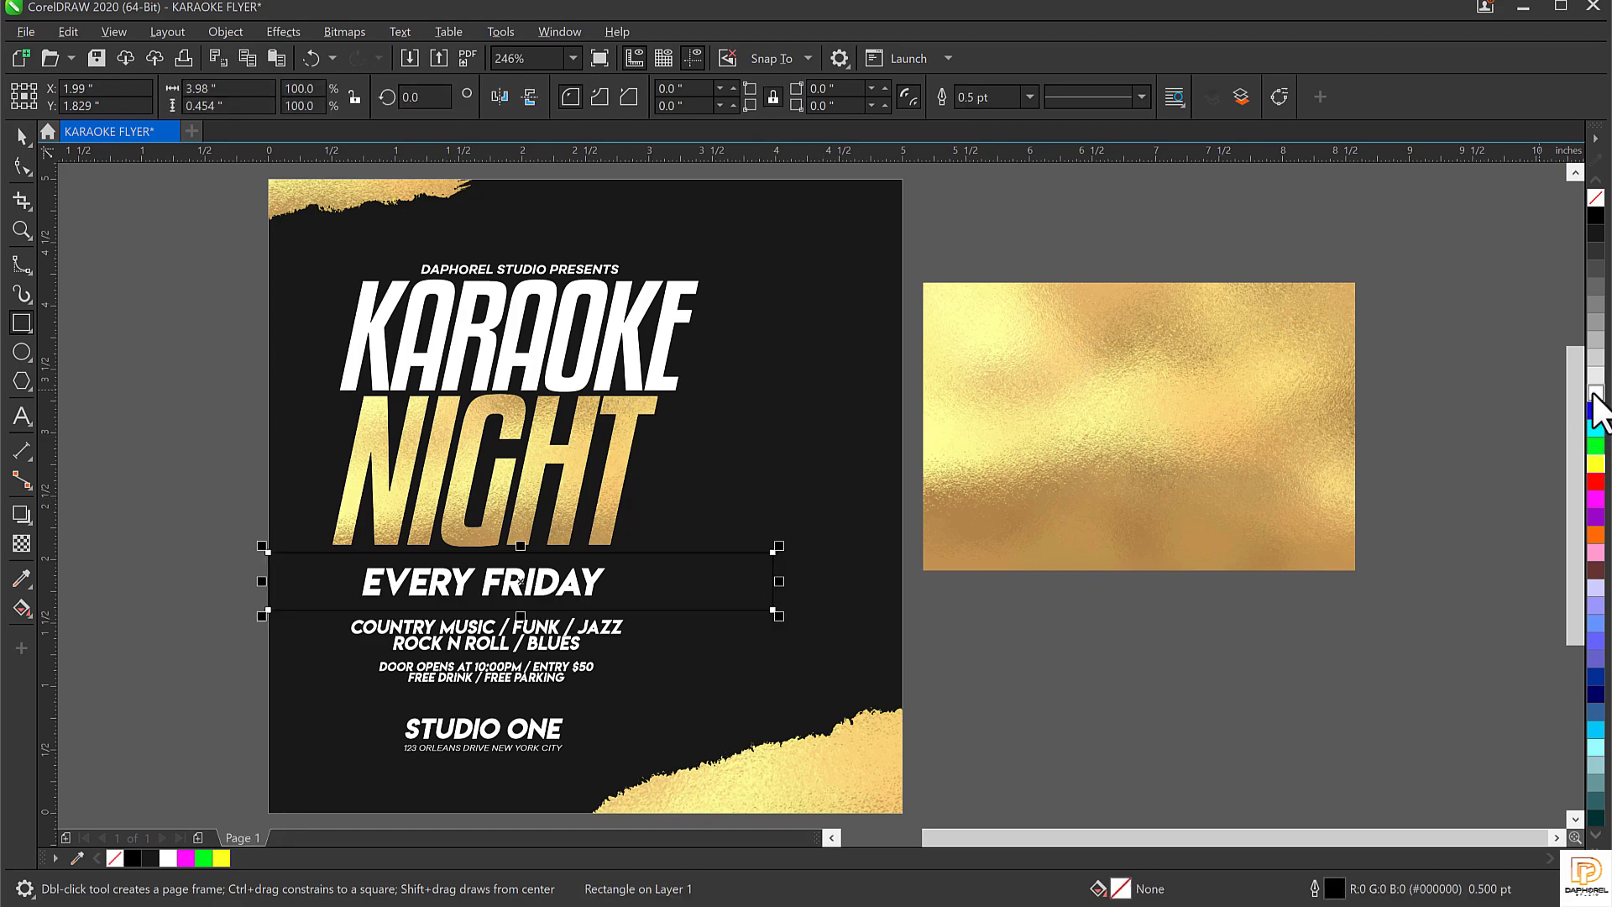
Fill the EVERY FRIDAY text with yellow (#FFFF00)
{"action": "key", "text": "space"}
{"action": "left_click", "coordinate": [543, 591]}
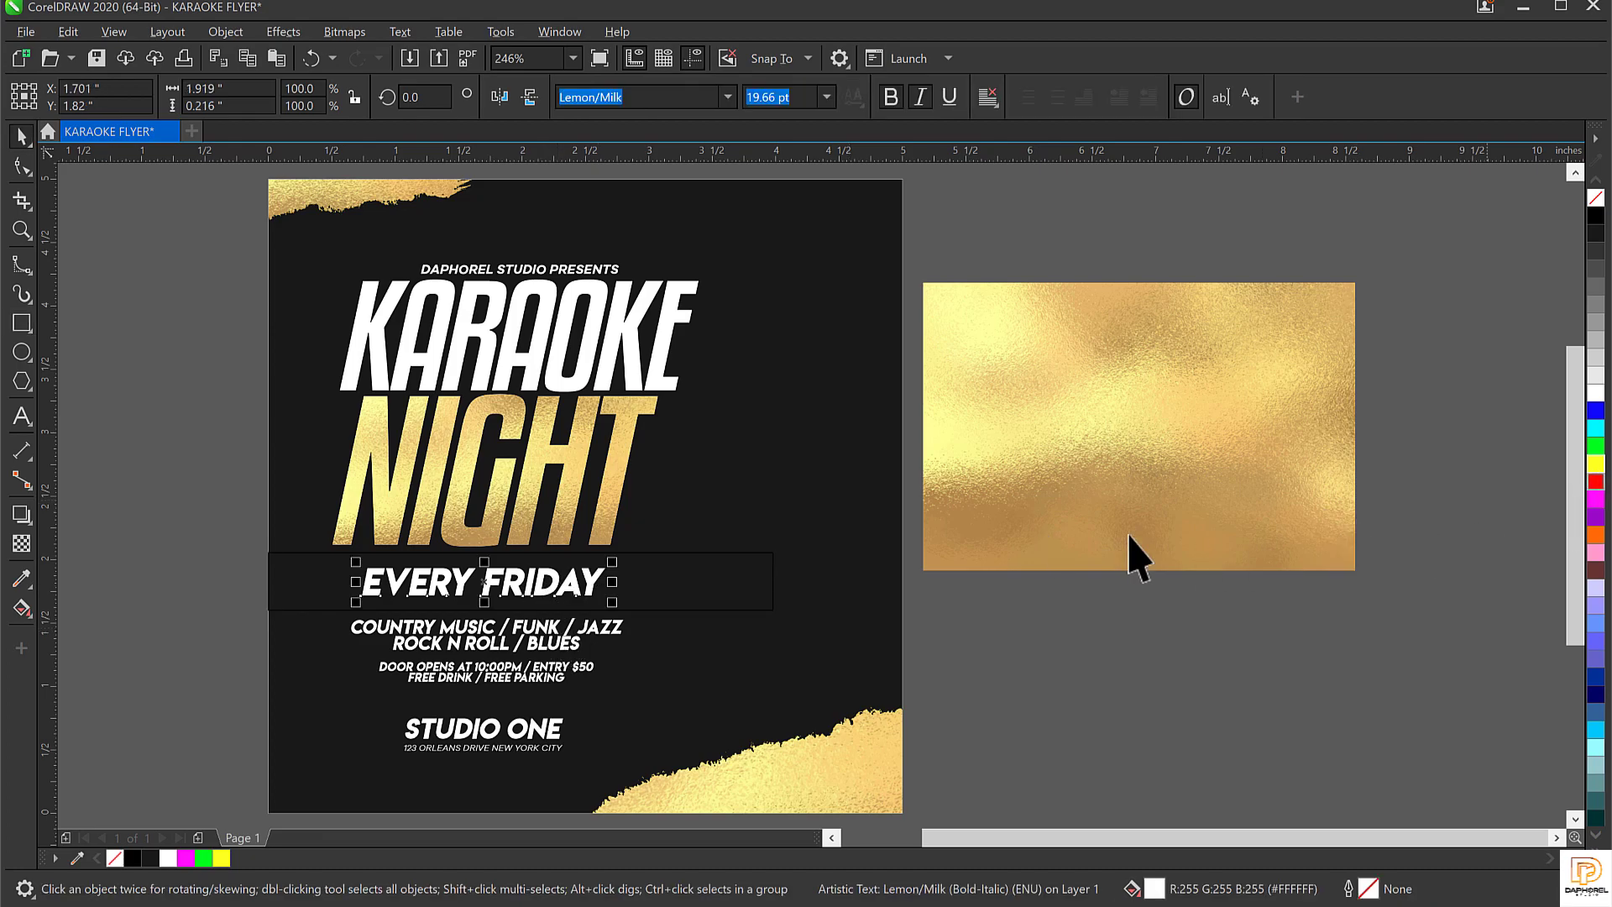
{"action": "left_click", "coordinate": [1595, 464]}
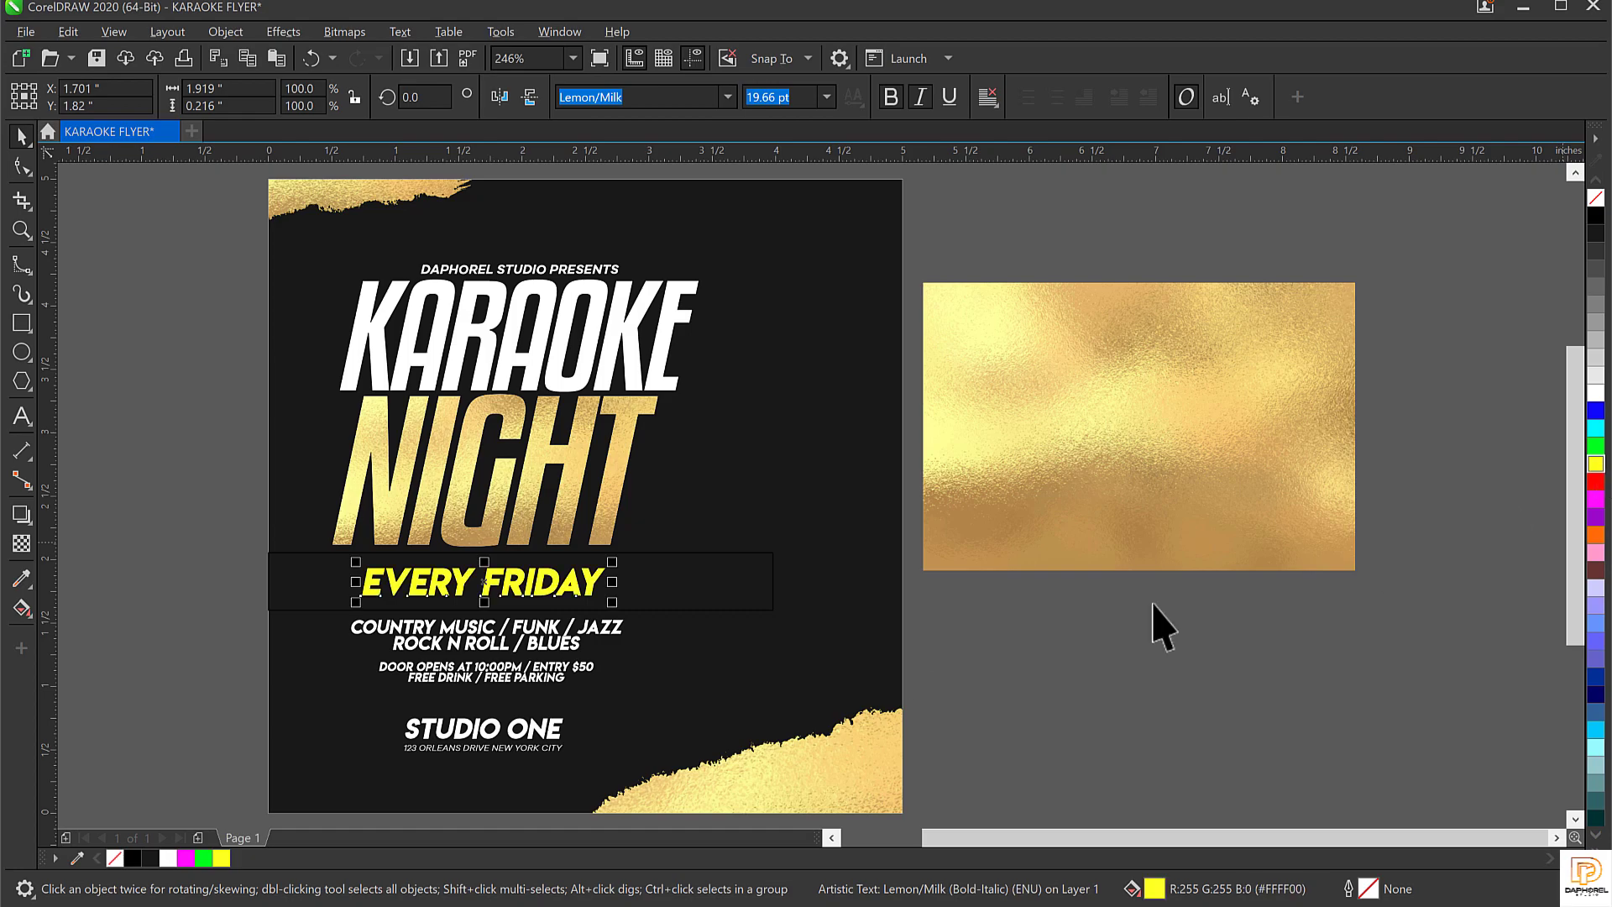
Move the rectangle around EVERY FRIDAY left and slightly down, so it extends past the page's left edge
{"action": "left_click", "coordinate": [691, 583]}
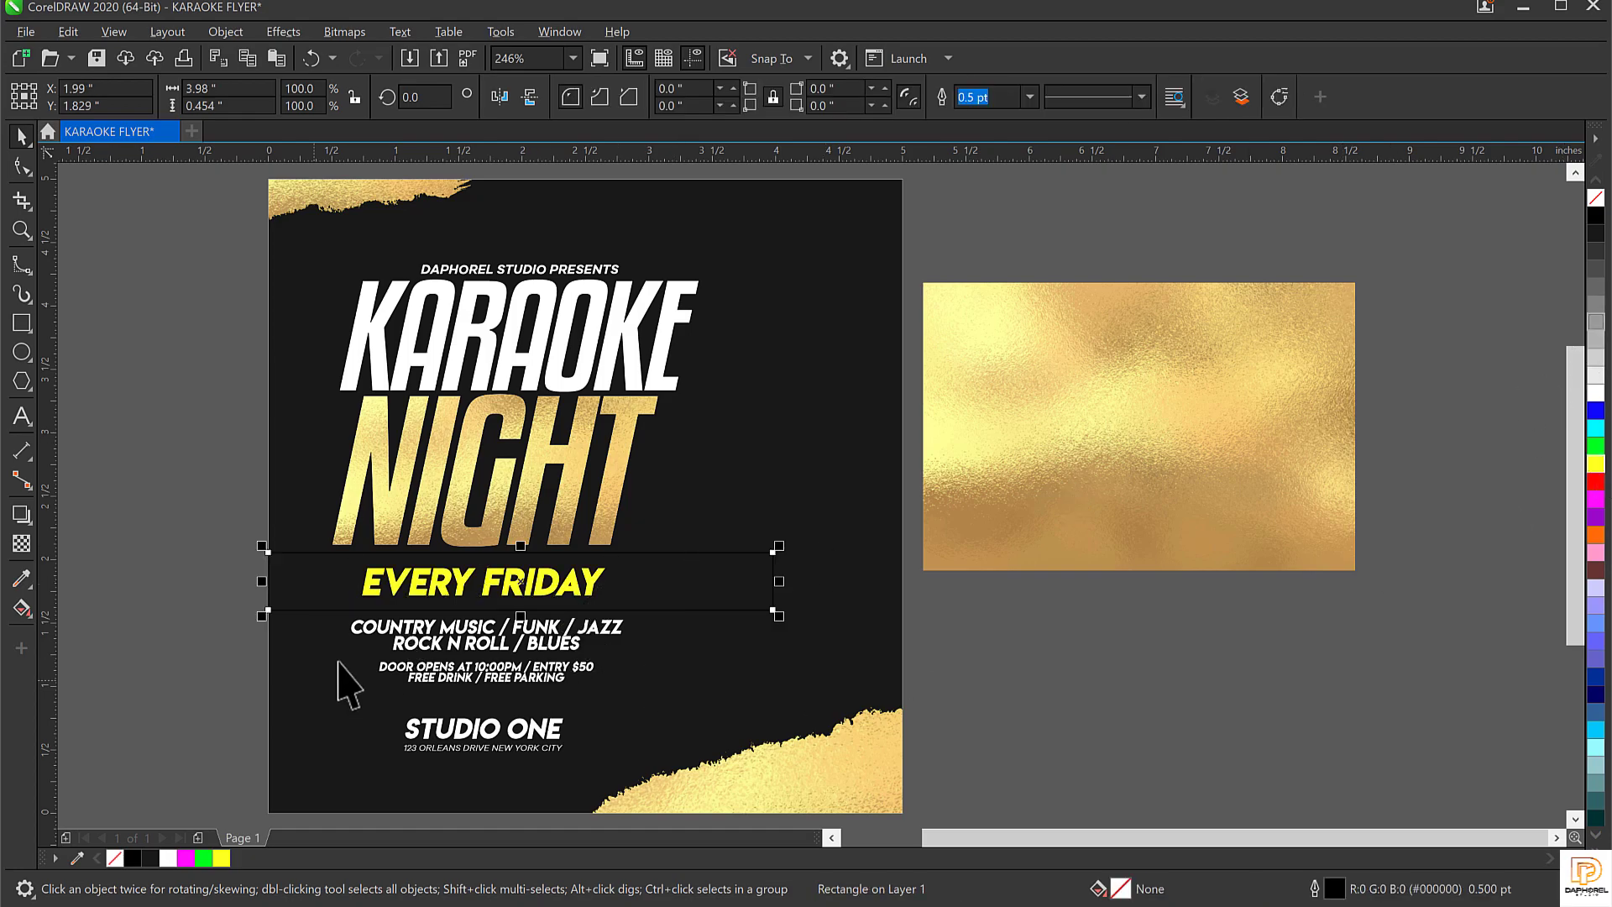
{"action": "left_click_drag", "start_coordinate": [676, 565], "coordinate": [517, 577]}
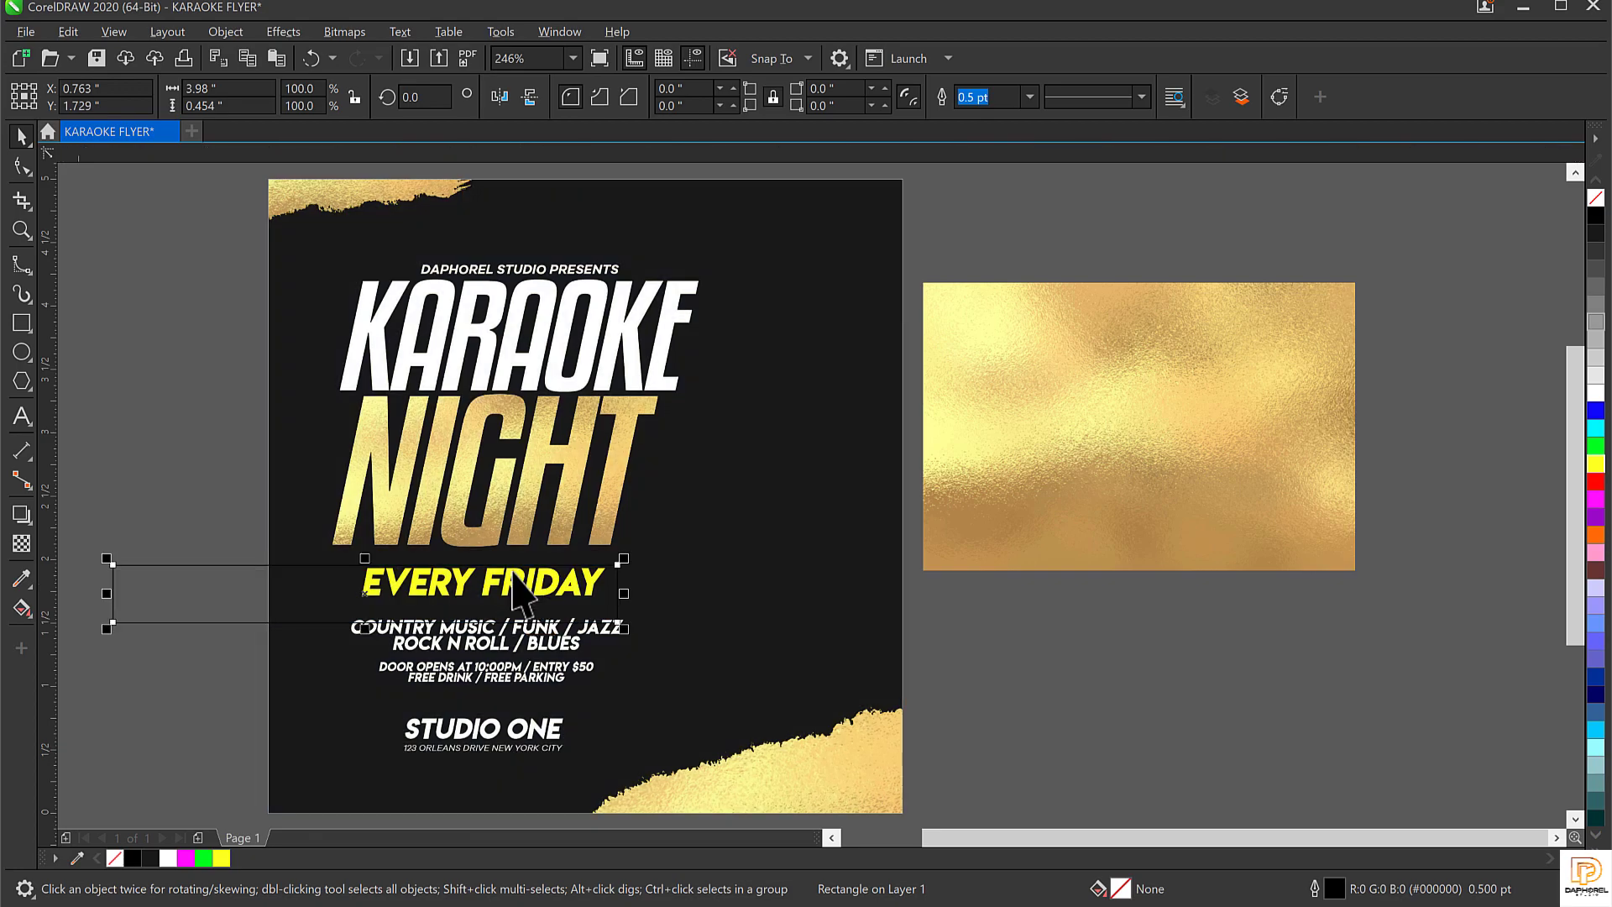
Undo the rectangle's last move, and give it a white fill with no outline
{"action": "key", "text": "ctrl+z"}
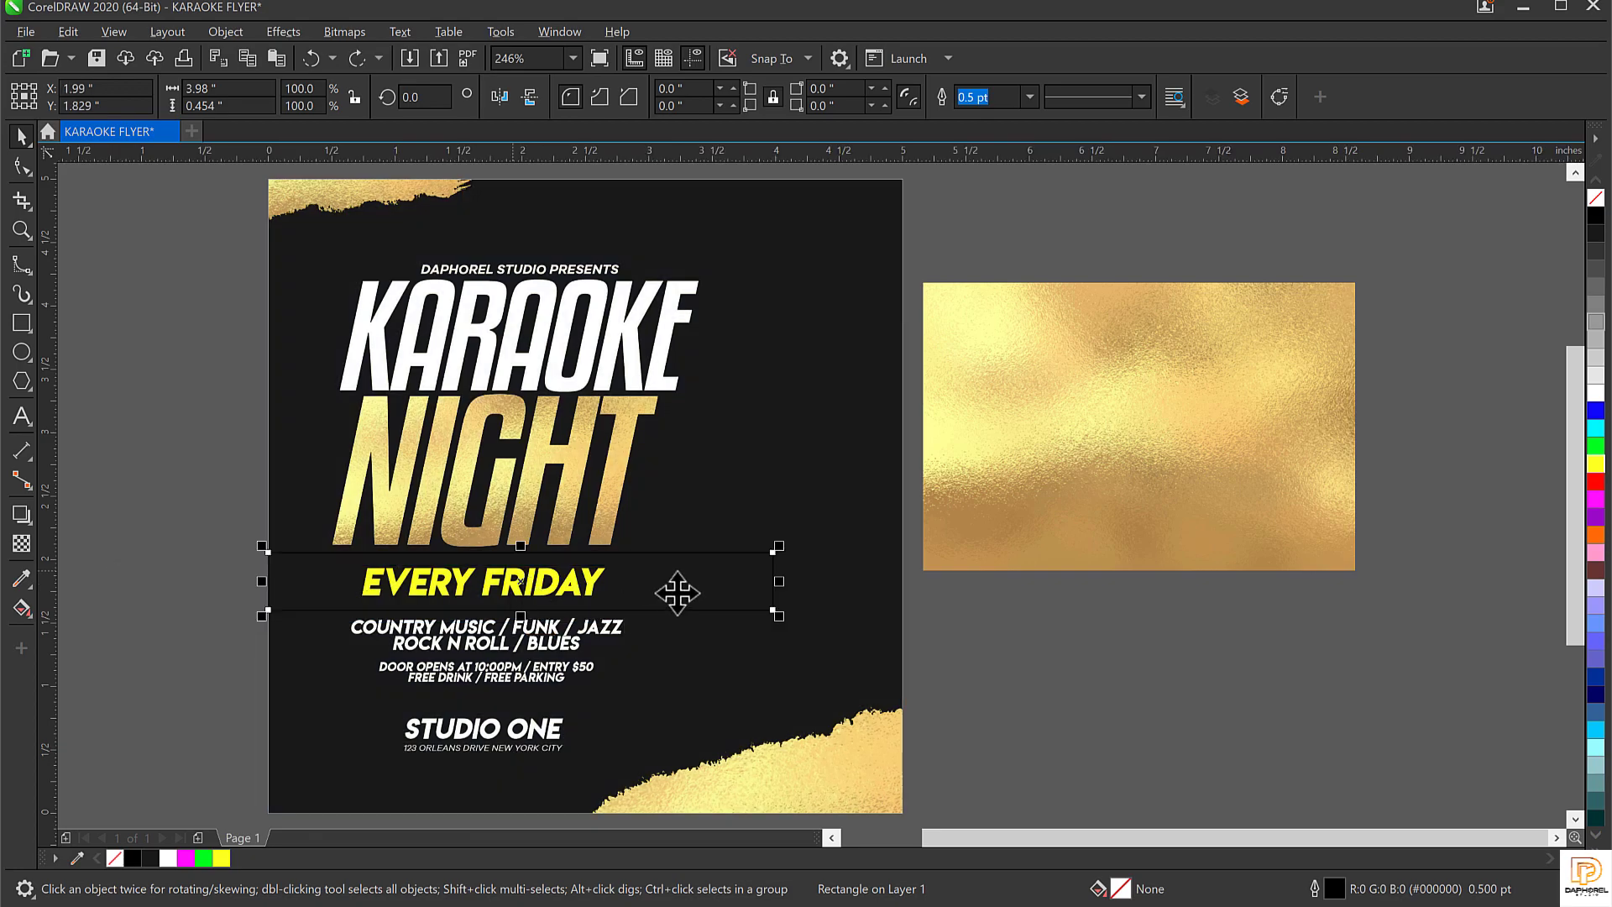
{"action": "left_click", "coordinate": [1593, 394]}
{"action": "left_click", "coordinate": [601, 561]}
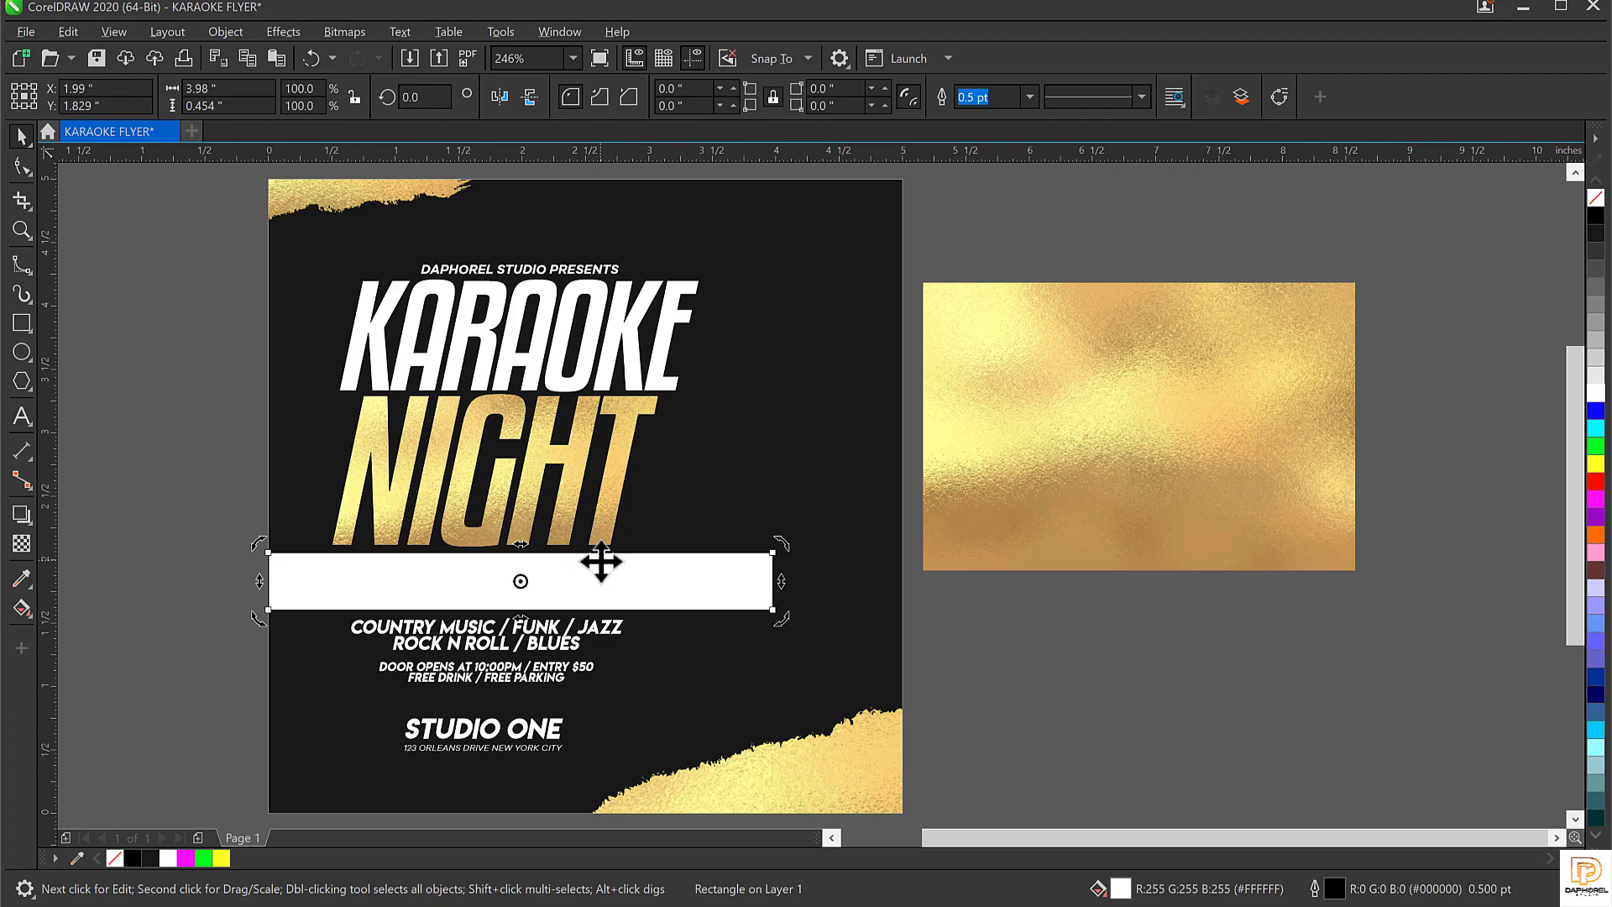
{"action": "left_click", "coordinate": [594, 574]}
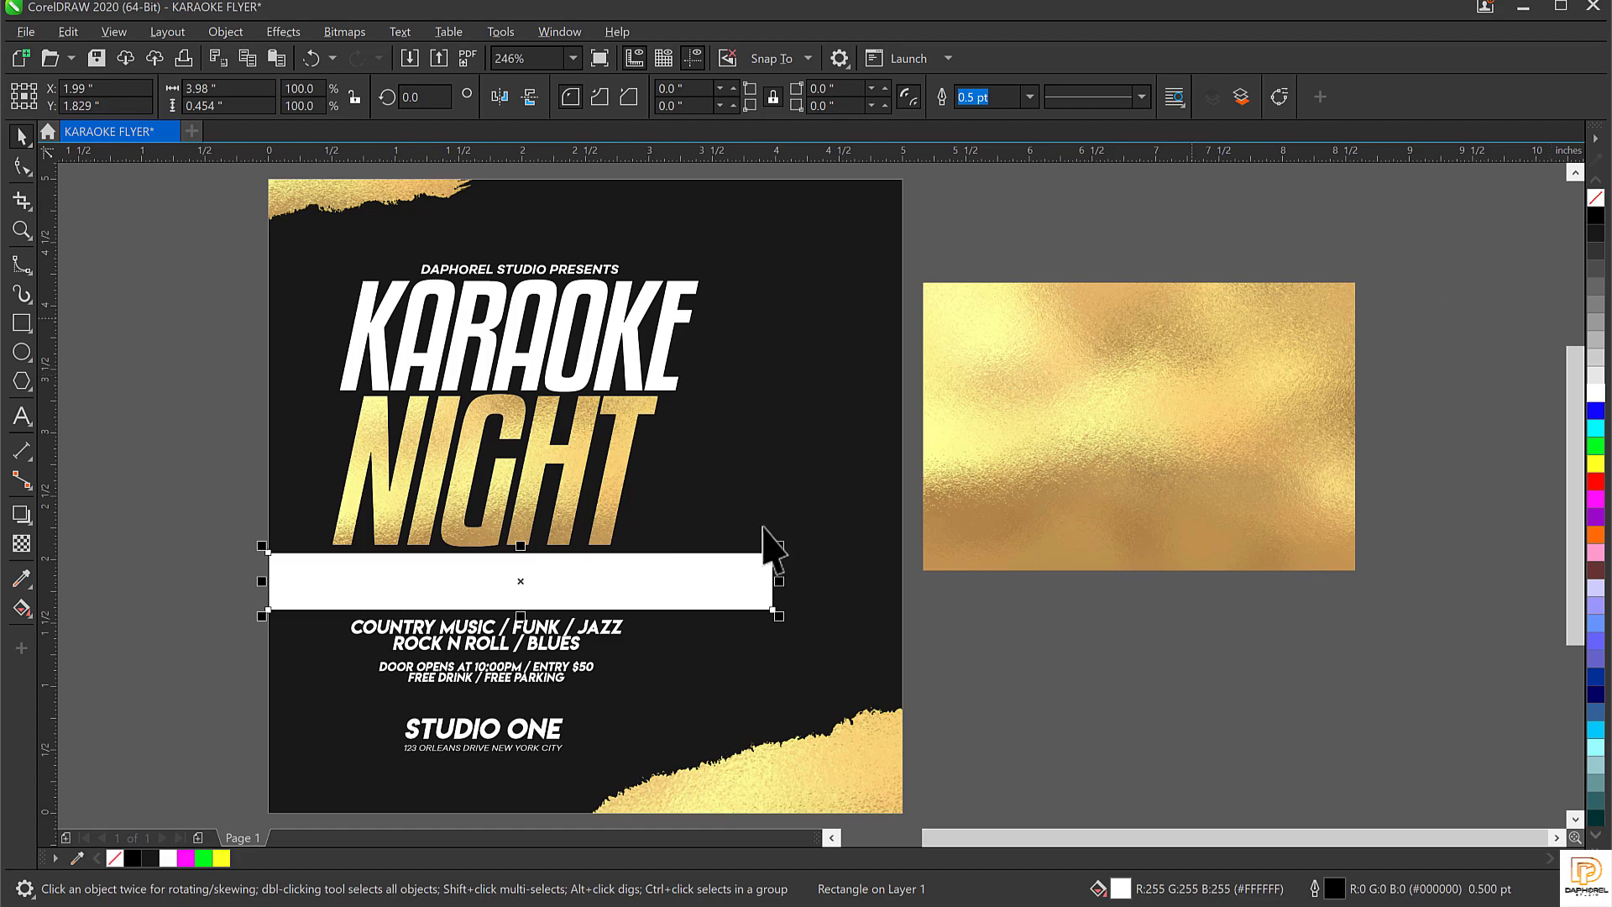
{"action": "right_click", "coordinate": [1595, 198]}
Send the white rectangle backward in the stacking order until it sits behind the EVERY FRIDAY text
{"action": "left_click", "coordinate": [698, 578]}
{"action": "key", "text": "ctrl+Page_Down"}
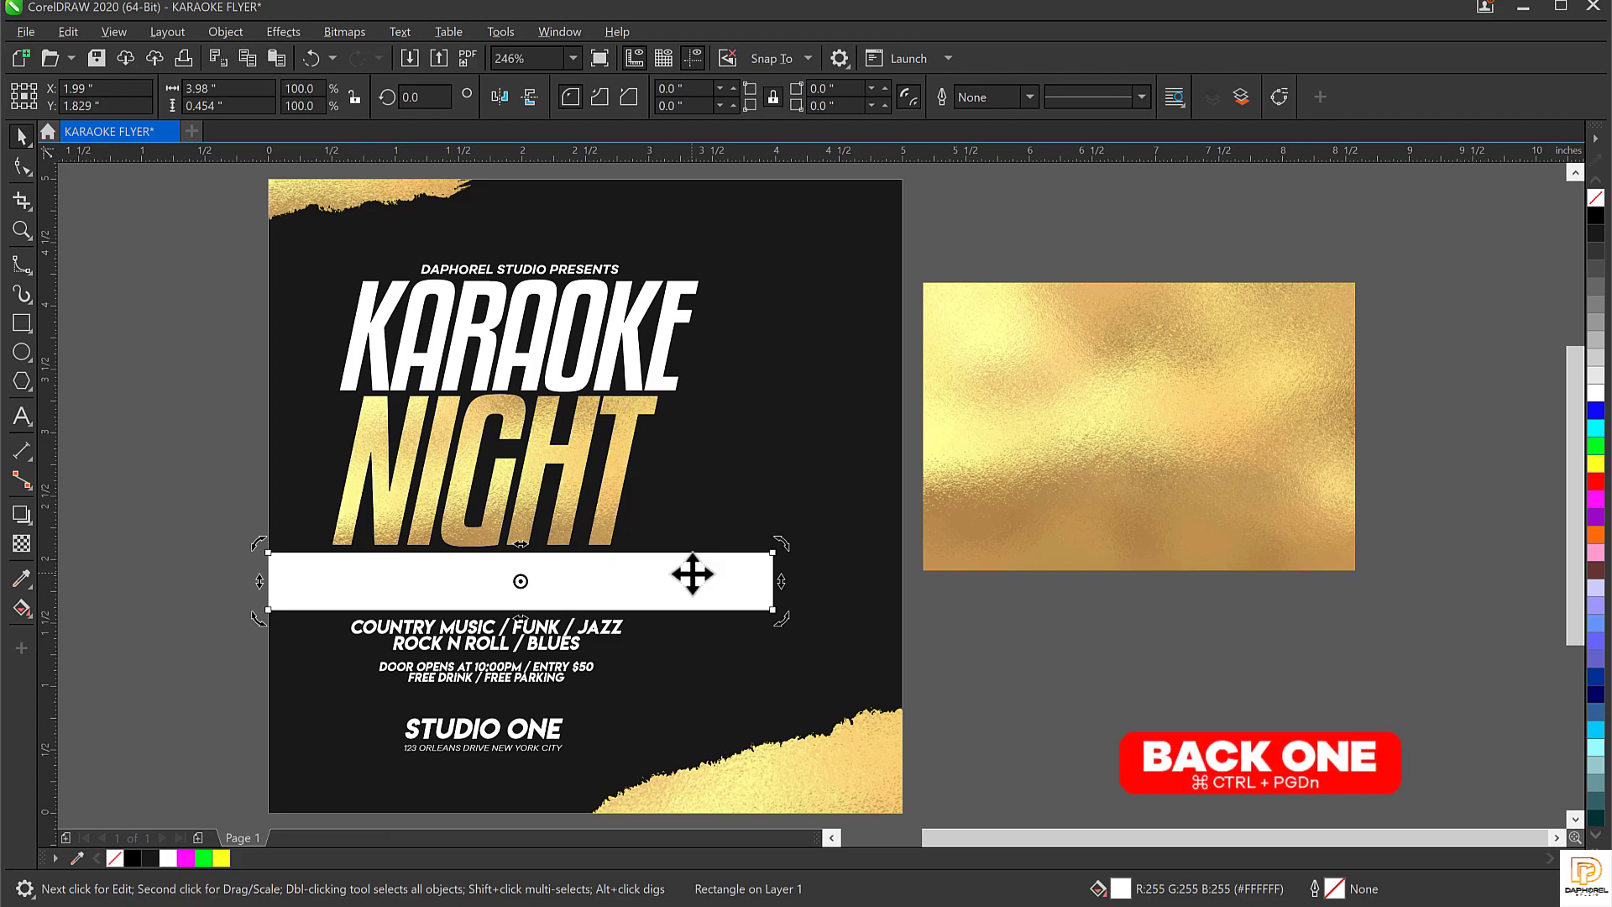
{"action": "key", "text": "ctrl+Page_Down"}
Recolour the EVERY FRIDAY text black and deselect it
{"action": "left_click", "coordinate": [558, 579]}
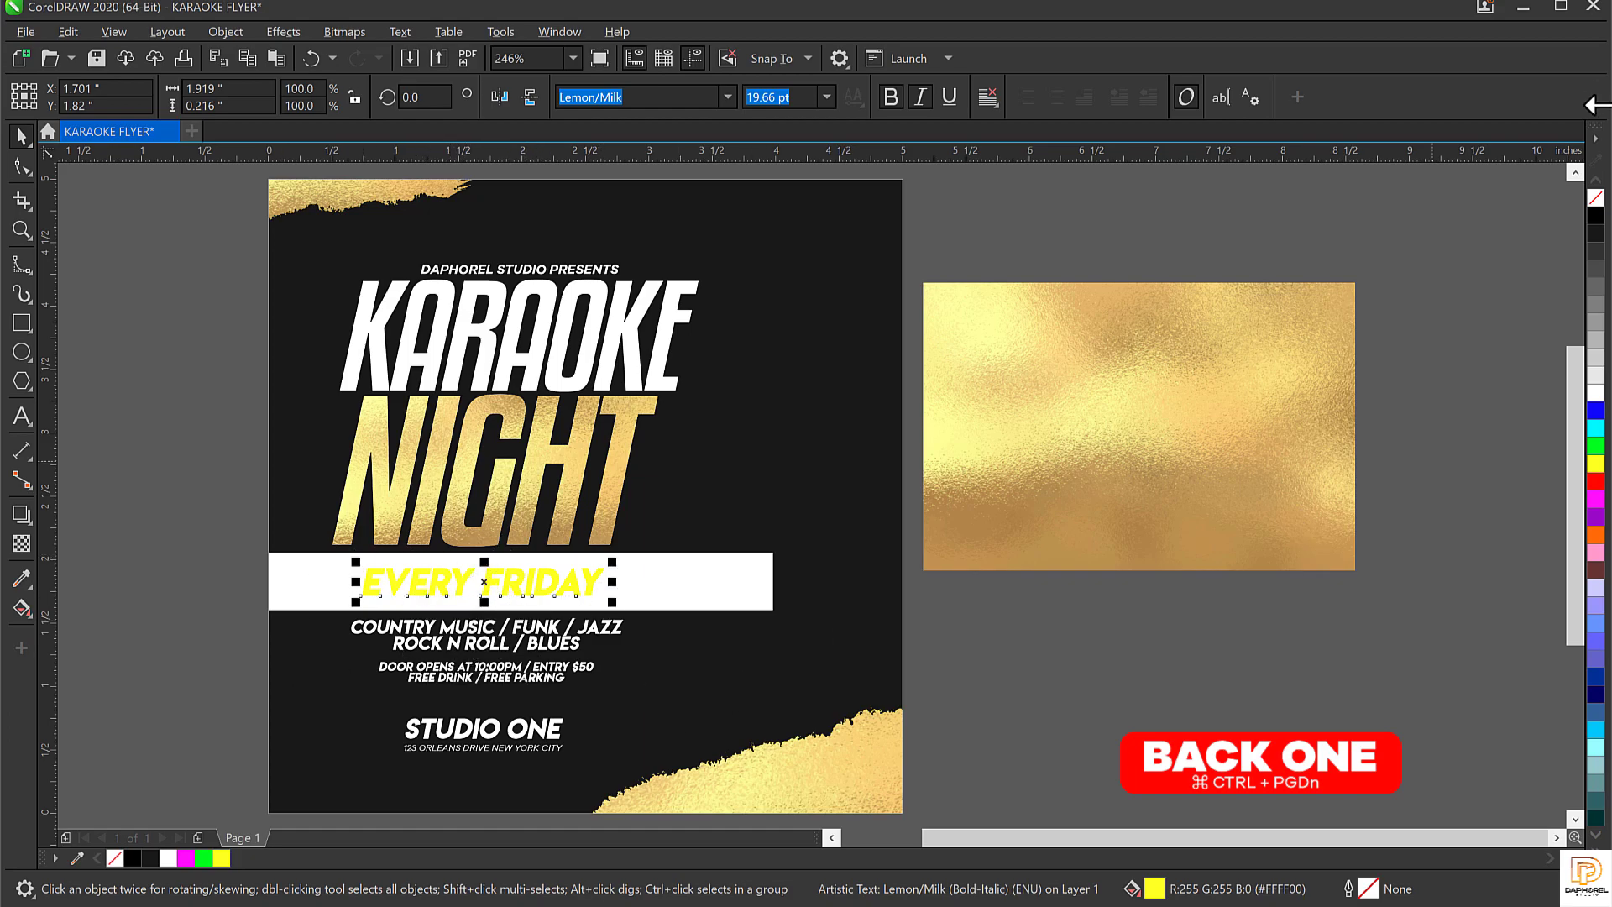
{"action": "left_click", "coordinate": [1596, 216]}
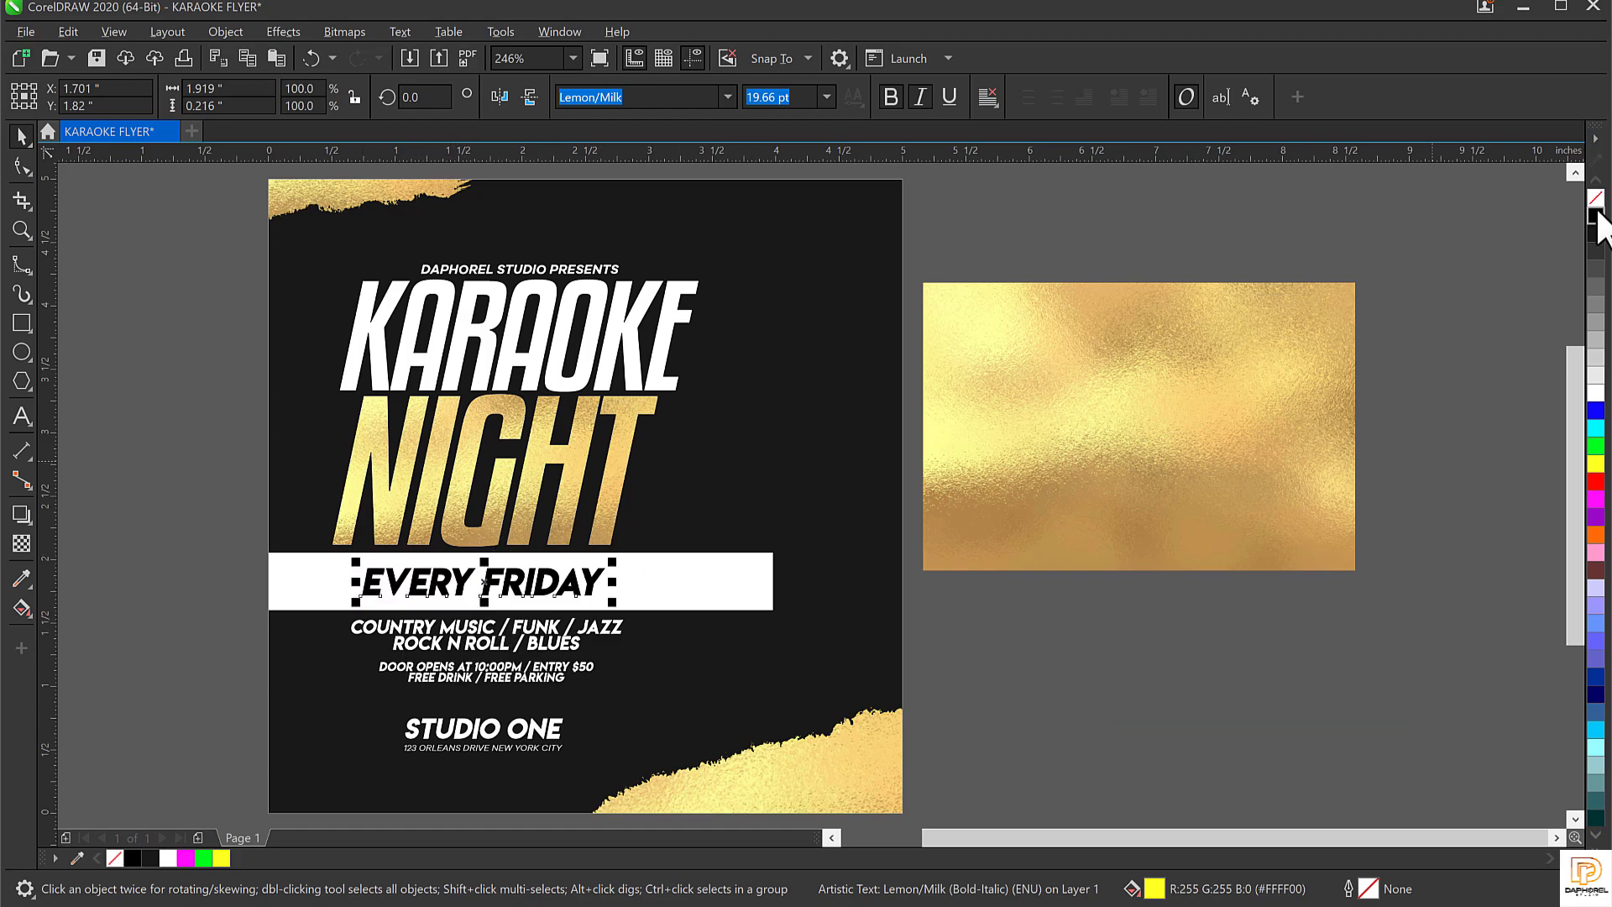
{"action": "left_click", "coordinate": [1219, 657]}
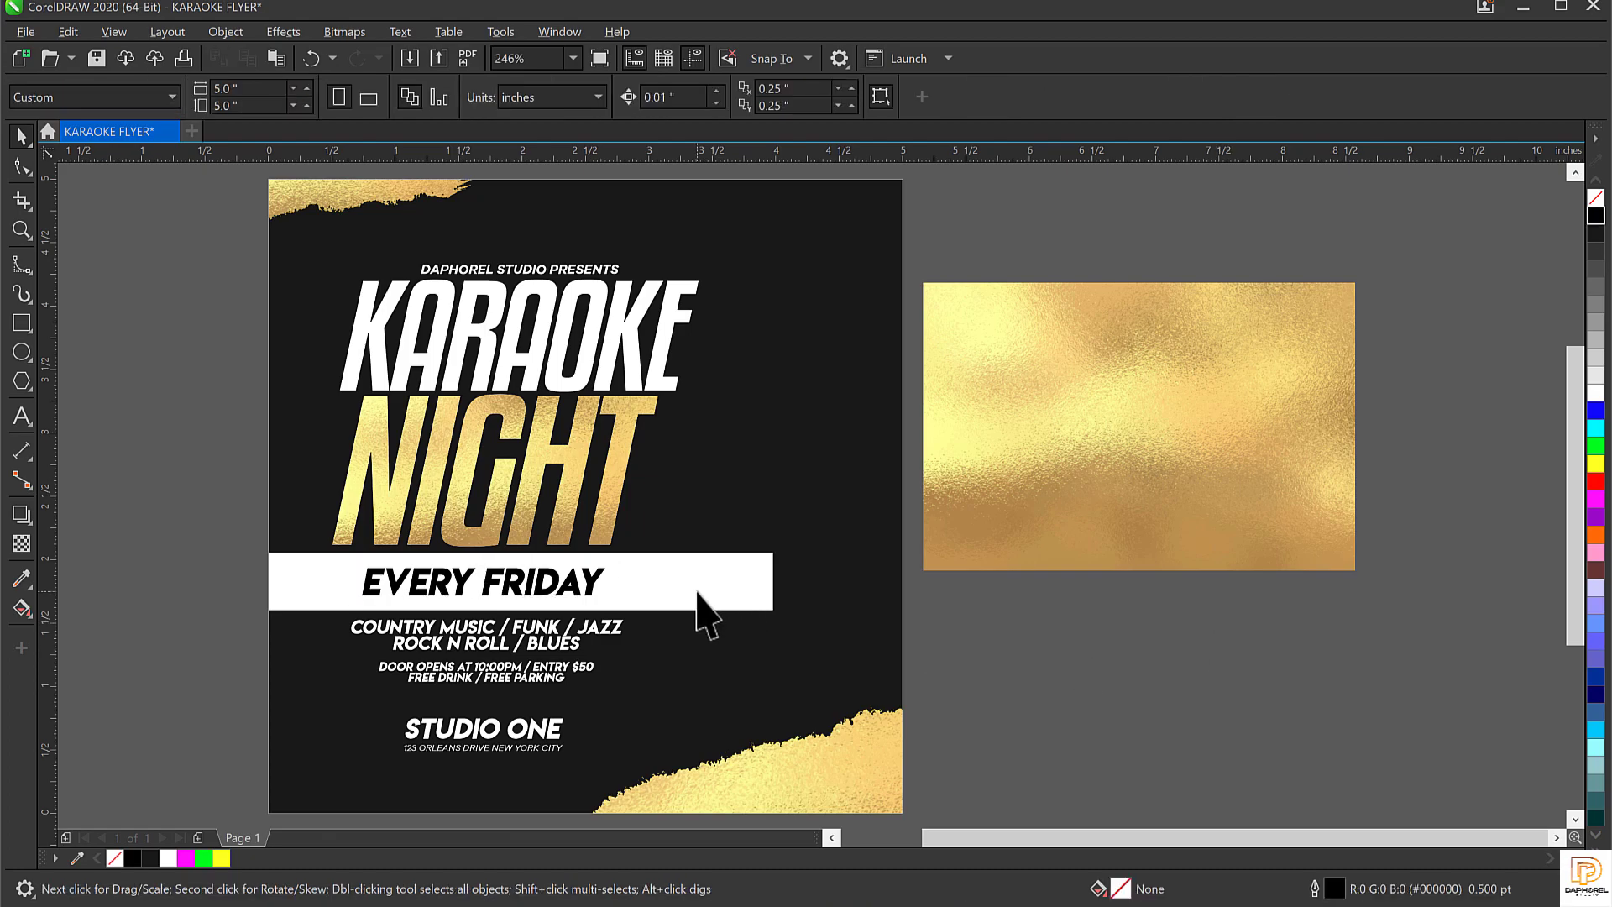
{"action": "left_click", "coordinate": [696, 595]}
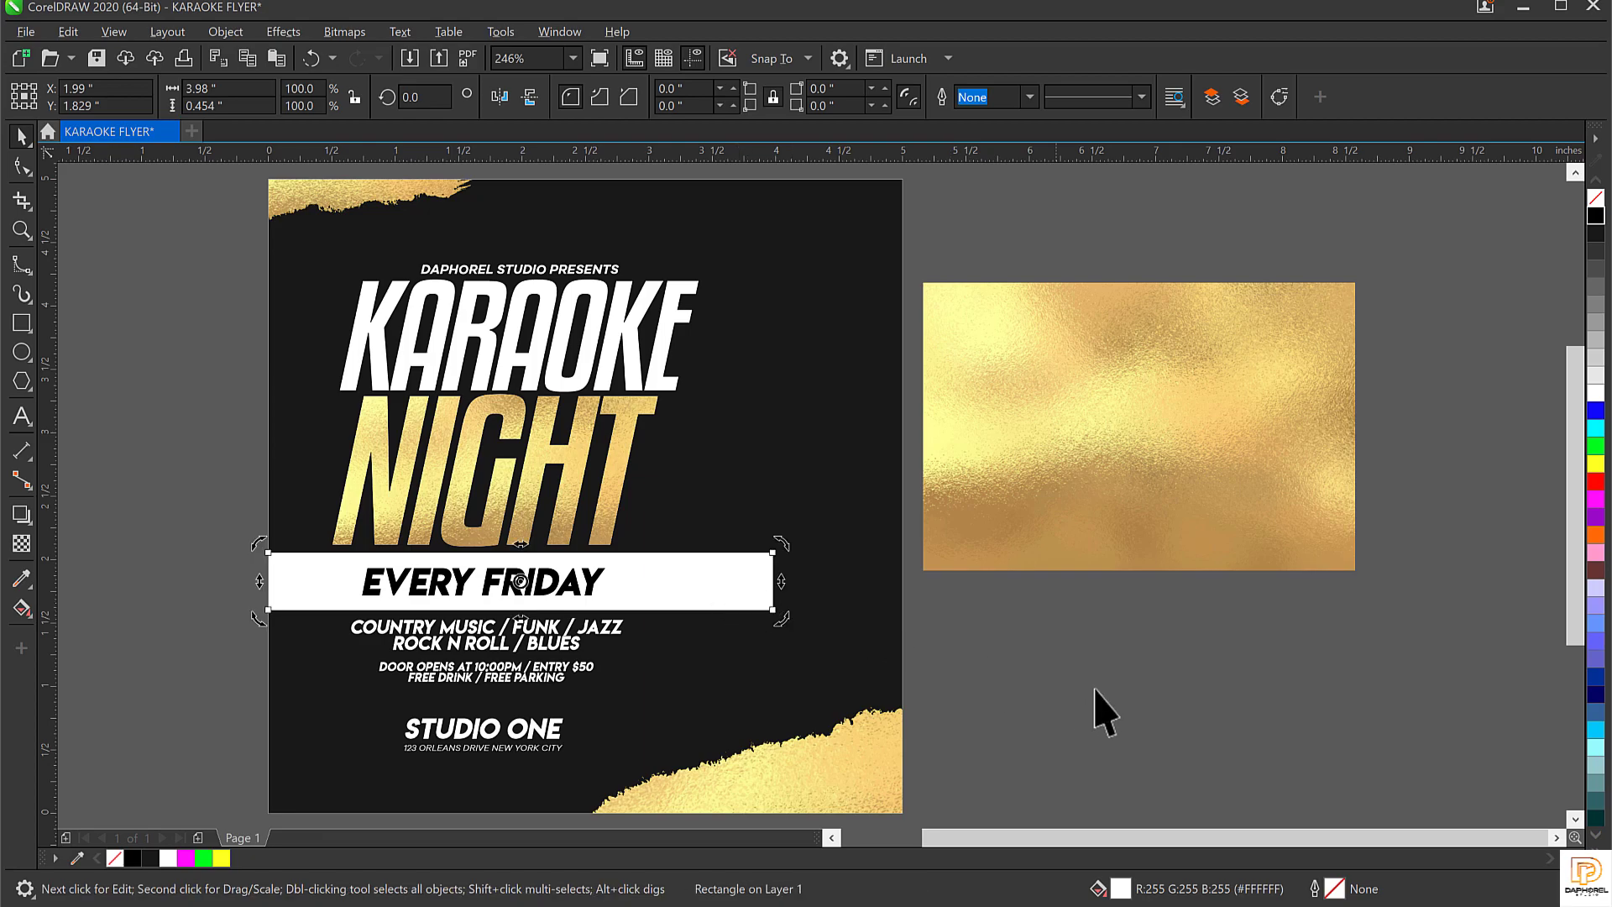
{"action": "key", "text": "Escape"}
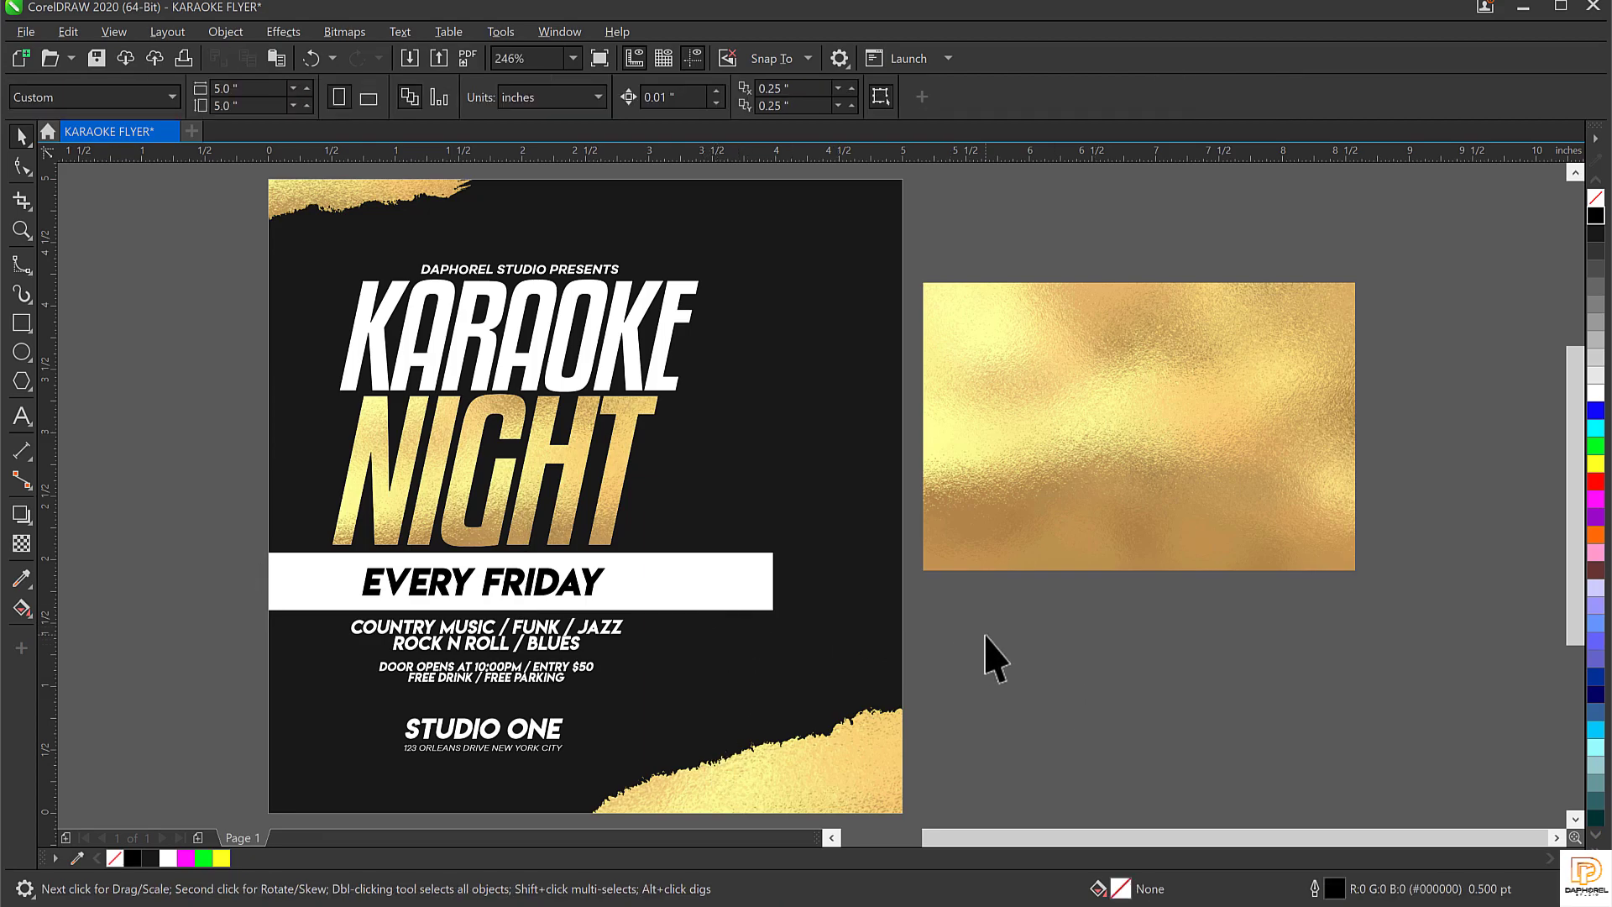
{"action": "left_click", "coordinate": [642, 370]}
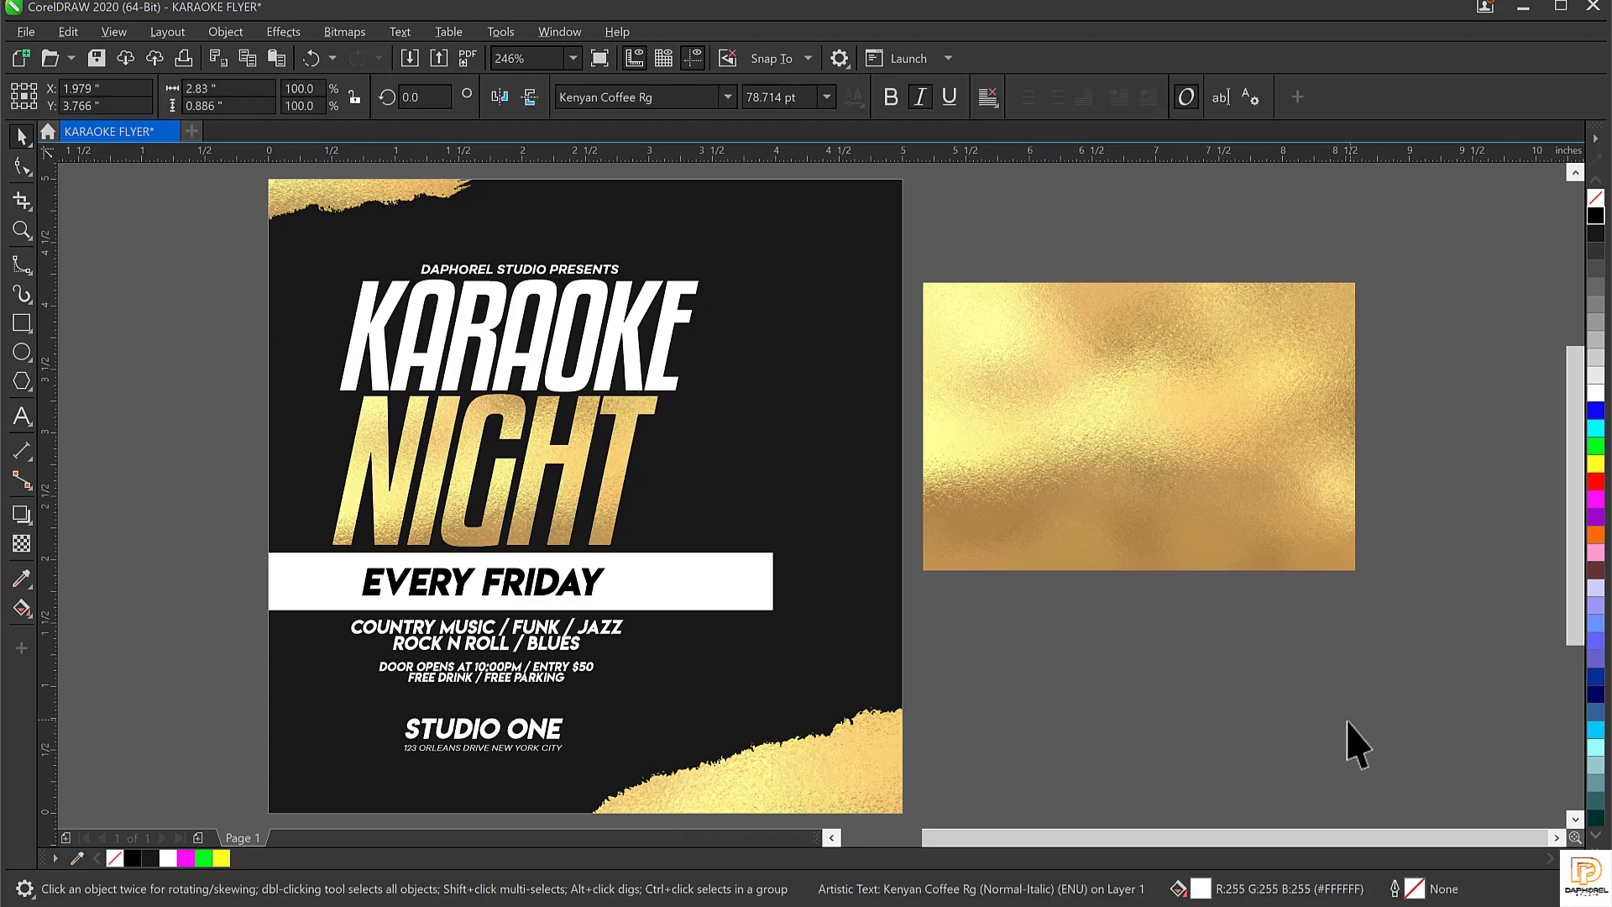
Bring the PngItem_753329 microphone image from the RESOURCE FILE folder into the CorelDRAW document, dropping it beside the flyer
{"action": "key", "text": "Escape"}
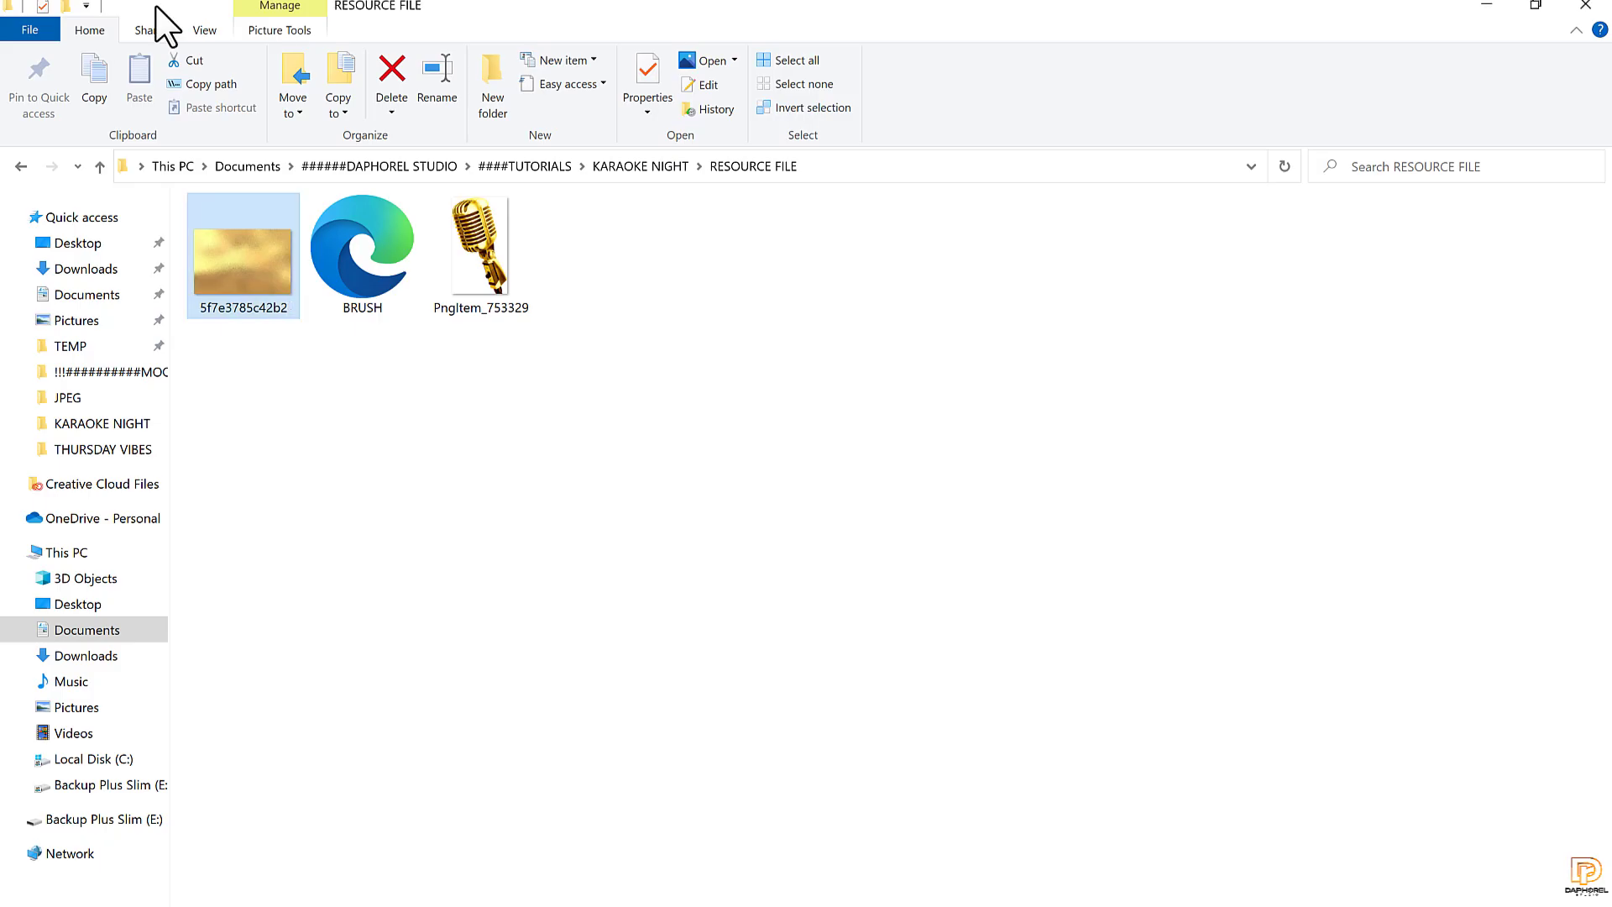
{"action": "left_click", "coordinate": [492, 258]}
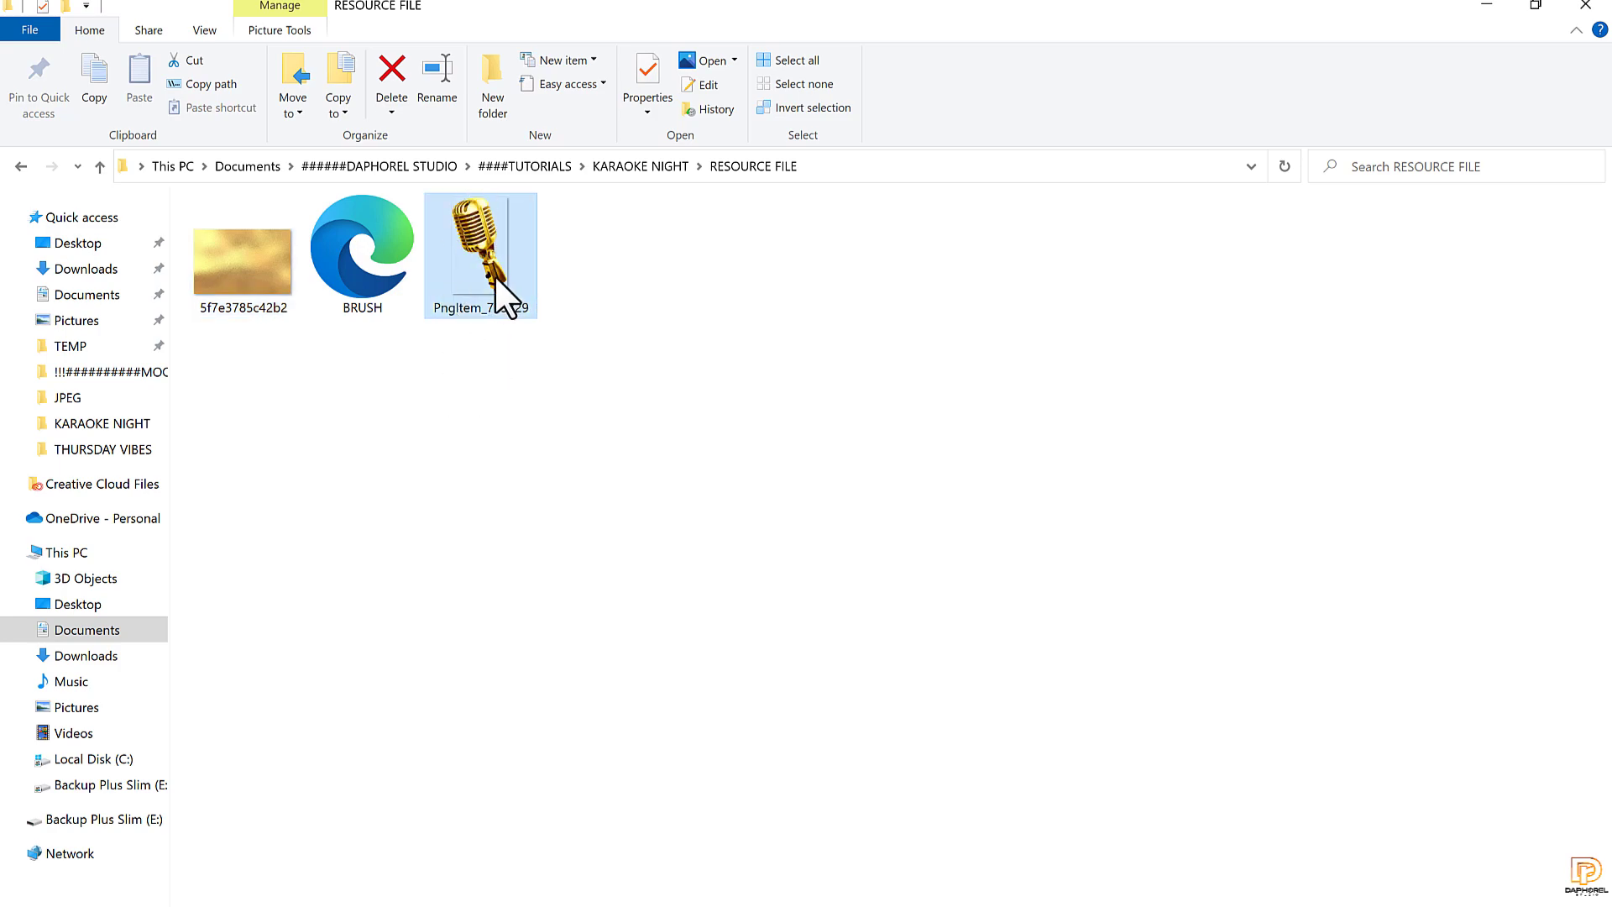
{"action": "left_click_drag", "start_coordinate": [467, 219], "coordinate": [1169, 623]}
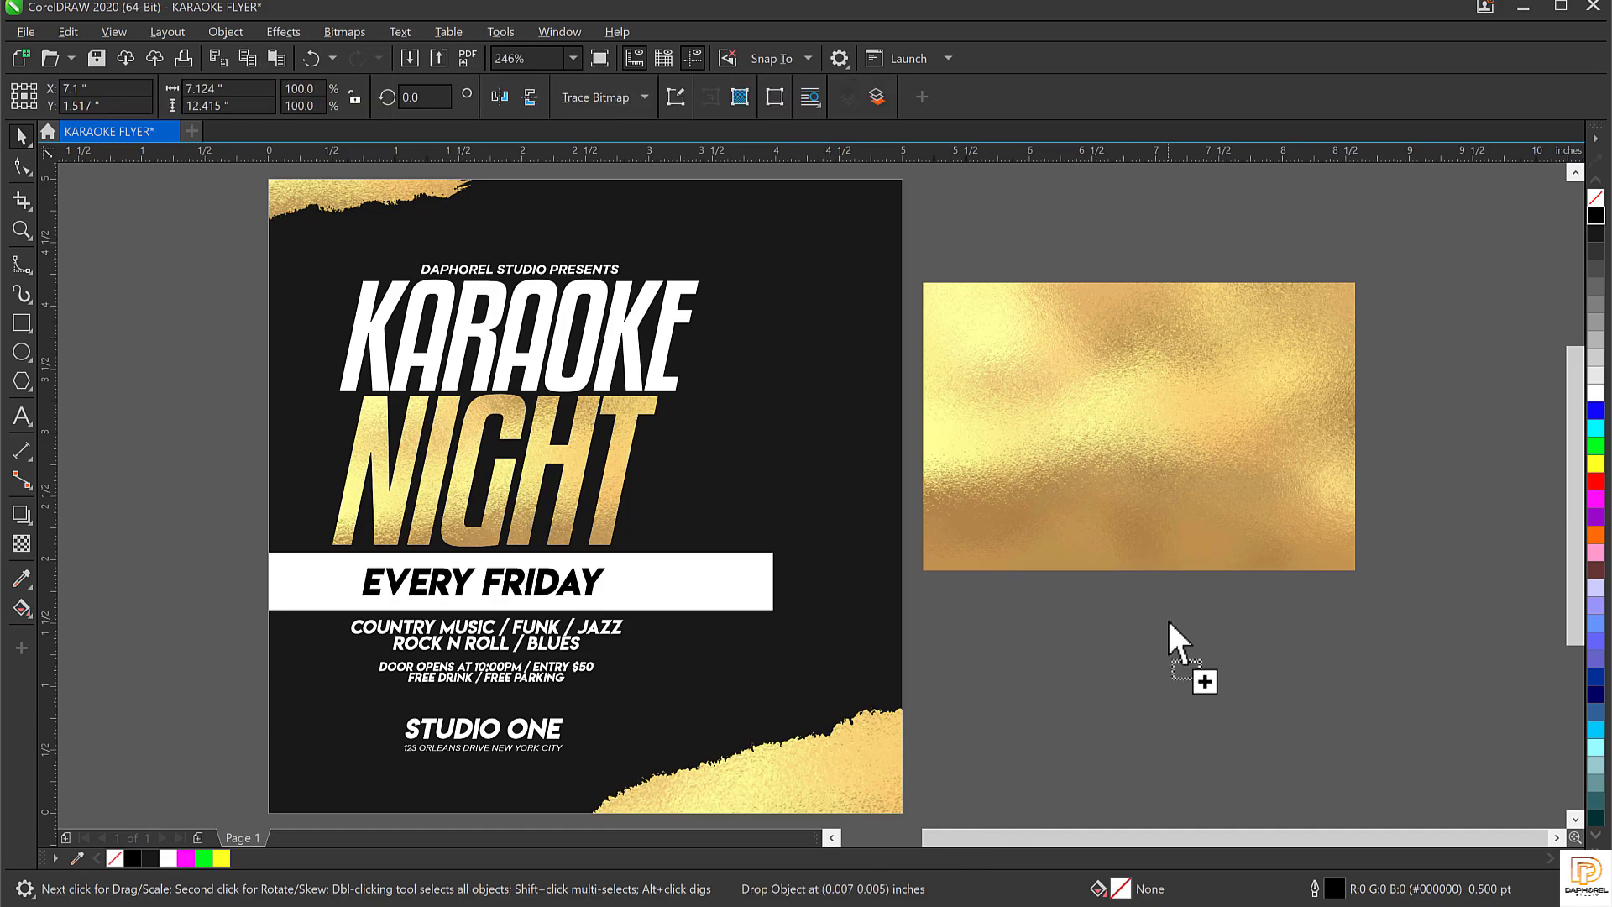
Scale the microphone down to about 65.9%, and mirror it horizontally near the flyer's lower right corner
{"action": "scroll", "coordinate": [845, 489], "scroll_direction": "down", "scroll_amount": 5}
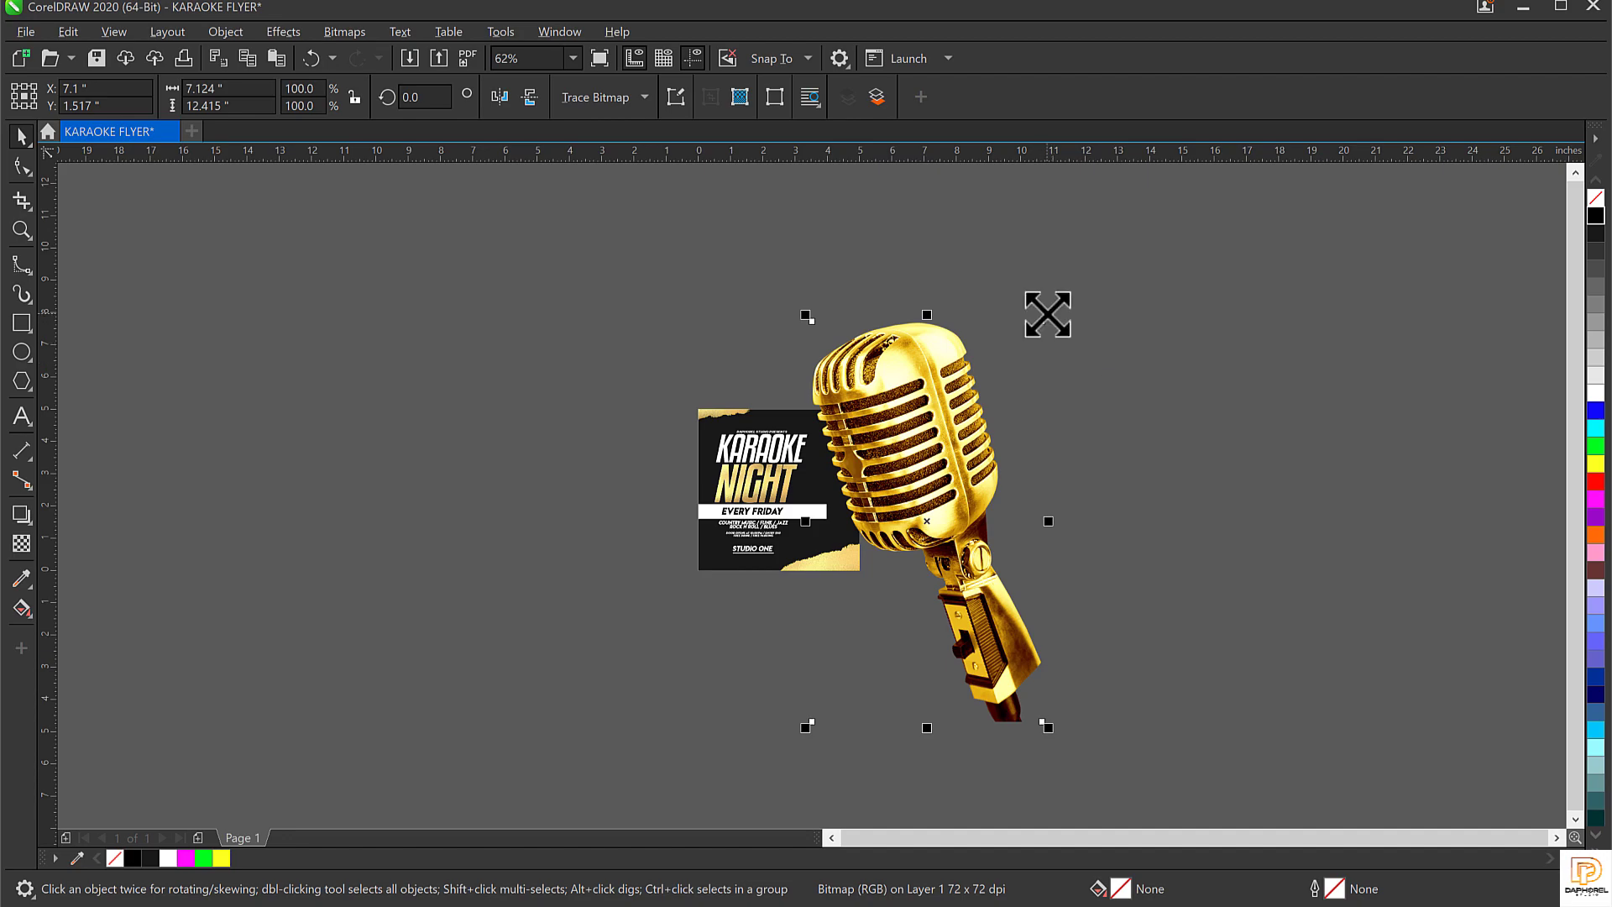
{"action": "left_click_drag", "start_coordinate": [1047, 314], "coordinate": [1019, 366]}
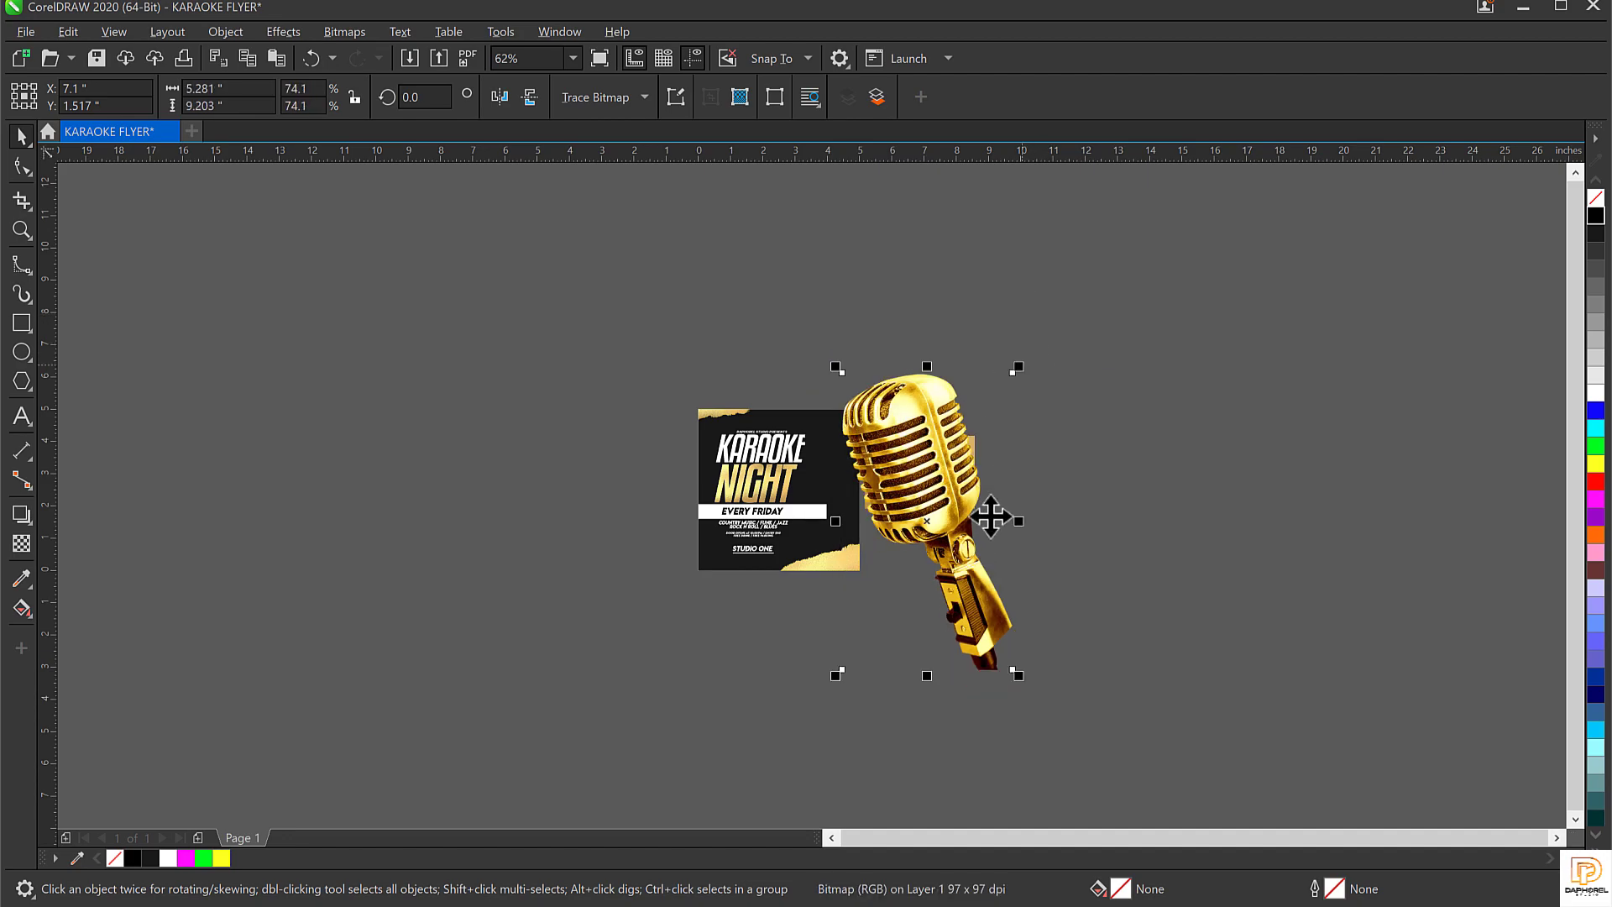
{"action": "scroll", "coordinate": [952, 559], "scroll_direction": "up", "scroll_amount": 2}
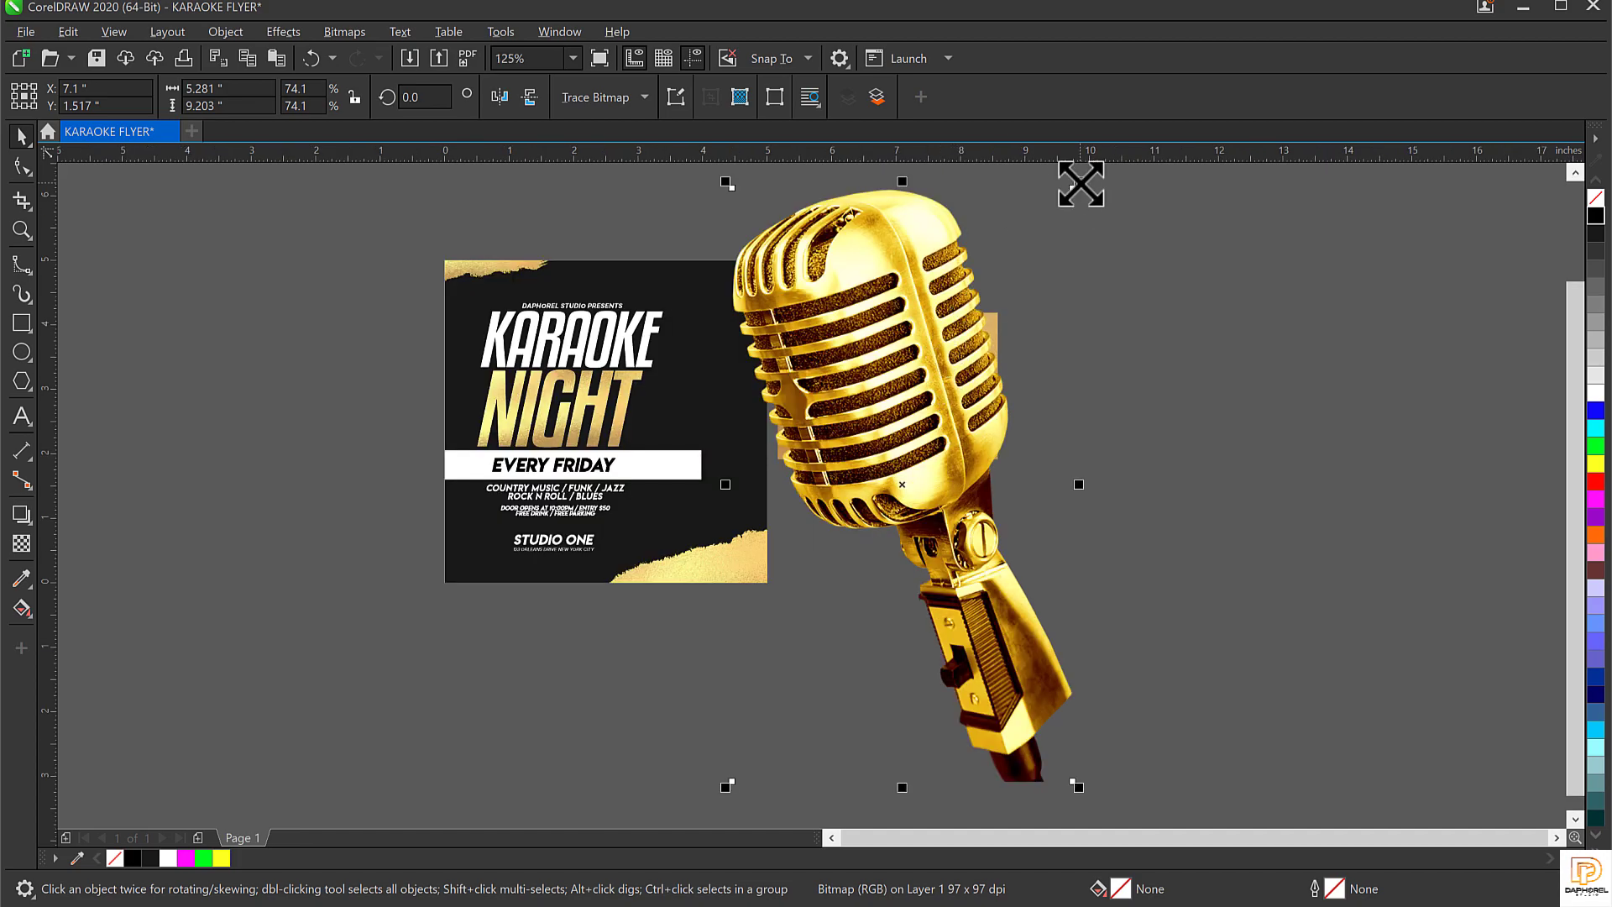
{"action": "left_click_drag", "start_coordinate": [1080, 180], "coordinate": [1059, 216]}
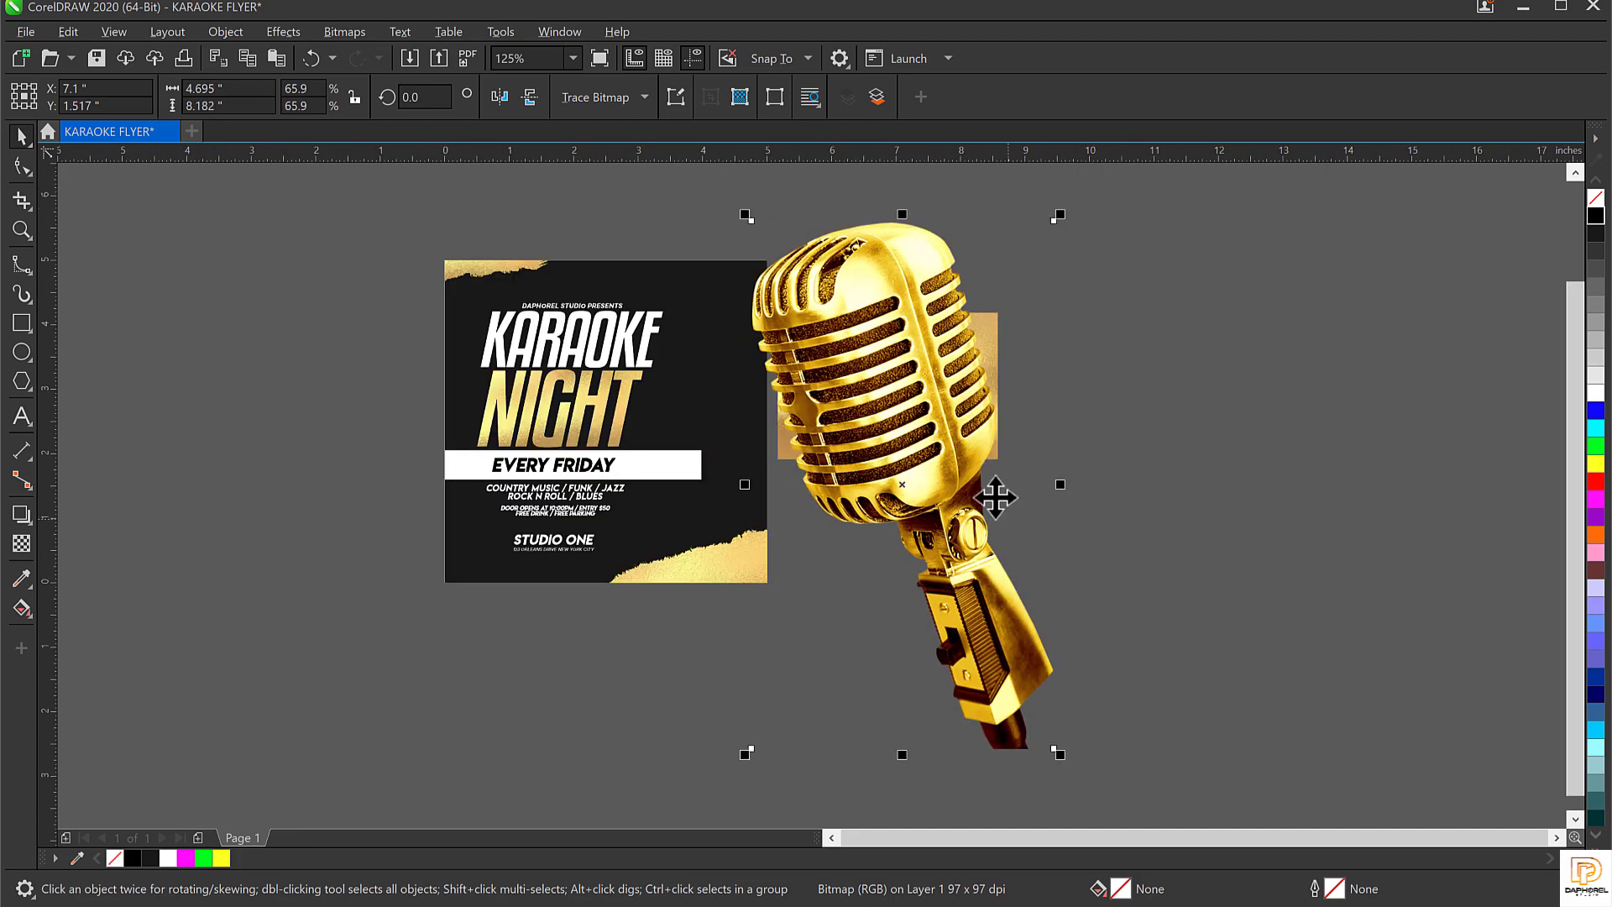
{"action": "left_click_drag", "start_coordinate": [834, 322], "coordinate": [776, 454]}
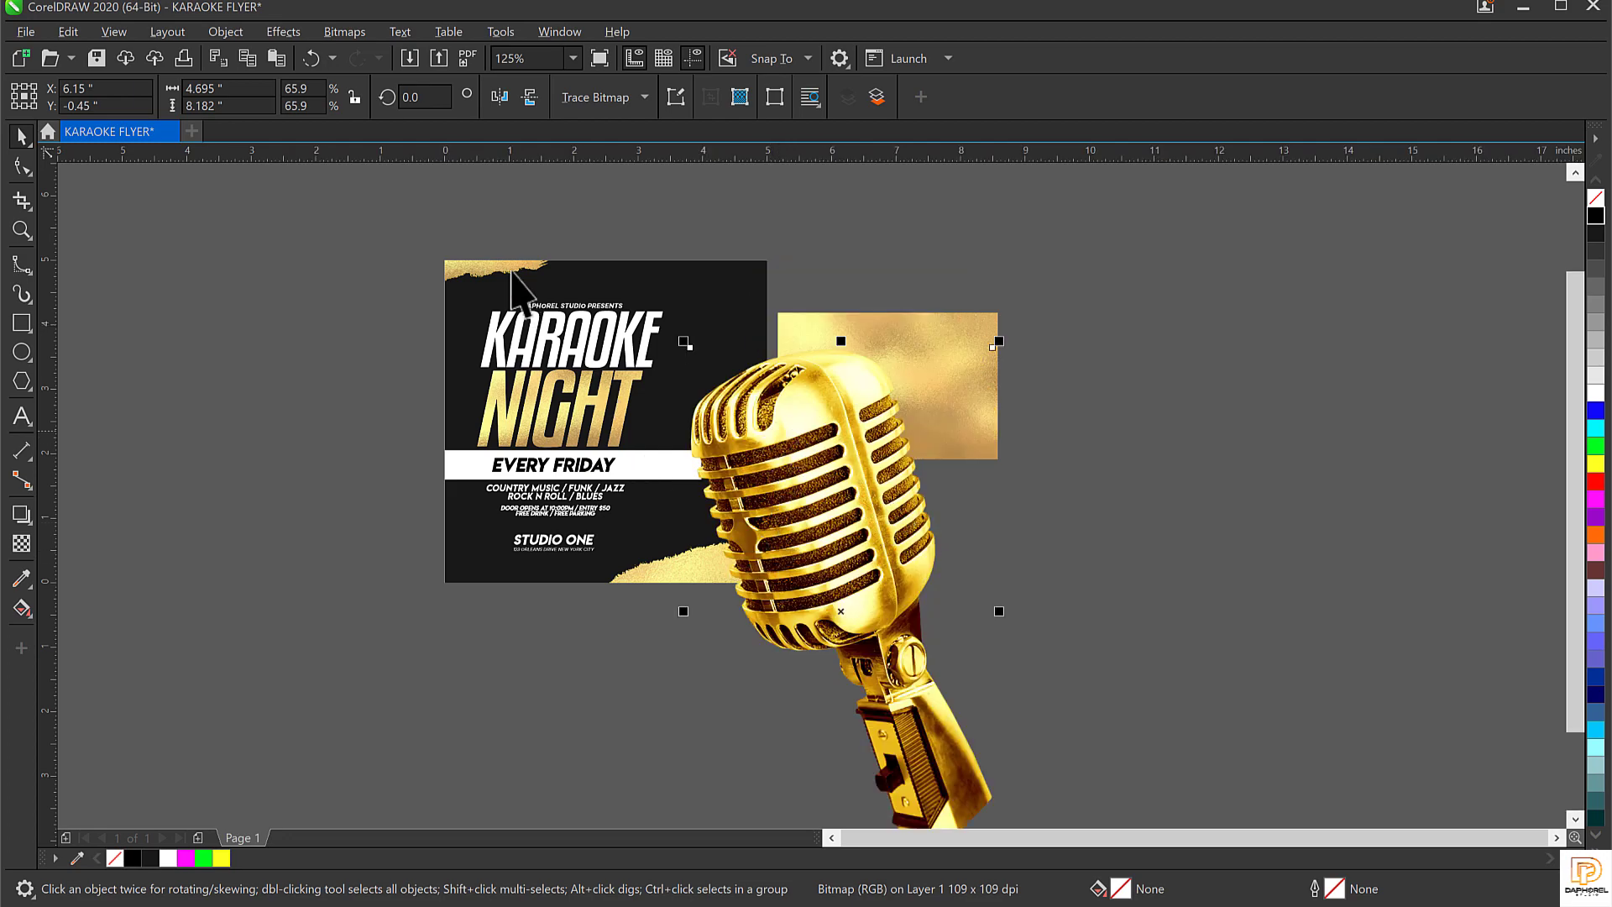
{"action": "left_click", "coordinate": [500, 97]}
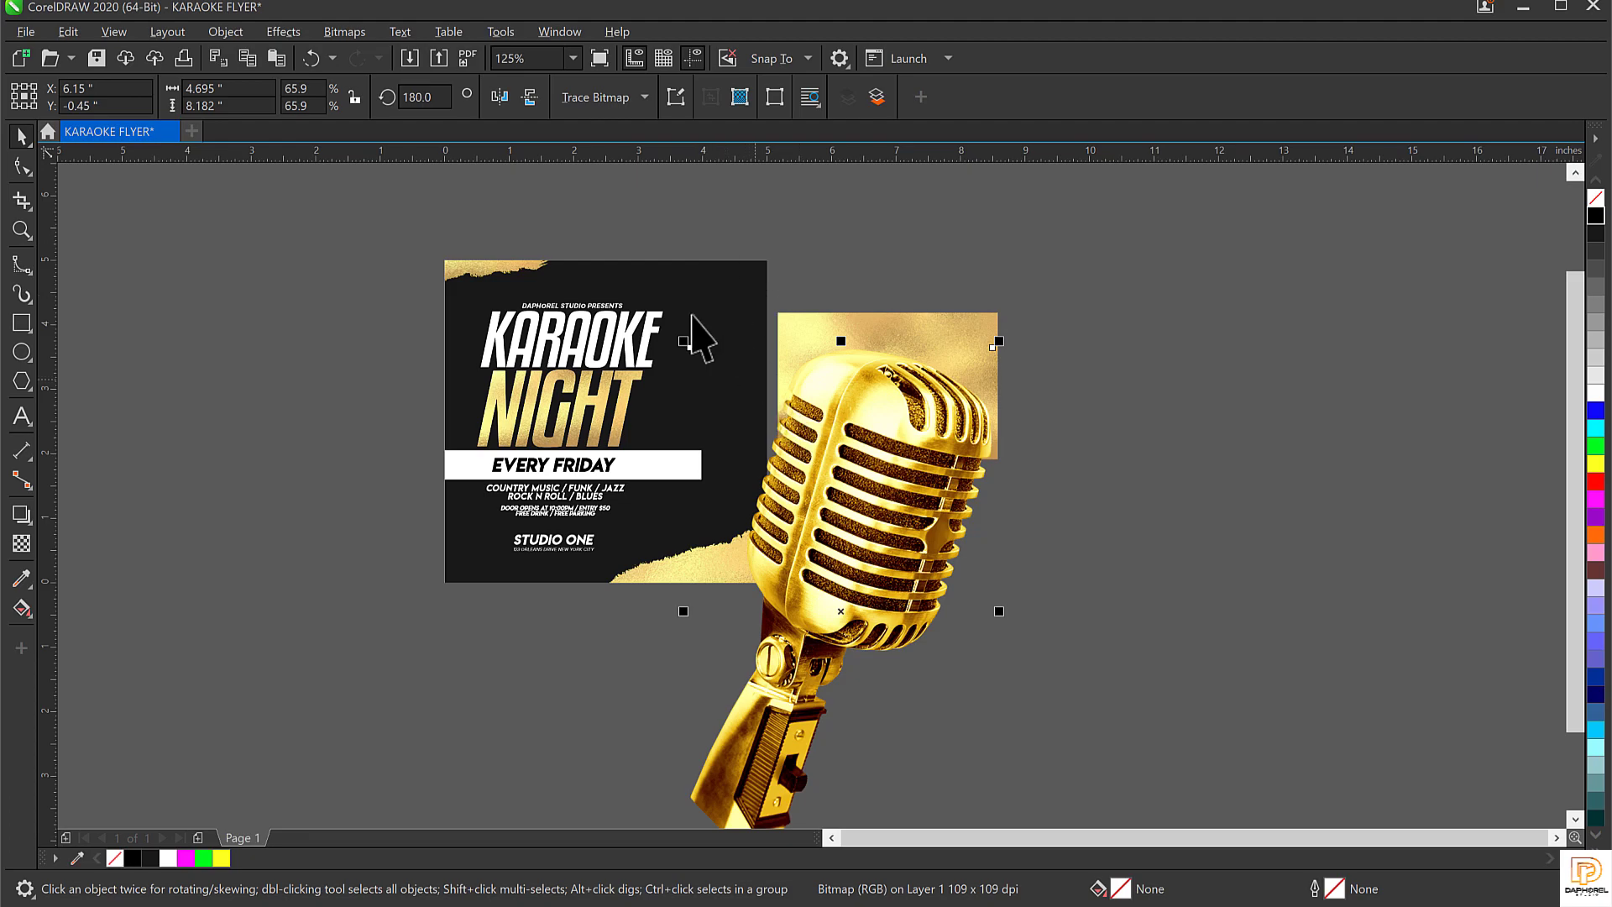
{"action": "left_click_drag", "start_coordinate": [687, 300], "coordinate": [648, 272]}
{"action": "left_click", "coordinate": [648, 272]}
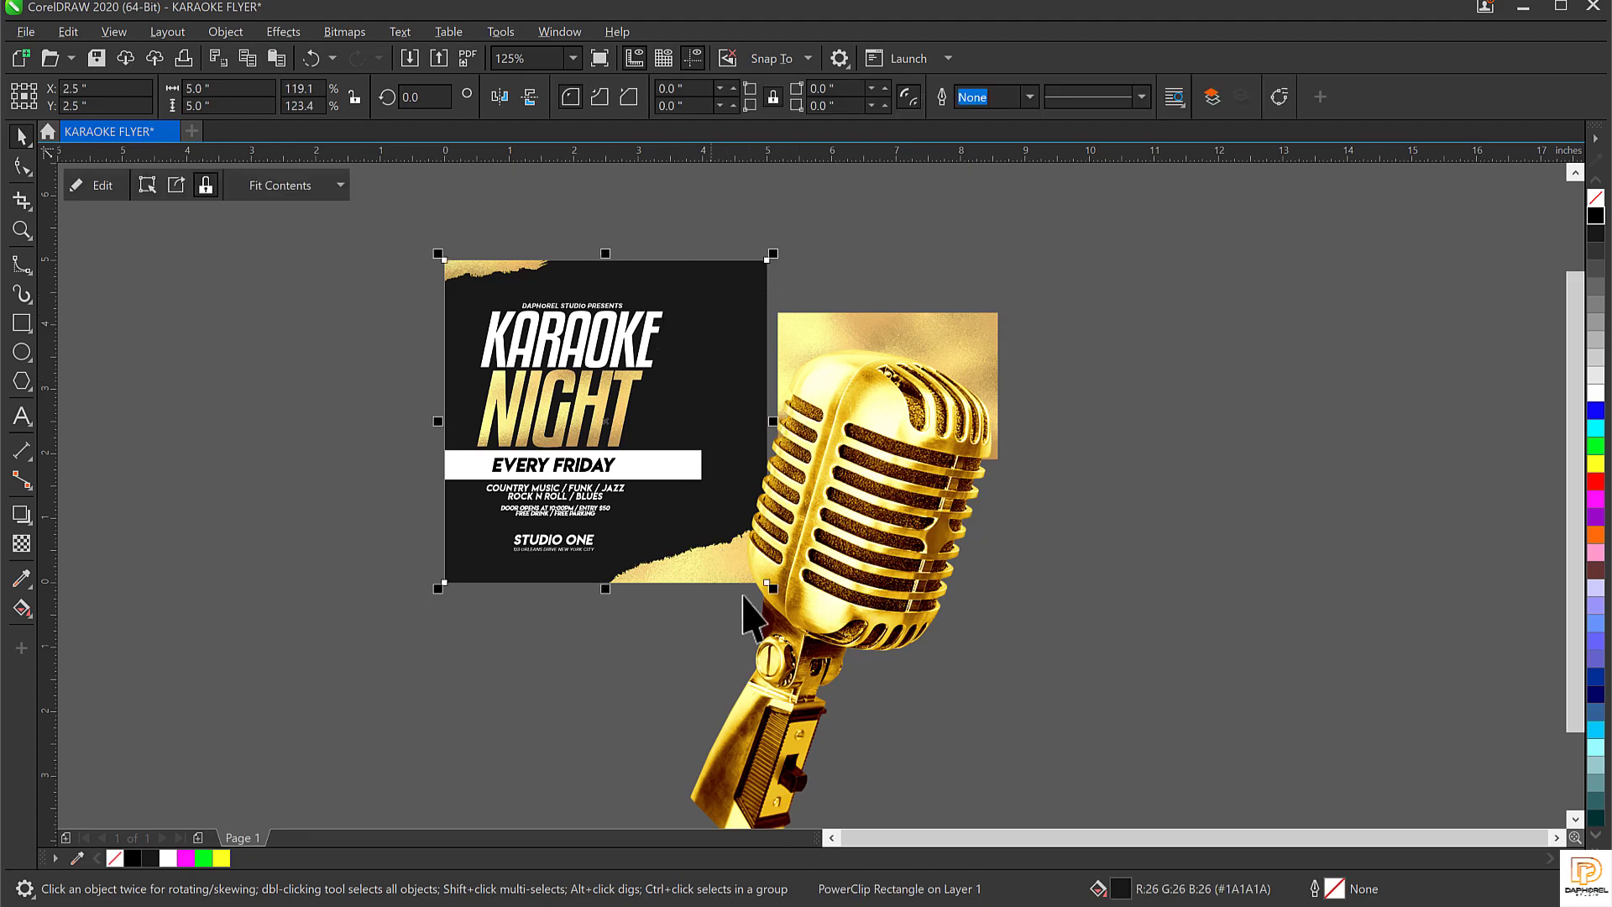
{"action": "left_click", "coordinate": [908, 522]}
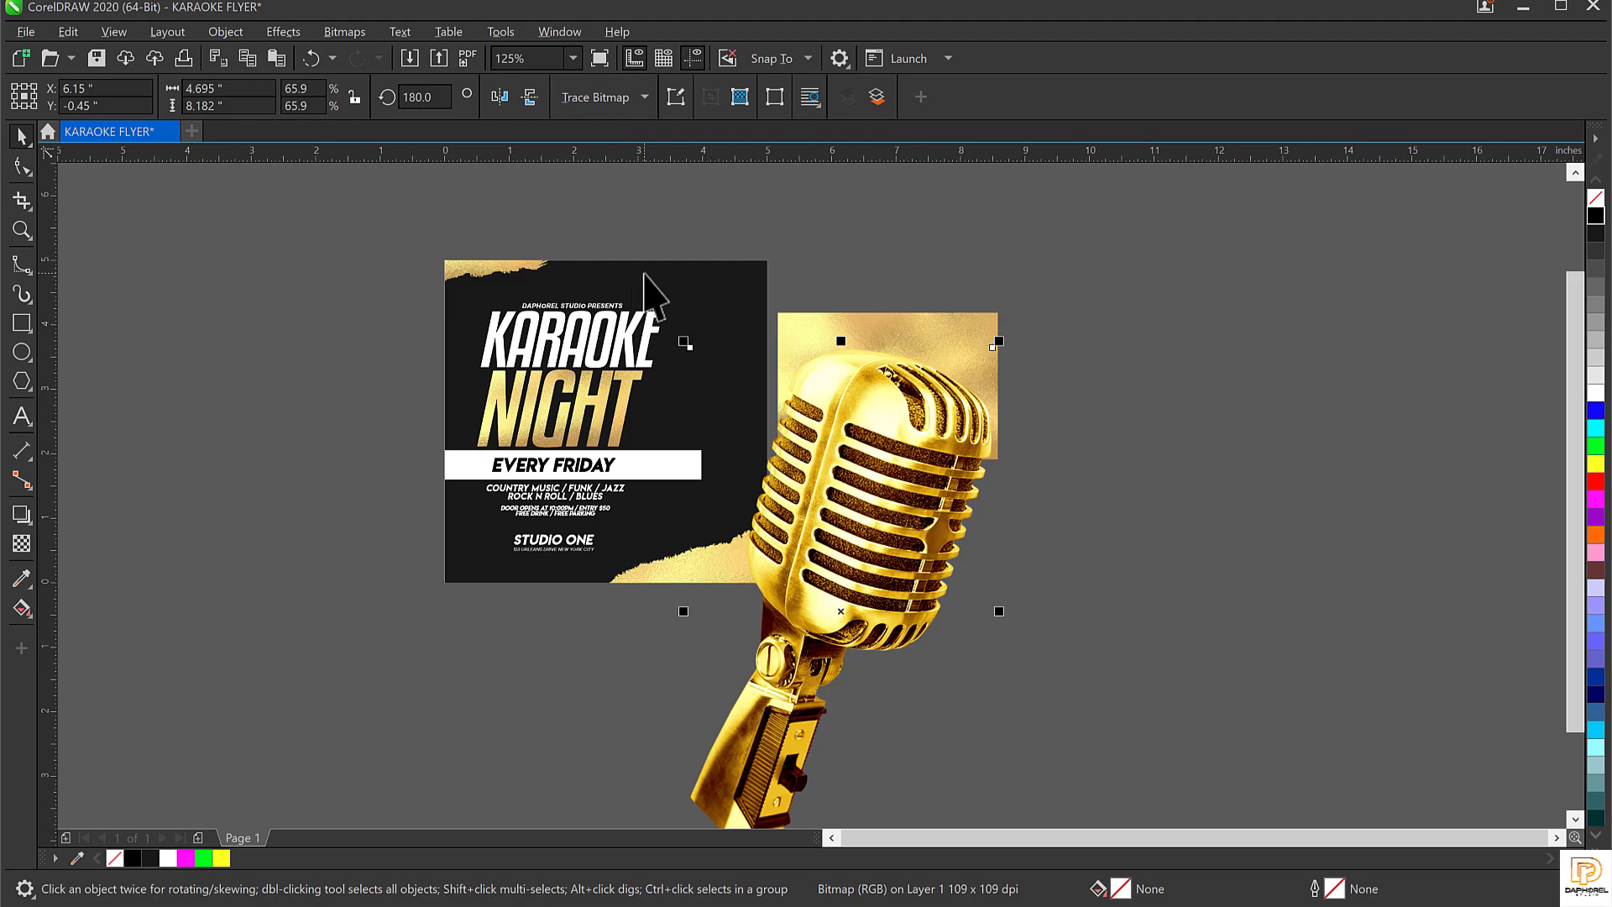
{"action": "left_click", "coordinate": [610, 309]}
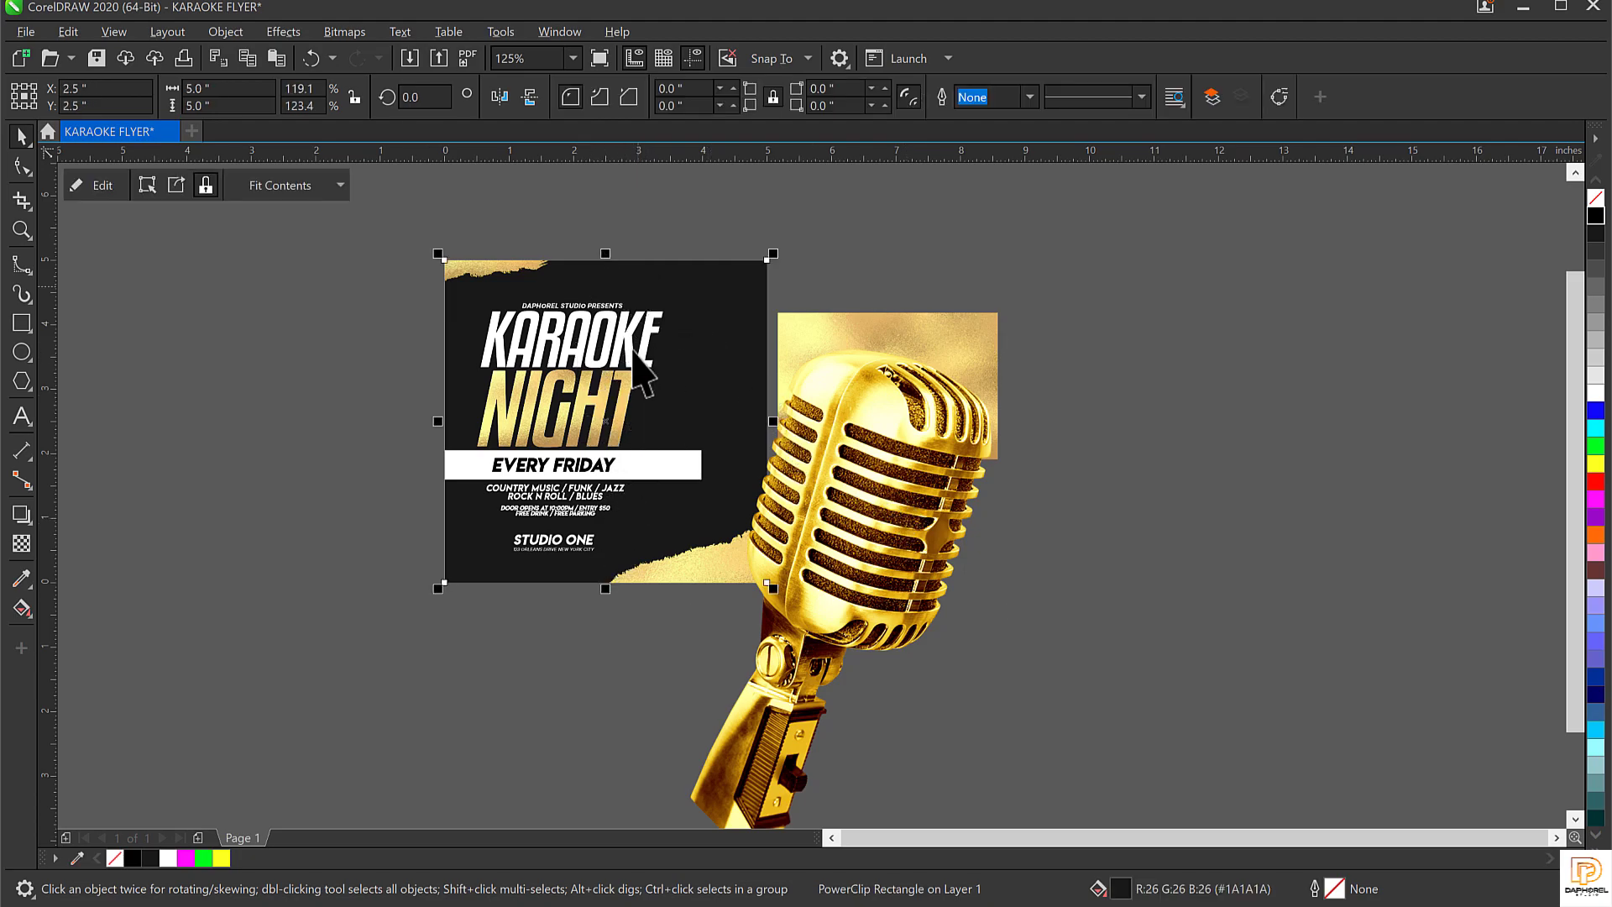
Cut the microphone and paste it inside the PowerClip contents of the flyer's dark background
{"action": "left_click", "coordinate": [933, 468]}
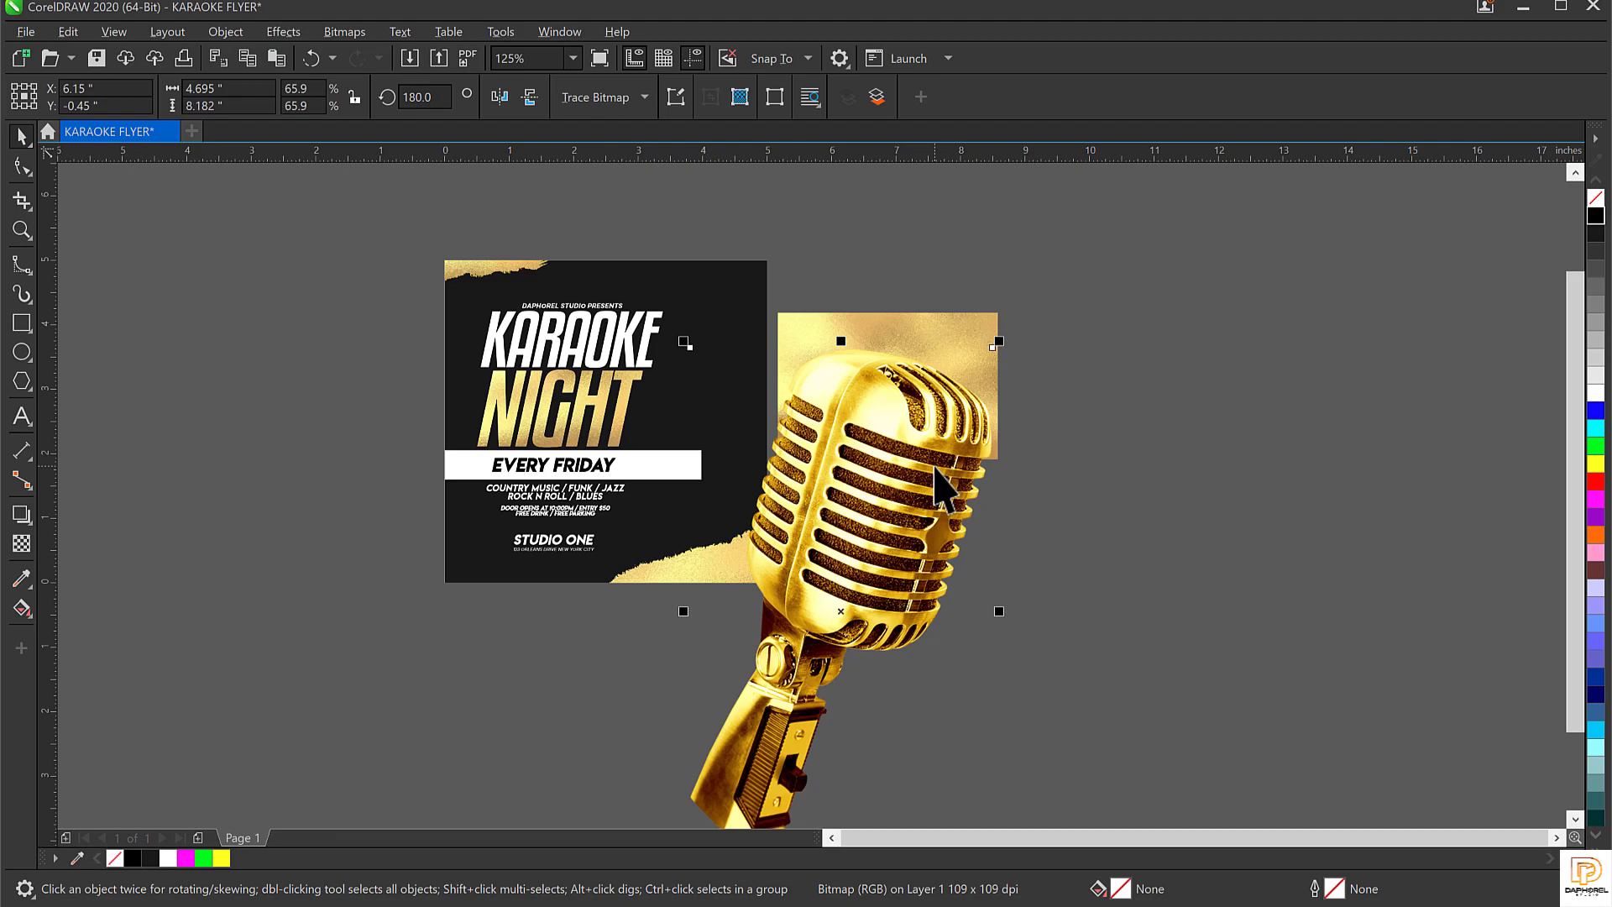
{"action": "key", "text": "Delete"}
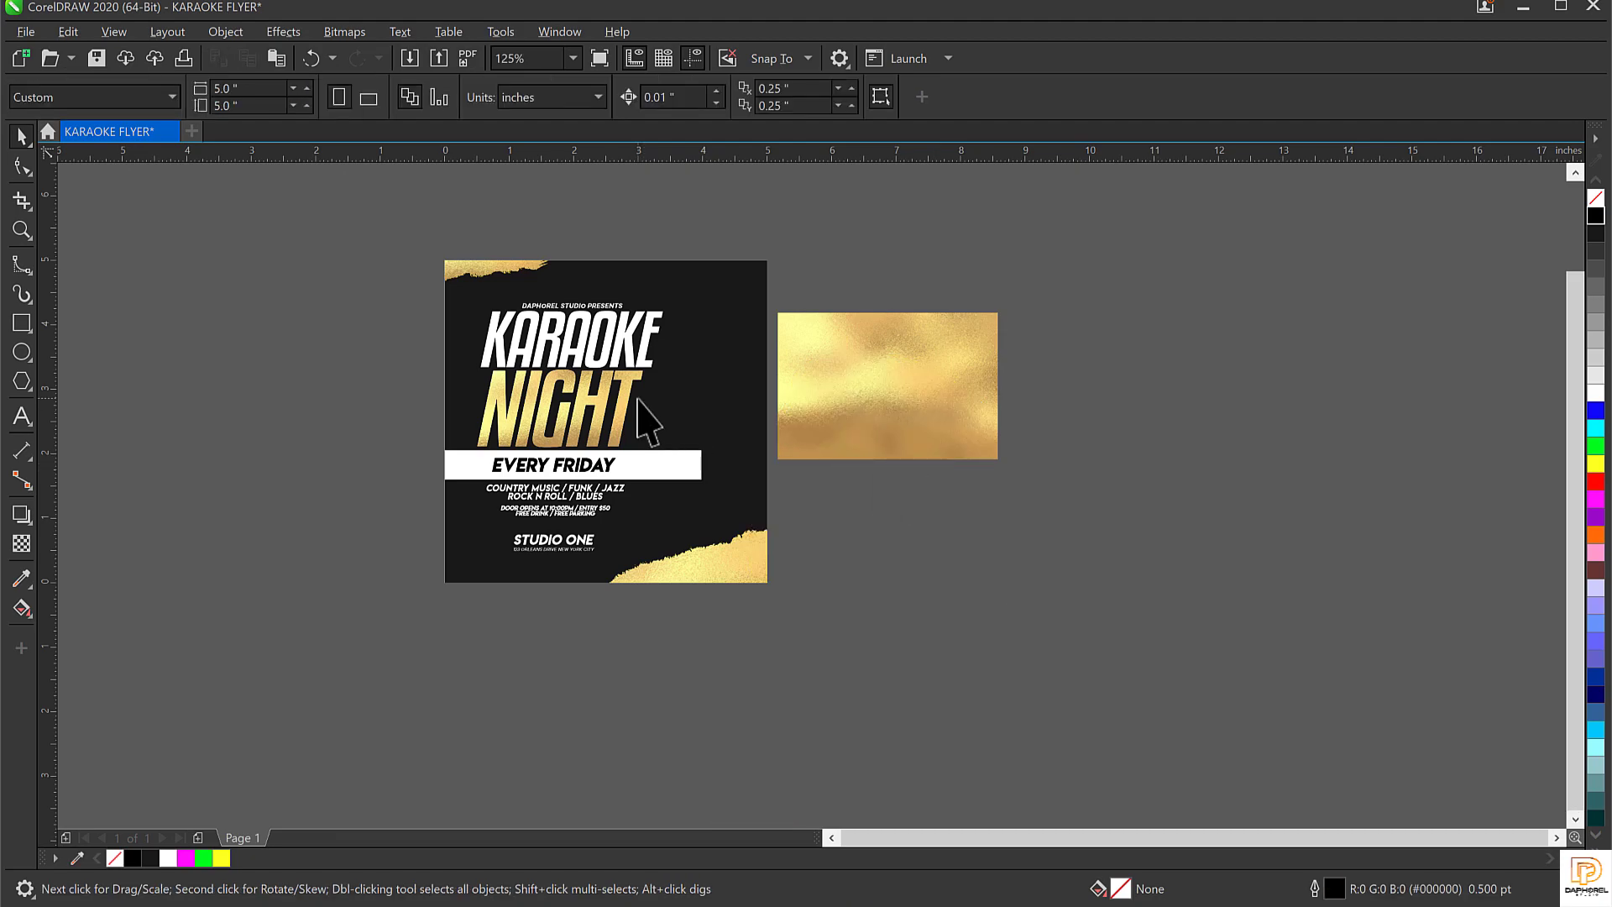
{"action": "scroll", "coordinate": [647, 420], "scroll_direction": "up", "scroll_amount": 3}
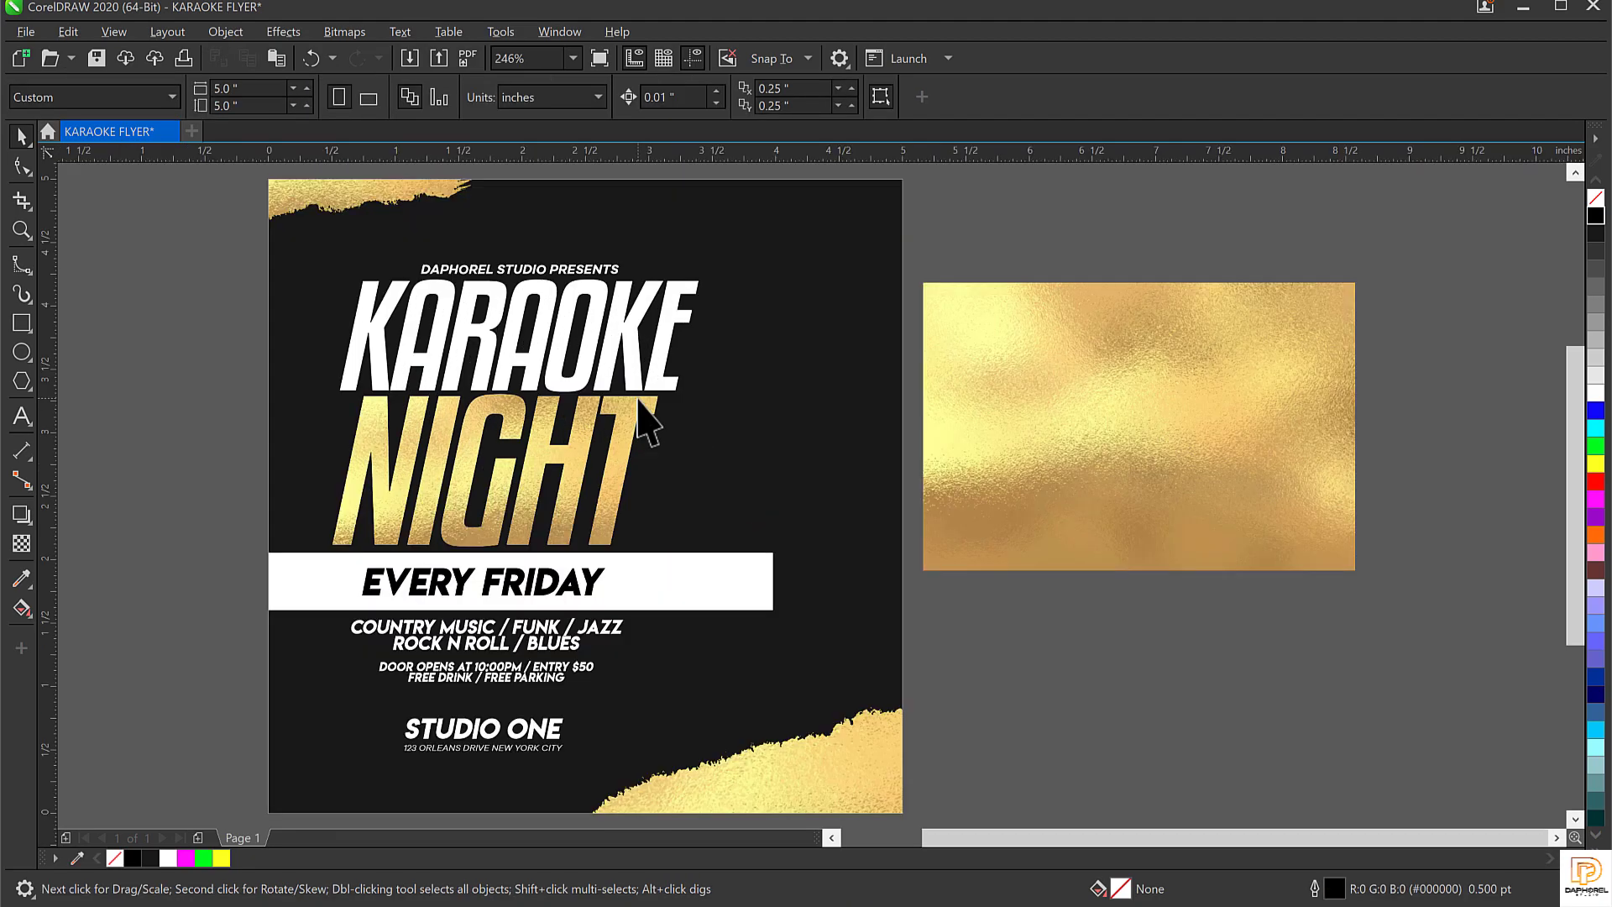
{"action": "left_click", "coordinate": [758, 386], "text": "ctrl"}
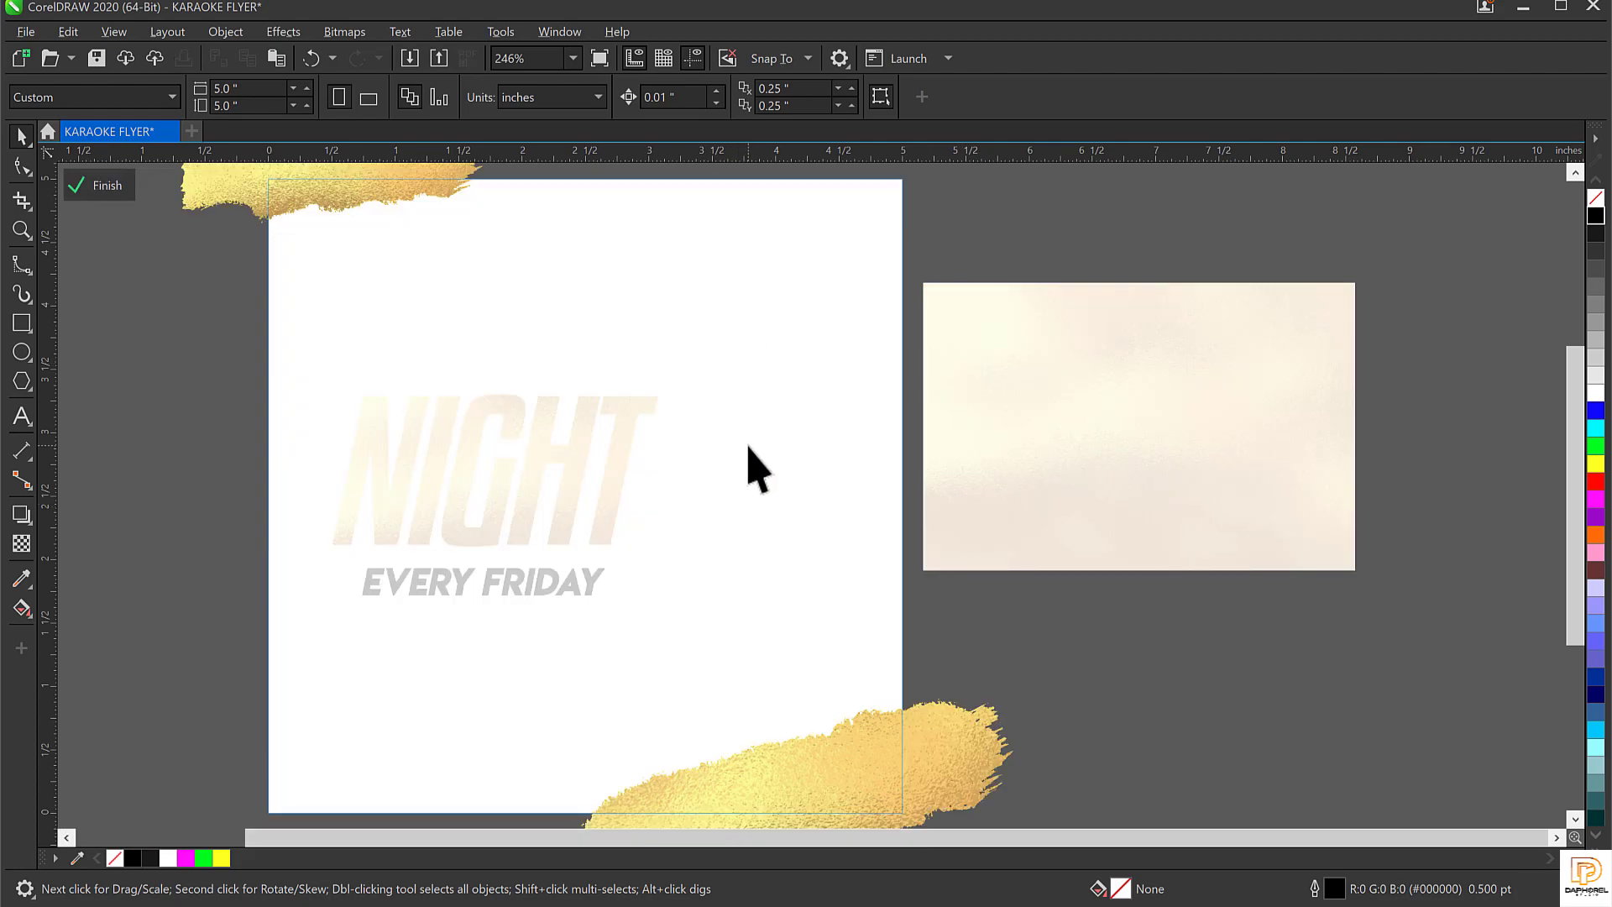
{"action": "key", "text": "ctrl+v"}
Scale the microphone to about 48.3%, place it over the flyer's right edge beside NIGHT, and finish editing the PowerClip
{"action": "left_click_drag", "start_coordinate": [1124, 592], "coordinate": [826, 519]}
{"action": "left_click_drag", "start_coordinate": [808, 589], "coordinate": [902, 585]}
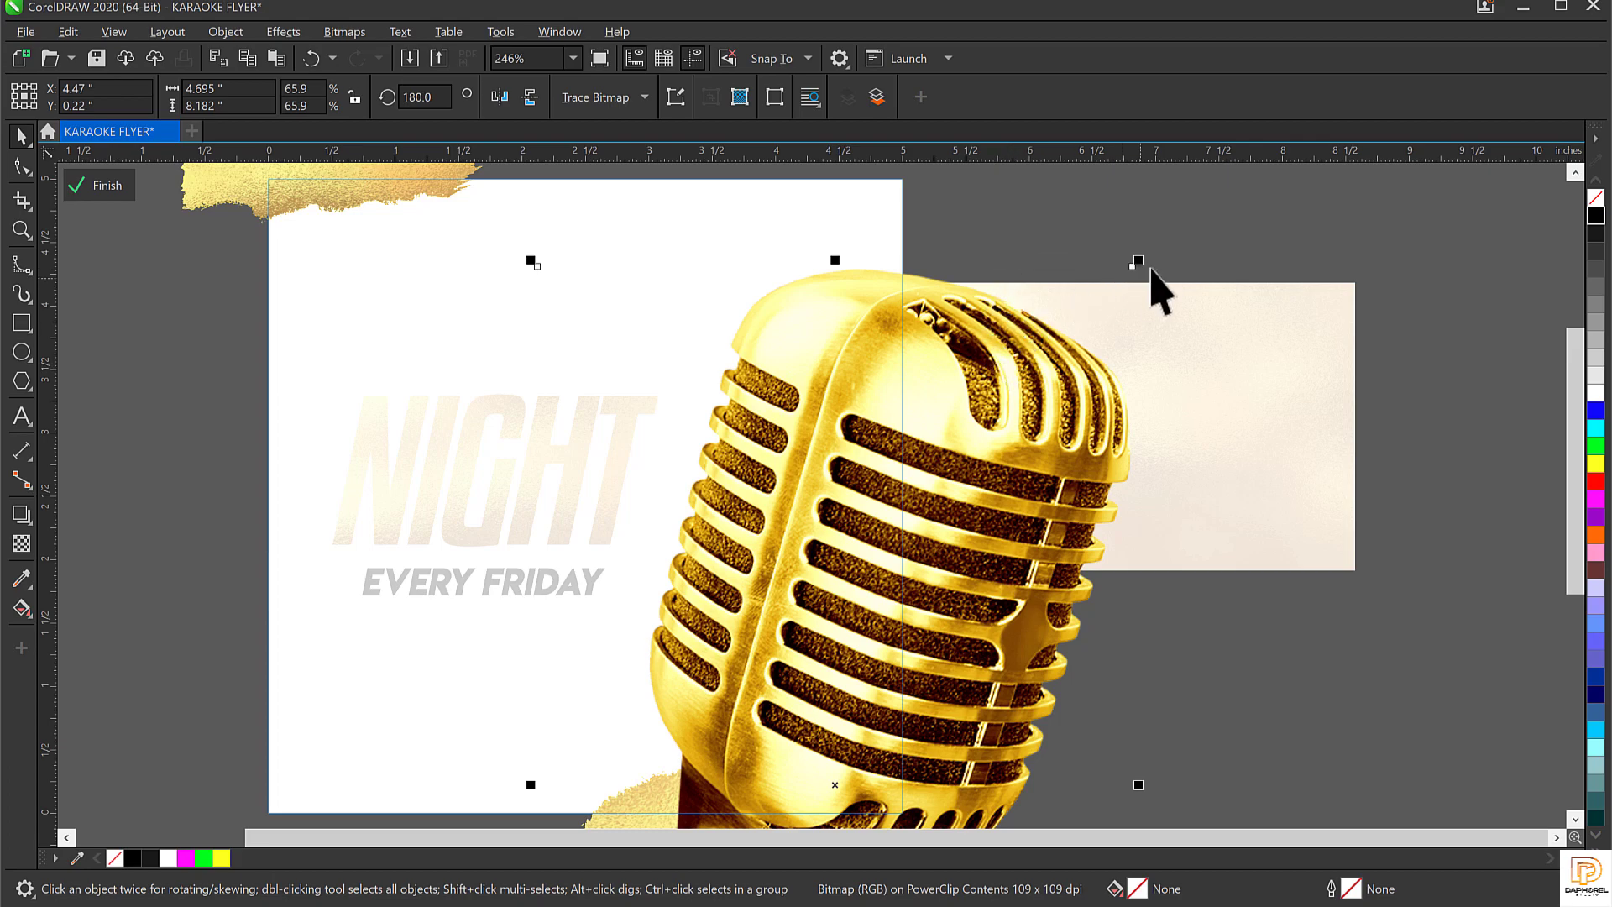
{"action": "left_click_drag", "start_coordinate": [1139, 262], "coordinate": [1059, 398]}
{"action": "left_click_drag", "start_coordinate": [940, 638], "coordinate": [891, 592]}
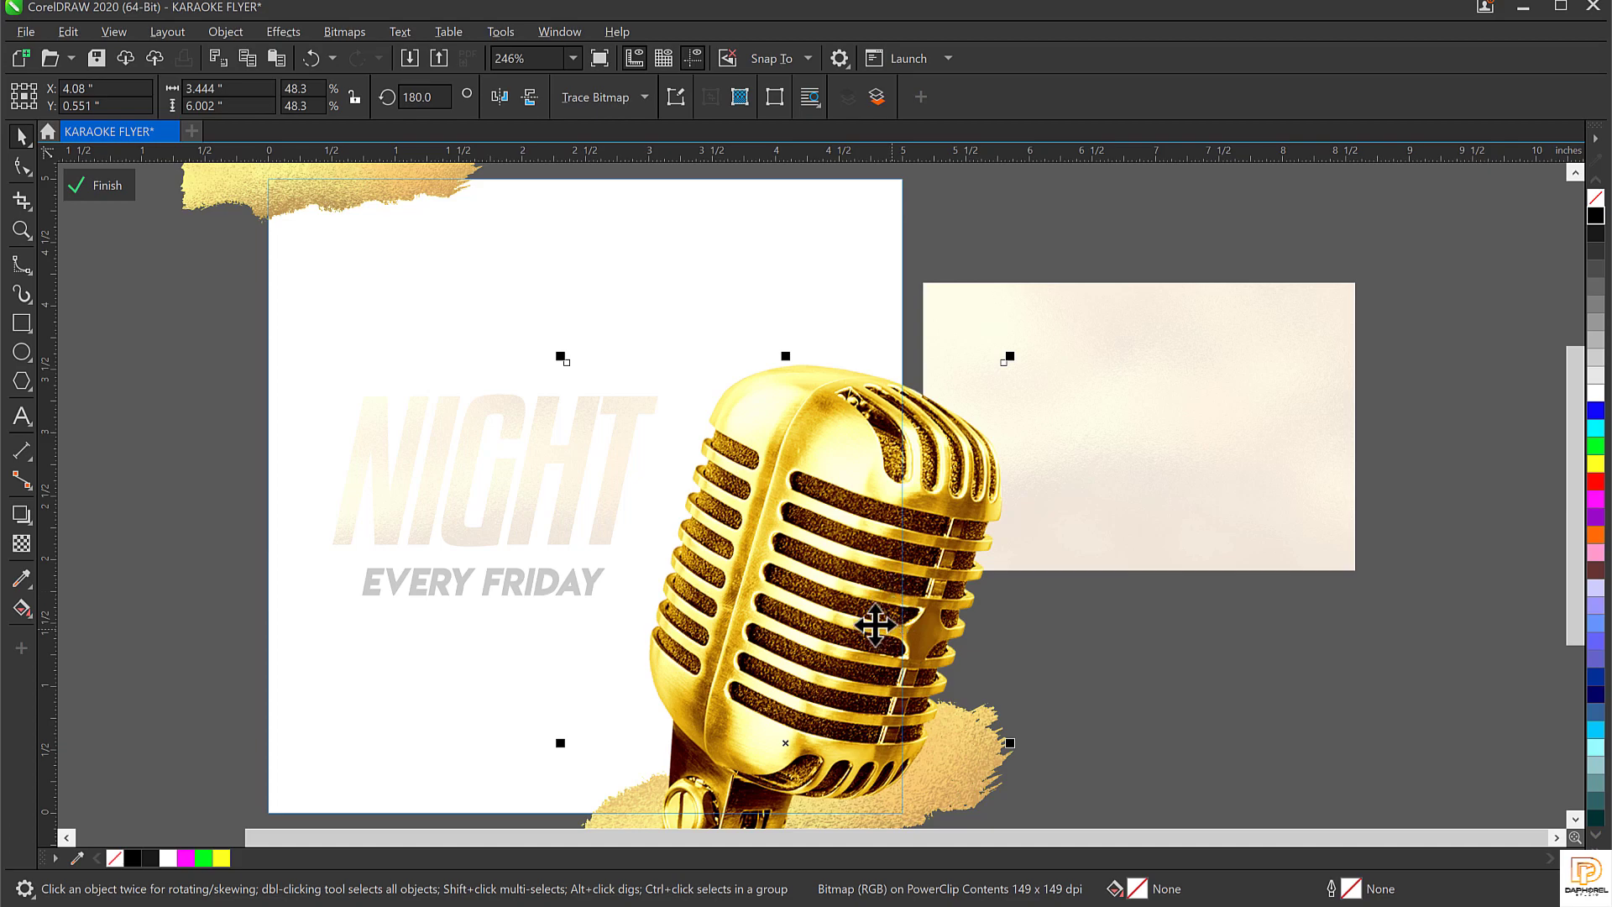
{"action": "left_click_drag", "start_coordinate": [850, 591], "coordinate": [830, 592]}
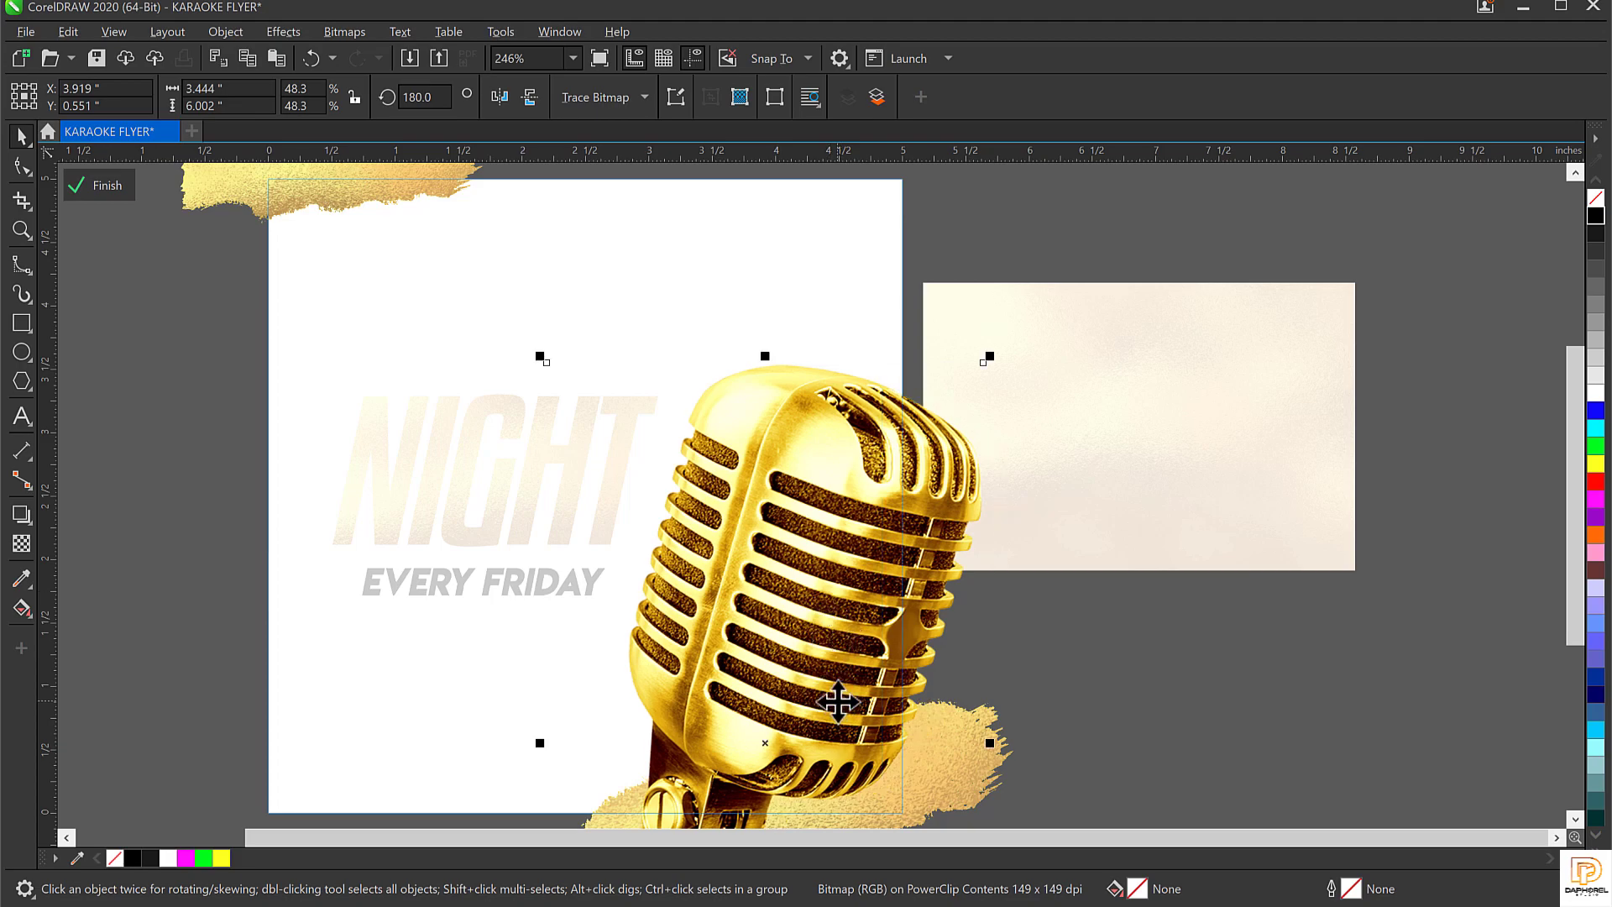
{"action": "left_click_drag", "start_coordinate": [820, 697], "coordinate": [828, 699]}
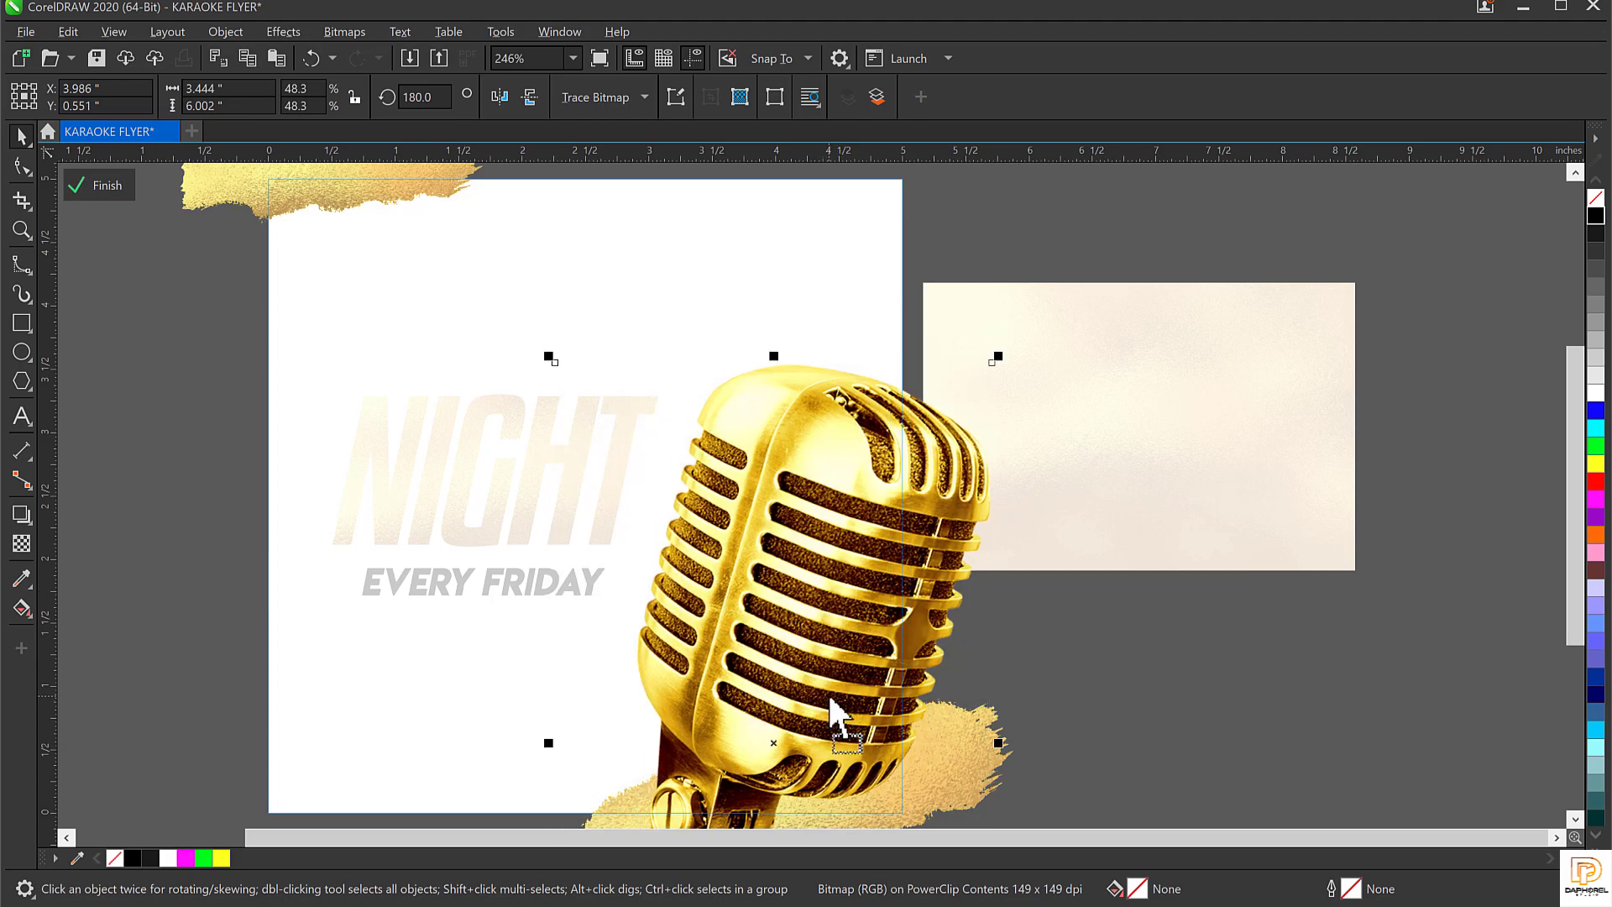
{"action": "left_click", "coordinate": [88, 183]}
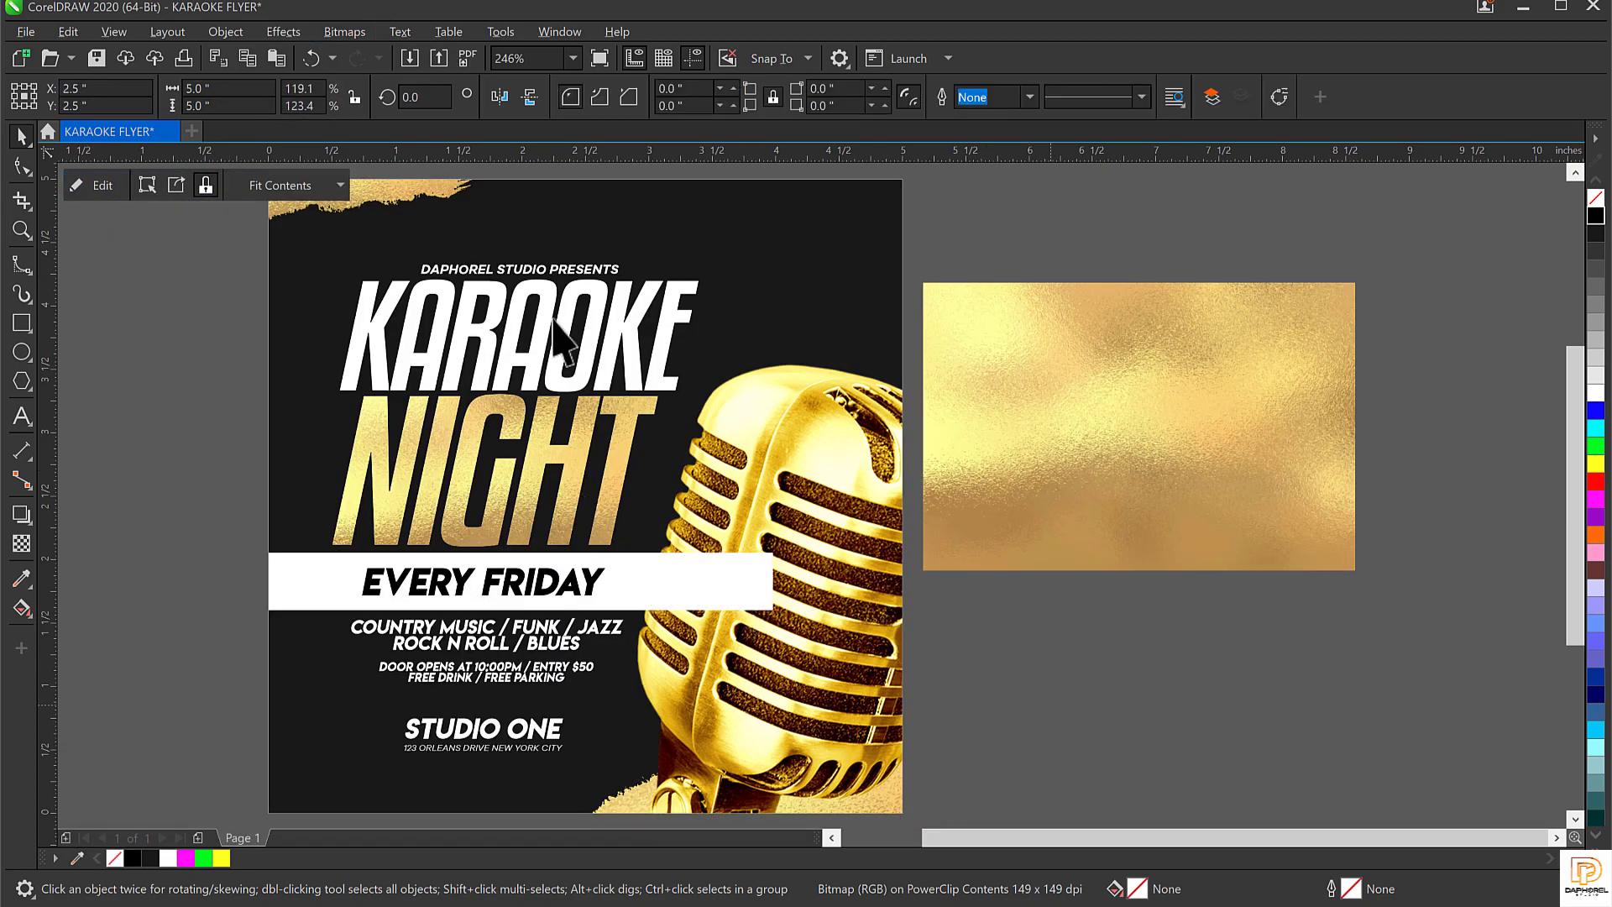
{"action": "key", "text": "Escape"}
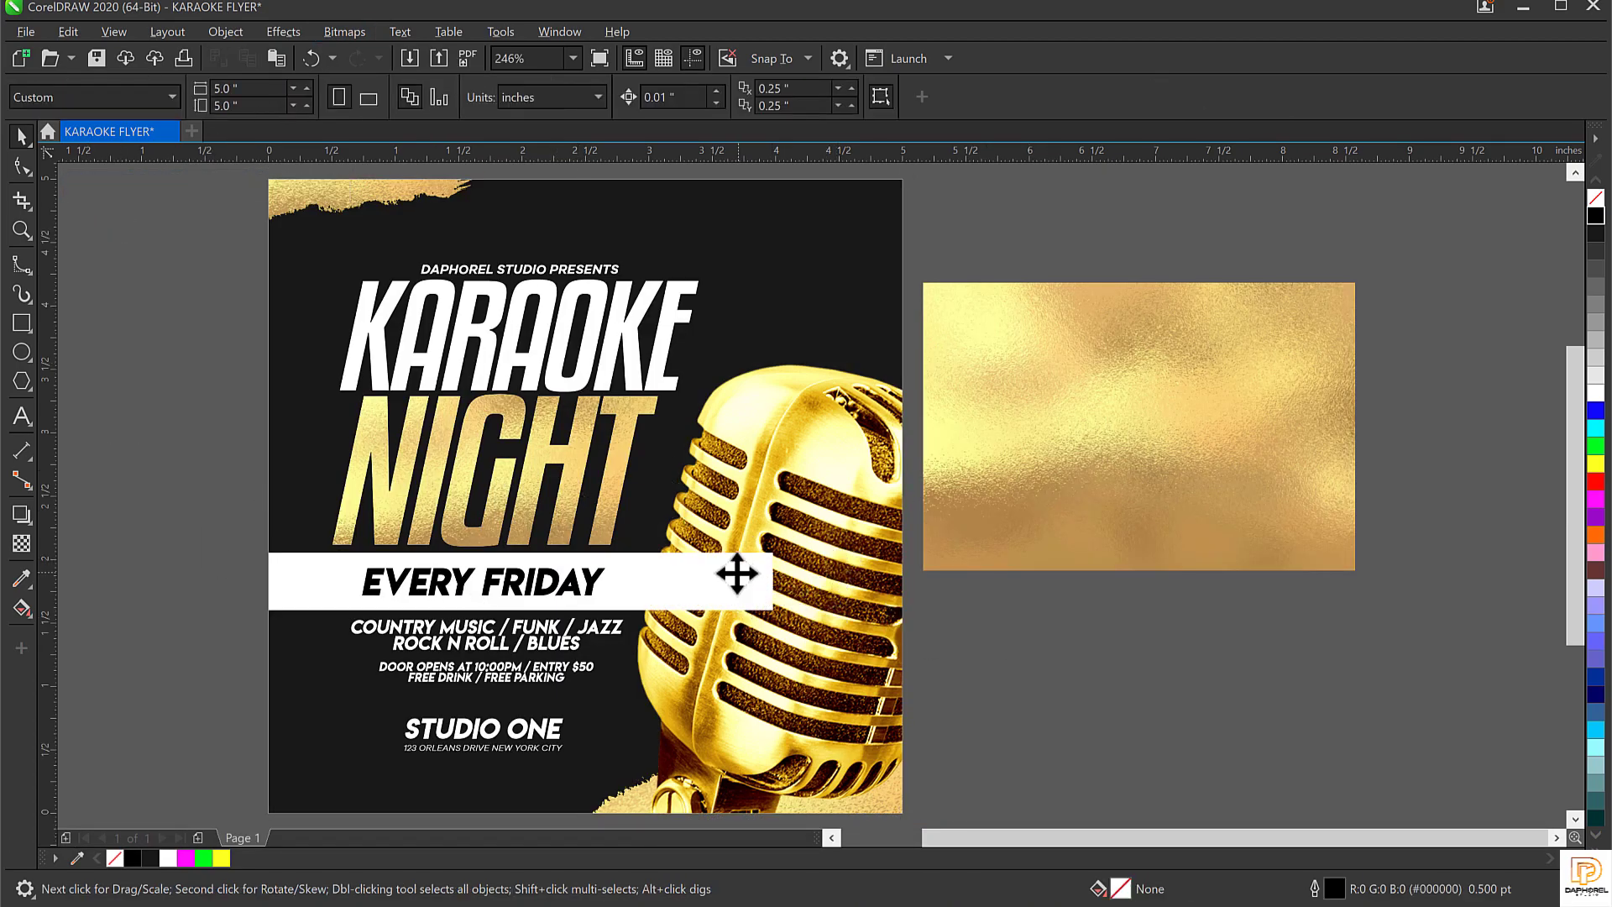
Cut the white rectangle behind EVERY FRIDAY and paste it inside the PowerClip contents of the flyer's dark background
{"action": "left_click", "coordinate": [737, 575]}
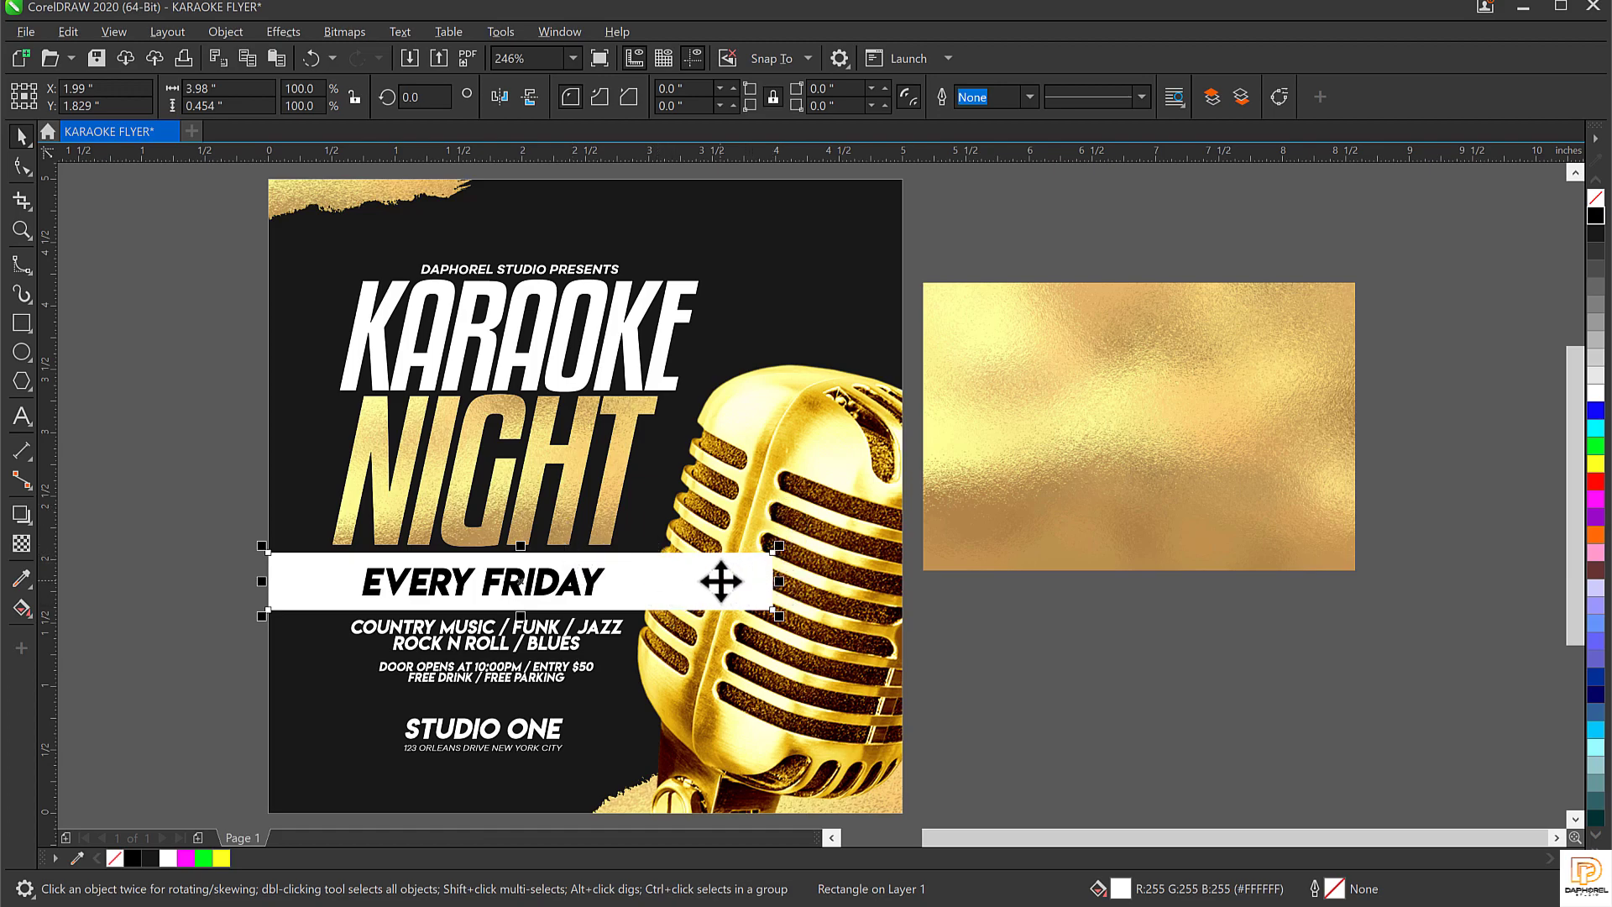
{"action": "key", "text": "ctrl+x"}
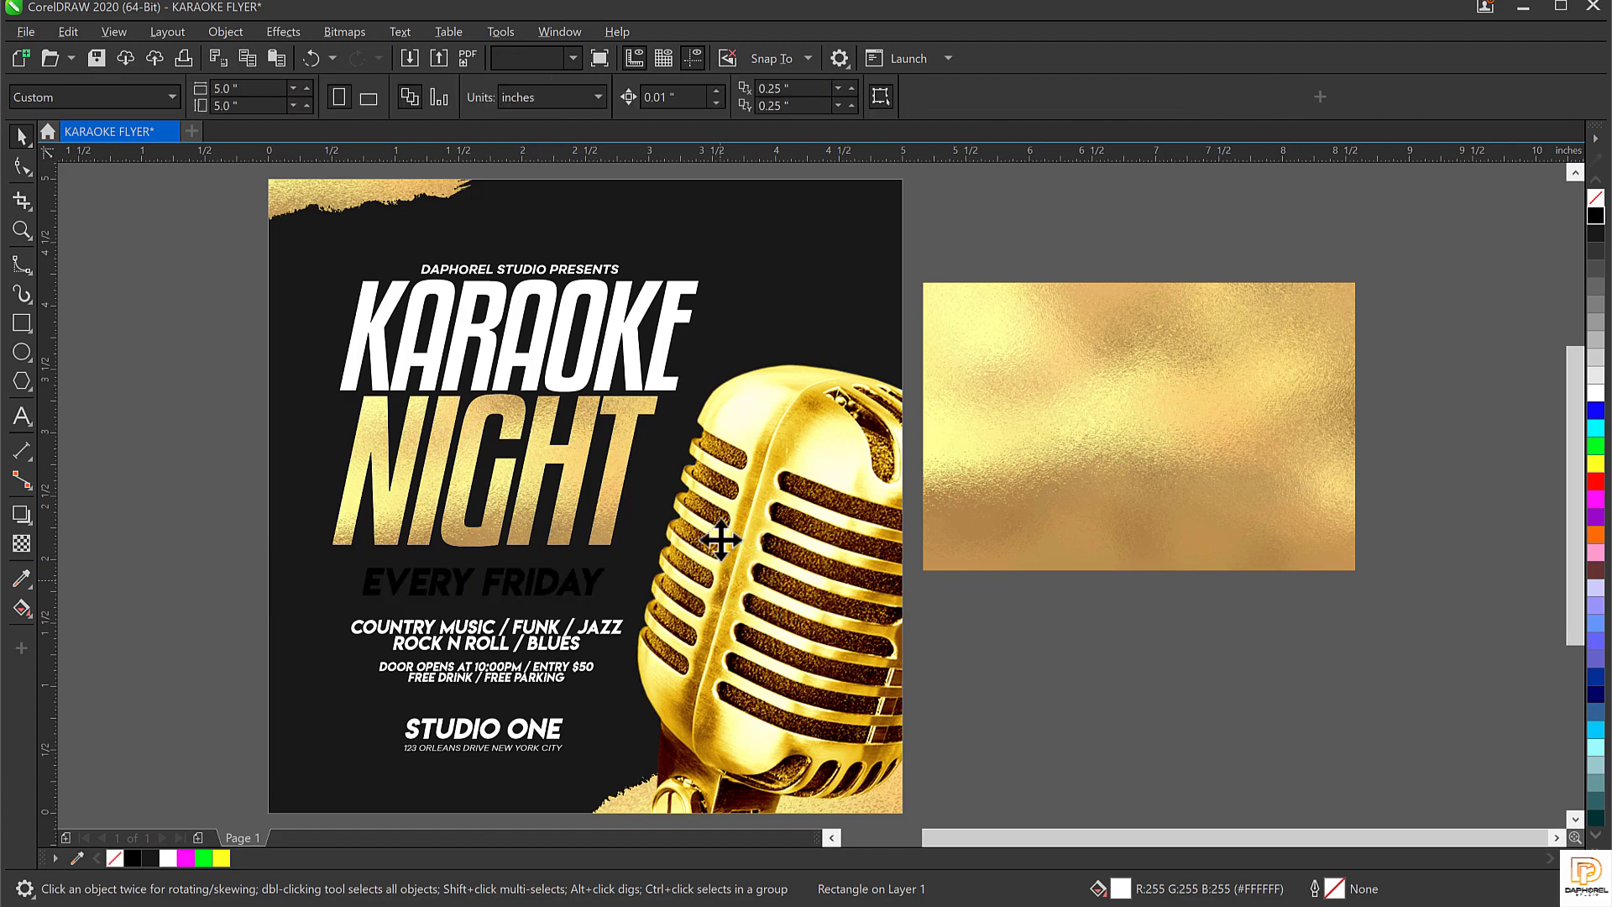
{"action": "left_click", "coordinate": [768, 247], "text": "ctrl"}
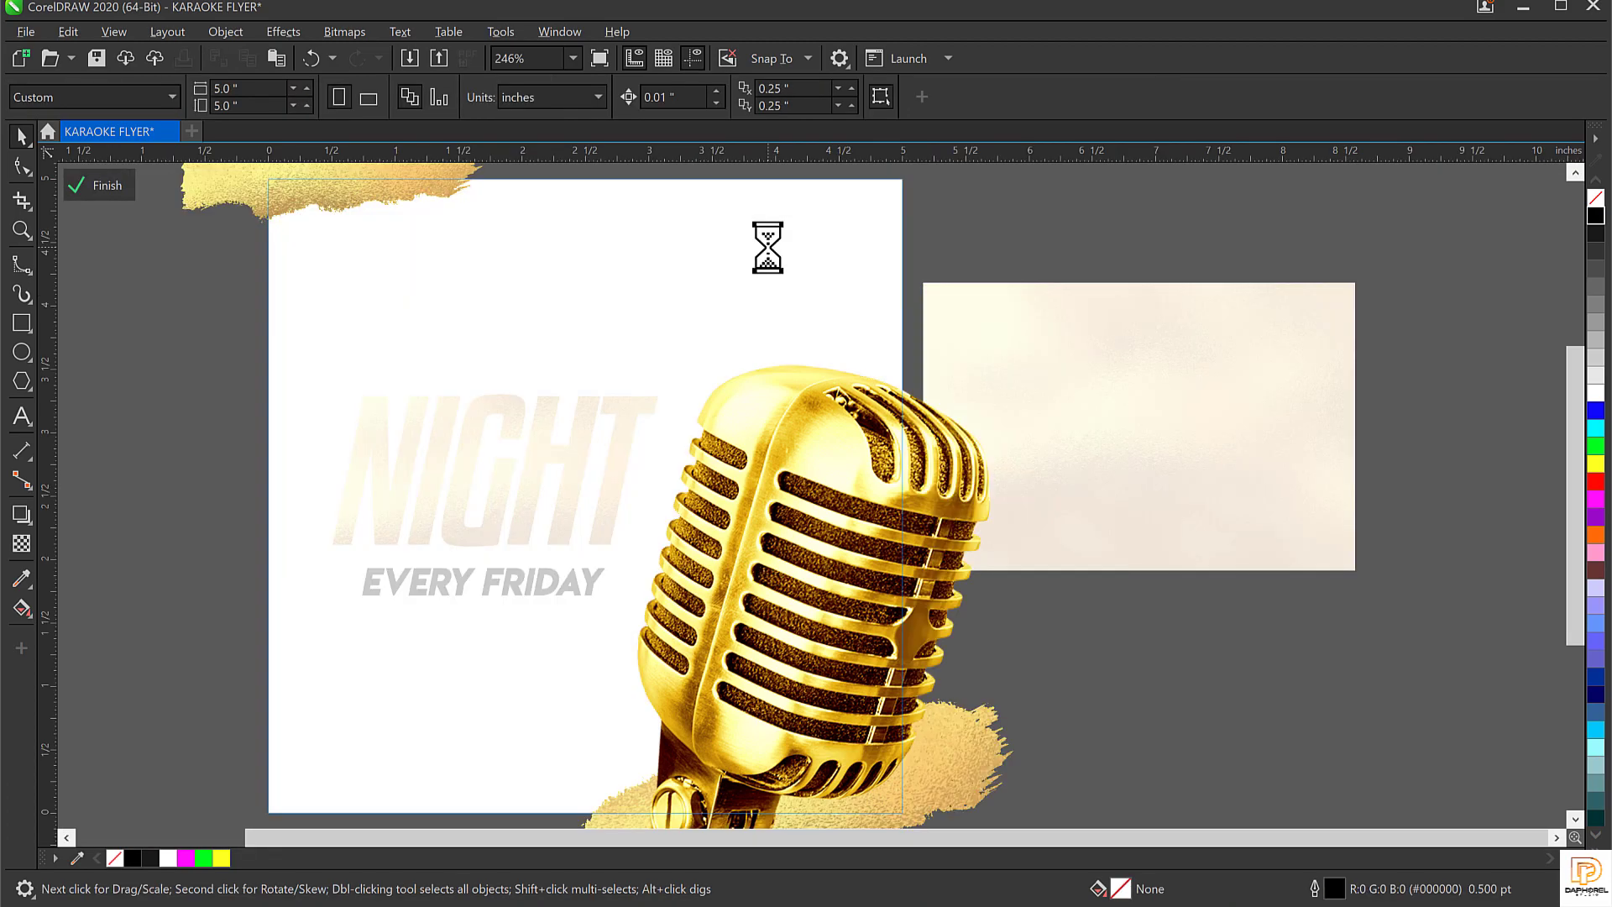
{"action": "left_click", "coordinate": [796, 517]}
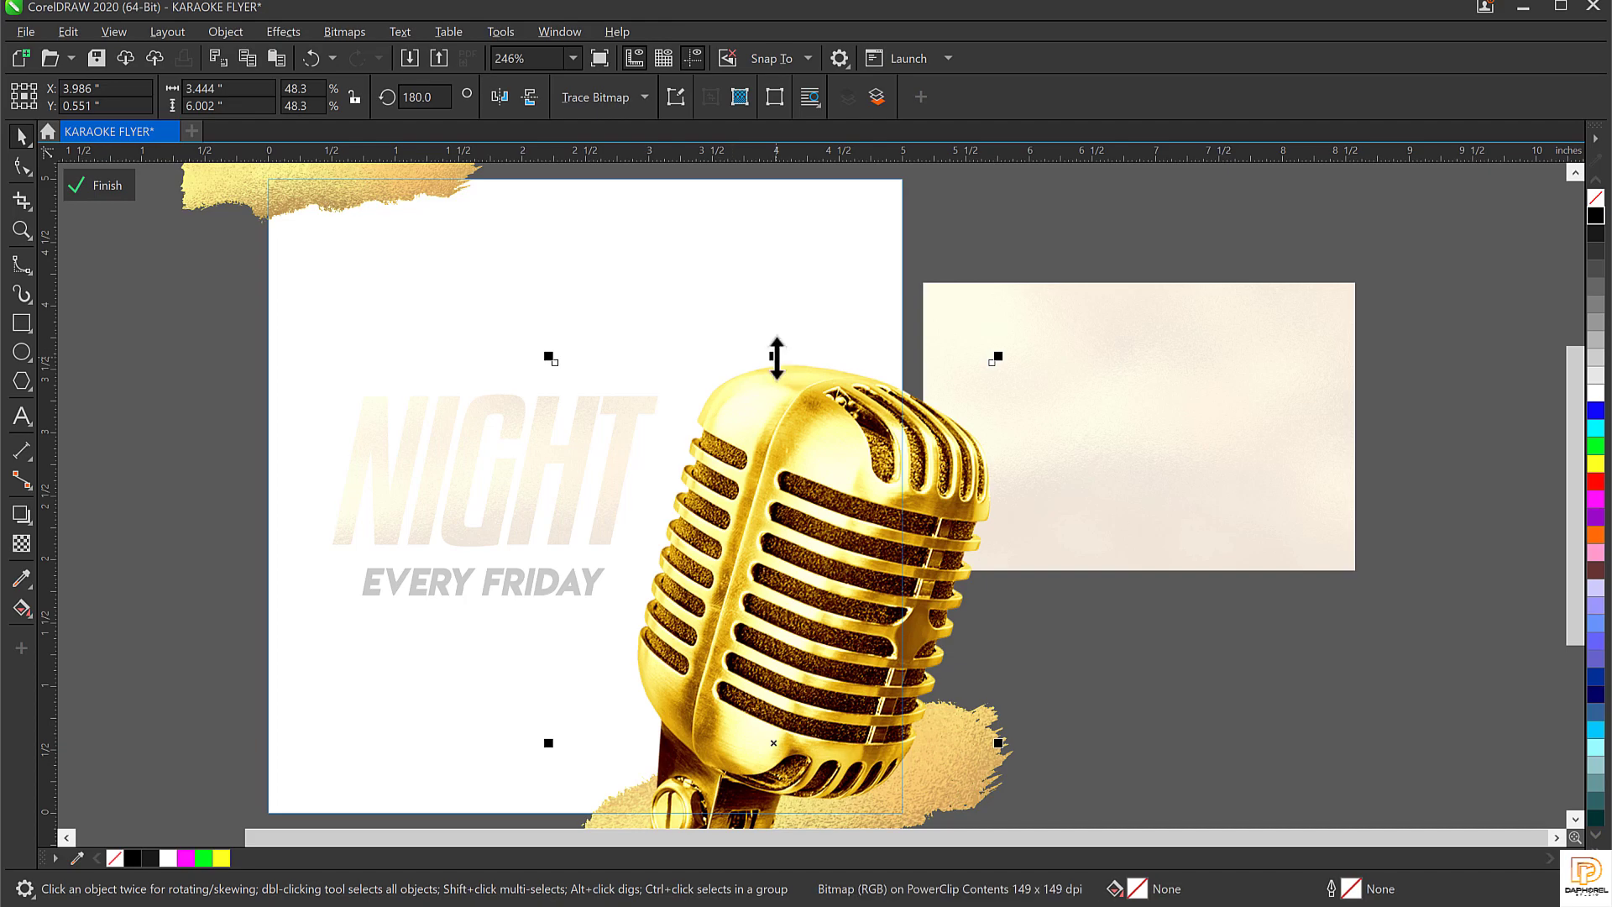
{"action": "key", "text": "ctrl+v"}
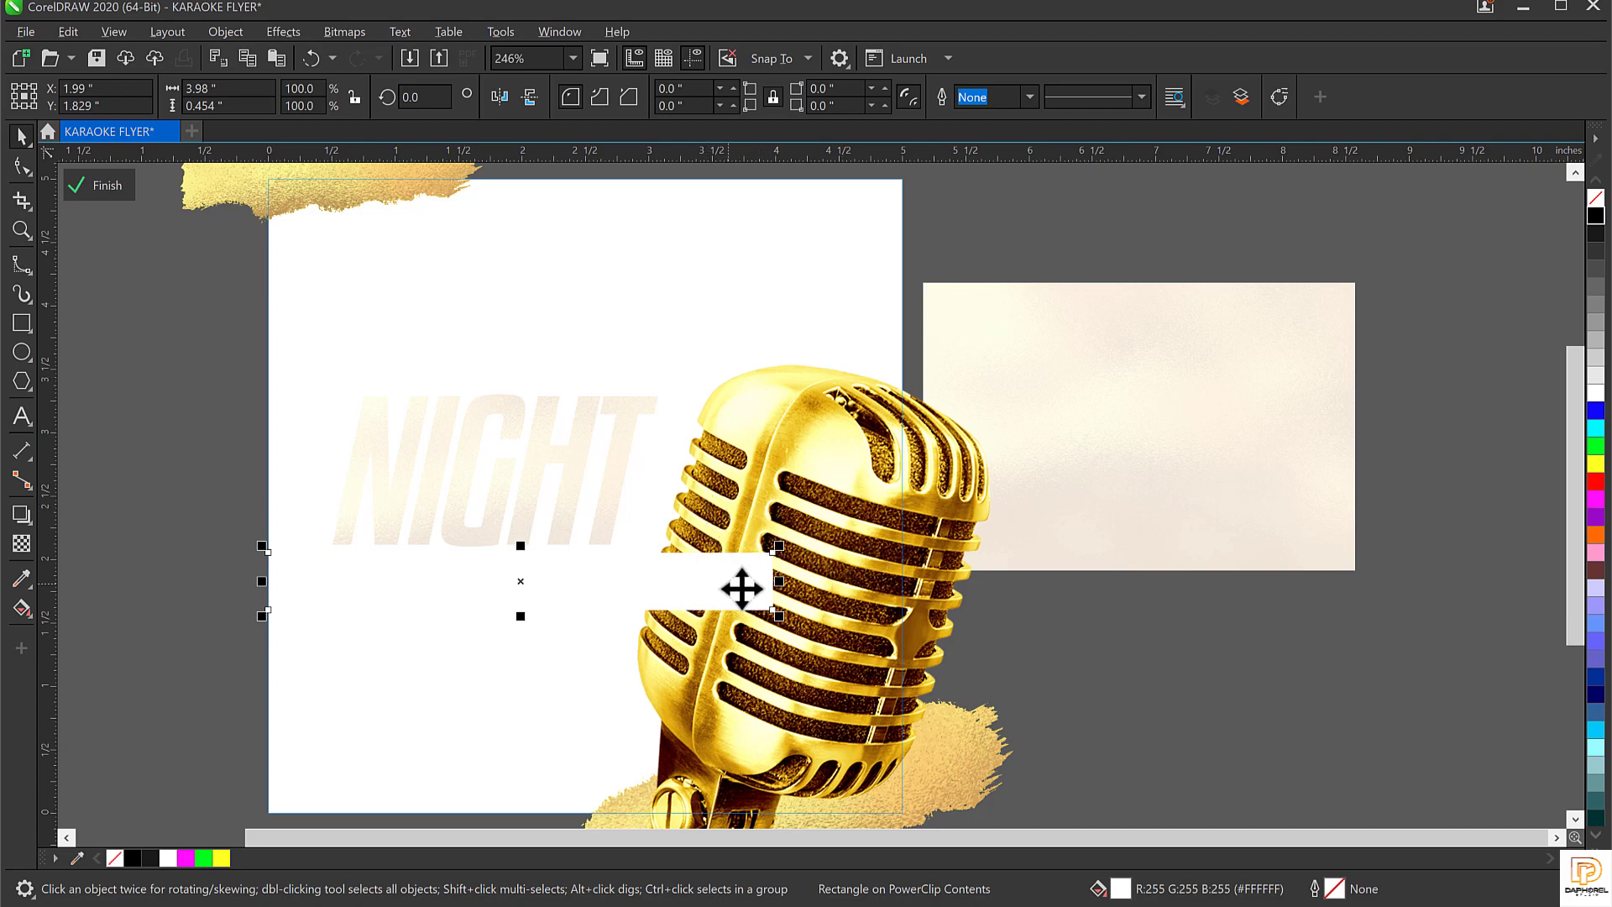
Bring the gold microphone in front of the white banner rectangle within the PowerClip contents
{"action": "left_click", "coordinate": [849, 518]}
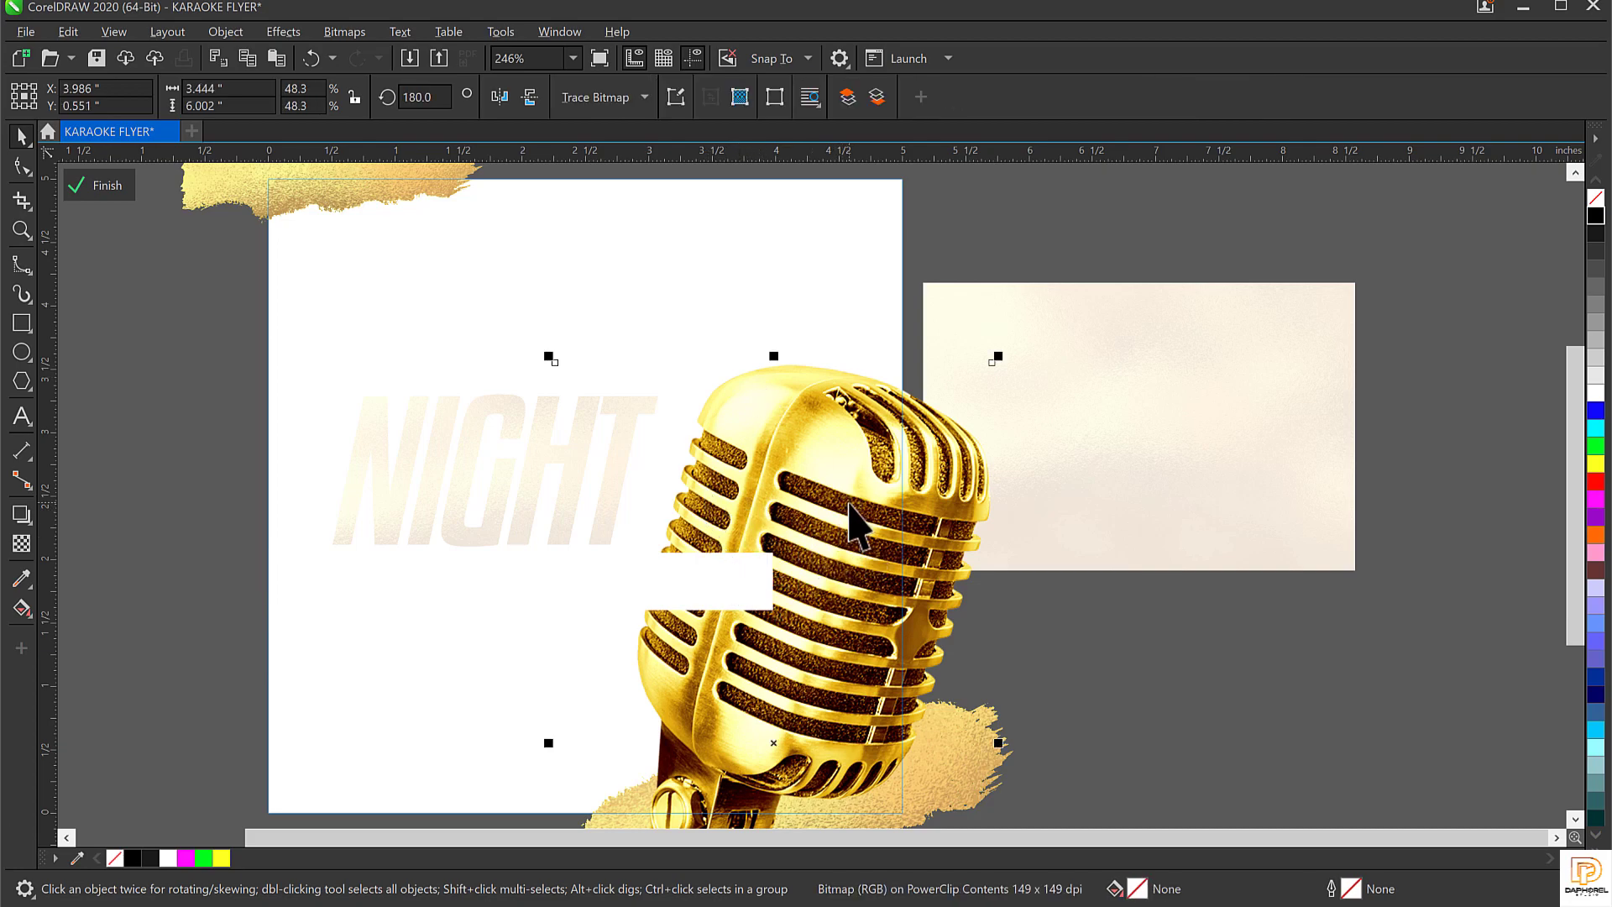
{"action": "key", "text": "shift+Page_Up"}
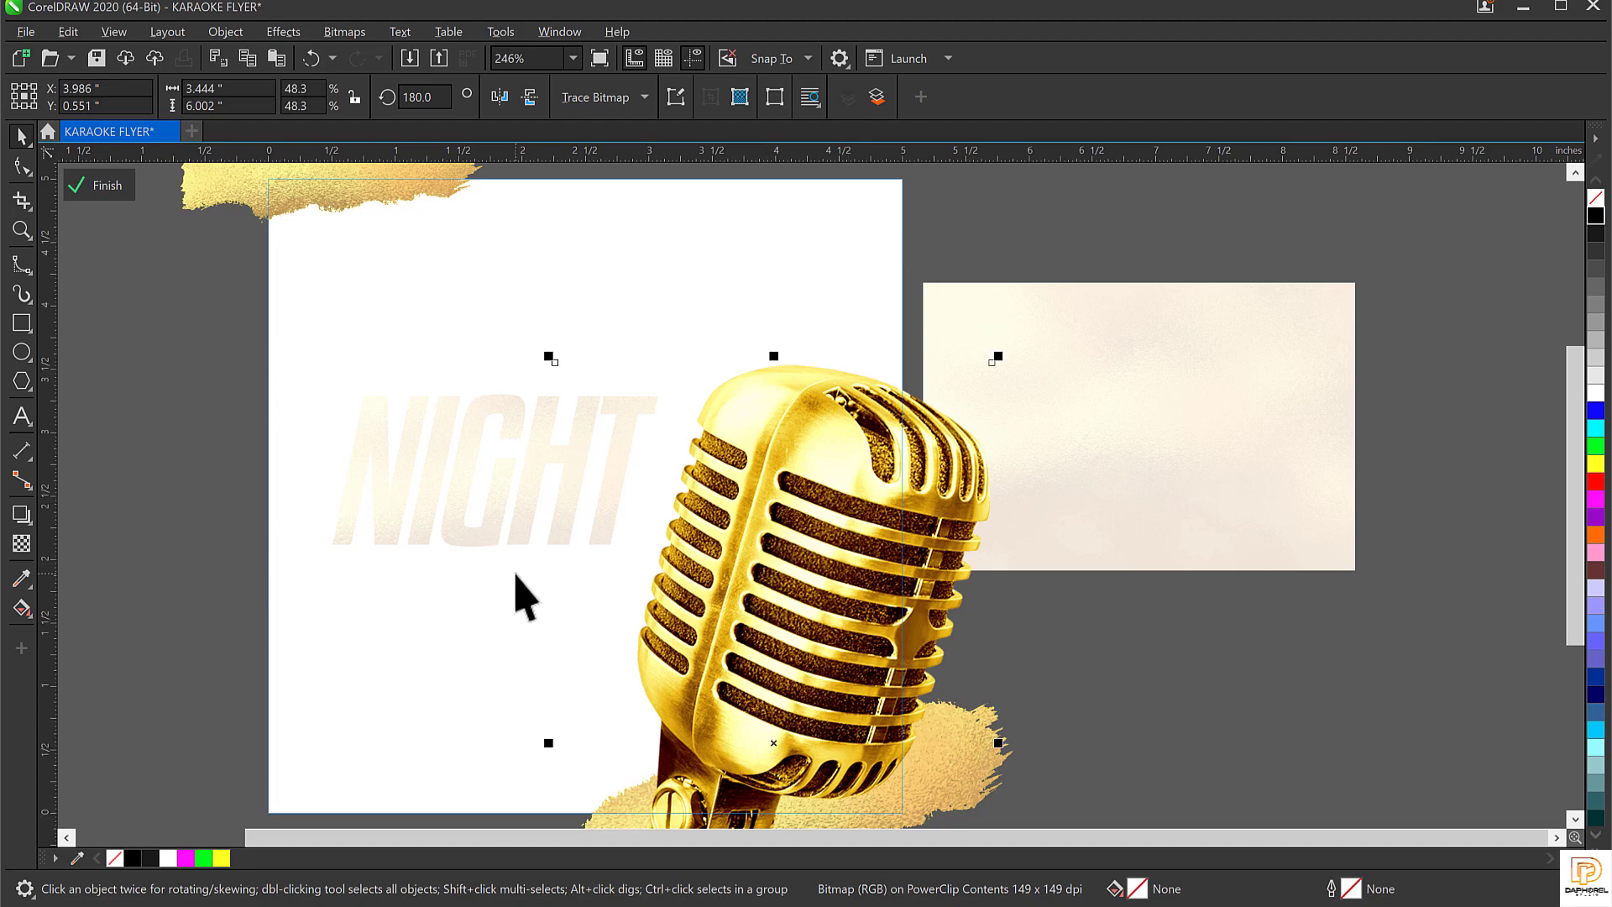
{"action": "left_click", "coordinate": [521, 612]}
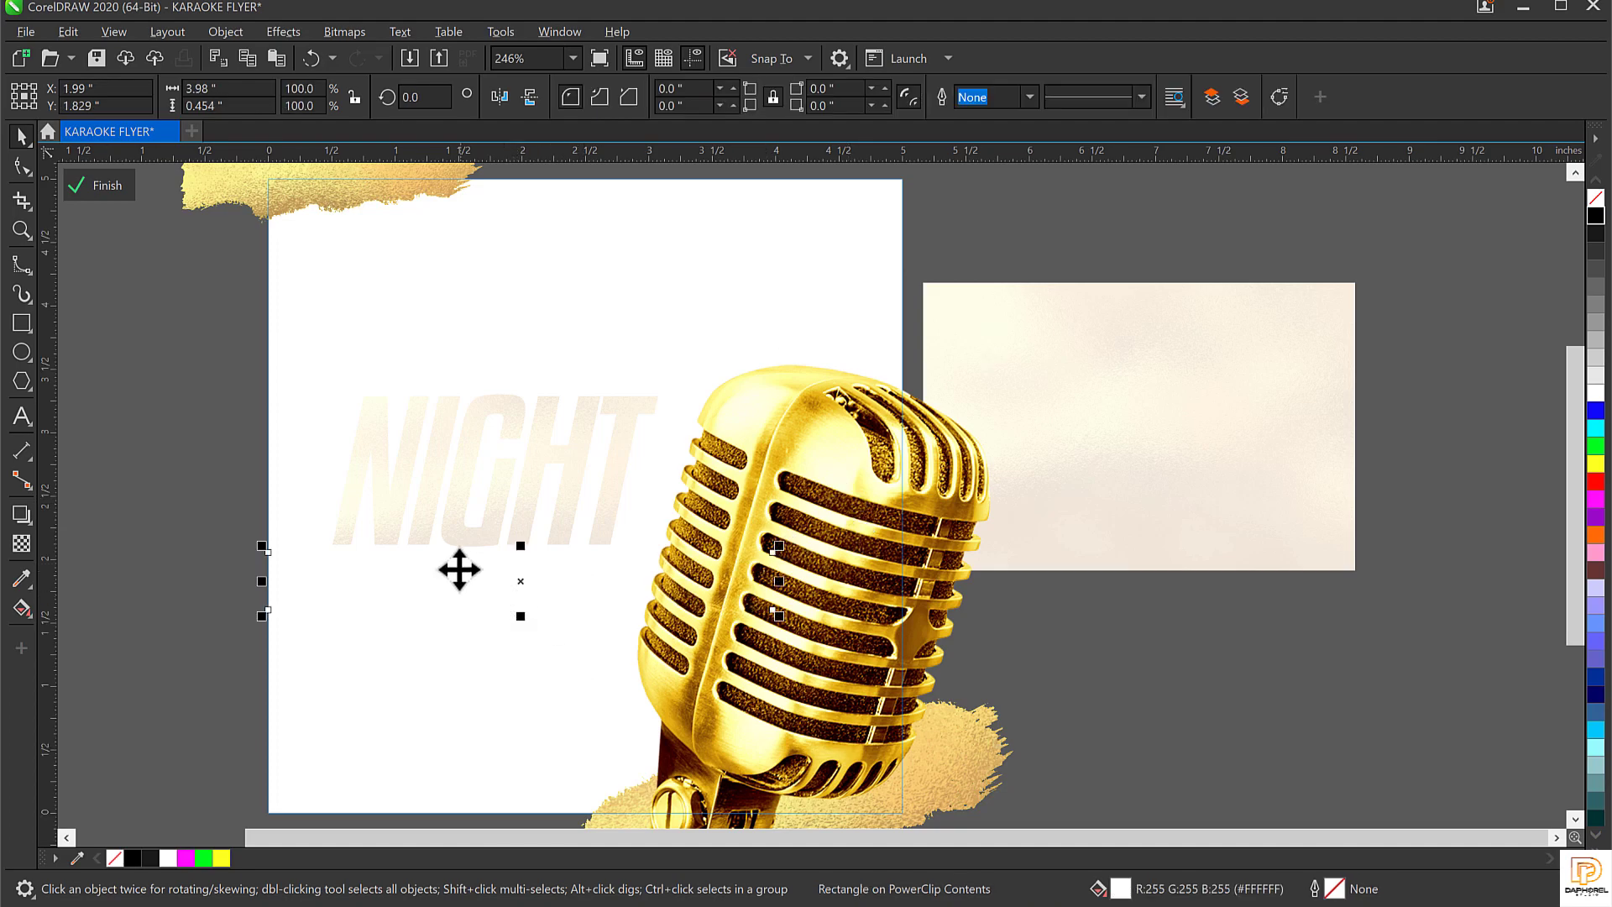
{"action": "left_click_drag", "start_coordinate": [417, 582], "coordinate": [323, 621]}
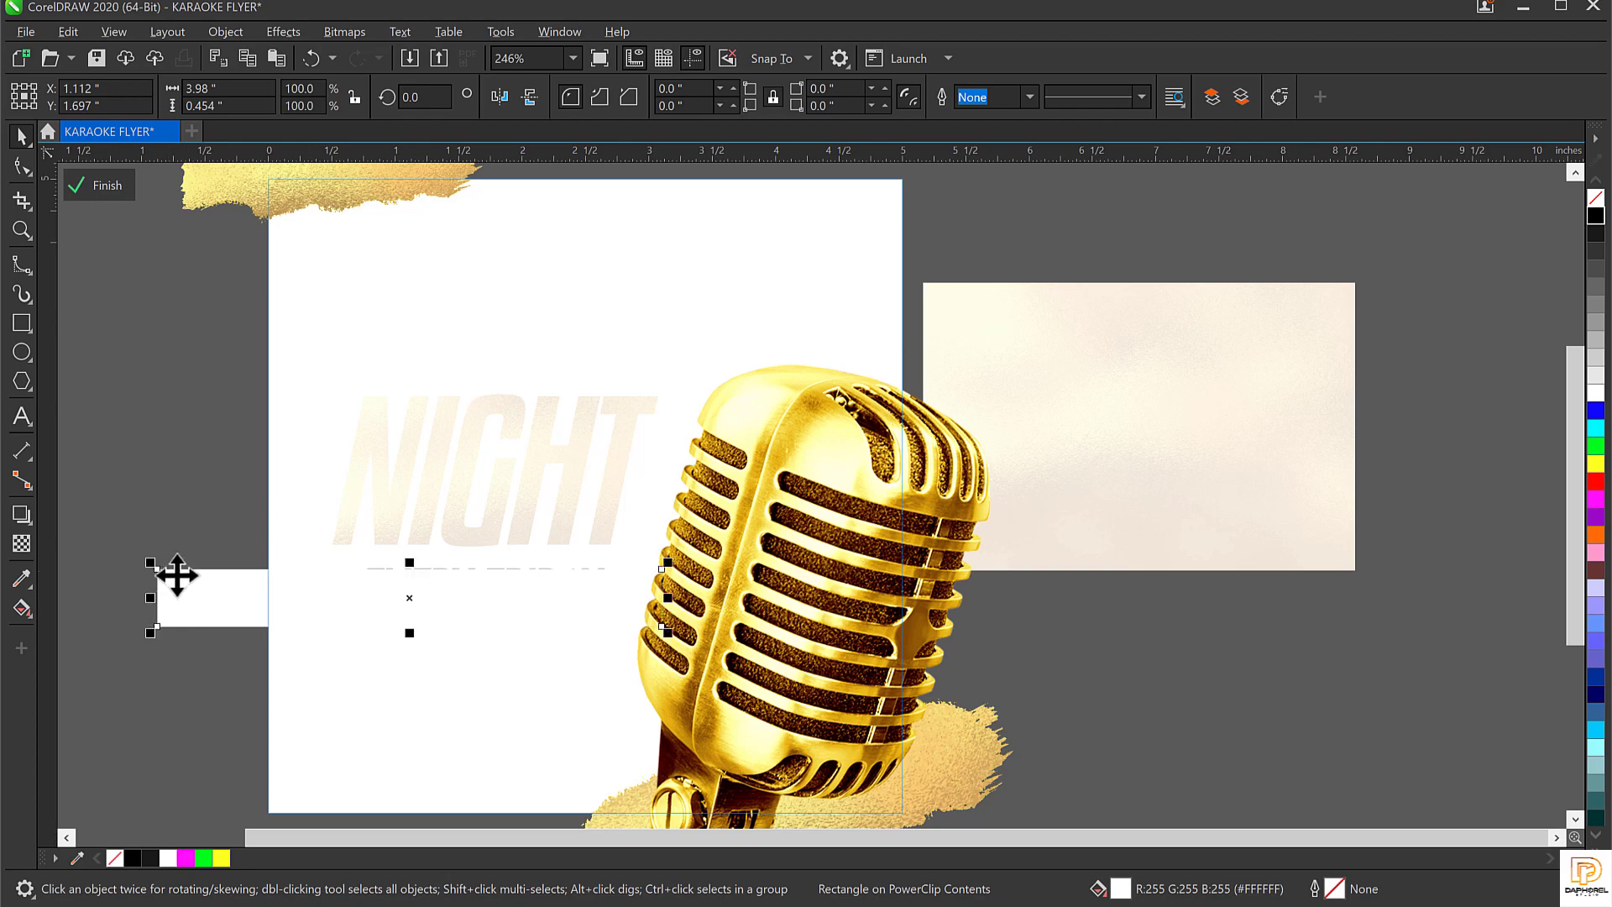
{"action": "key", "text": "ctrl+z"}
Finish editing the background's PowerClip contents and clear the selection
{"action": "left_click", "coordinate": [827, 487]}
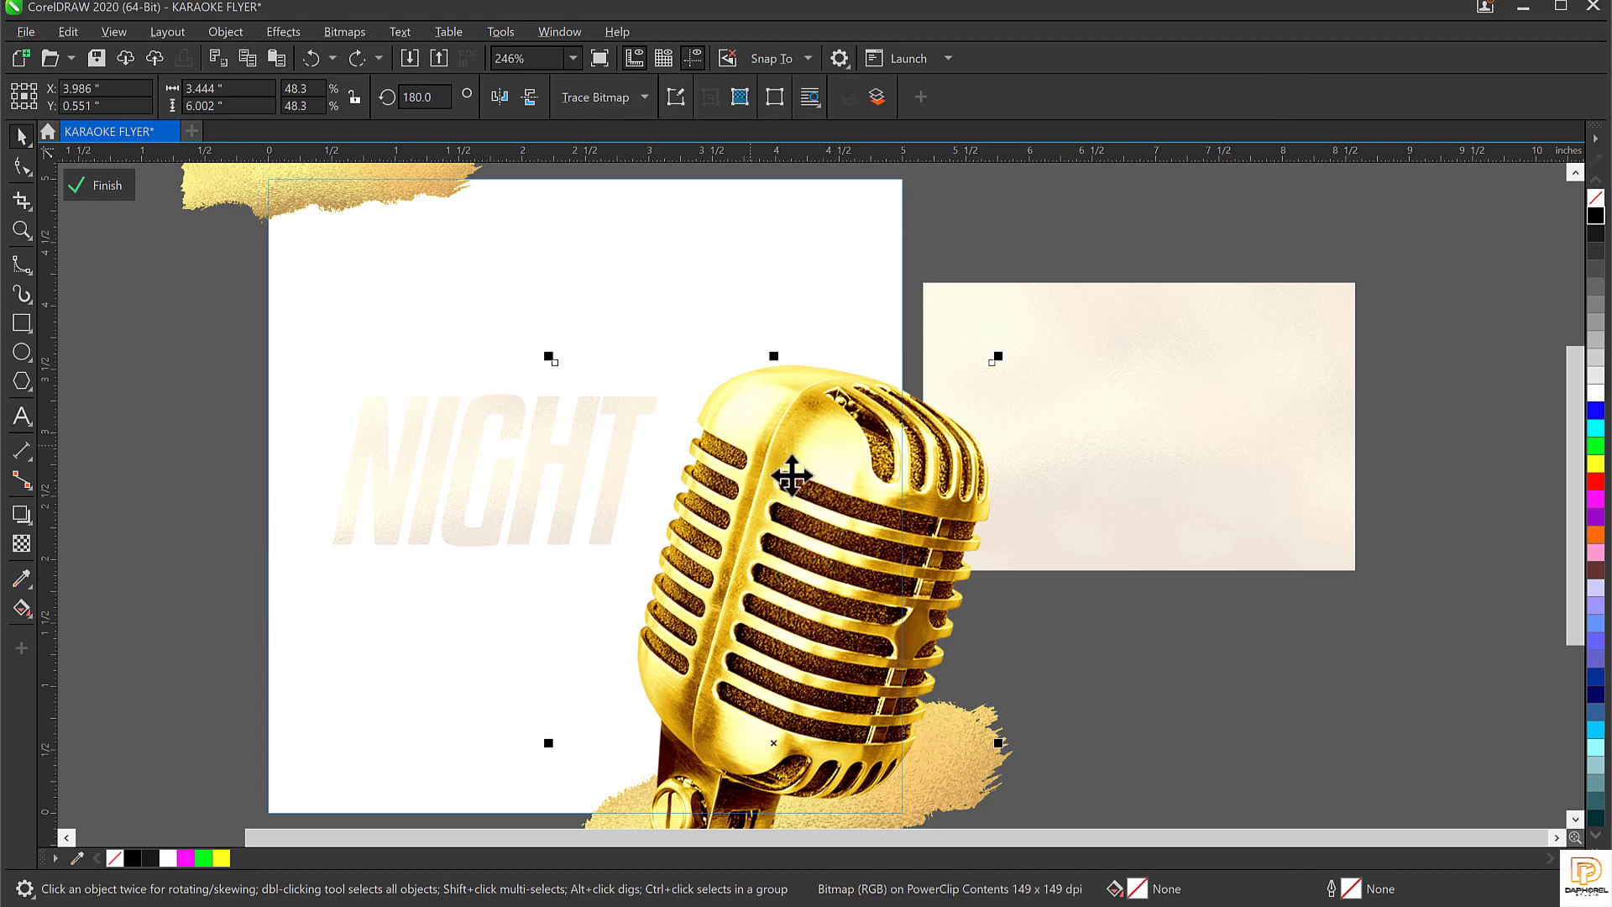
{"action": "left_click", "coordinate": [101, 186]}
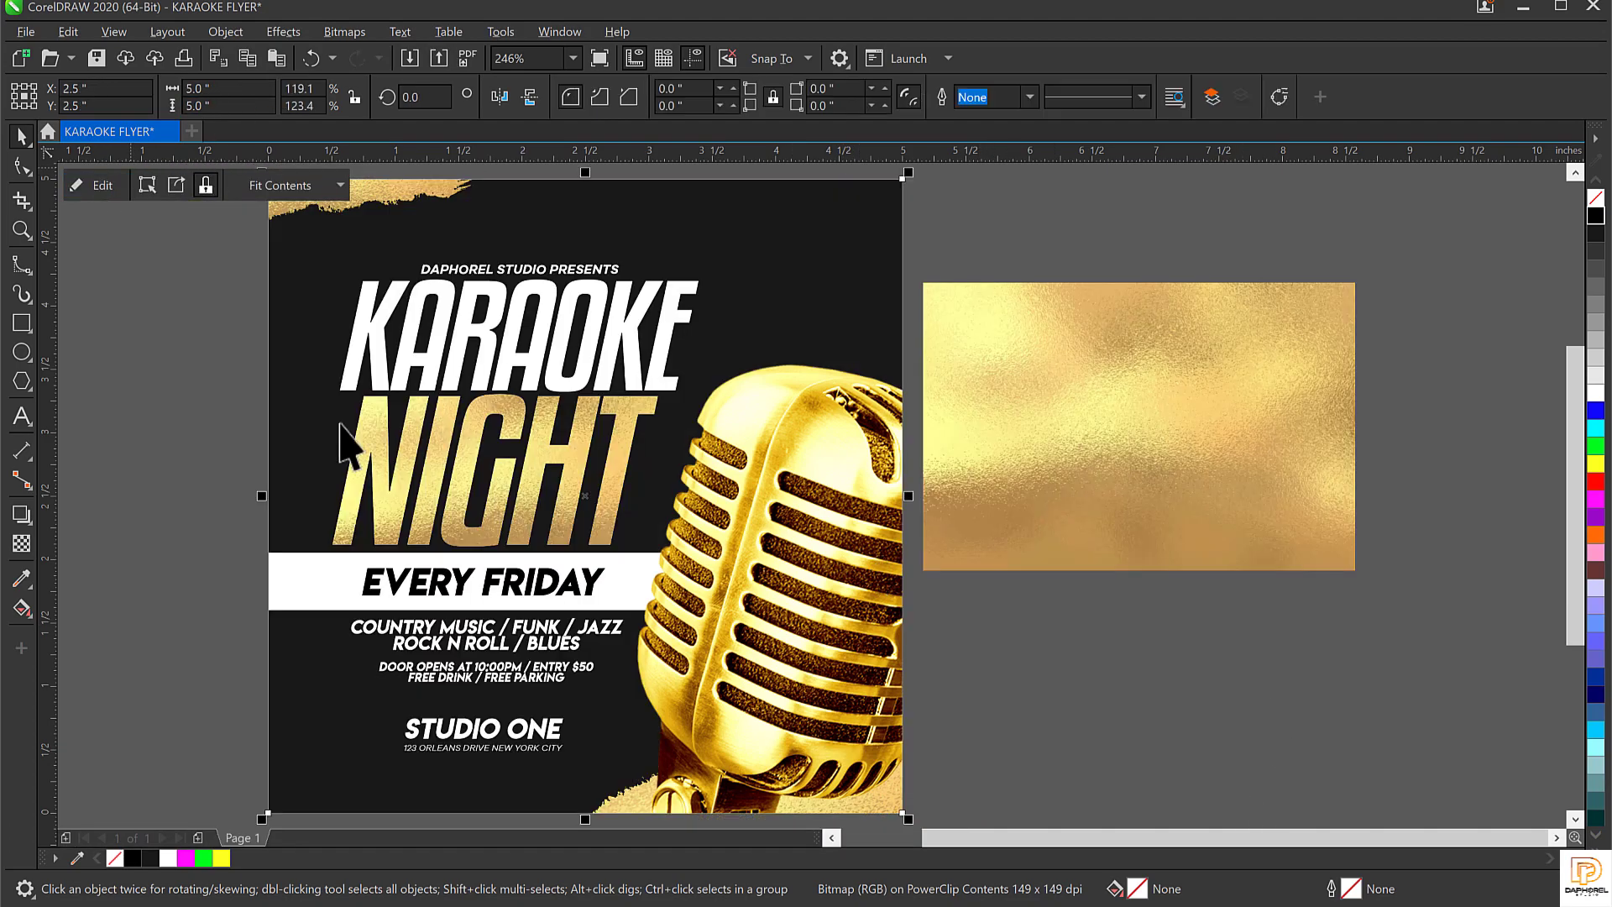
{"action": "left_click", "coordinate": [1106, 720]}
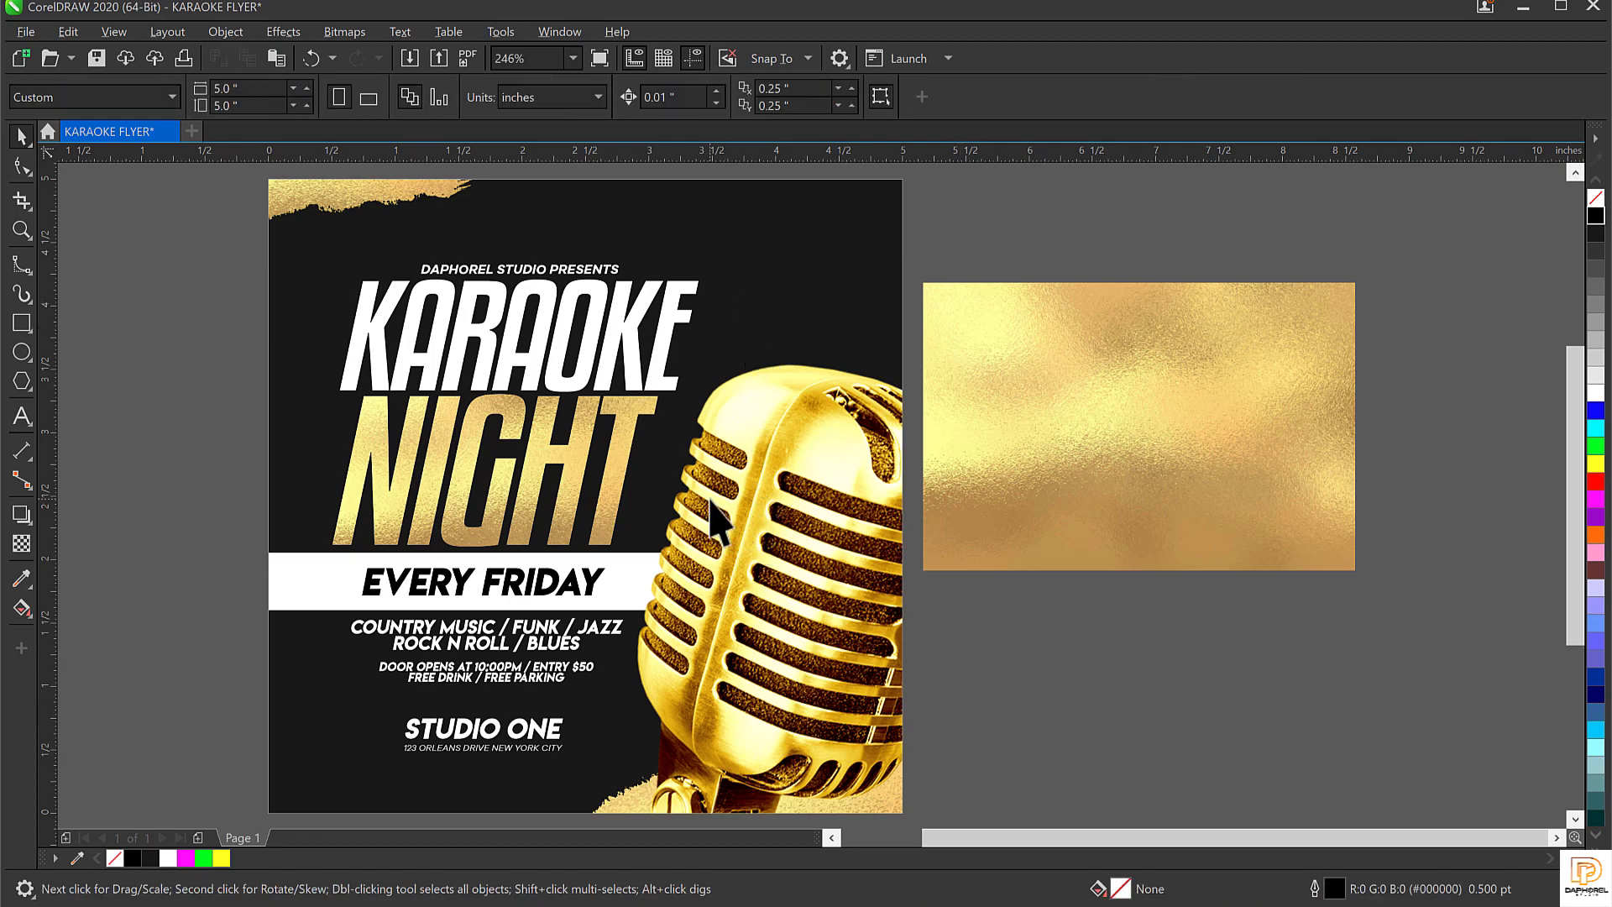
Reopen the background's PowerClip contents and place a duplicate of the gold microphone to the right of the original
{"action": "left_click", "coordinate": [785, 407]}
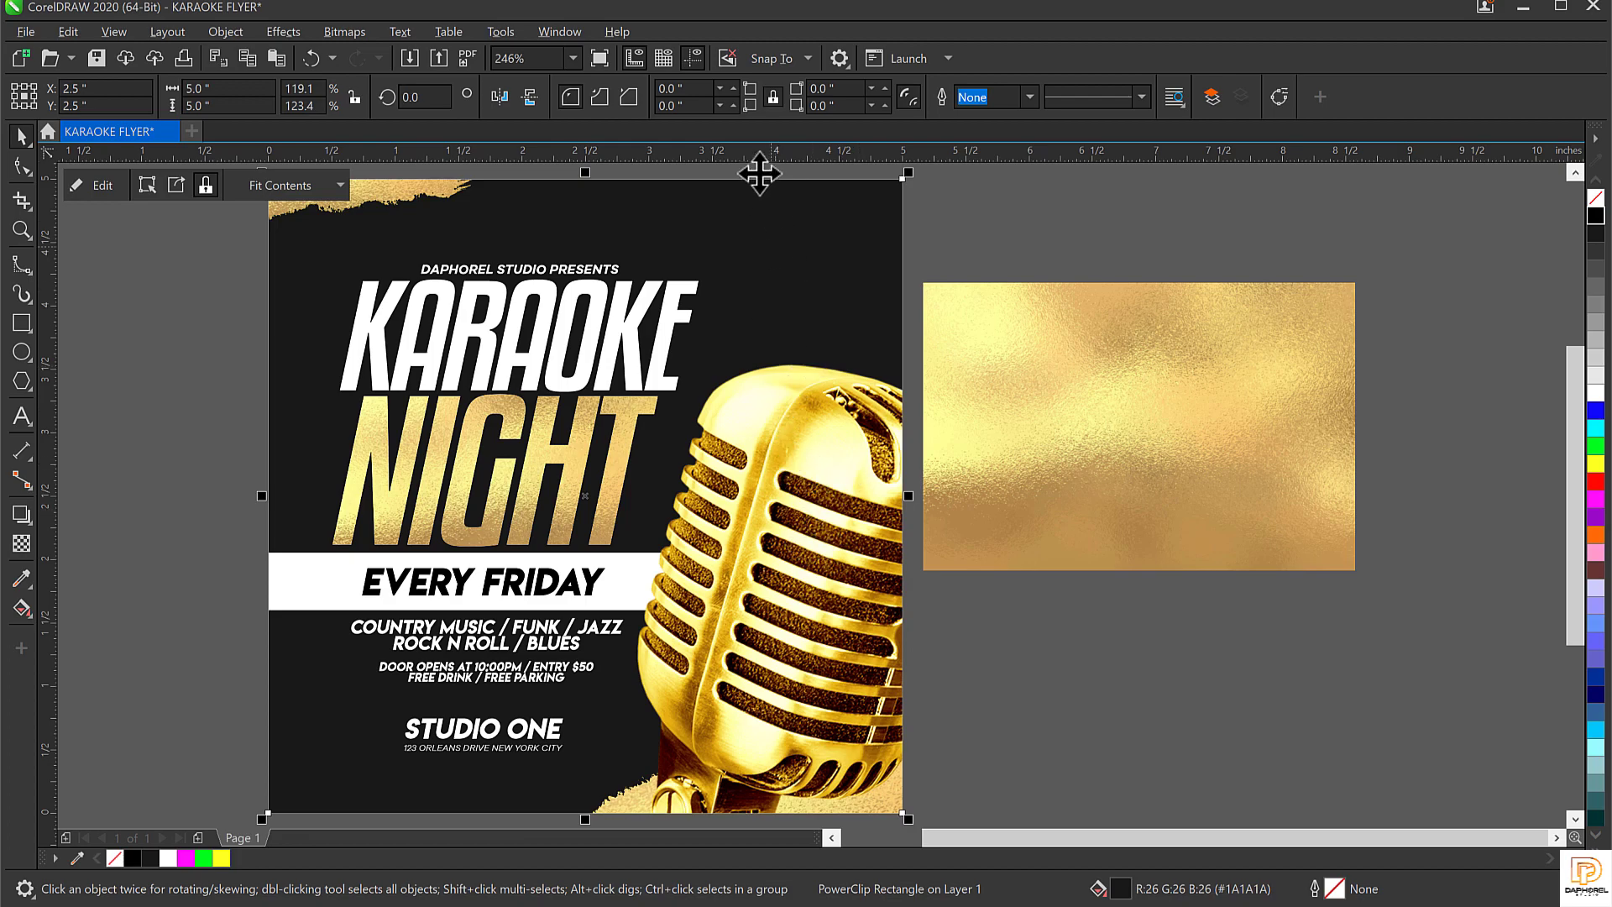
{"action": "double_click", "coordinate": [788, 440]}
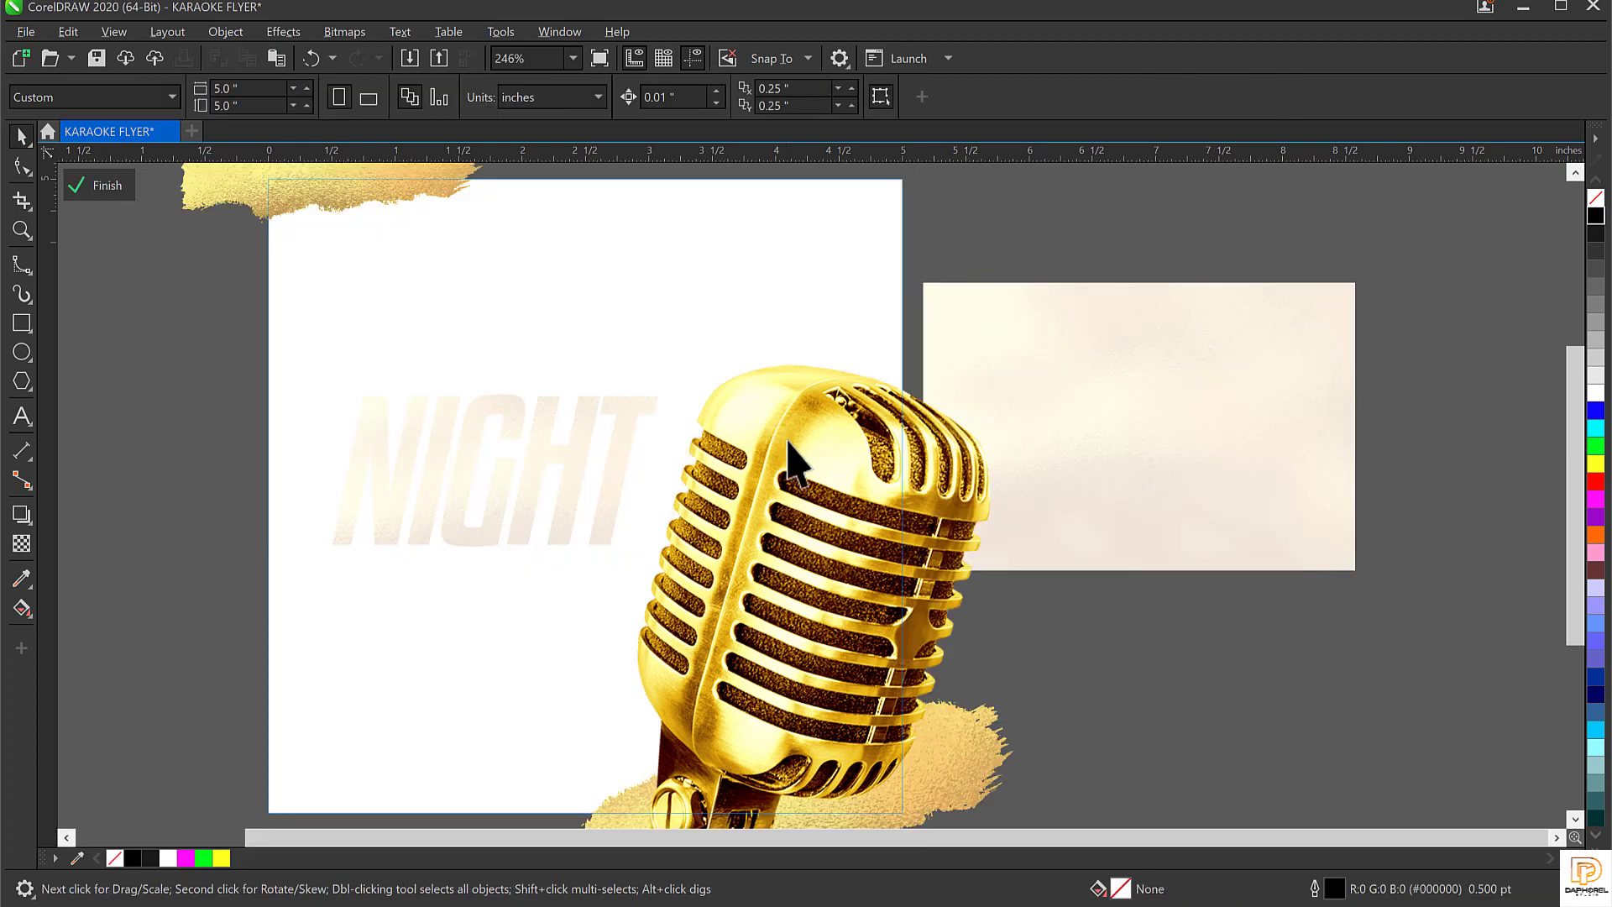
{"action": "left_click", "coordinate": [787, 442]}
{"action": "scroll", "coordinate": [748, 437], "scroll_direction": "down", "scroll_amount": 2}
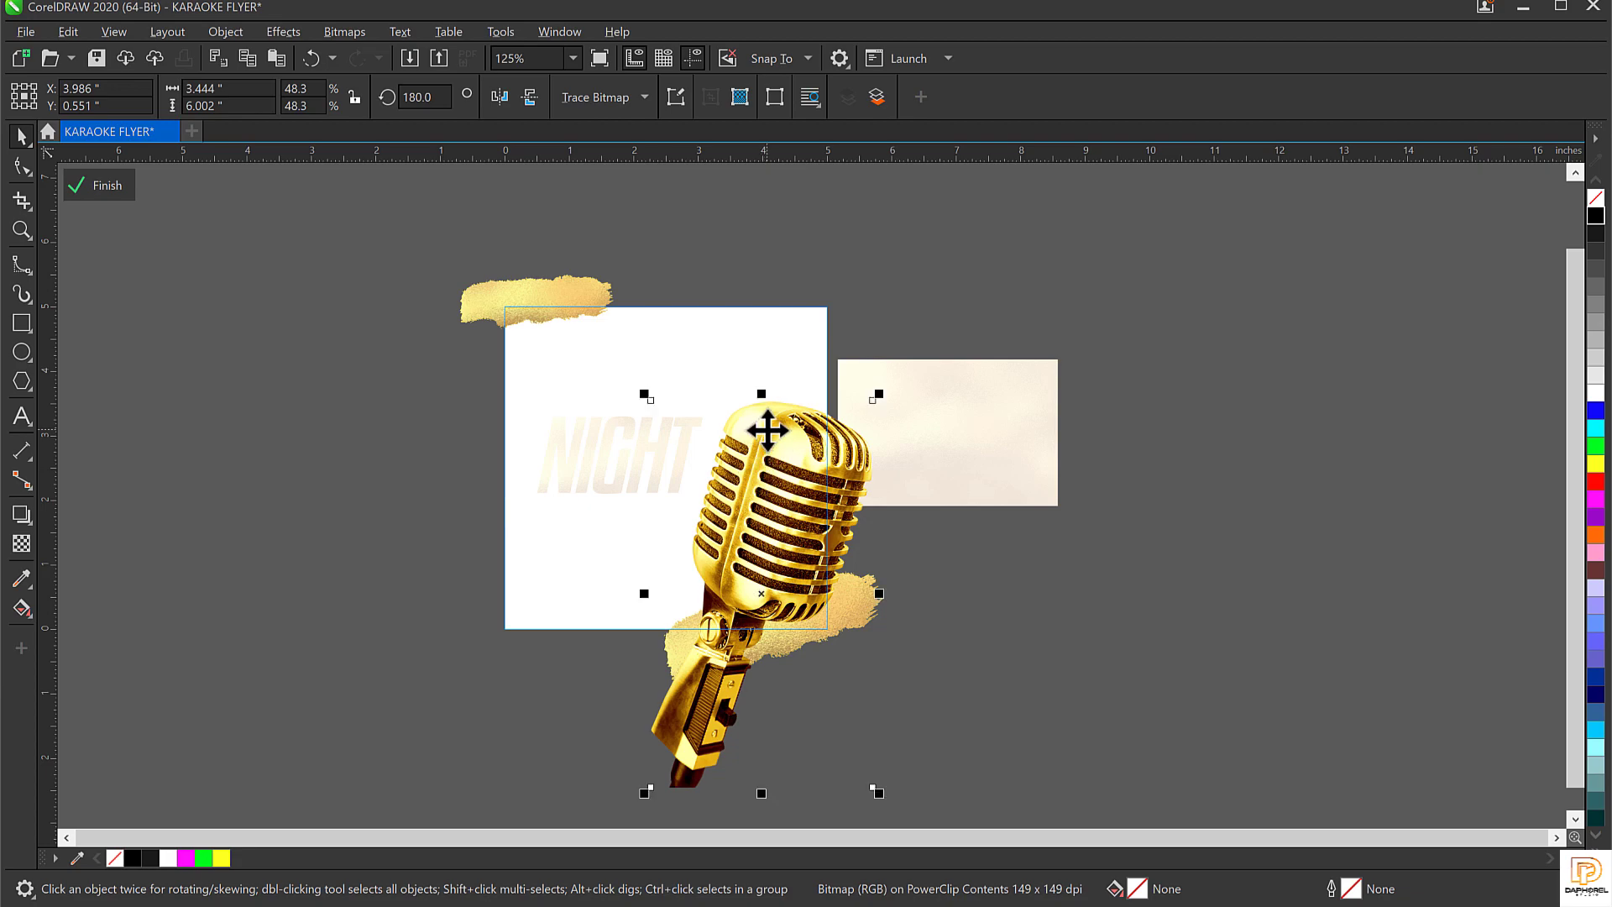
{"action": "left_click_drag", "start_coordinate": [767, 453], "coordinate": [1026, 453]}
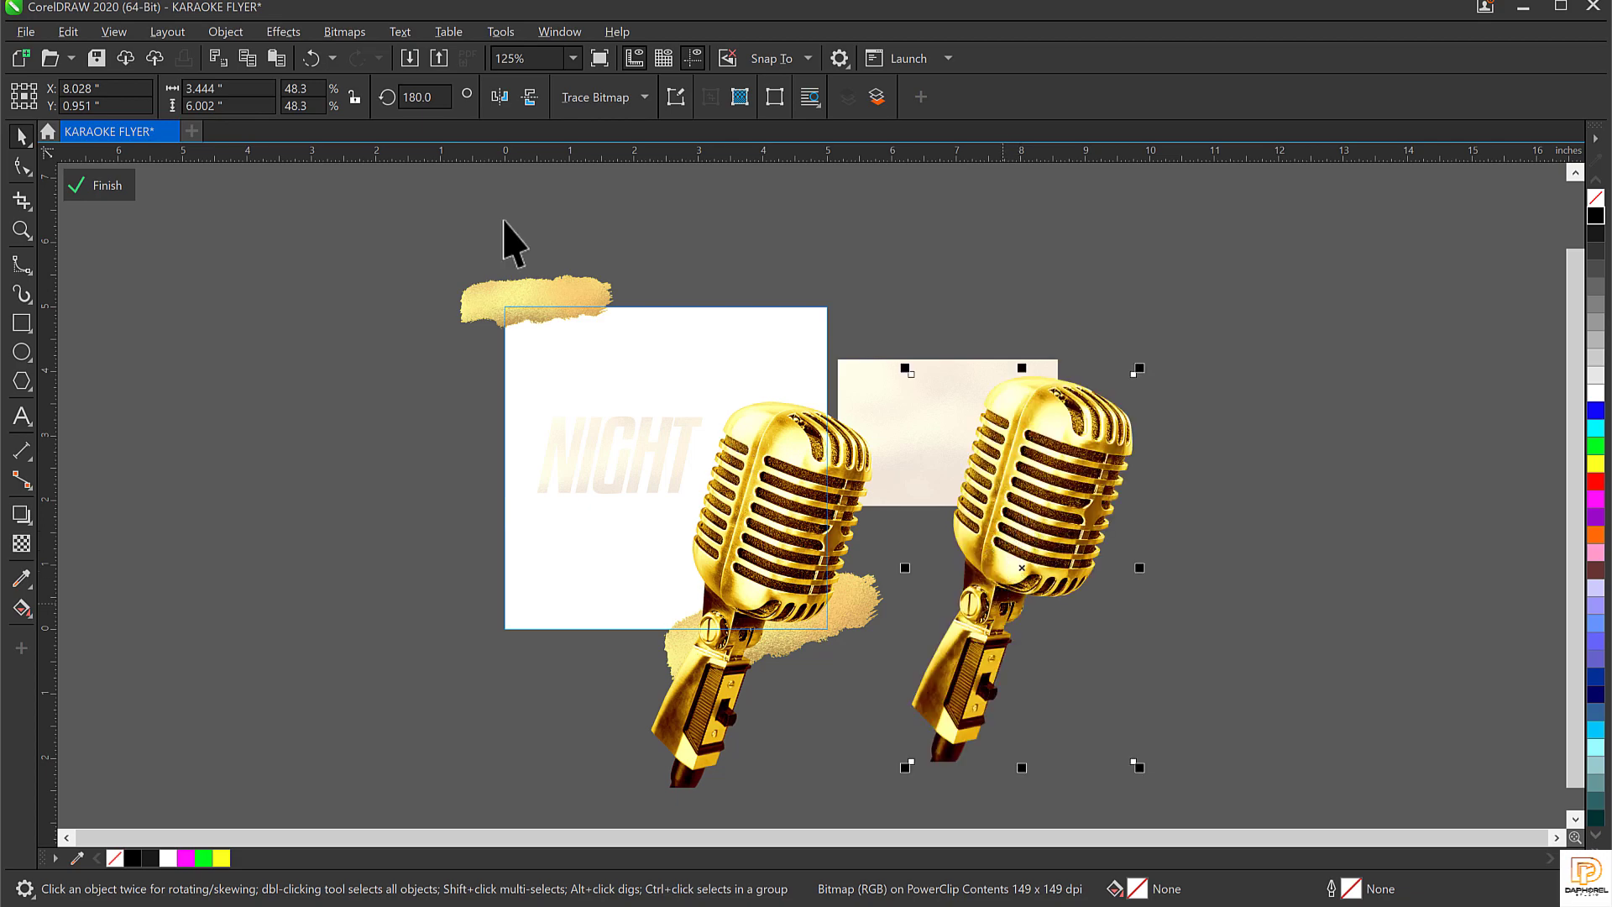
Turn the duplicate microphone black and white in the Image Adjustment Lab, resetting the earlier adjustments and setting Saturation to -100
{"action": "left_click", "coordinate": [291, 32]}
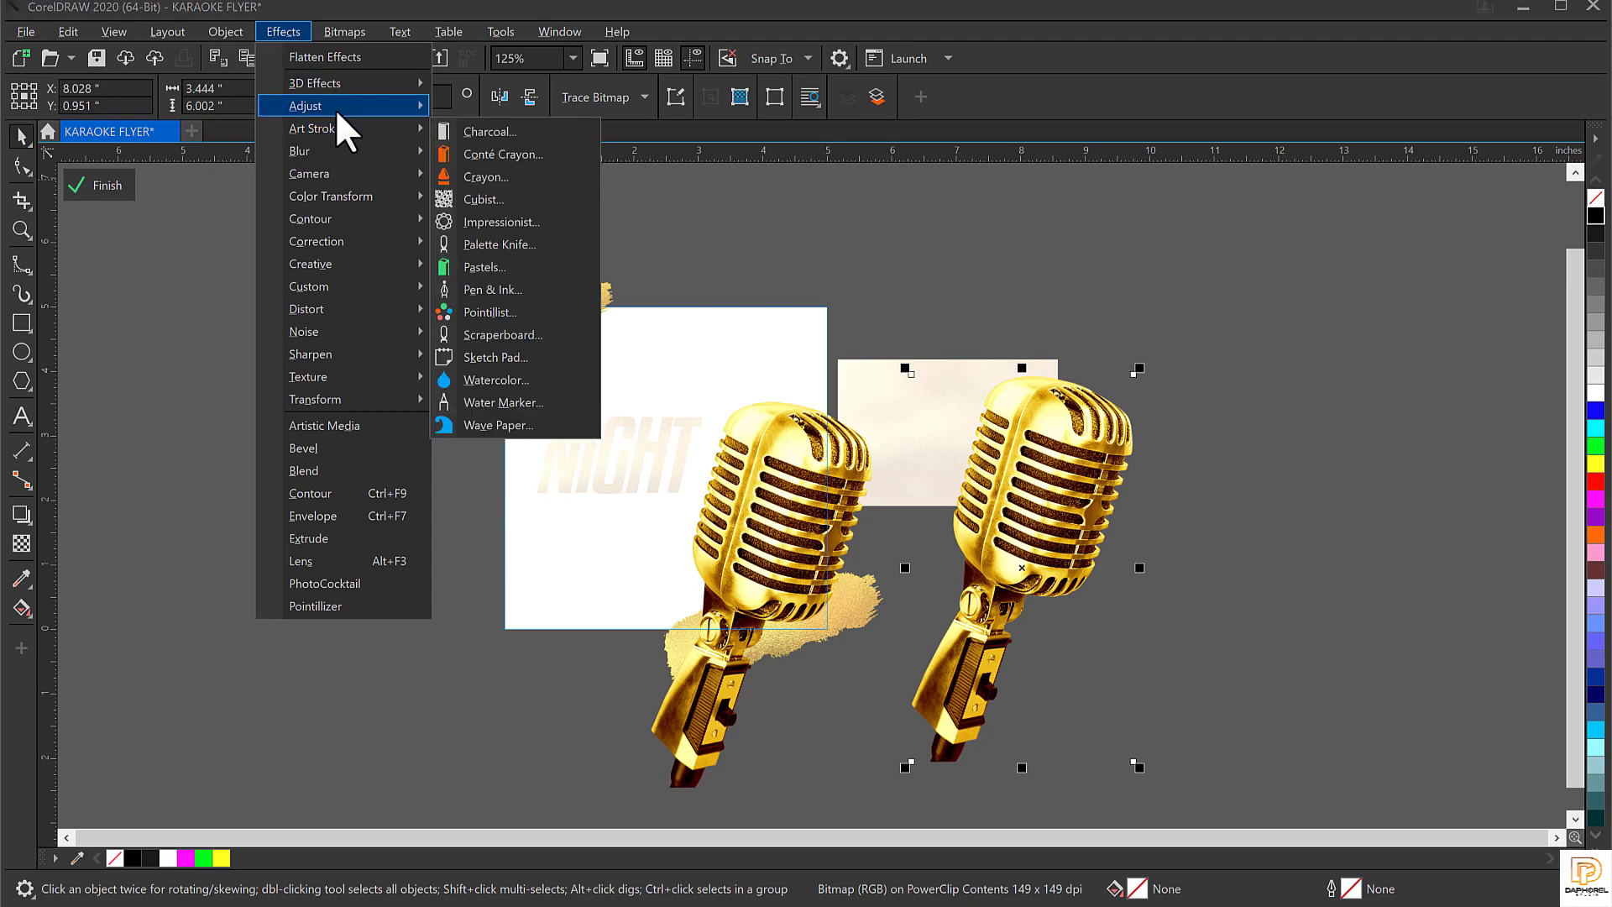
{"action": "mouse_move", "coordinate": [337, 109]}
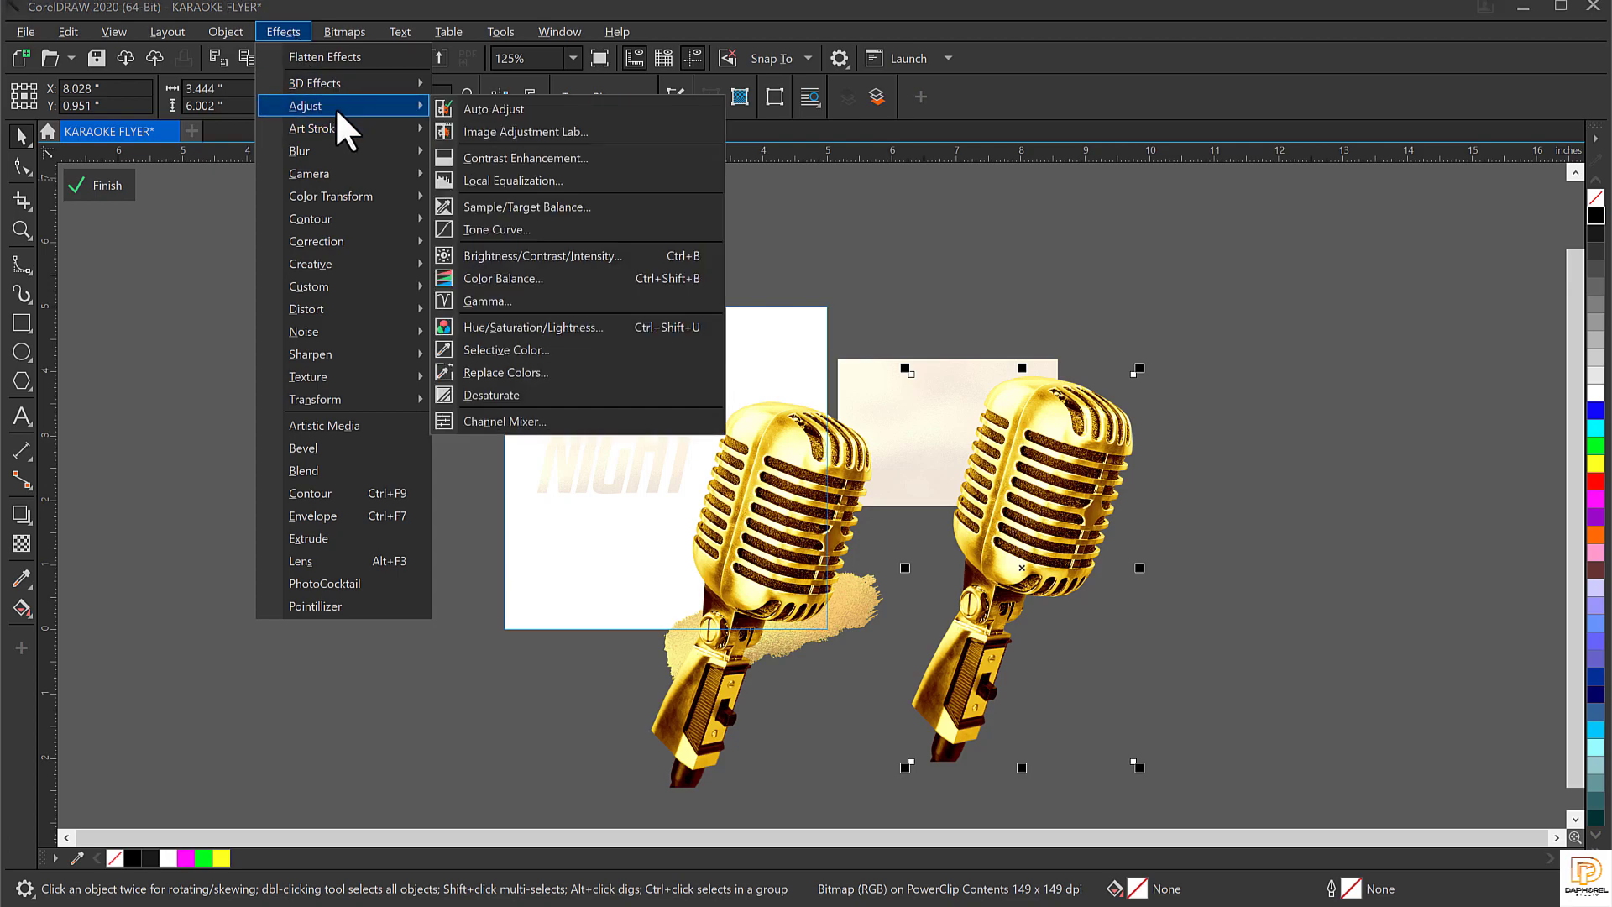
{"action": "left_click", "coordinate": [529, 128]}
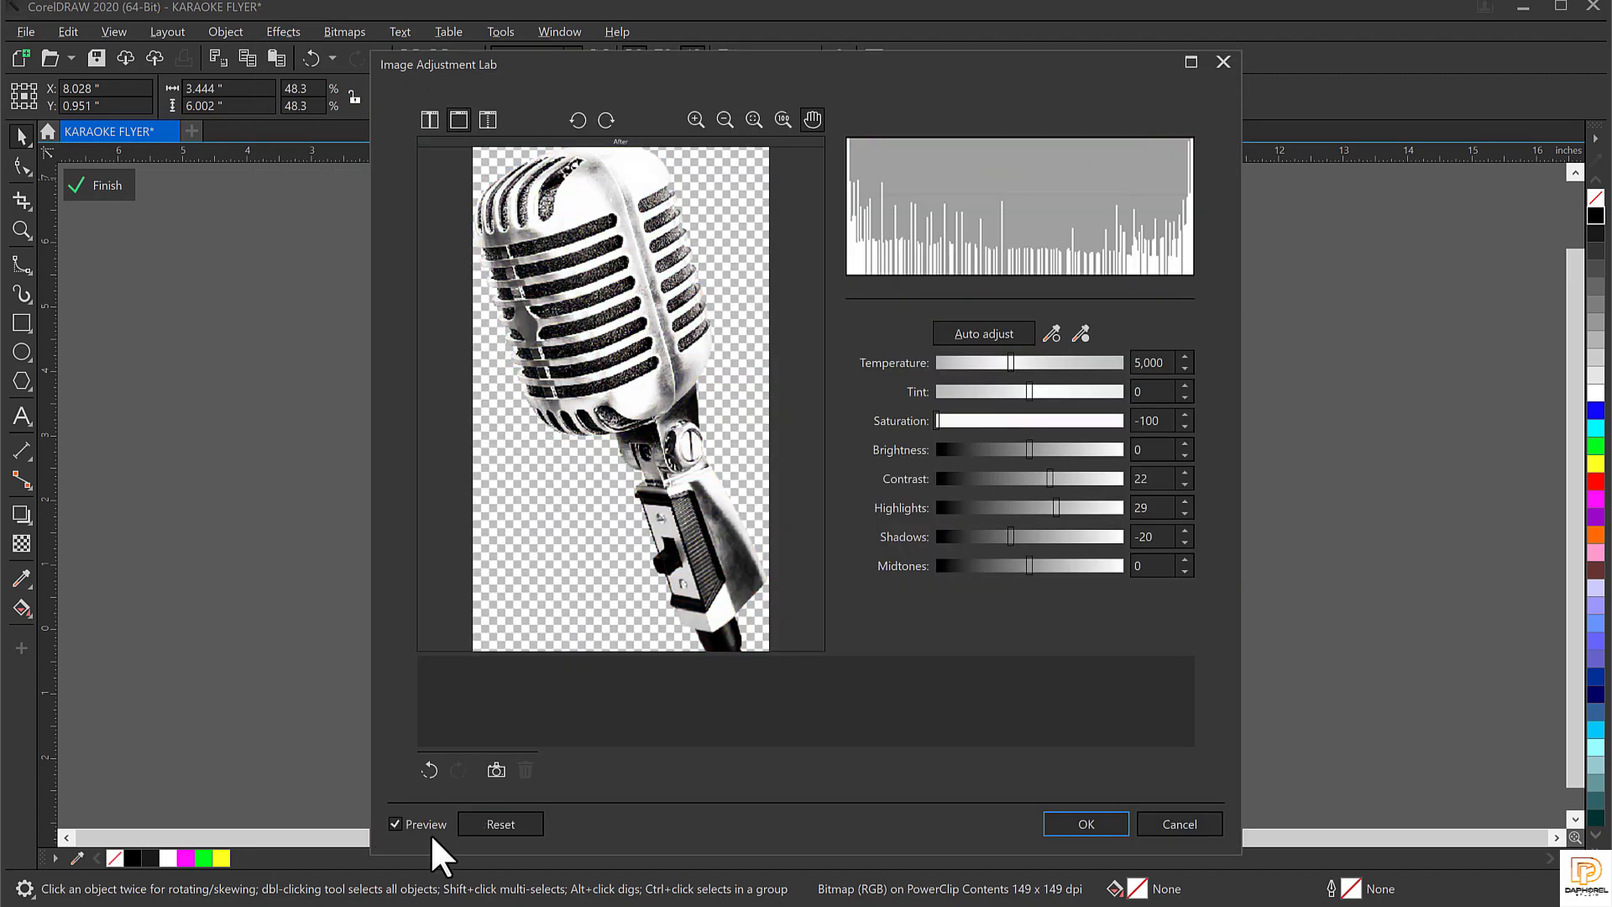
{"action": "left_click", "coordinate": [511, 825]}
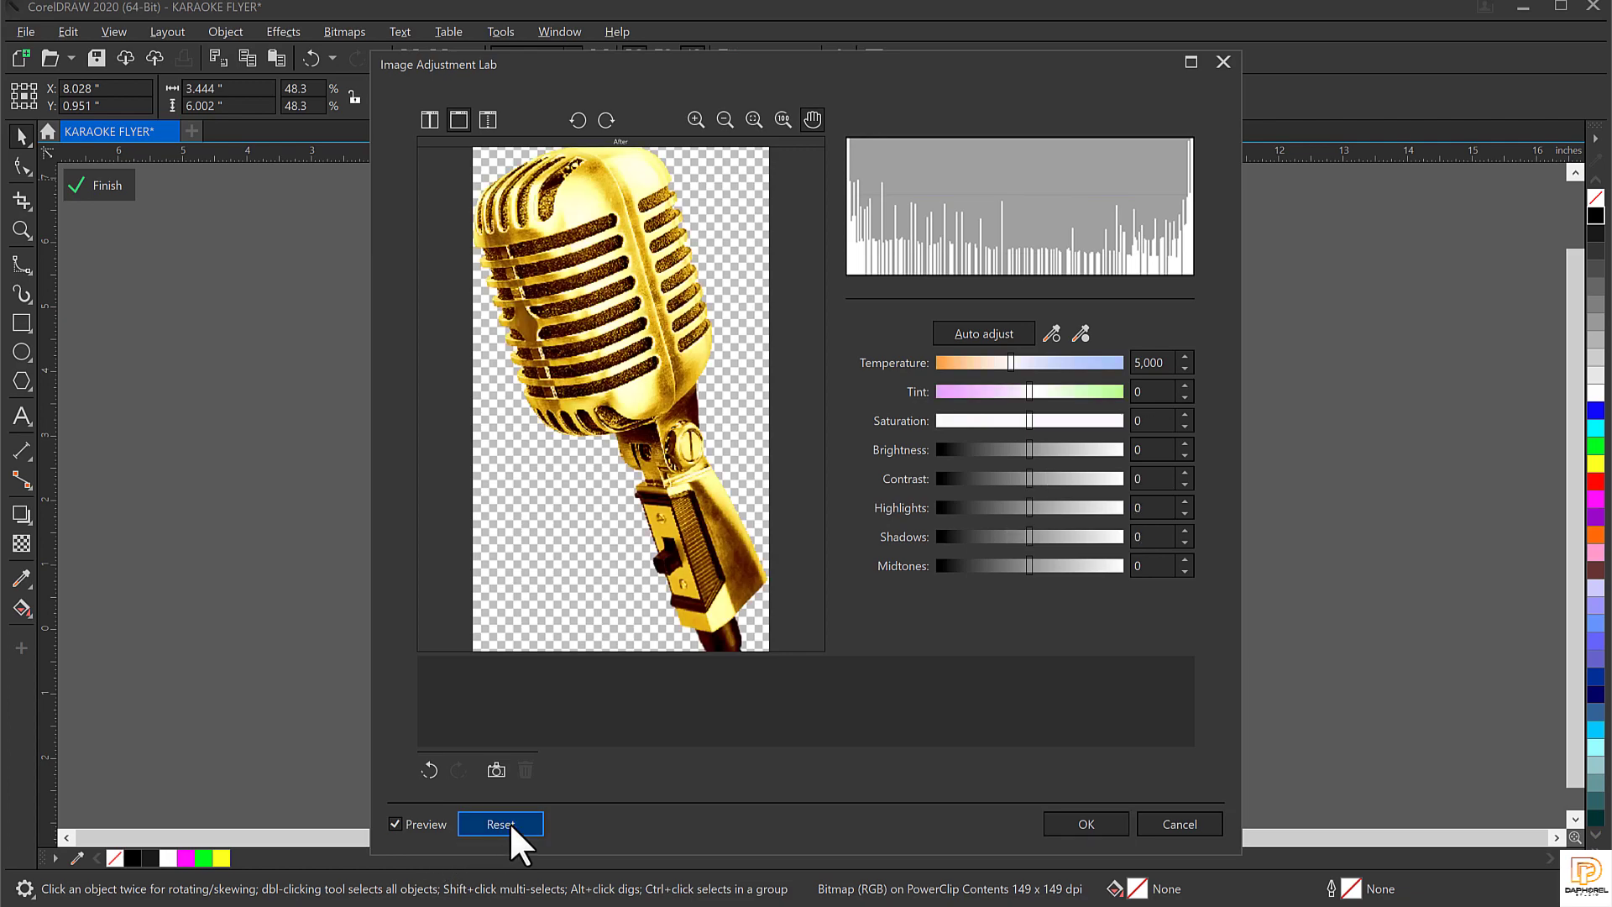
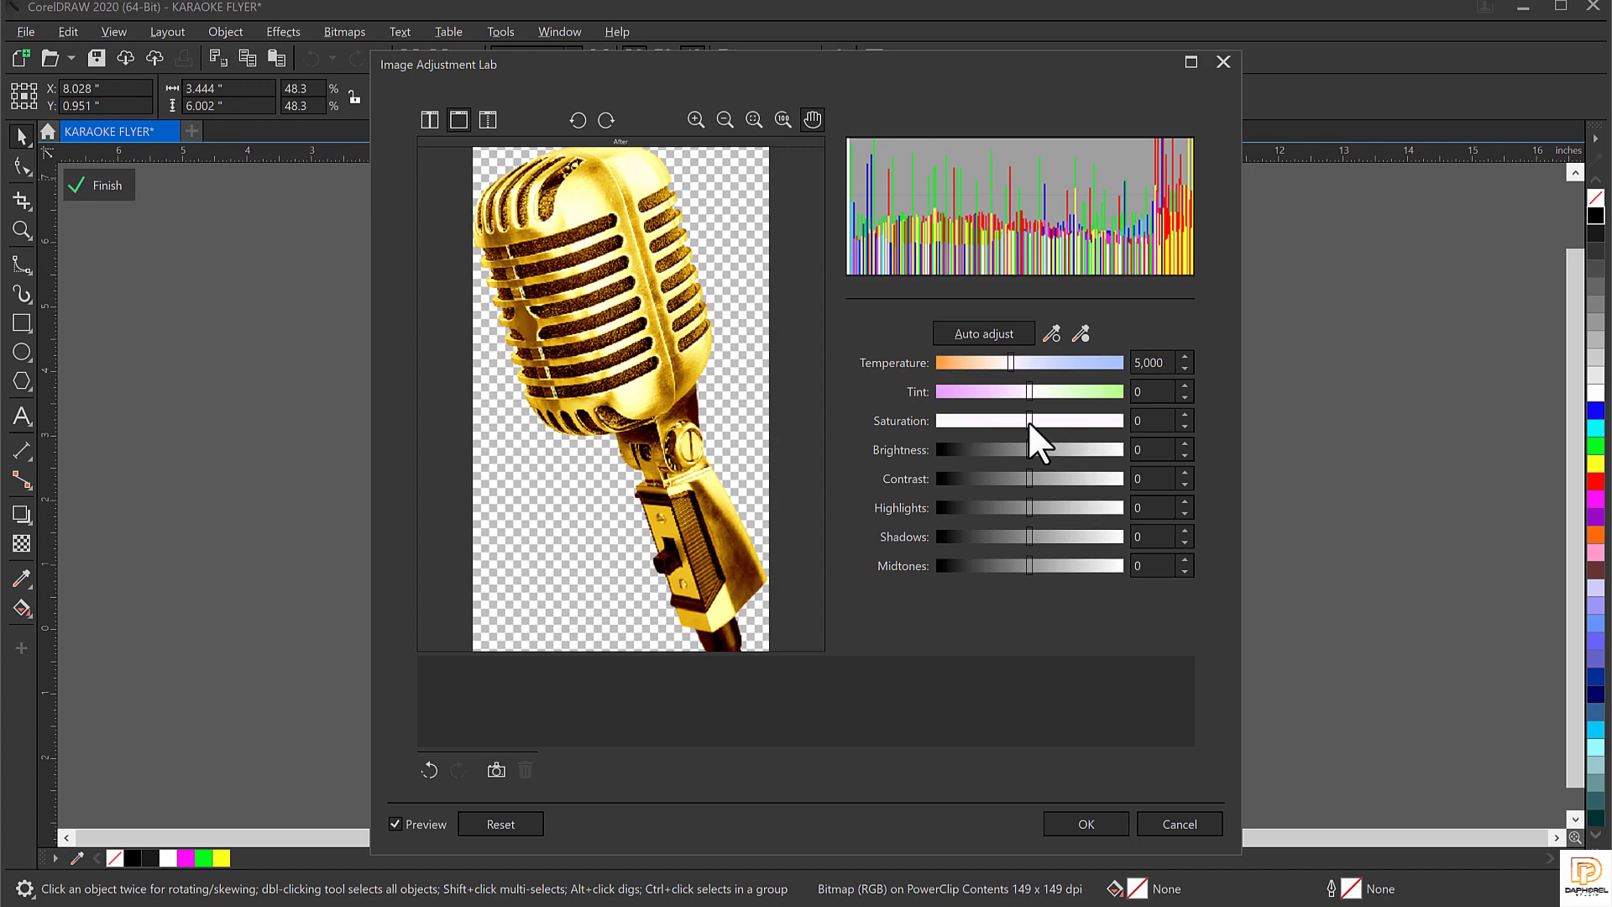
{"action": "left_click_drag", "start_coordinate": [1027, 419], "coordinate": [935, 428]}
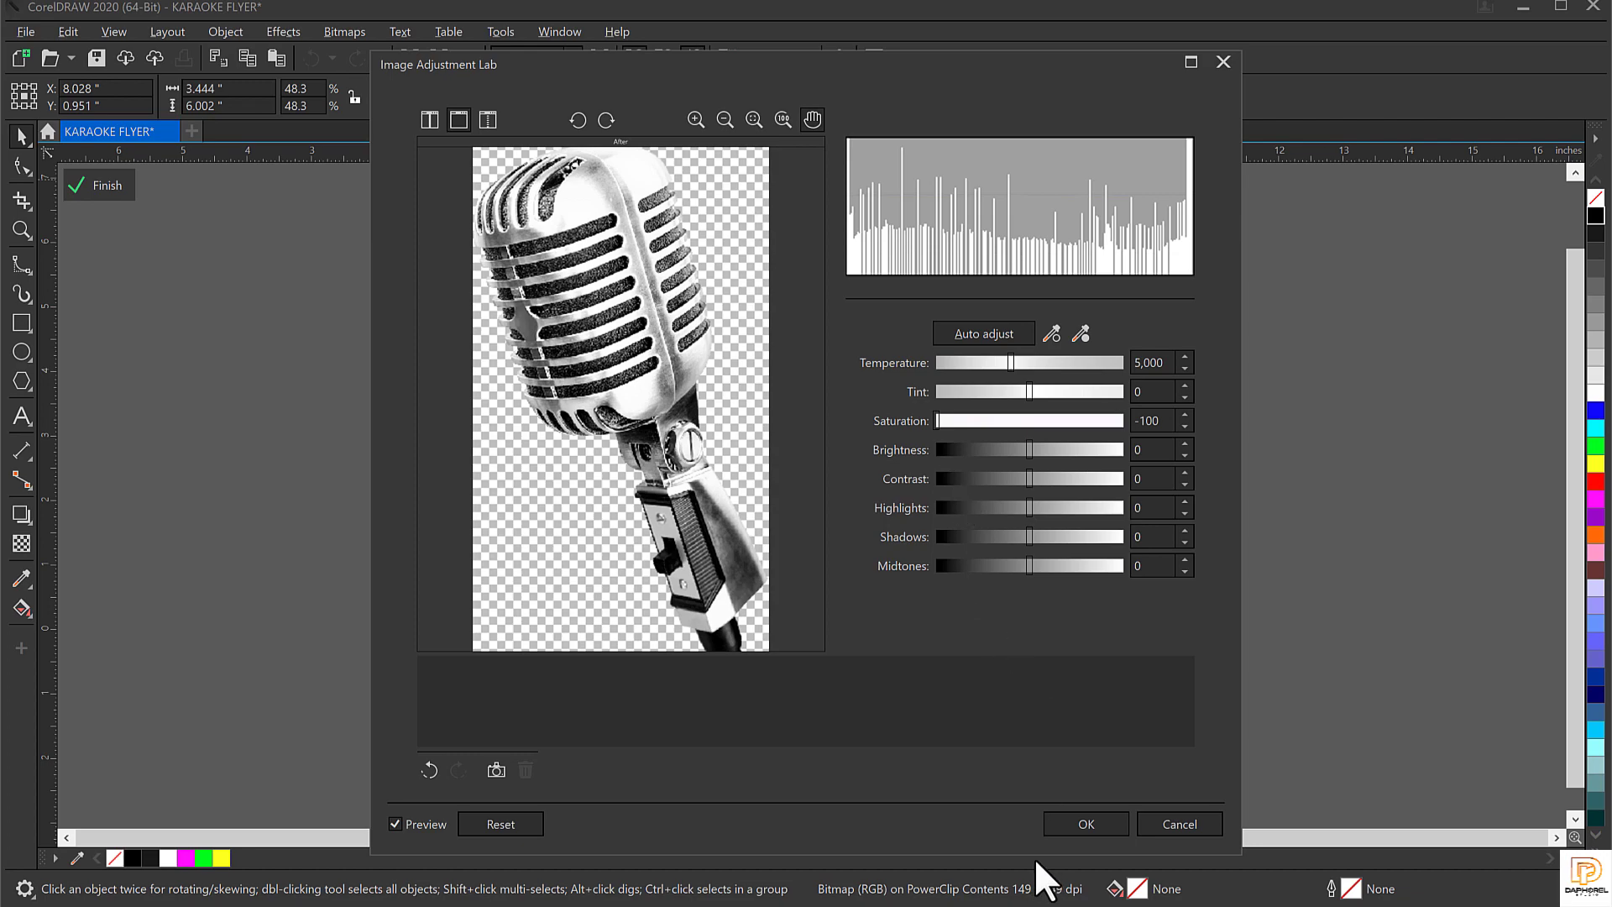
{"action": "left_click", "coordinate": [1076, 826]}
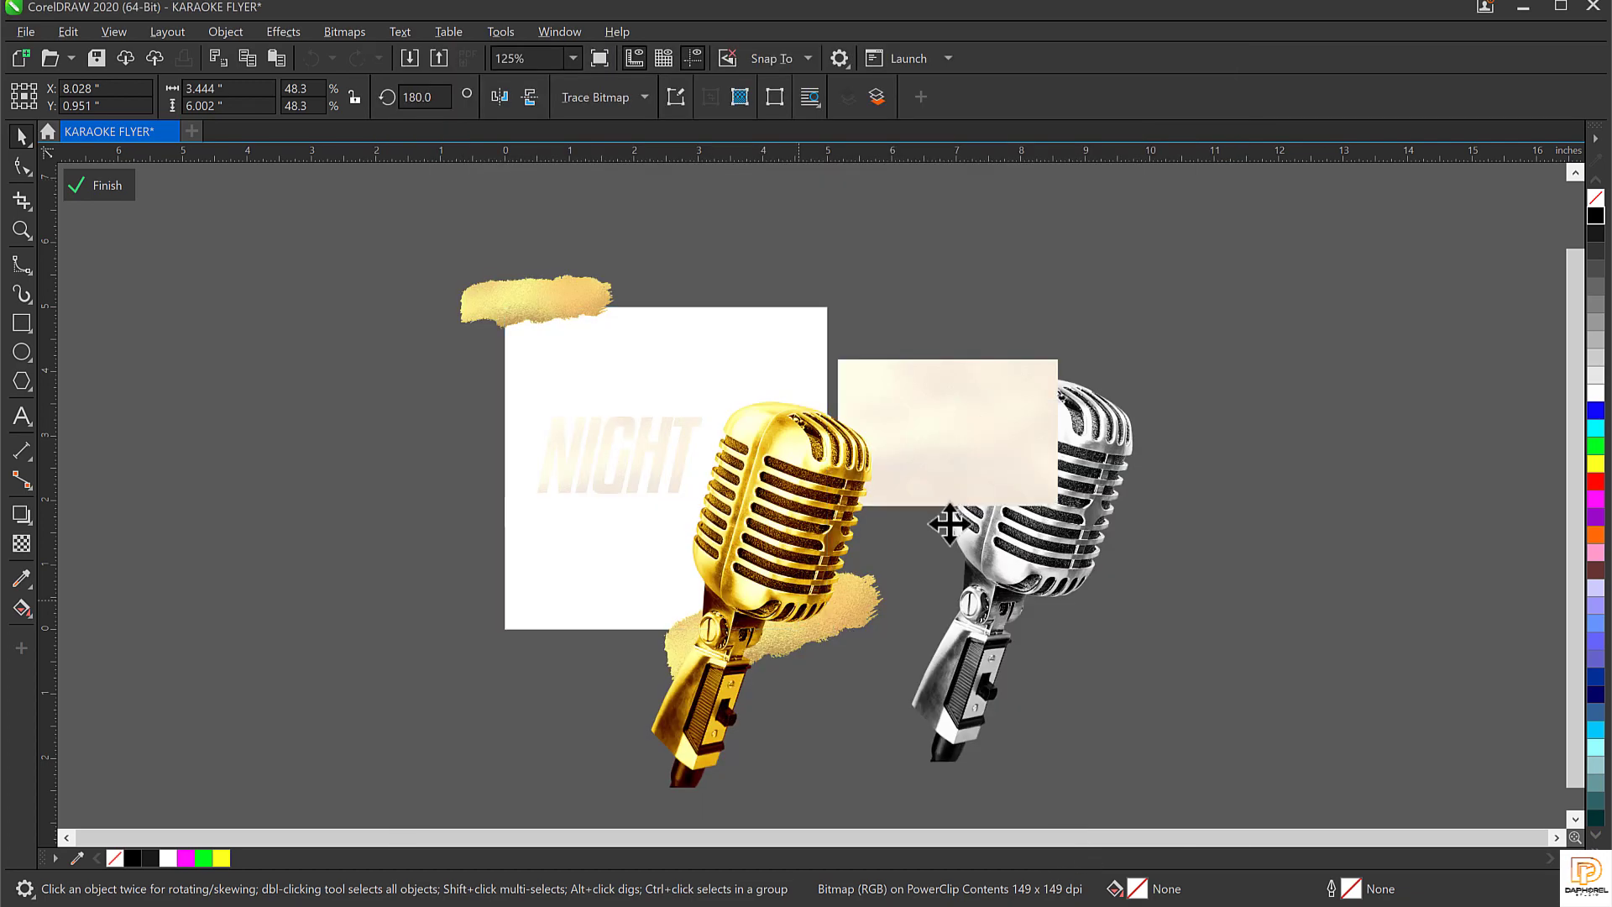
Apply a uniform transparency of 75 to the black and white microphone copy
{"action": "left_click", "coordinate": [1024, 550]}
{"action": "left_click", "coordinate": [1005, 496]}
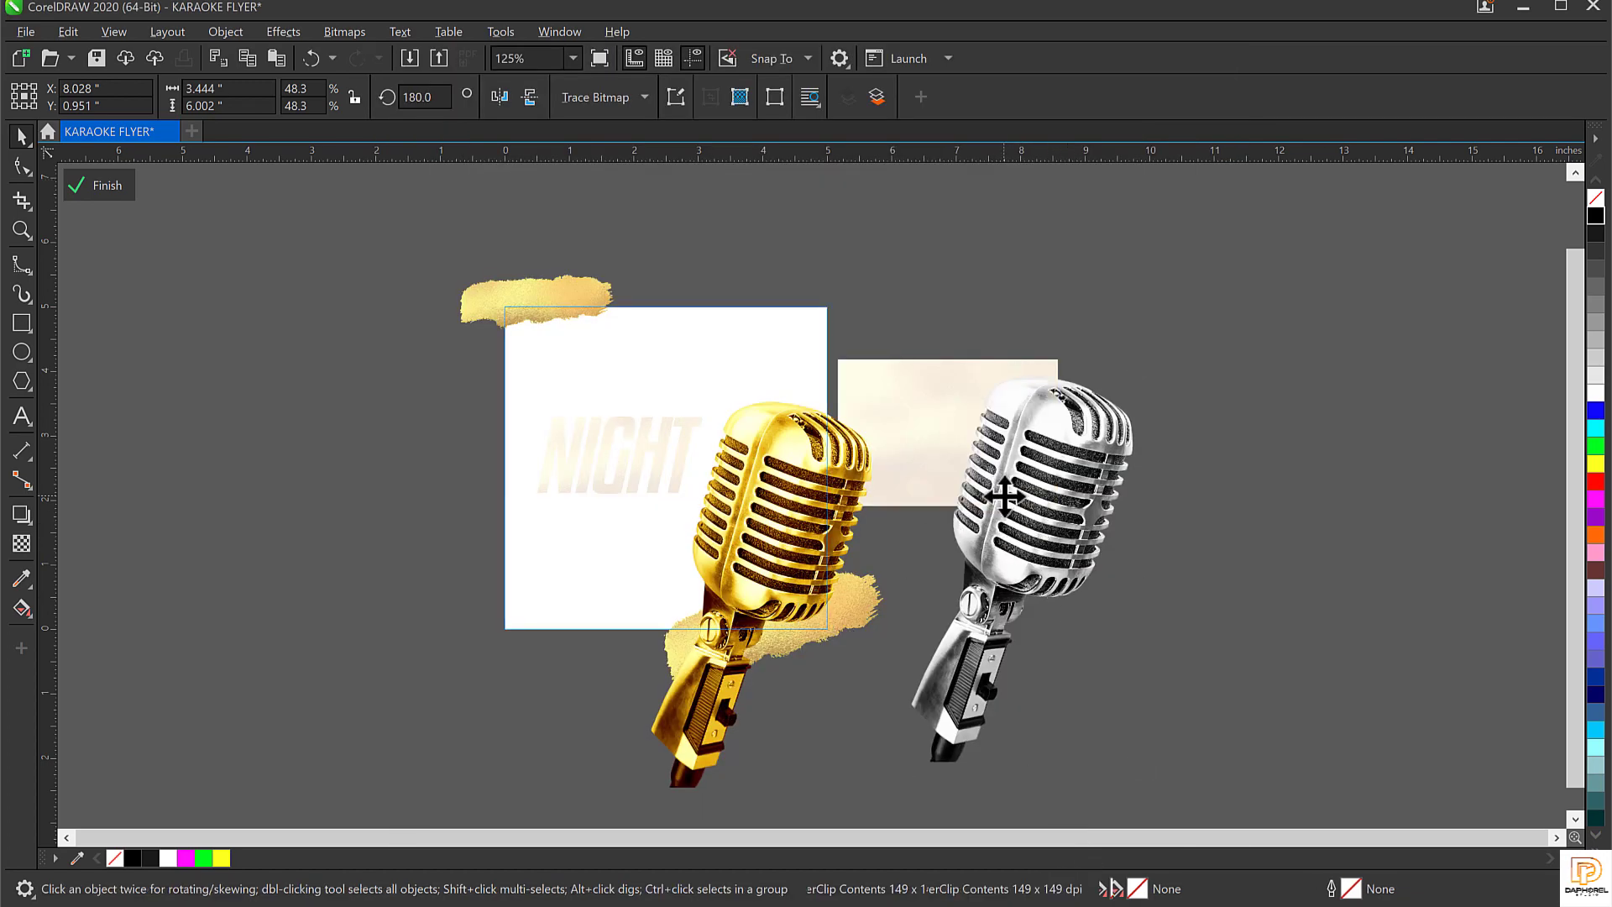
{"action": "left_click", "coordinate": [24, 542]}
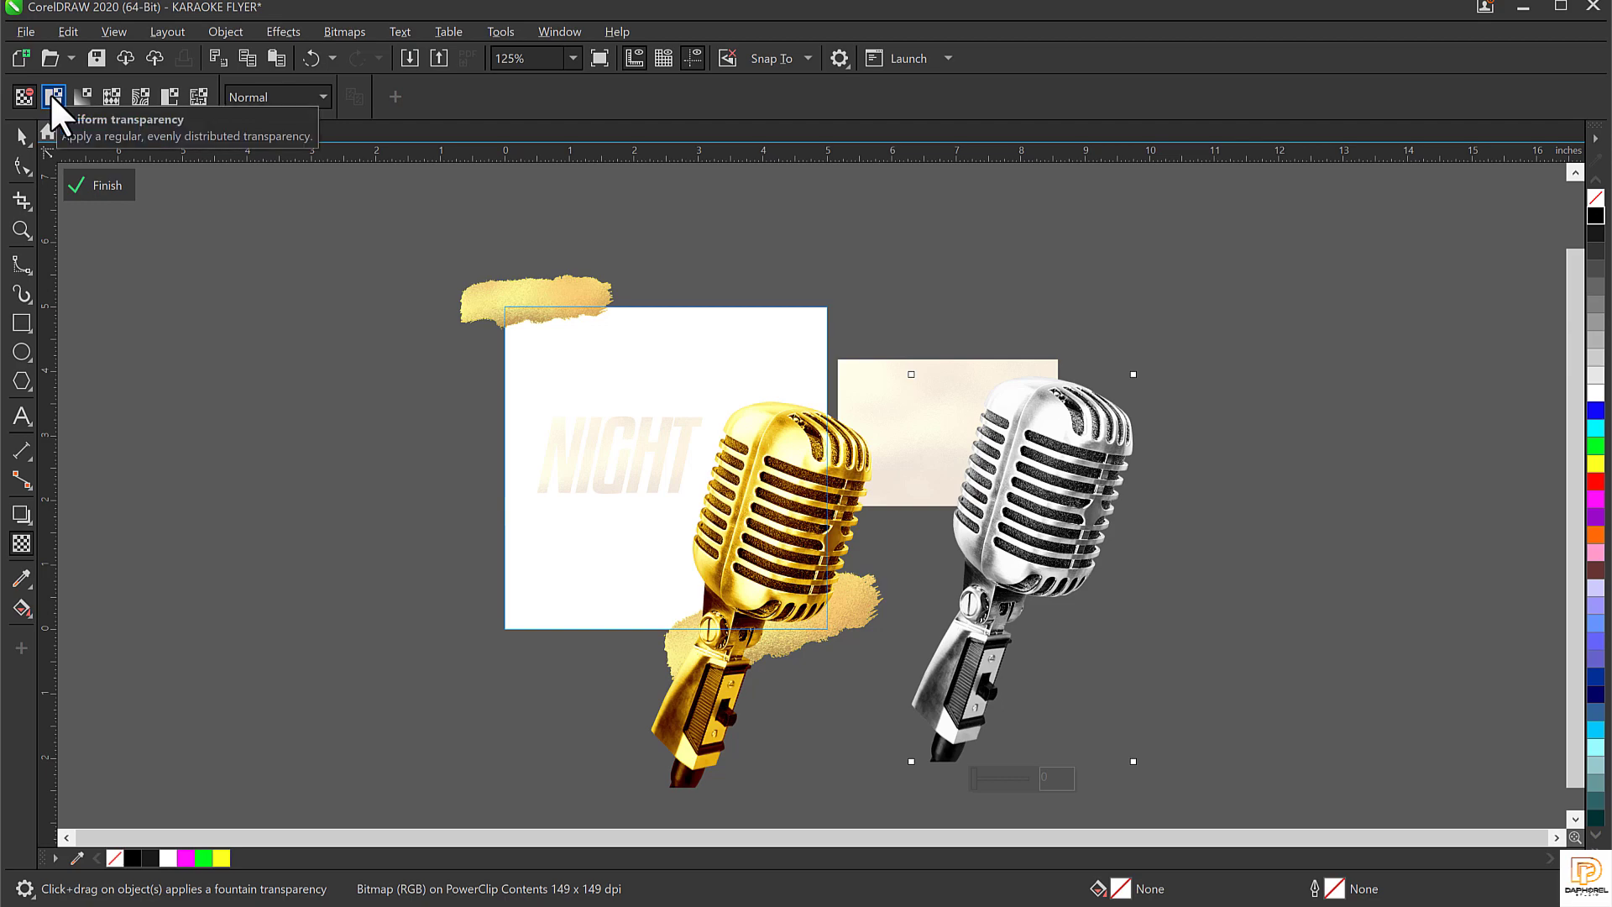
{"action": "left_click", "coordinate": [52, 96]}
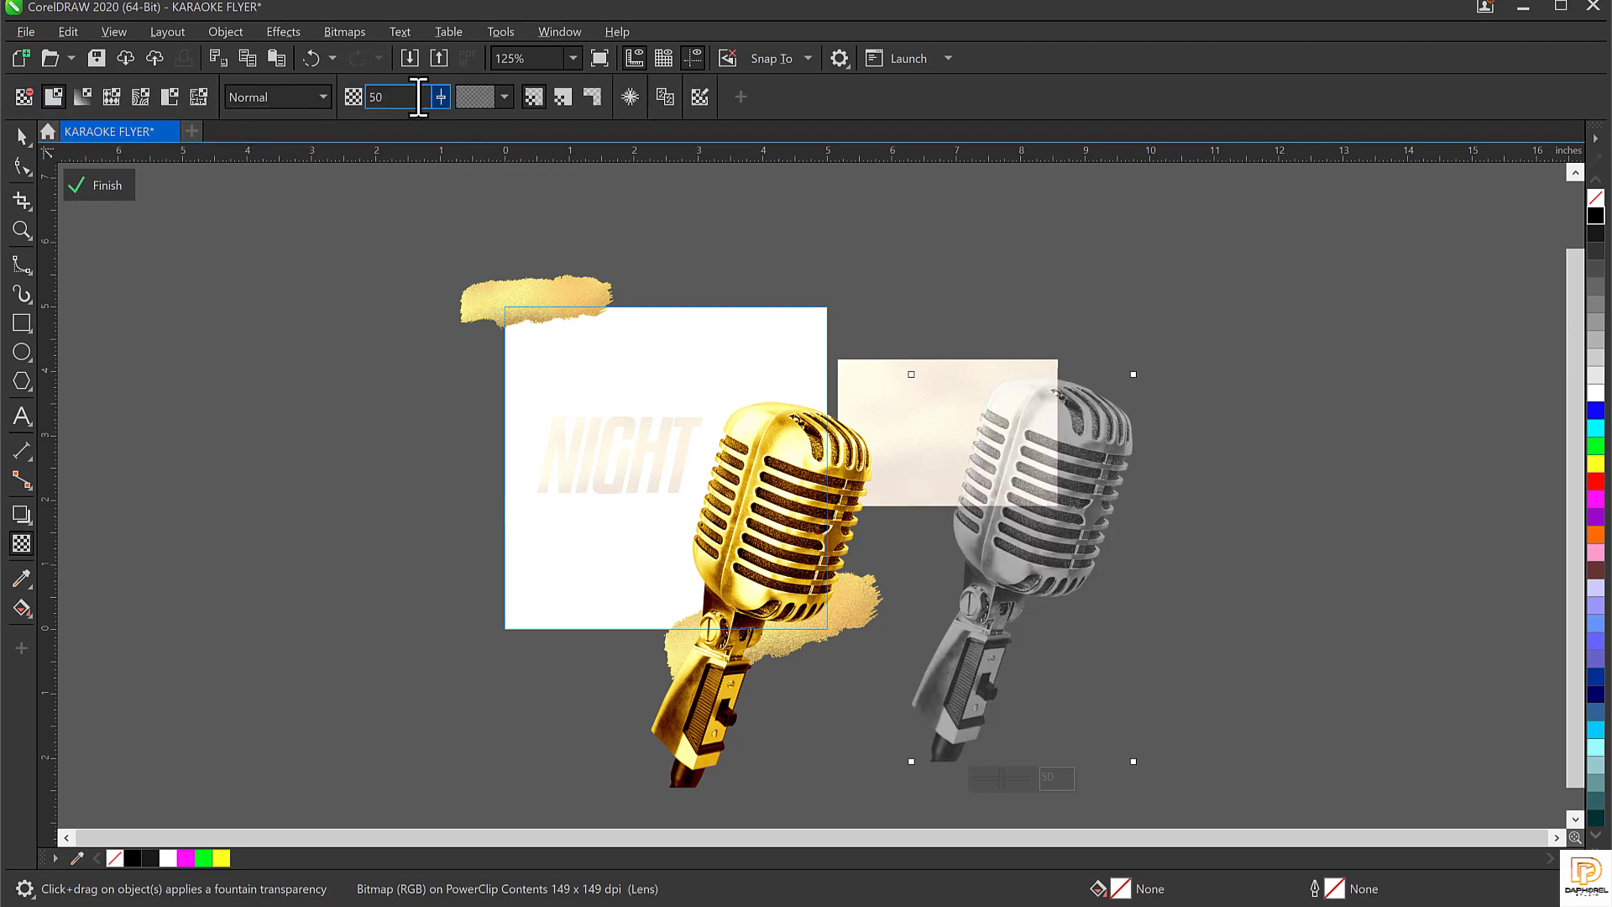
{"action": "double_click", "coordinate": [373, 97]}
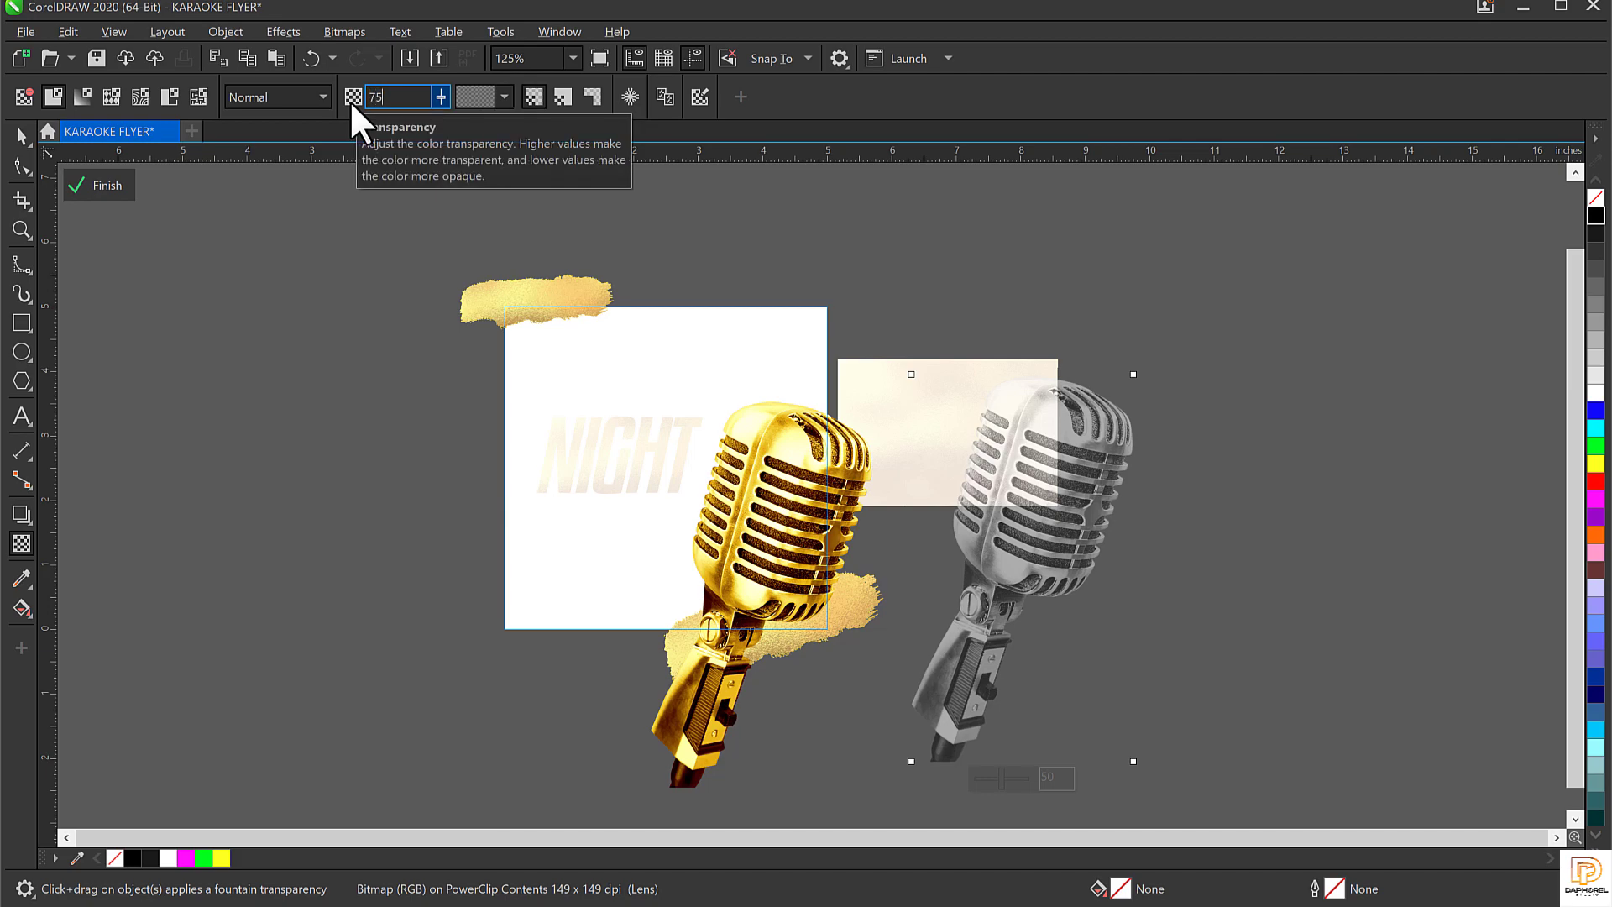
{"action": "type", "text": "75"}
{"action": "key", "text": "Return"}
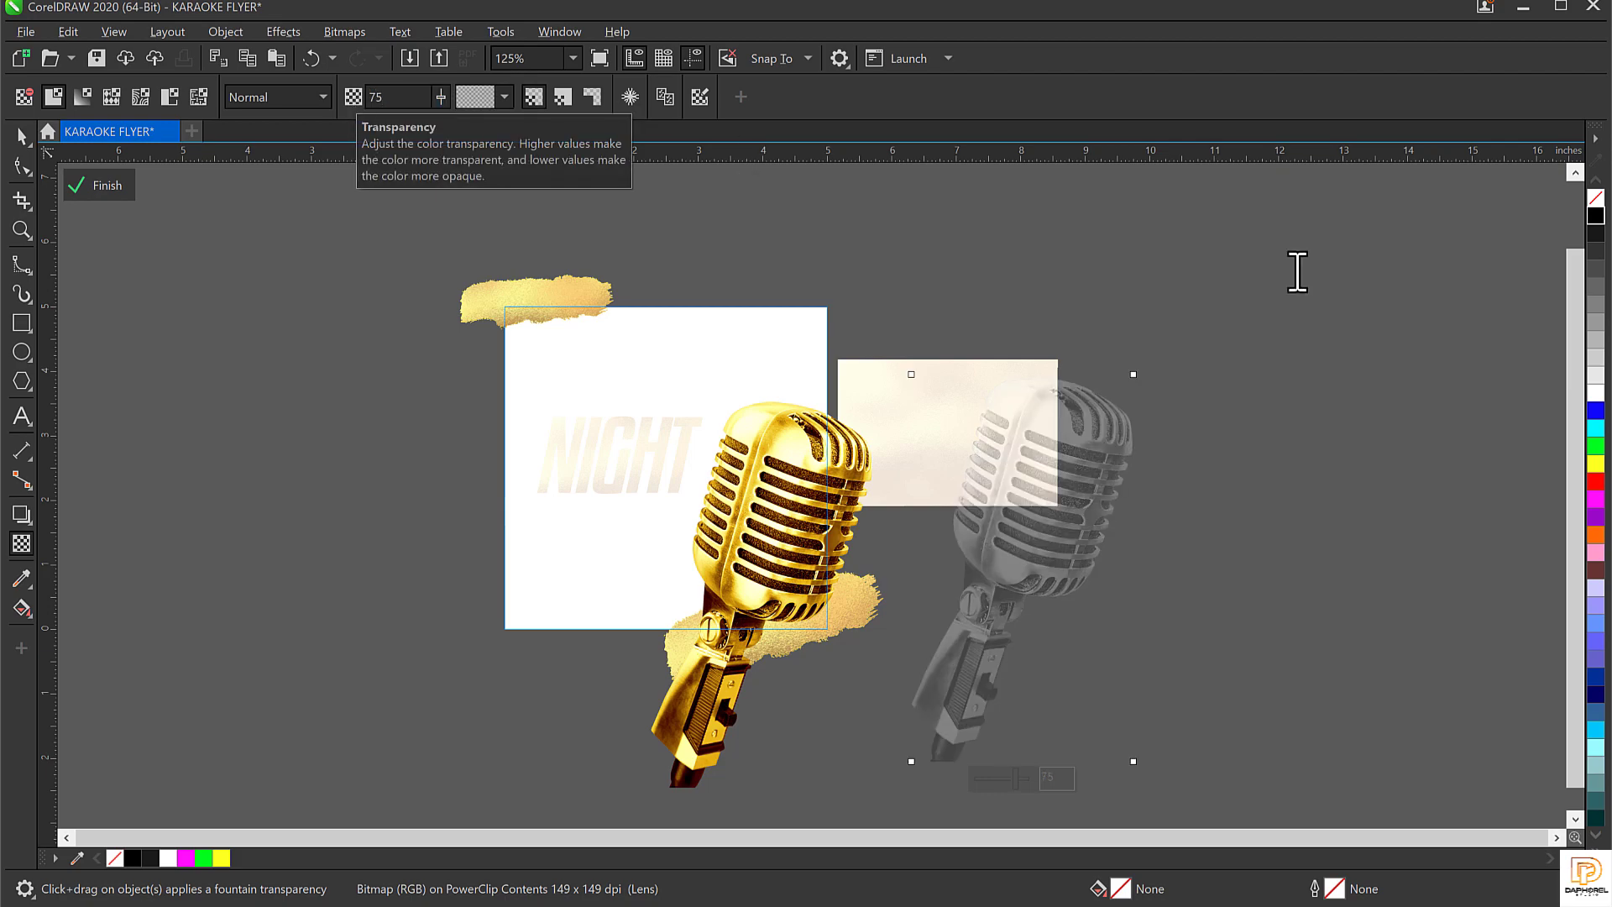
{"action": "left_click", "coordinate": [22, 135]}
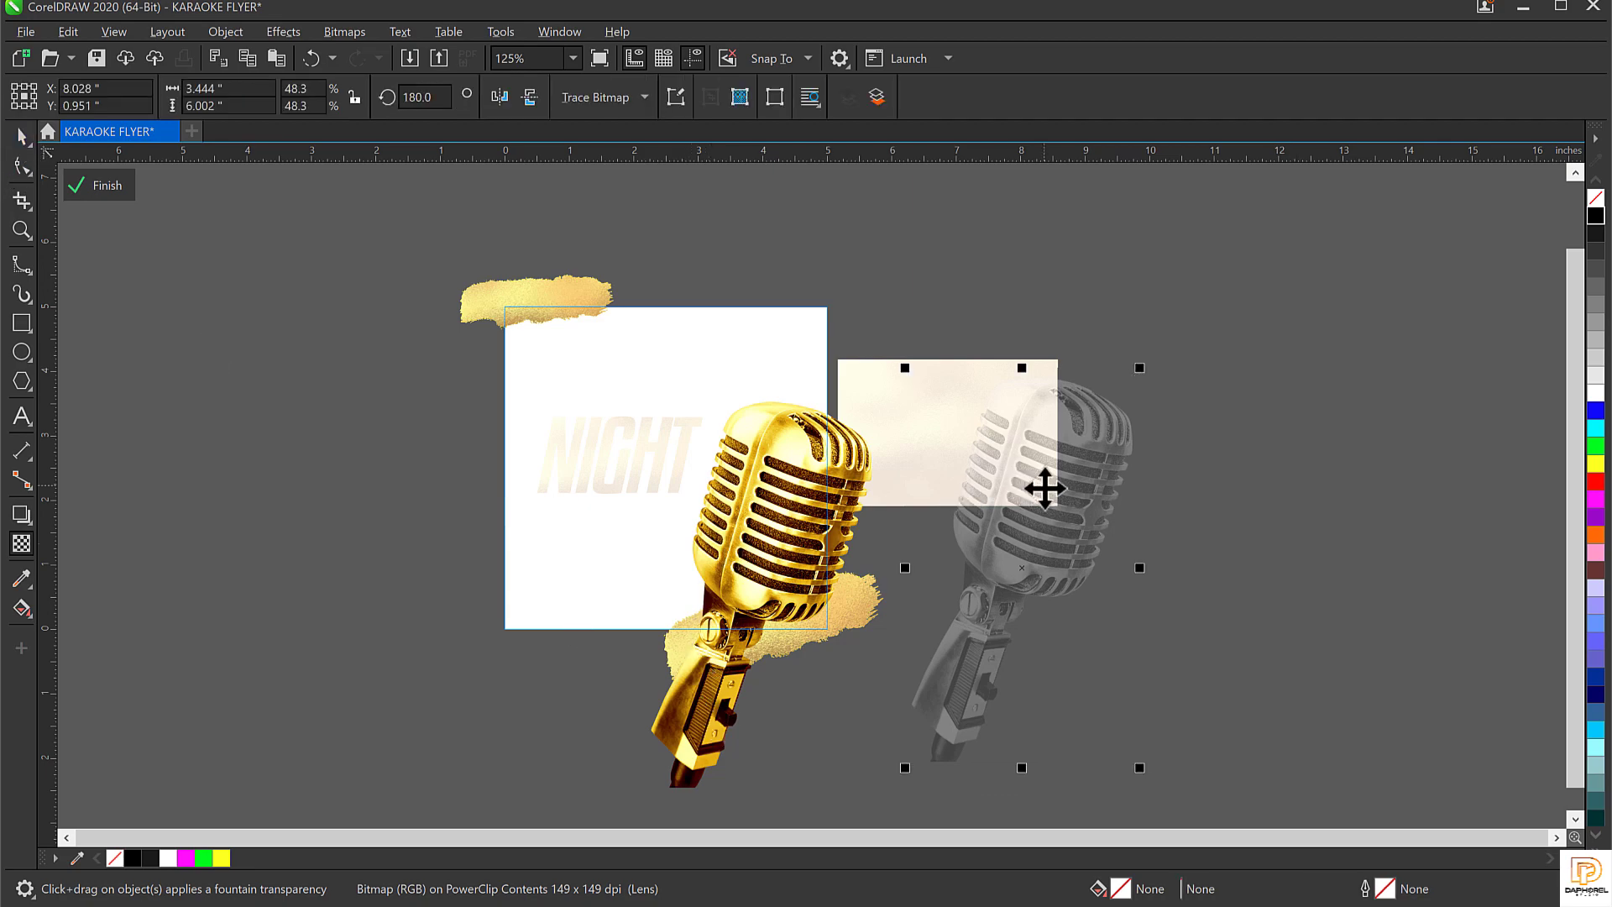
Send the faded microphone copy to the back, enlarge it to about 52.4%, and place it above and behind the gold microphone
{"action": "left_click_drag", "start_coordinate": [1029, 494], "coordinate": [854, 546]}
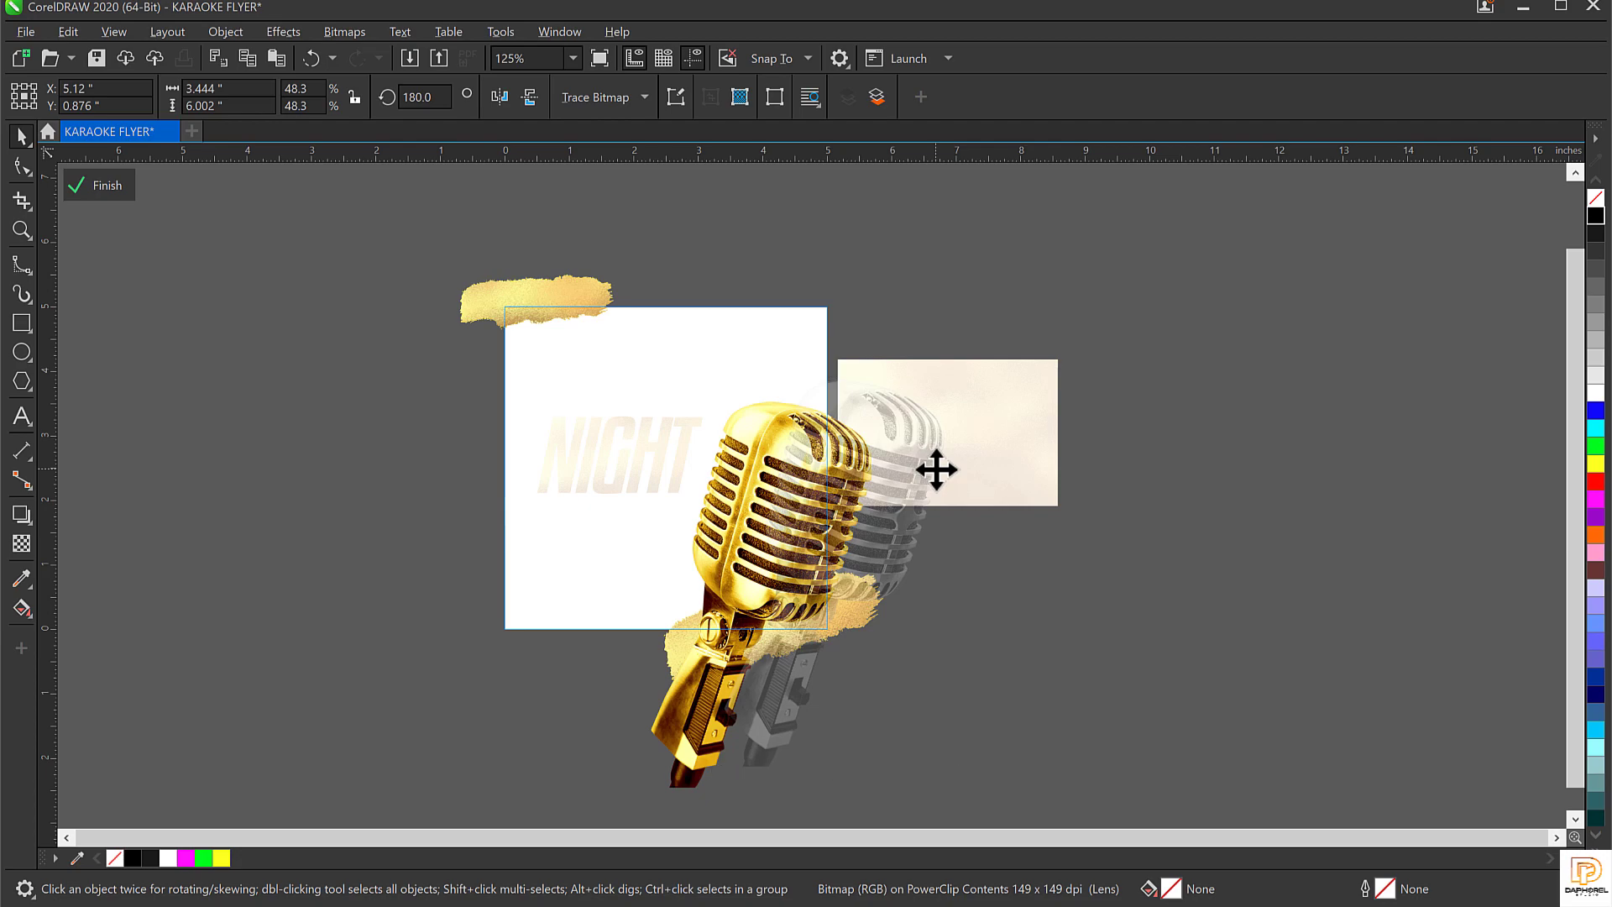
{"action": "key", "text": "shift+Page_Down"}
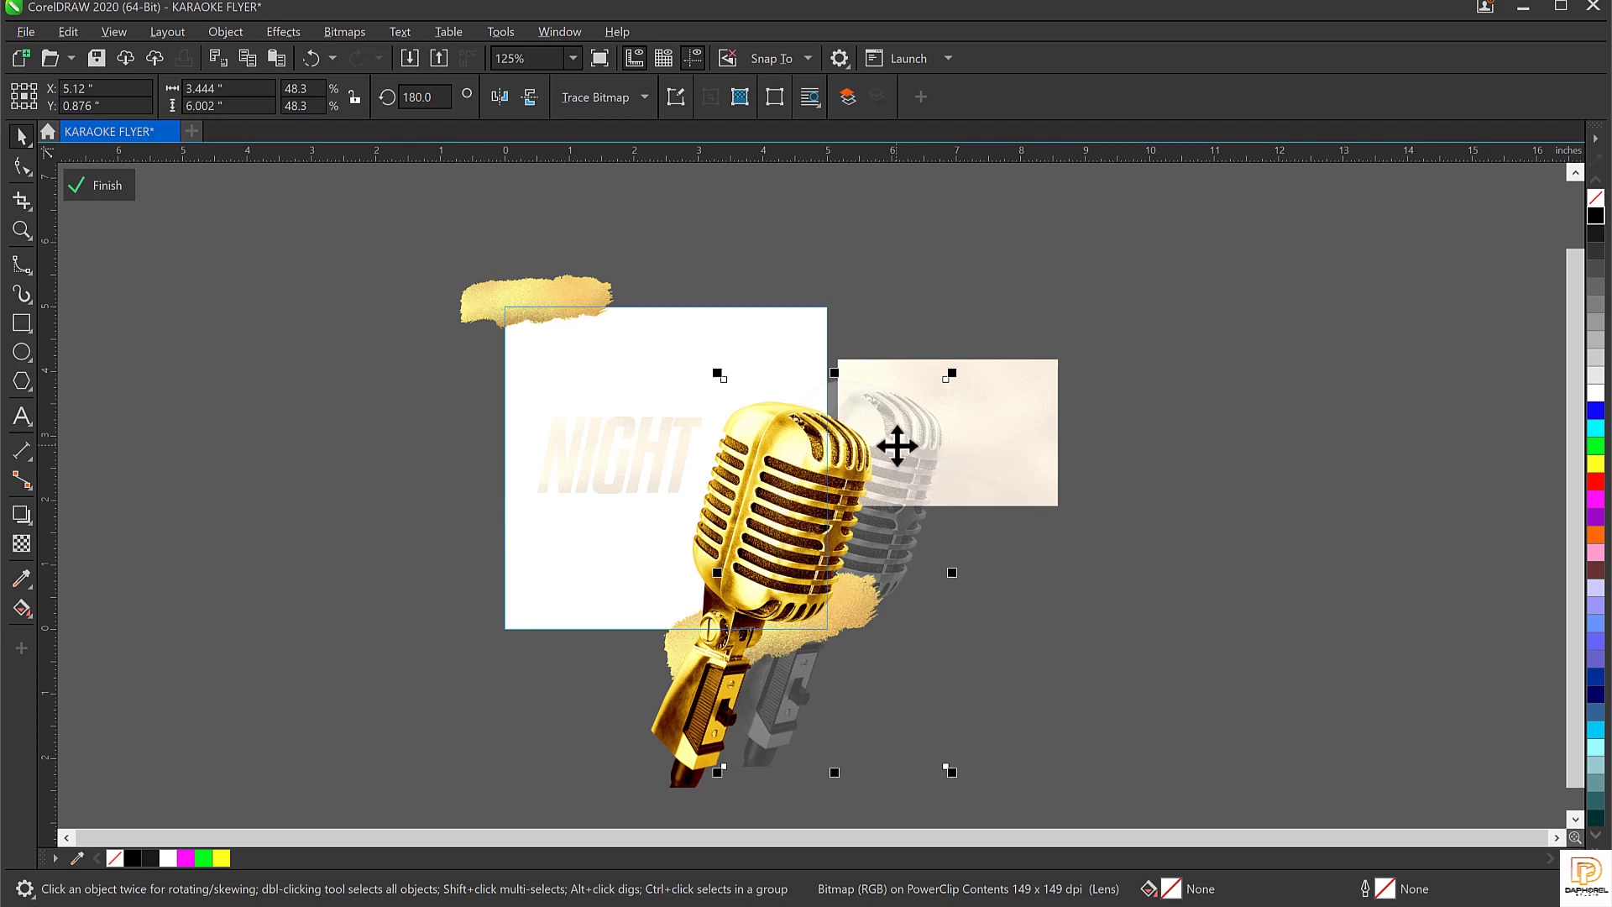
{"action": "left_click_drag", "start_coordinate": [897, 445], "coordinate": [918, 295]}
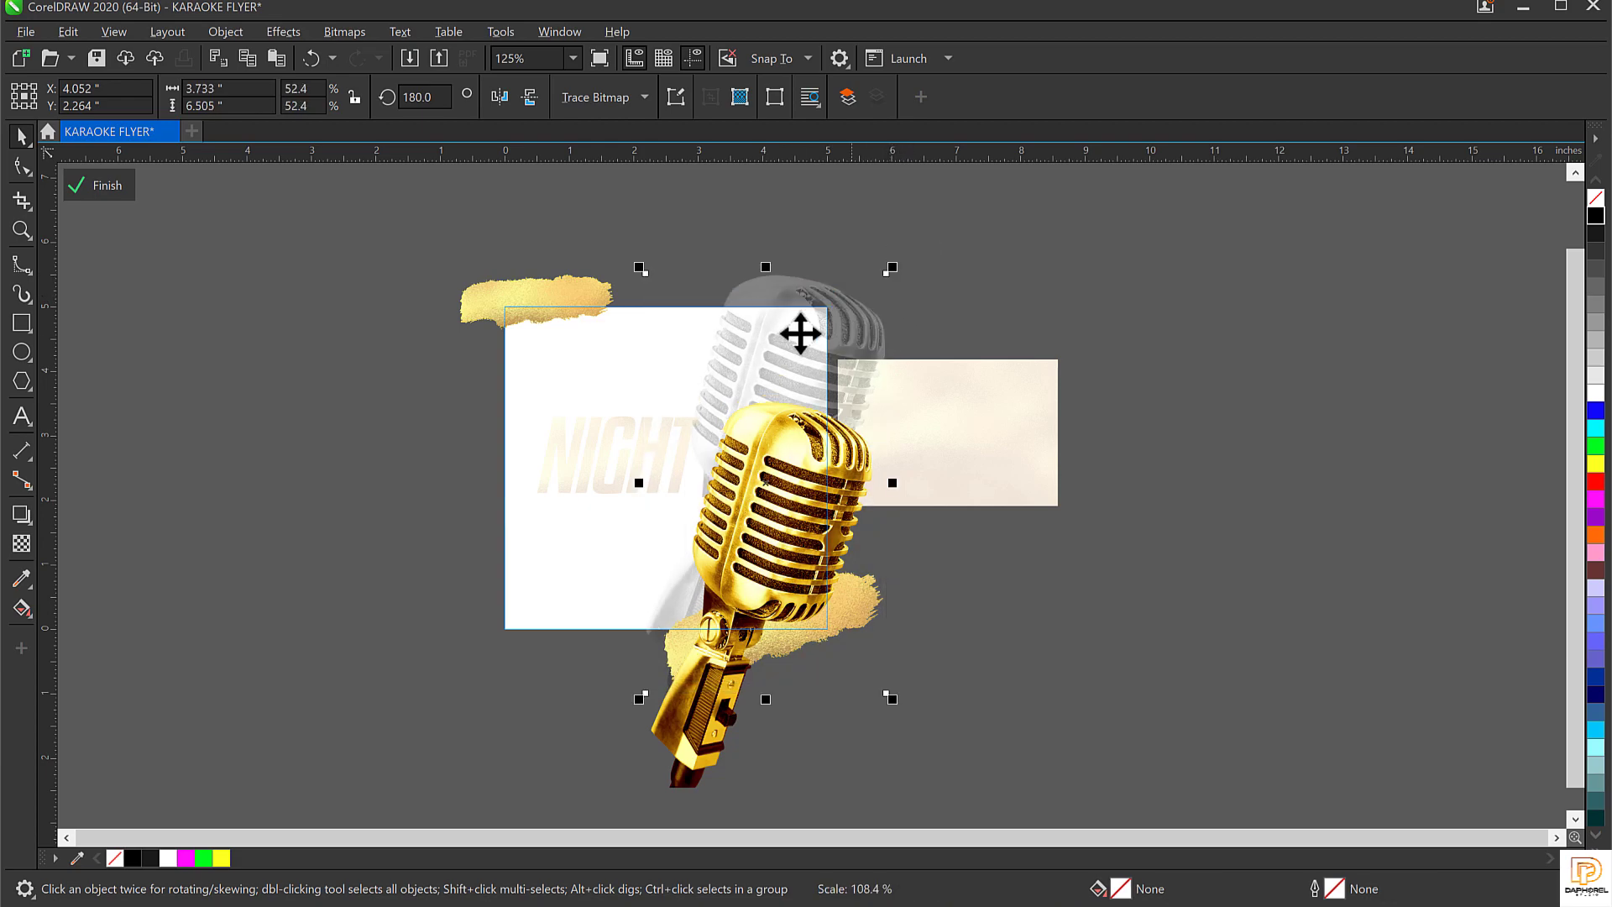
{"action": "left_click_drag", "start_coordinate": [813, 331], "coordinate": [820, 345]}
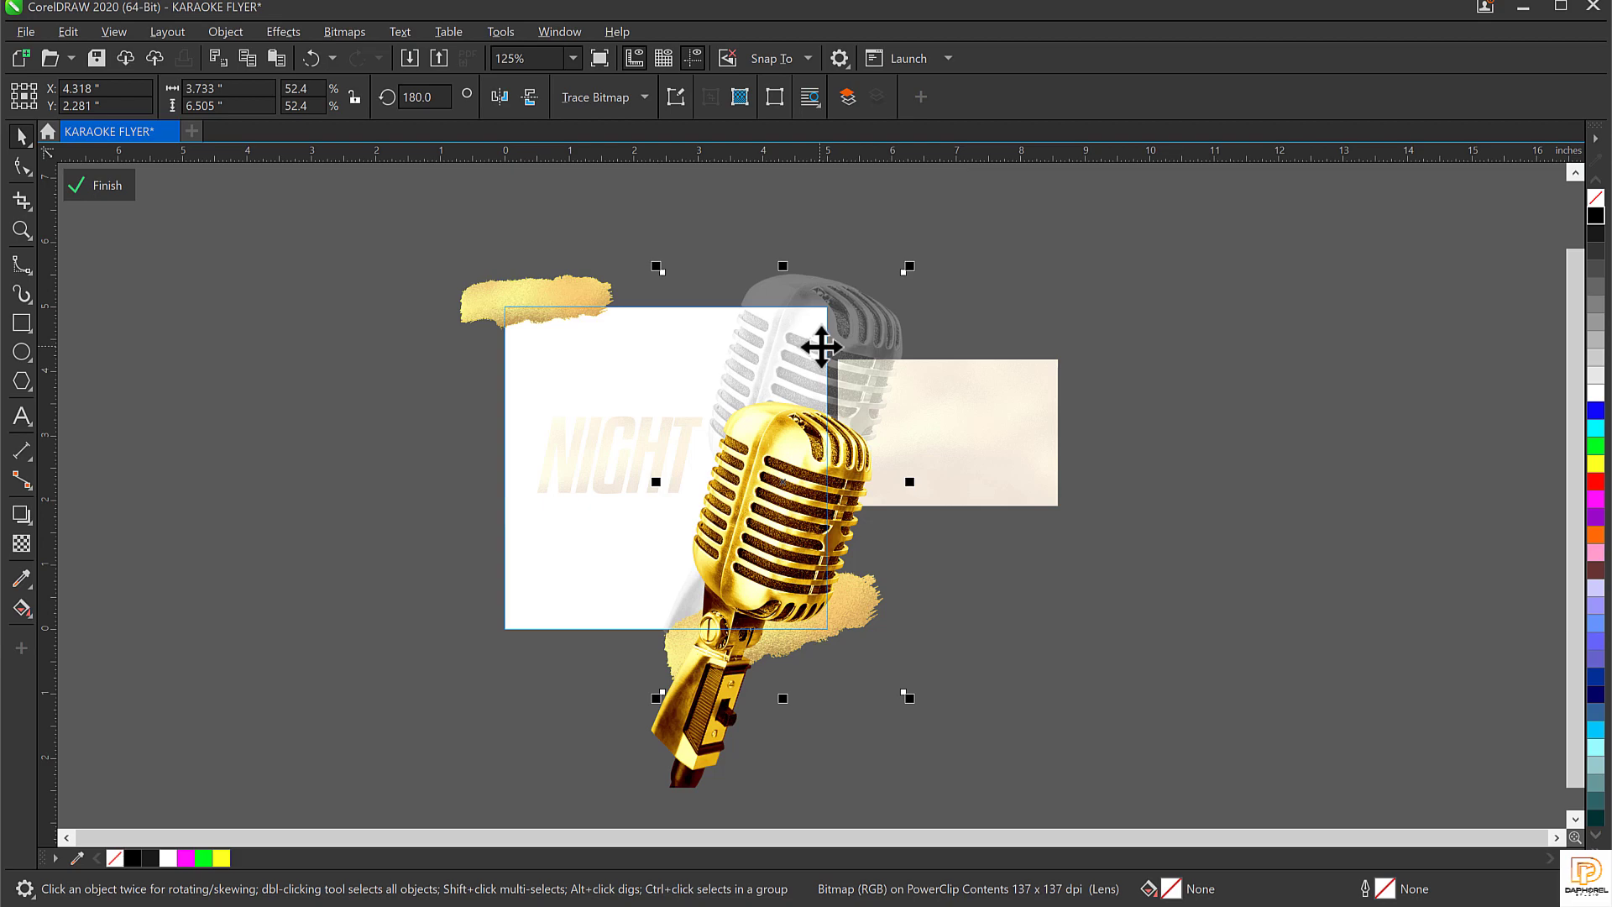
{"action": "left_click_drag", "start_coordinate": [873, 303], "coordinate": [845, 316]}
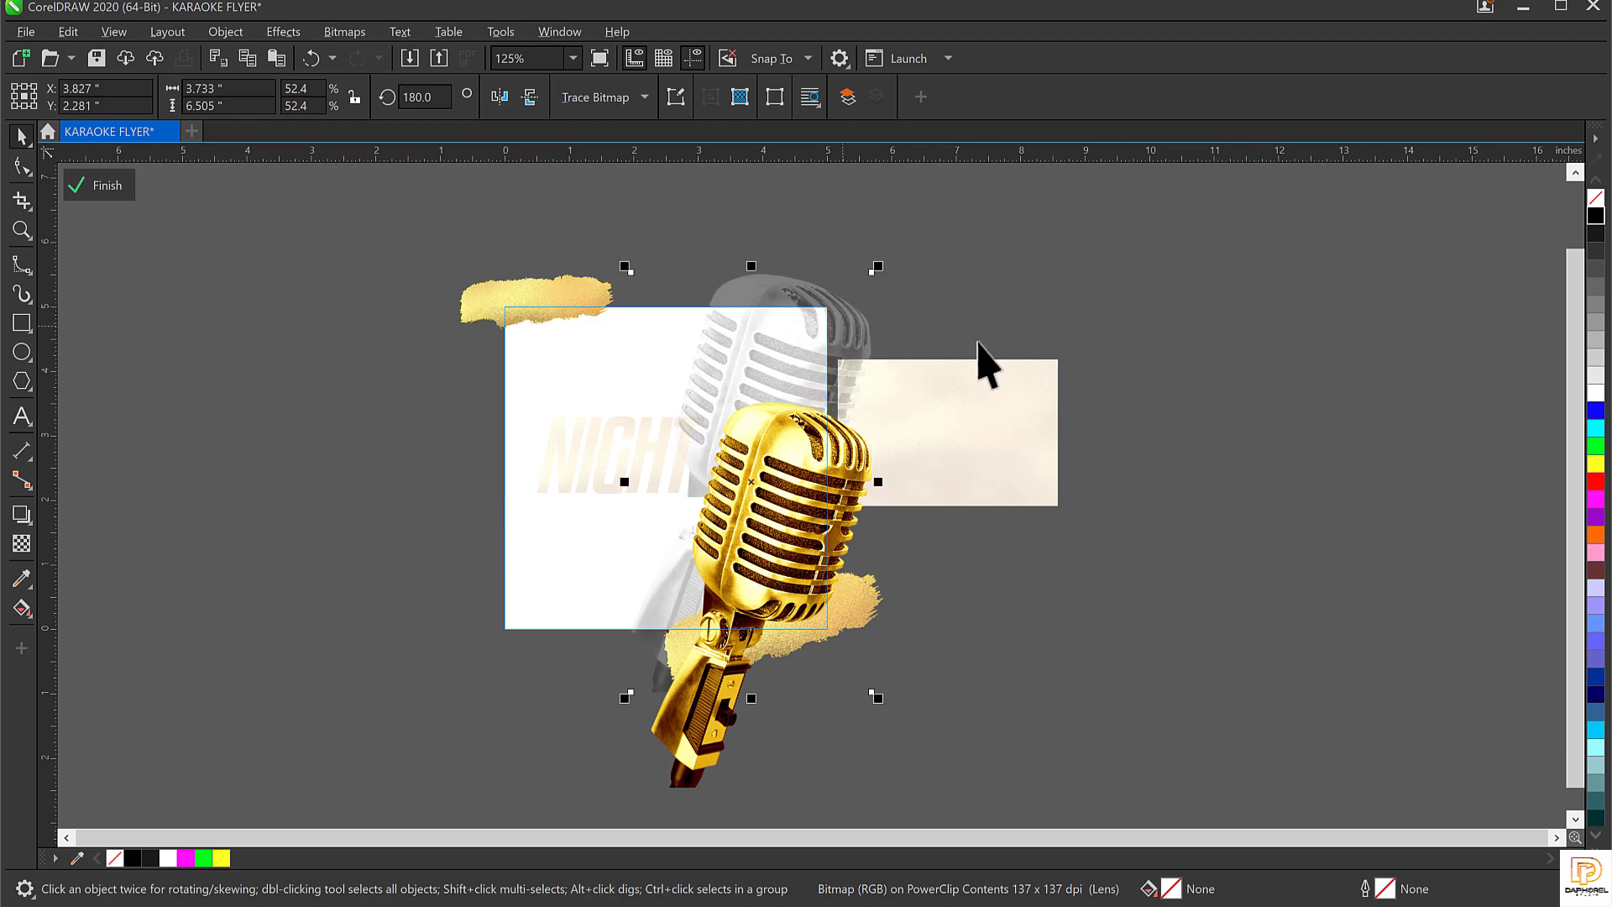
{"action": "left_click", "coordinate": [1144, 299]}
{"action": "left_click", "coordinate": [803, 363]}
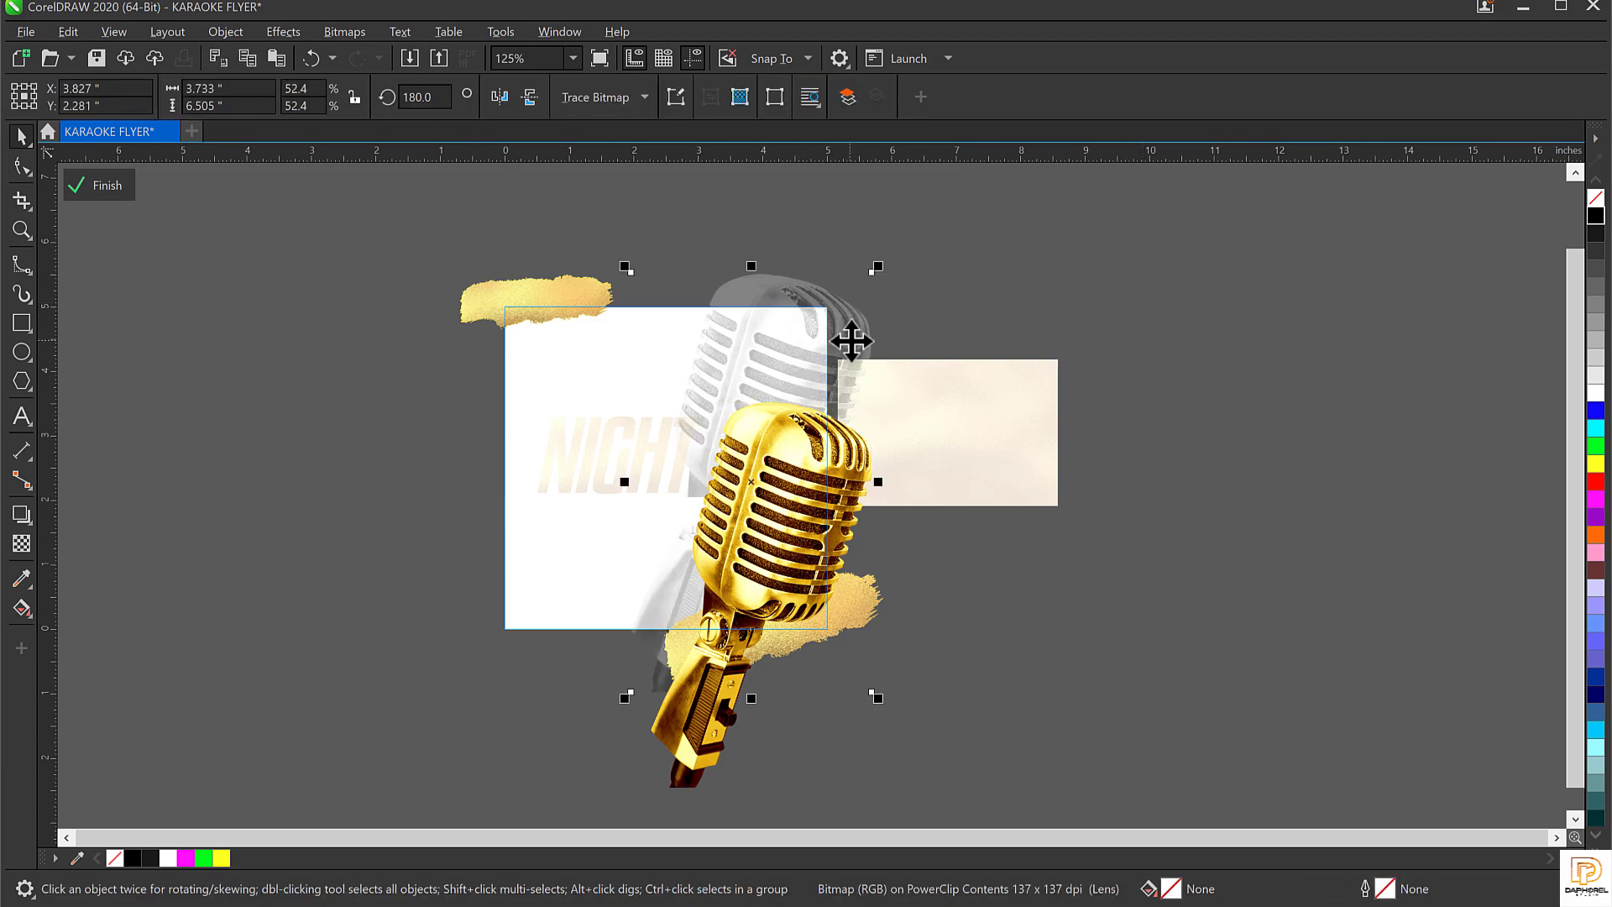
Finish editing the background's PowerClip contents and check the faded microphone copy on the flyer
{"action": "left_click", "coordinate": [88, 188]}
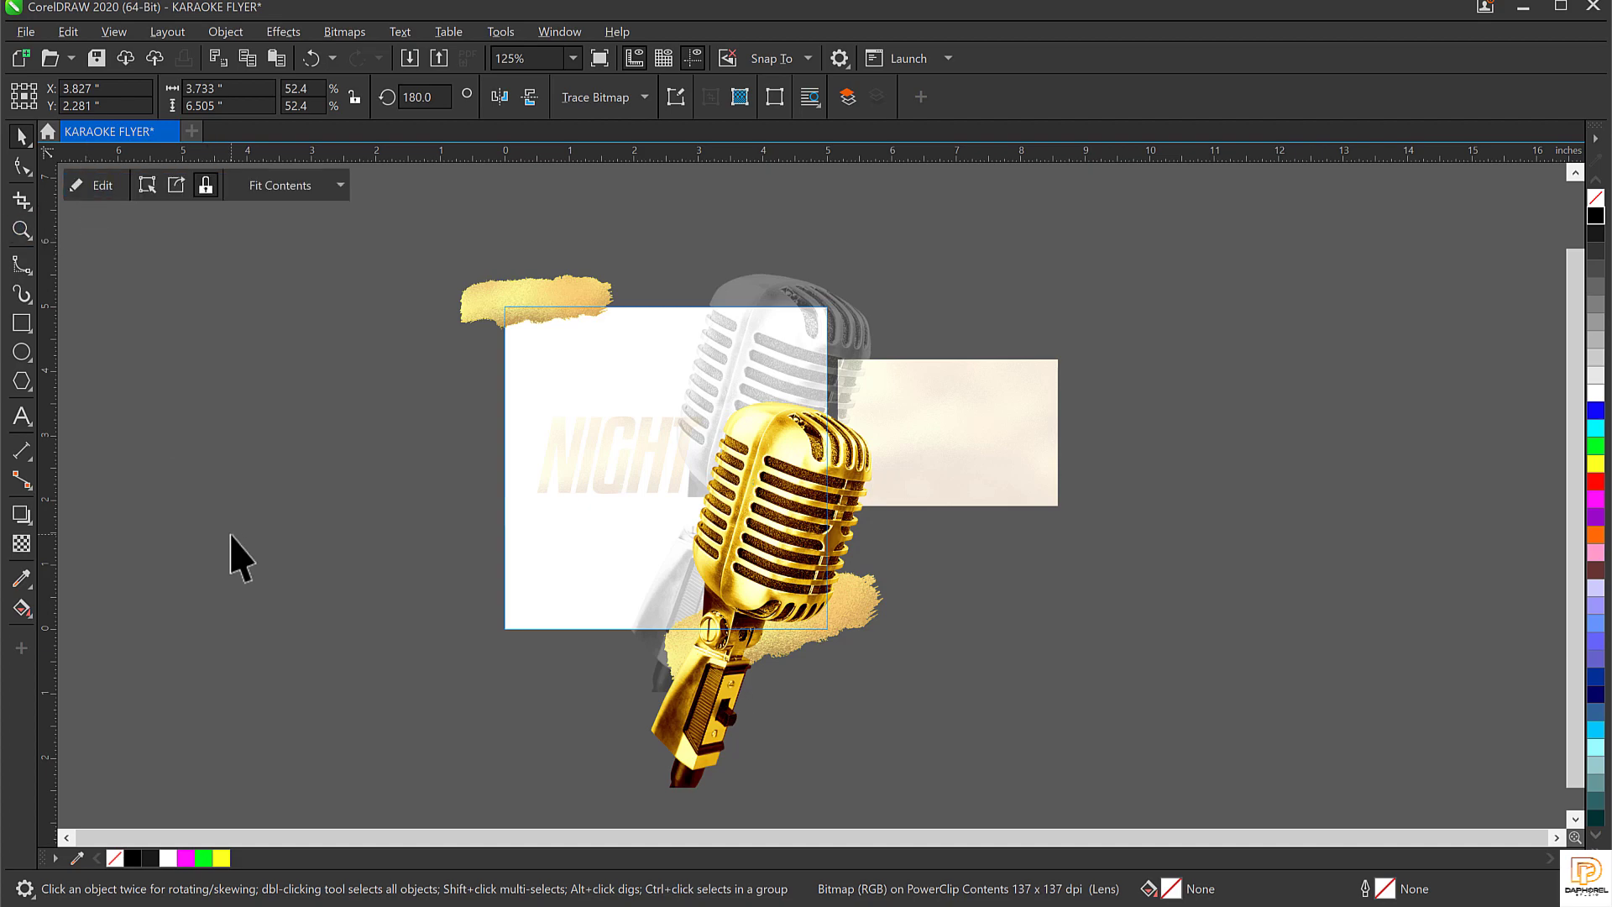
{"action": "left_click", "coordinate": [220, 464]}
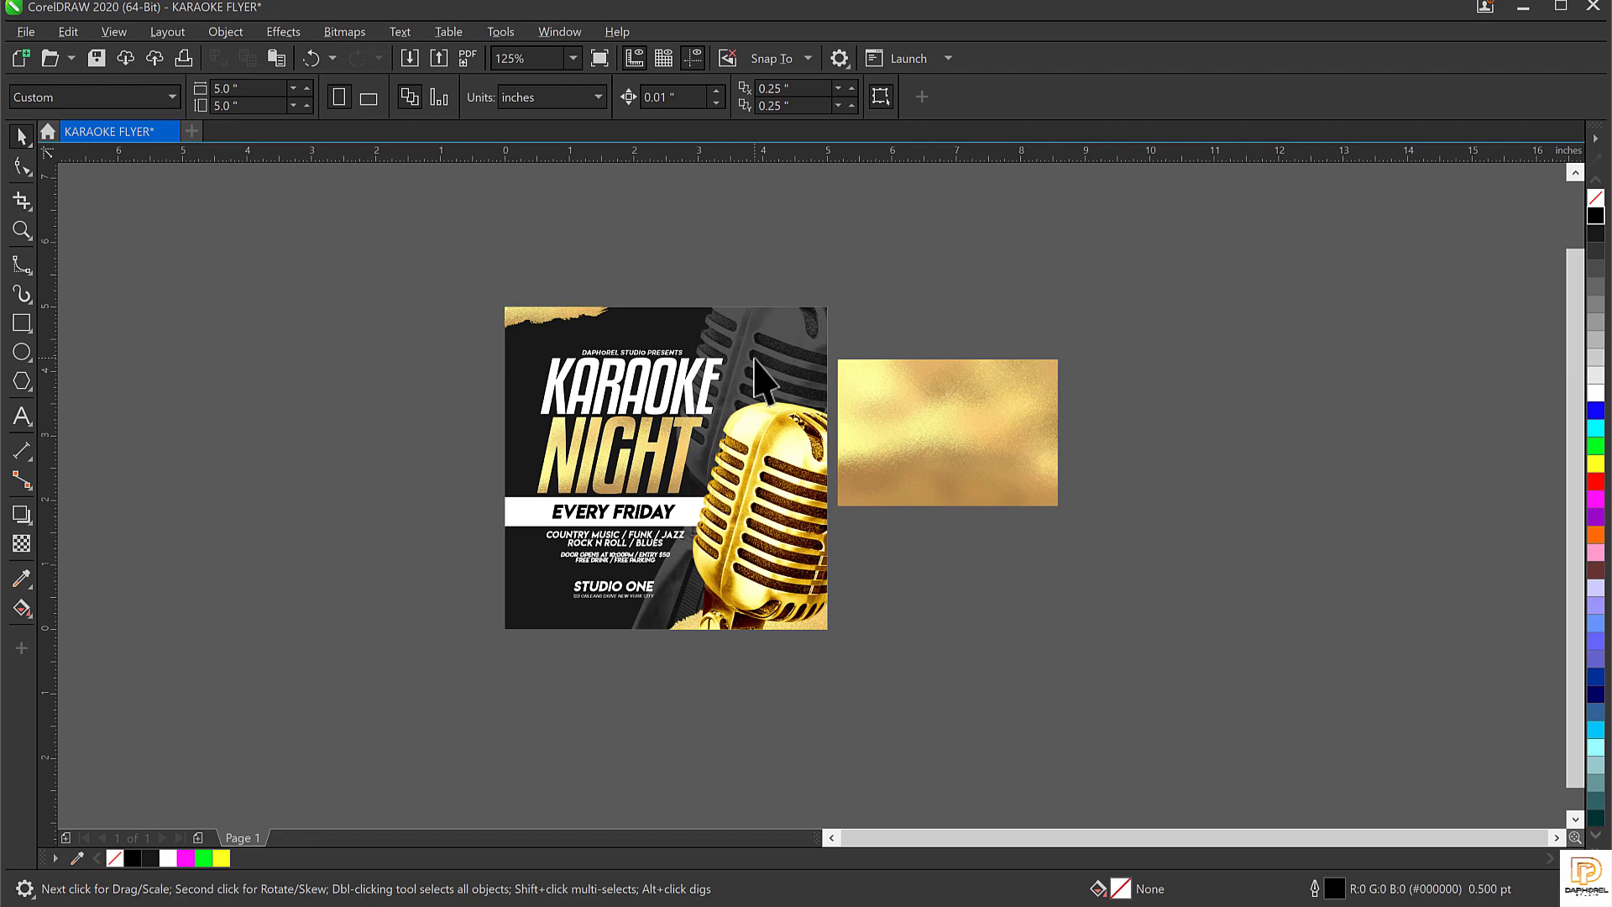
{"action": "scroll", "coordinate": [760, 378], "scroll_direction": "up", "scroll_amount": 3}
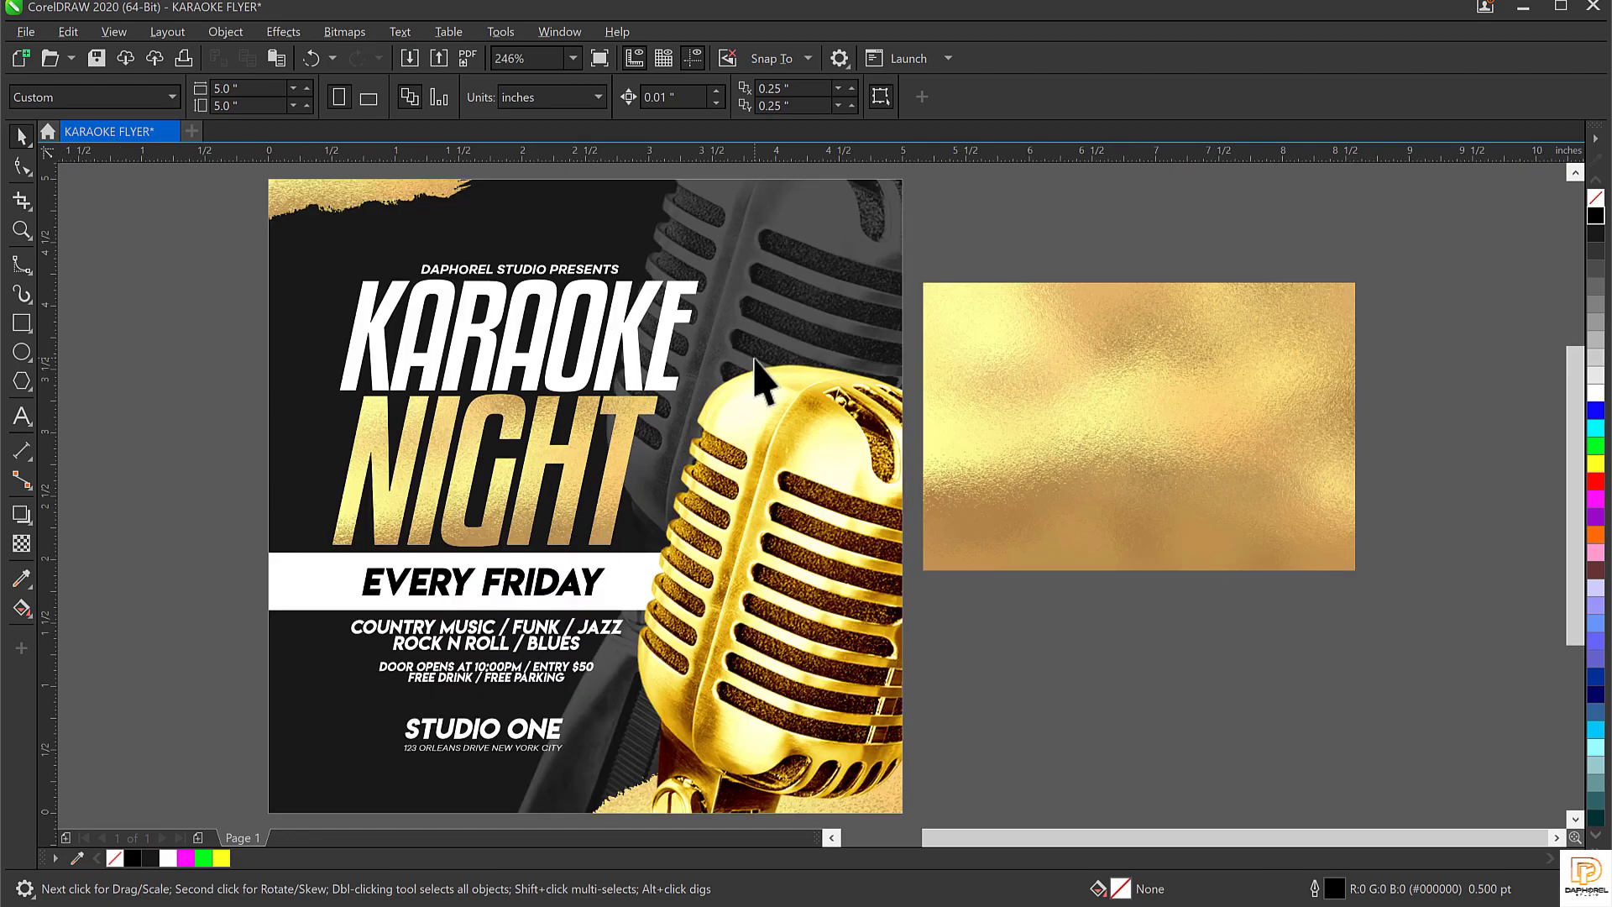
Reopen the background's PowerClip, raise the black and white microphone copy's transparency to 86, and finish editing the contents
{"action": "left_click", "coordinate": [730, 244]}
{"action": "double_click", "coordinate": [765, 229]}
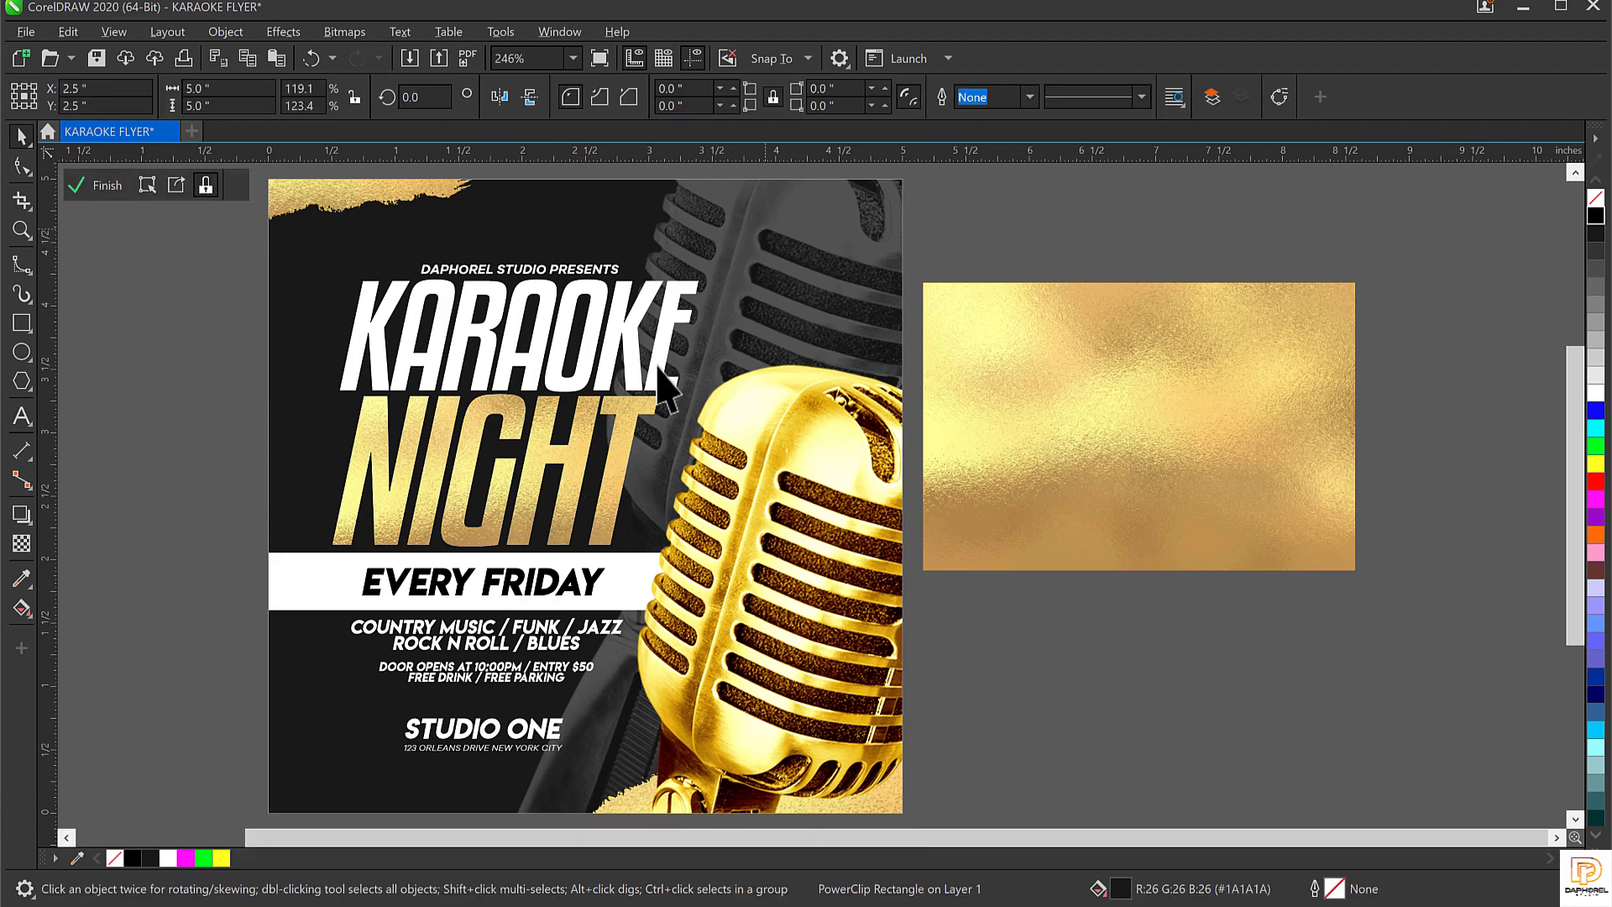
{"action": "scroll", "coordinate": [814, 277], "scroll_direction": "down", "scroll_amount": 3}
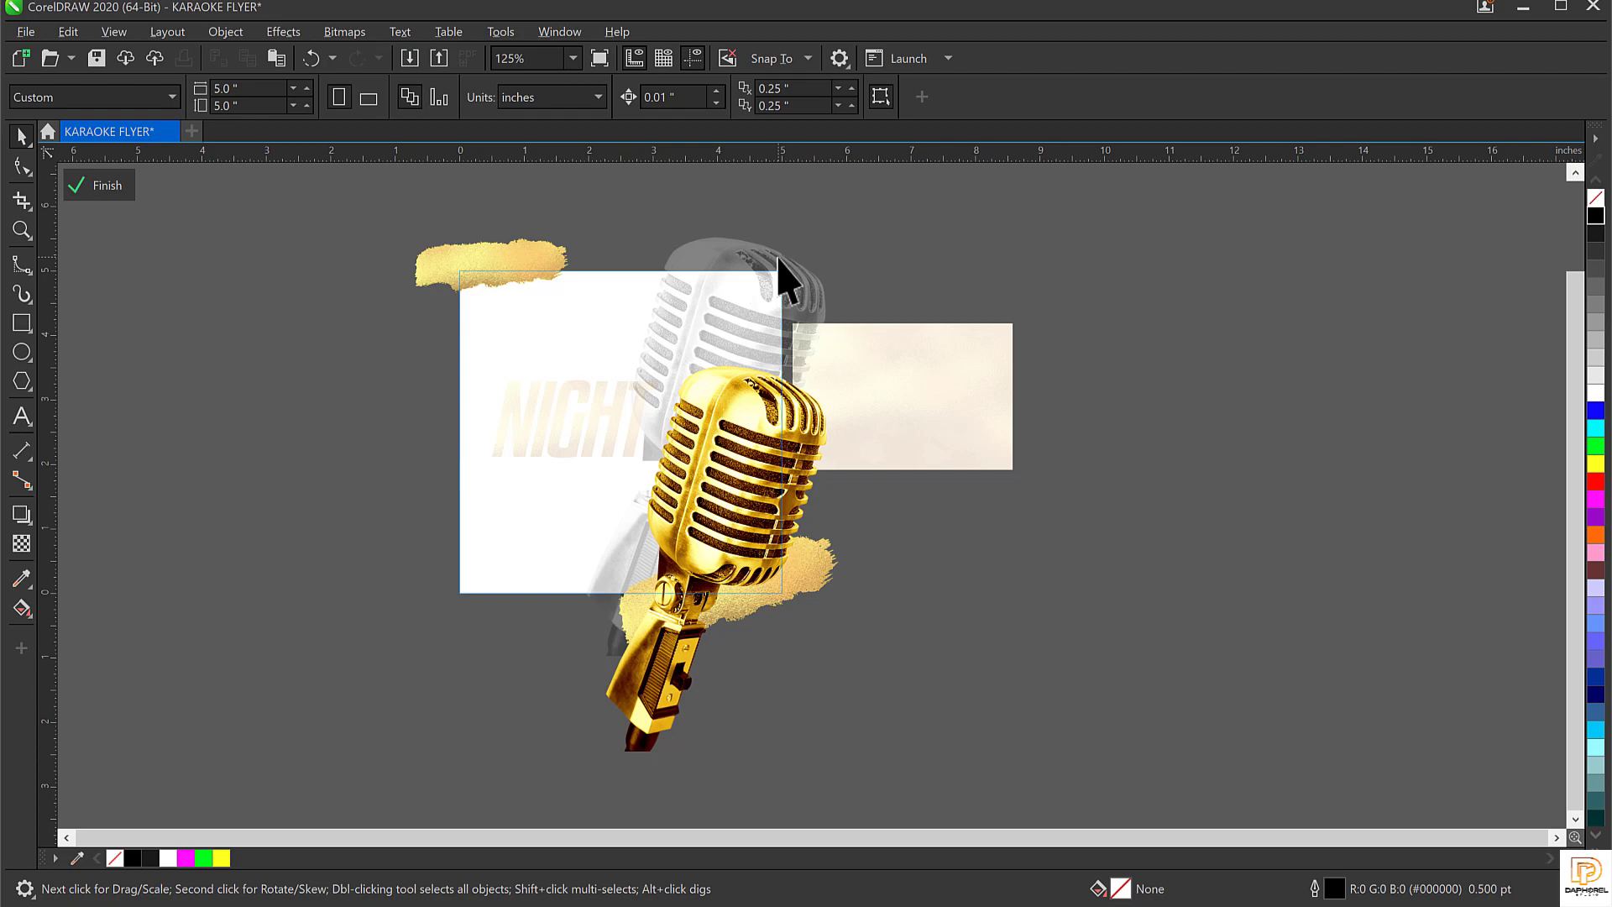
{"action": "left_click", "coordinate": [781, 277]}
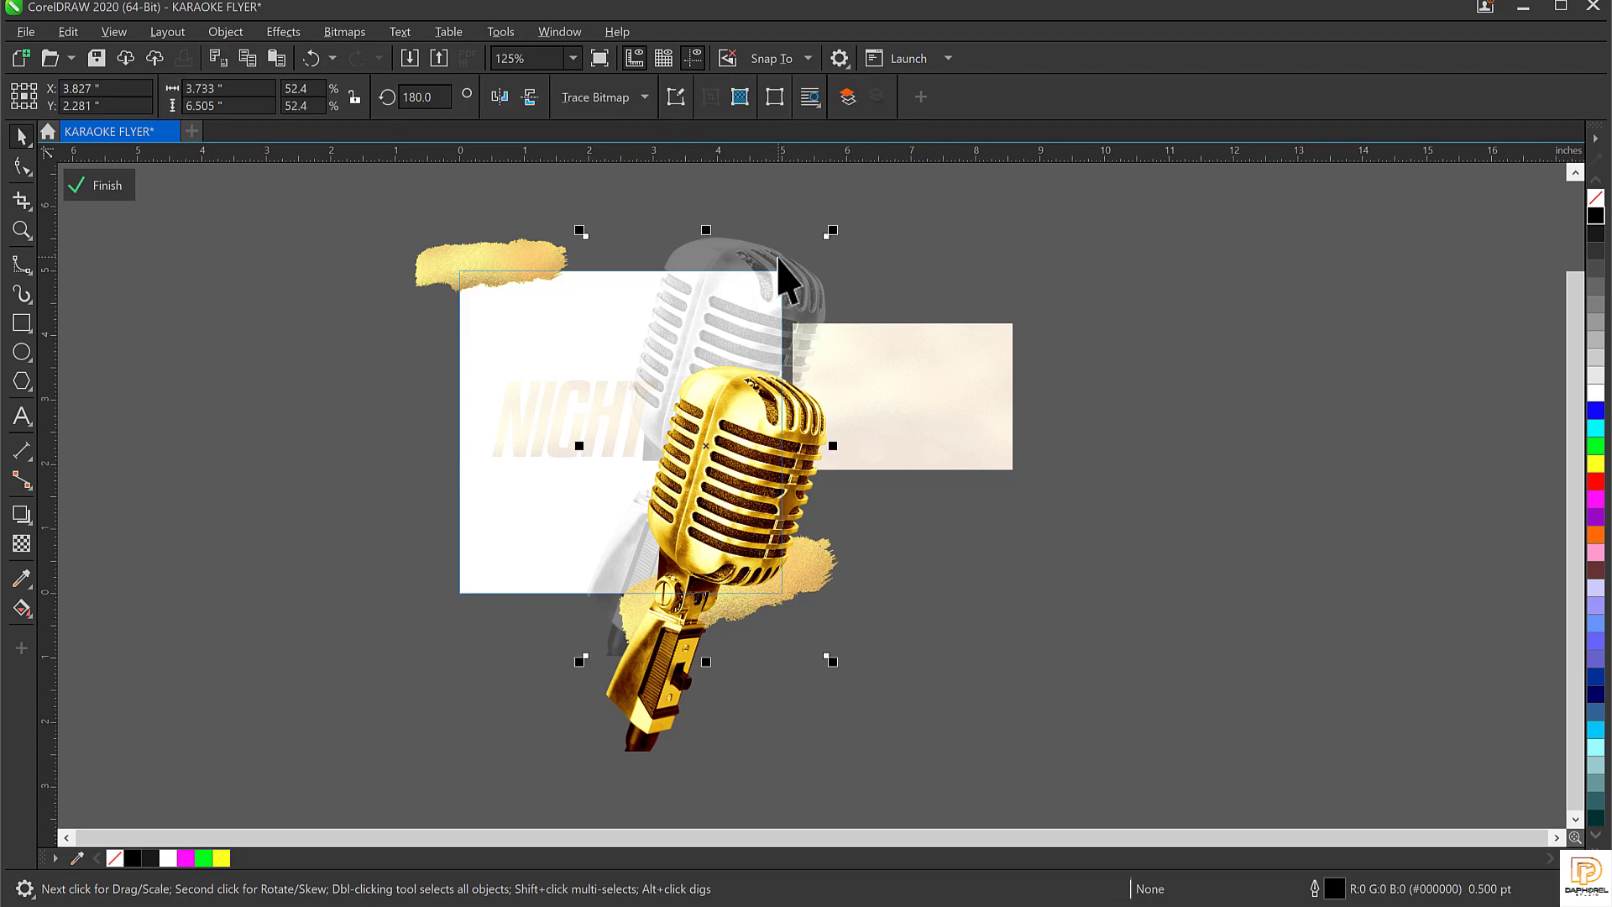
{"action": "left_click", "coordinate": [21, 544]}
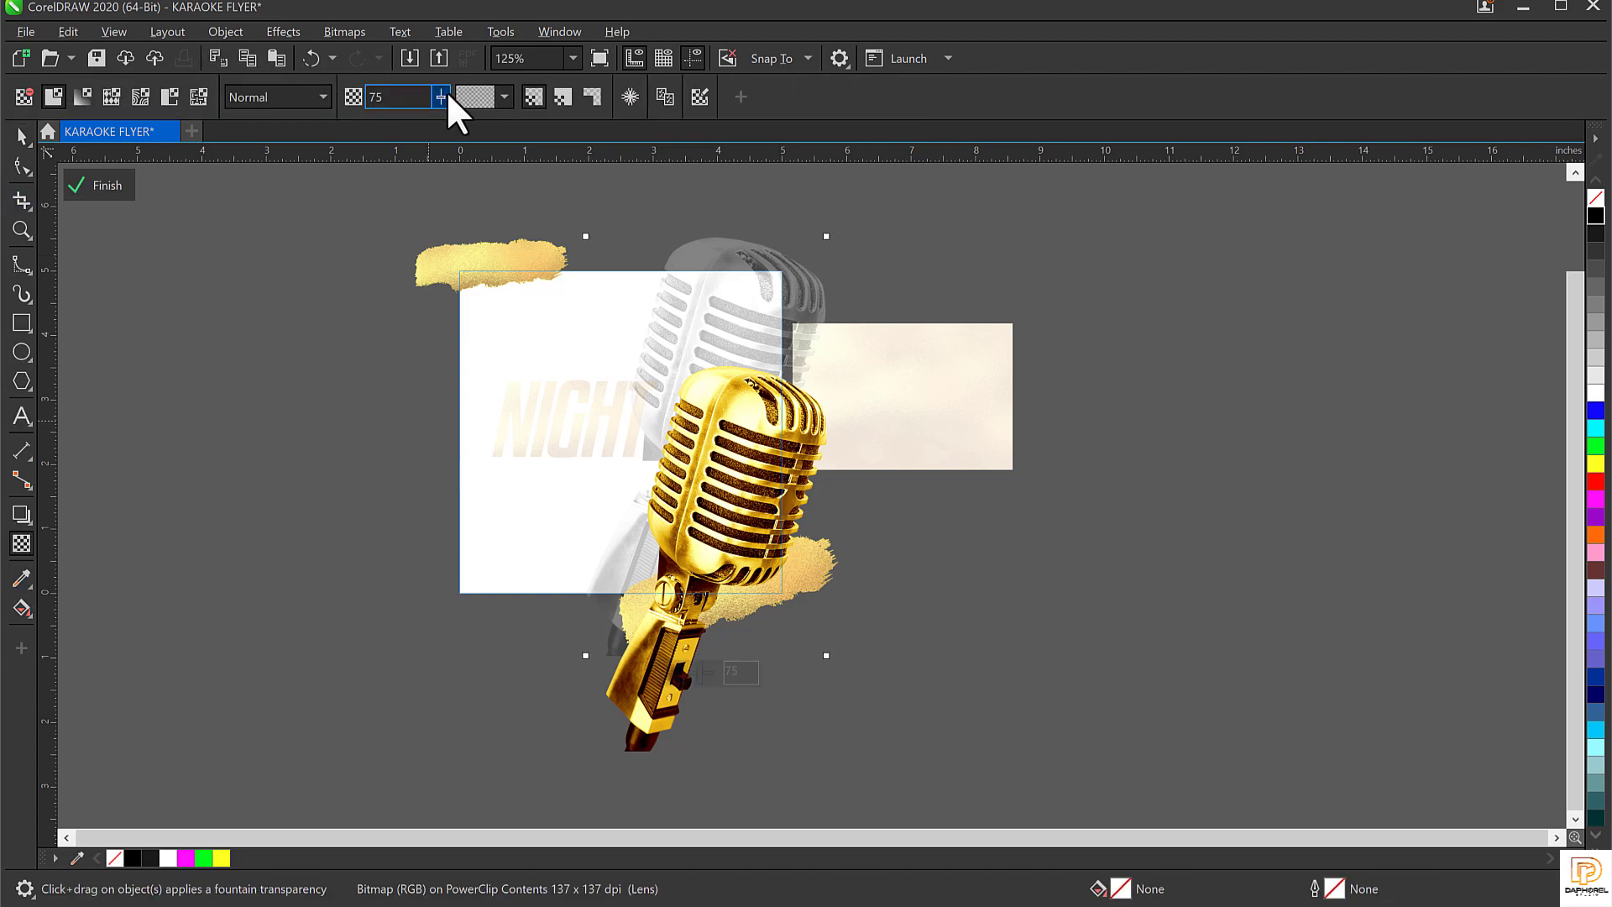
{"action": "left_click_drag", "start_coordinate": [440, 91], "coordinate": [451, 91]}
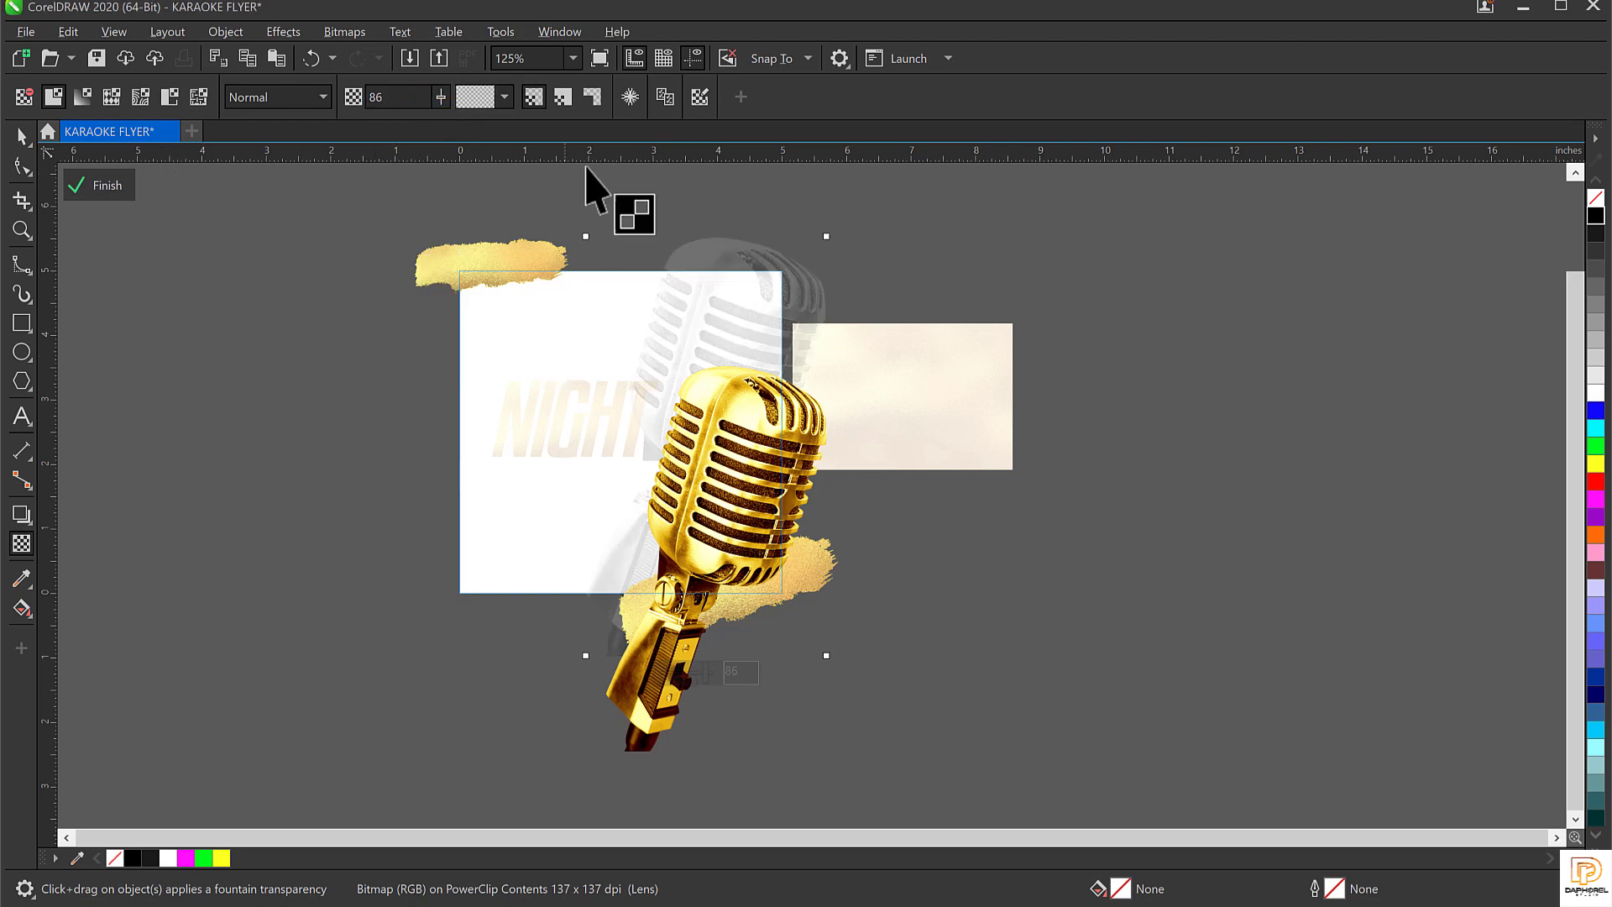
{"action": "left_click", "coordinate": [98, 184]}
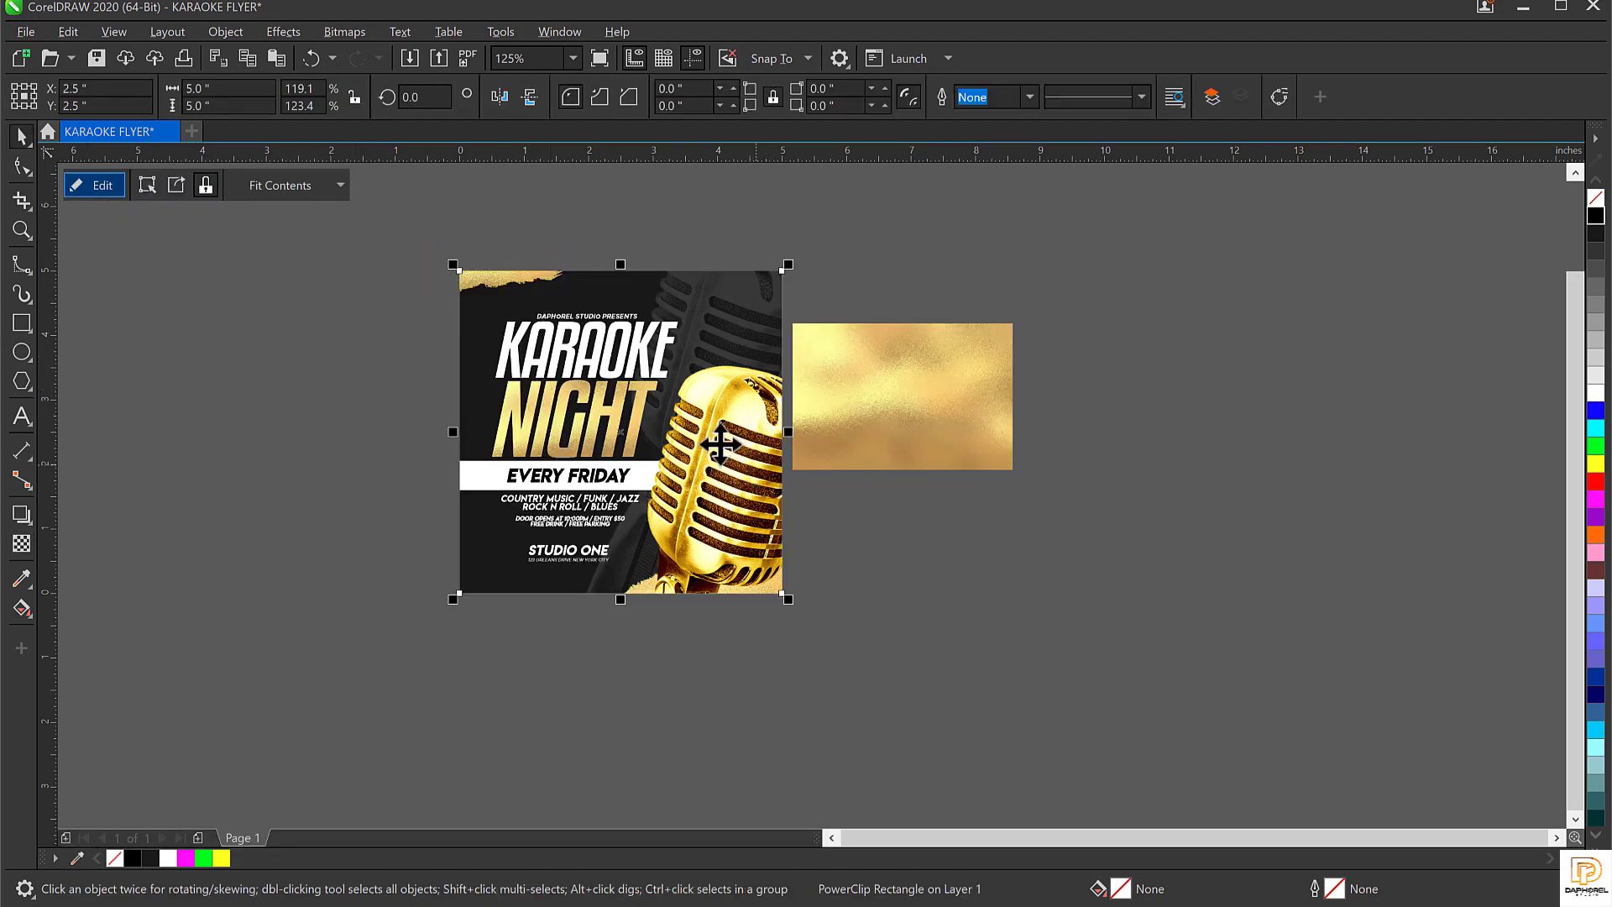
{"action": "key", "text": "shift+F2"}
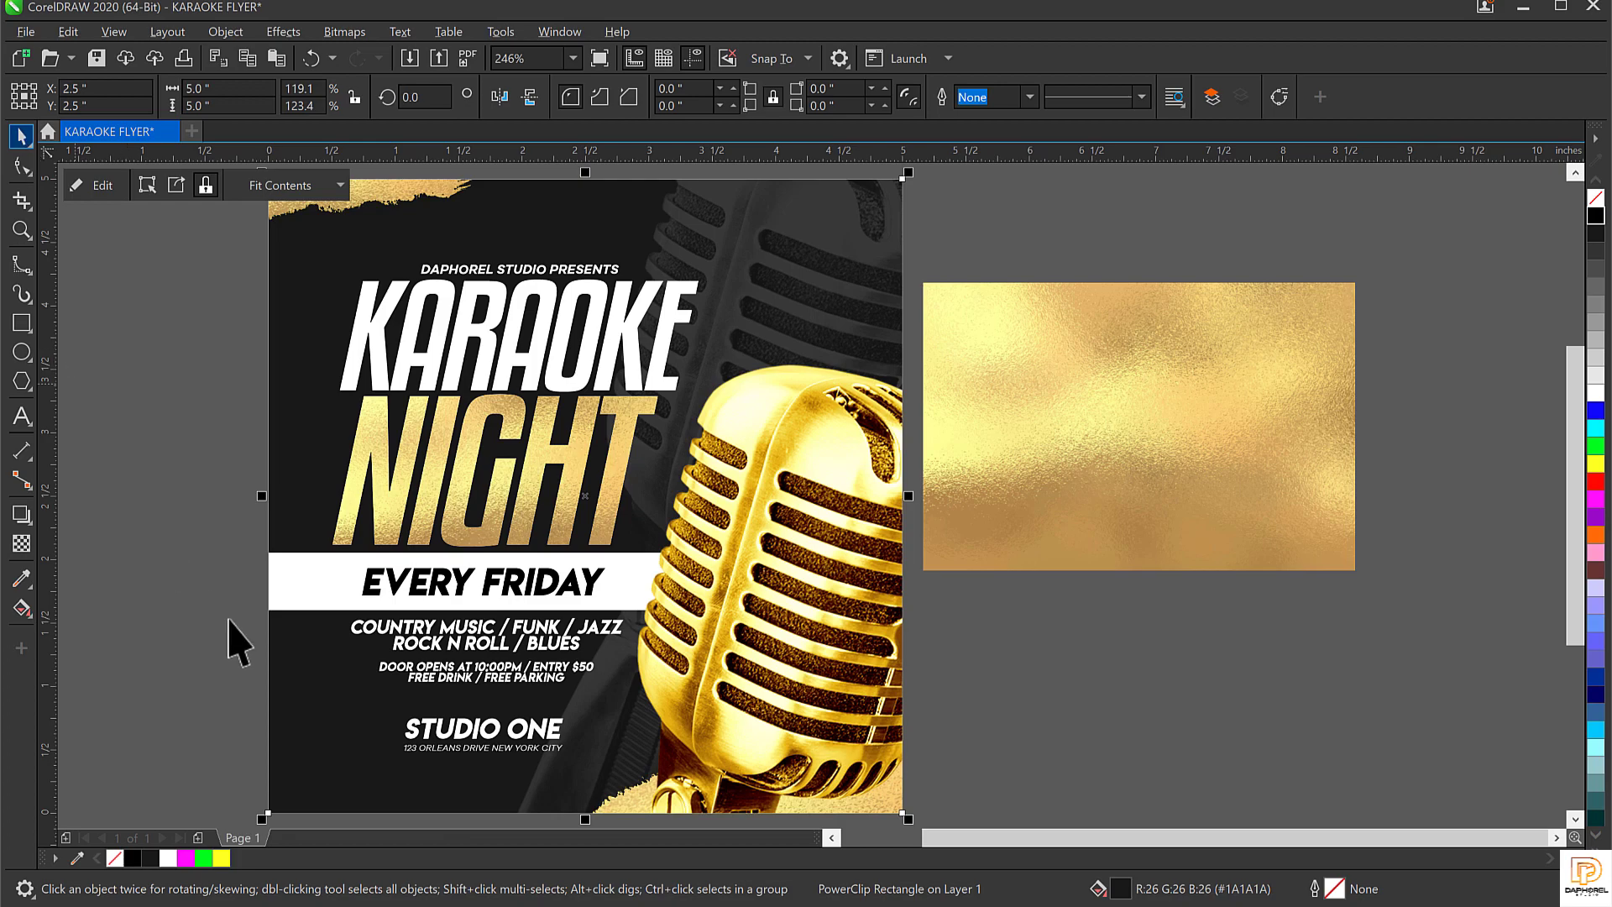
{"action": "left_click", "coordinate": [134, 443]}
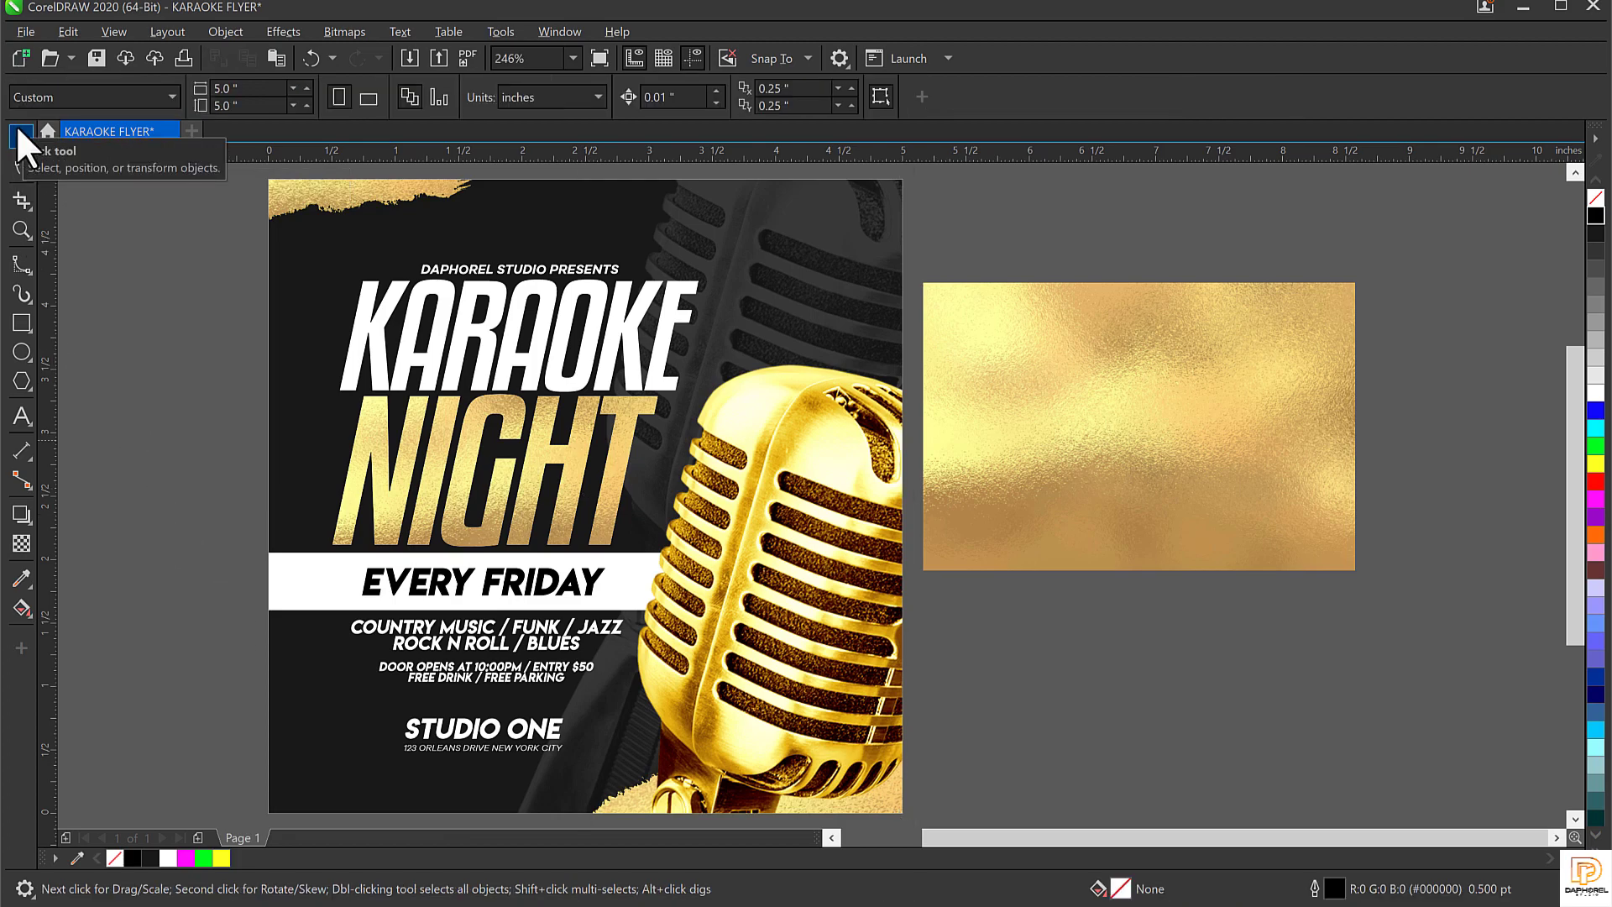
{"action": "left_click", "coordinate": [801, 638]}
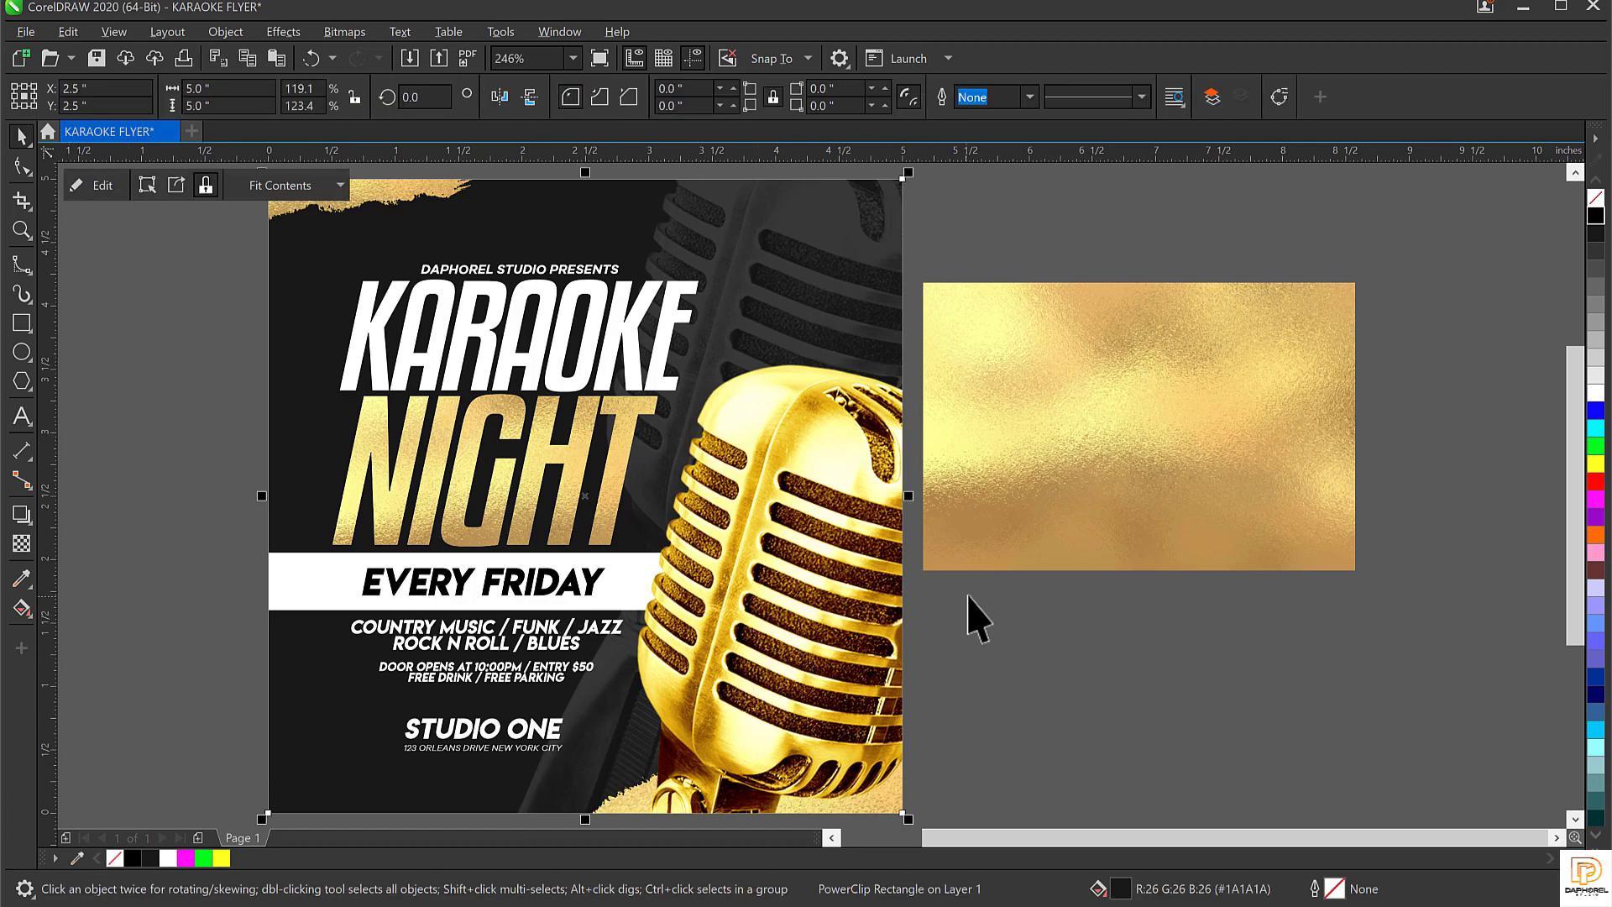
{"action": "left_click", "coordinate": [1024, 696]}
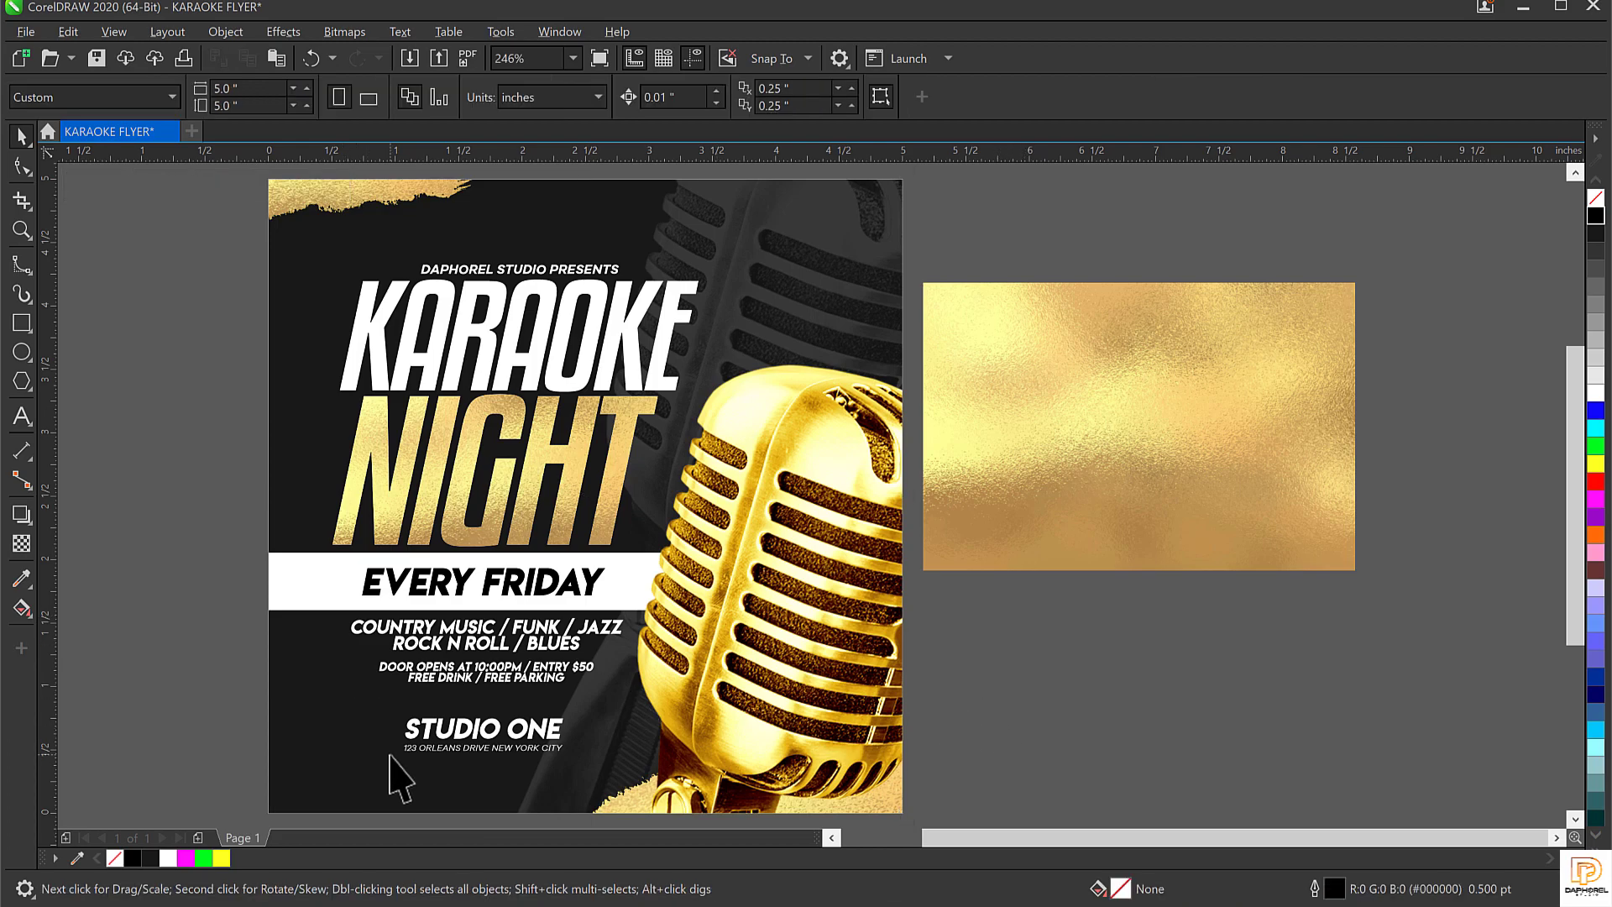
Select the STUDIO ONE text together with the address line below it and shift both slightly to the left
{"action": "left_click", "coordinate": [502, 732]}
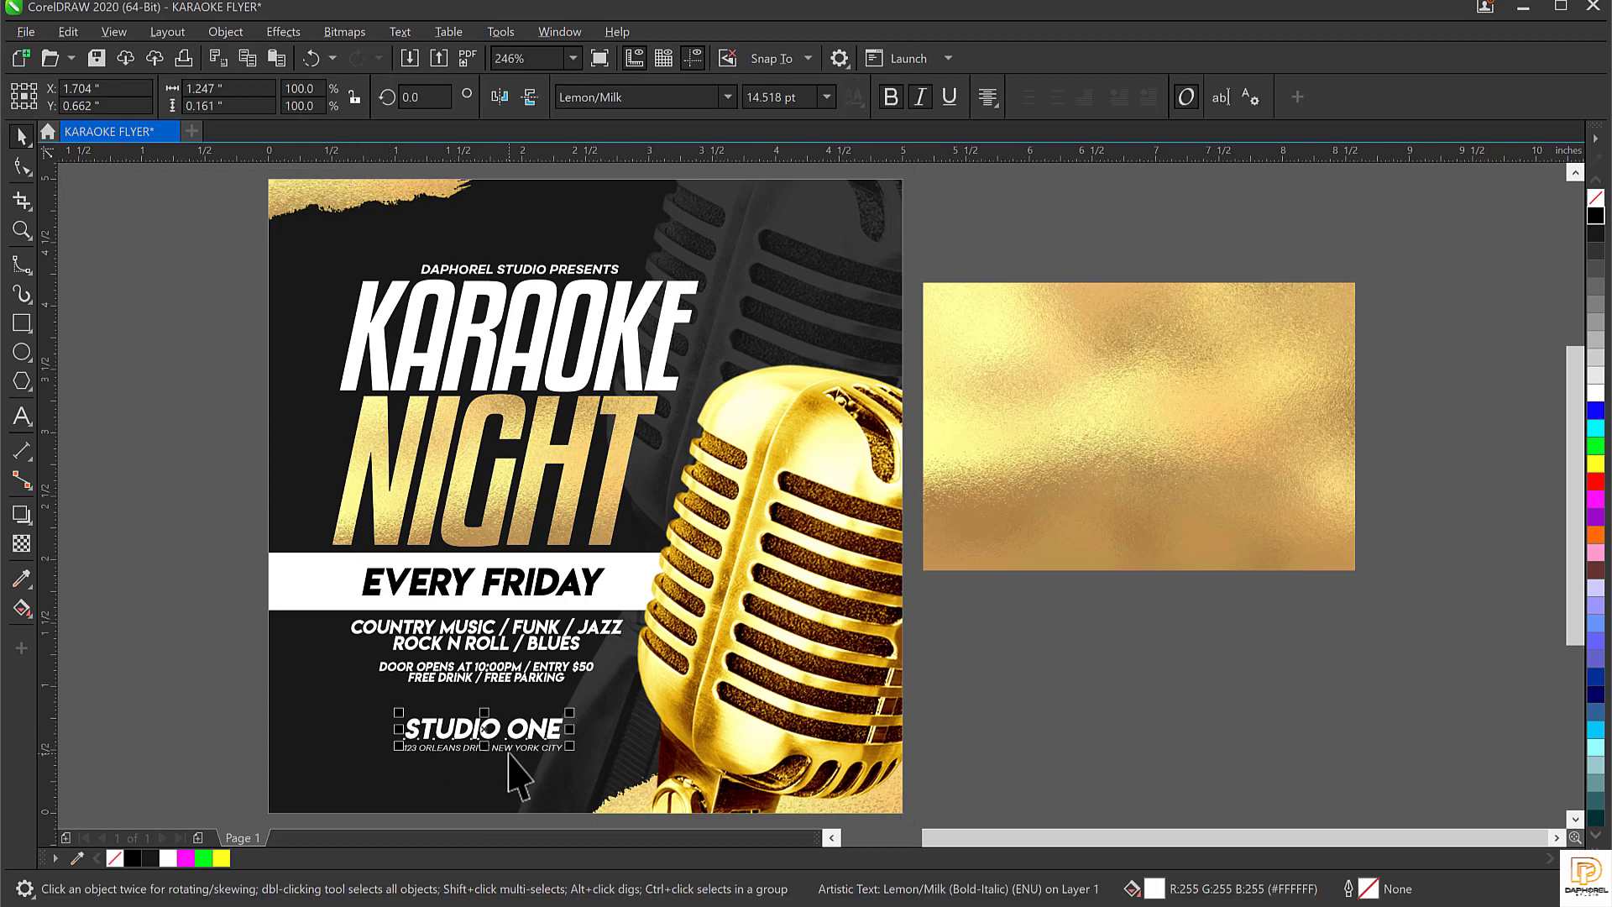
{"action": "left_click", "coordinate": [508, 752], "text": "shift"}
{"action": "left_click_drag", "start_coordinate": [508, 750], "coordinate": [499, 749]}
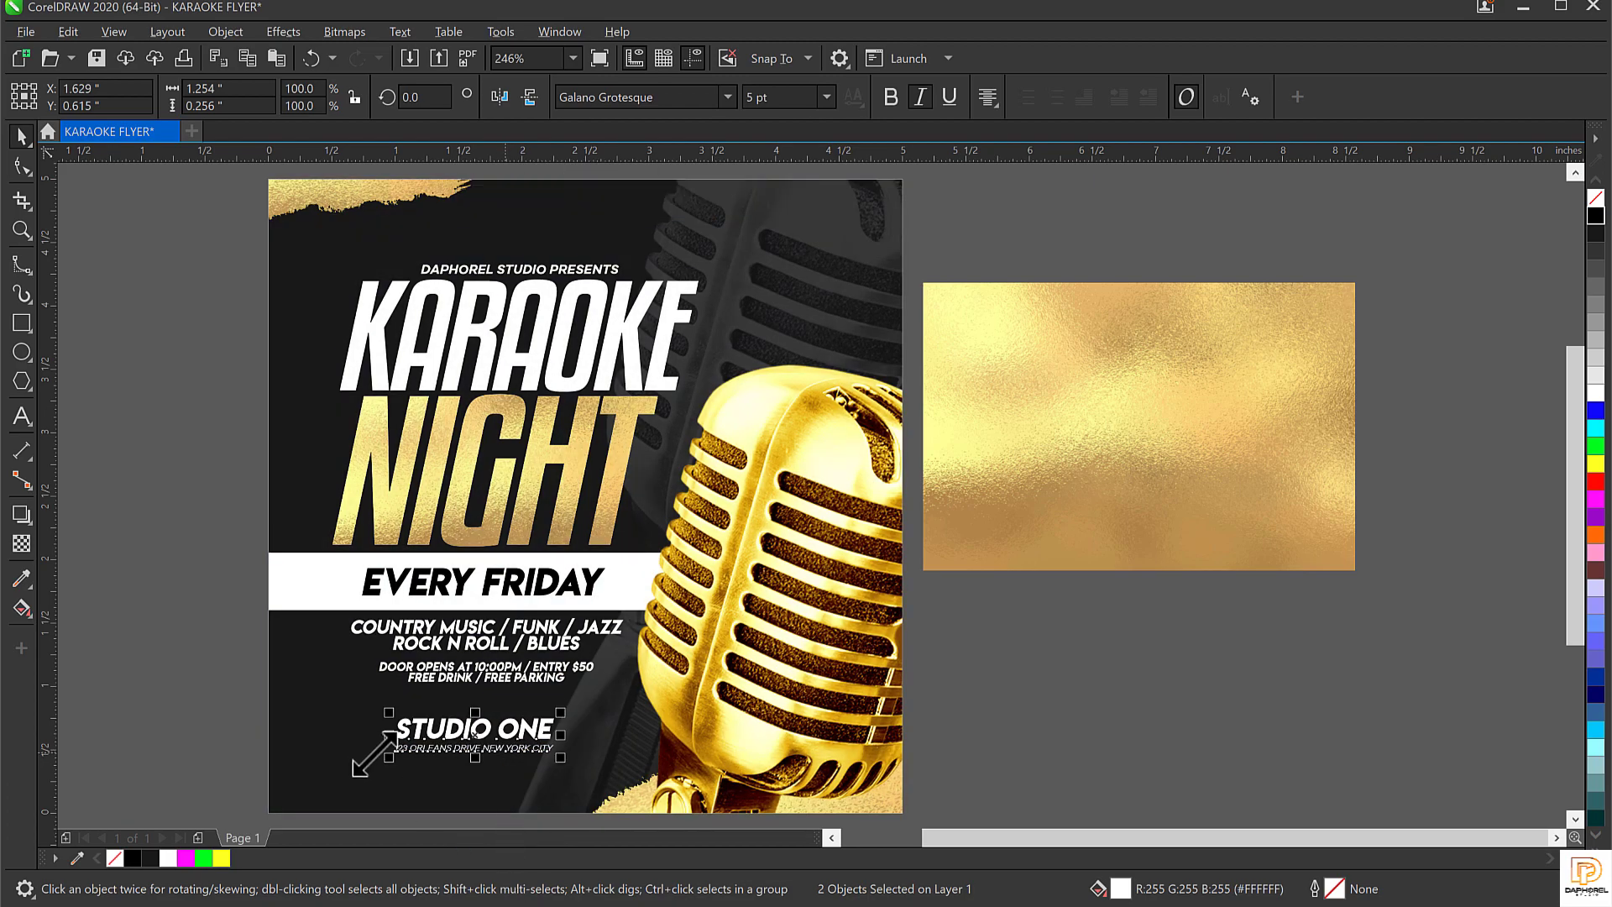
Draw a closed downward-pointing triangle about 0.315 in wide and 0.442 in high left of the STUDIO ONE text with the Pen tool
{"action": "scroll", "coordinate": [374, 743], "scroll_direction": "up", "scroll_amount": 2}
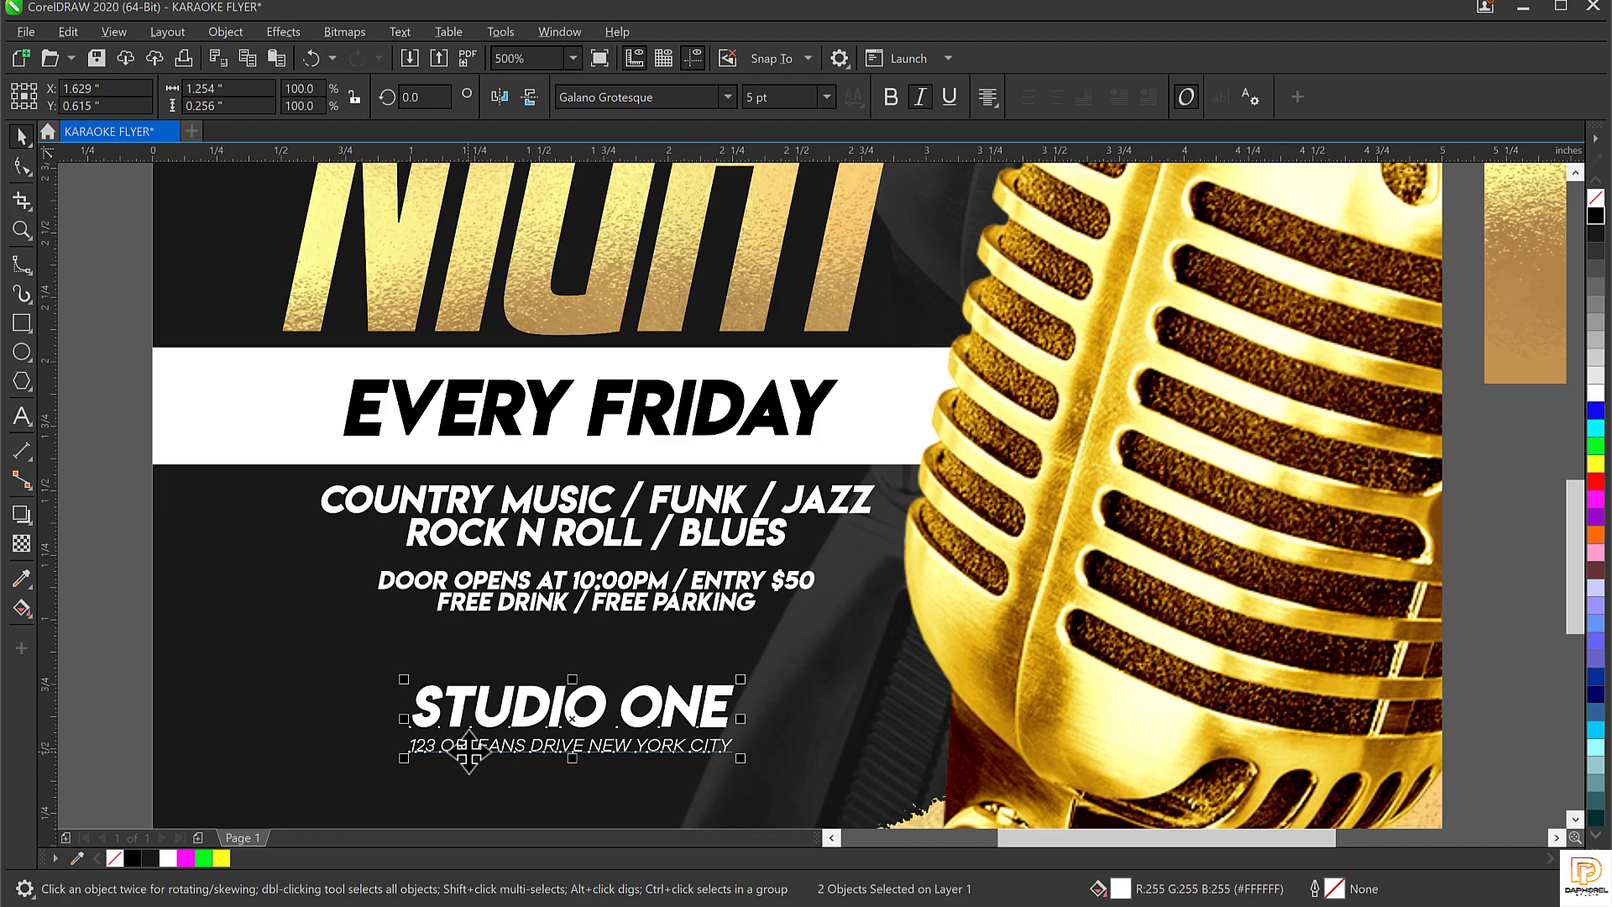
{"action": "left_click", "coordinate": [13, 260]}
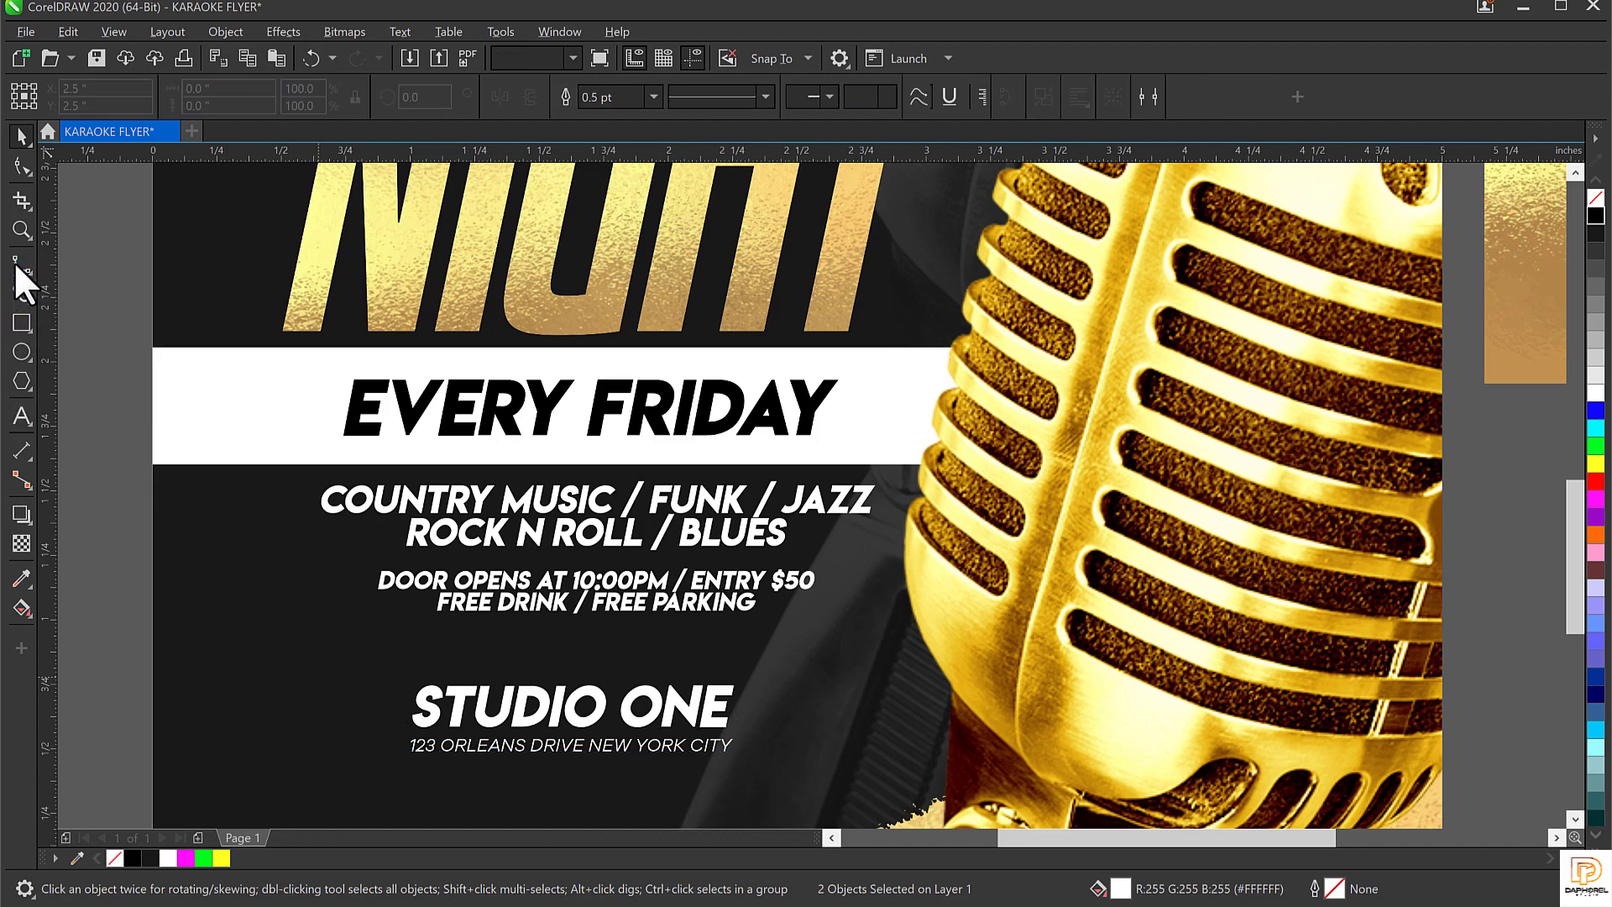
{"action": "left_click", "coordinate": [15, 267]}
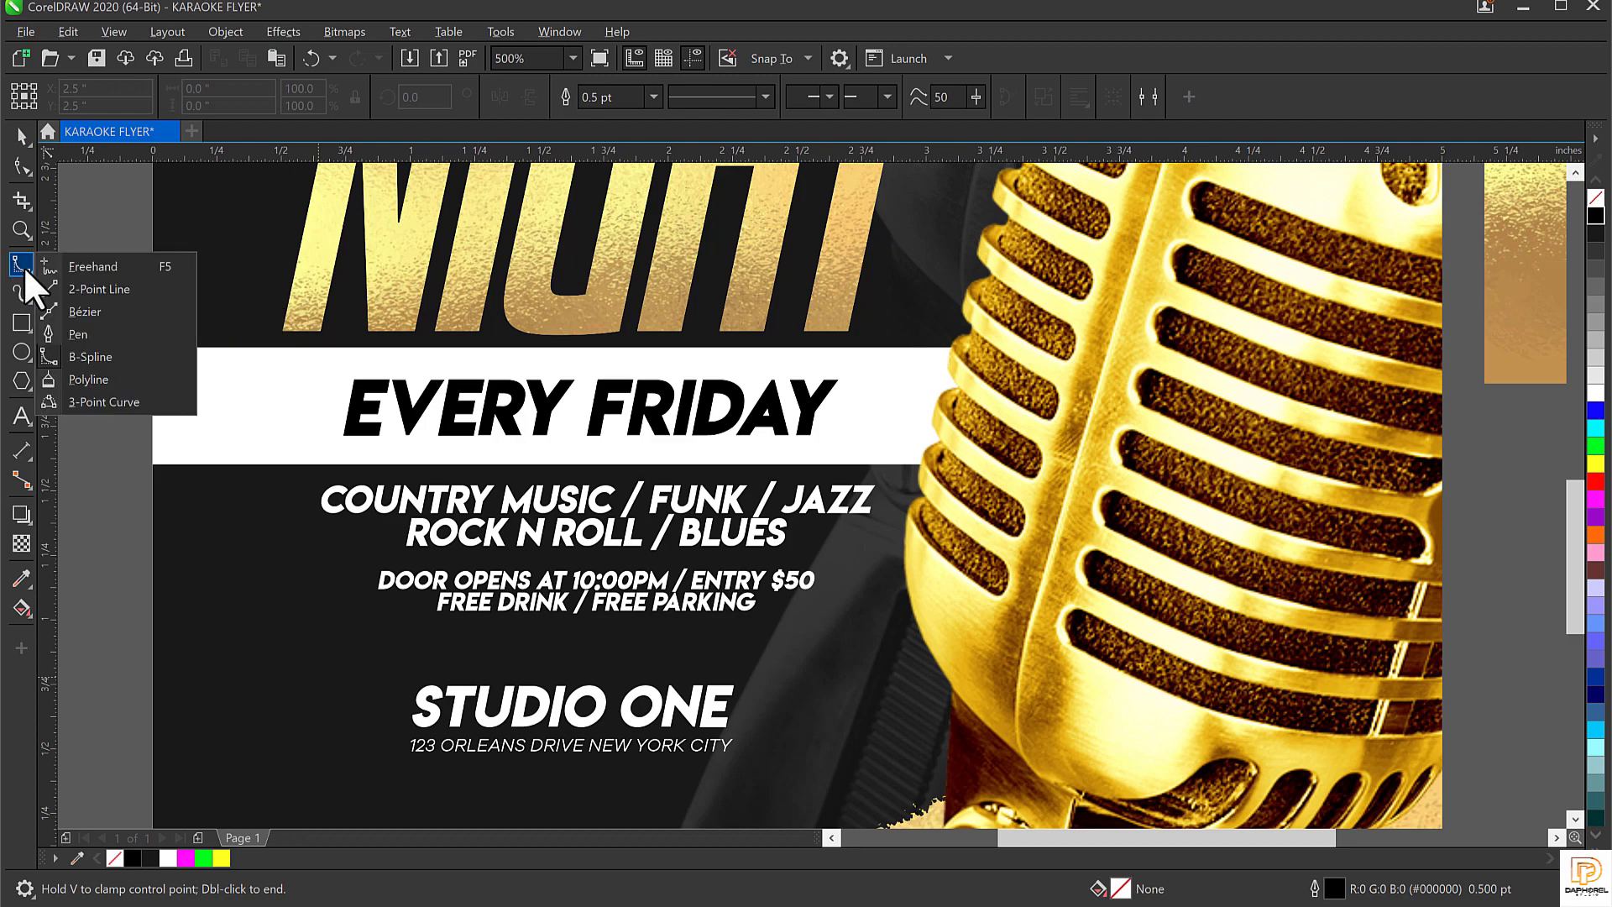
{"action": "left_click", "coordinate": [24, 265]}
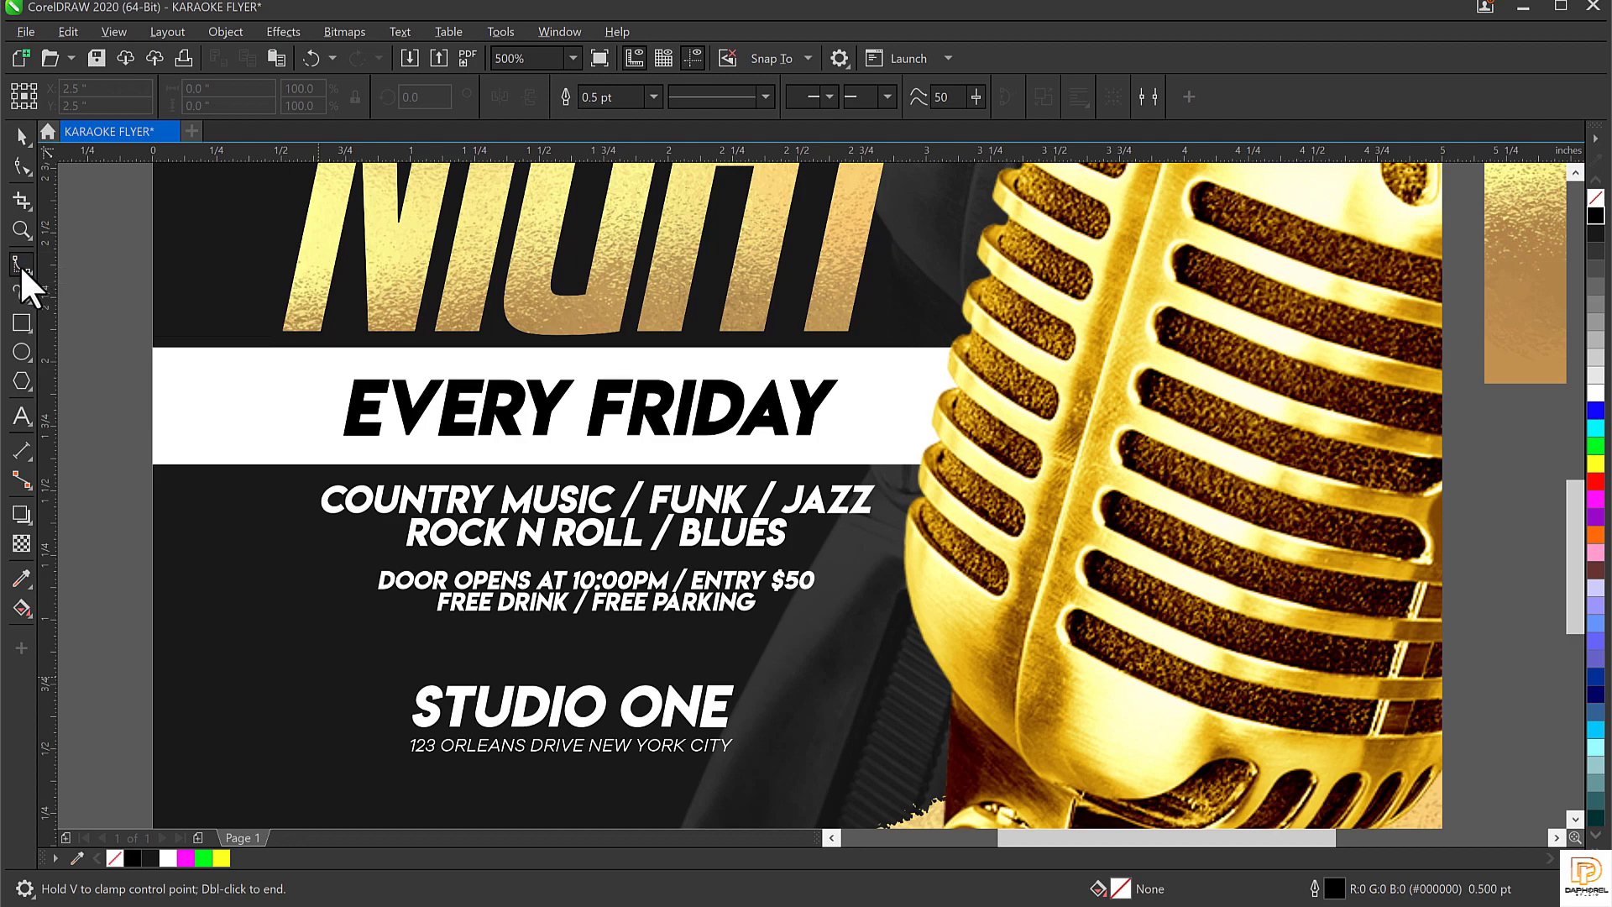
{"action": "left_click", "coordinate": [19, 264]}
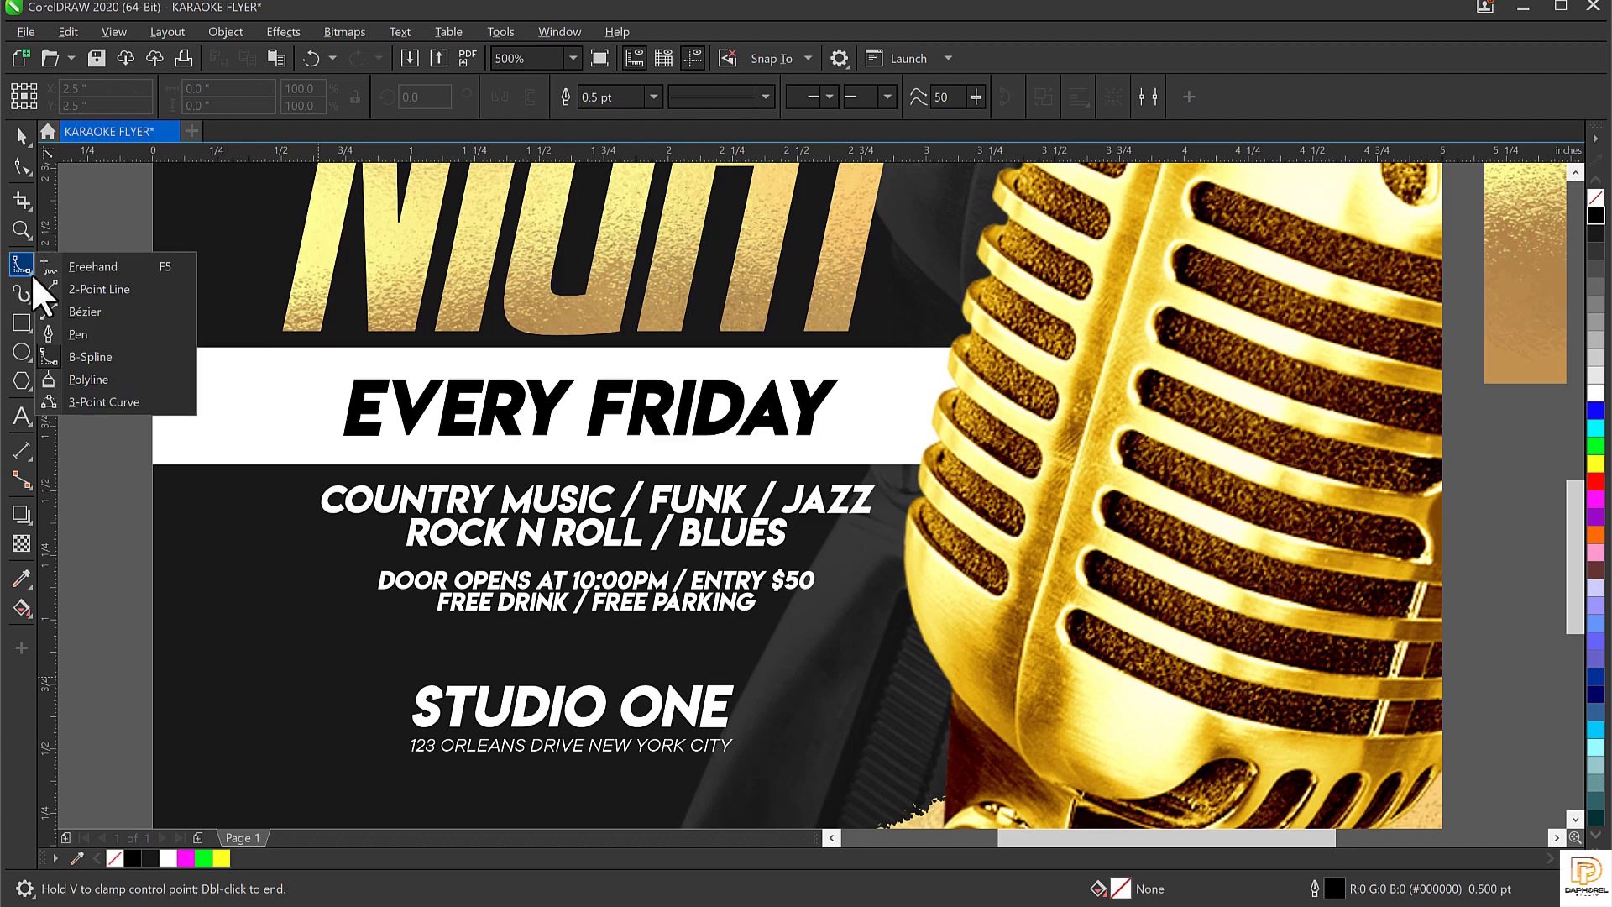
{"action": "left_click", "coordinate": [76, 333]}
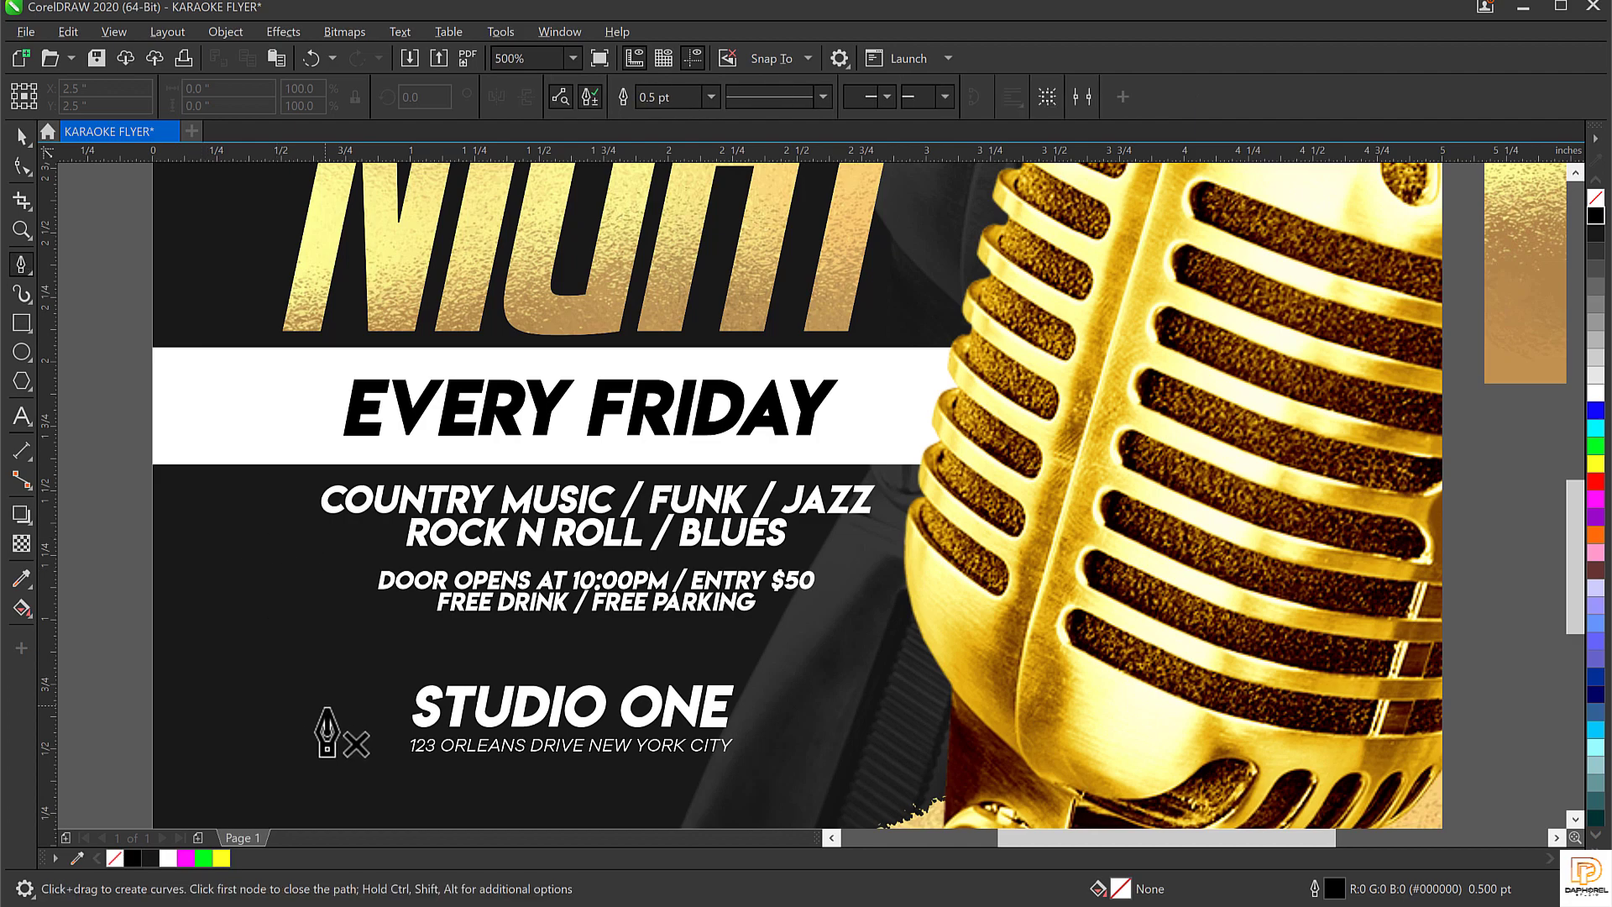
{"action": "left_click", "coordinate": [258, 680]}
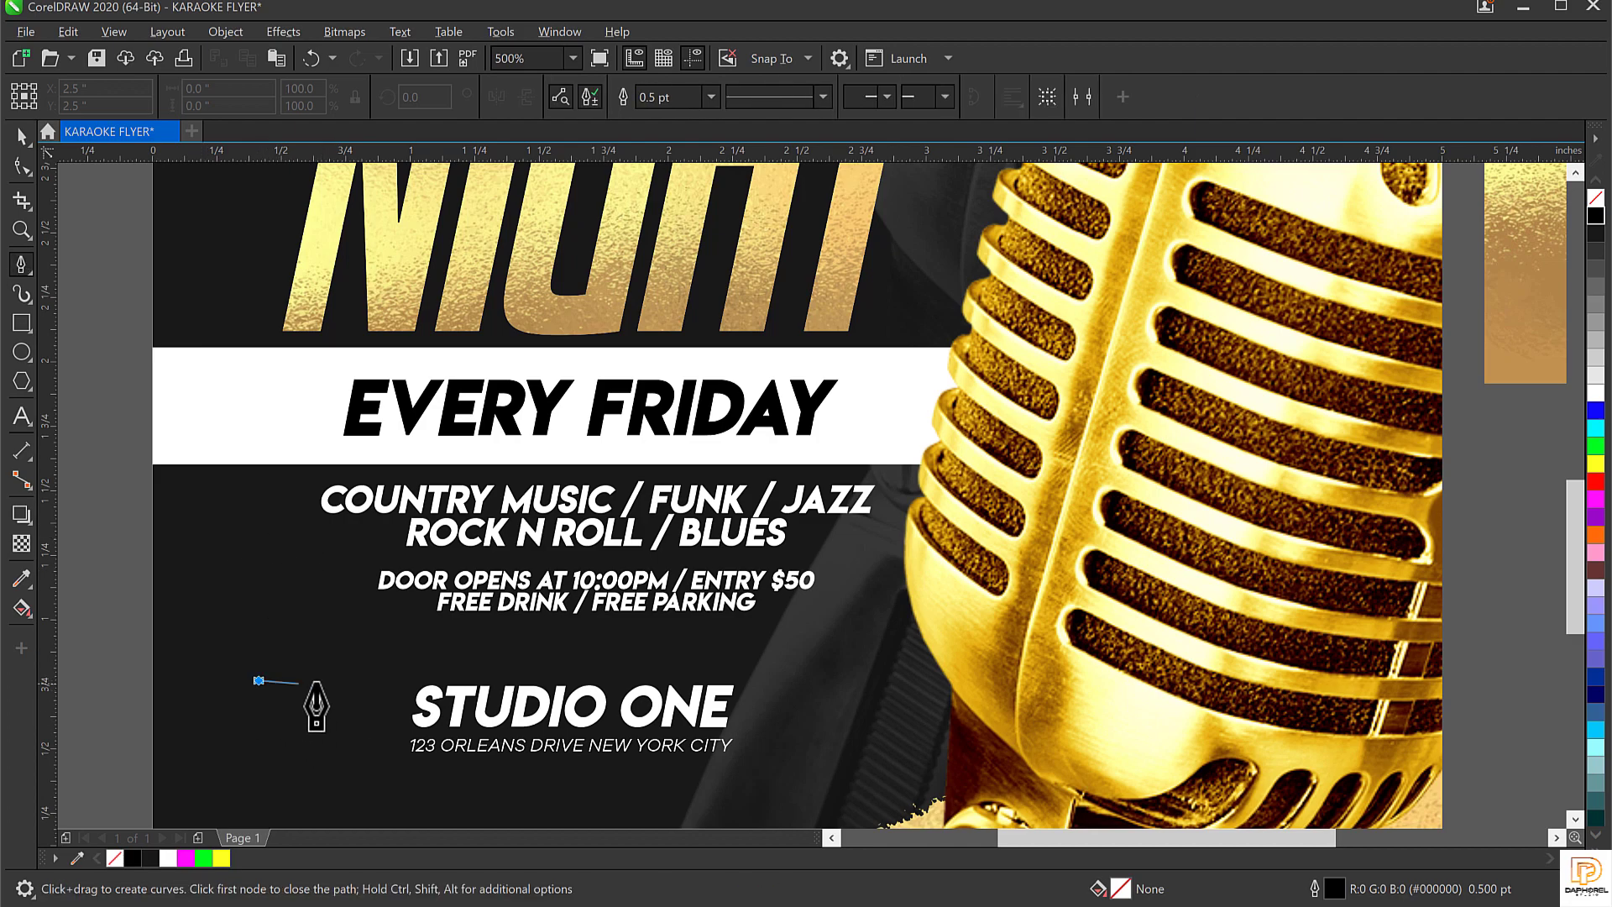
{"action": "left_click", "coordinate": [340, 680]}
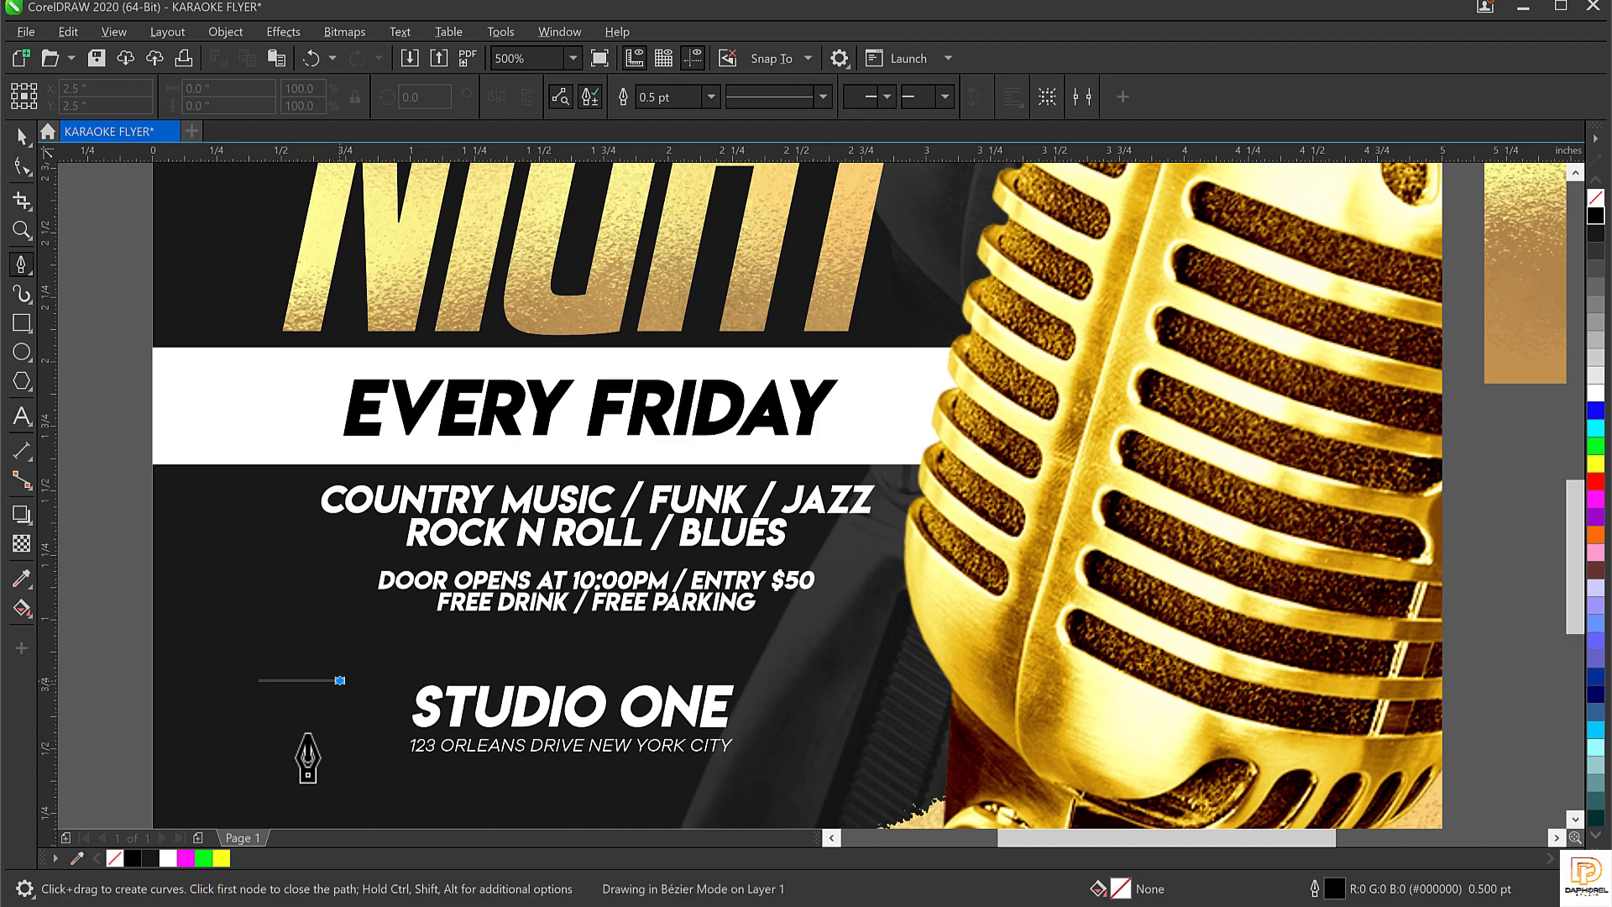
{"action": "key", "text": "Escape"}
{"action": "left_click", "coordinate": [288, 793]}
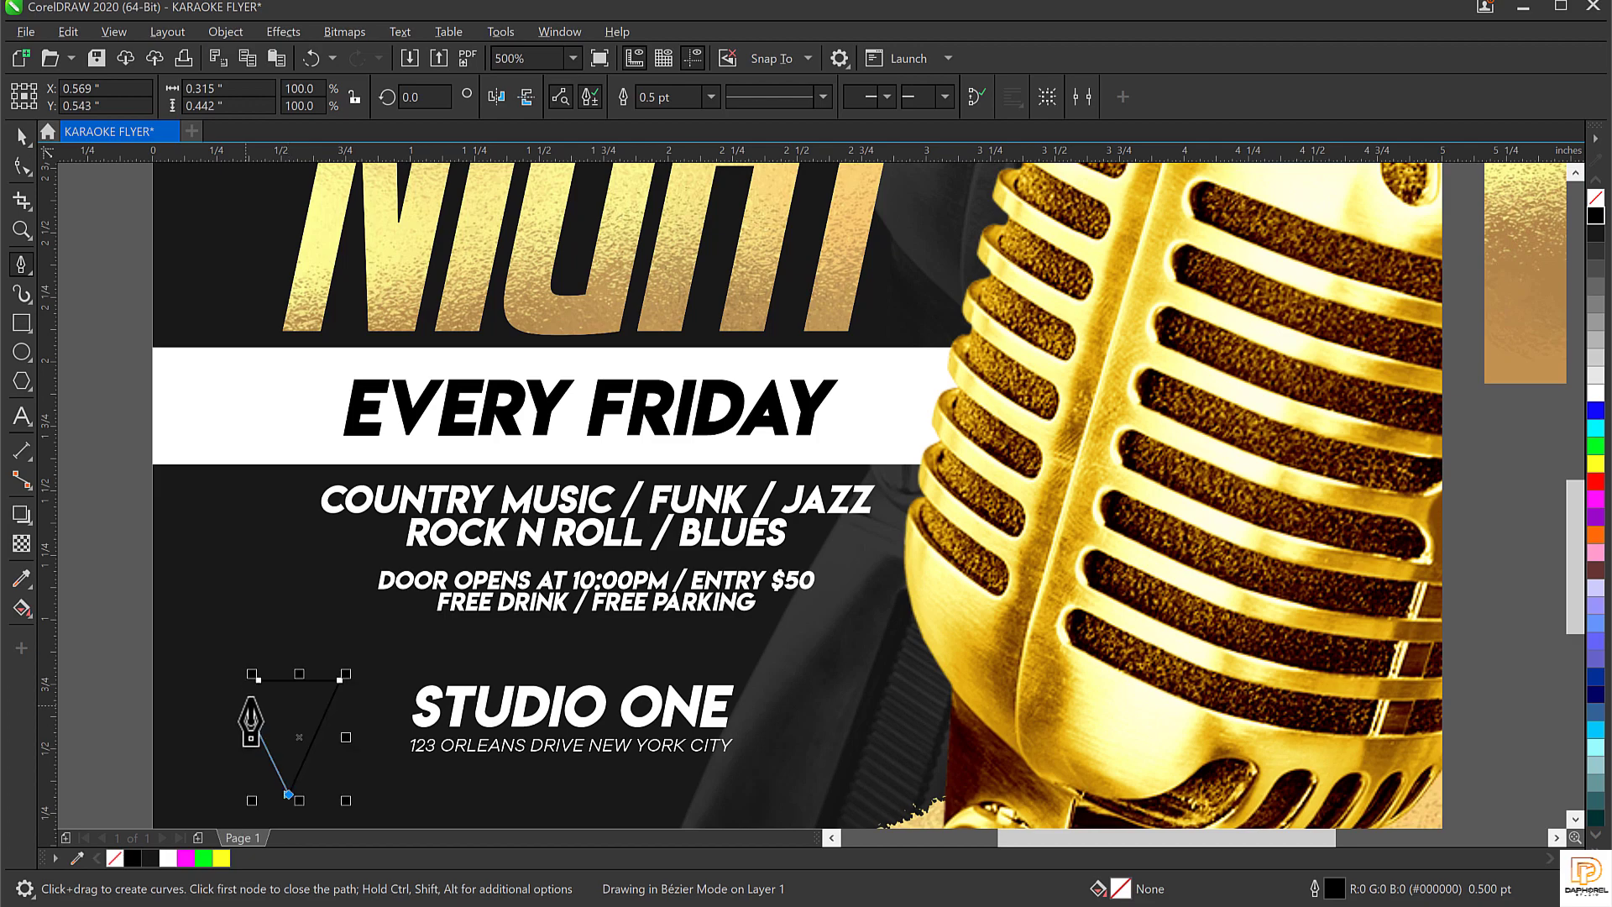
{"action": "left_click", "coordinate": [257, 678]}
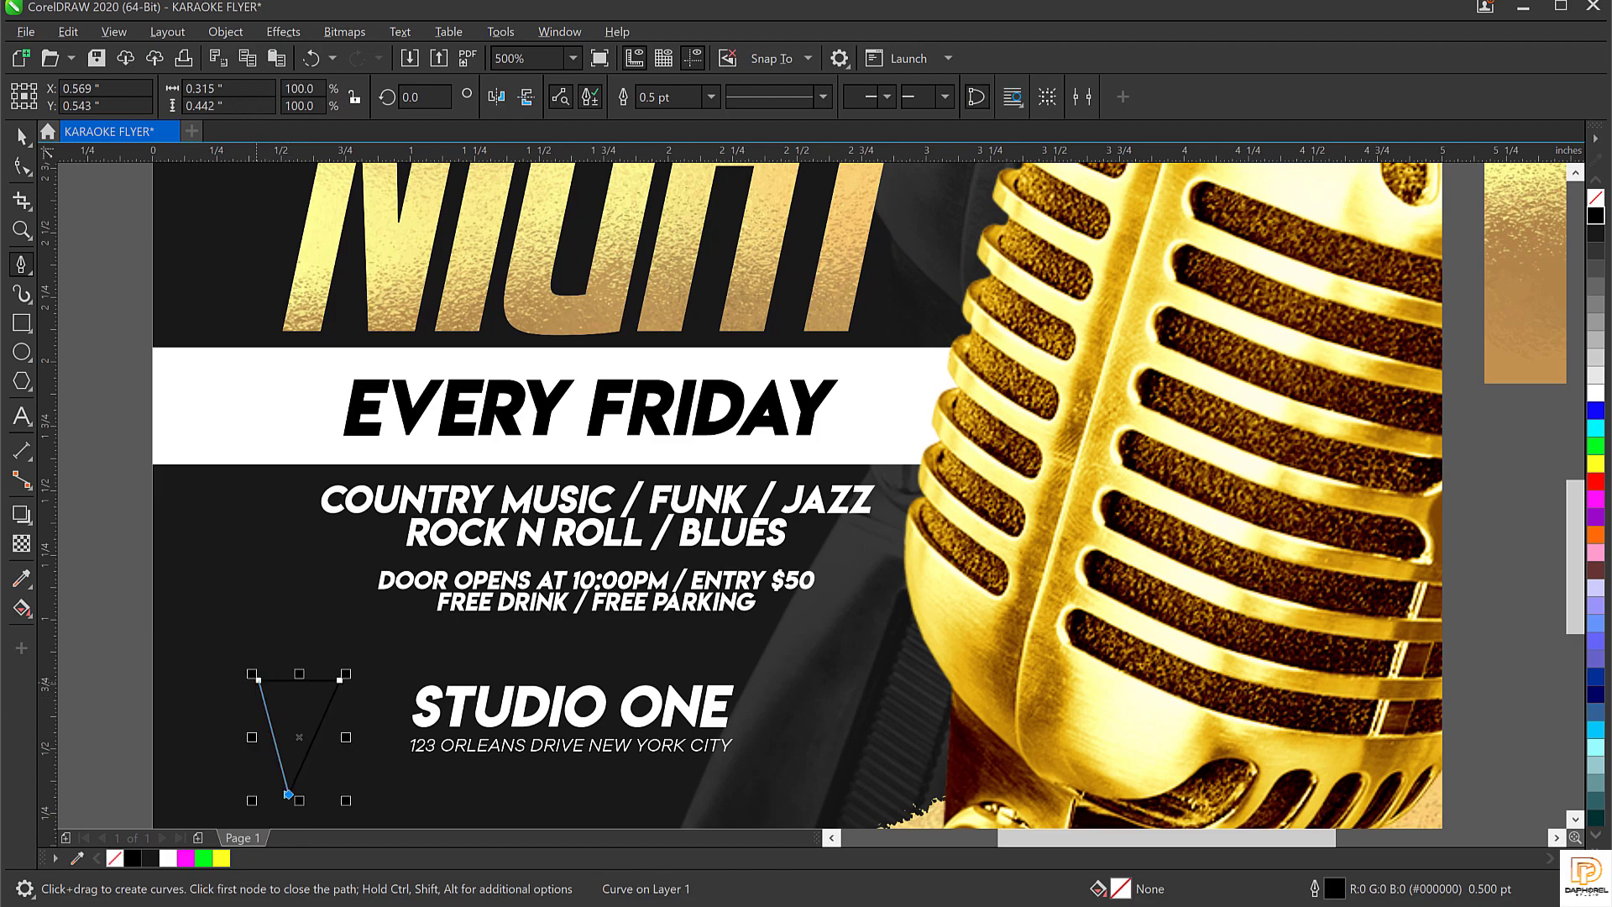
Move the triangle's bottom node right and slightly up so the tip sits roughly centred below the top edge
{"action": "scroll", "coordinate": [286, 807], "scroll_direction": "up", "scroll_amount": 1}
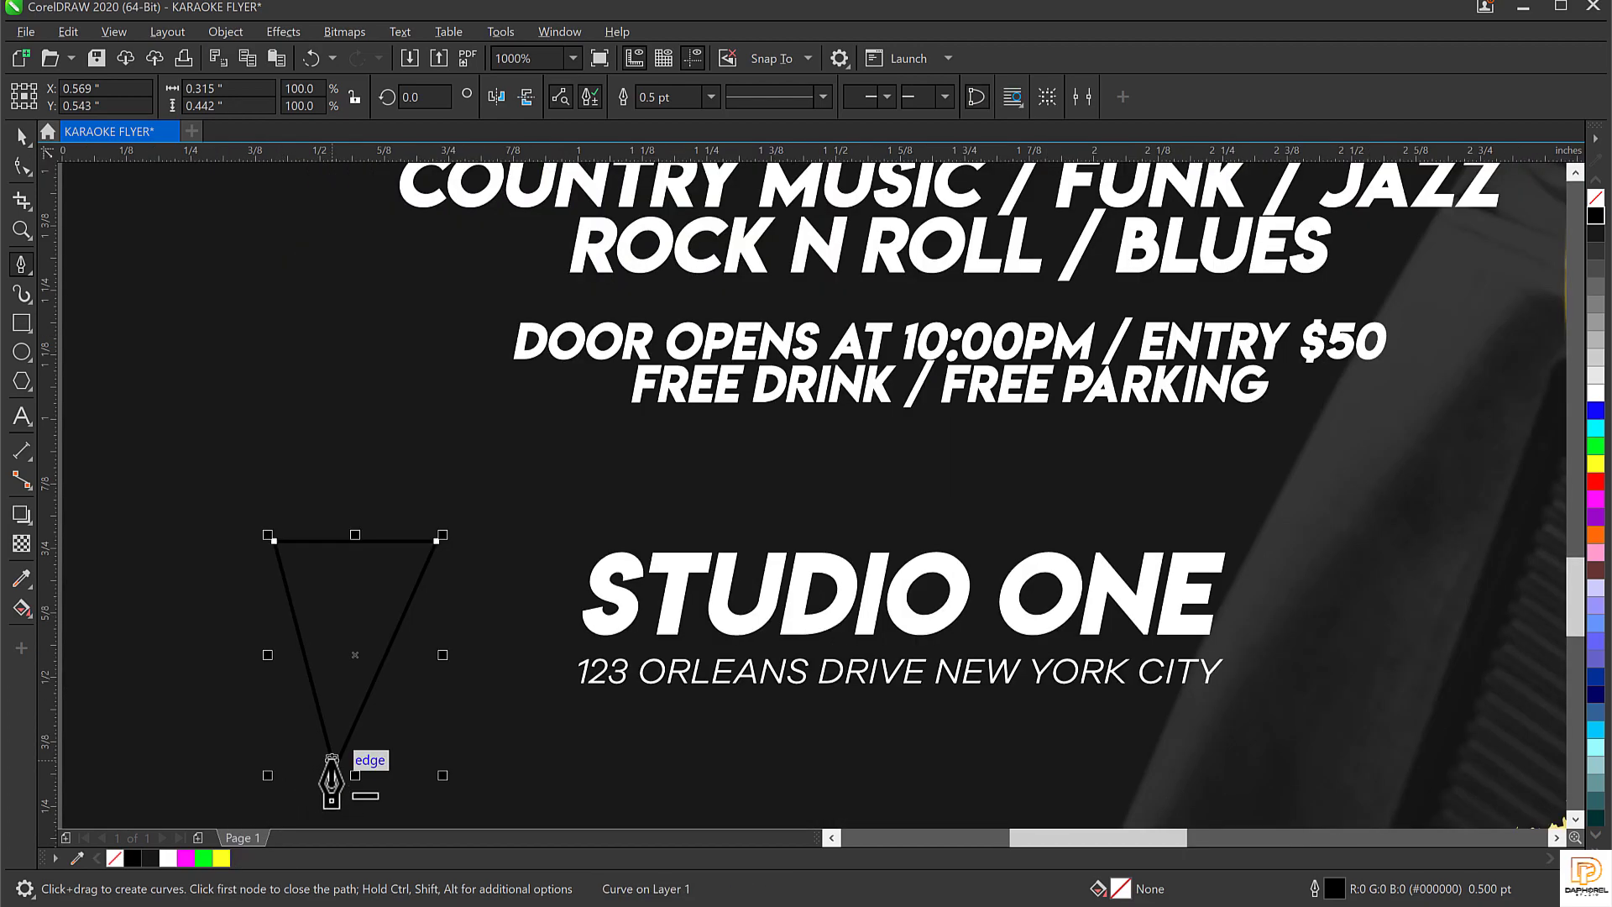
{"action": "scroll", "coordinate": [332, 785], "scroll_direction": "up", "scroll_amount": 1}
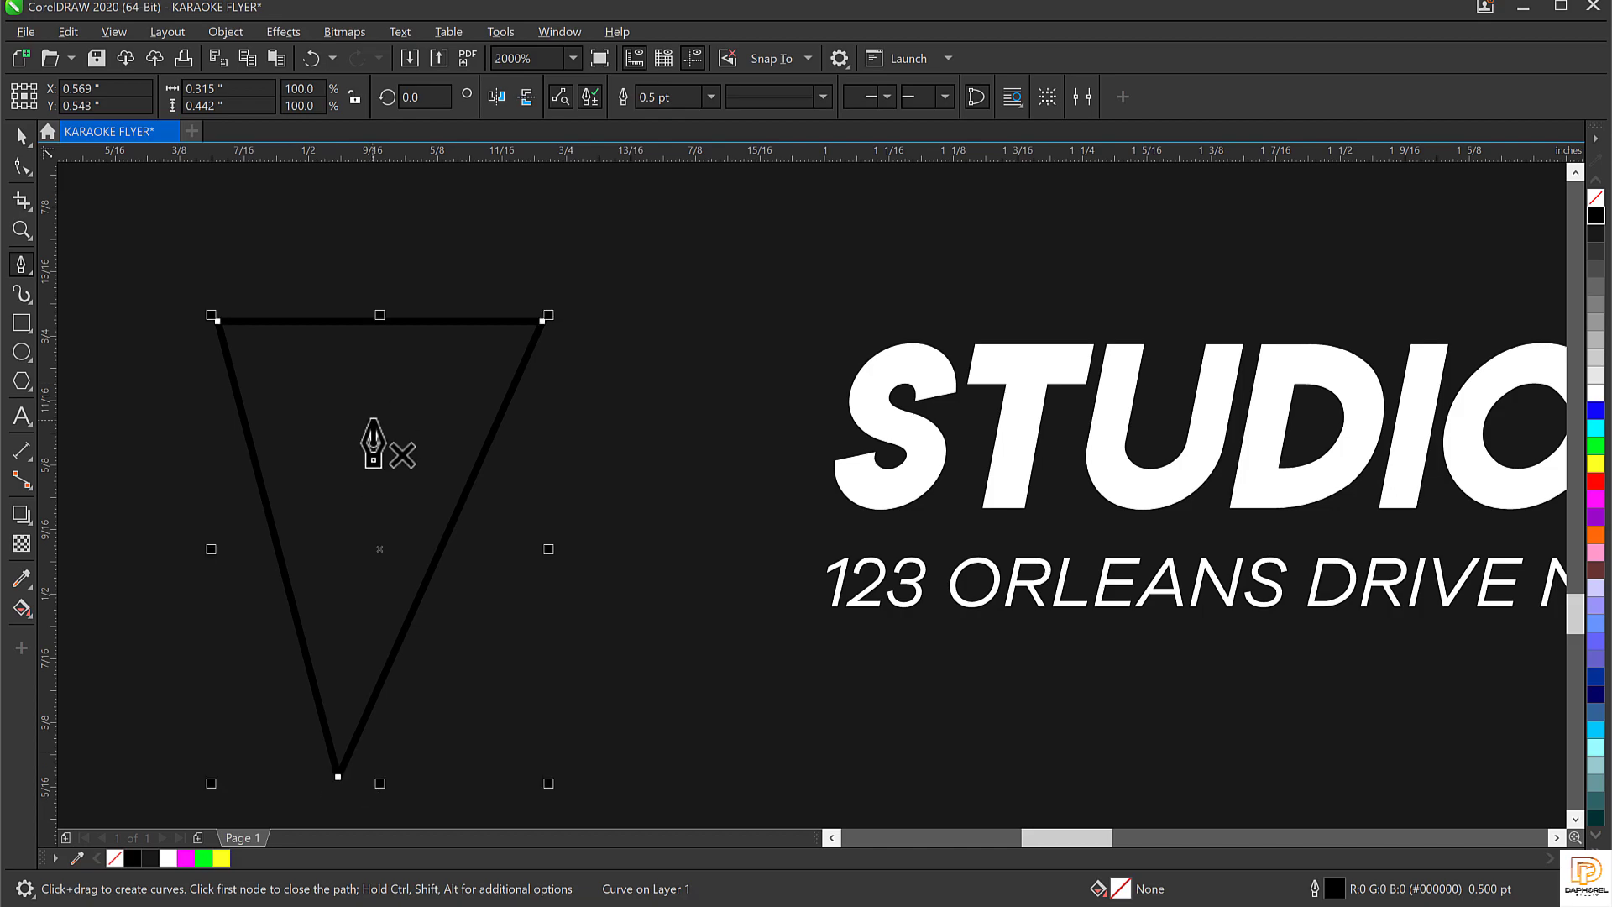
{"action": "left_click", "coordinate": [20, 162]}
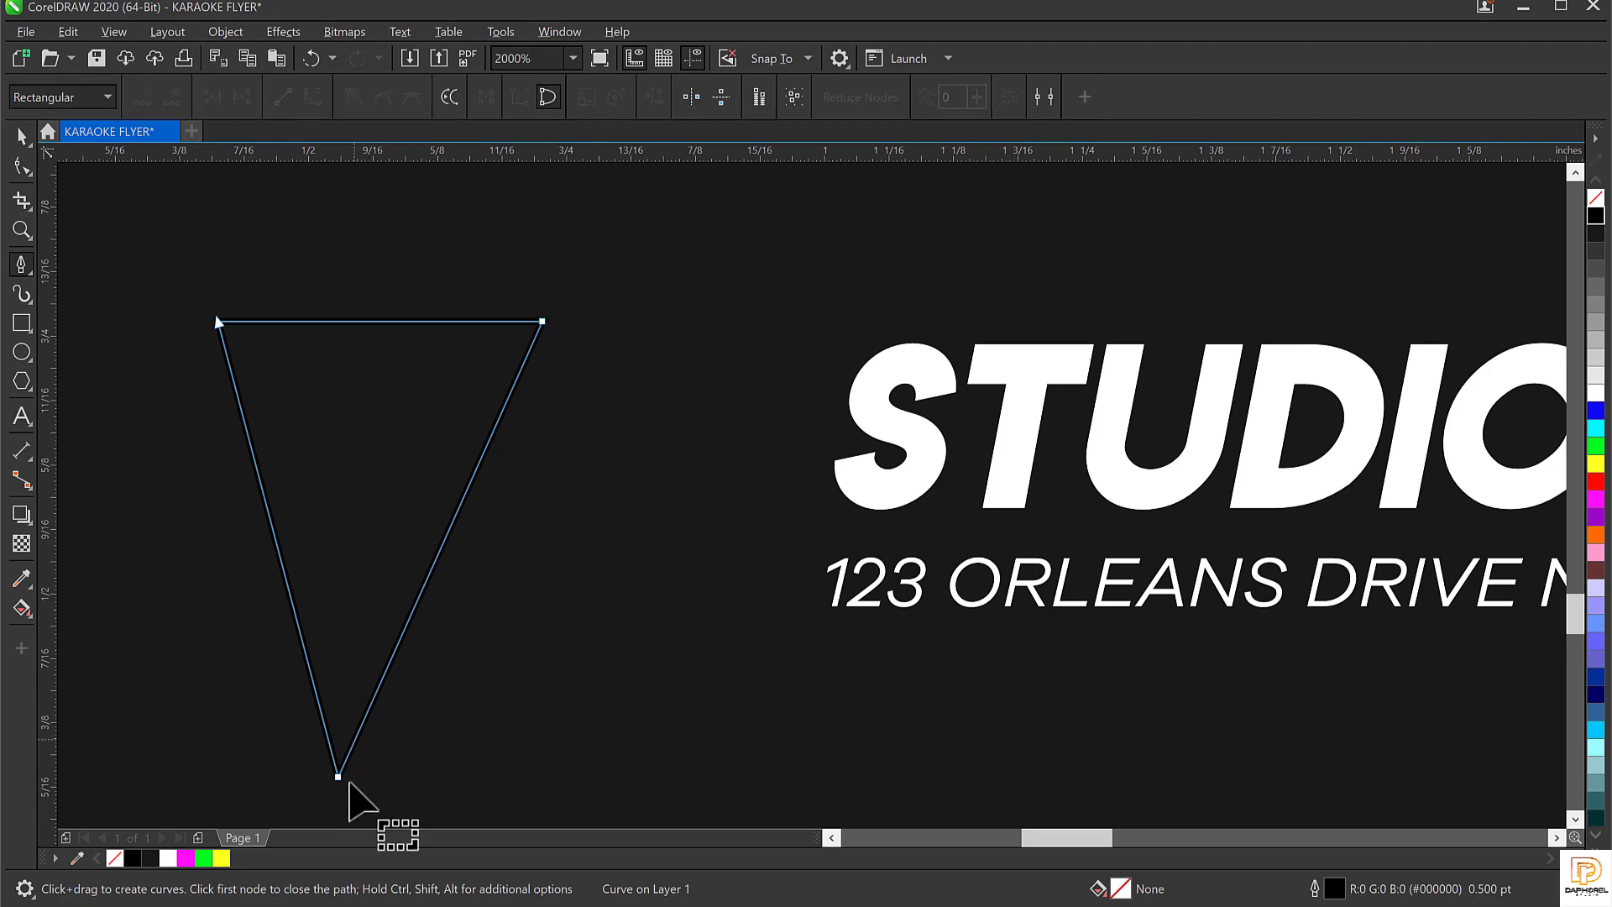
{"action": "left_click_drag", "start_coordinate": [337, 776], "coordinate": [372, 767]}
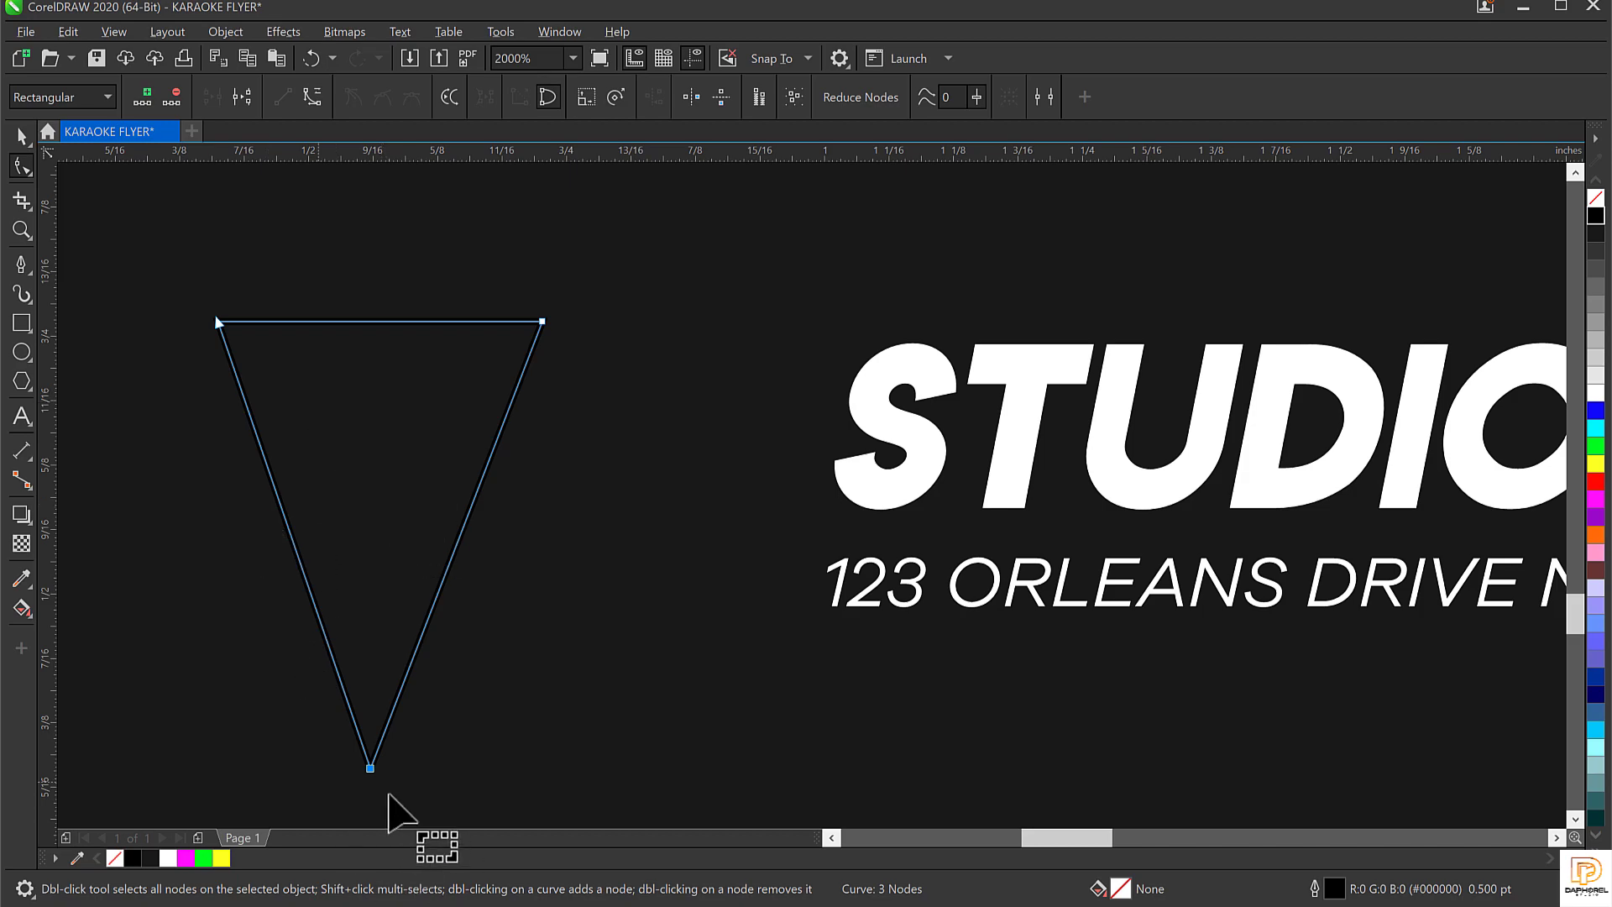
{"action": "mouse_move", "coordinate": [374, 766]}
{"action": "left_mouse_down"}
{"action": "mouse_move", "coordinate": [393, 766]}
{"action": "mouse_move", "coordinate": [371, 767]}
{"action": "left_mouse_up"}
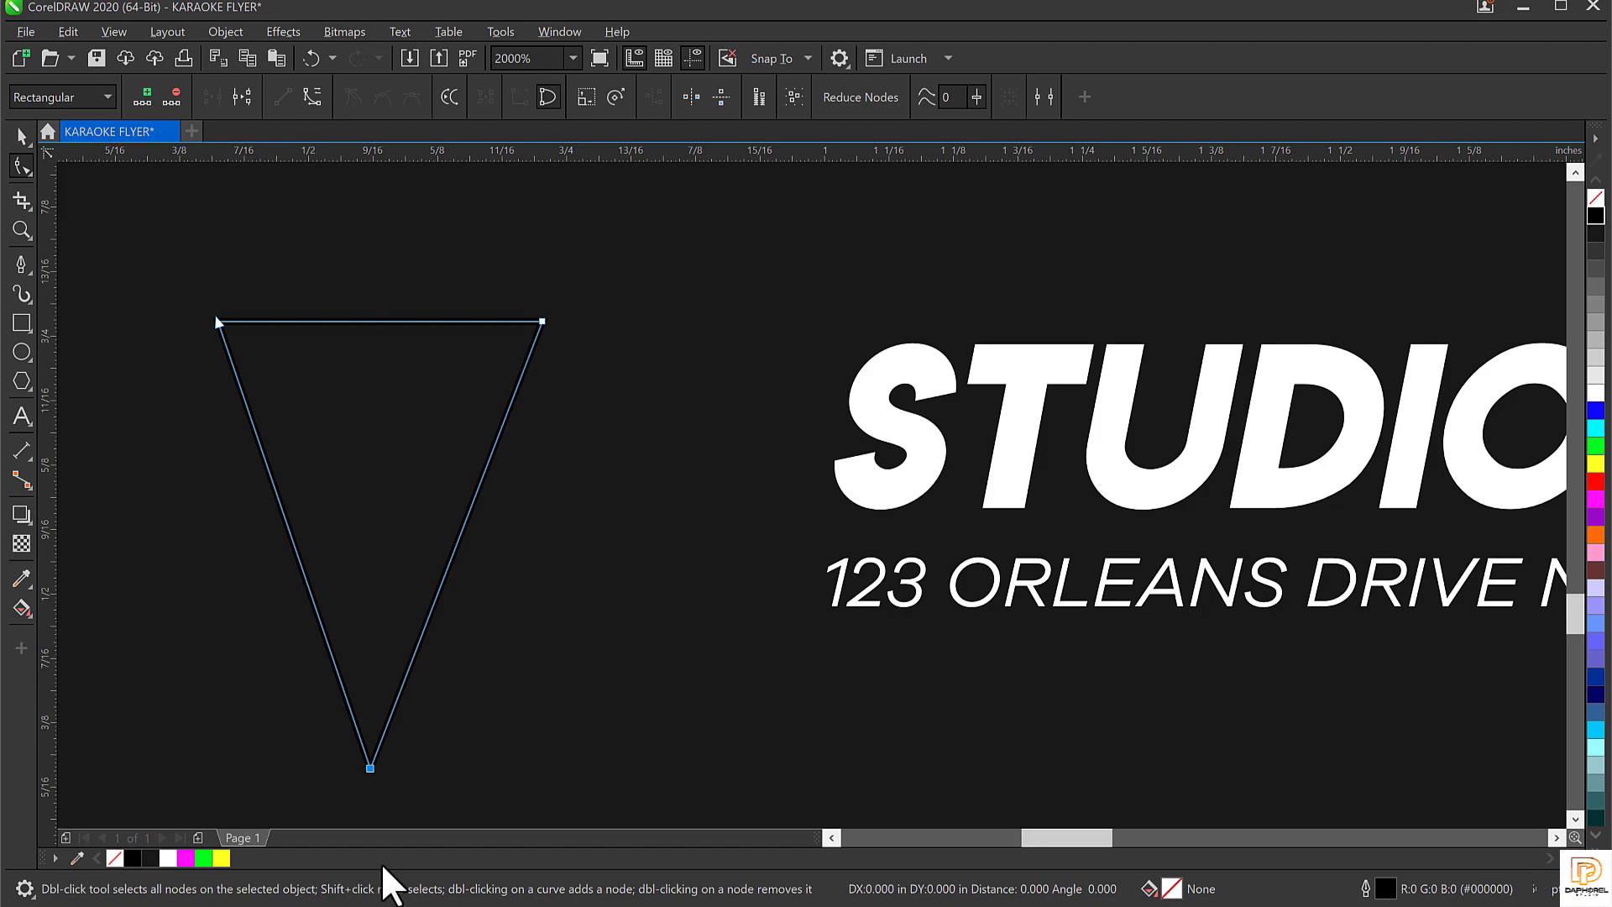
{"action": "key", "text": "space"}
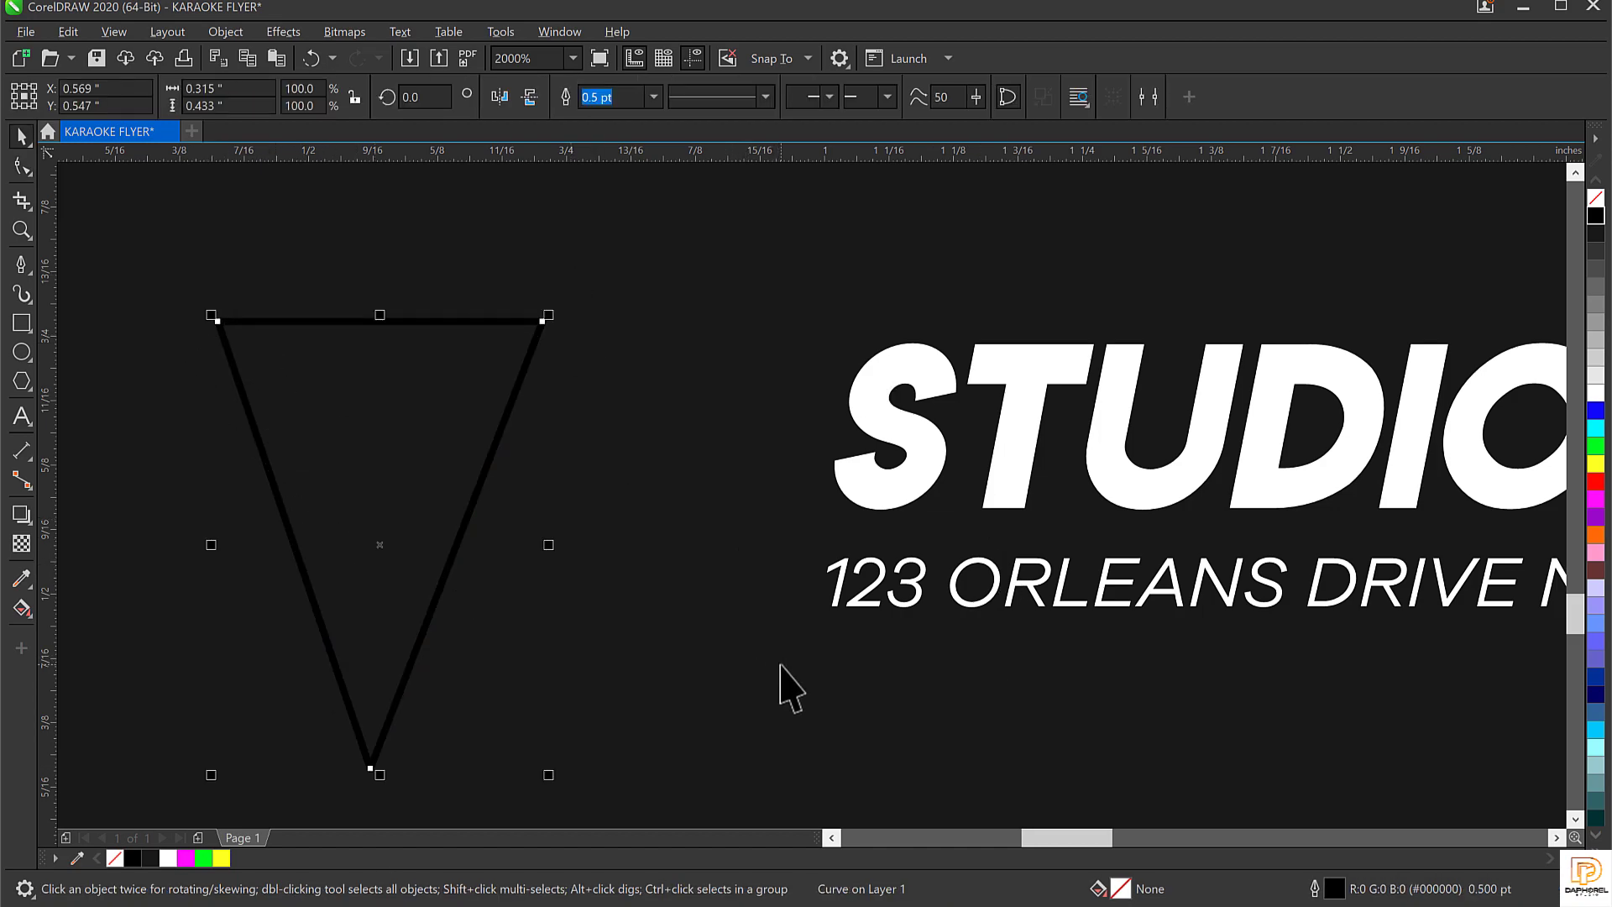
Draw a circle over the triangle's top and enlarge it to about 0.322 in across so it spans the triangle's width
{"action": "left_click", "coordinate": [23, 353]}
{"action": "left_click_drag", "start_coordinate": [233, 216], "coordinate": [517, 373]}
{"action": "key", "text": "Escape"}
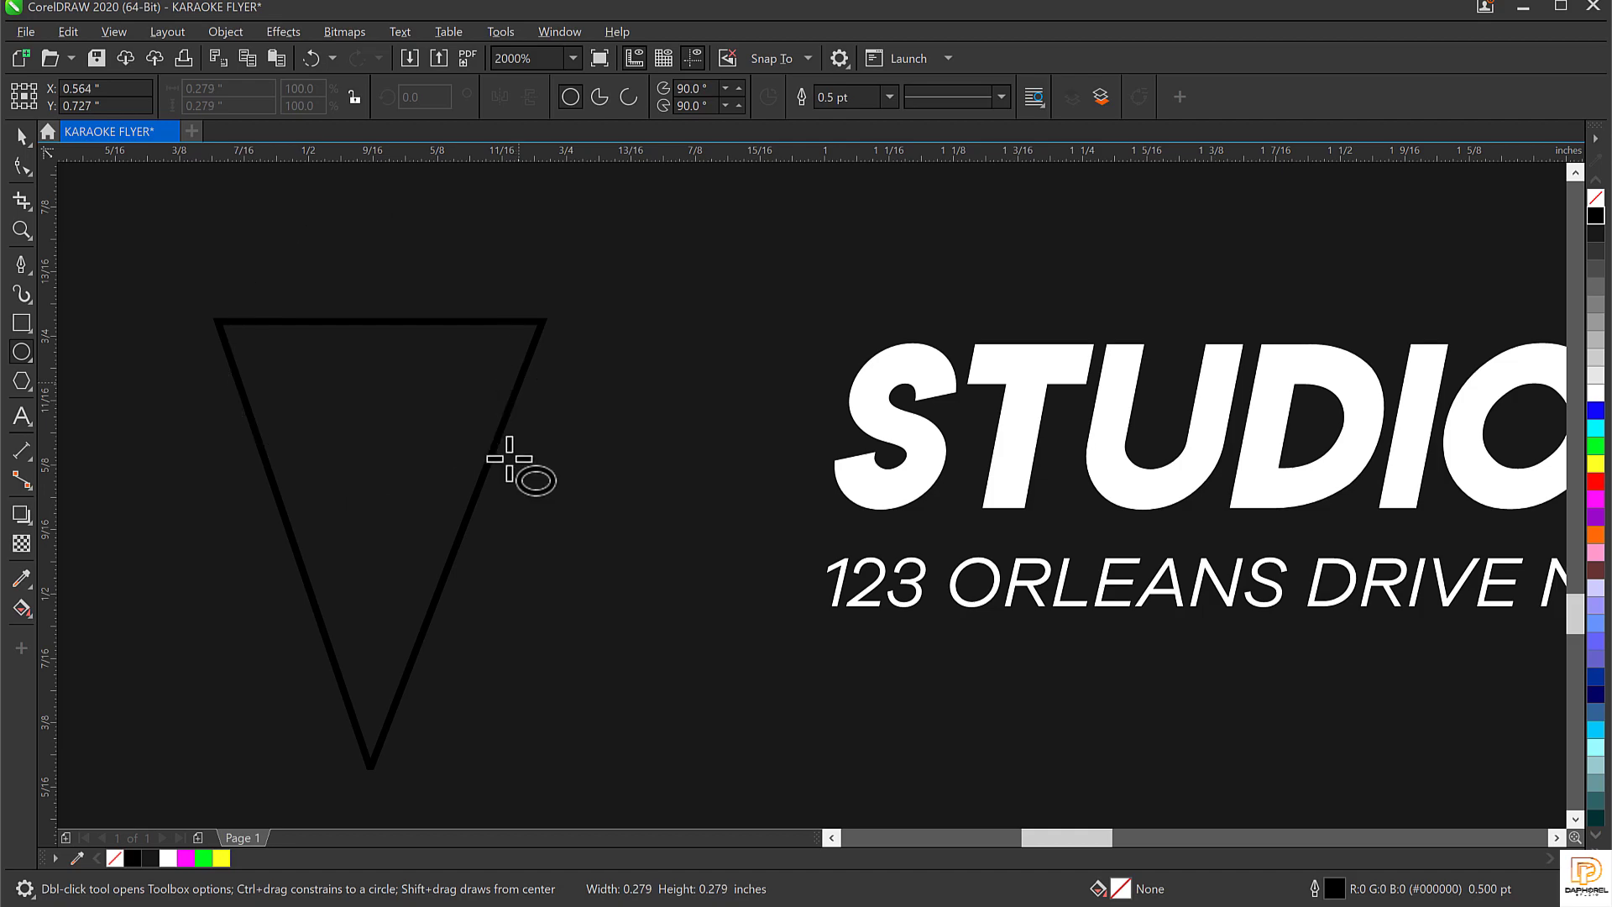
{"action": "key", "text": "space"}
{"action": "left_click_drag", "start_coordinate": [407, 360], "coordinate": [385, 282]}
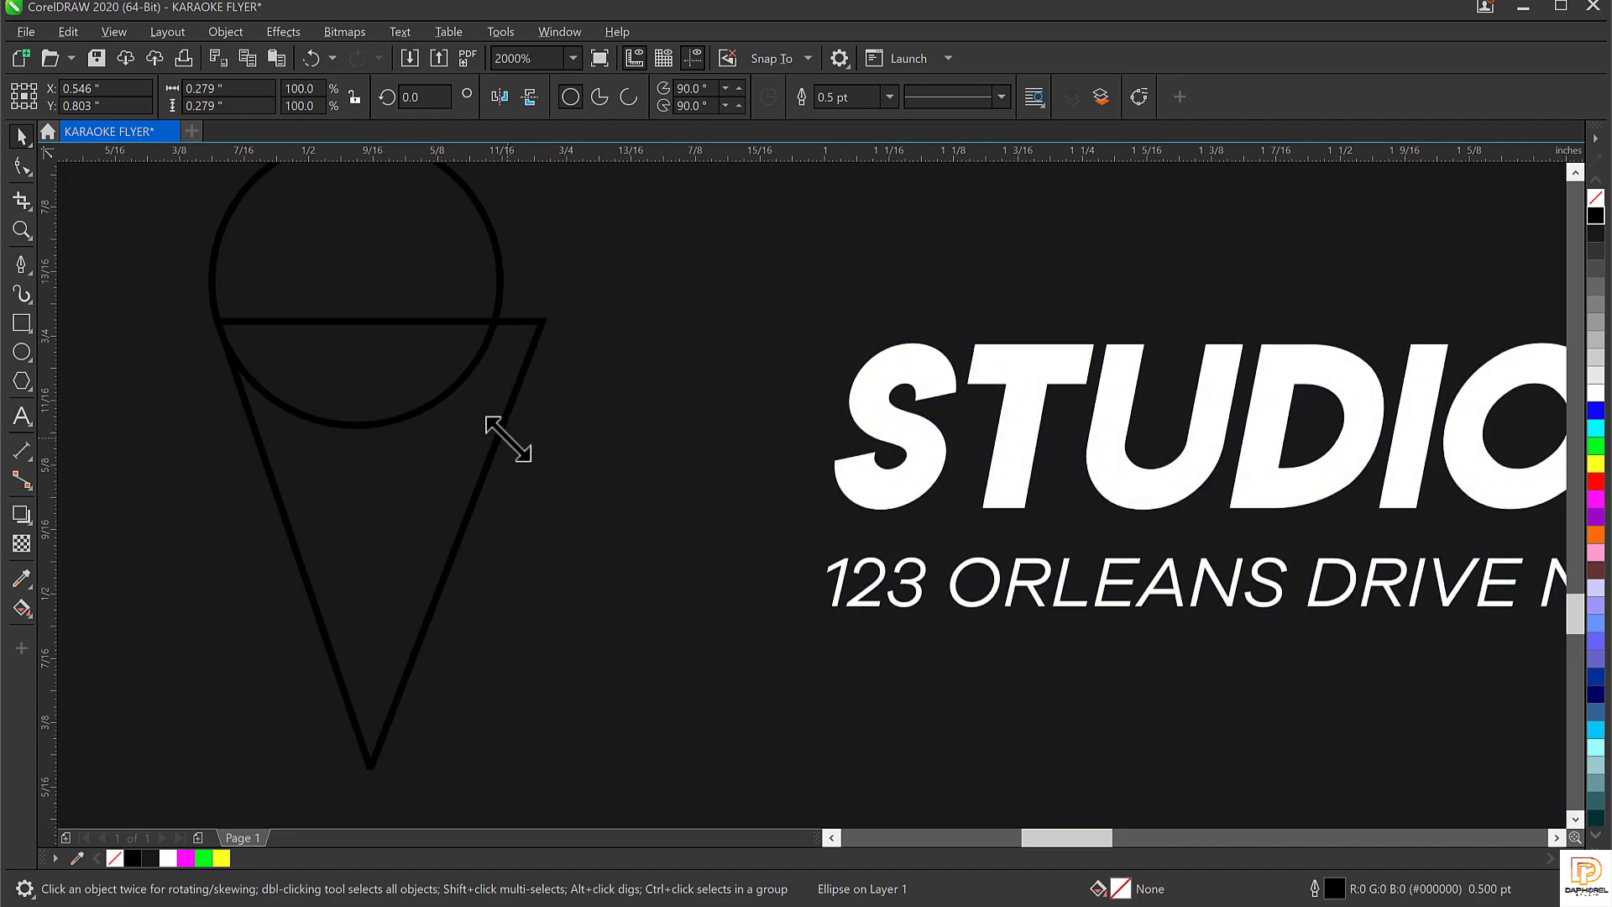
{"action": "left_click_drag", "start_coordinate": [508, 438], "coordinate": [576, 478]}
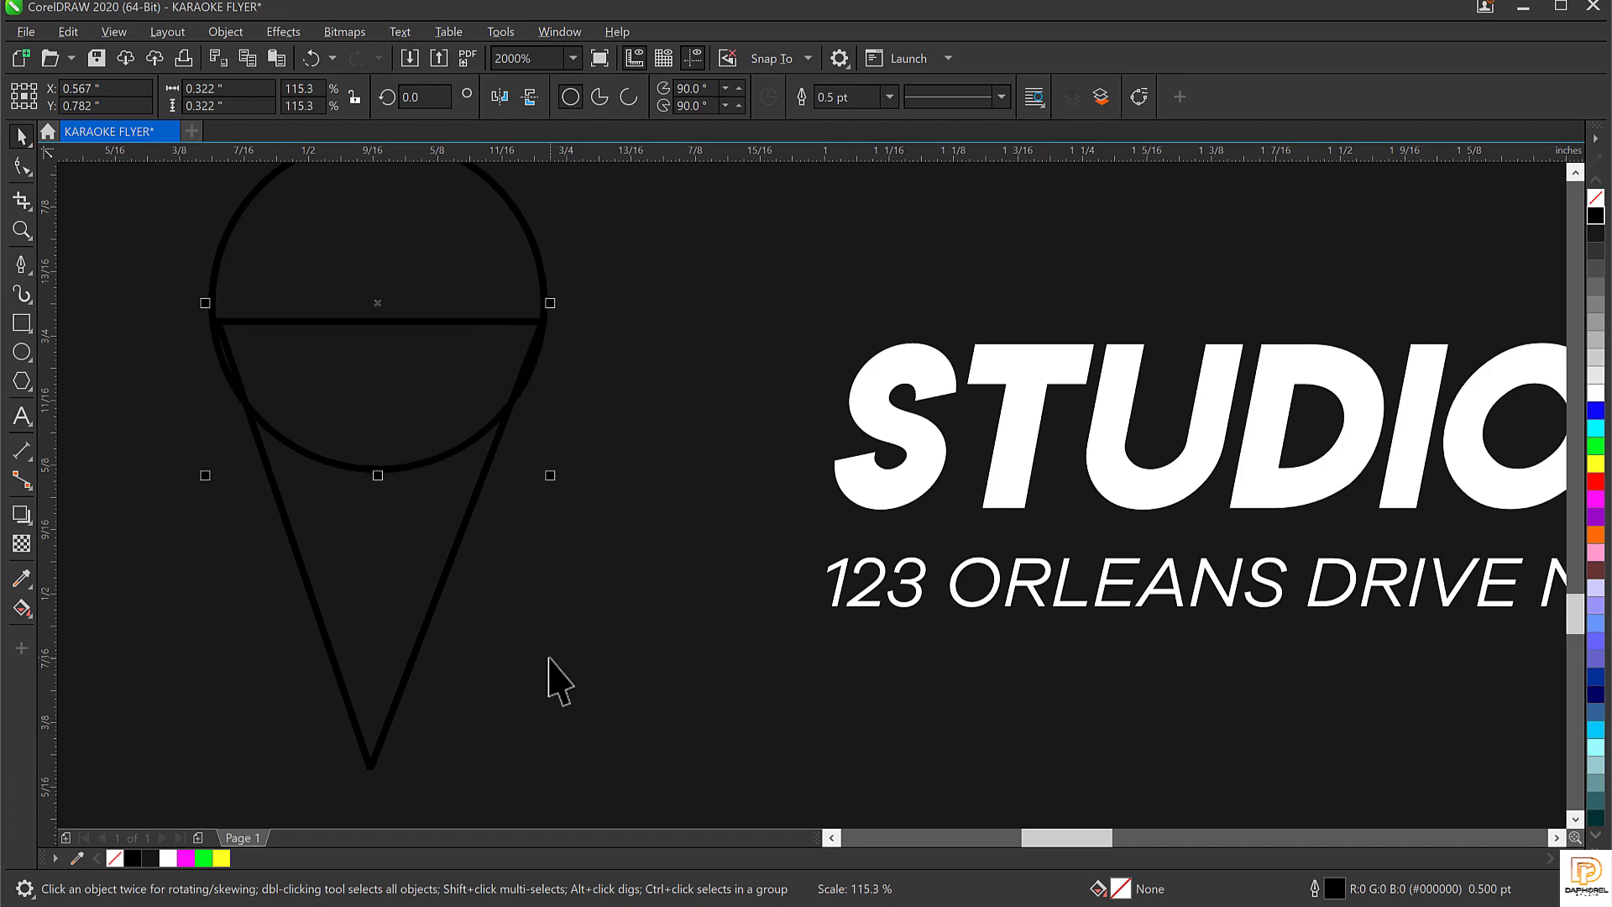
{"action": "scroll", "coordinate": [418, 443], "scroll_direction": "down", "scroll_amount": 3}
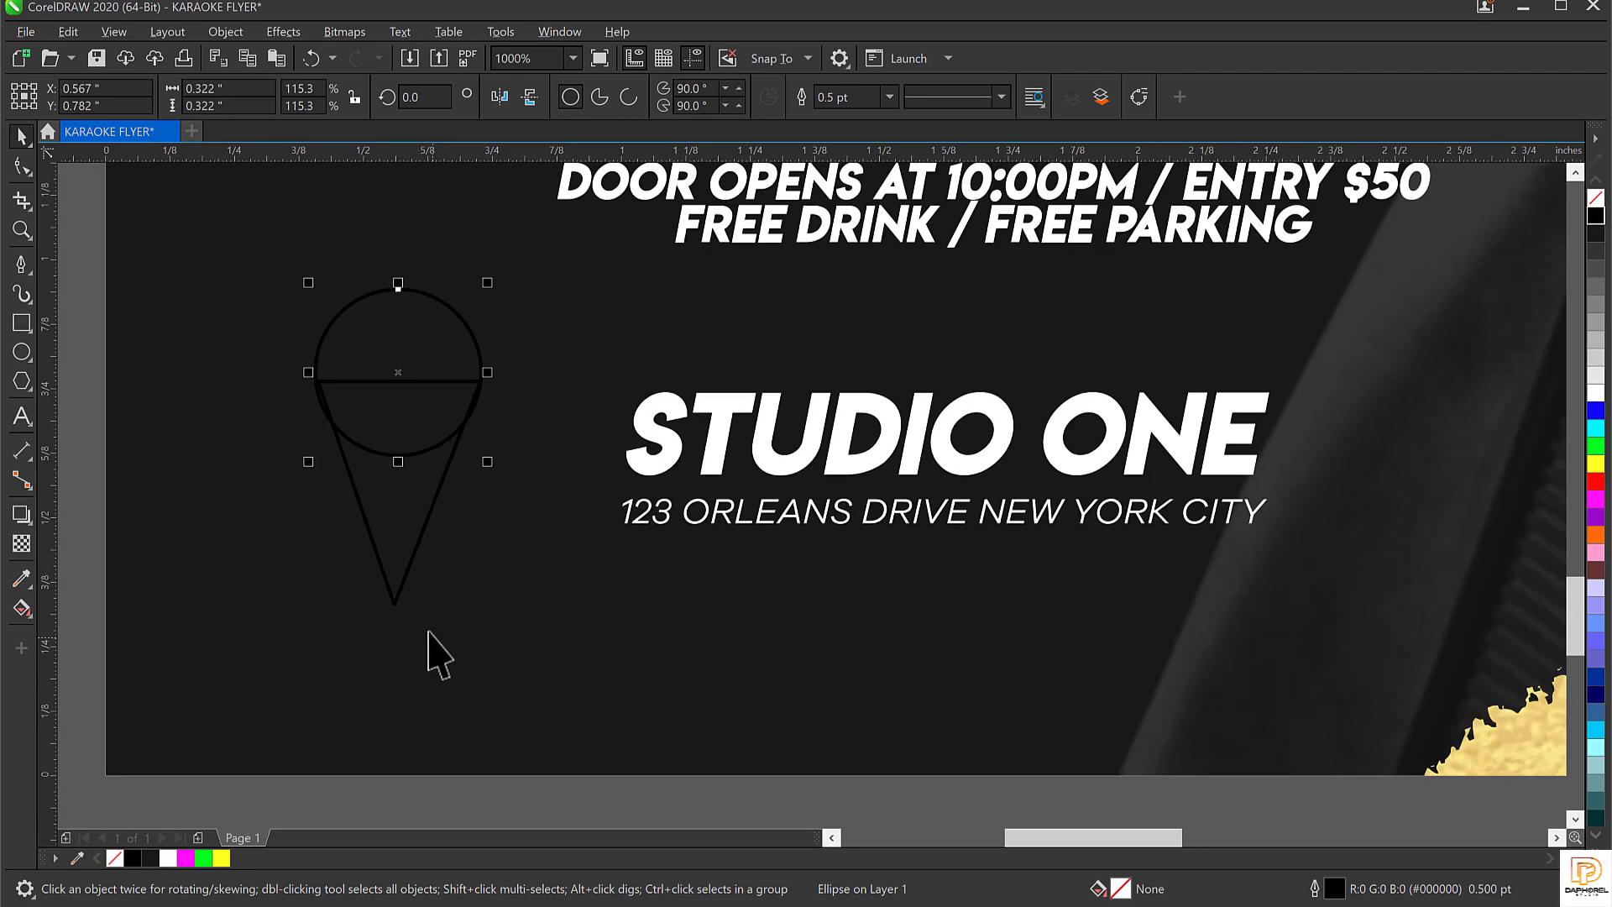
{"action": "scroll", "coordinate": [414, 351], "scroll_direction": "up", "scroll_amount": 3}
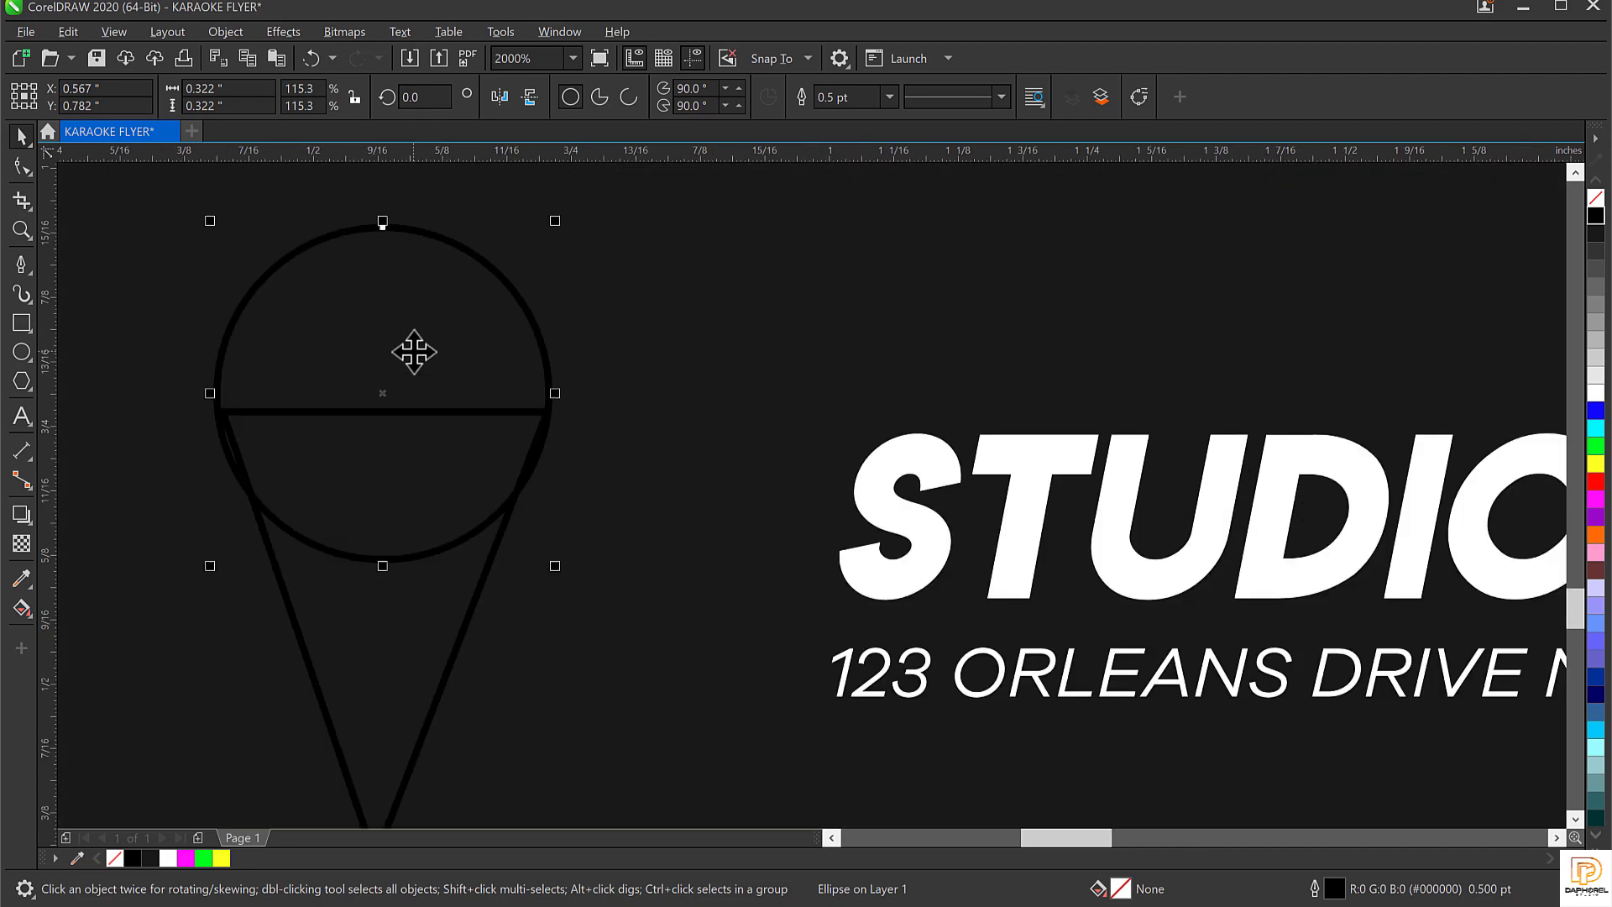
{"action": "scroll", "coordinate": [413, 351], "scroll_direction": "down", "scroll_amount": 3}
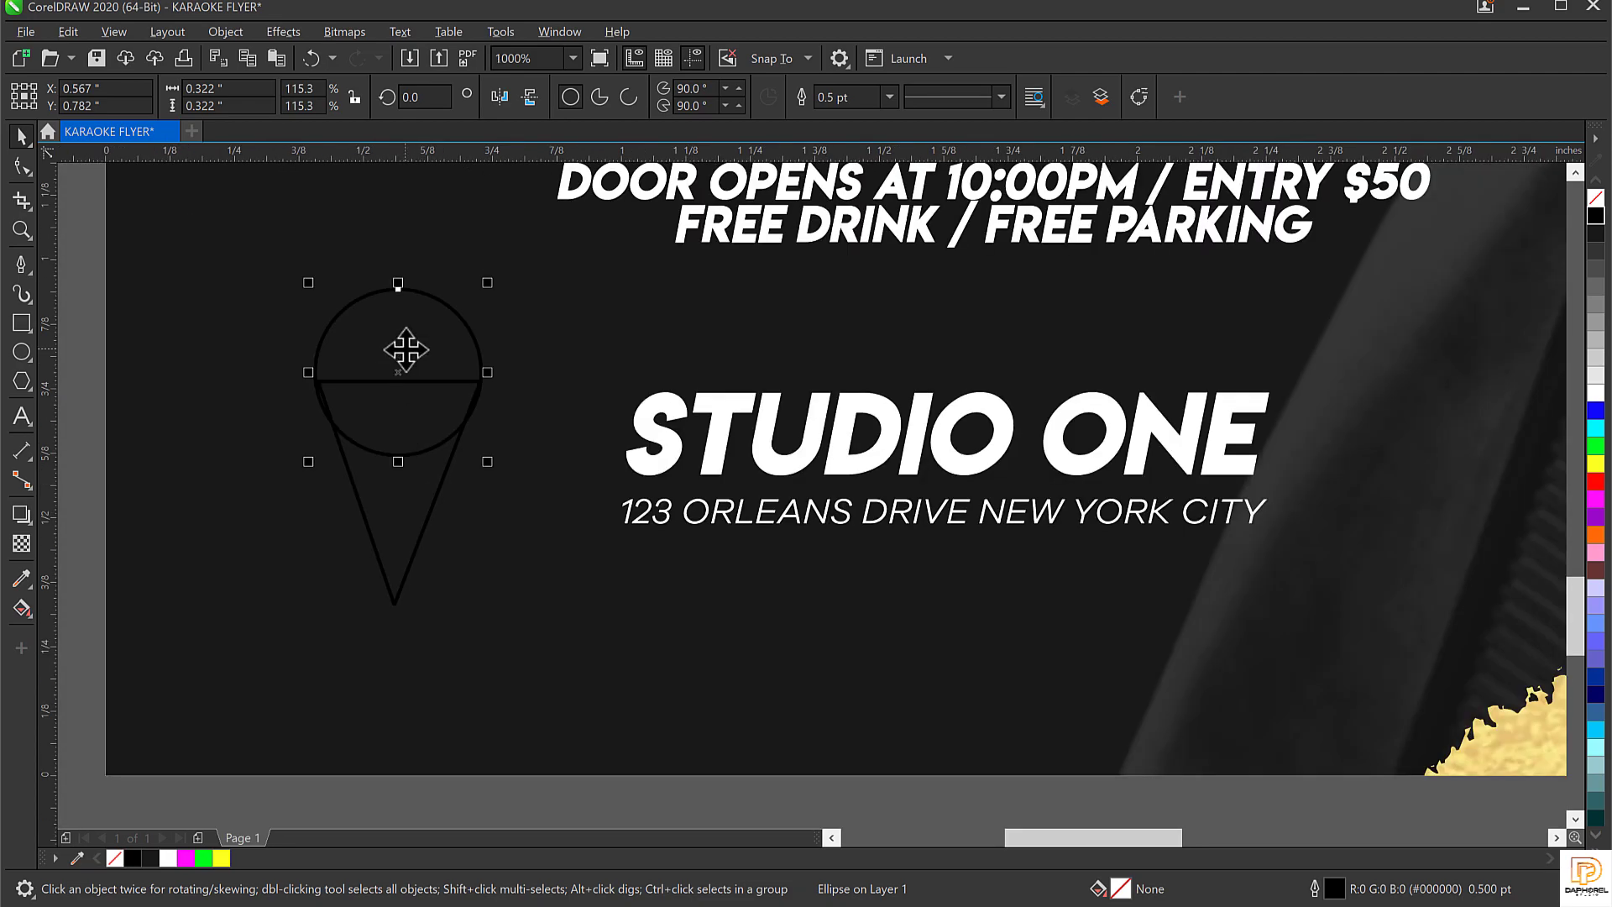
{"action": "left_click", "coordinate": [405, 537]}
{"action": "left_click", "coordinate": [411, 347]}
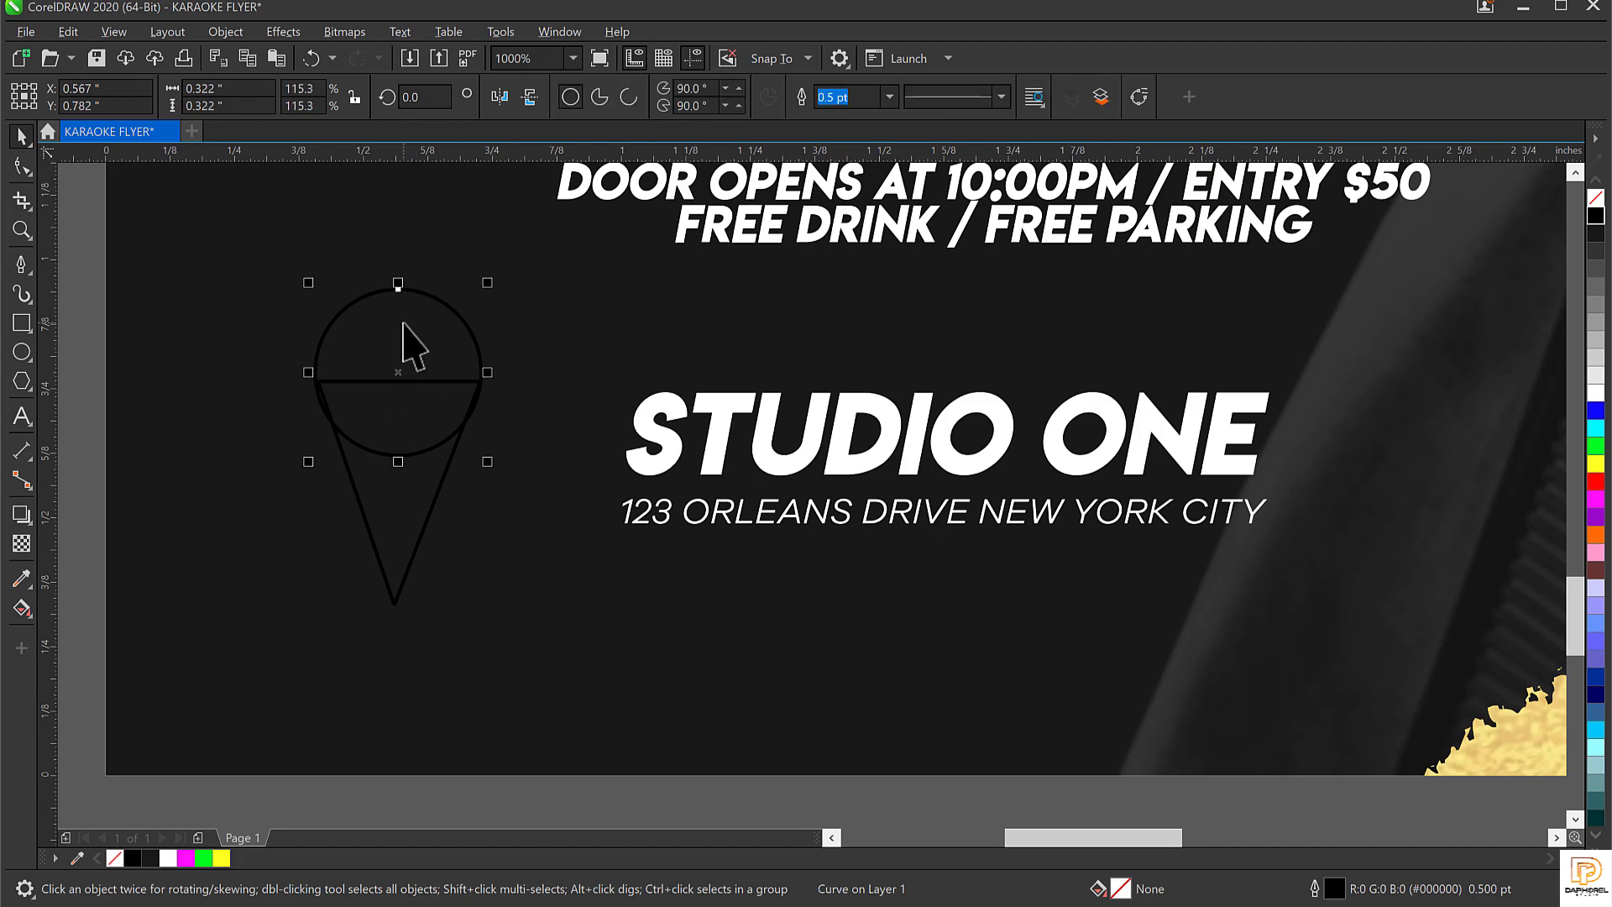
{"action": "left_click_drag", "start_coordinate": [395, 311], "coordinate": [395, 328]}
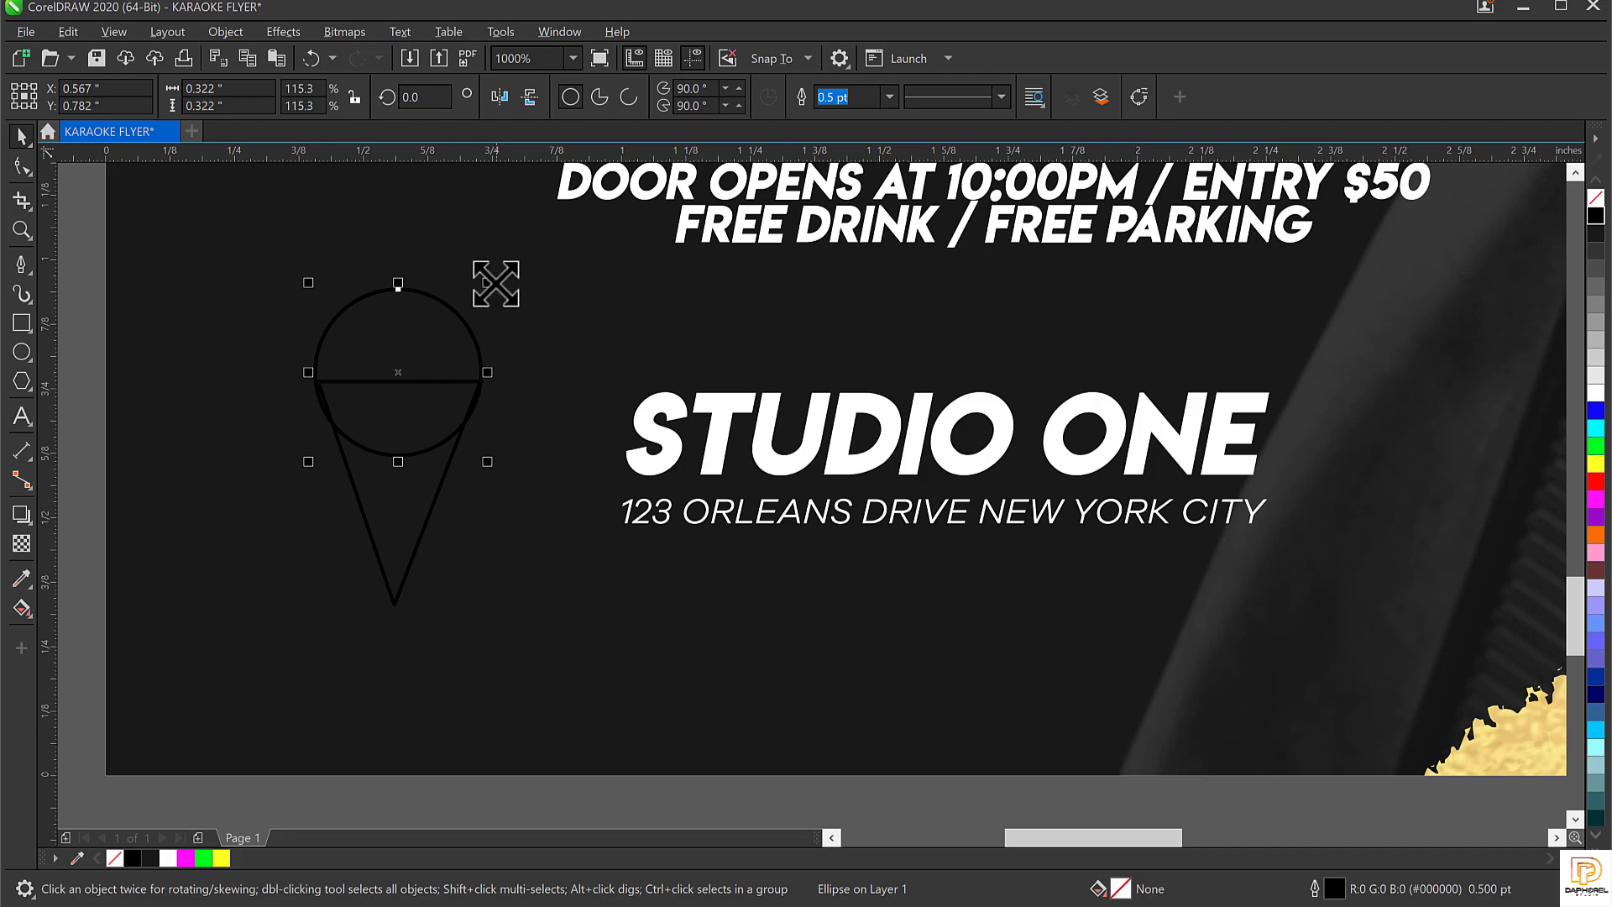
{"action": "left_click_drag", "start_coordinate": [420, 329], "coordinate": [545, 417]}
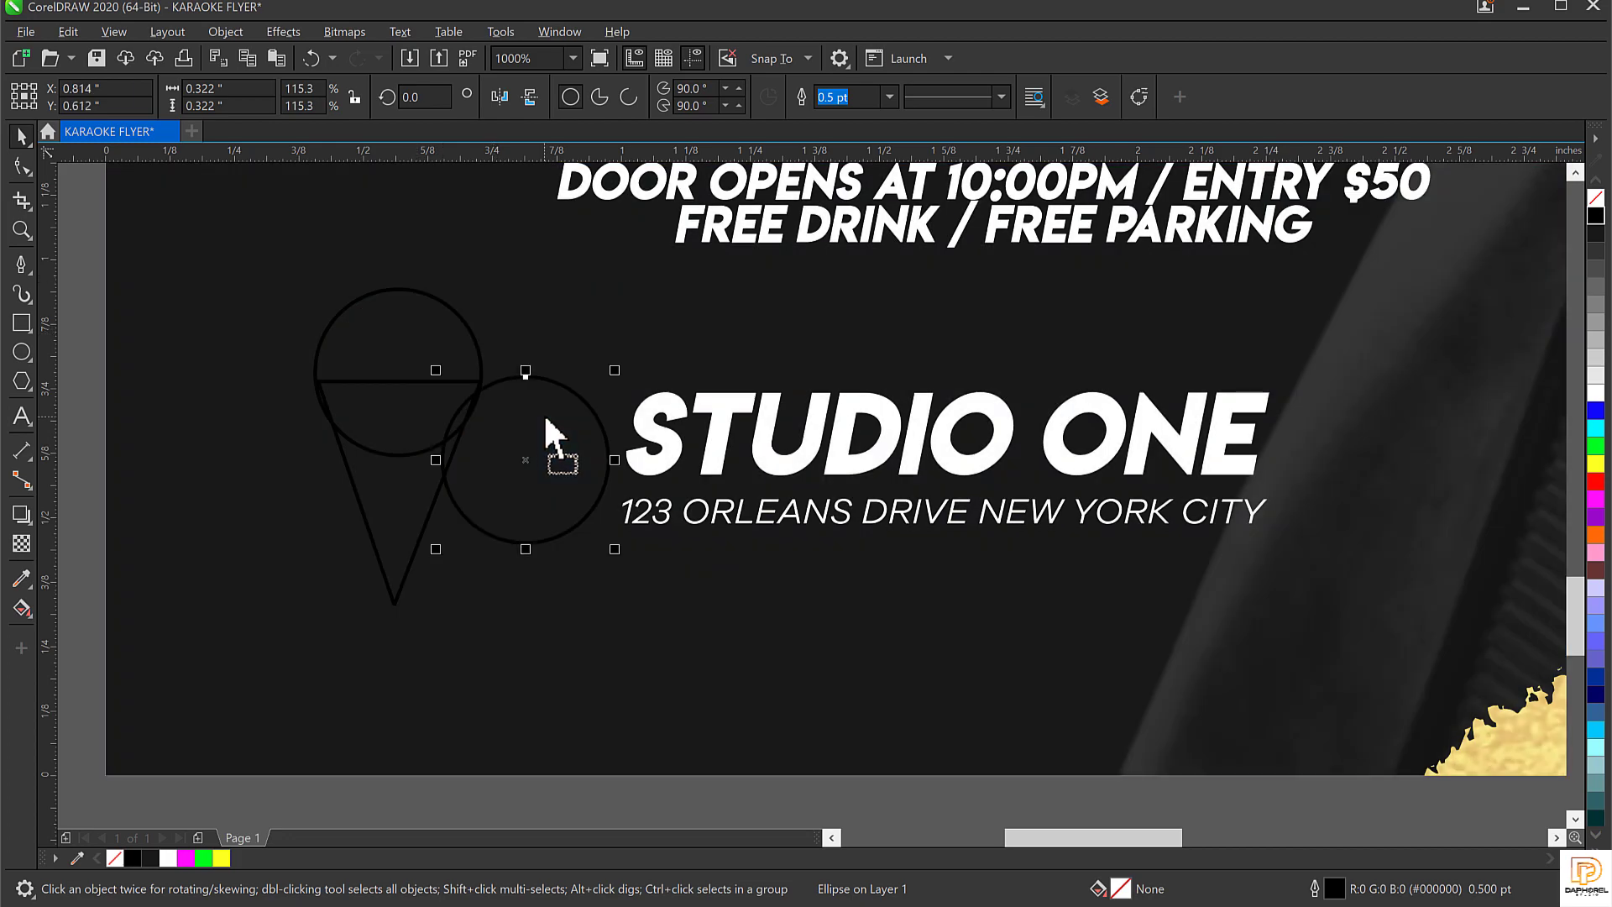
{"action": "key", "text": "ctrl+z"}
Make a concentric smaller copy of the pin's circle, about 0.159 in across, and move it horizontally clear of the pin toward STUDIO ONE
{"action": "scroll", "coordinate": [385, 324], "scroll_direction": "up", "scroll_amount": 2}
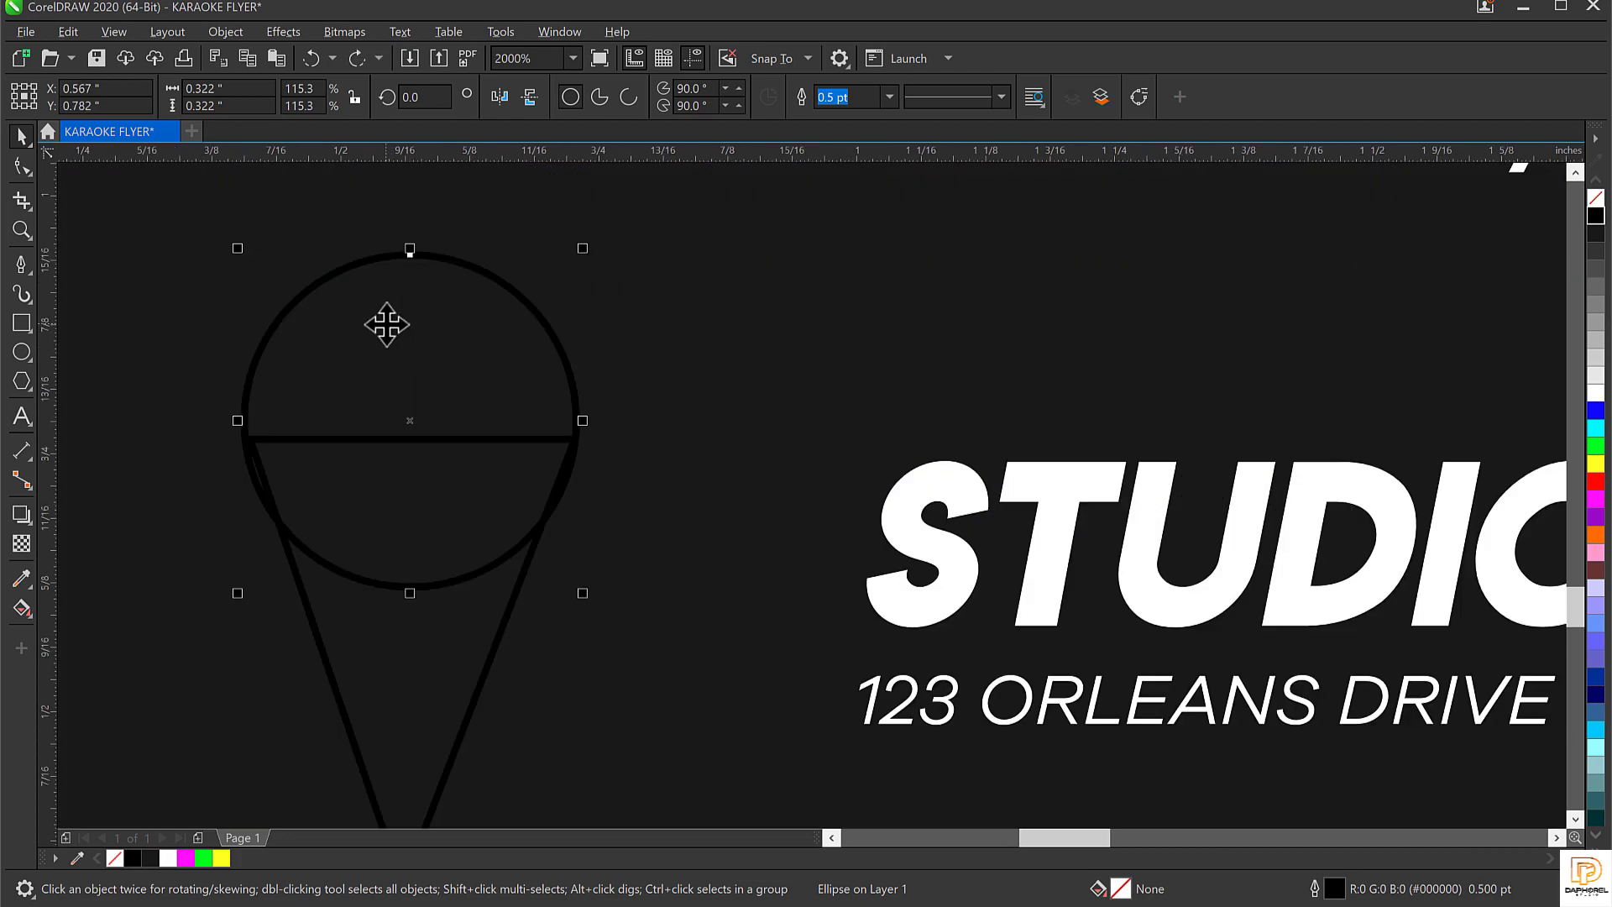
{"action": "scroll", "coordinate": [412, 317], "scroll_direction": "down", "scroll_amount": 2}
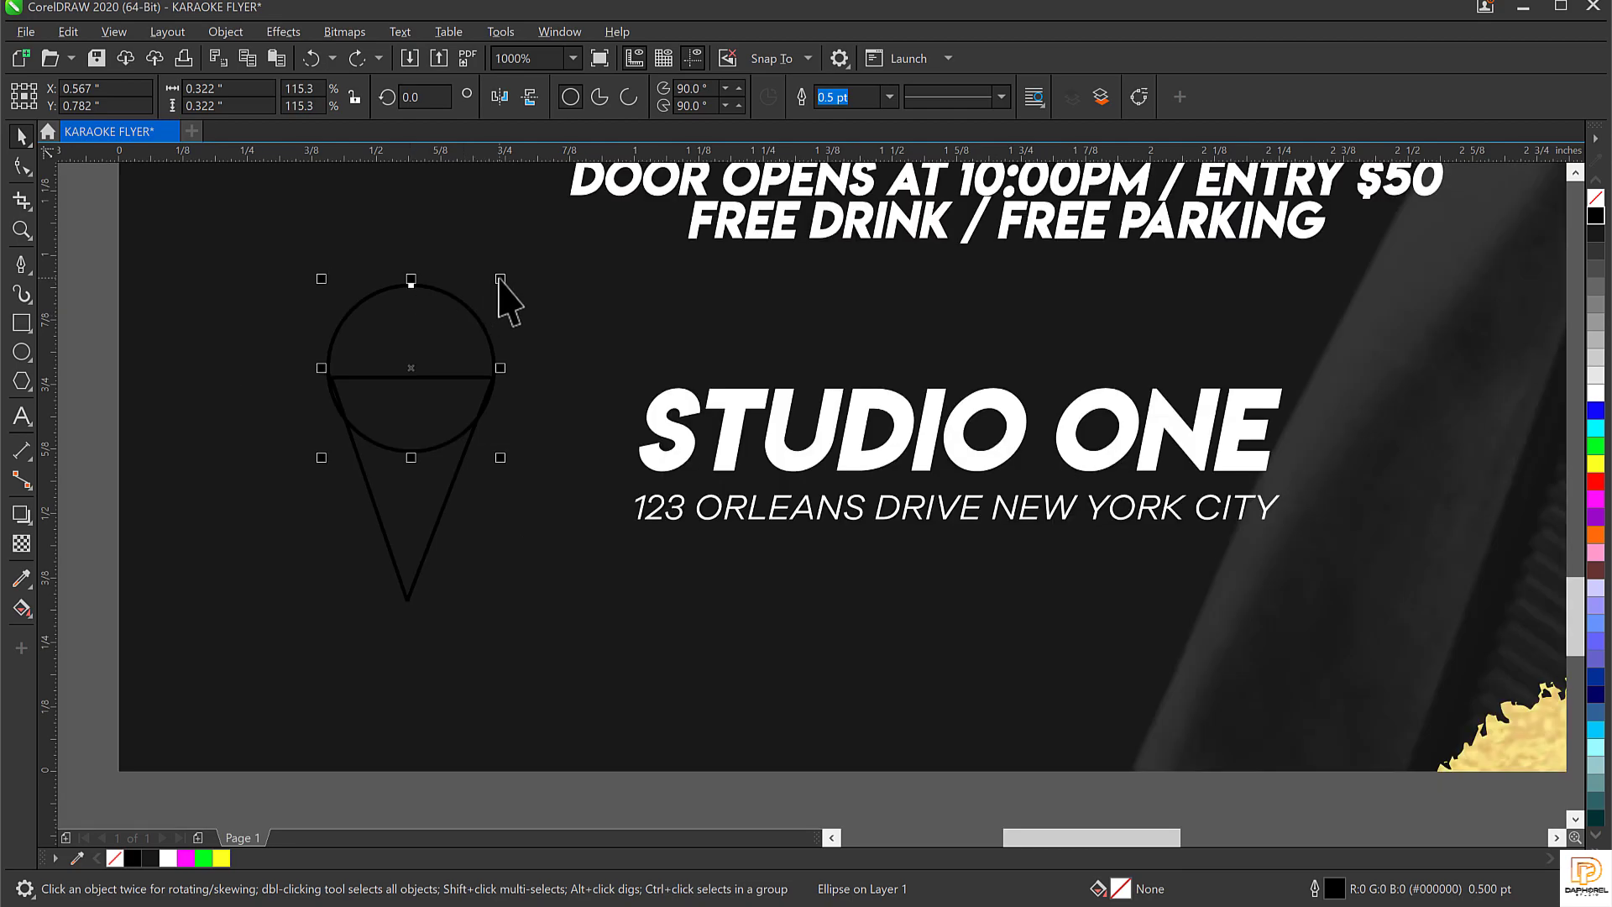
{"action": "left_click_drag", "start_coordinate": [500, 278], "coordinate": [458, 305]}
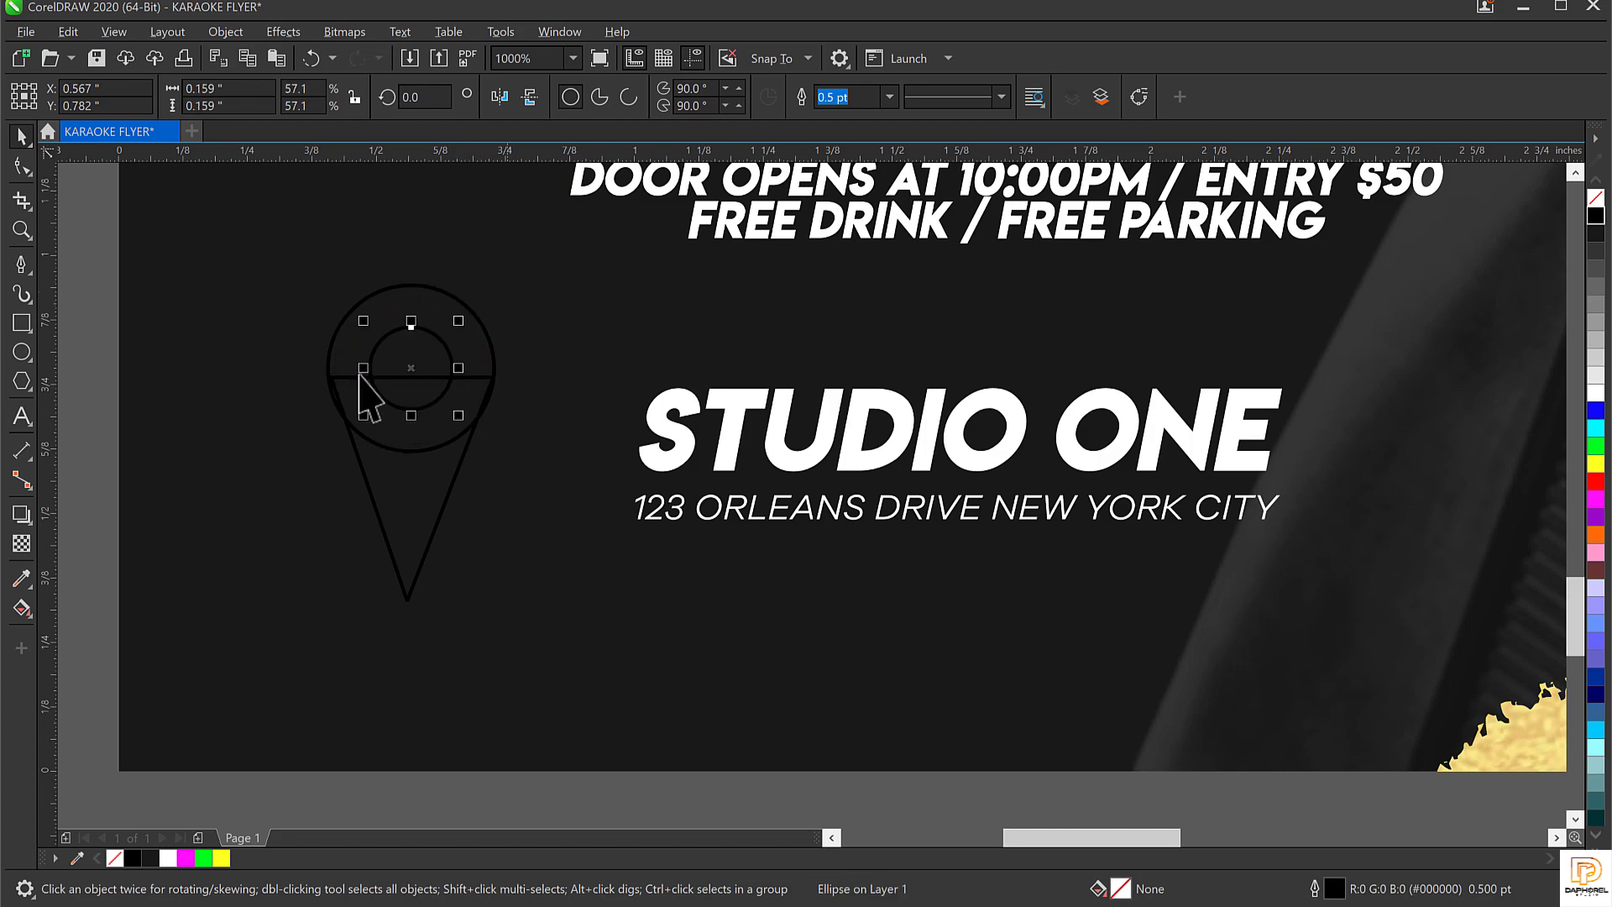
{"action": "left_click_drag", "start_coordinate": [410, 368], "coordinate": [625, 425]}
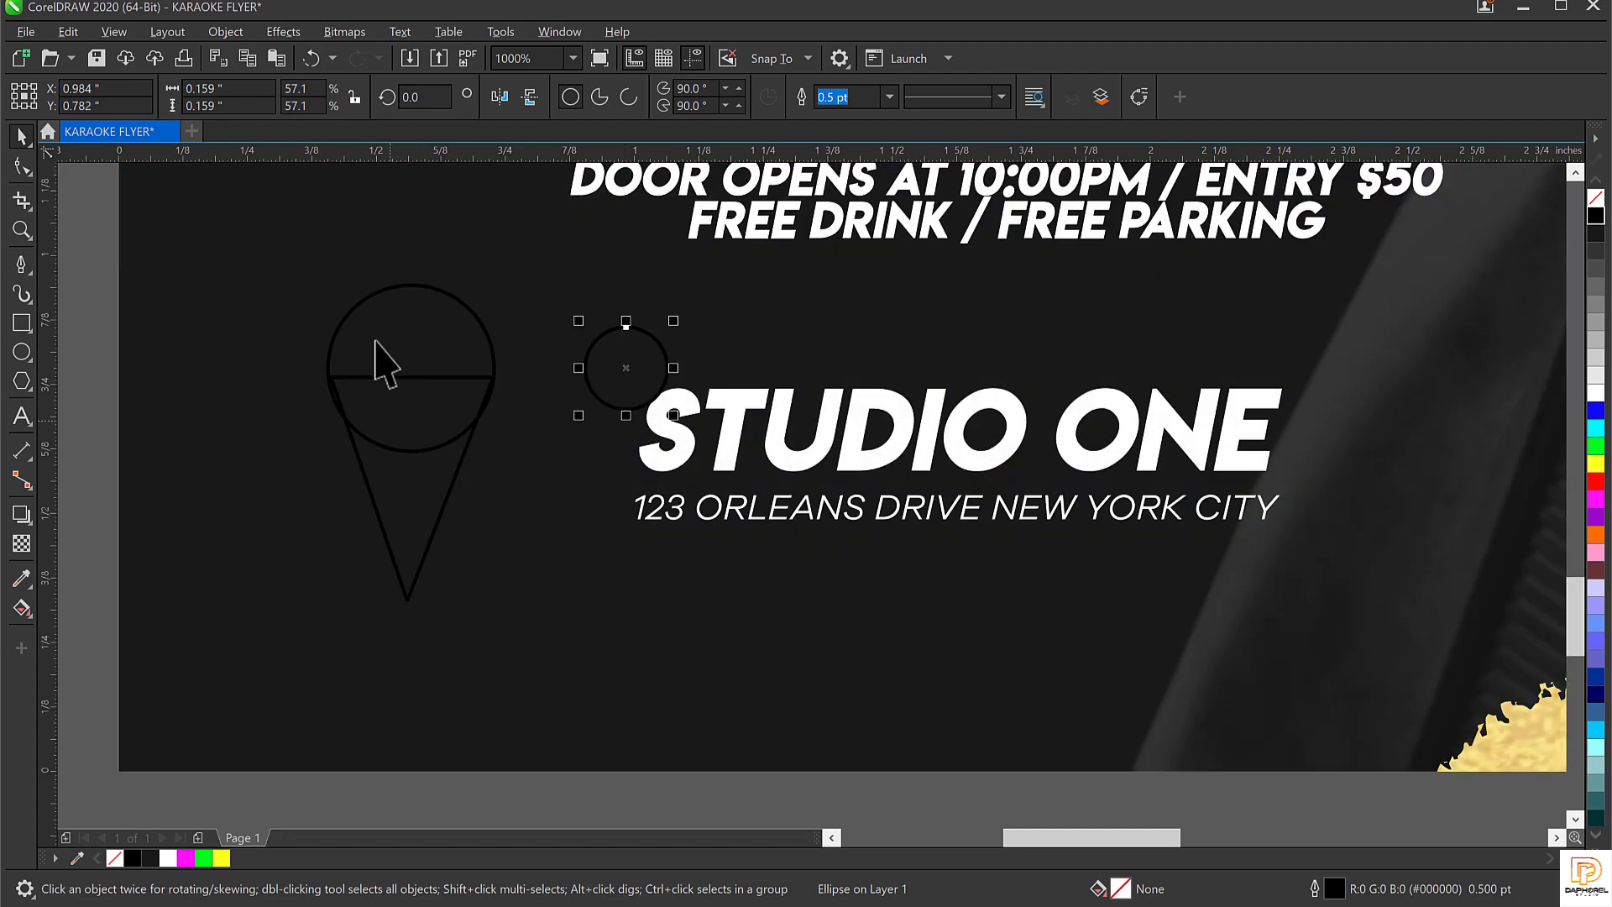
Weld the large circle and the triangle into a single pin outline
{"action": "left_click", "coordinate": [398, 316]}
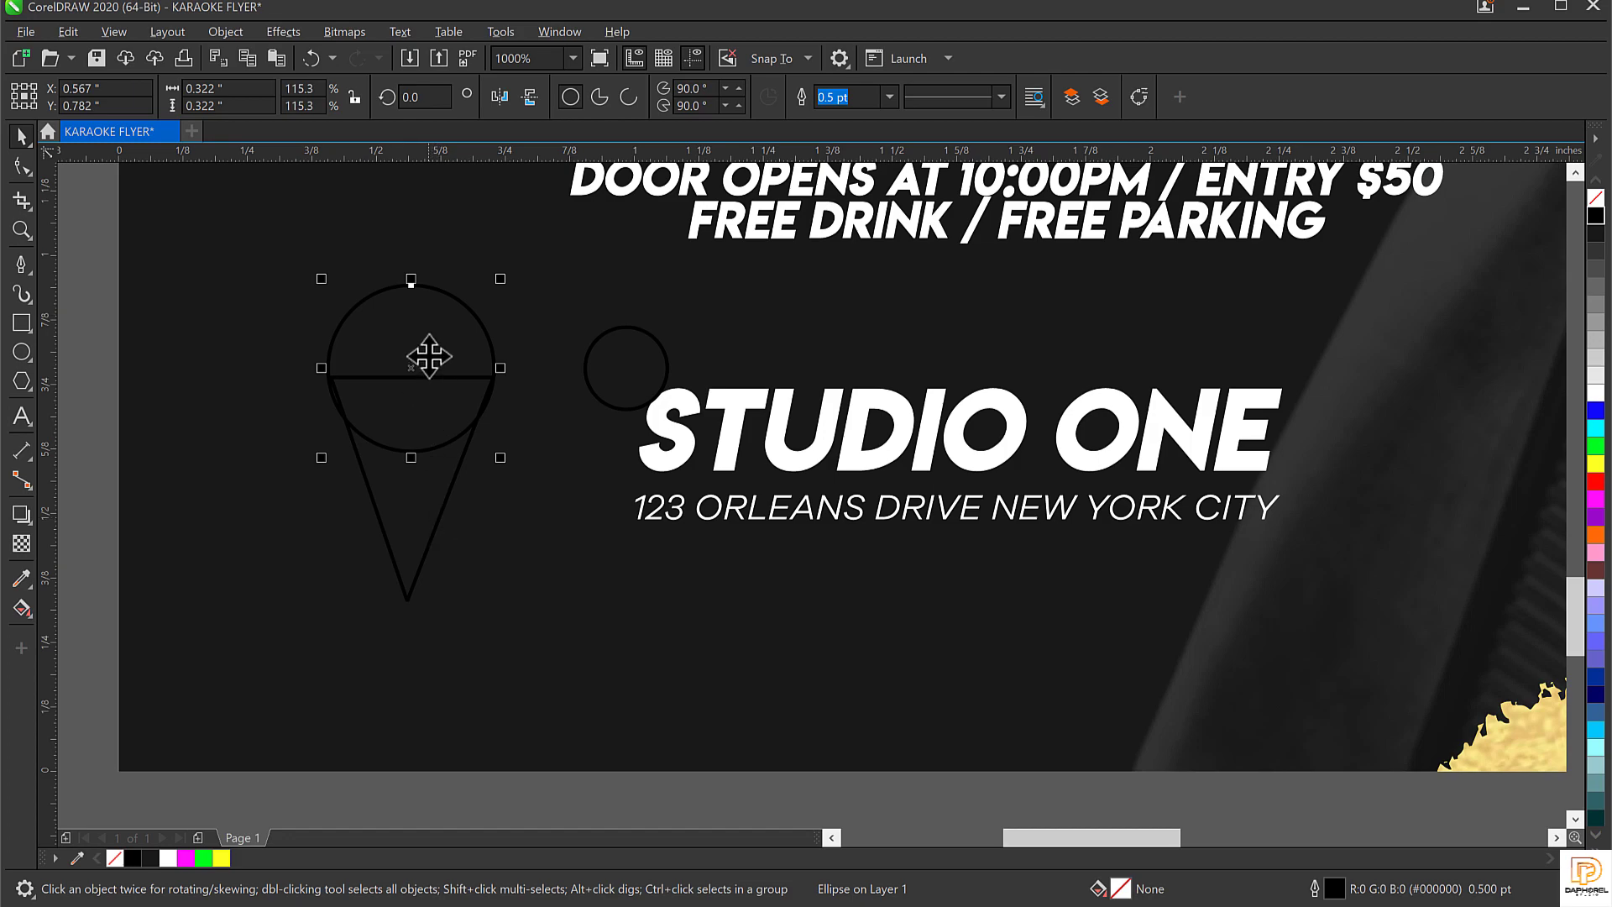
{"action": "left_click", "coordinate": [437, 522], "text": "shift"}
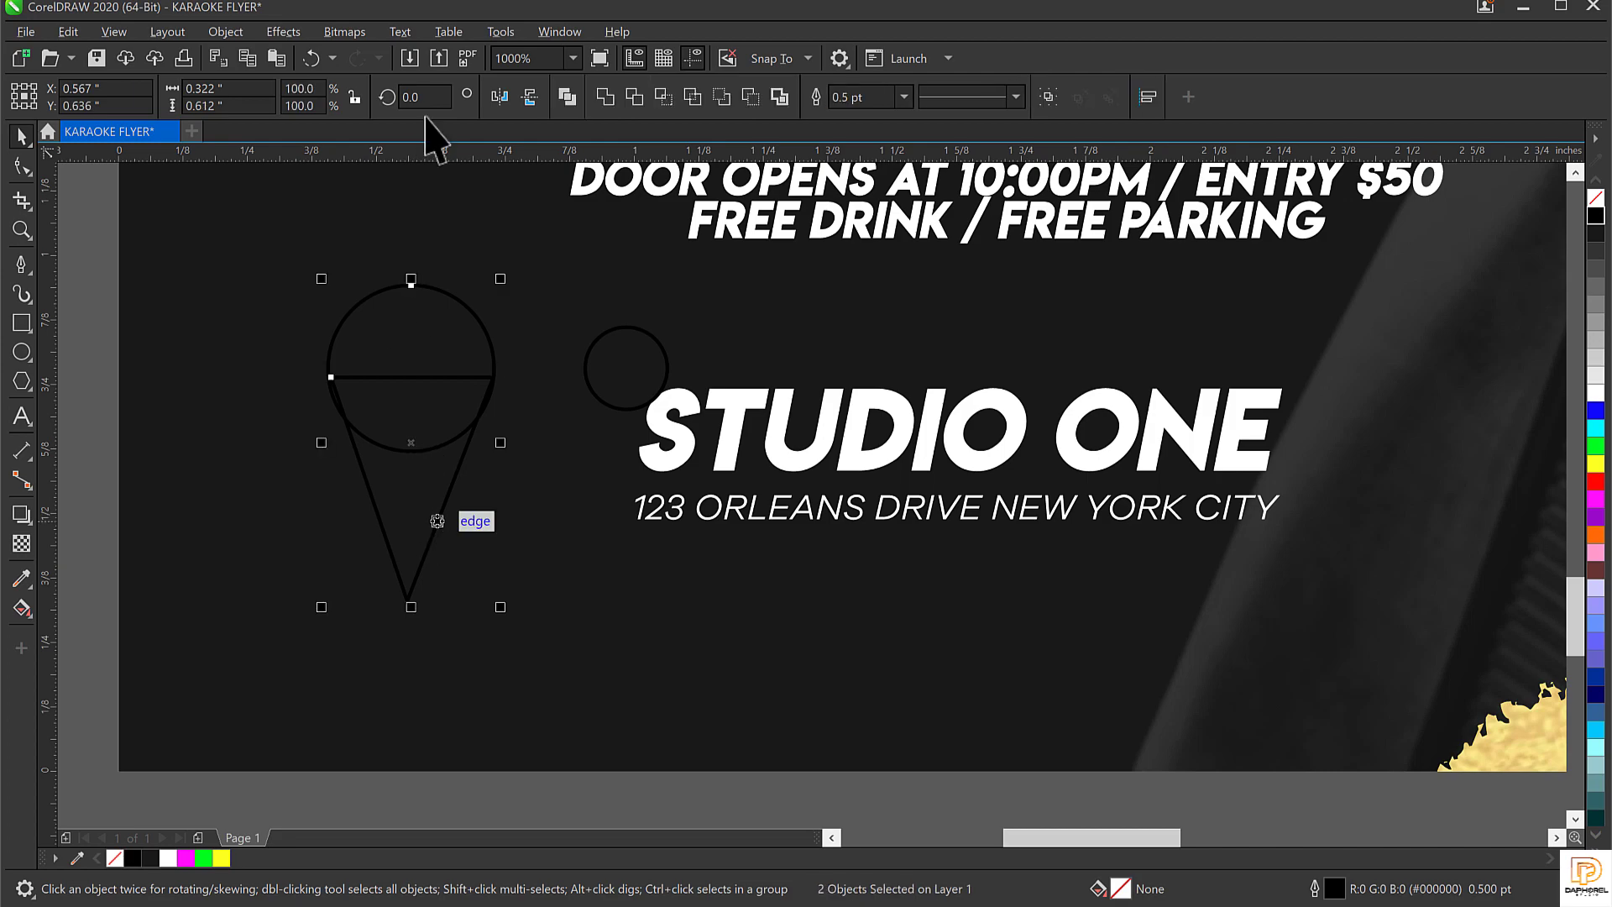
{"action": "left_click", "coordinate": [603, 94]}
{"action": "left_click", "coordinate": [540, 587]}
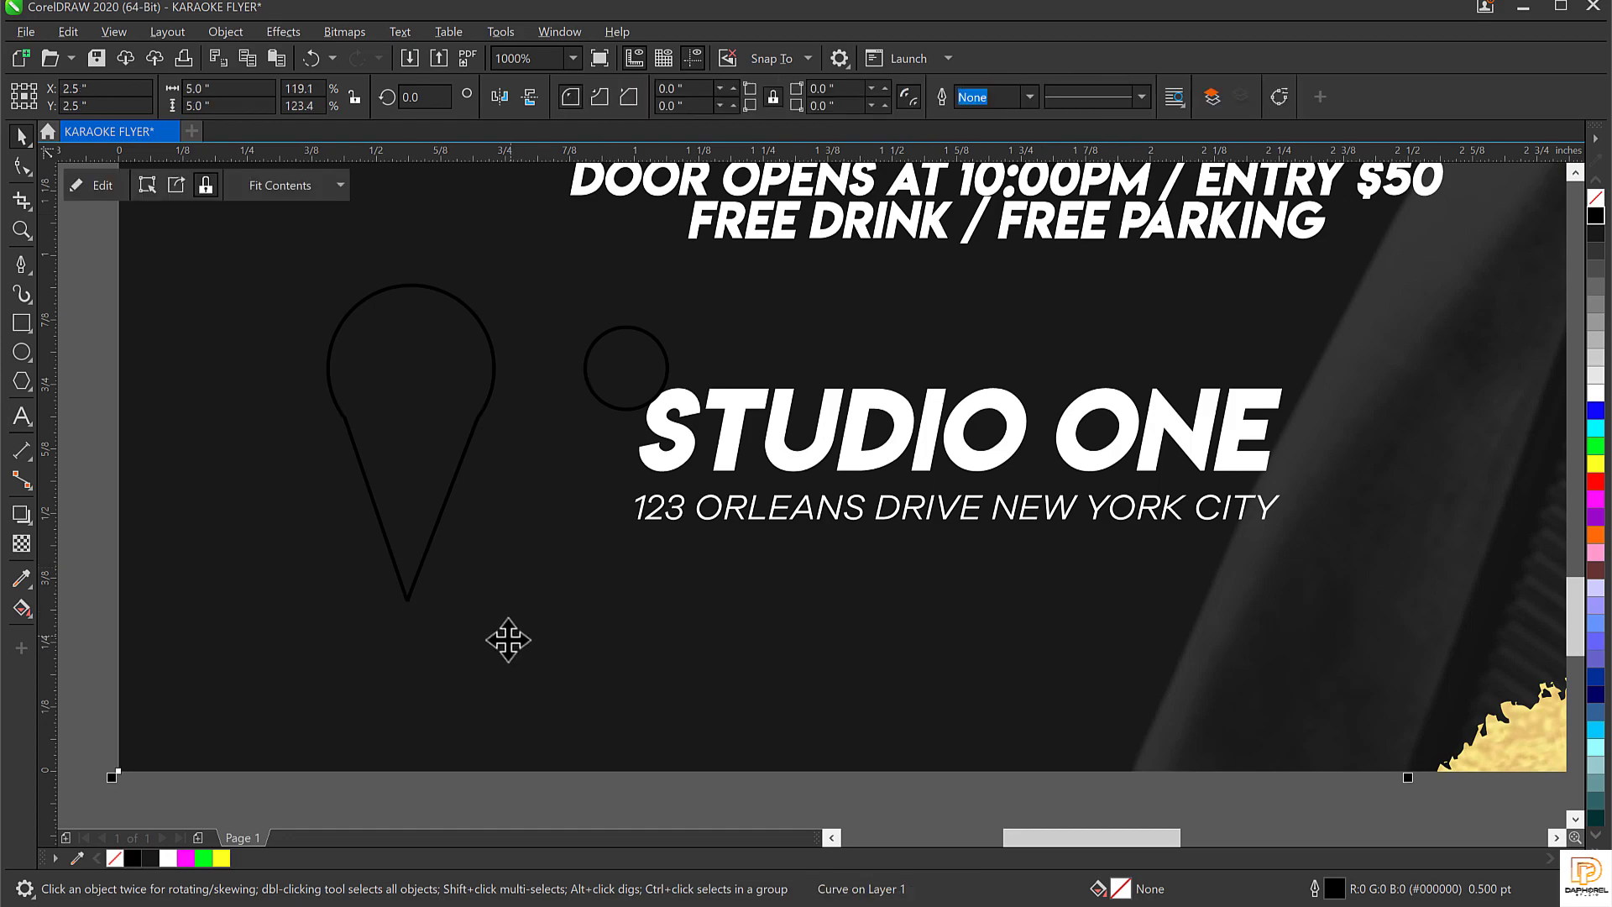
{"action": "left_click", "coordinate": [443, 485]}
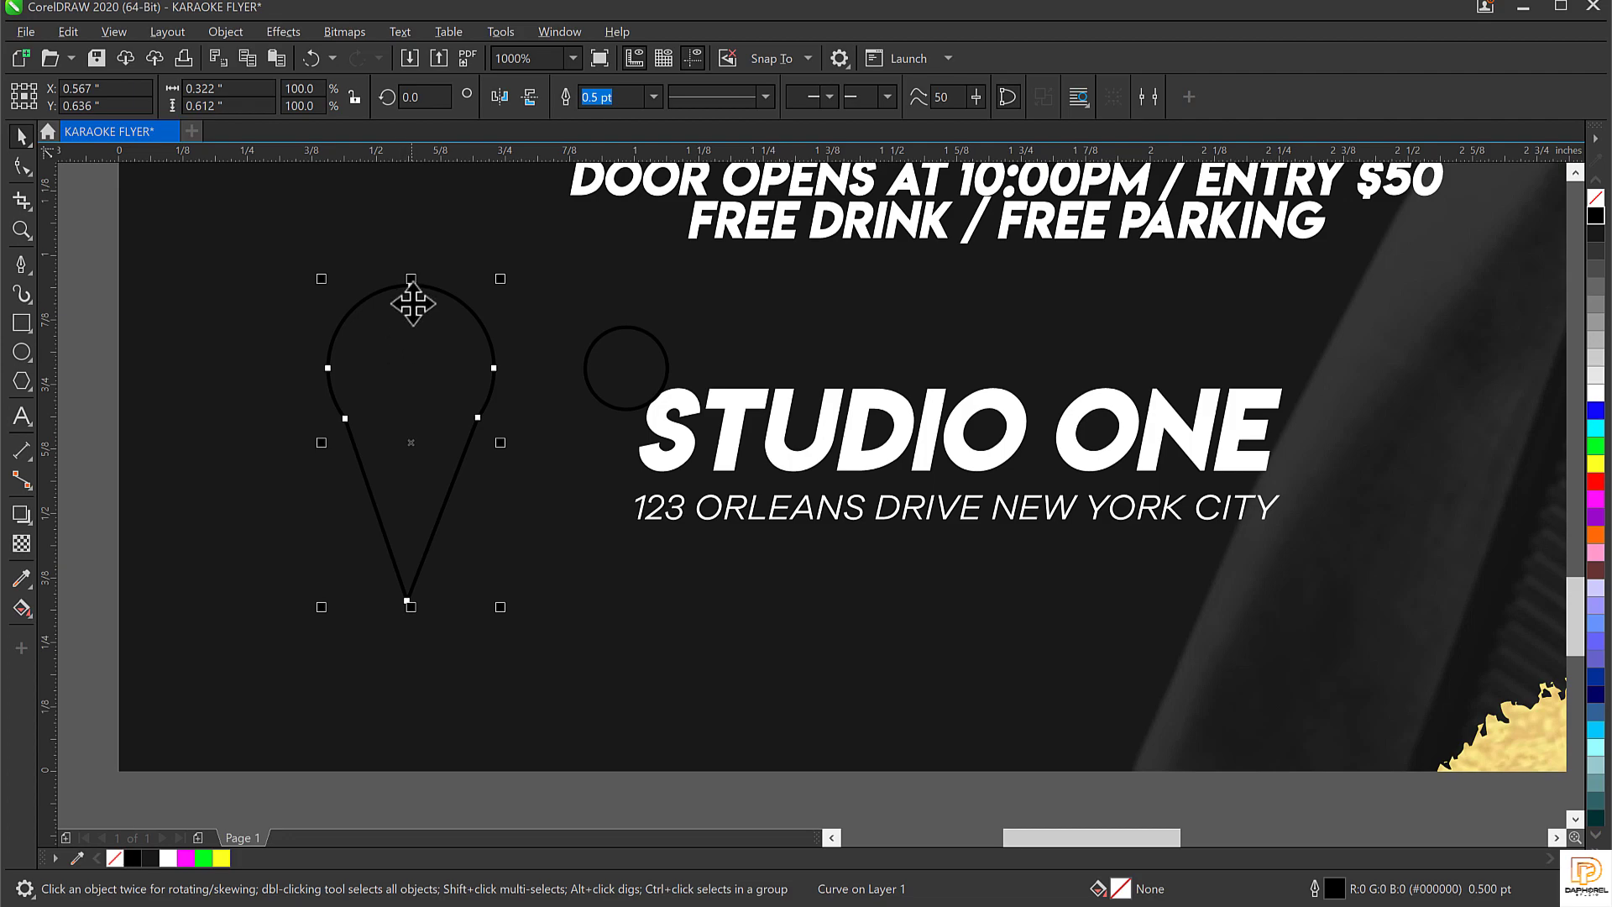
Move the small circle horizontally back into the centre of the pin's round head
{"action": "left_click", "coordinate": [638, 371]}
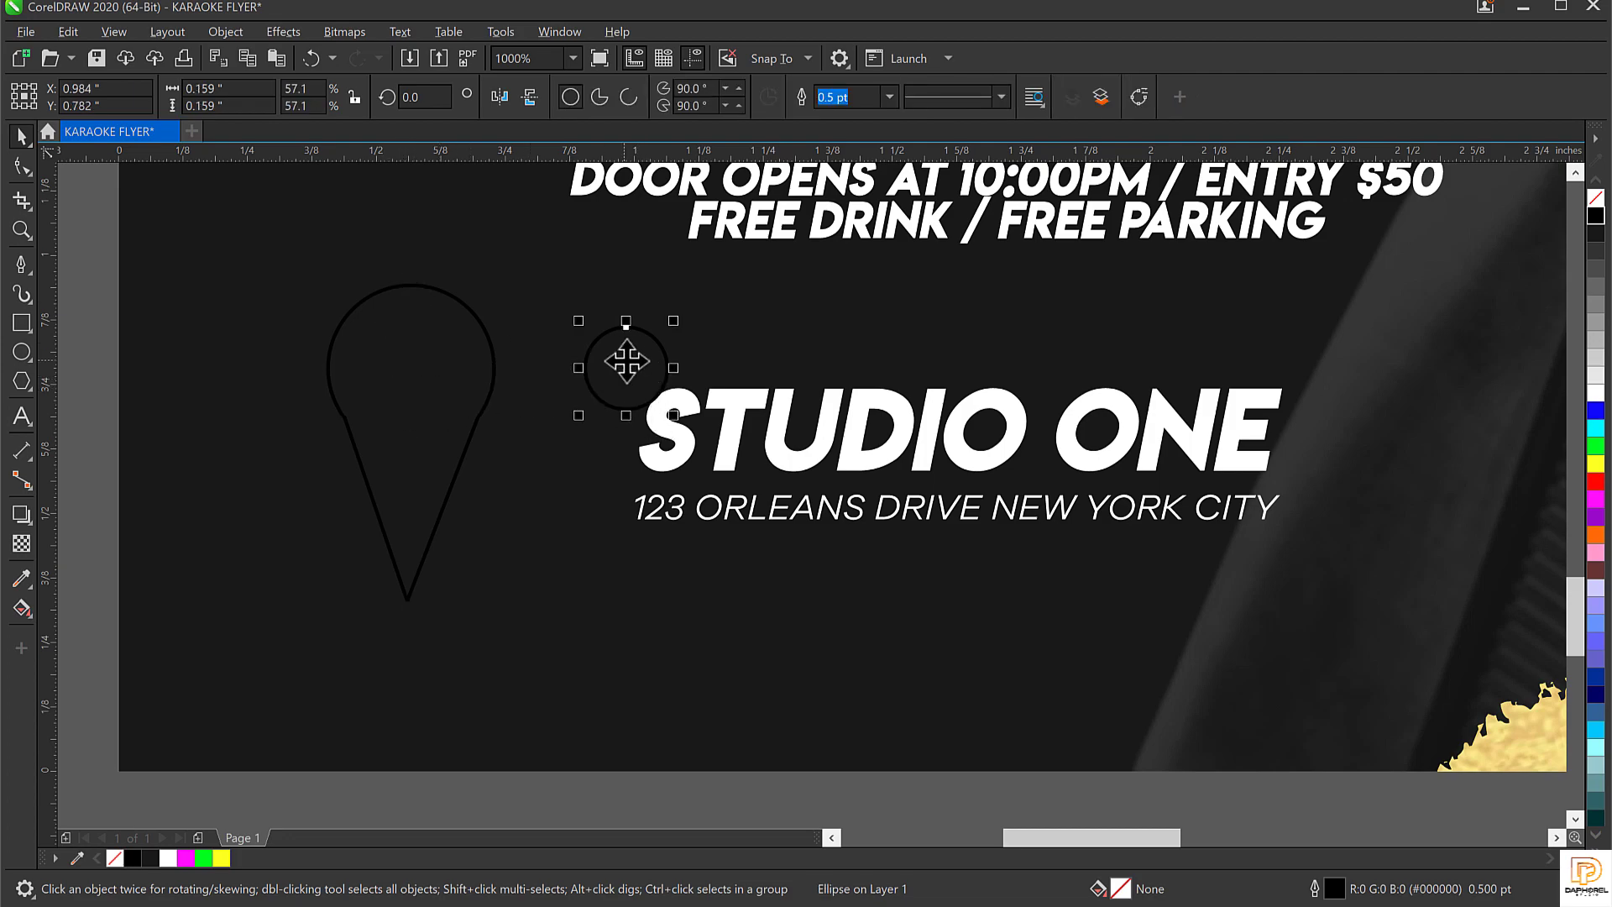
{"action": "left_click_drag", "start_coordinate": [627, 361], "coordinate": [414, 374]}
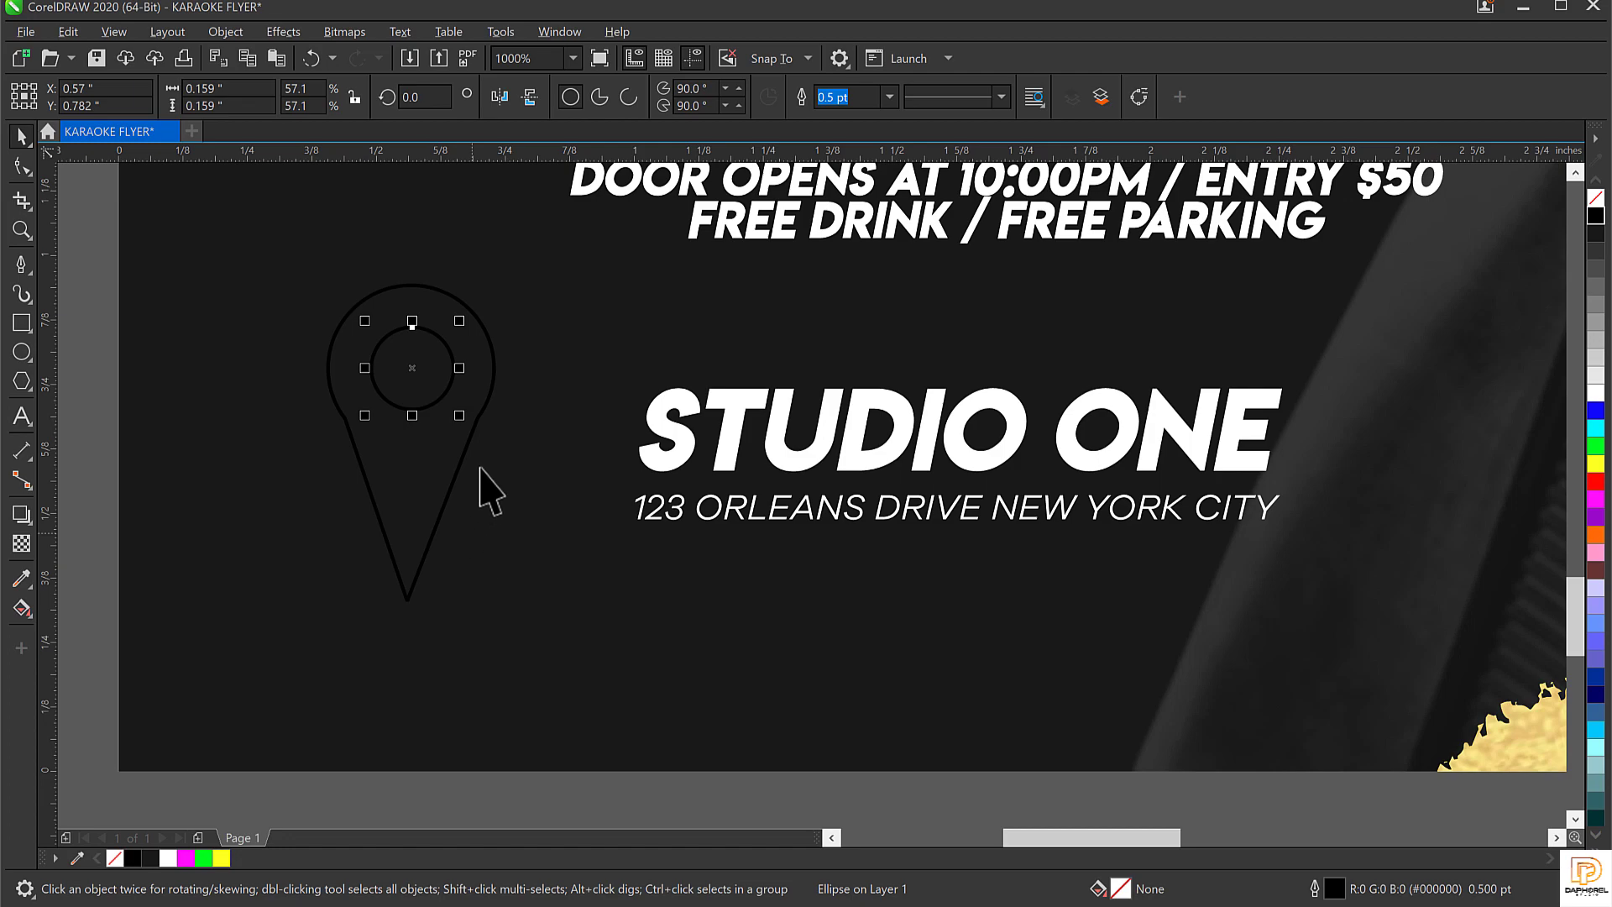
{"action": "left_click", "coordinate": [565, 372]}
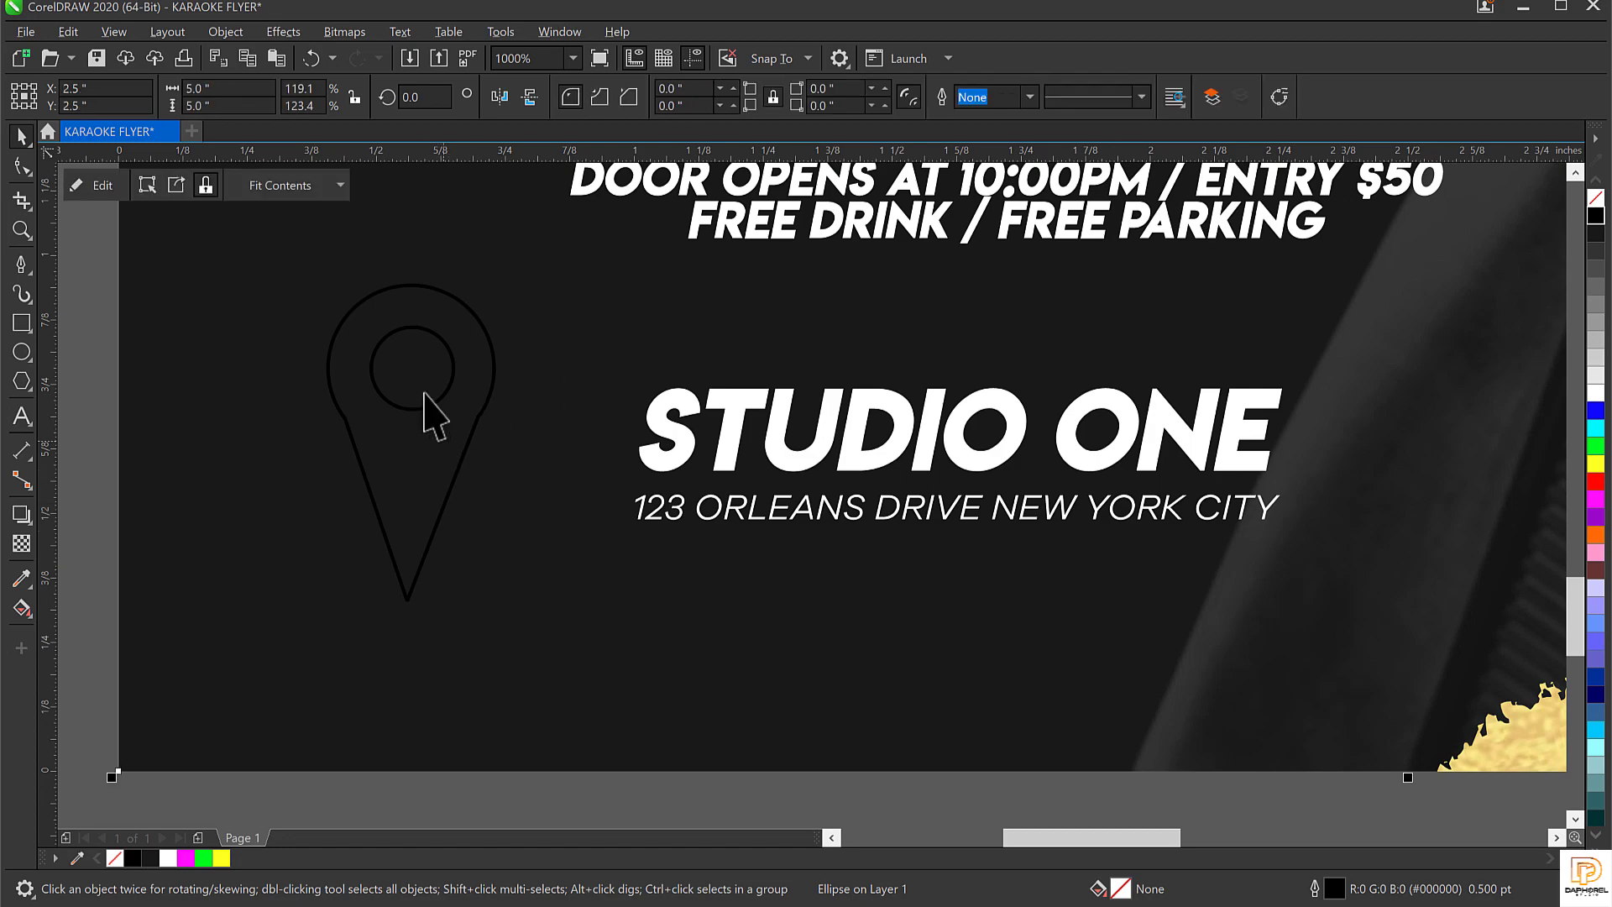
Trim the small circle out of the pin shape to cut a hole in its head
{"action": "scroll", "coordinate": [405, 320], "scroll_direction": "down", "scroll_amount": 1}
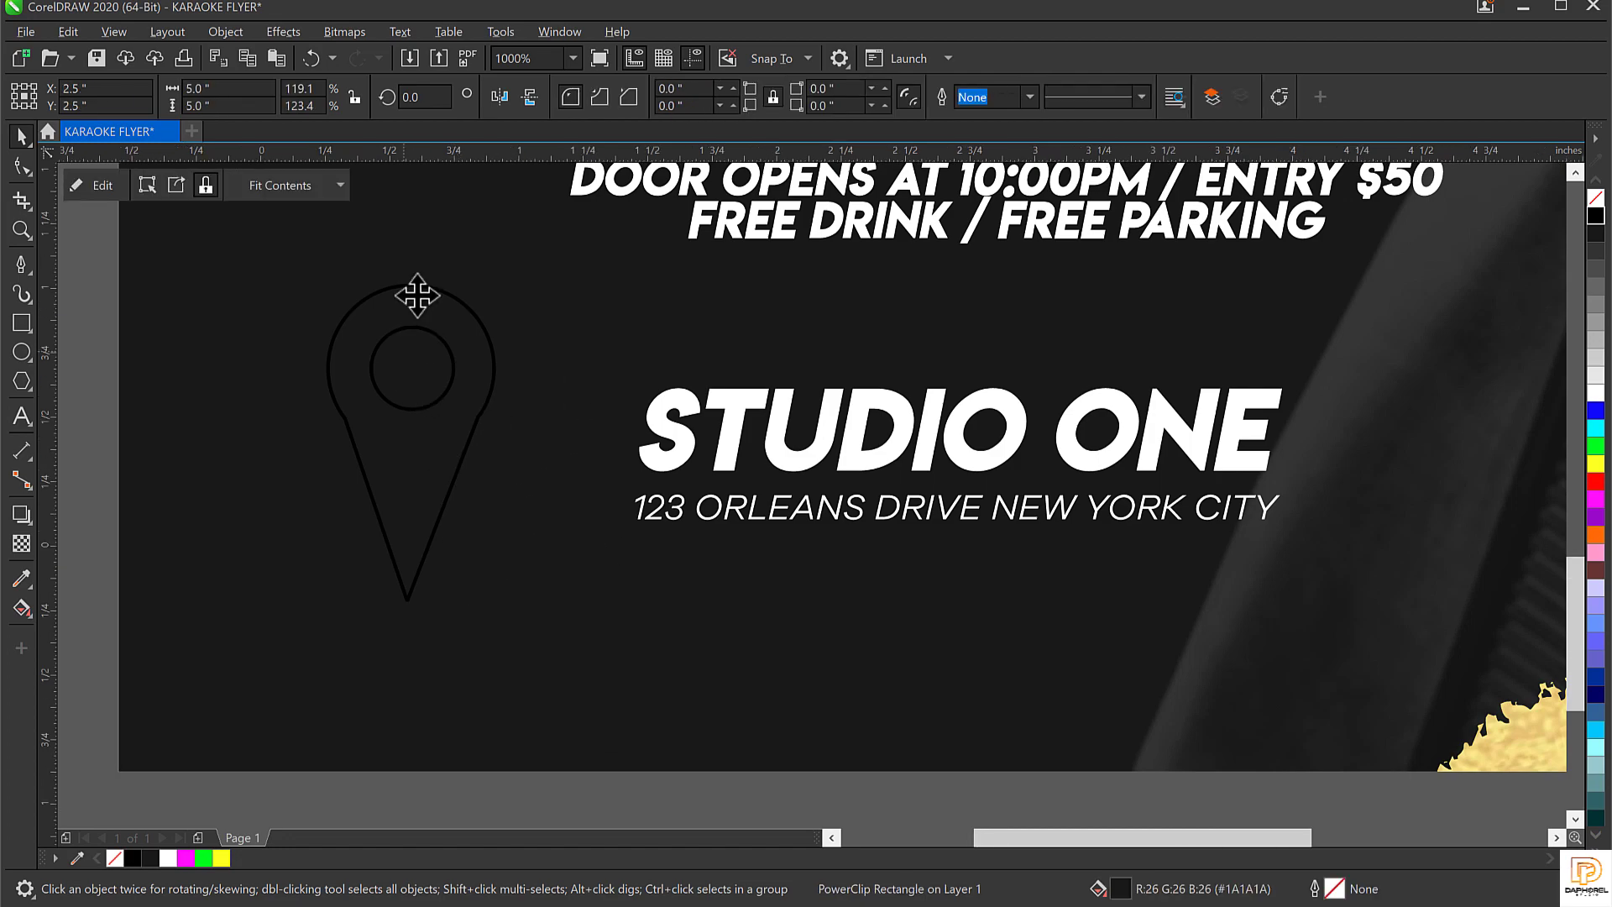
{"action": "scroll", "coordinate": [414, 341], "scroll_direction": "up", "scroll_amount": 1}
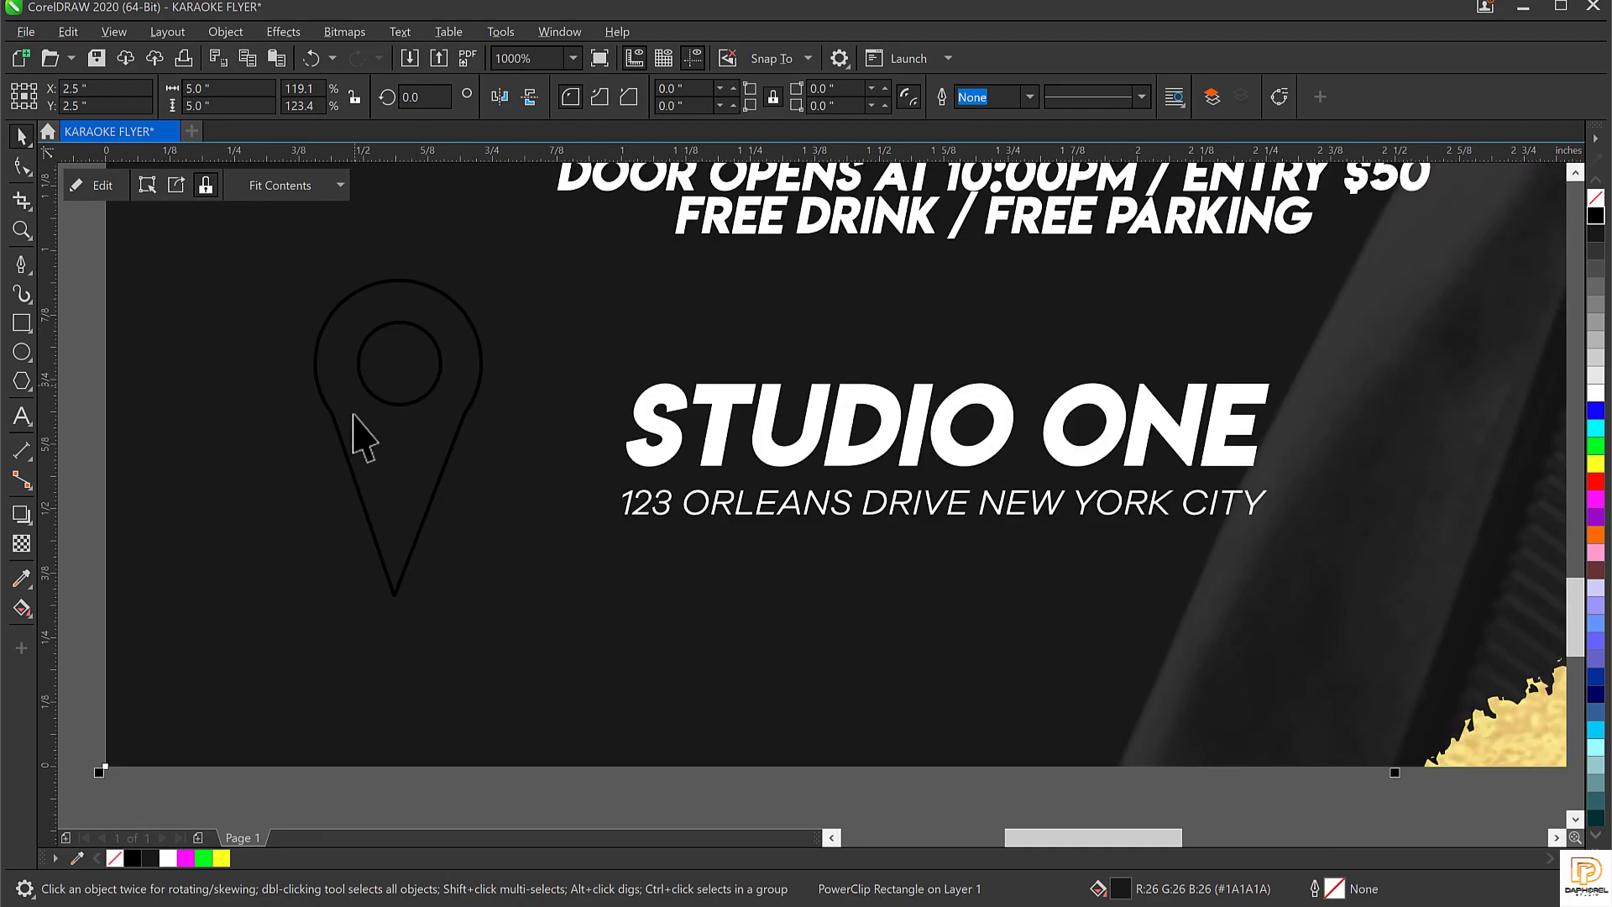
{"action": "left_click", "coordinate": [402, 362]}
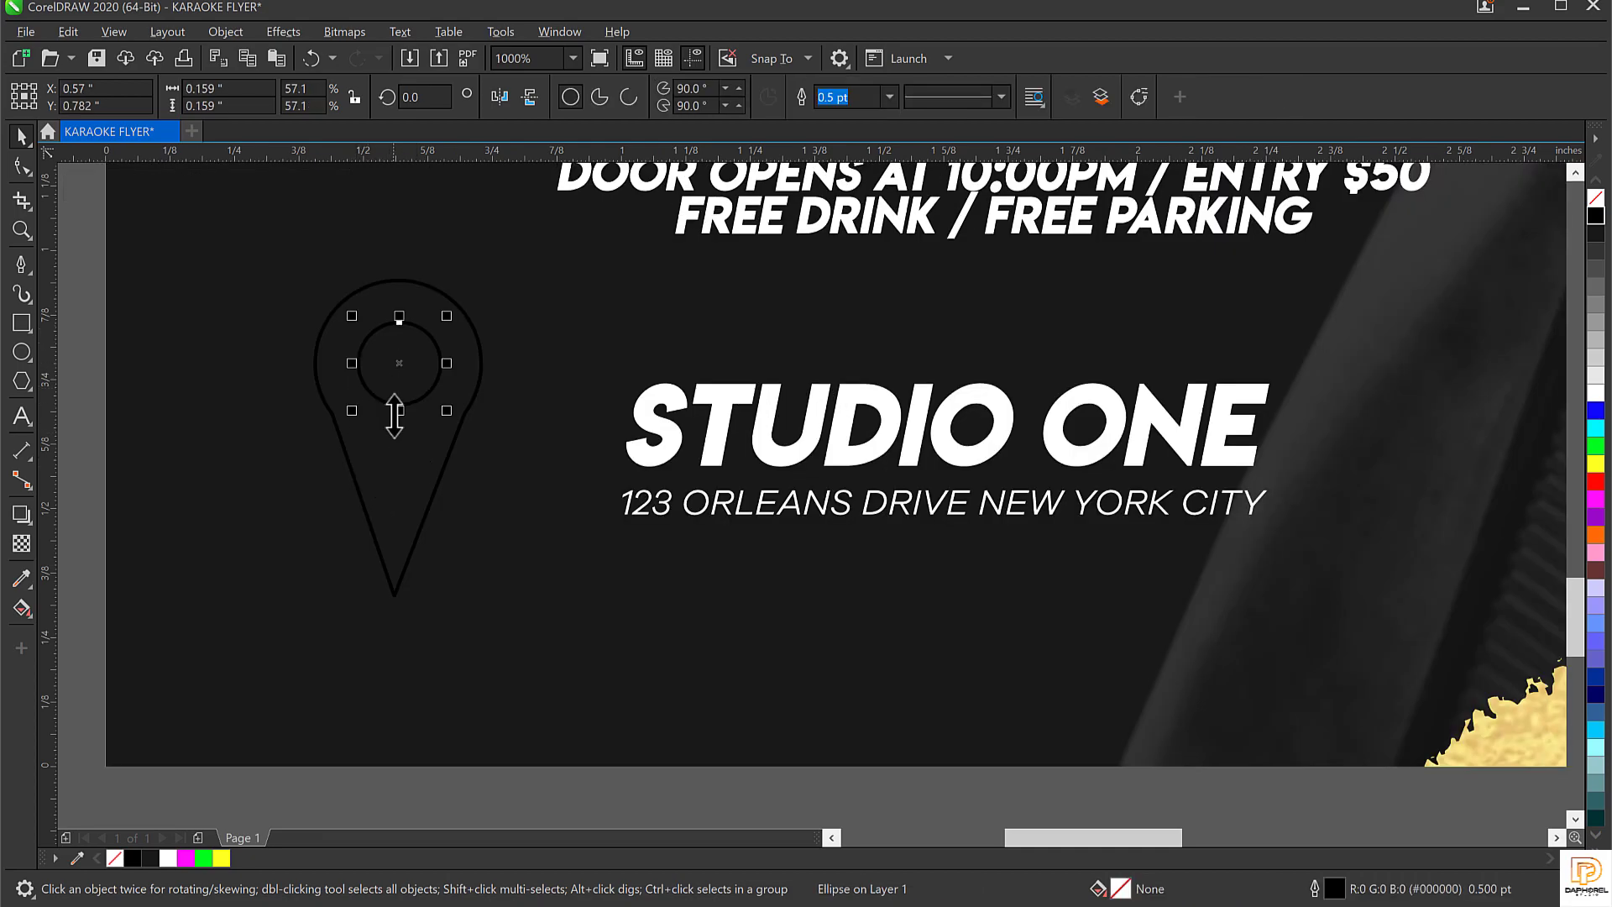
{"action": "scroll", "coordinate": [367, 304], "scroll_direction": "up", "scroll_amount": 1}
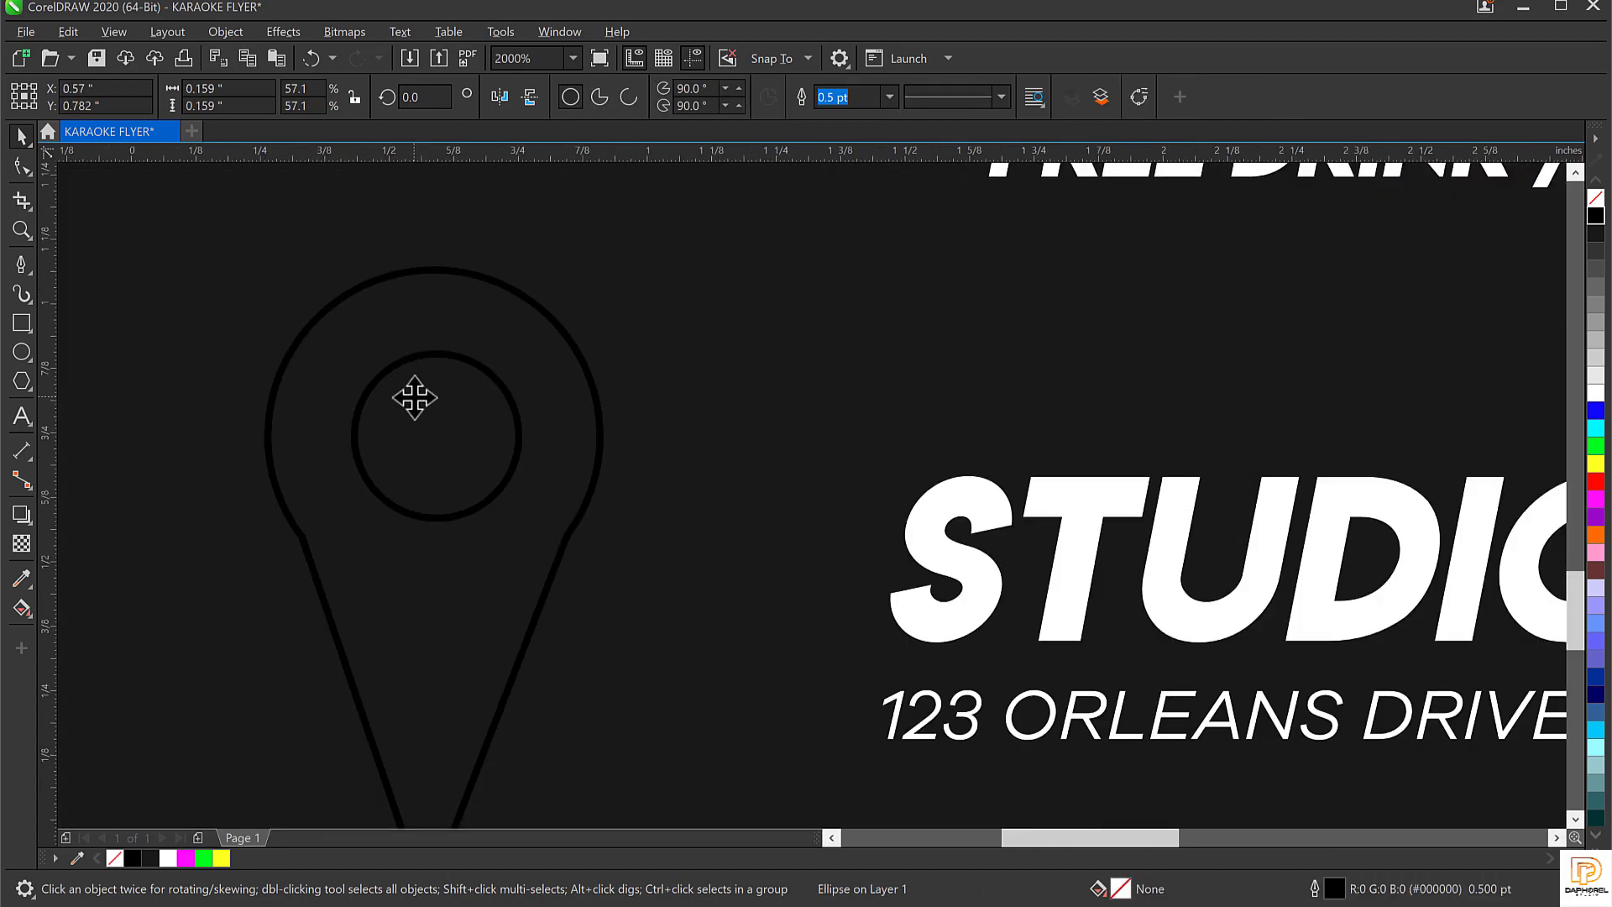
{"action": "scroll", "coordinate": [414, 397], "scroll_direction": "down", "scroll_amount": 1}
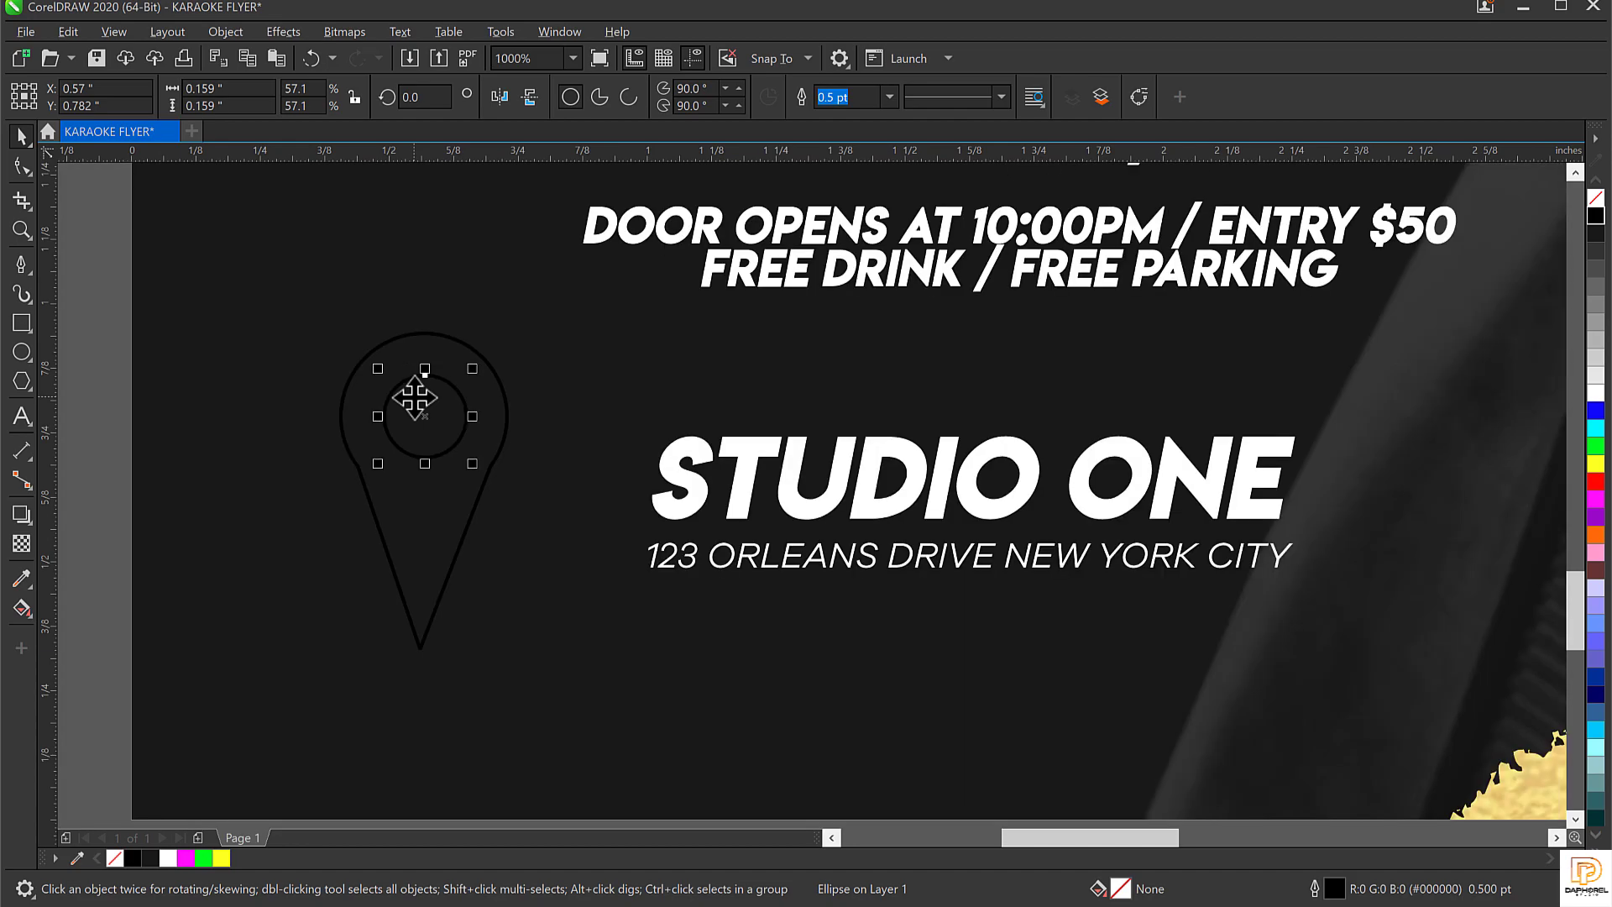
{"action": "left_click", "coordinate": [429, 335], "text": "shift"}
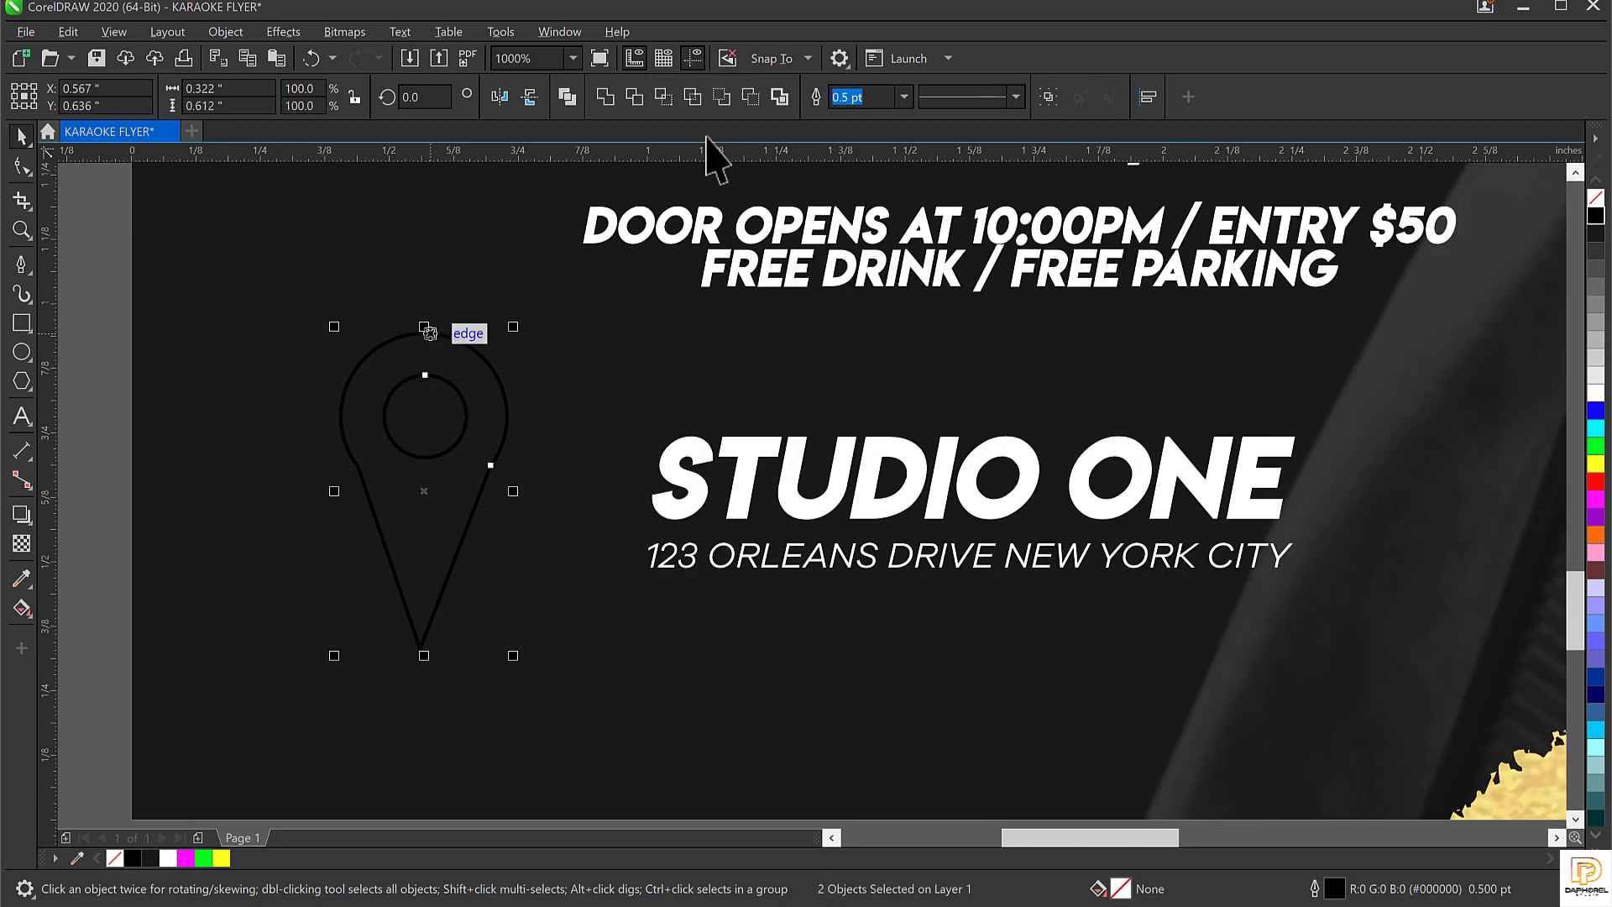
{"action": "left_click", "coordinate": [638, 87]}
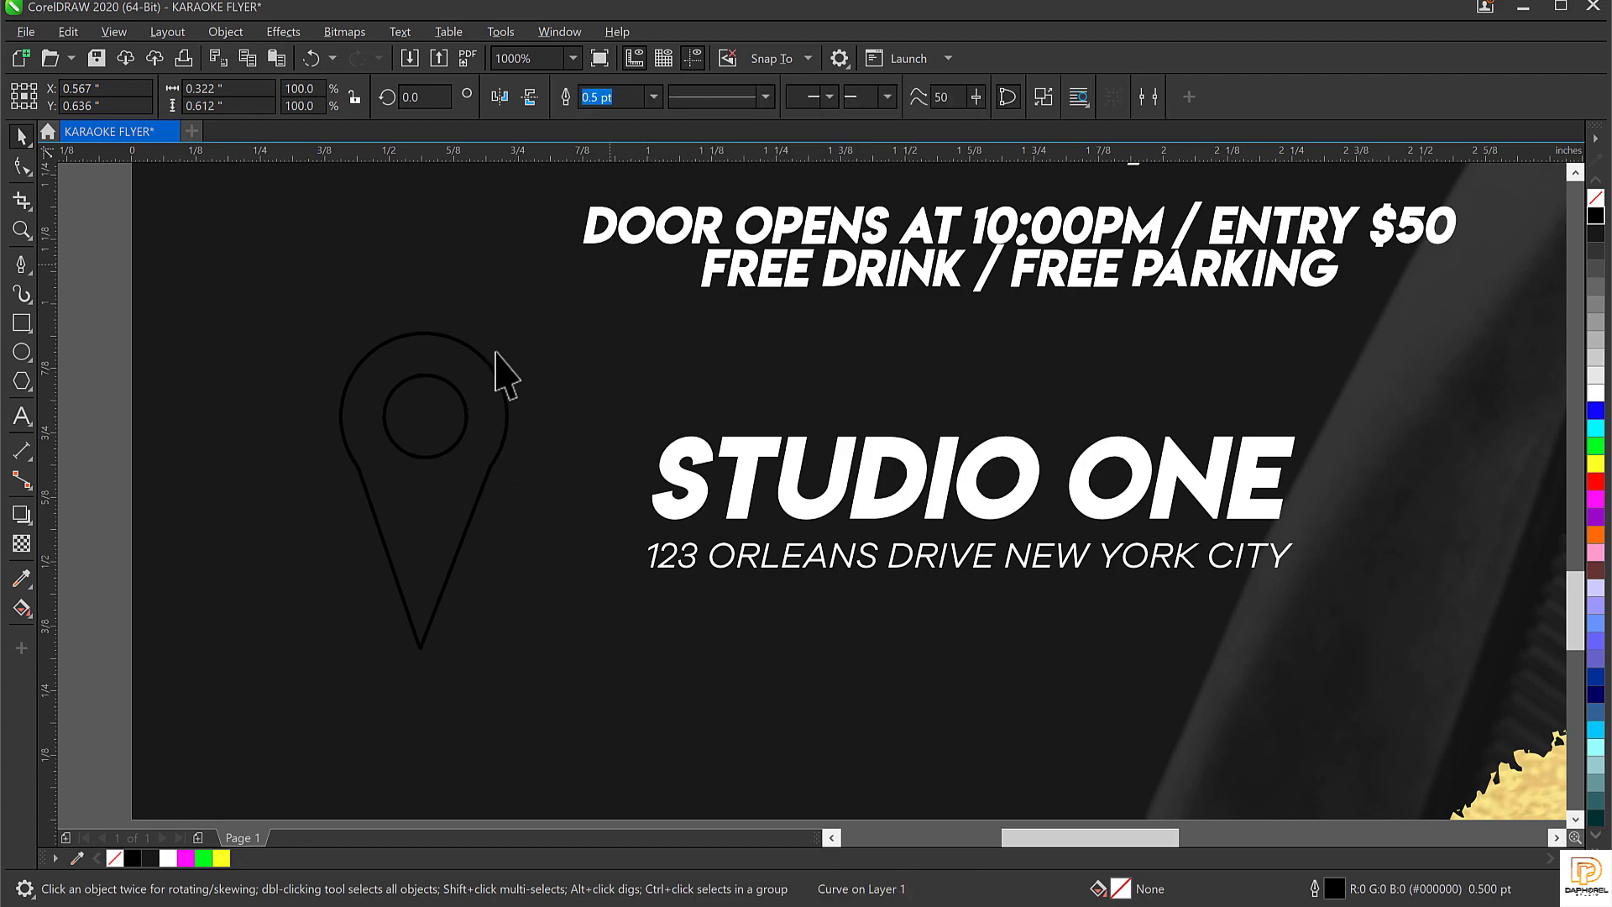
Pull the leftover small circle out of the pin's hole and delete it
{"action": "left_click", "coordinate": [430, 426]}
{"action": "left_click", "coordinate": [420, 428]}
{"action": "left_click_drag", "start_coordinate": [420, 411], "coordinate": [587, 369]}
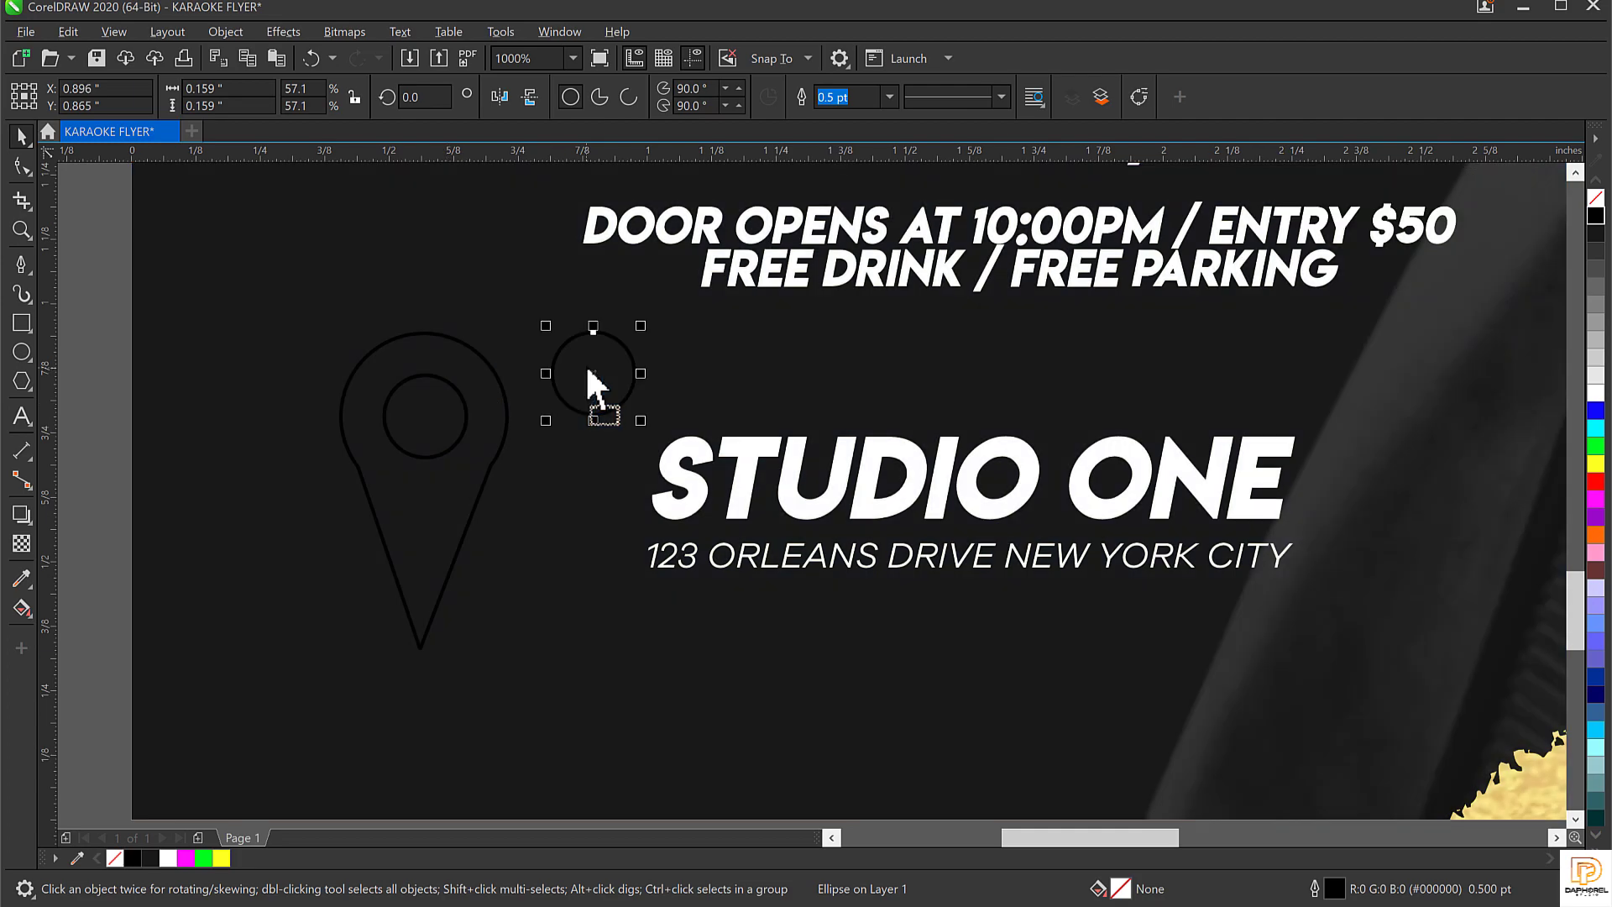
{"action": "key", "text": "Delete"}
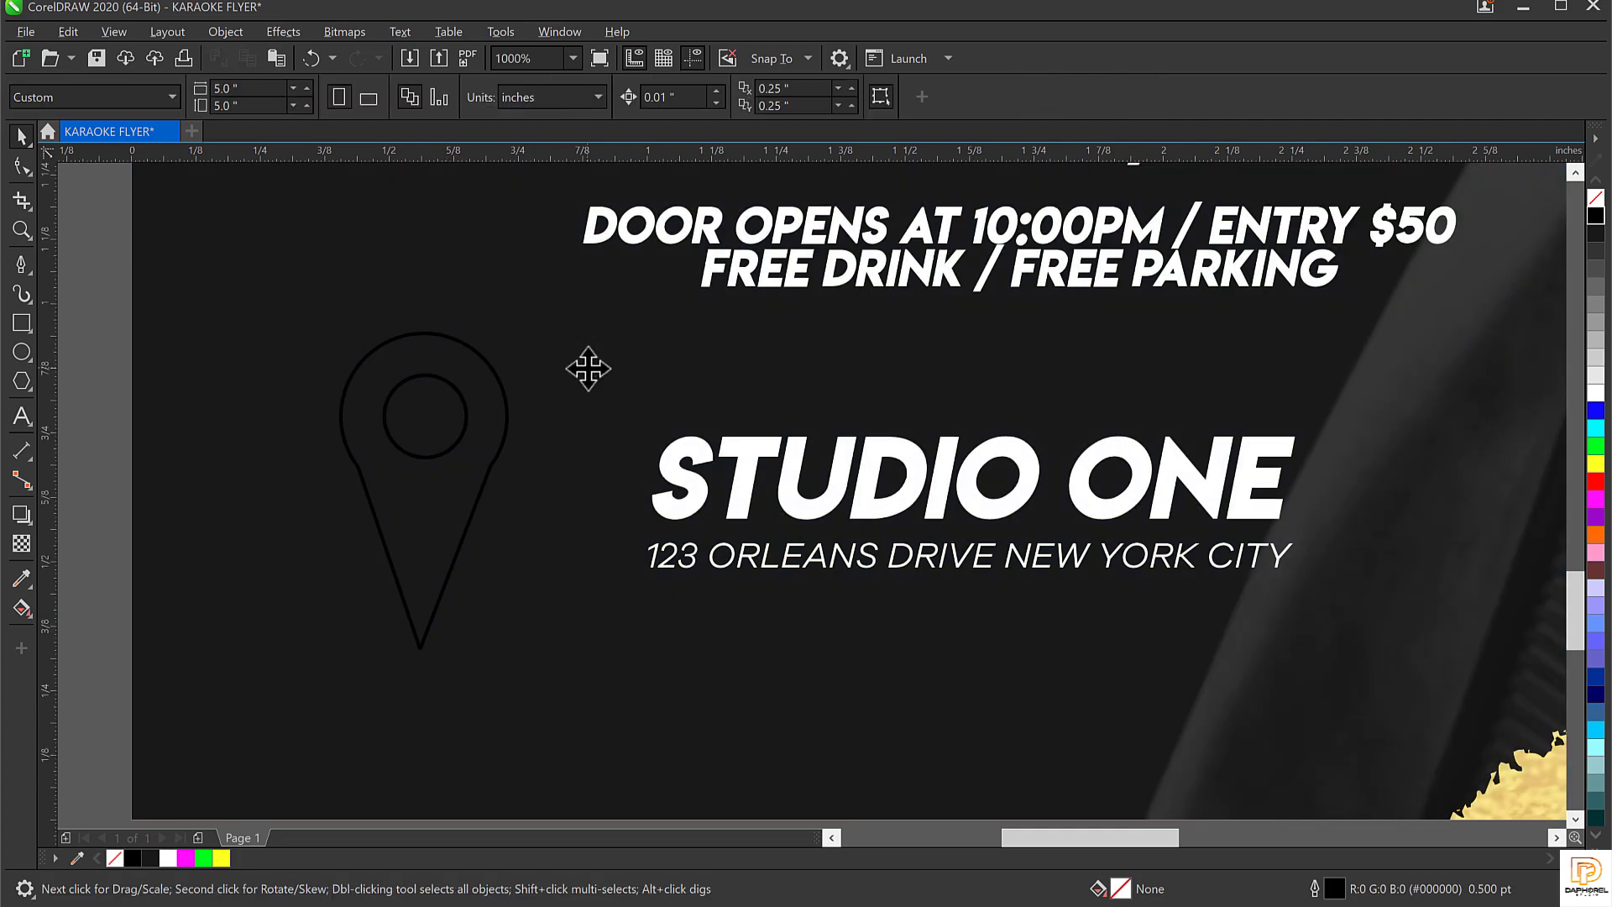
Move the pin's bottom tip node straight up with the Shape tool to shorten the pin to about 0.531 in high
{"action": "left_click", "coordinate": [443, 474]}
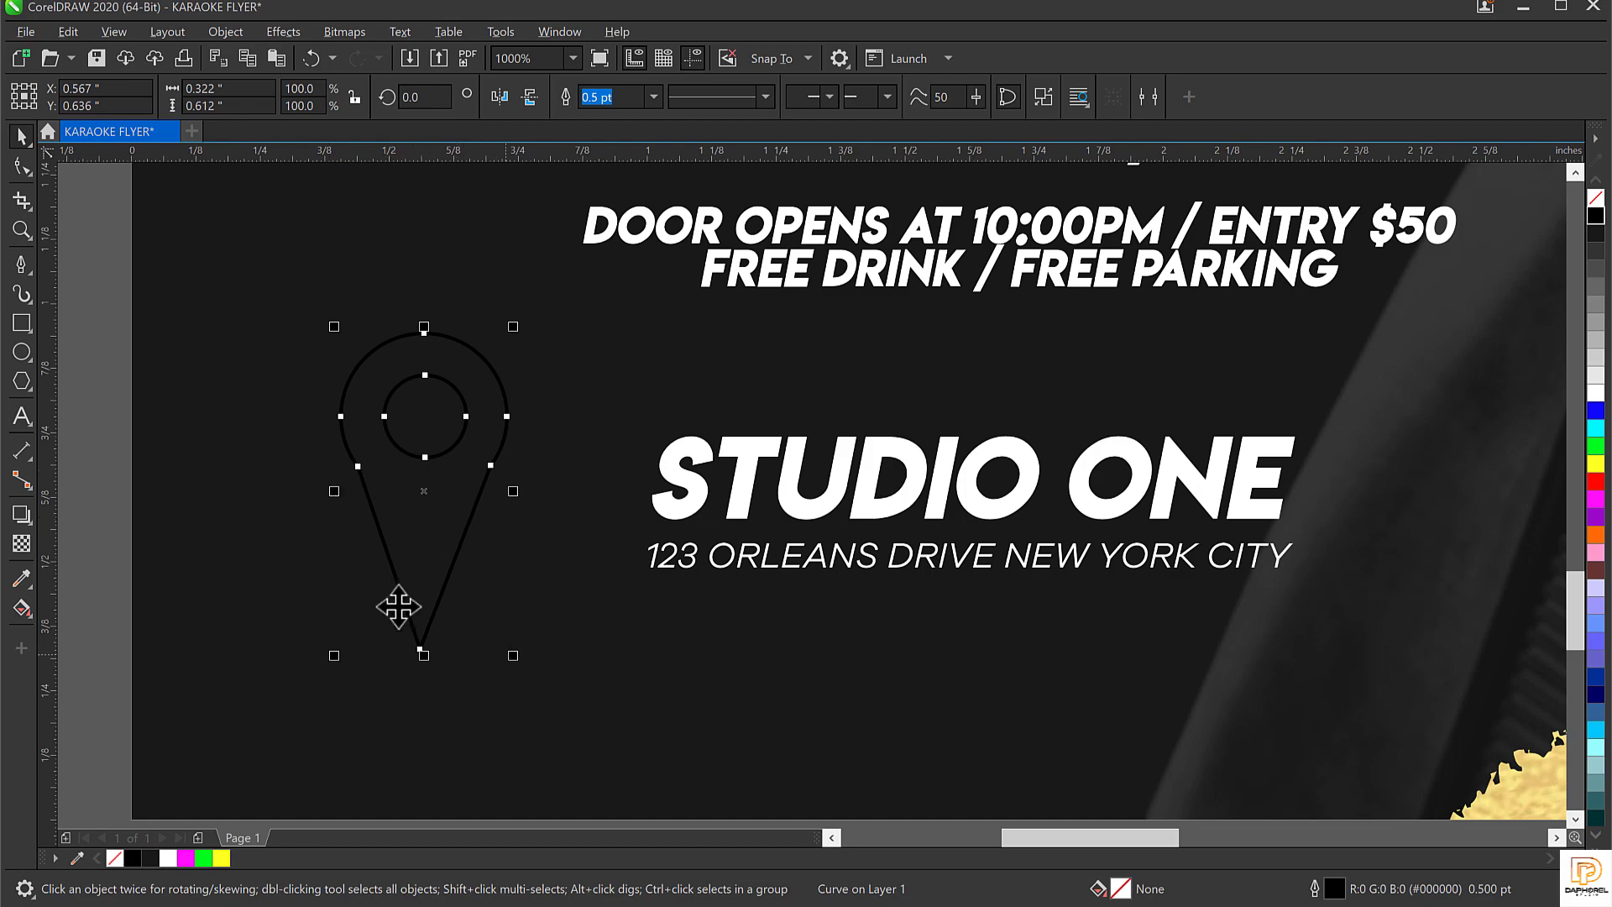
{"action": "scroll", "coordinate": [347, 454], "scroll_direction": "up", "scroll_amount": 1}
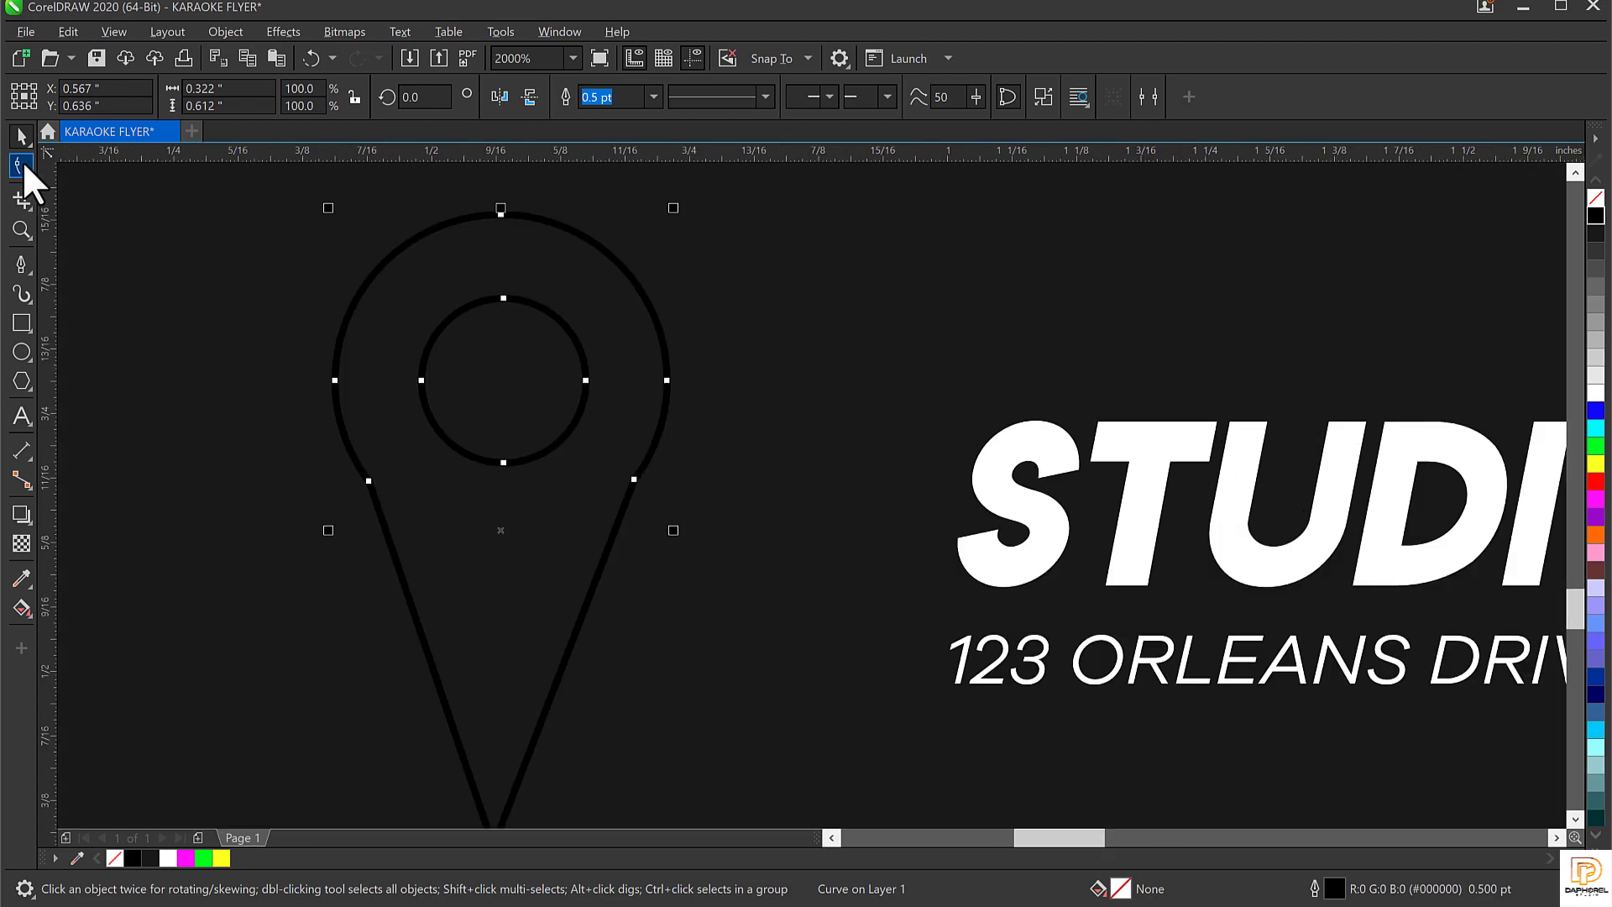
{"action": "left_click", "coordinate": [22, 164]}
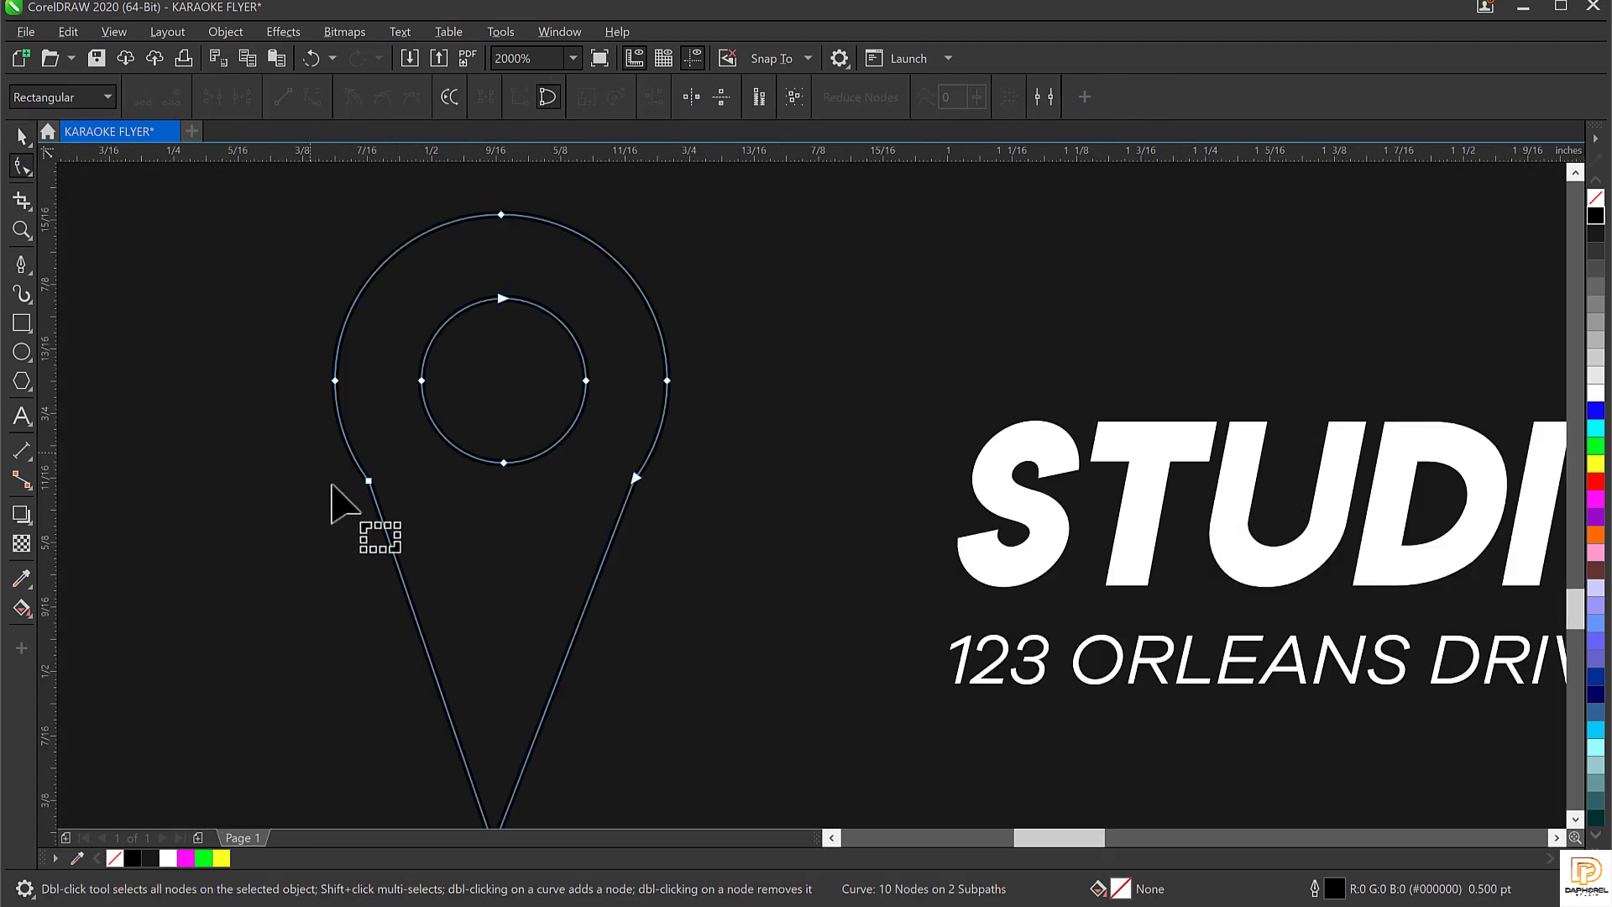
{"action": "scroll", "coordinate": [527, 619], "scroll_direction": "down", "scroll_amount": 1}
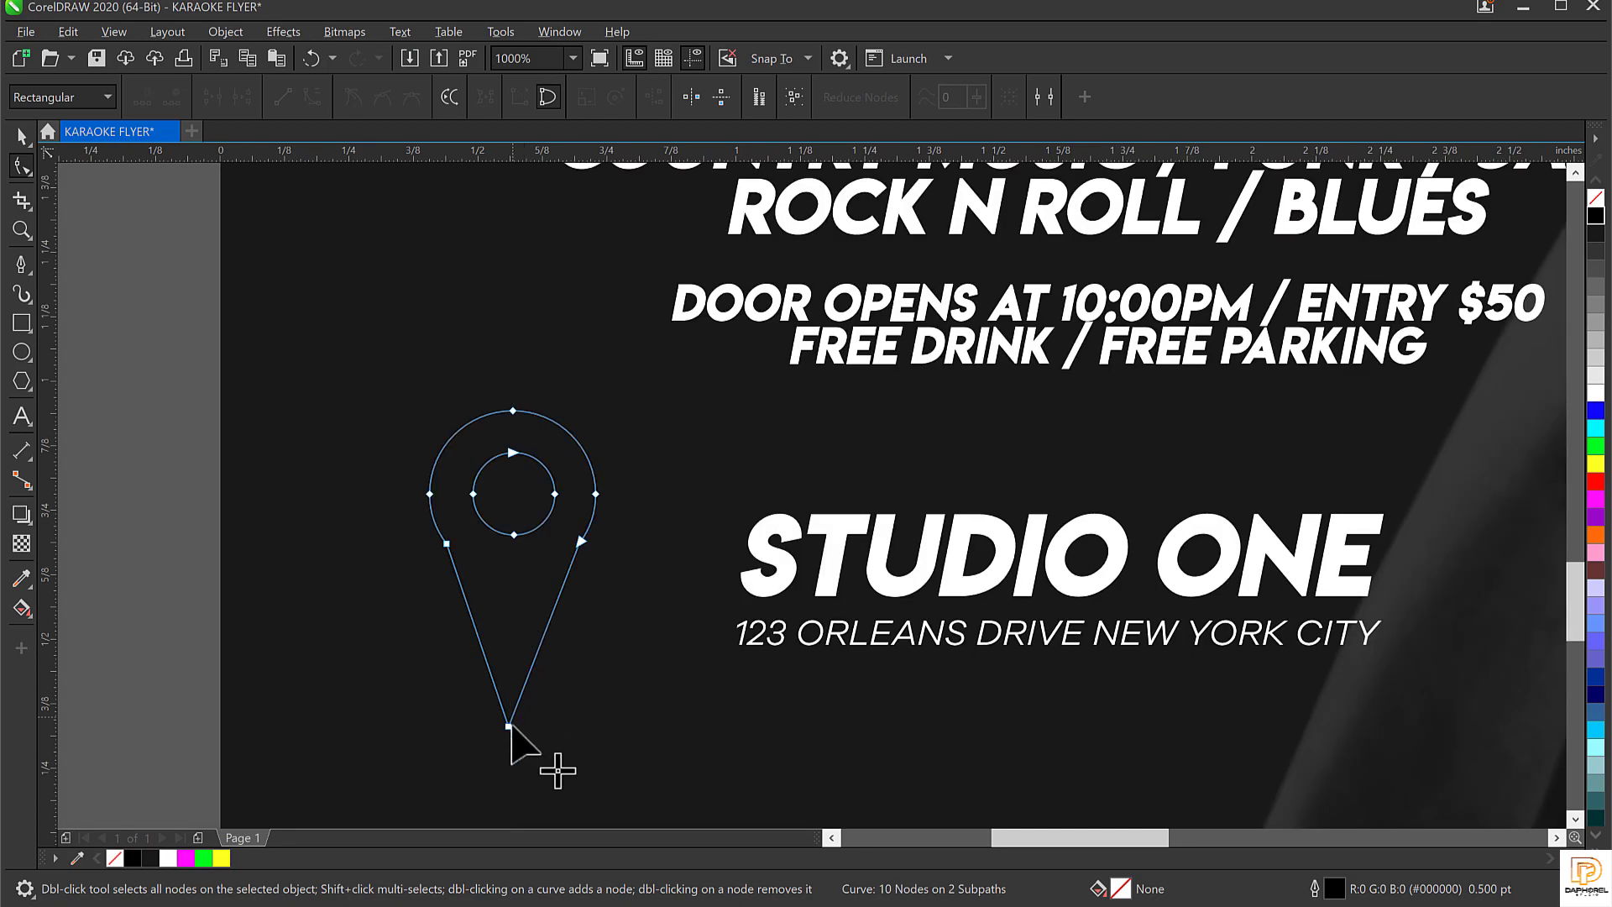
{"action": "left_click_drag", "start_coordinate": [507, 726], "coordinate": [508, 684]}
{"action": "key", "text": "space"}
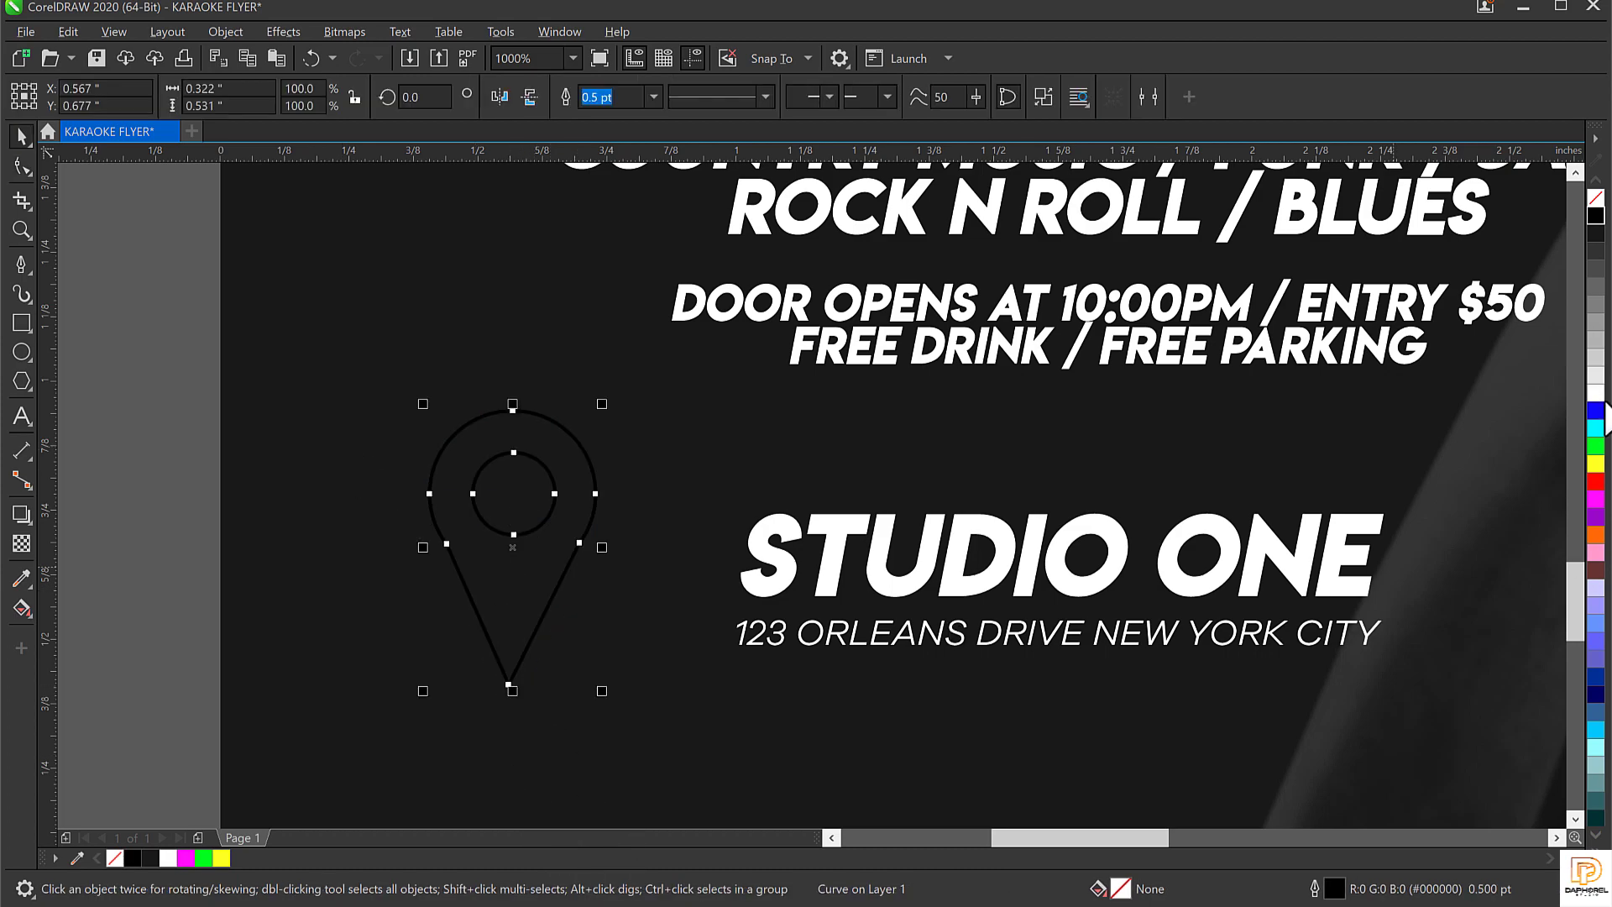
Fill the pin with yellow (#FFFF00) and shift it right, close to the STUDIO ONE text
{"action": "left_click", "coordinate": [1594, 465]}
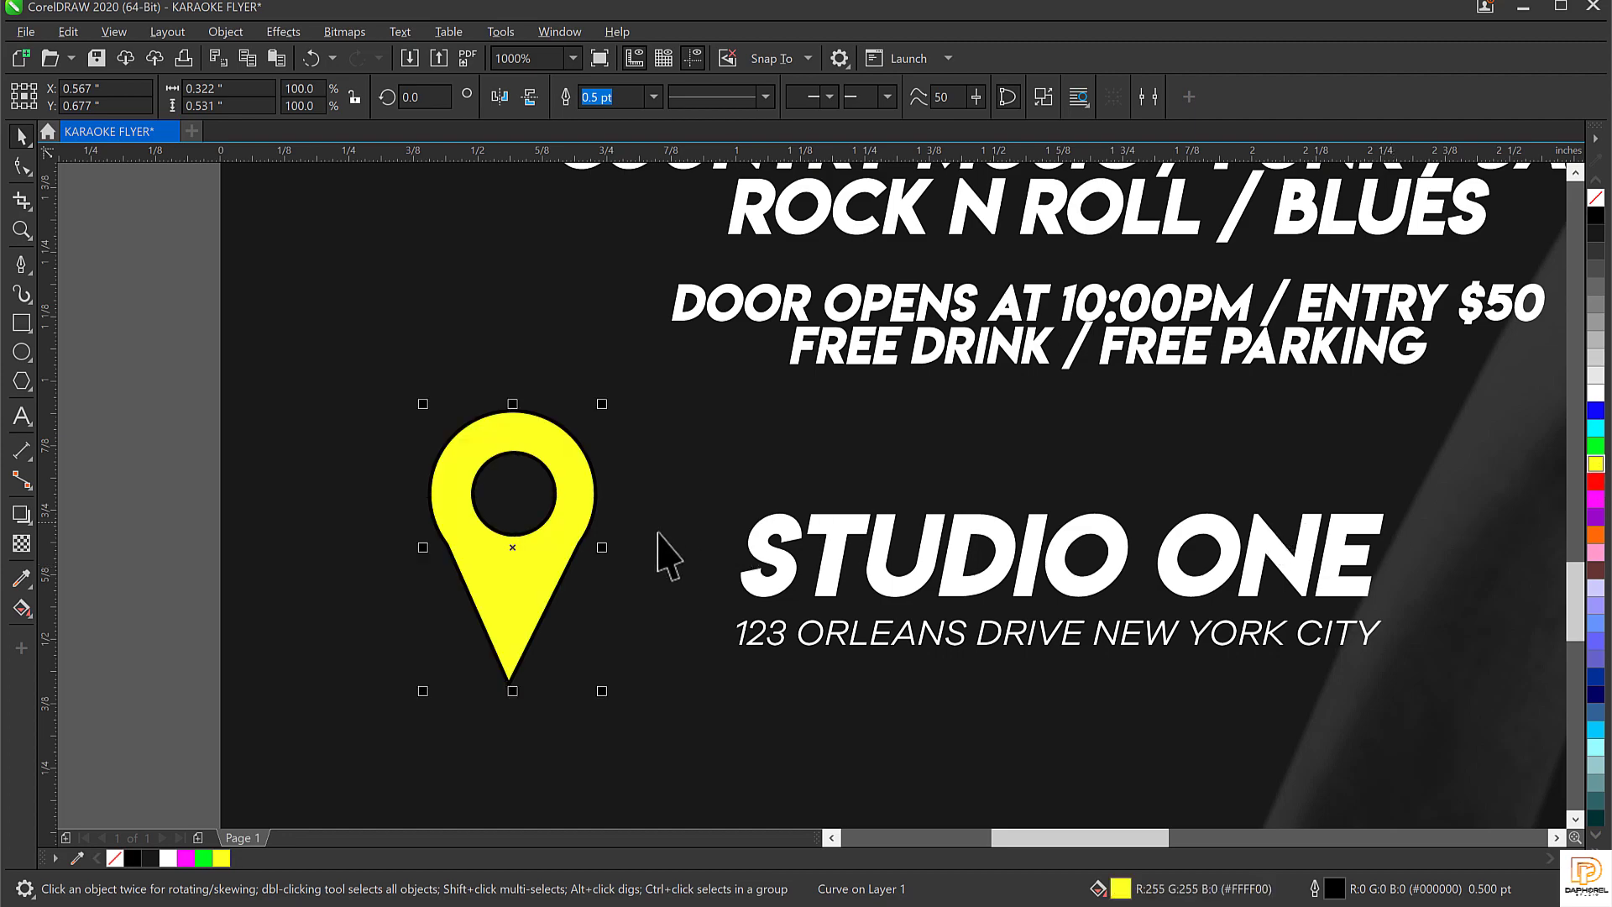
{"action": "left_click_drag", "start_coordinate": [526, 561], "coordinate": [603, 562]}
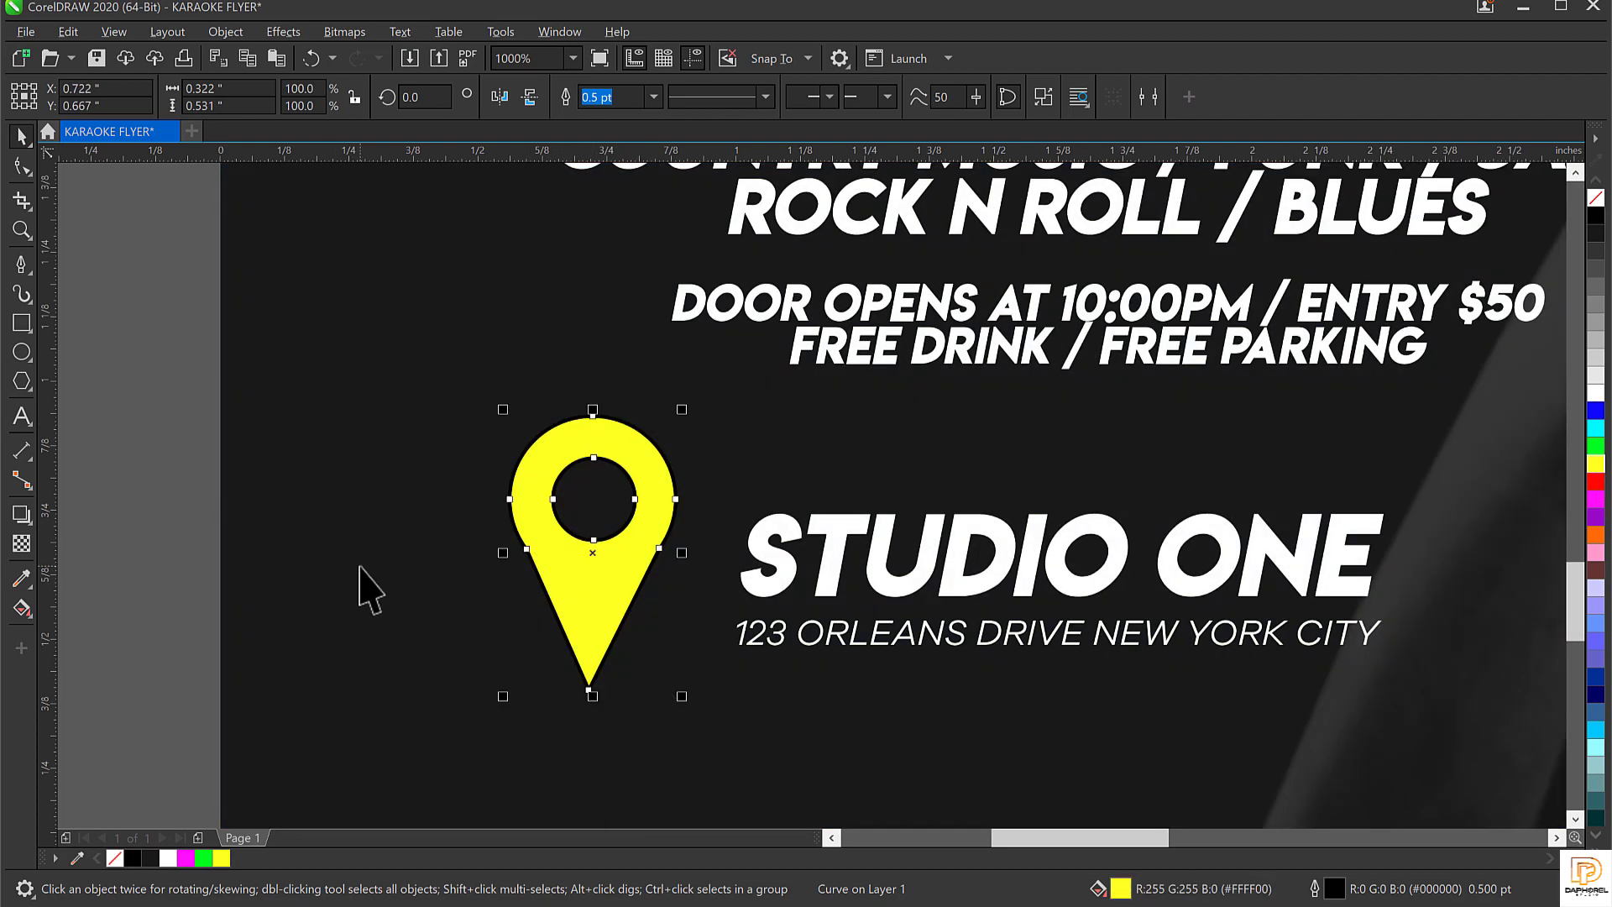
{"action": "key", "text": "F4"}
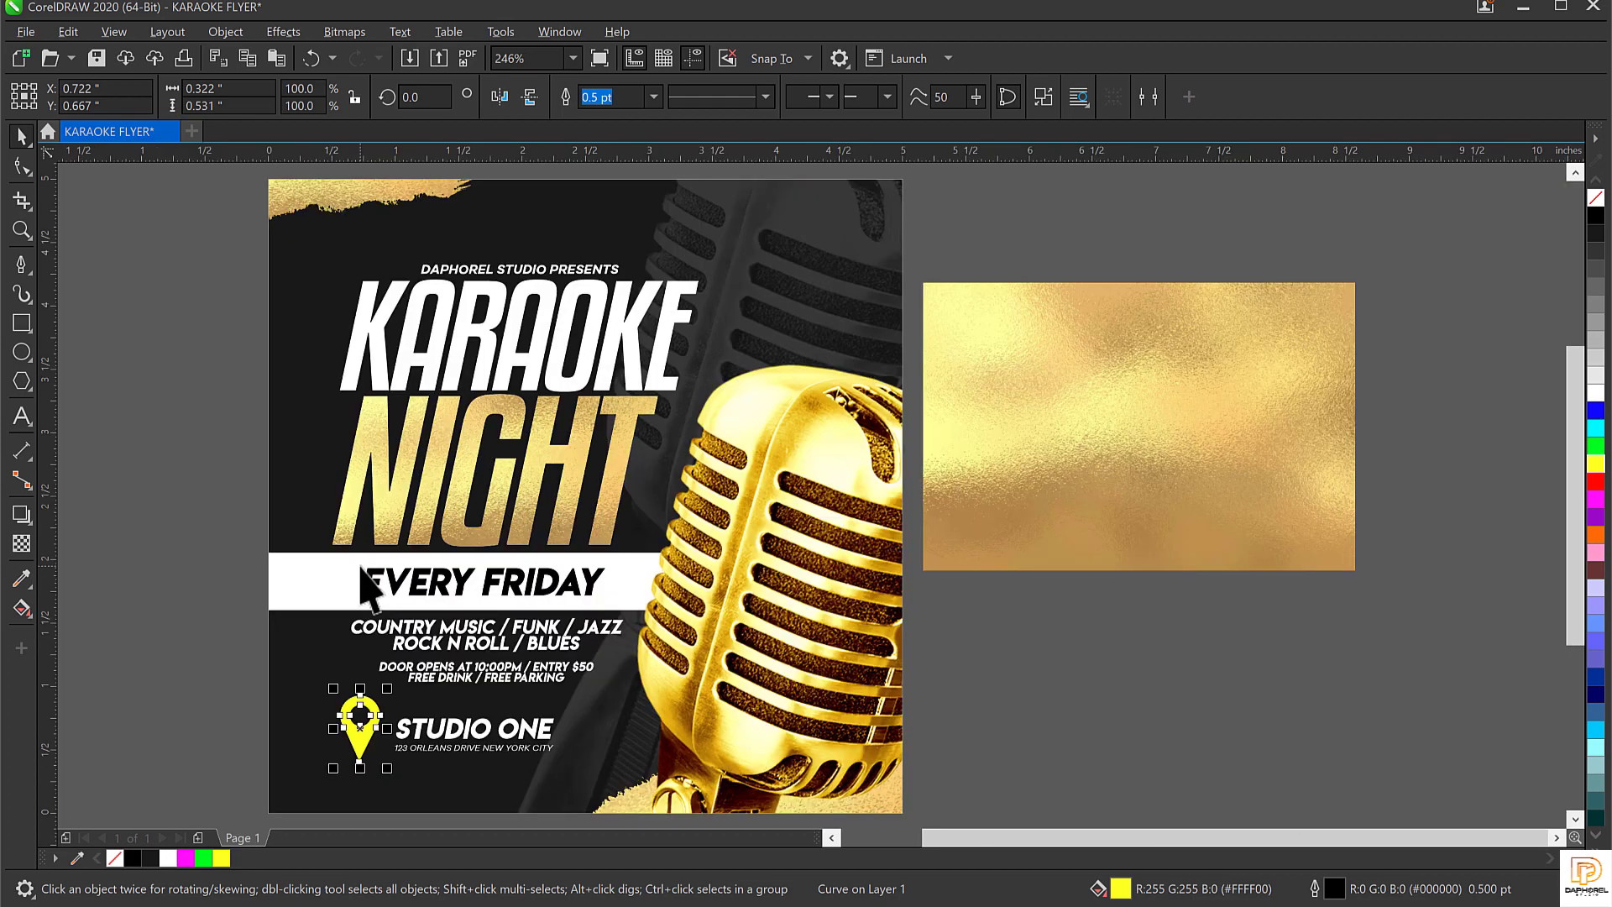
Move the gold texture bitmap from beside the page onto the flyer's lower right area, leaving the yellow pin uncovered
{"action": "left_click", "coordinate": [1064, 445]}
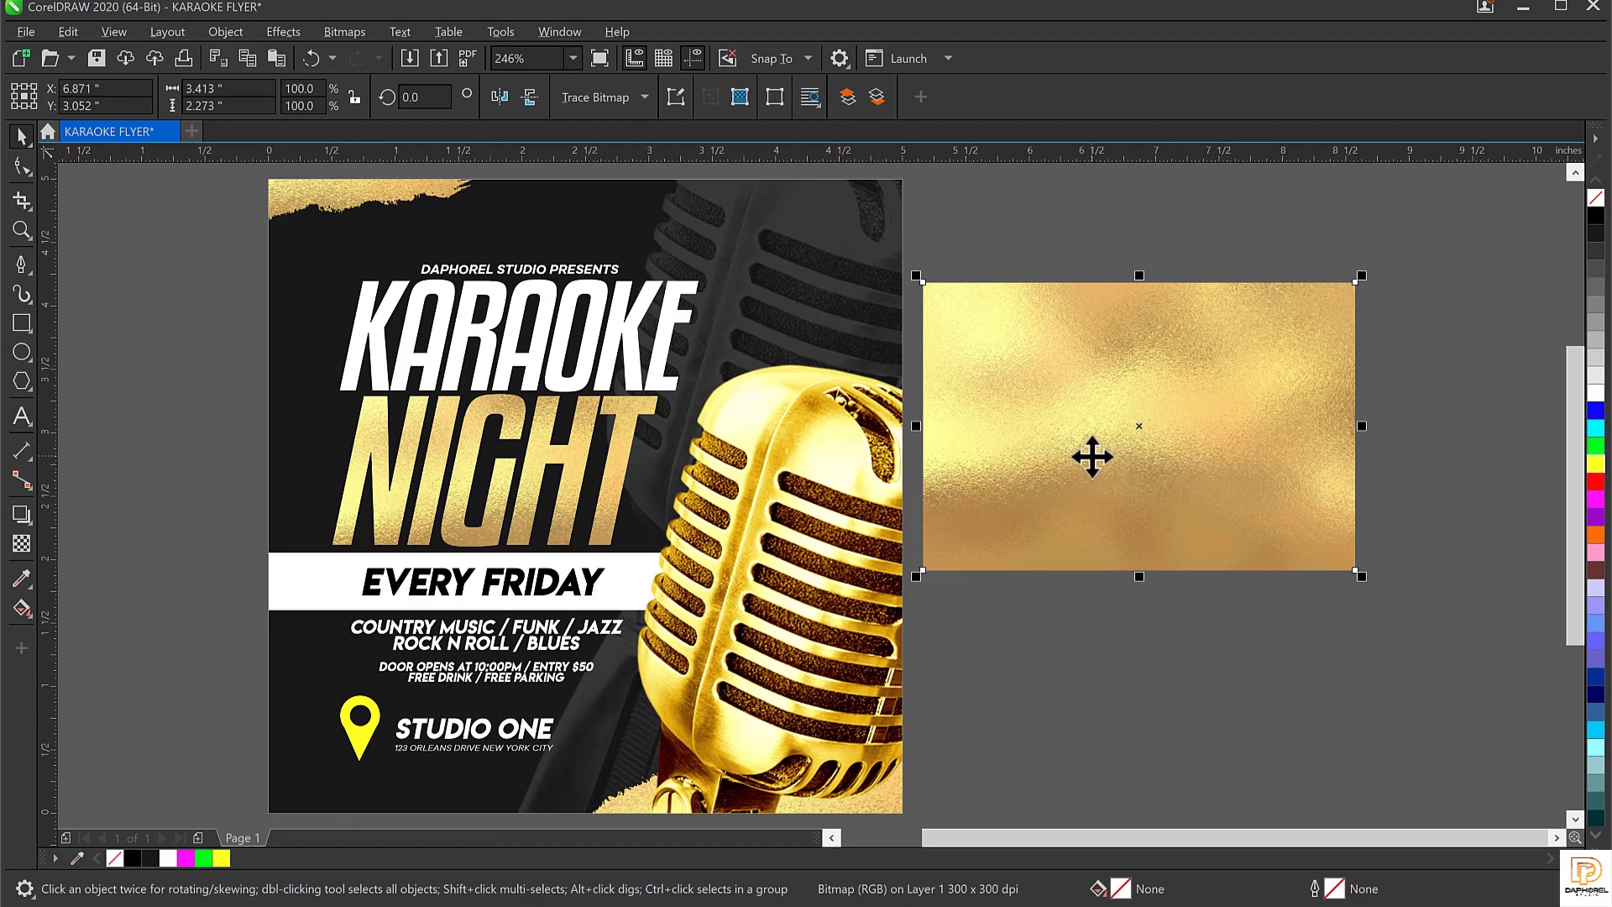
{"action": "left_click_drag", "start_coordinate": [1105, 434], "coordinate": [691, 702]}
{"action": "scroll", "coordinate": [359, 766], "scroll_direction": "up", "scroll_amount": 2}
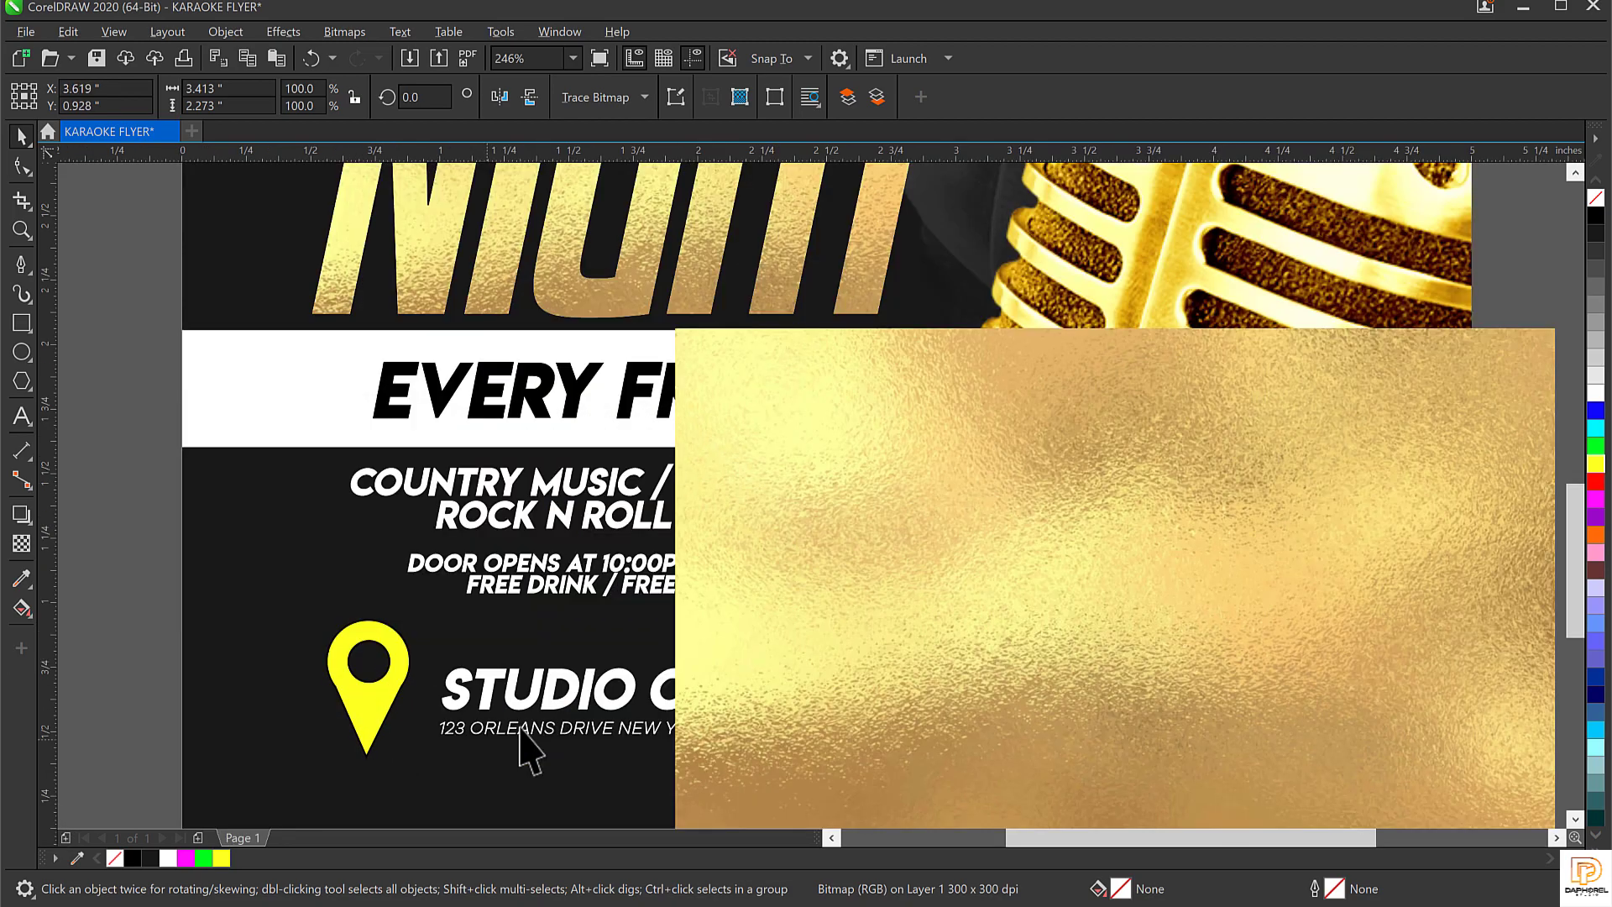
PowerClip the gold texture bitmap inside the yellow location pin beside the STUDIO ONE text
{"action": "right_click", "coordinate": [940, 396]}
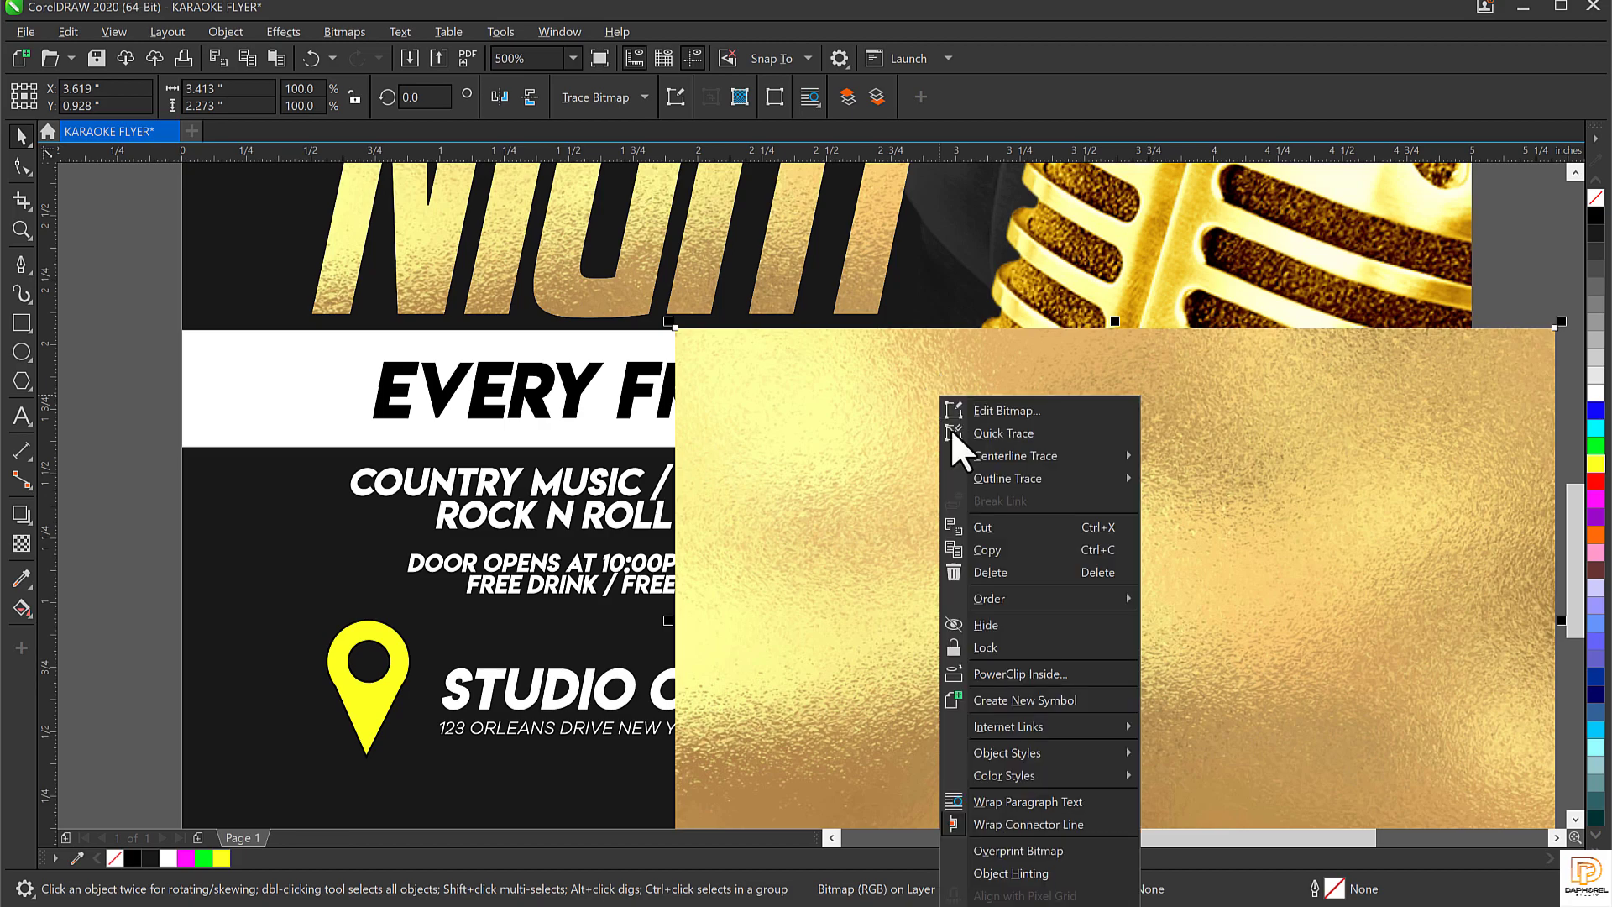
{"action": "left_click", "coordinate": [1030, 673]}
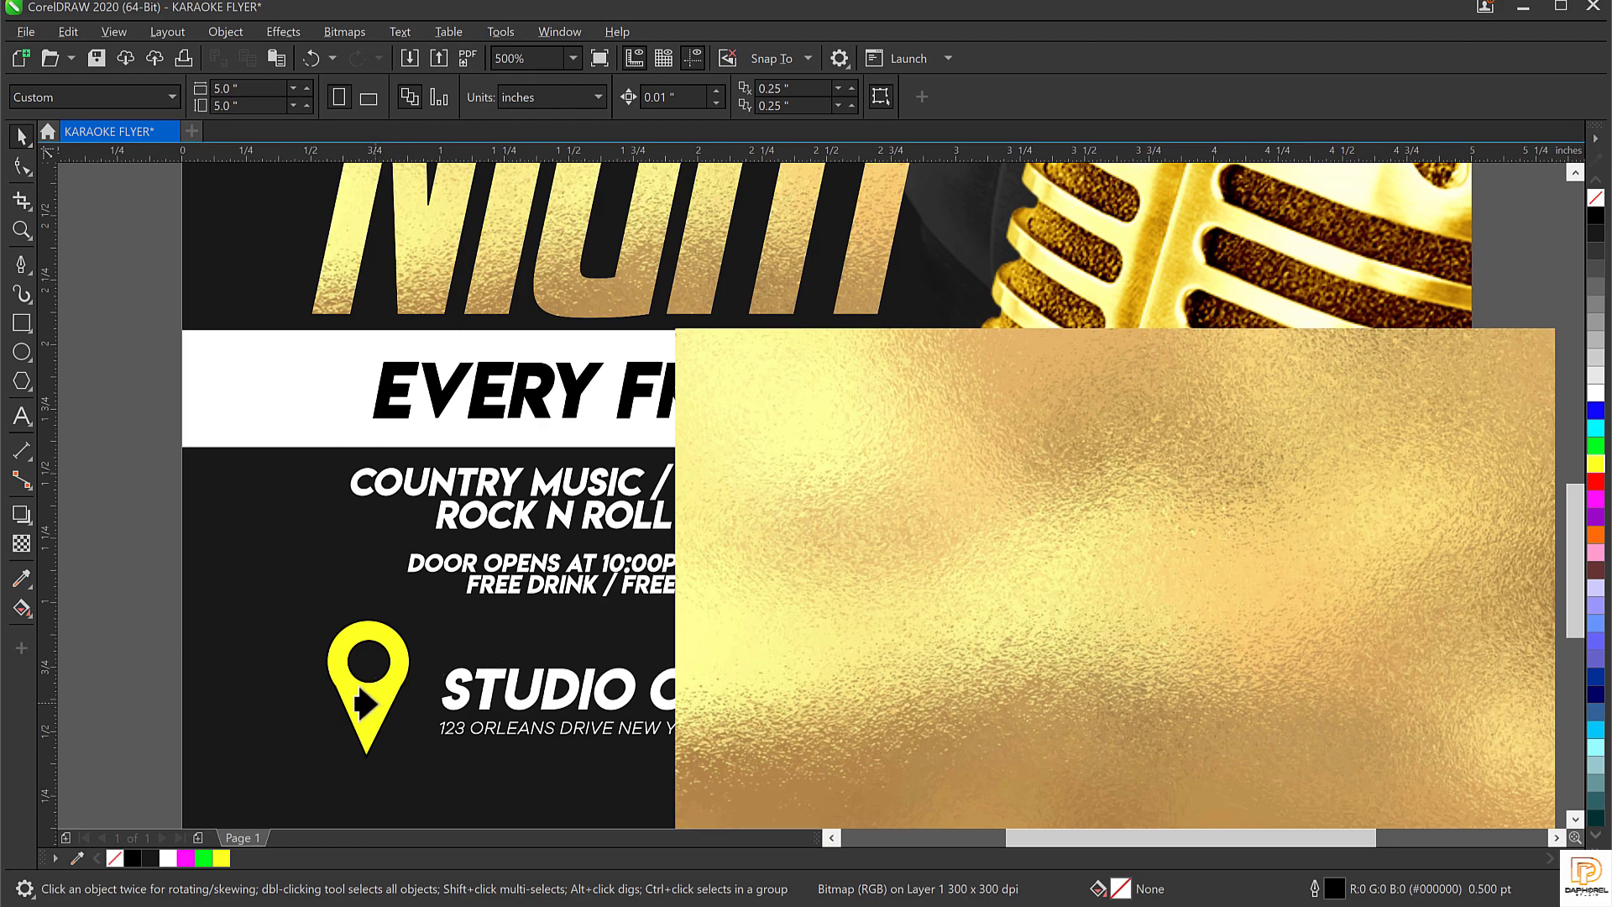
{"action": "left_click", "coordinate": [363, 704]}
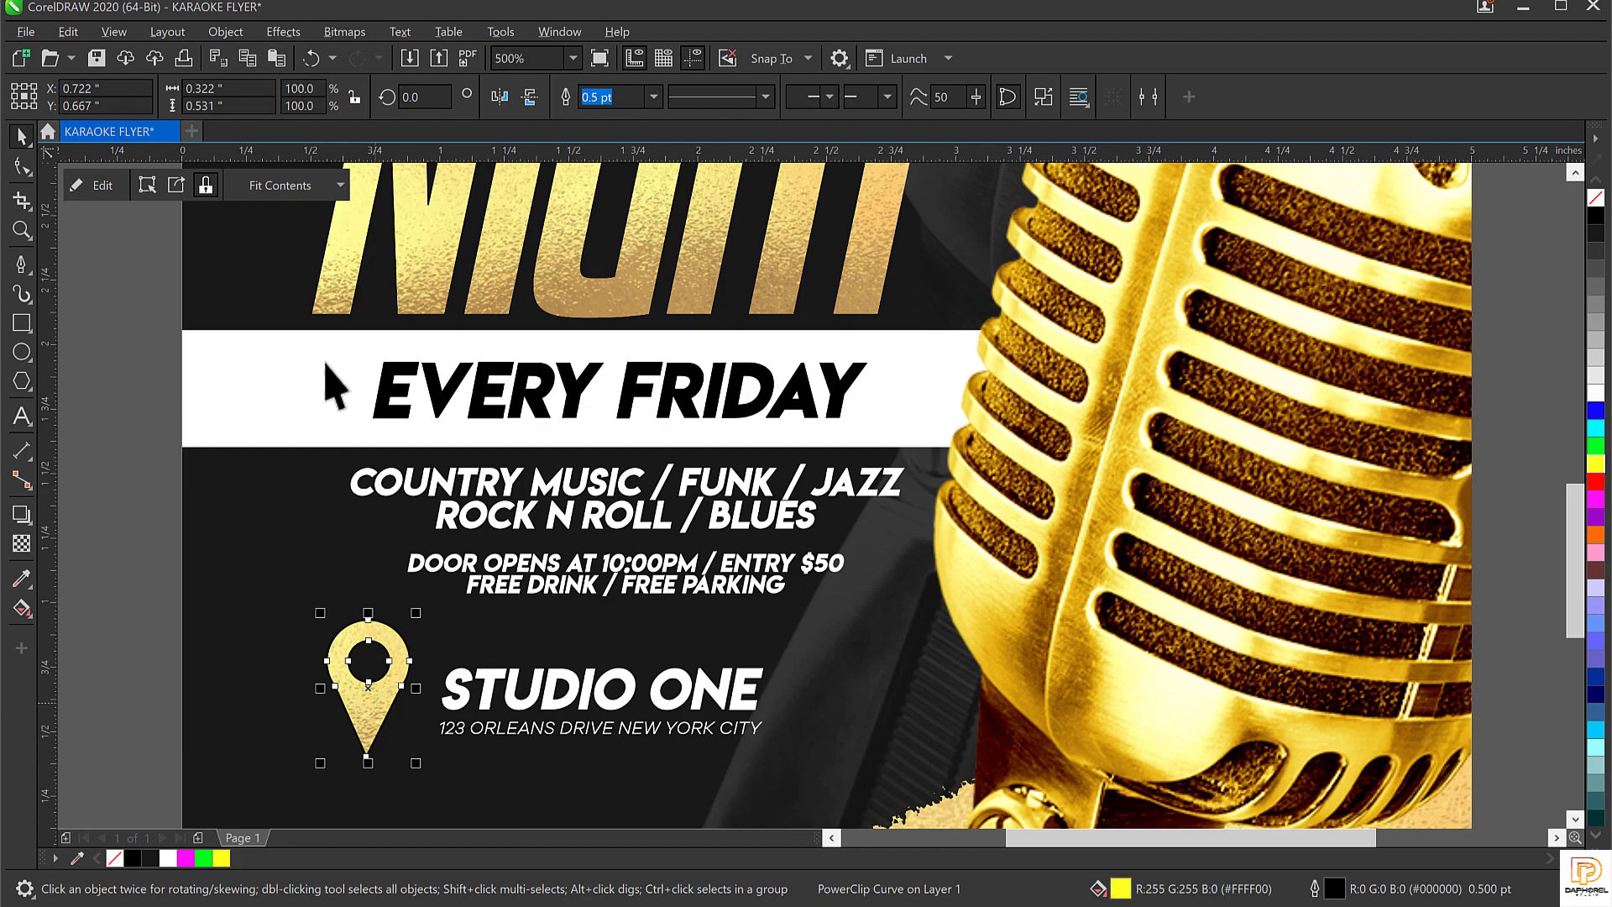
{"action": "left_click", "coordinate": [449, 660]}
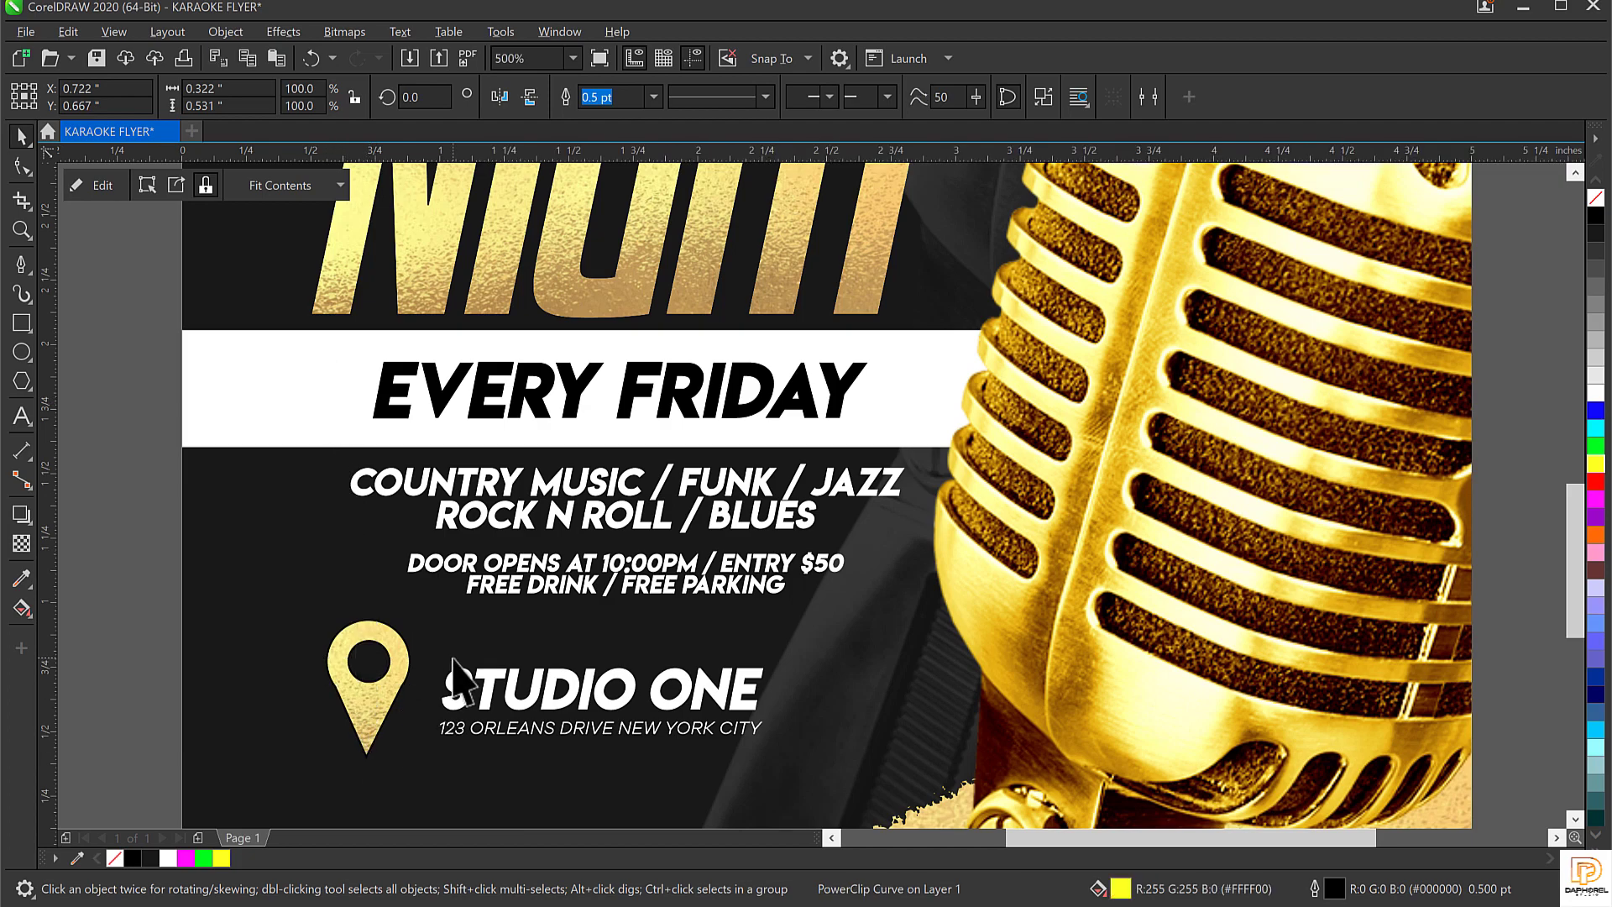
Change the flyer background rectangle's fill to black (#000000)
{"action": "scroll", "coordinate": [423, 676], "scroll_direction": "down", "scroll_amount": 3}
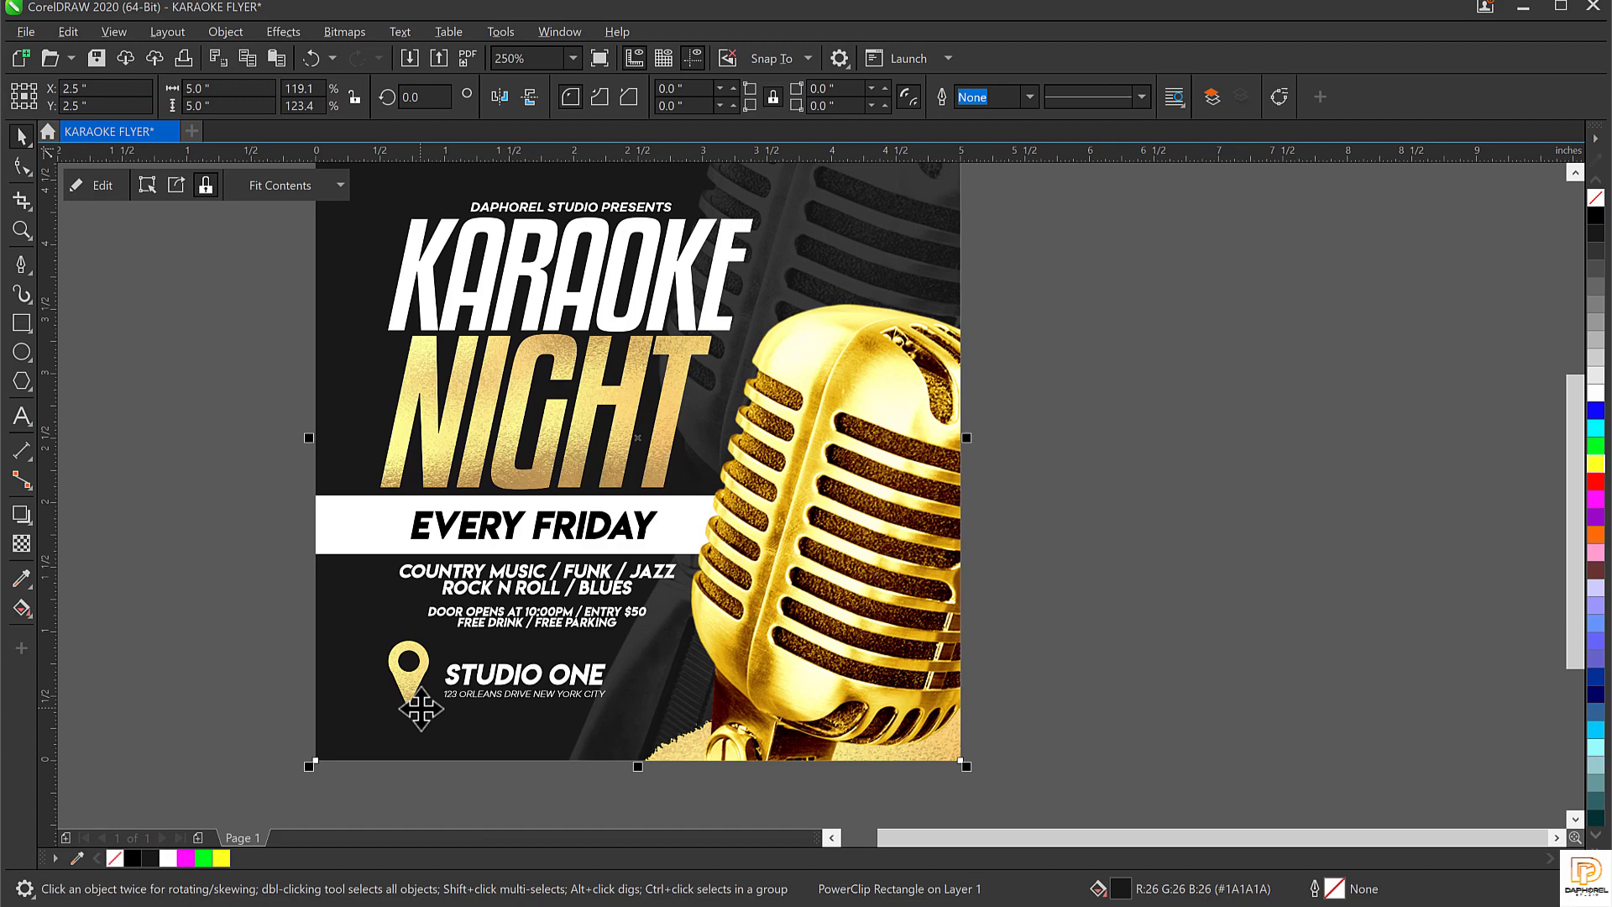
{"action": "key", "text": "F4"}
{"action": "left_click", "coordinate": [1304, 426]}
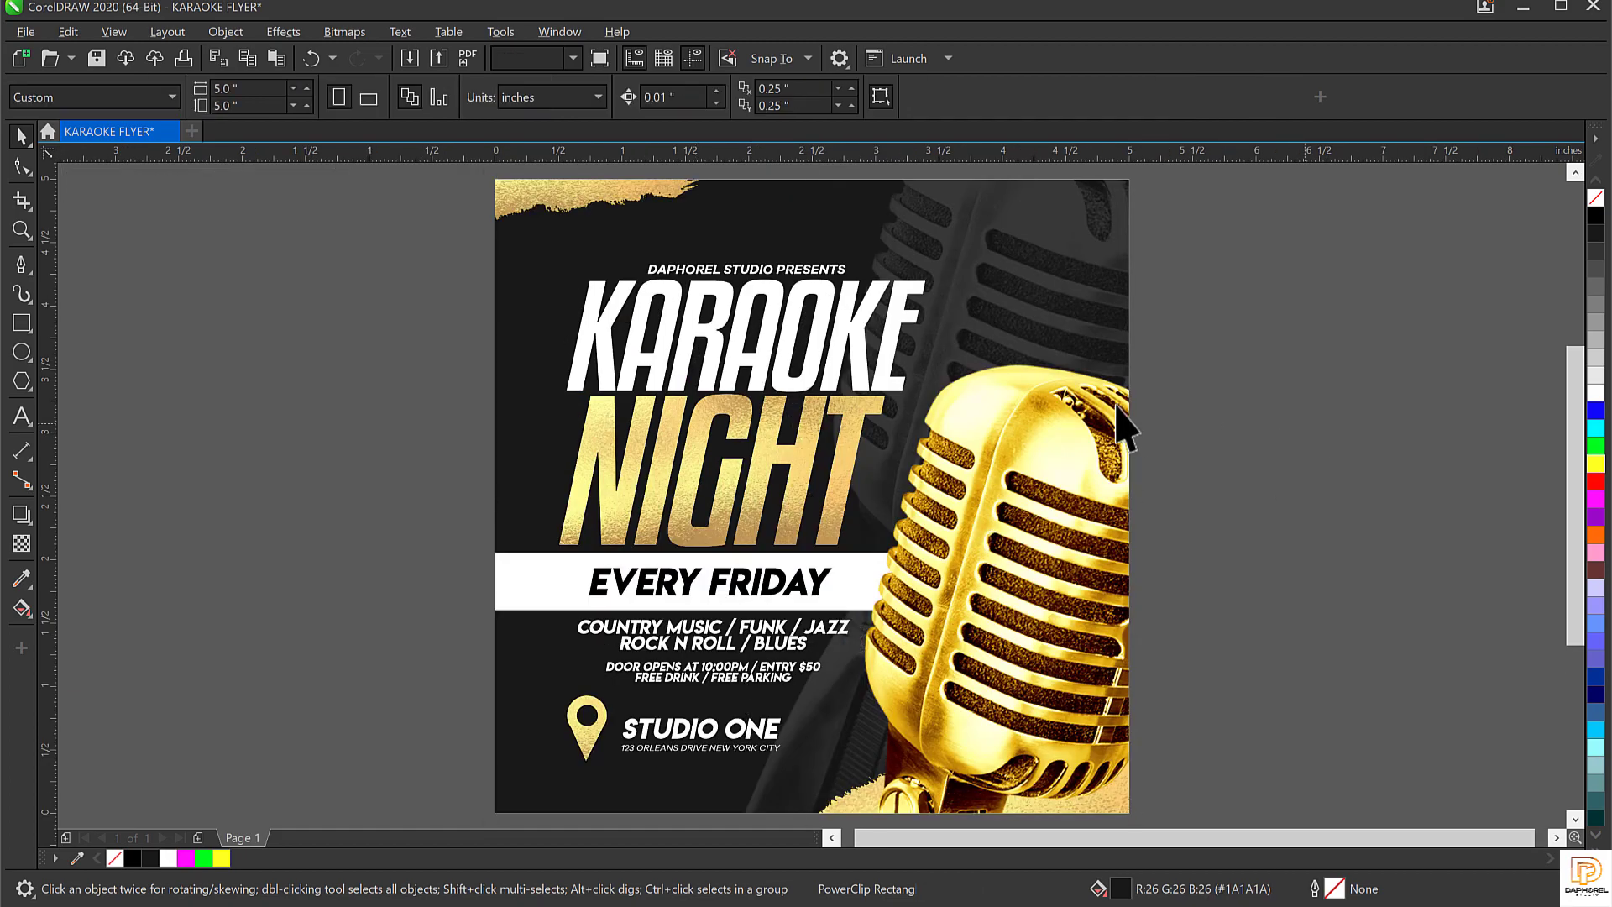
{"action": "left_click", "coordinate": [999, 269]}
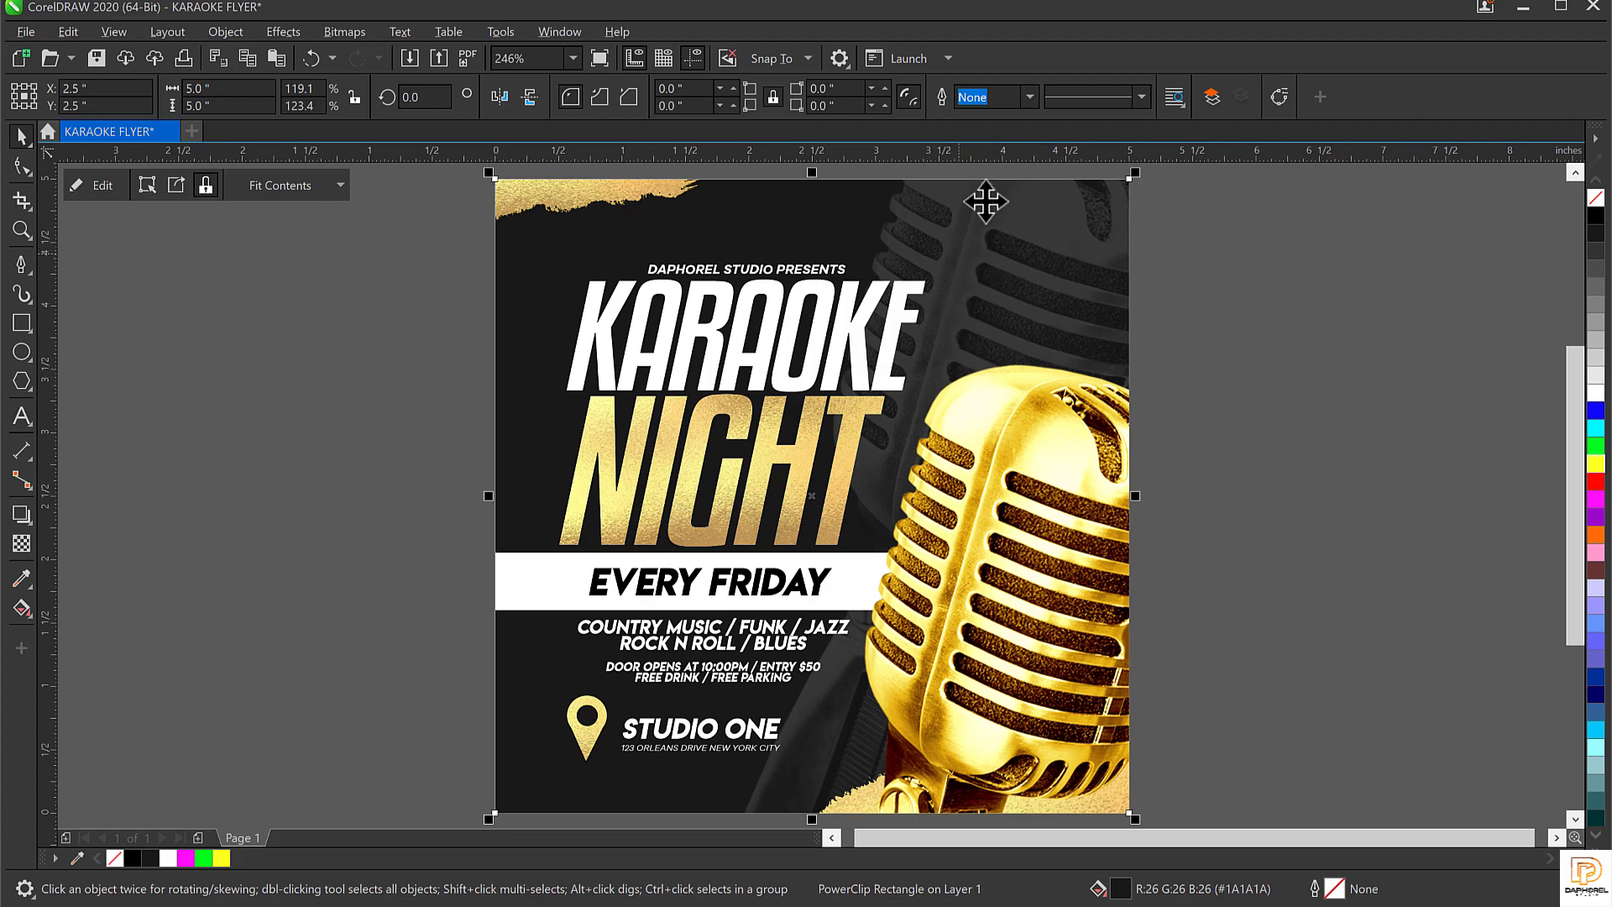
{"action": "left_click", "coordinate": [984, 265]}
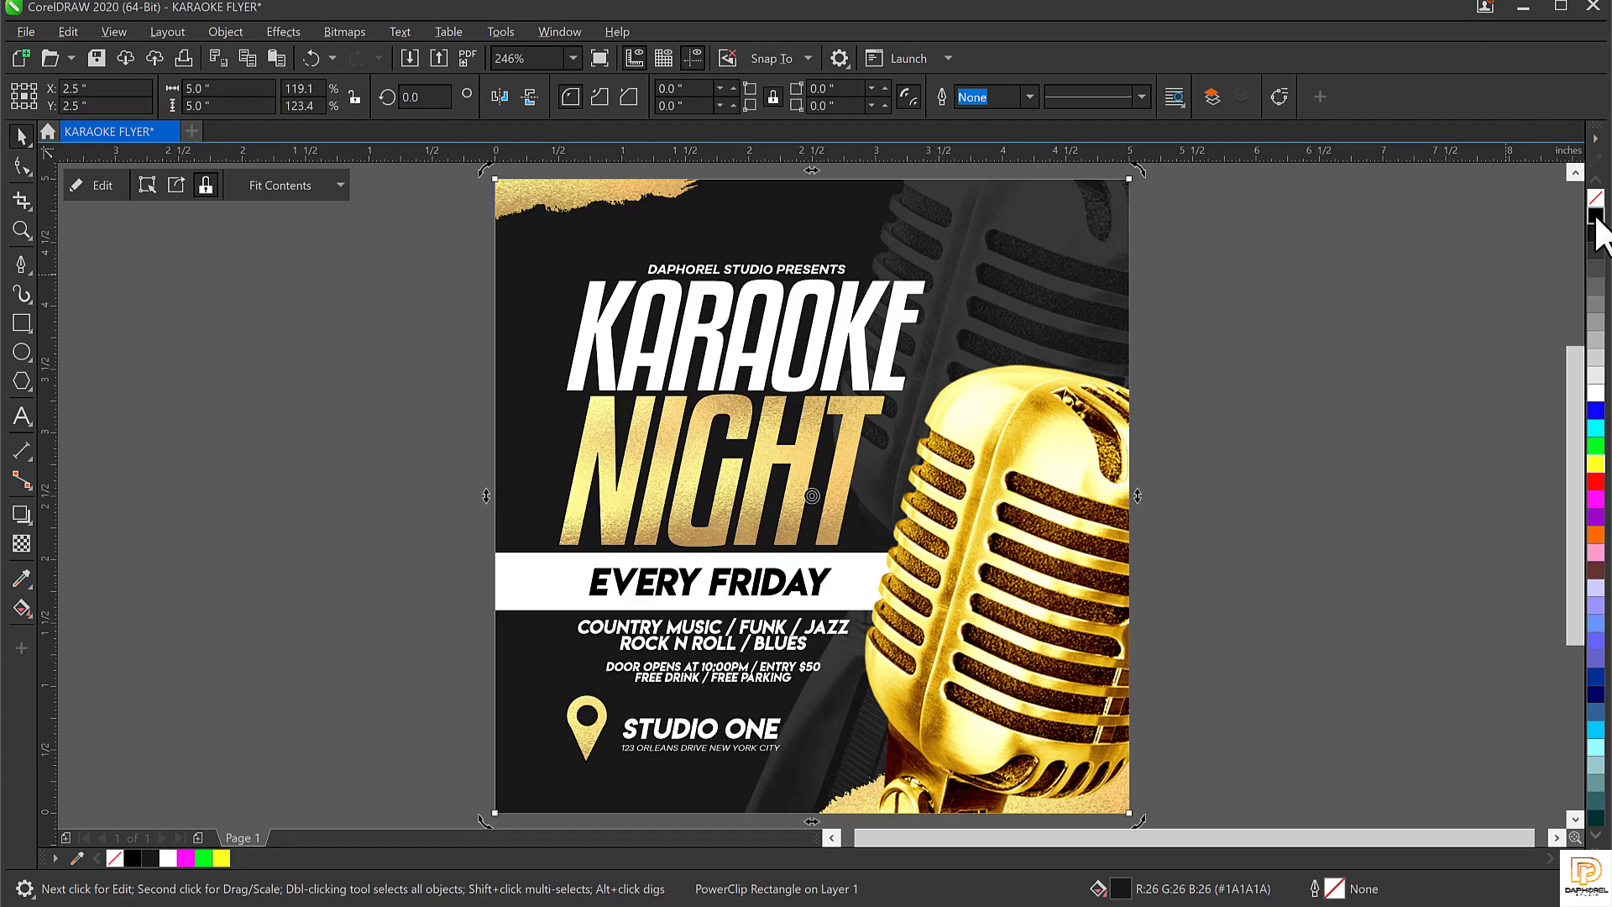
{"action": "left_click", "coordinate": [1595, 215]}
{"action": "left_click", "coordinate": [1248, 348]}
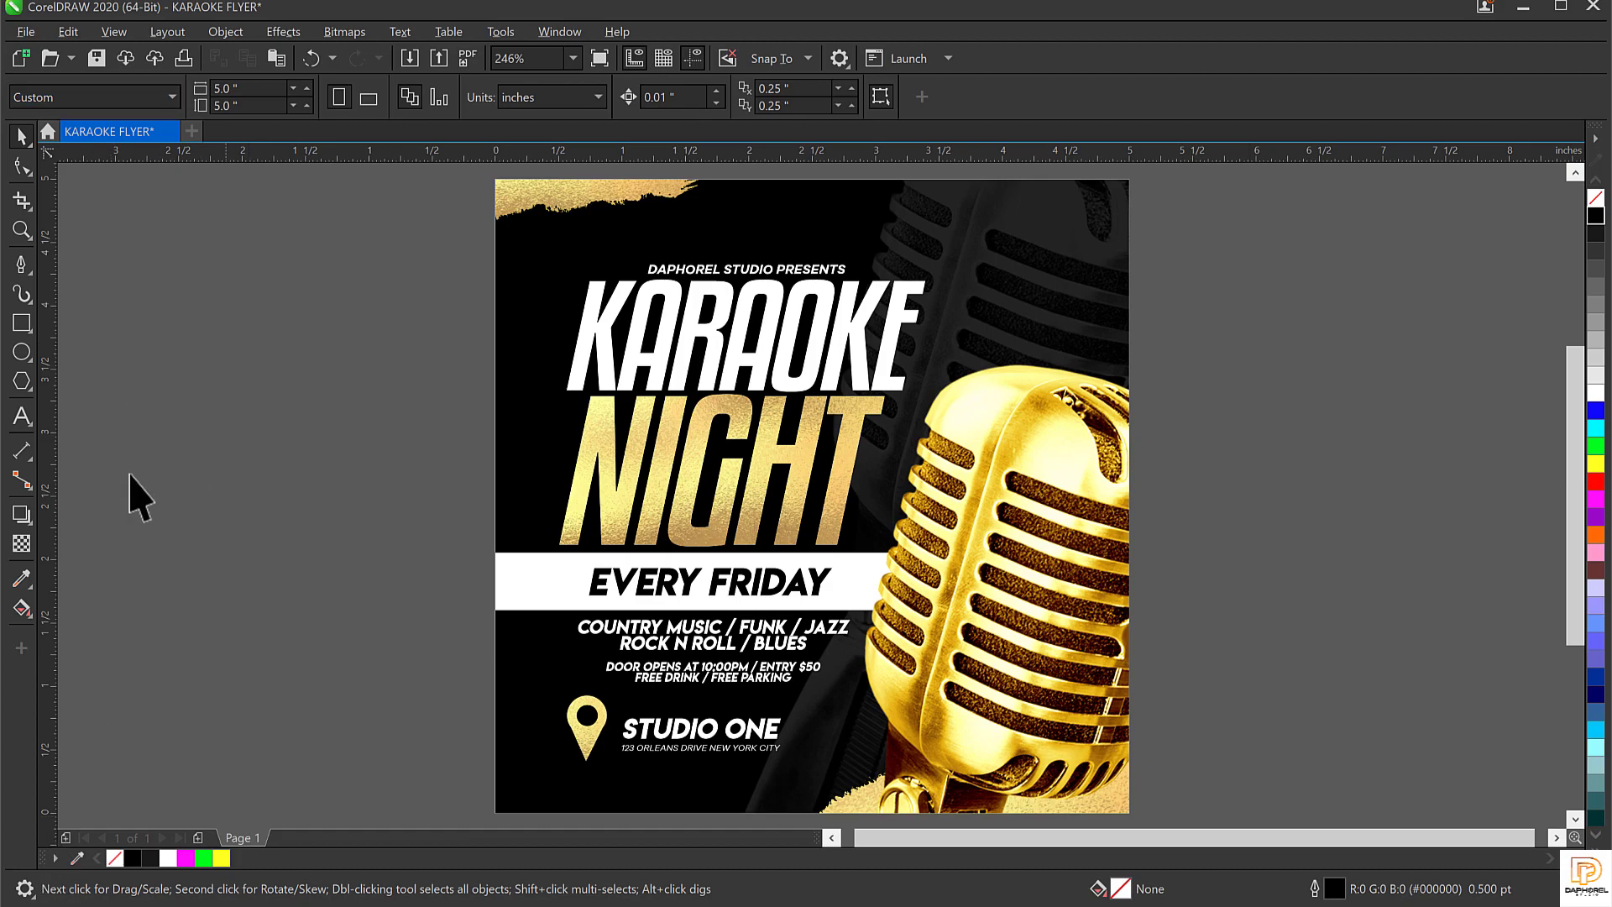
Draw a circle about 1.556 in wide beside the page and fill it with gold (#F3D23D) sampled from the microphone
{"action": "left_click", "coordinate": [20, 350]}
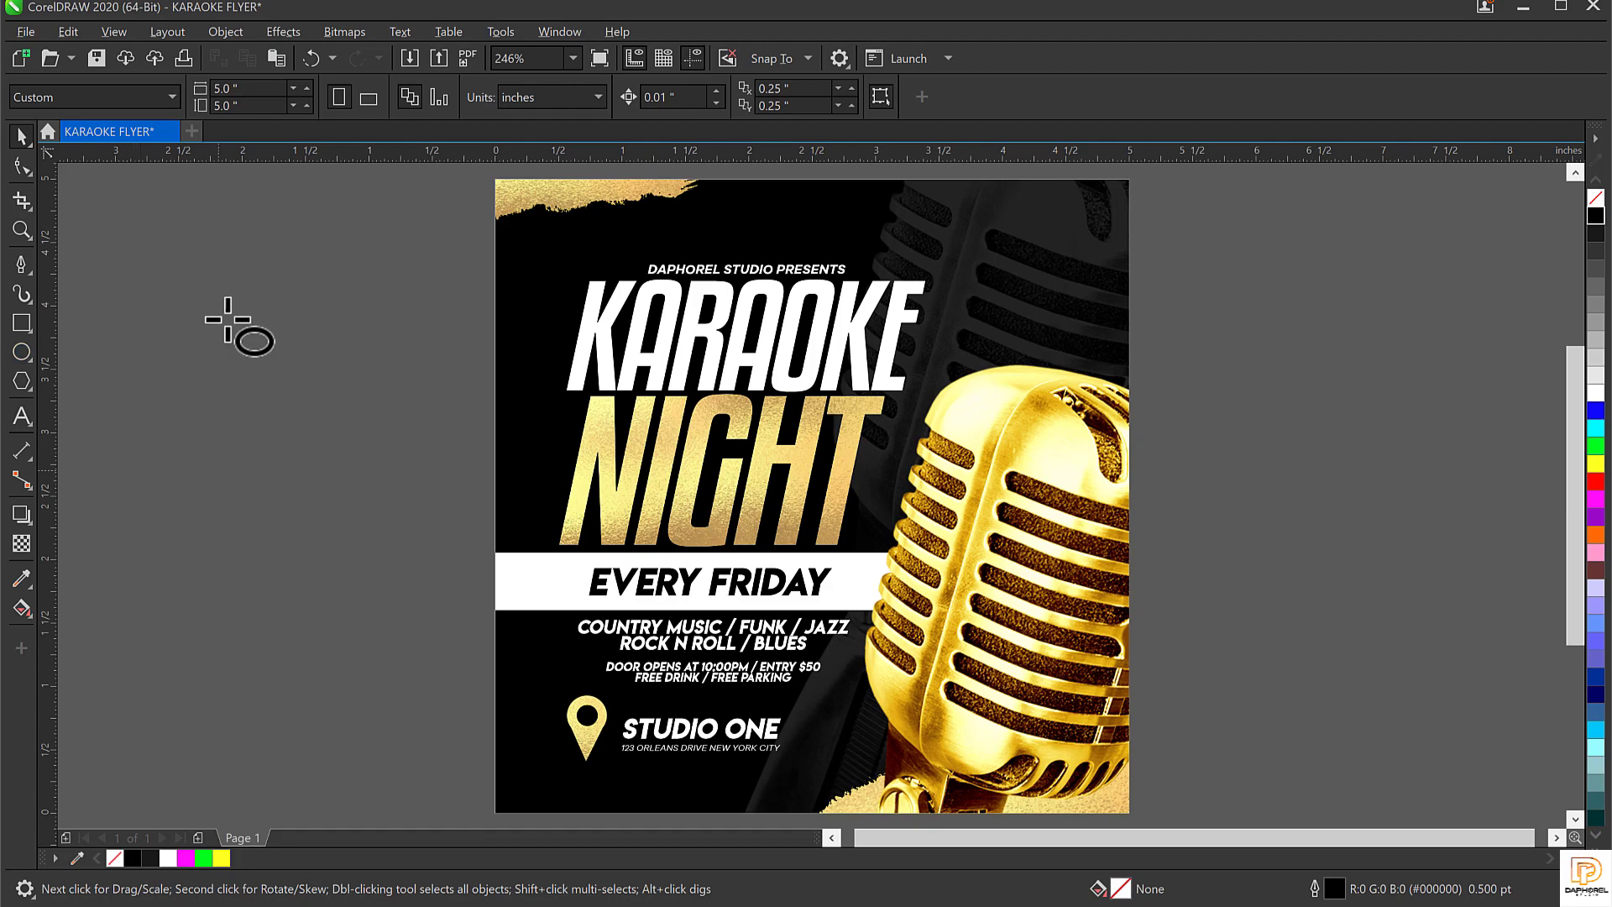
{"action": "left_click_drag", "start_coordinate": [184, 355], "coordinate": [386, 558]}
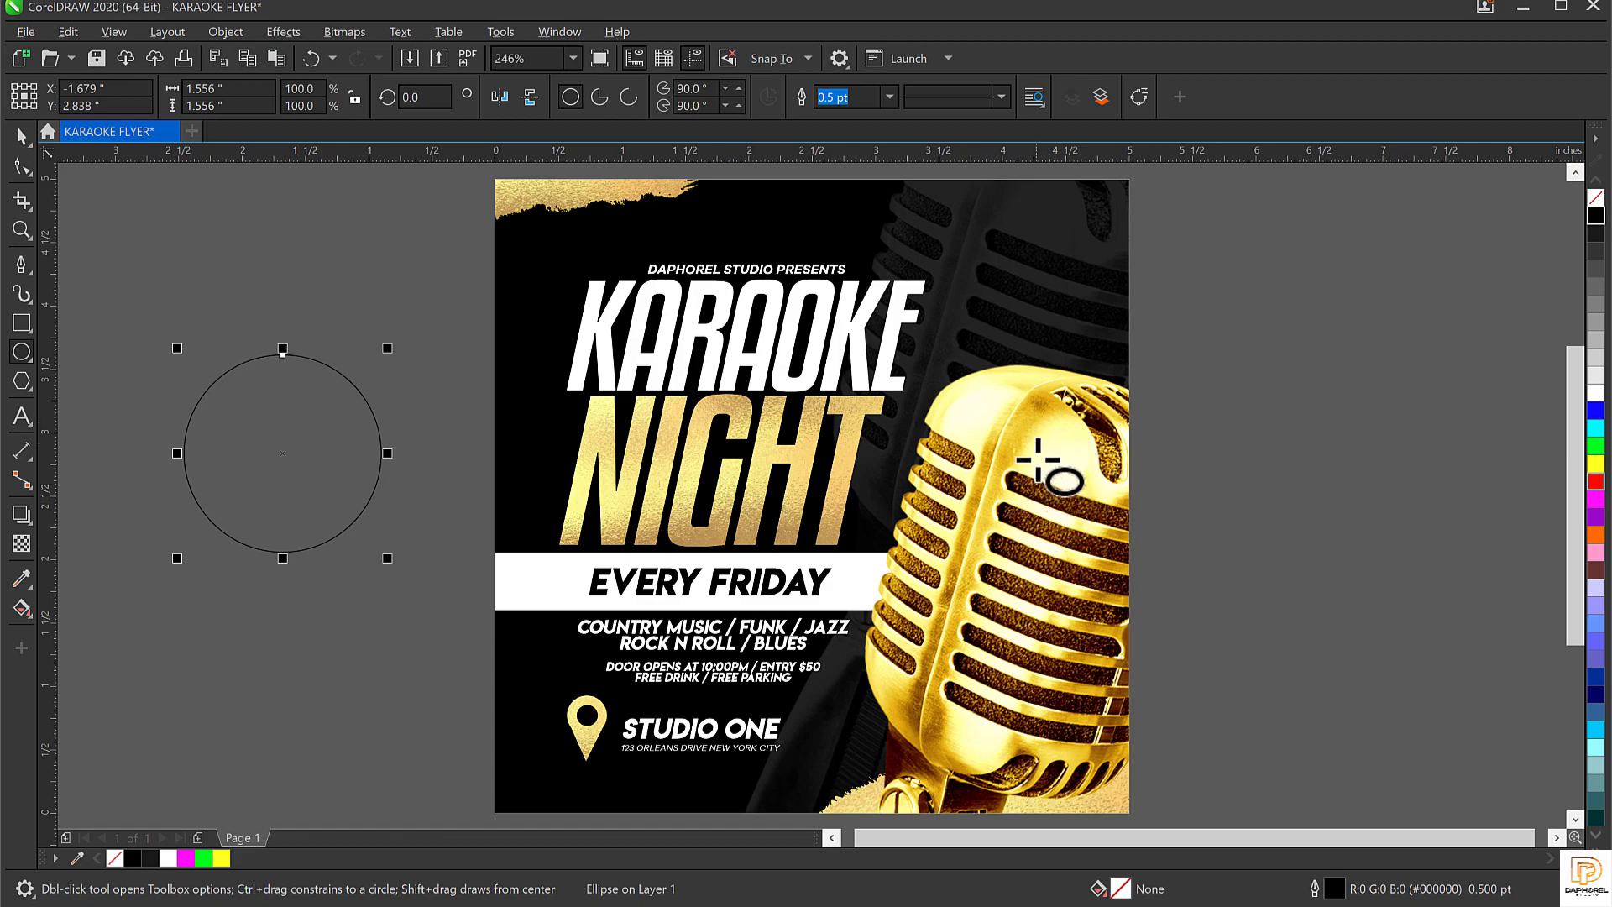
{"action": "left_click", "coordinate": [22, 573]}
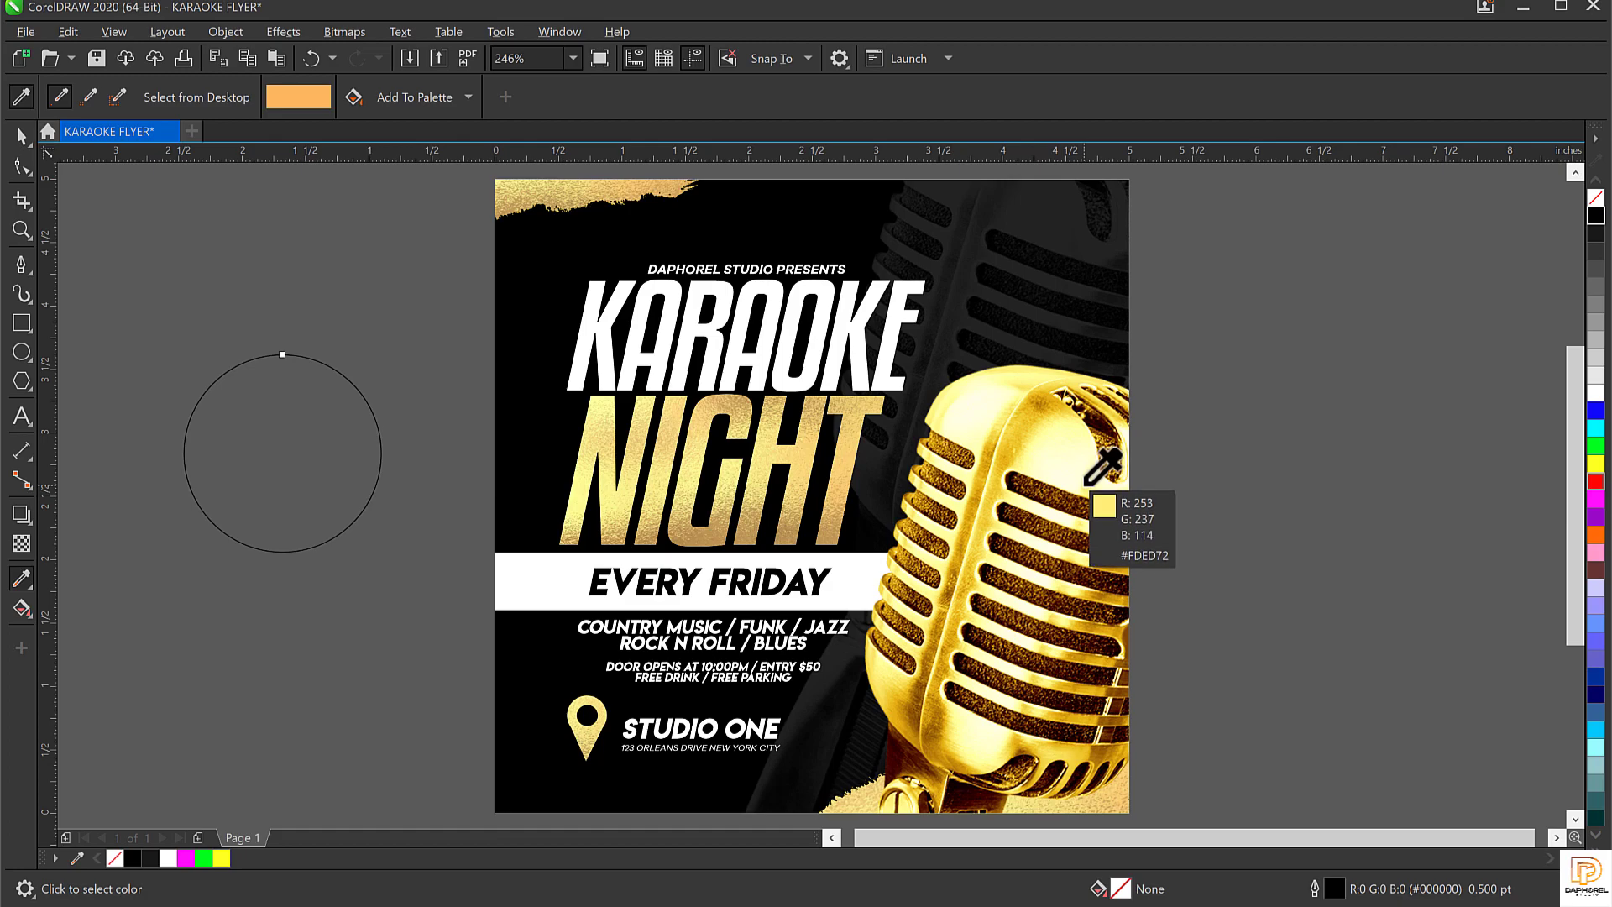
{"action": "left_click", "coordinate": [1018, 457]}
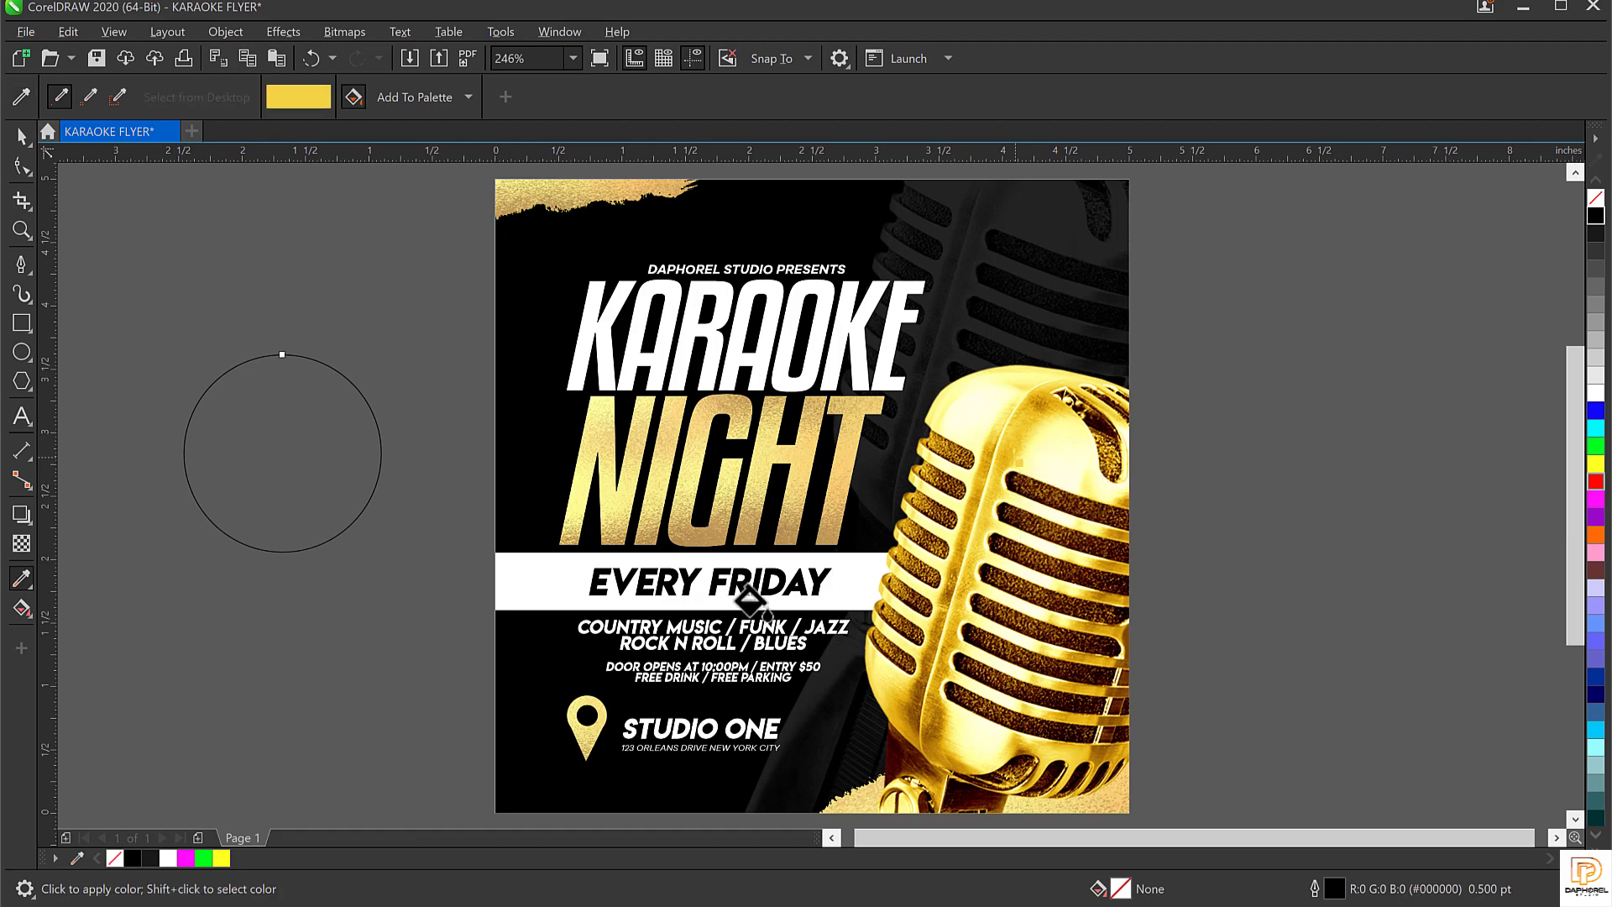
{"action": "left_click", "coordinate": [253, 442]}
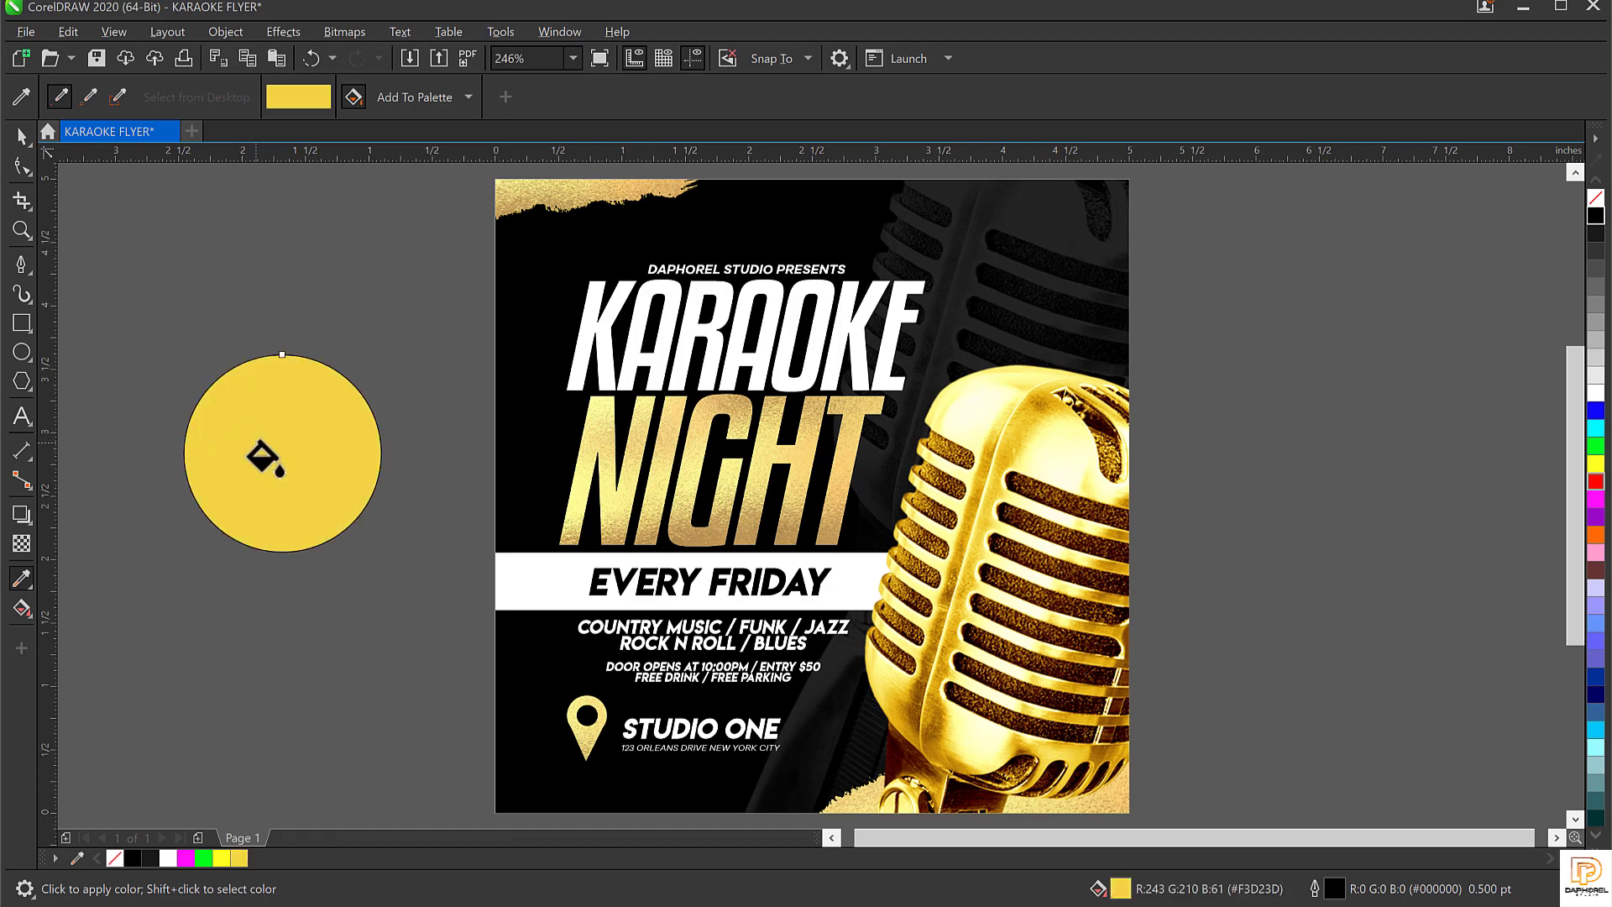
Remove the gold circle's outline and place a copy of the circle below it
{"action": "key", "text": "space"}
{"action": "left_click", "coordinate": [299, 471]}
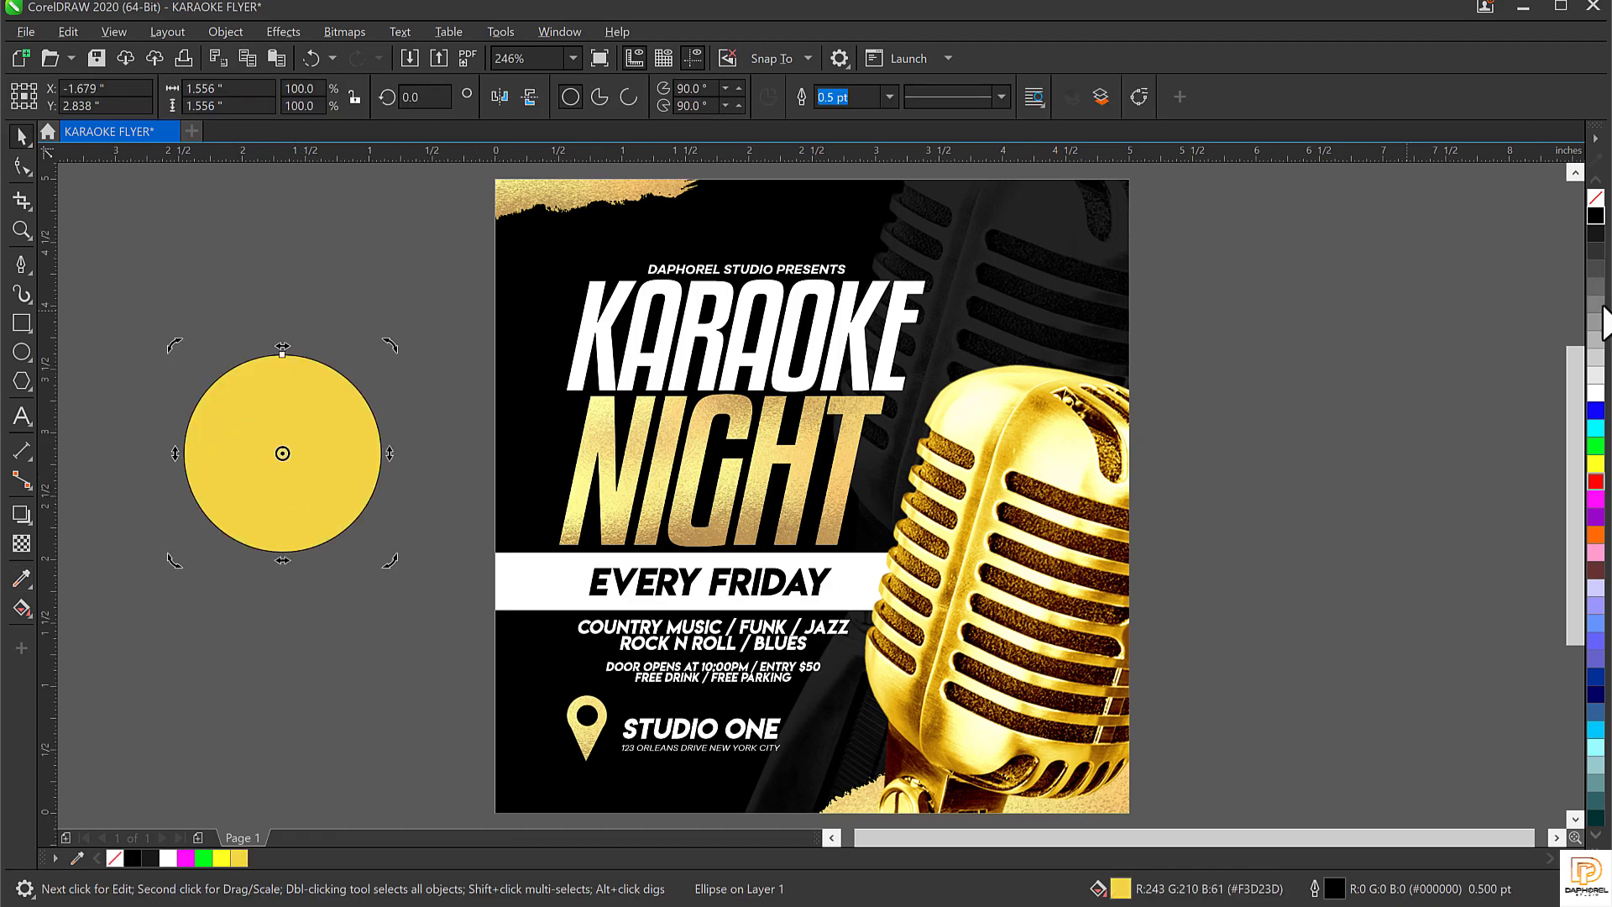
{"action": "right_click", "coordinate": [1595, 199]}
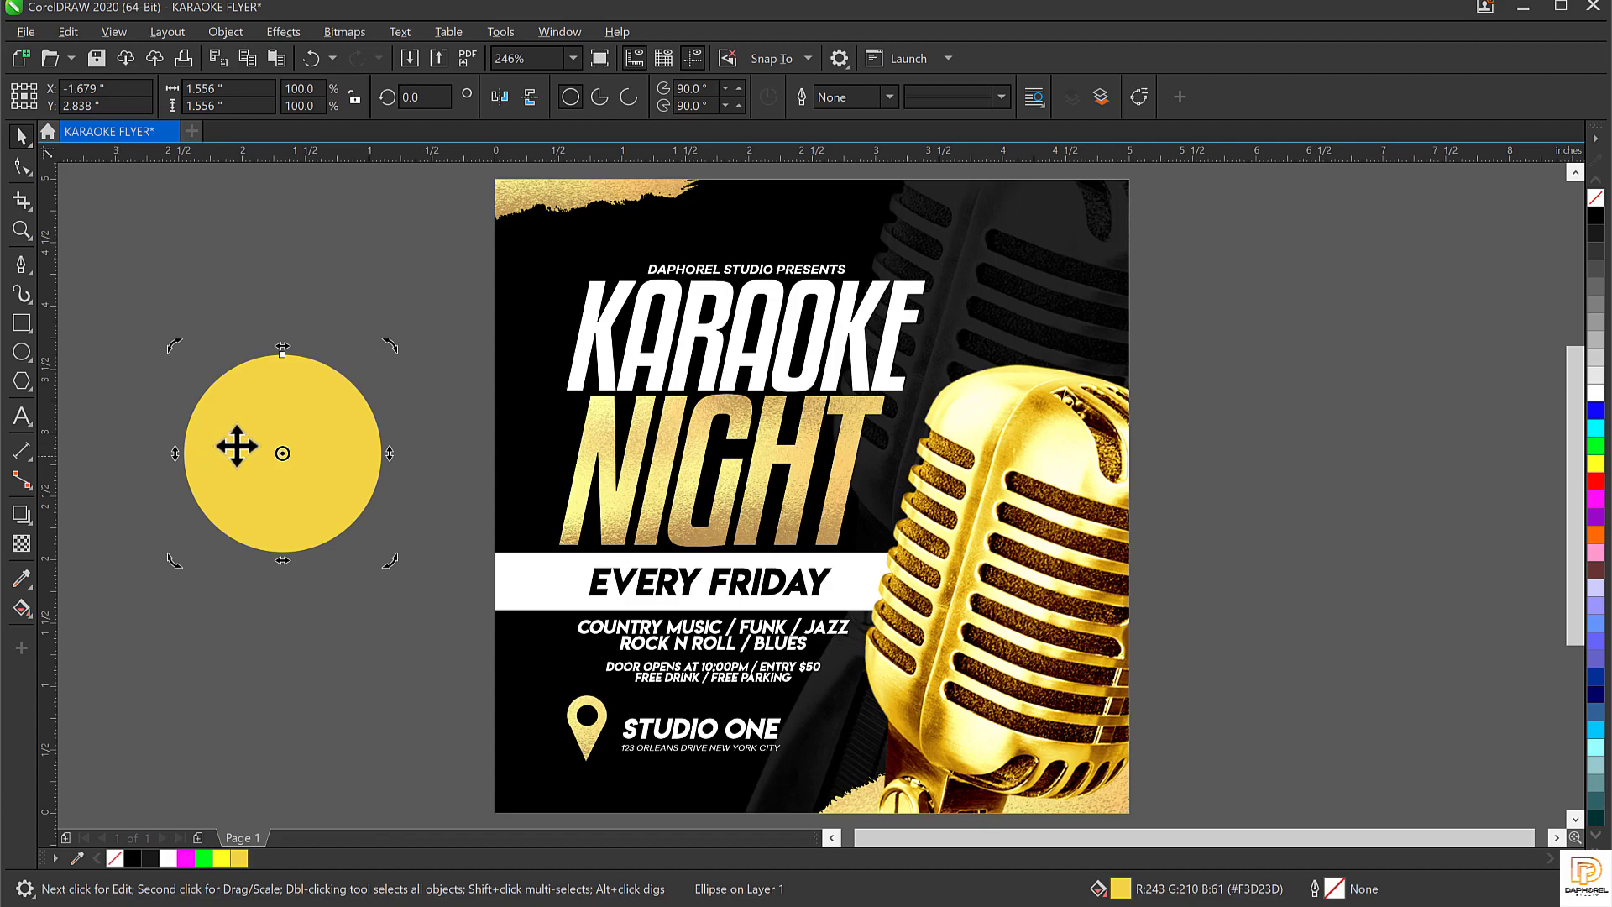
{"action": "left_click_drag", "start_coordinate": [289, 456], "coordinate": [289, 653]}
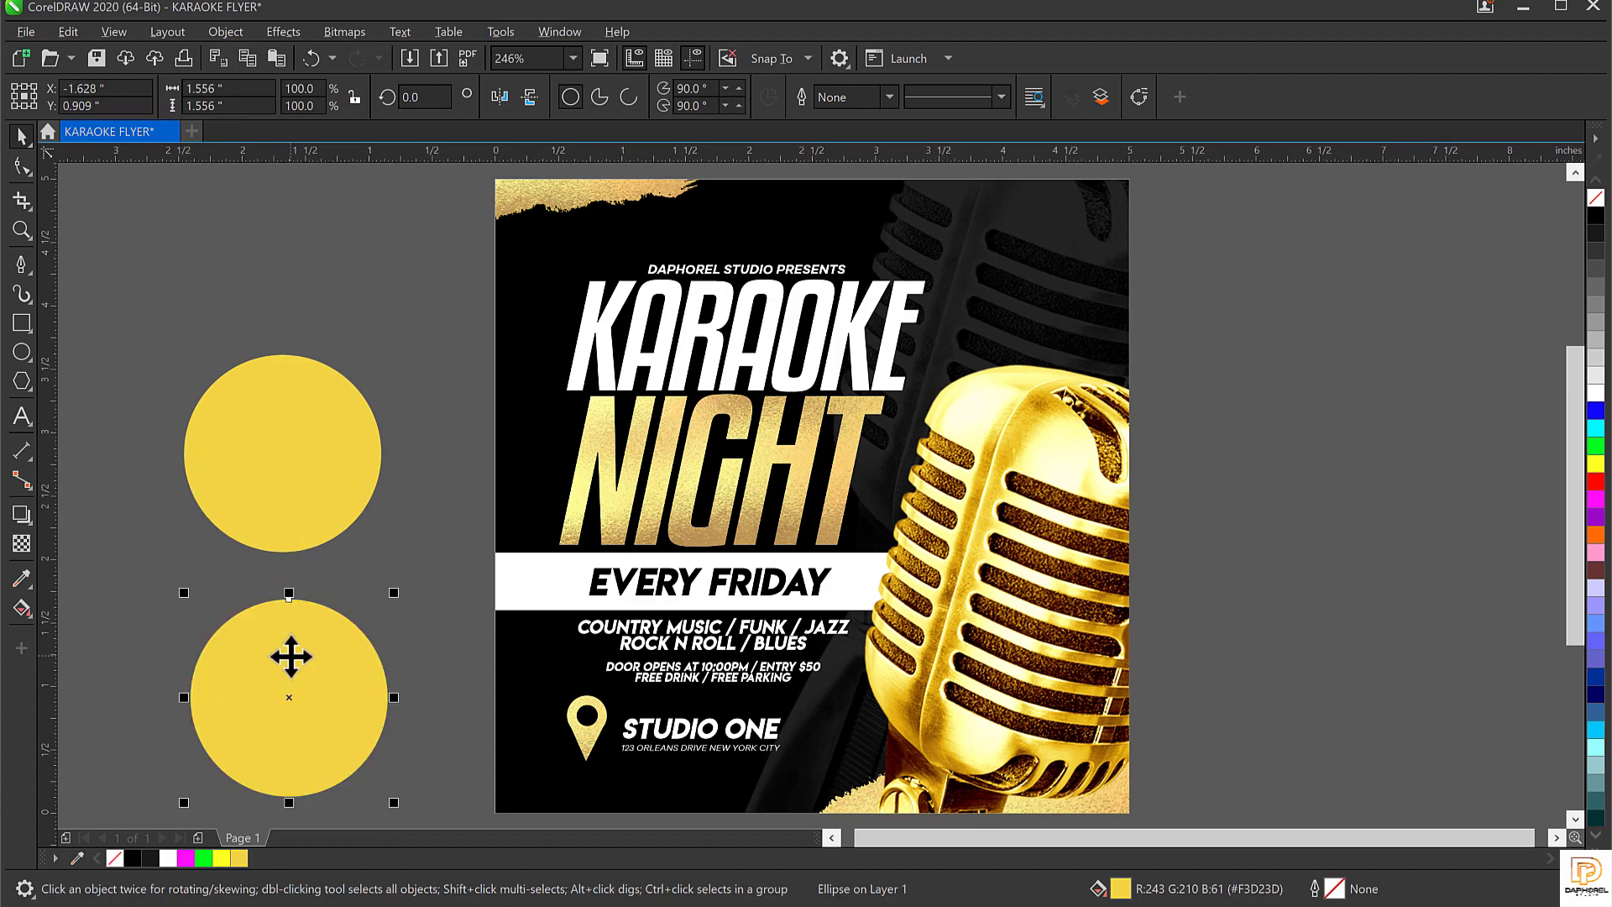
{"action": "key", "text": "Escape"}
{"action": "left_click", "coordinate": [282, 440]}
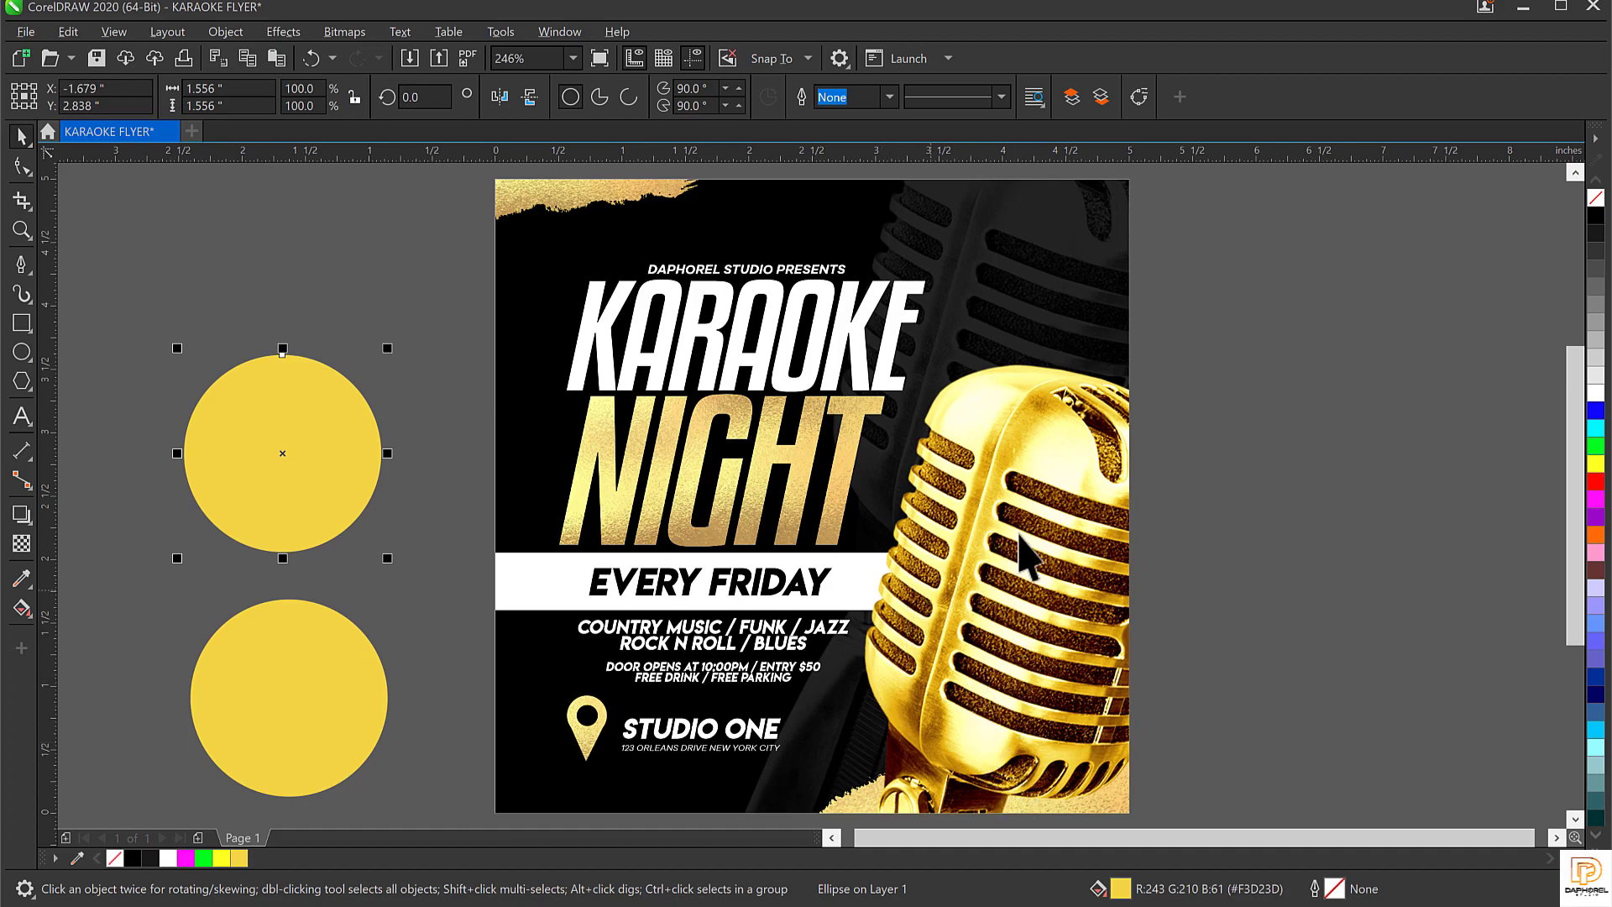
{"action": "left_click", "coordinate": [979, 424]}
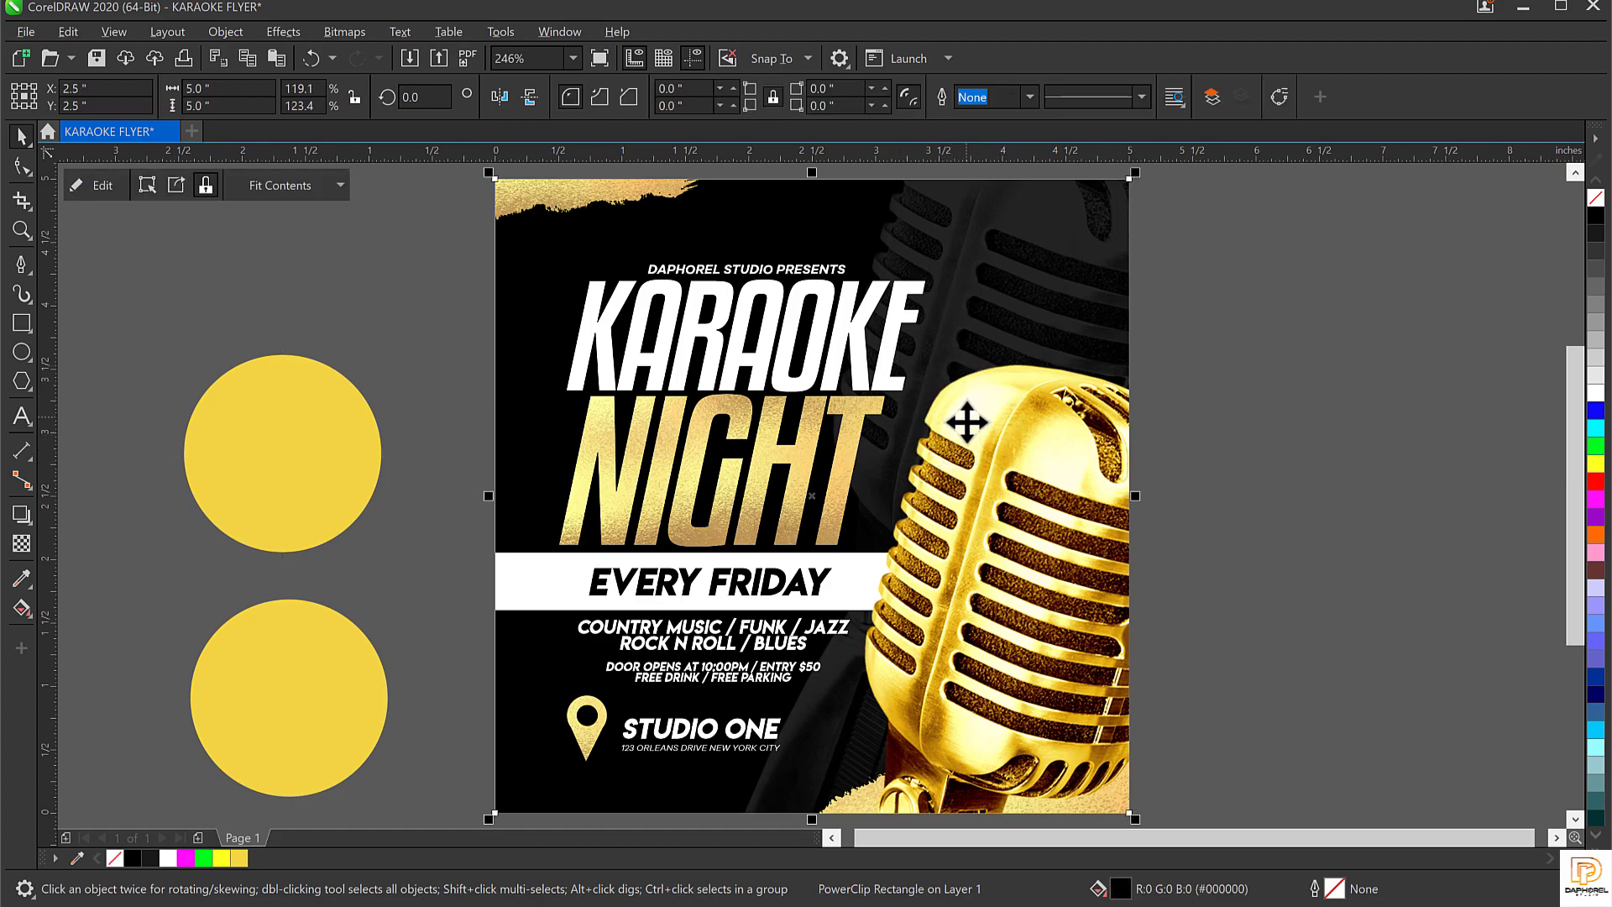
{"action": "left_click", "coordinate": [1268, 411]}
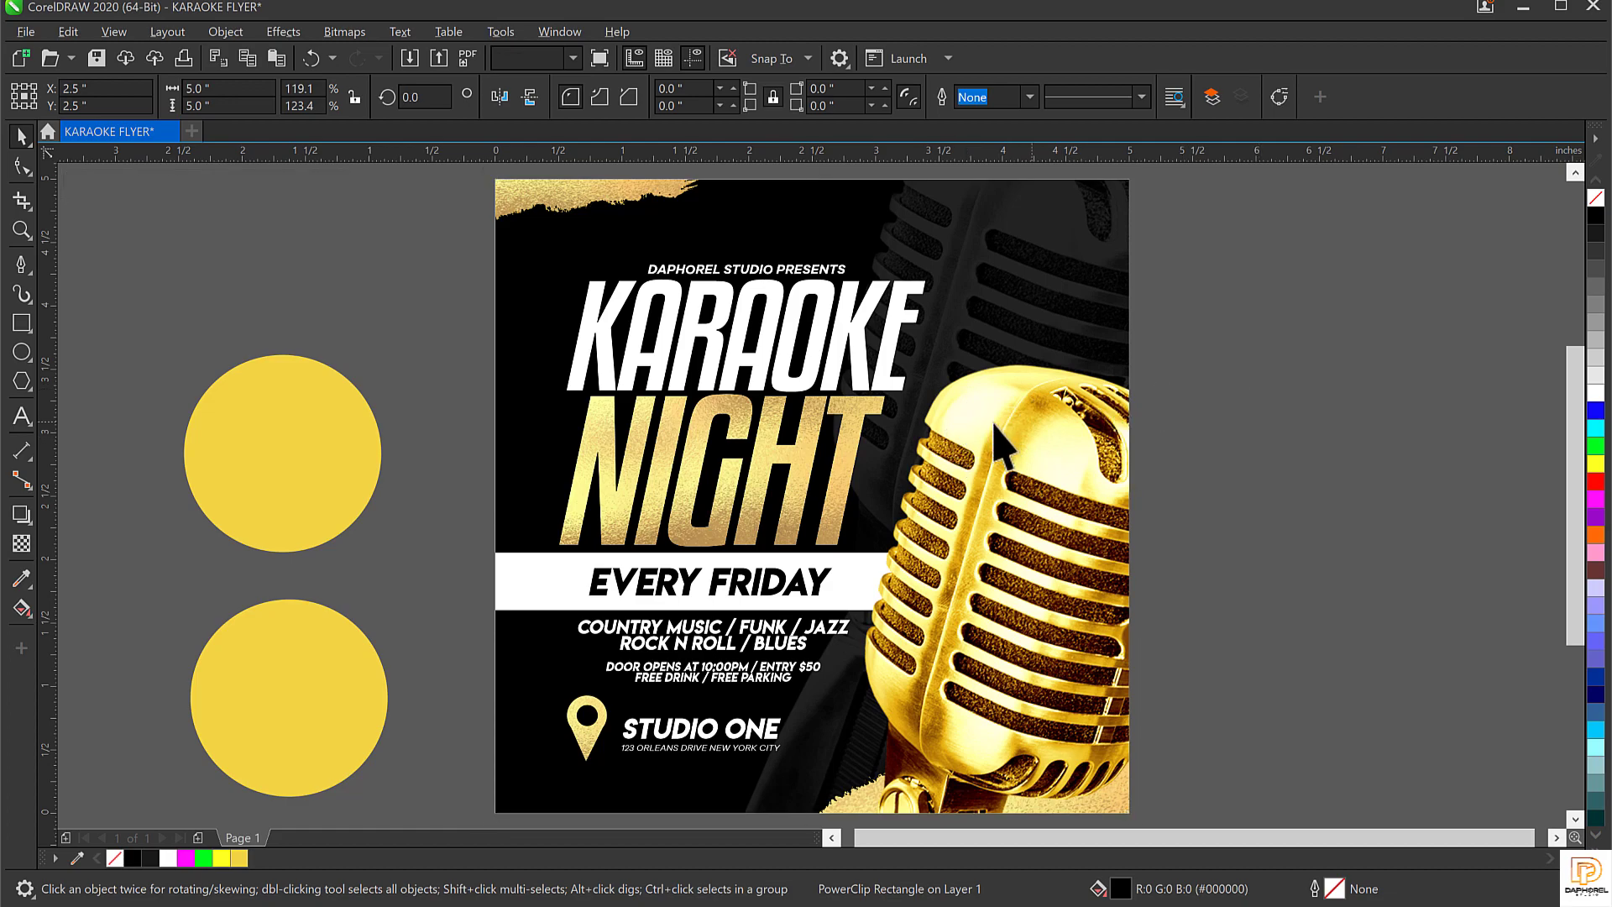
{"action": "scroll", "coordinate": [988, 410], "scroll_direction": "up", "scroll_amount": 3}
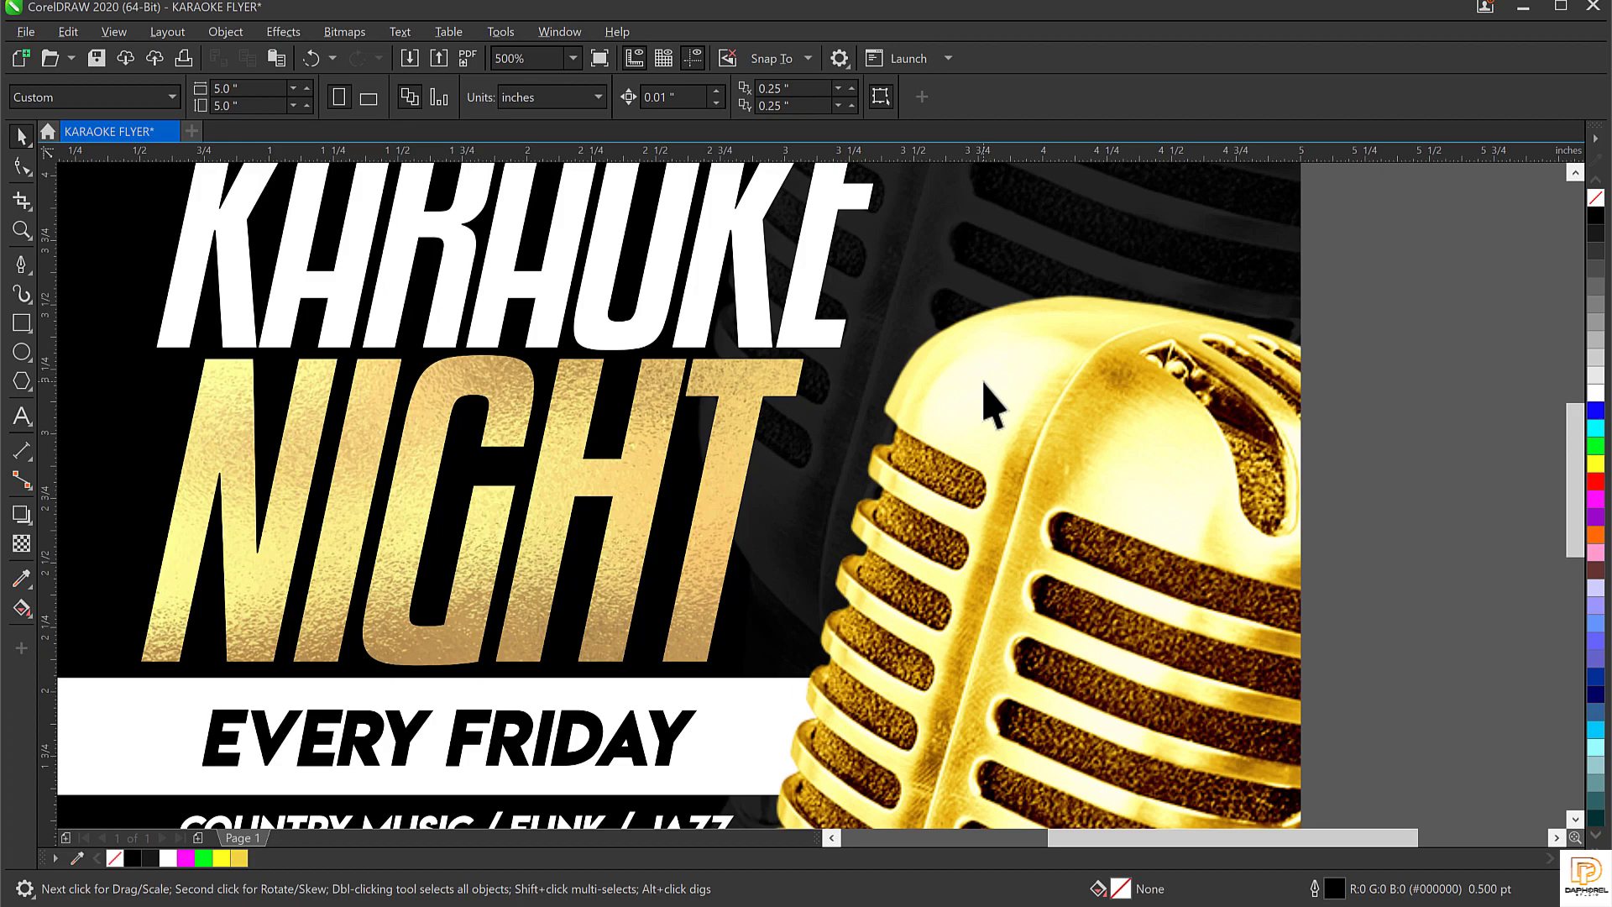
{"action": "scroll", "coordinate": [988, 409], "scroll_direction": "down", "scroll_amount": 3}
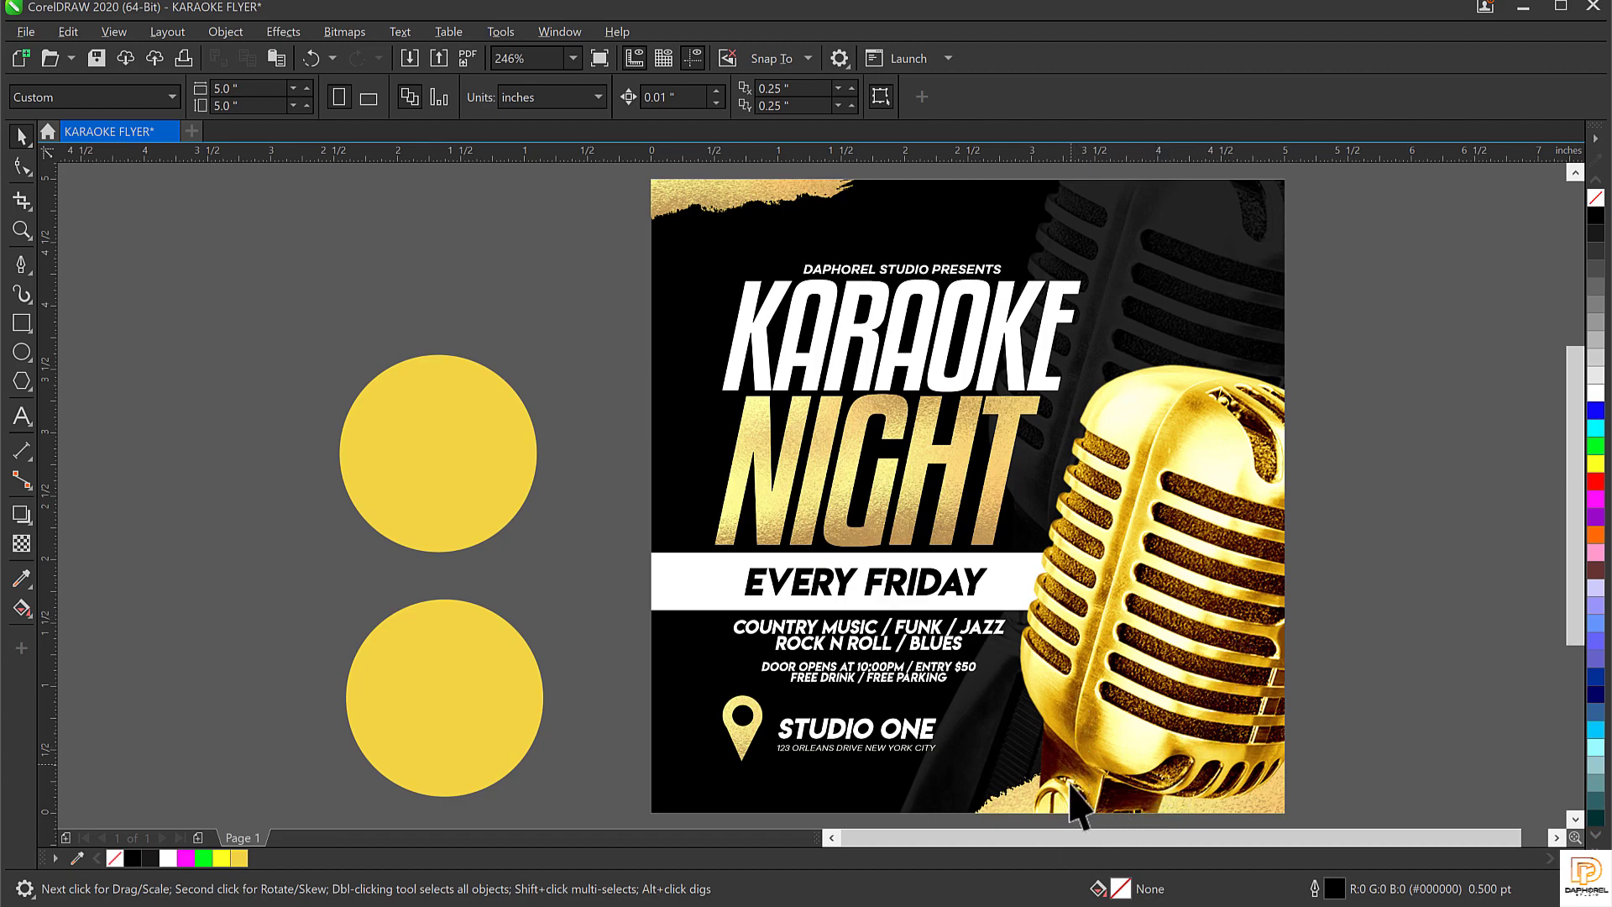
Apply an elliptical fountain transparency to the upper gold circle, fading toward its edge, with the Screen merge mode
{"action": "left_click", "coordinate": [470, 500]}
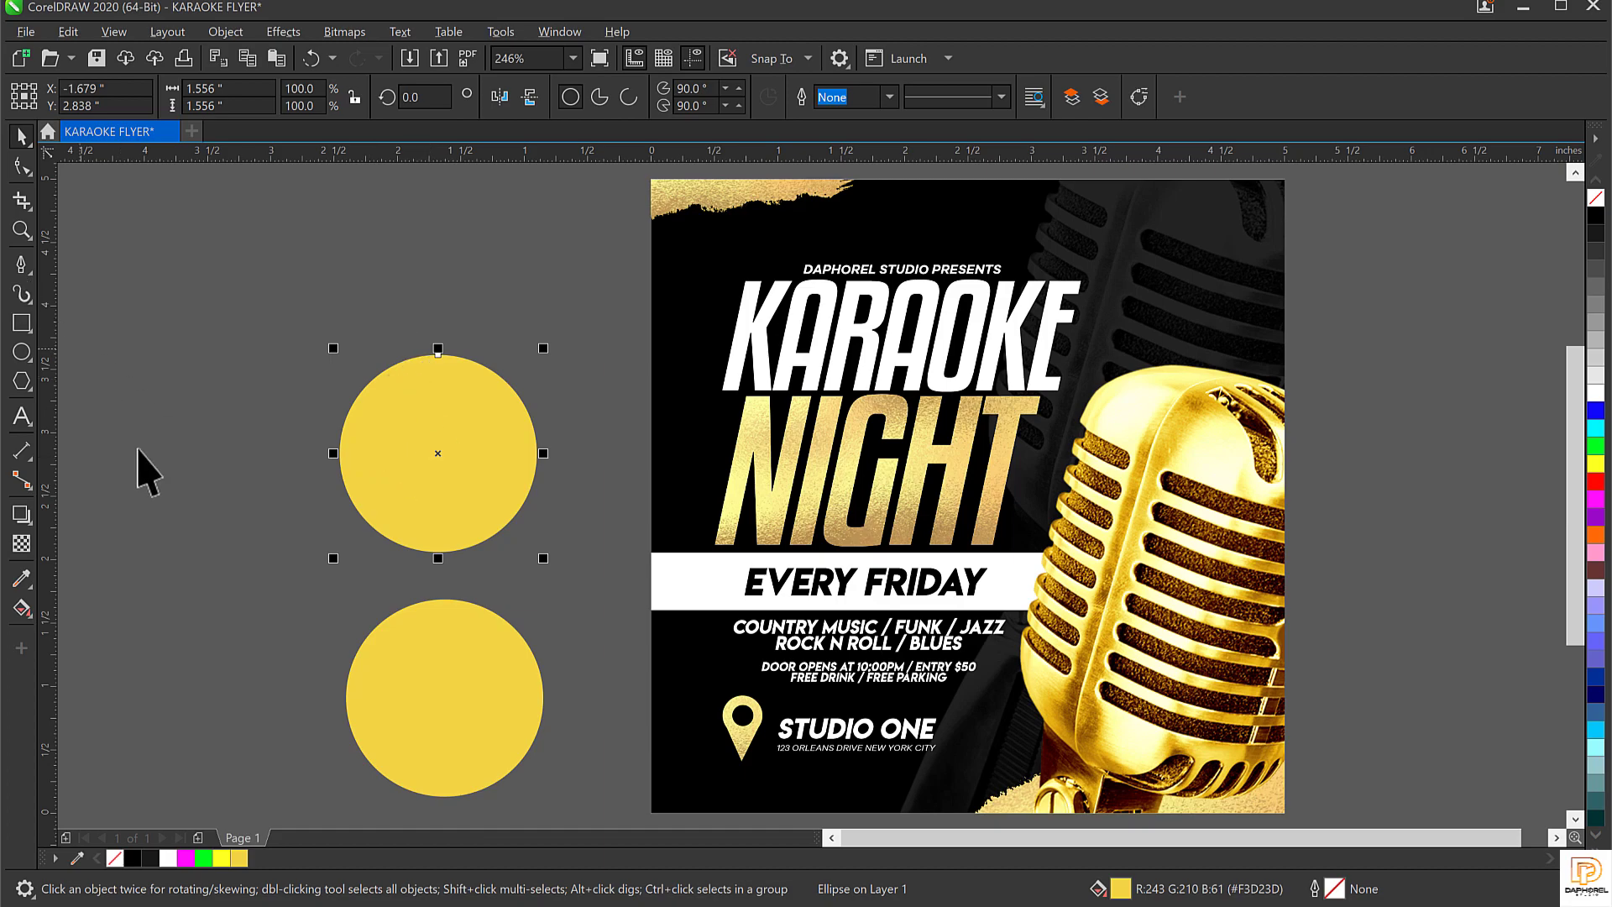
{"action": "left_click", "coordinate": [24, 542]}
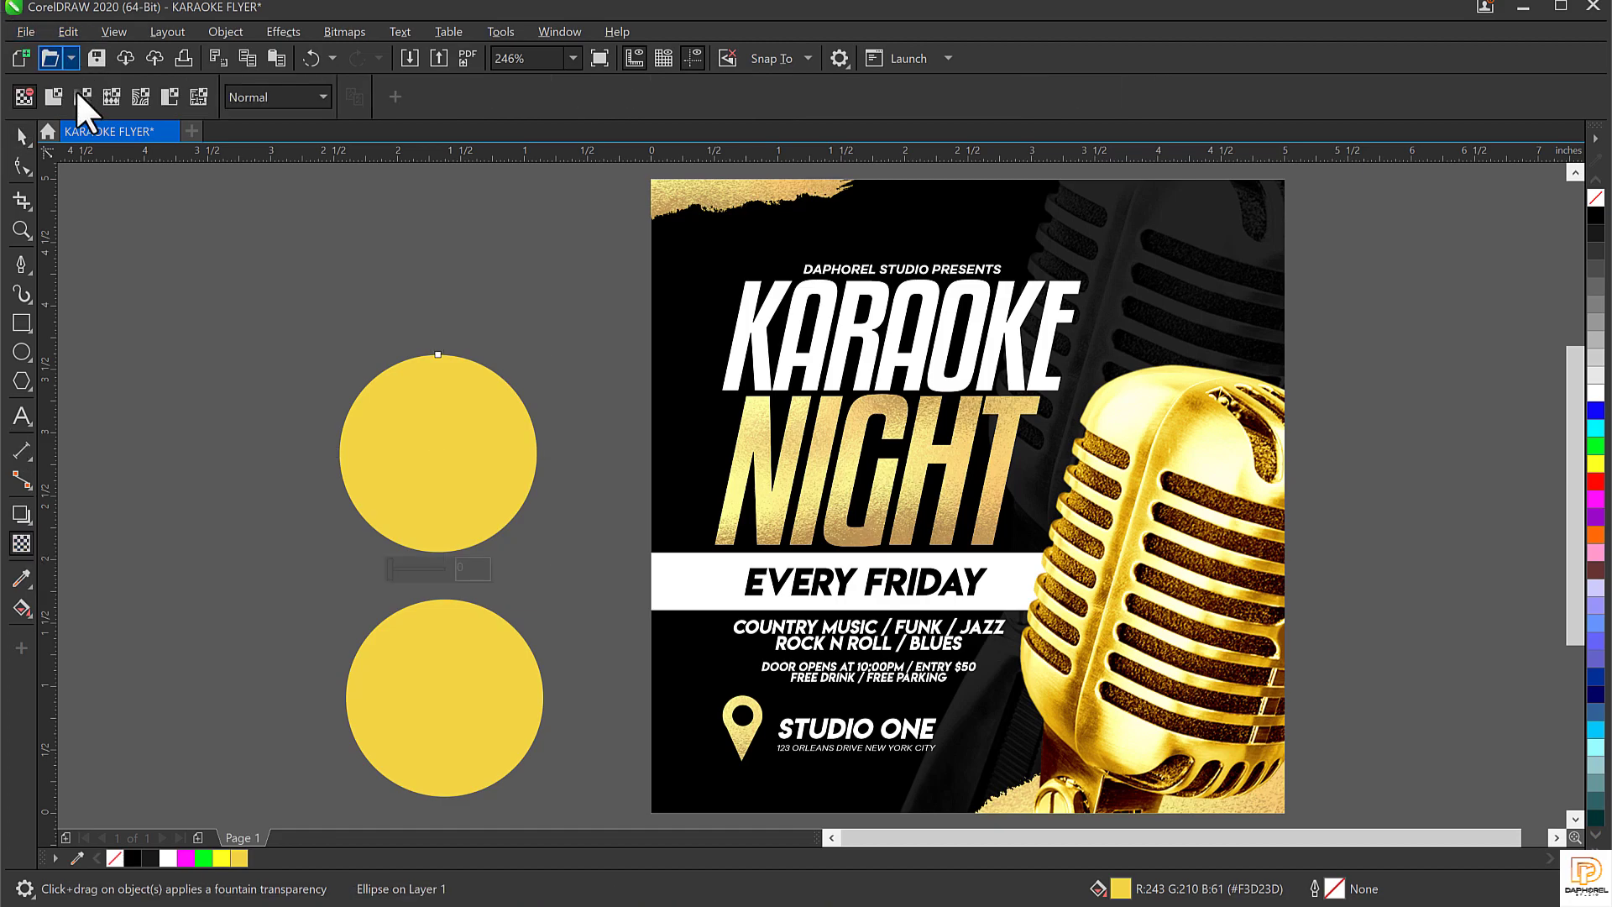
{"action": "left_click", "coordinate": [82, 95]}
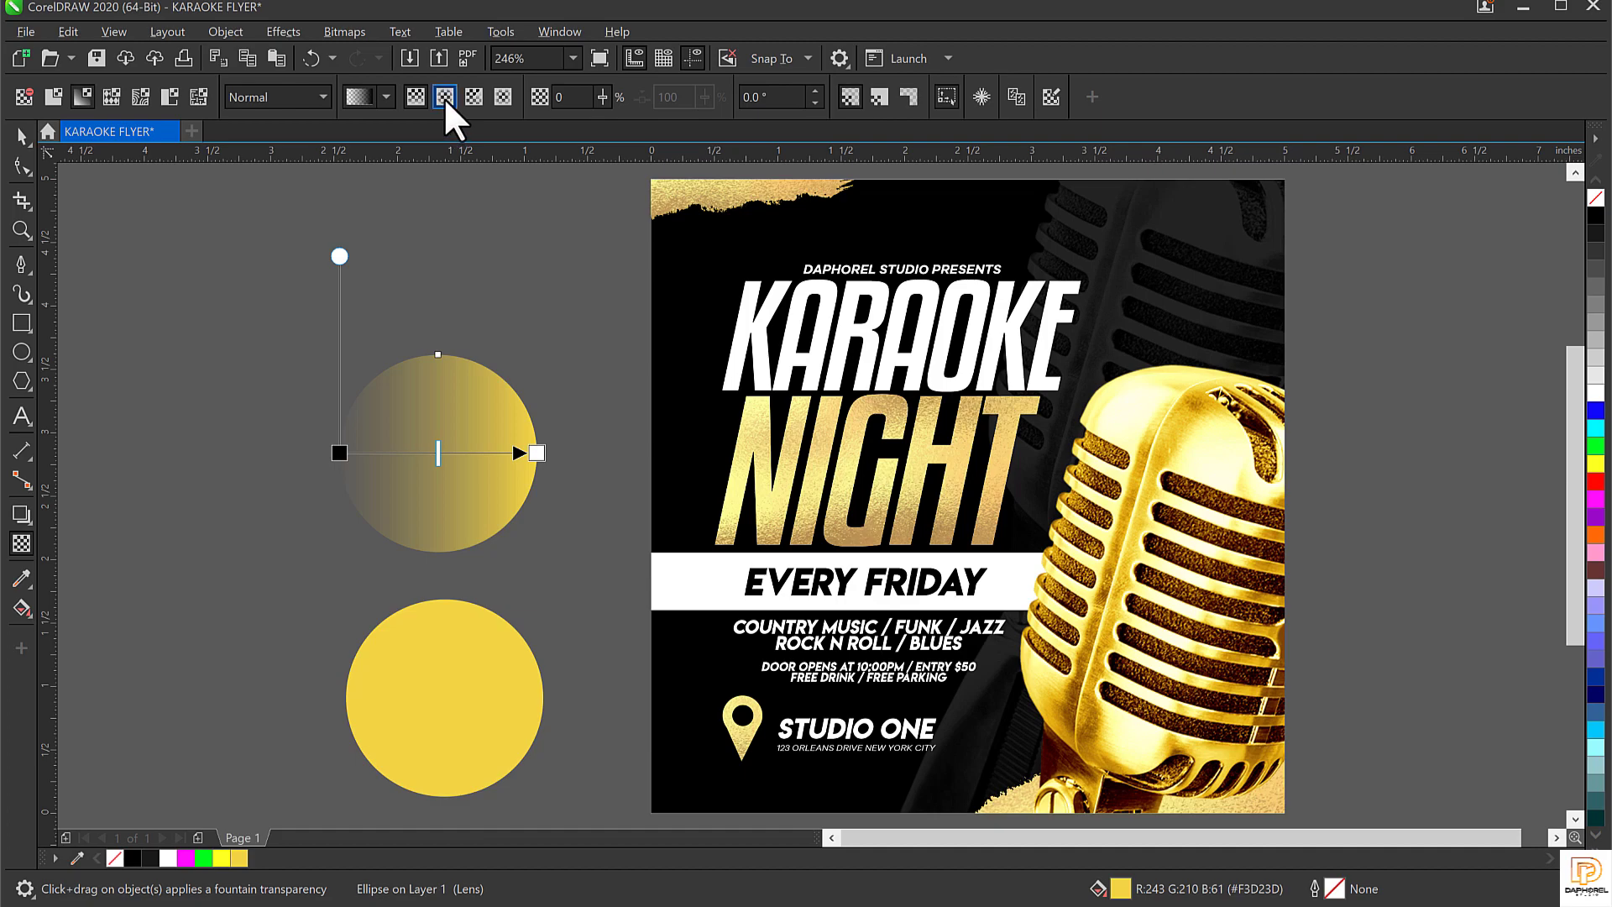
{"action": "left_click", "coordinate": [443, 98]}
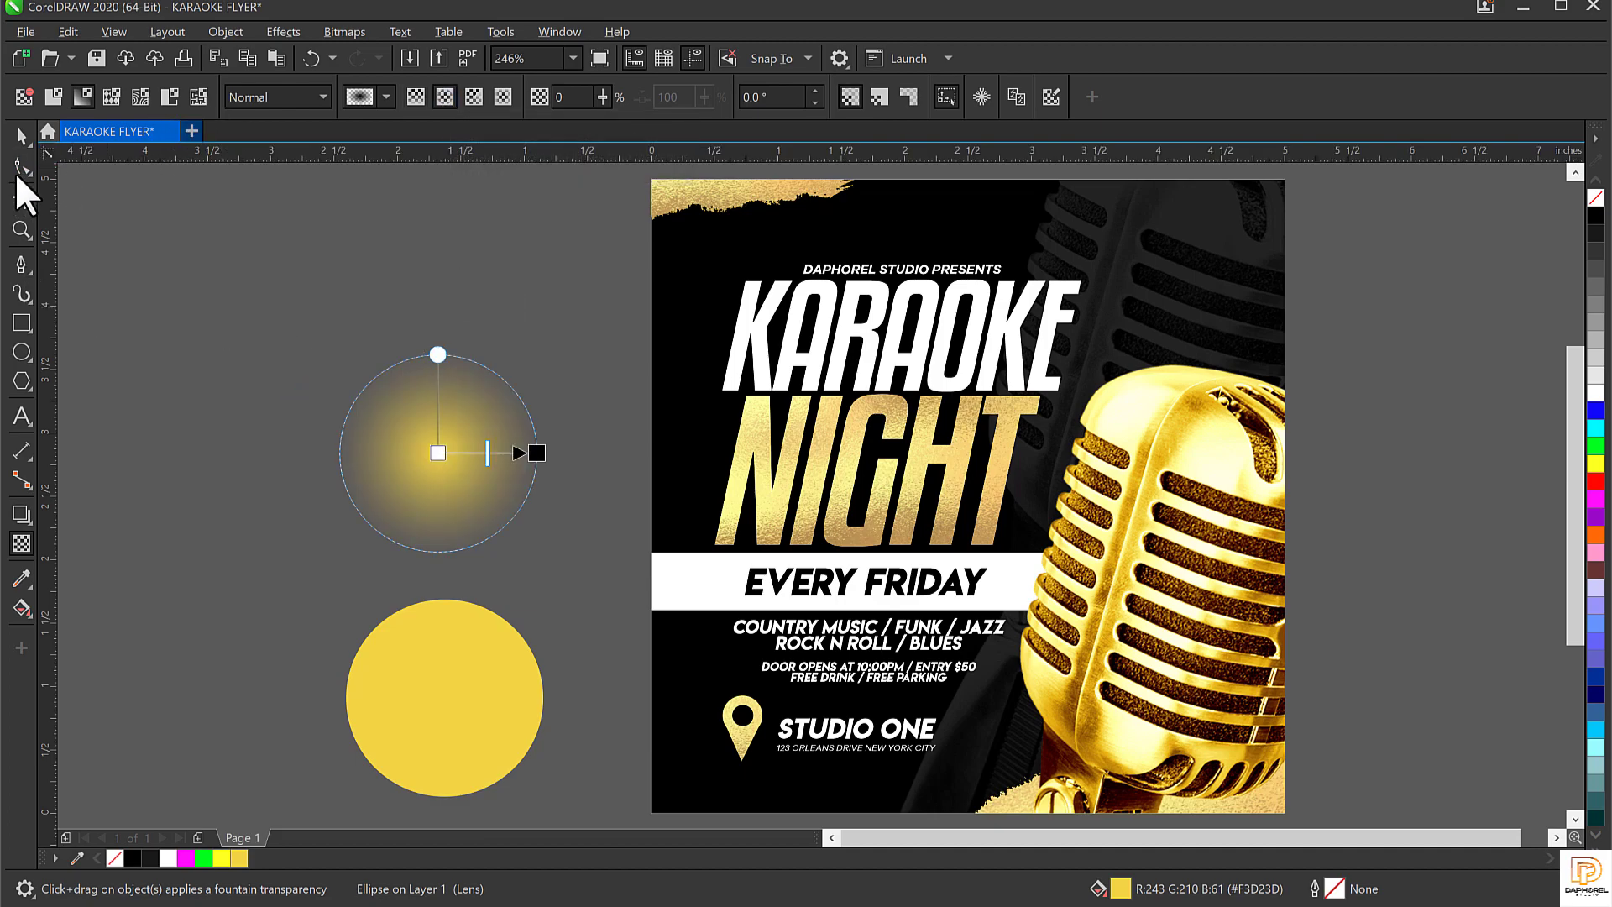
{"action": "left_click", "coordinate": [292, 97]}
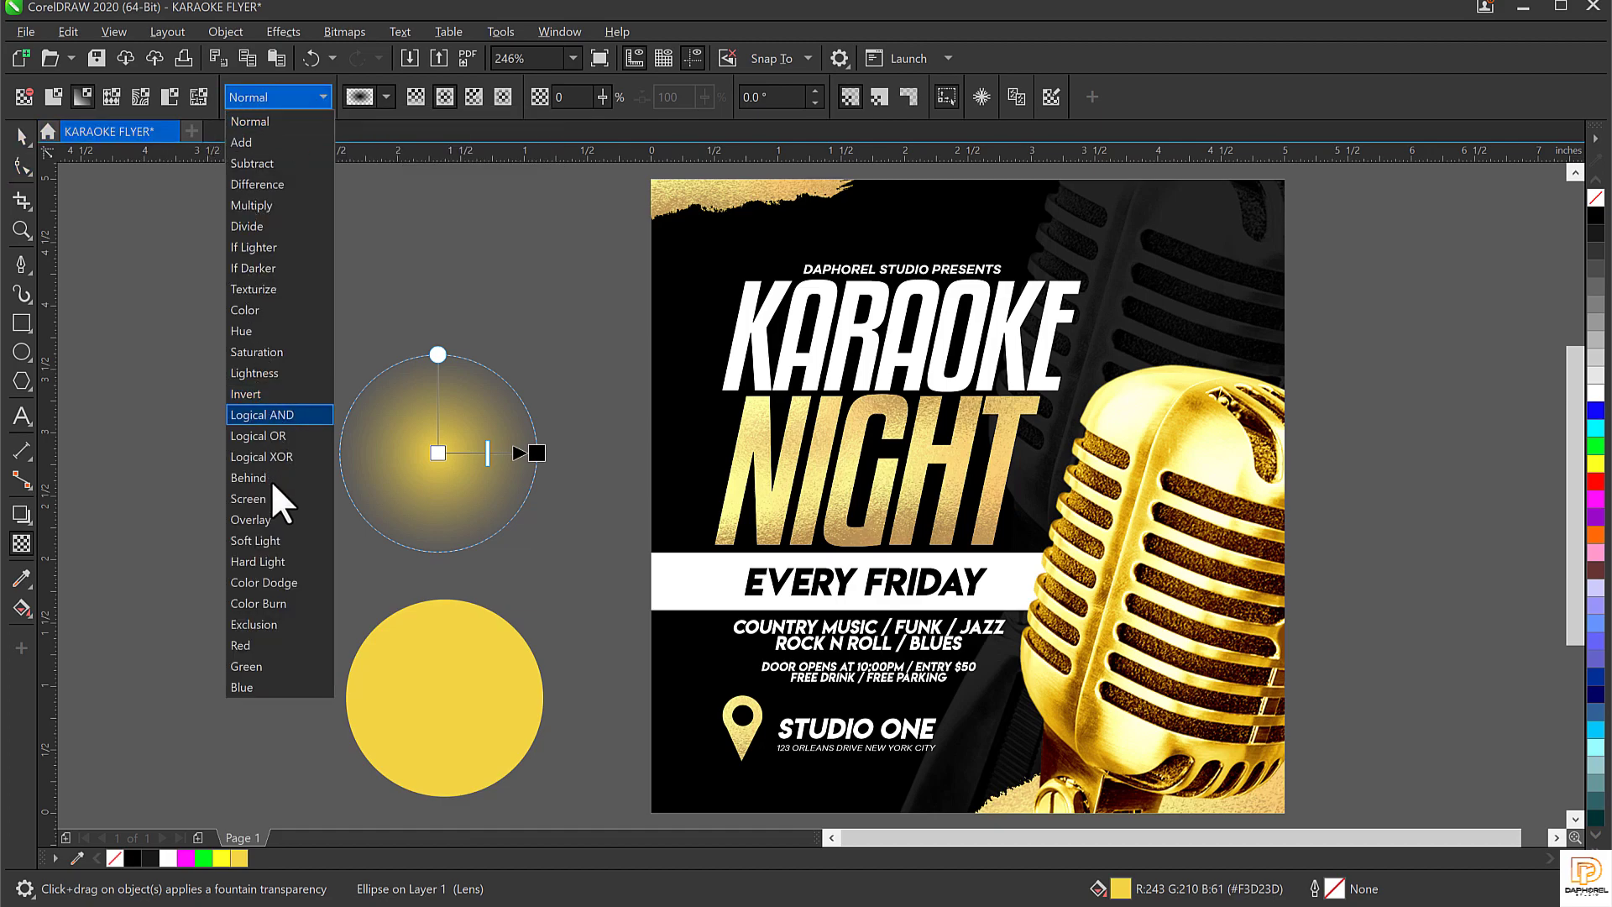
{"action": "left_click", "coordinate": [274, 502]}
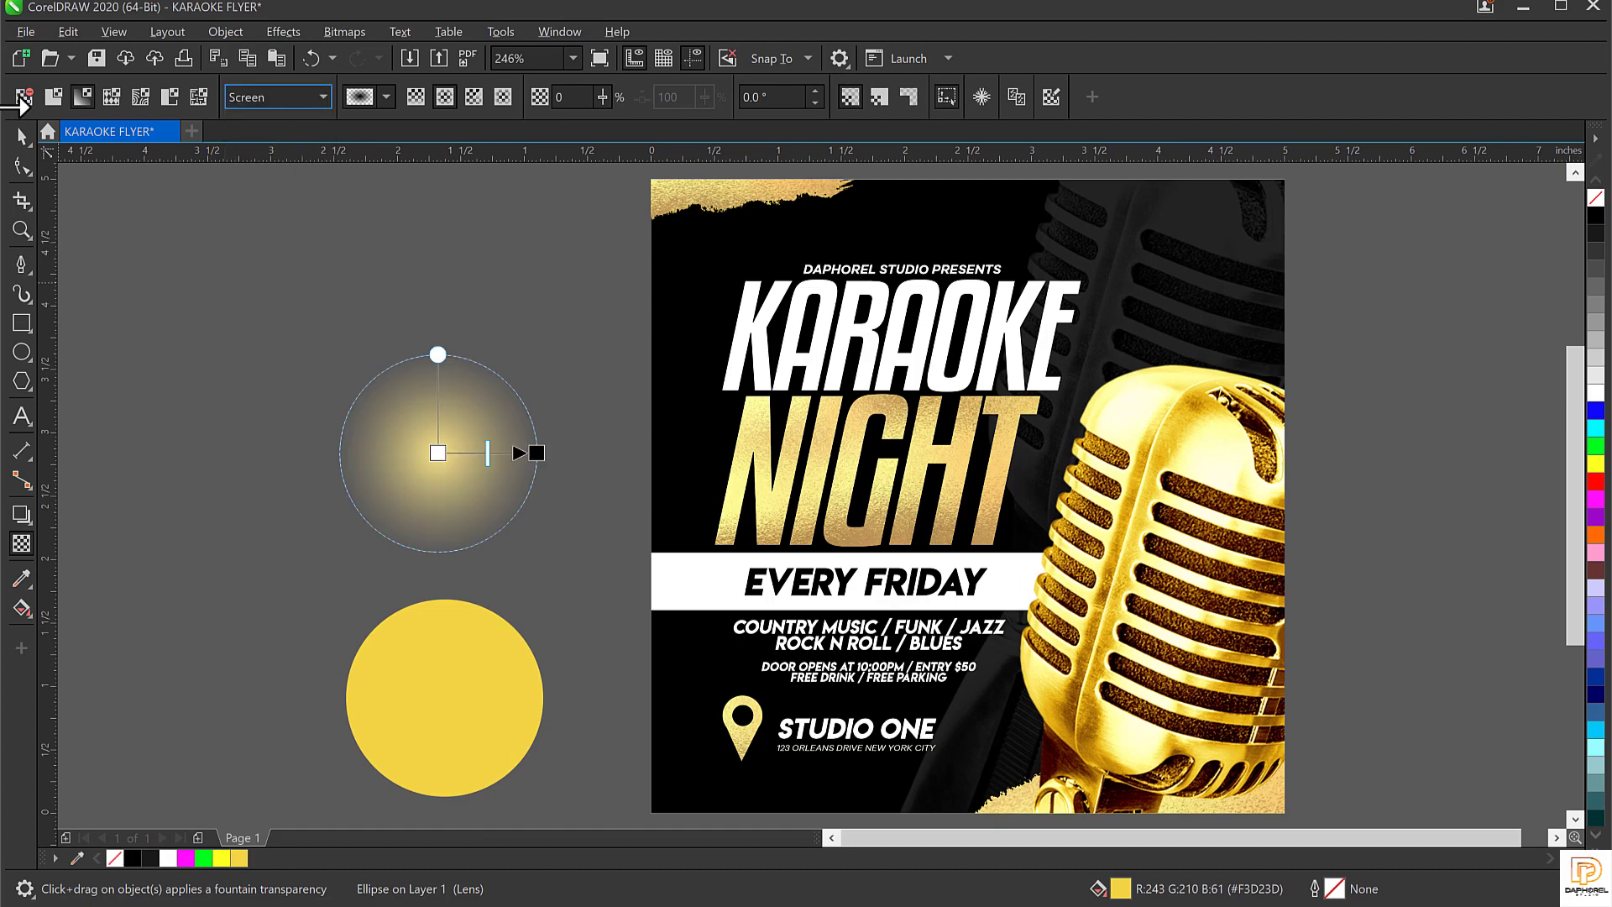
{"action": "key", "text": "space"}
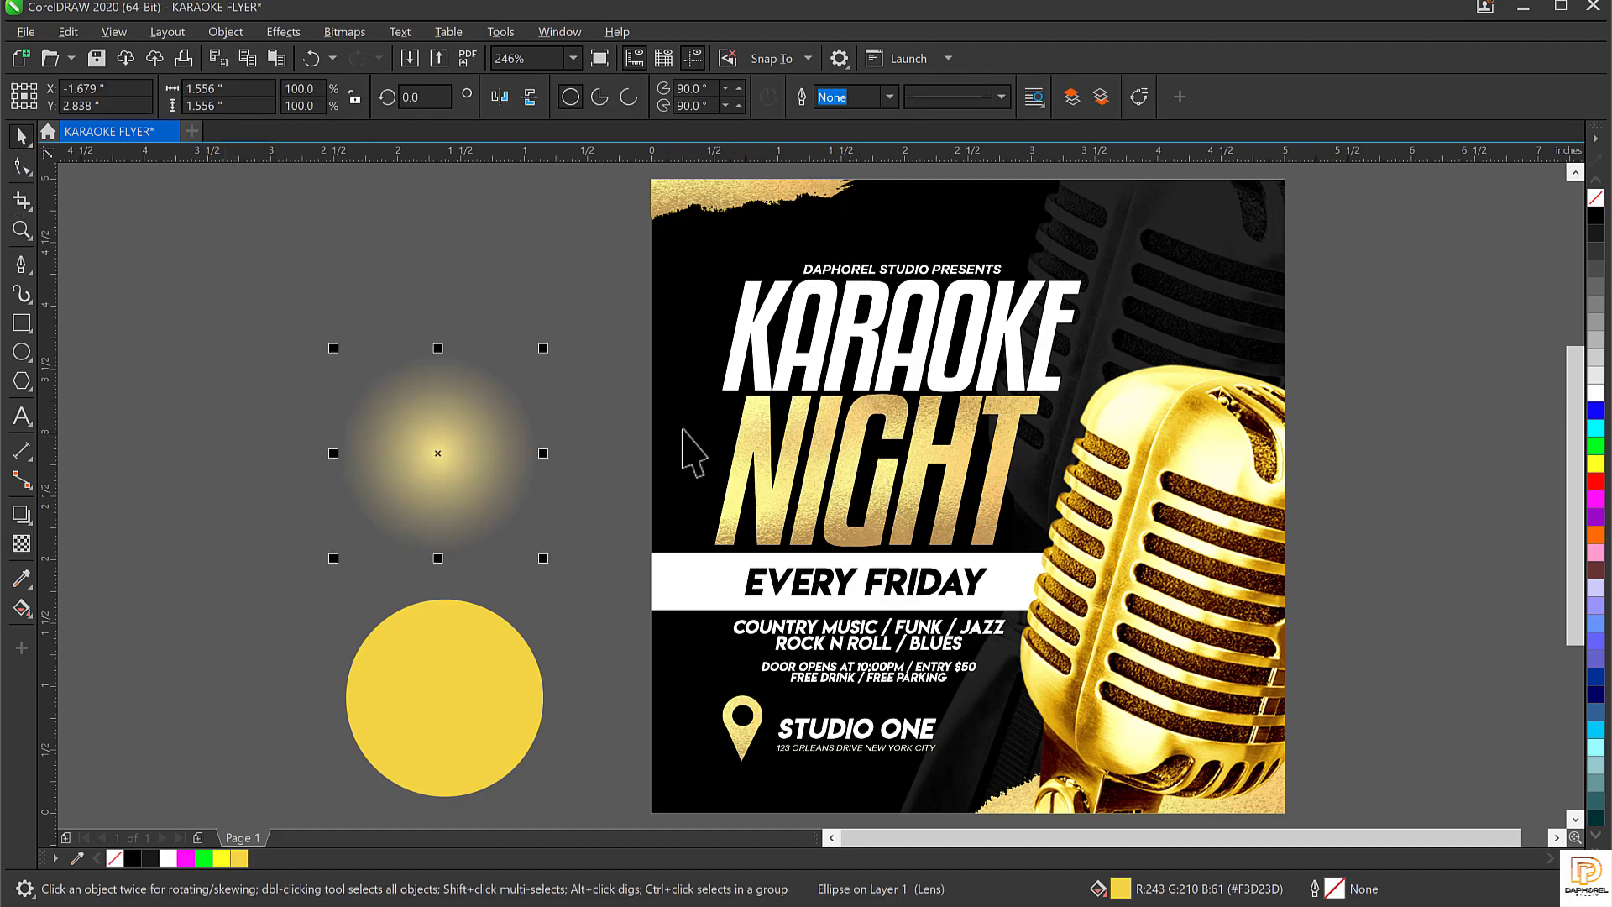
Move the soft gold glow from beside the page onto the upper part of the gold microphone
{"action": "left_click_drag", "start_coordinate": [457, 487], "coordinate": [456, 425]}
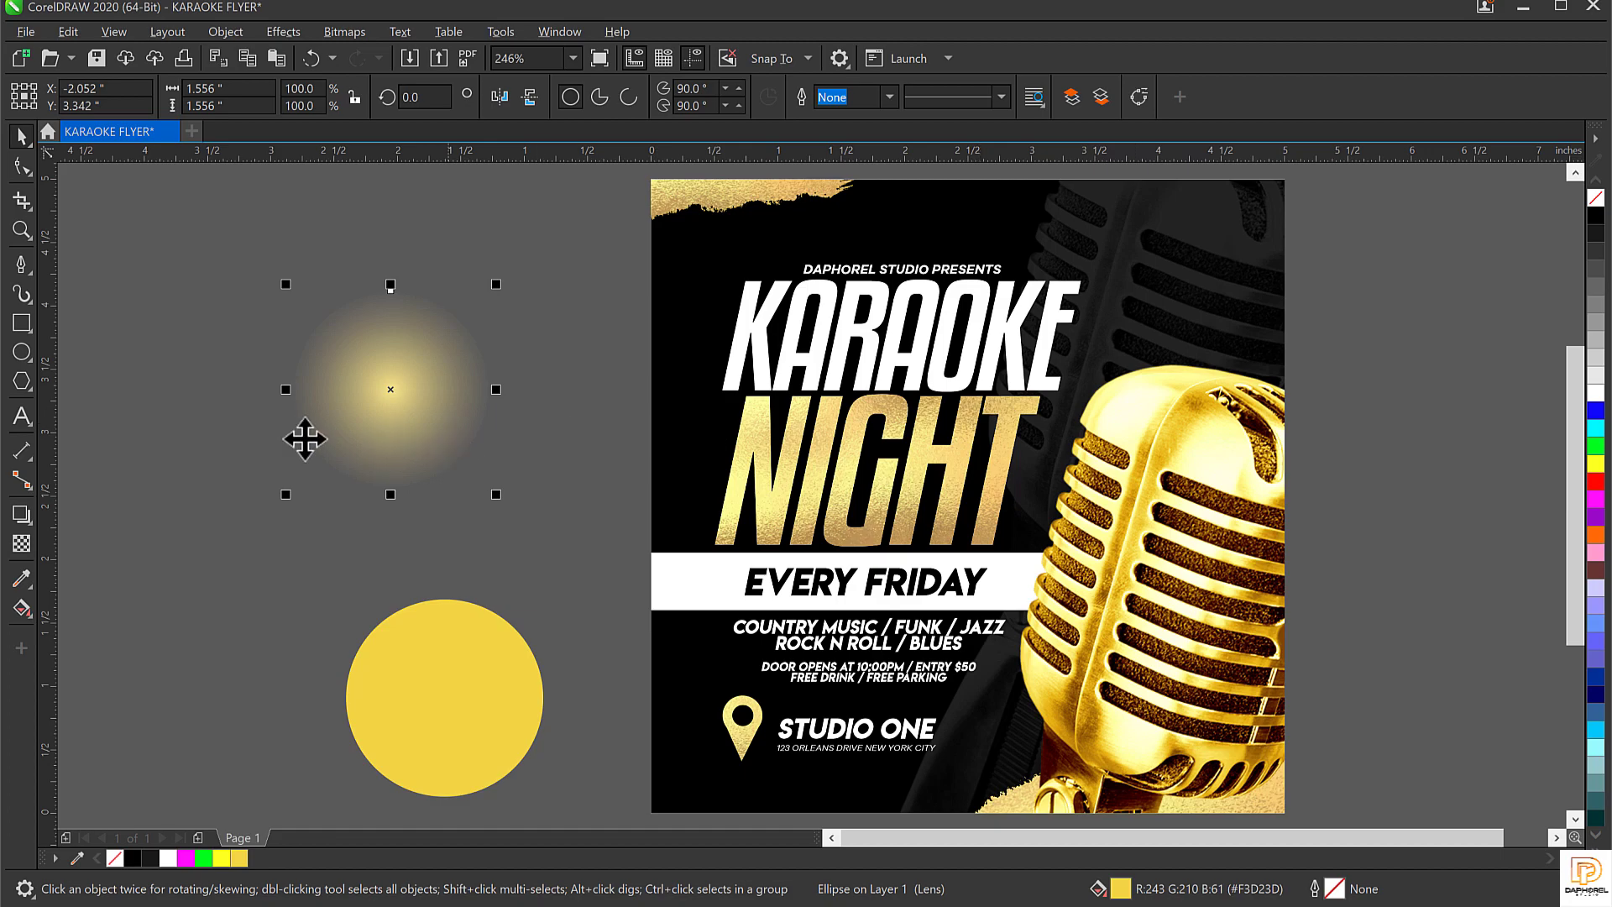
{"action": "left_click_drag", "start_coordinate": [370, 389], "coordinate": [1120, 436]}
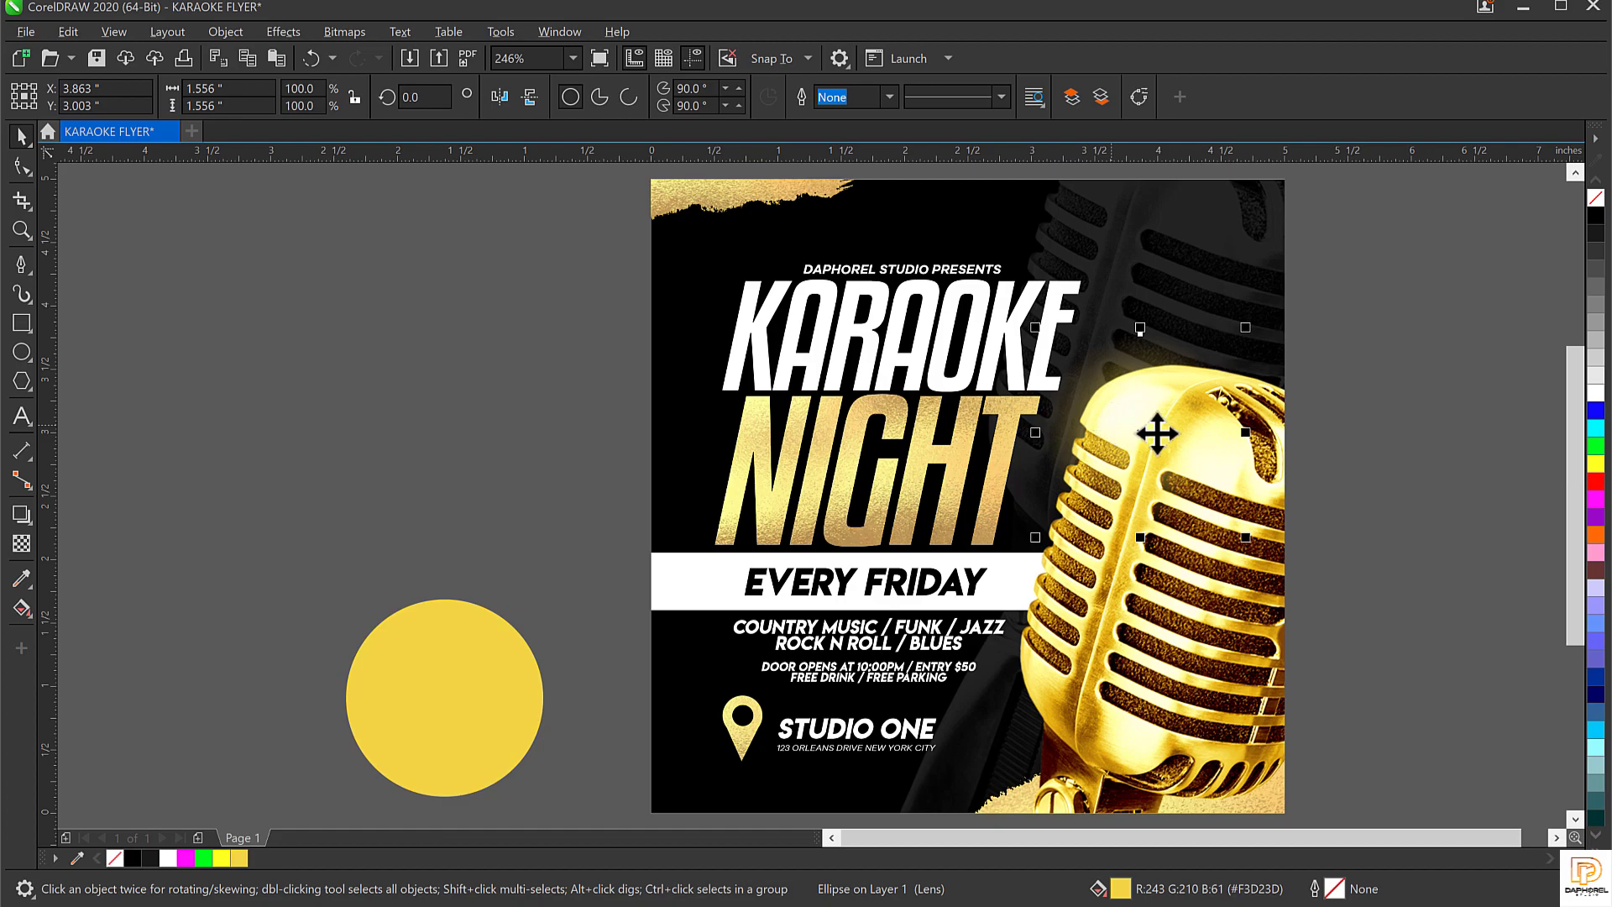
{"action": "mouse_move", "coordinate": [1148, 413]}
{"action": "left_mouse_down"}
{"action": "mouse_move", "coordinate": [1128, 586]}
{"action": "mouse_move", "coordinate": [1128, 425]}
{"action": "mouse_move", "coordinate": [1146, 409]}
{"action": "left_mouse_up"}
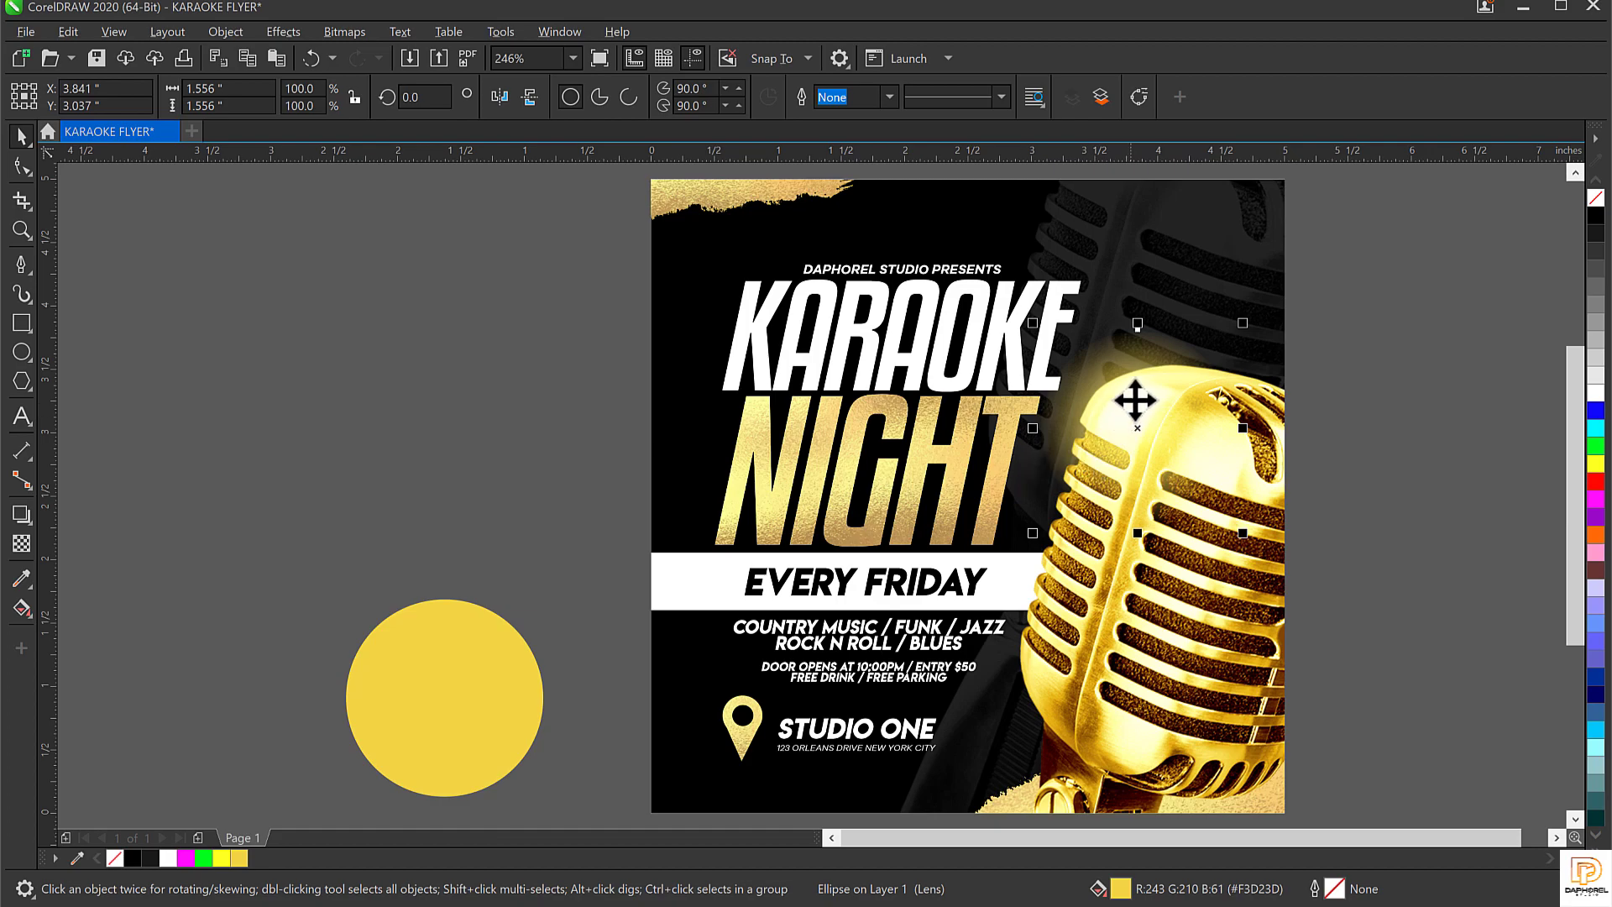
Place a copy of the glow over the microphone's lower end and scale it down to about 1.348 in
{"action": "left_click_drag", "start_coordinate": [1137, 399], "coordinate": [1127, 690]}
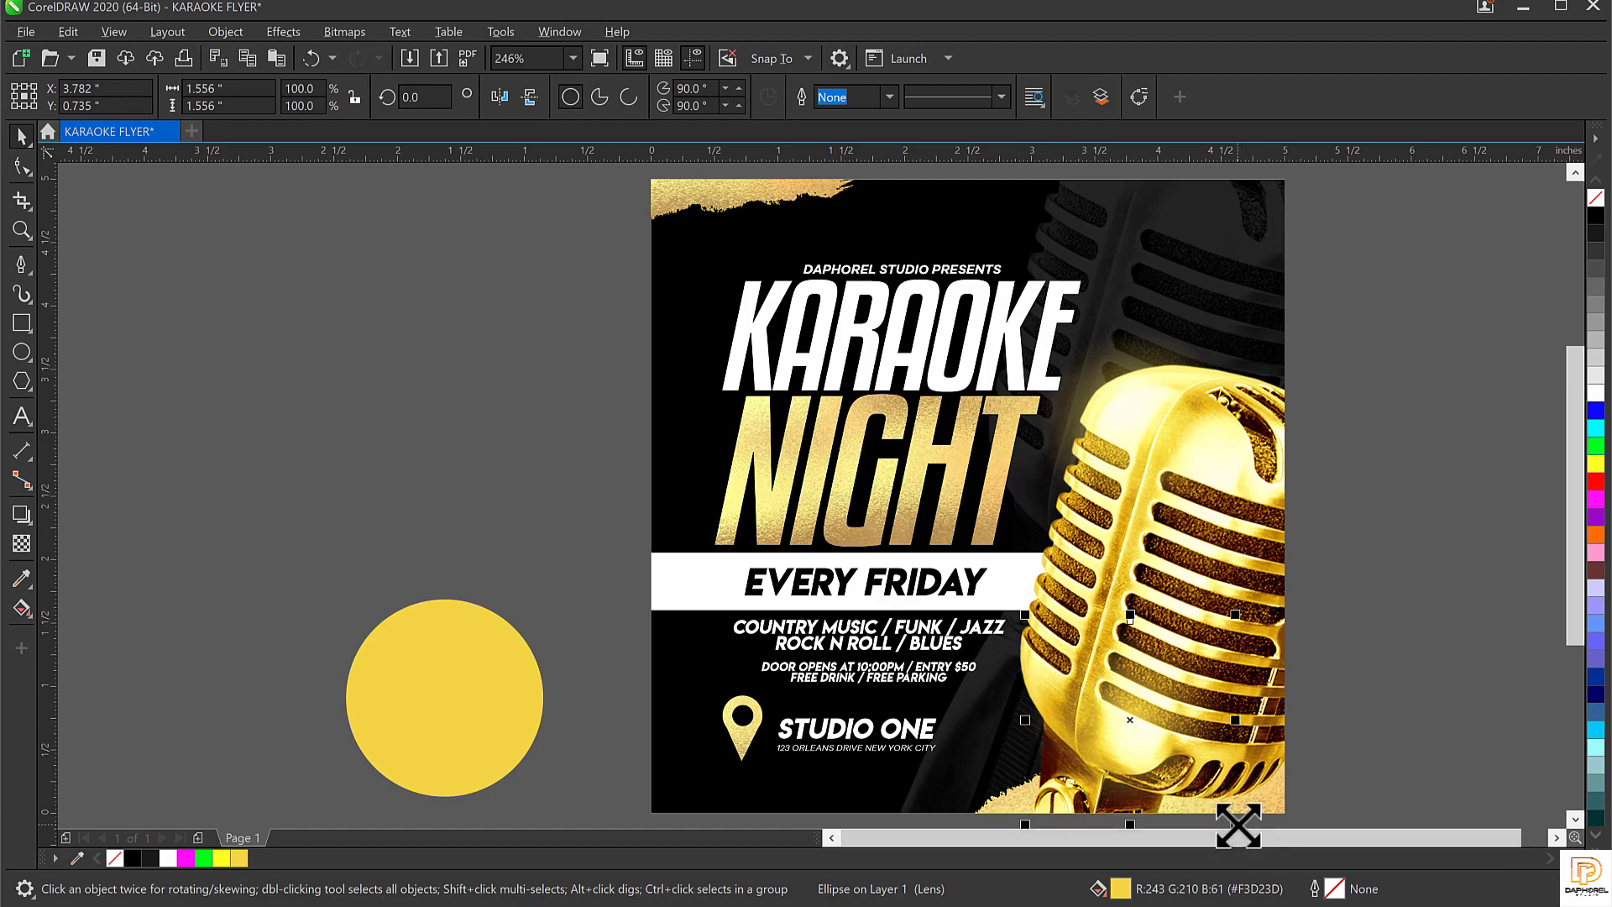
{"action": "left_click_drag", "start_coordinate": [1238, 825], "coordinate": [1209, 813]}
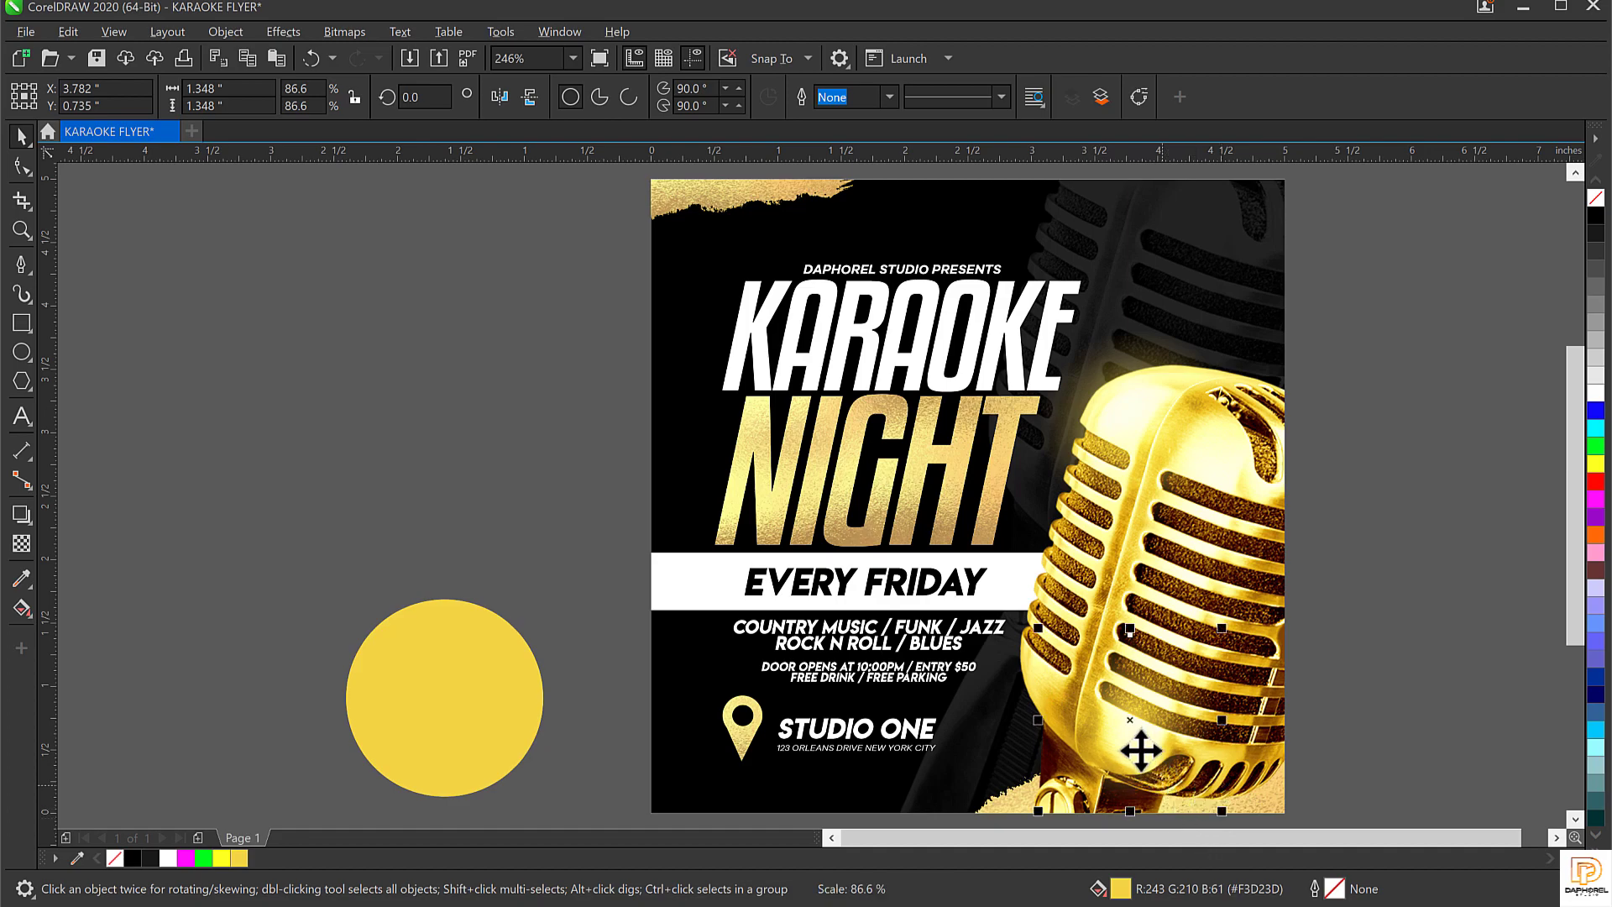
{"action": "left_click_drag", "start_coordinate": [1144, 744], "coordinate": [1183, 803]}
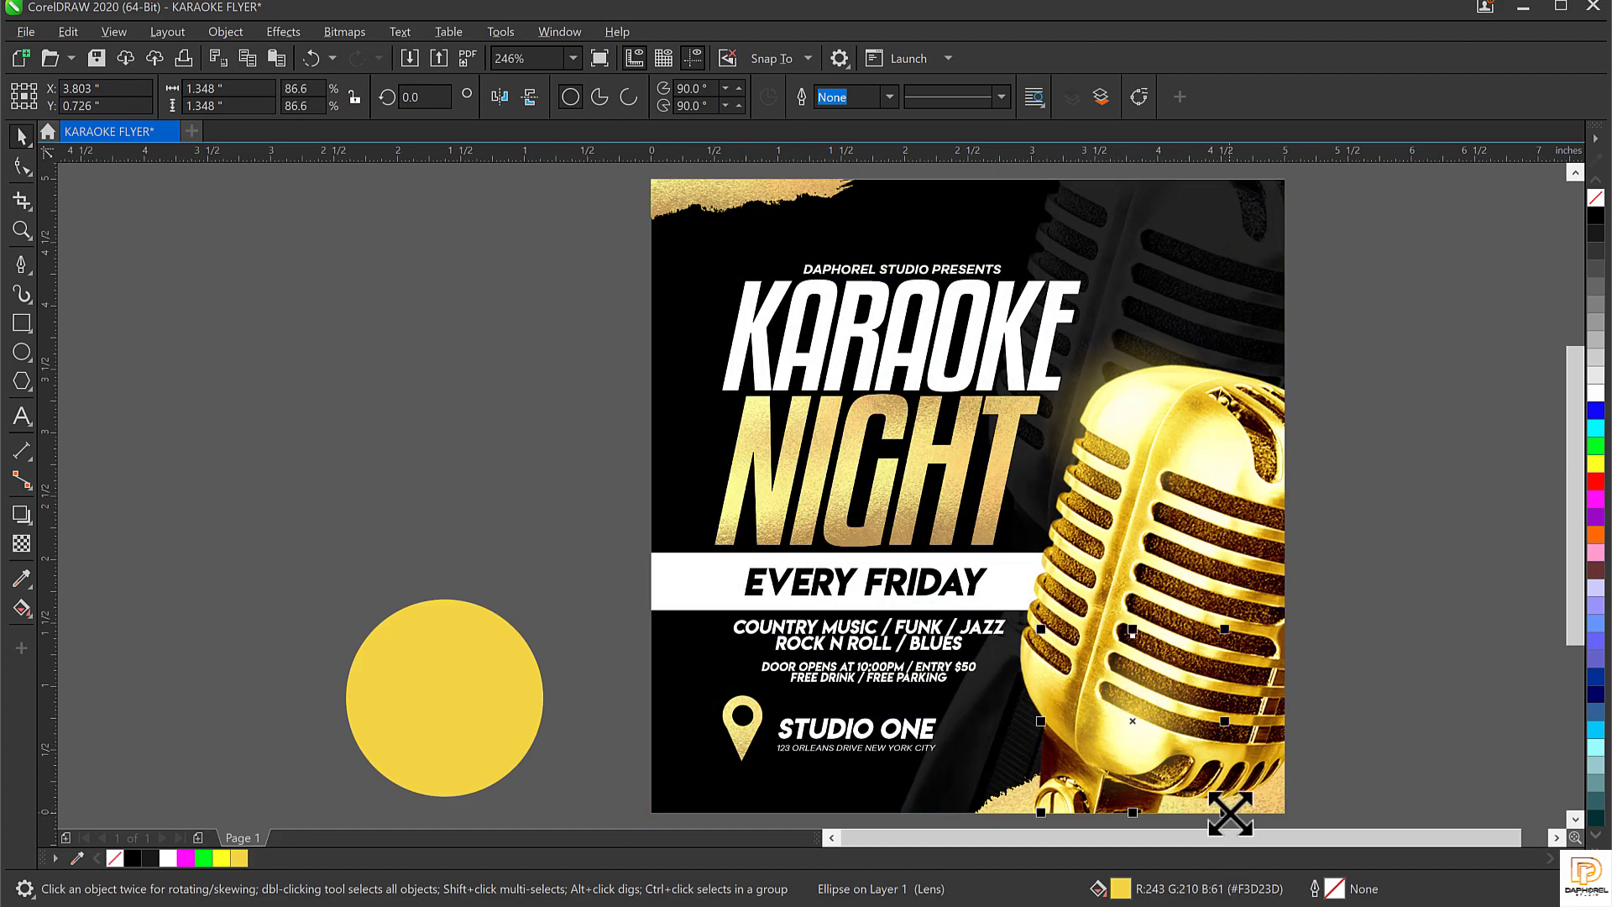
Scale the lower glow down to about 1.187 in and move it to the microphone's lower-left edge
{"action": "left_click_drag", "start_coordinate": [1230, 812], "coordinate": [1217, 813]}
{"action": "left_click_drag", "start_coordinate": [1152, 748], "coordinate": [1147, 742]}
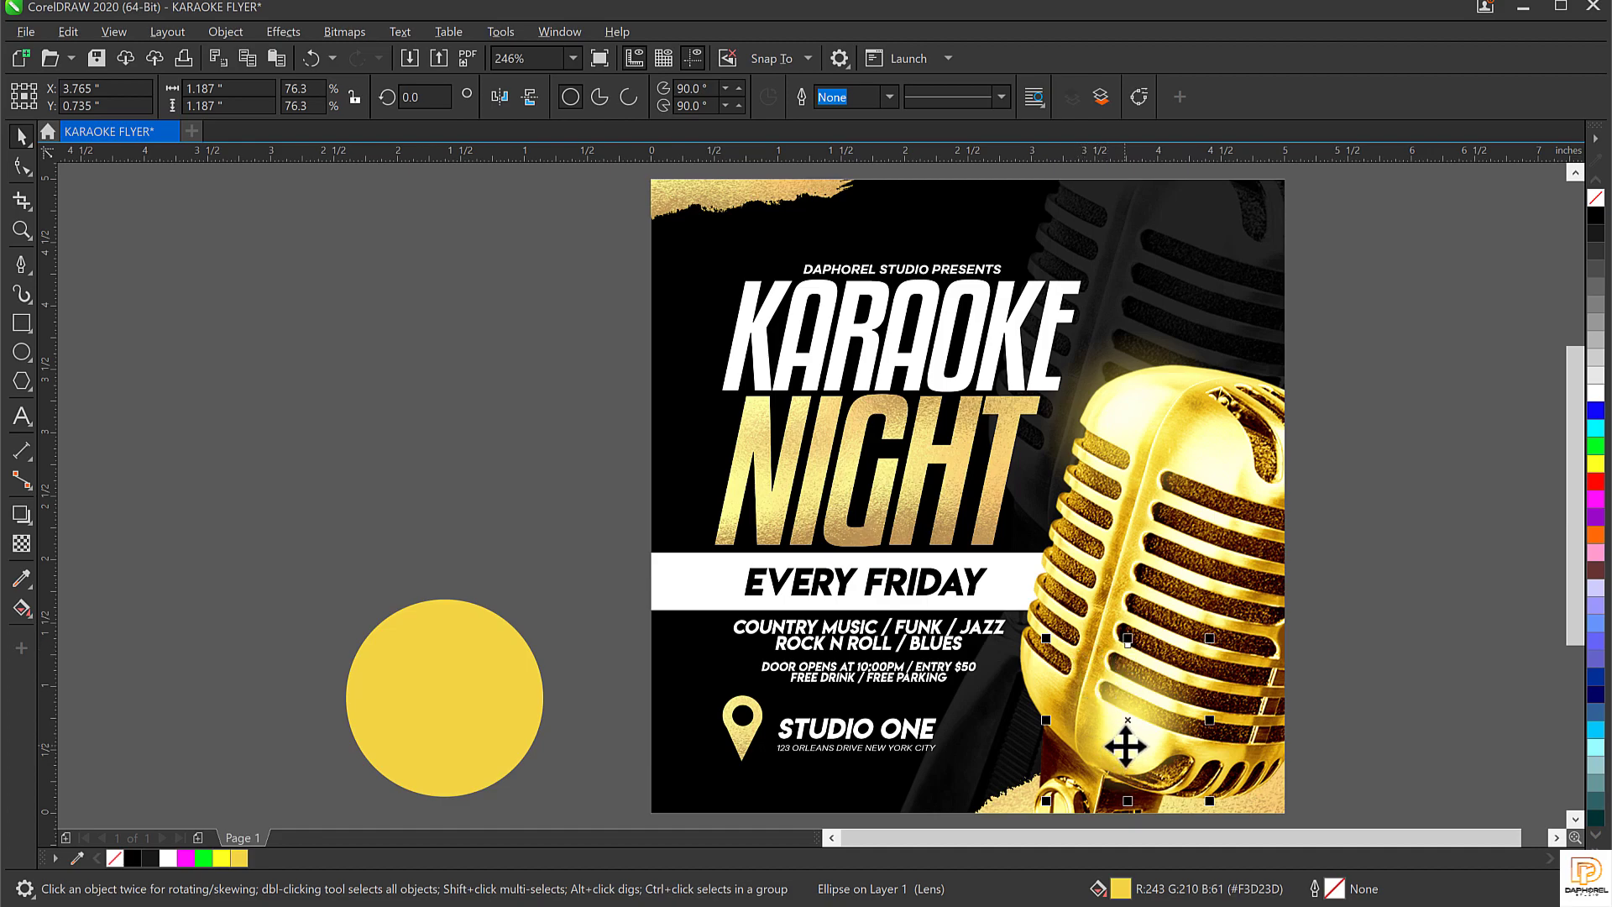
{"action": "left_click_drag", "start_coordinate": [1125, 746], "coordinate": [1052, 684]}
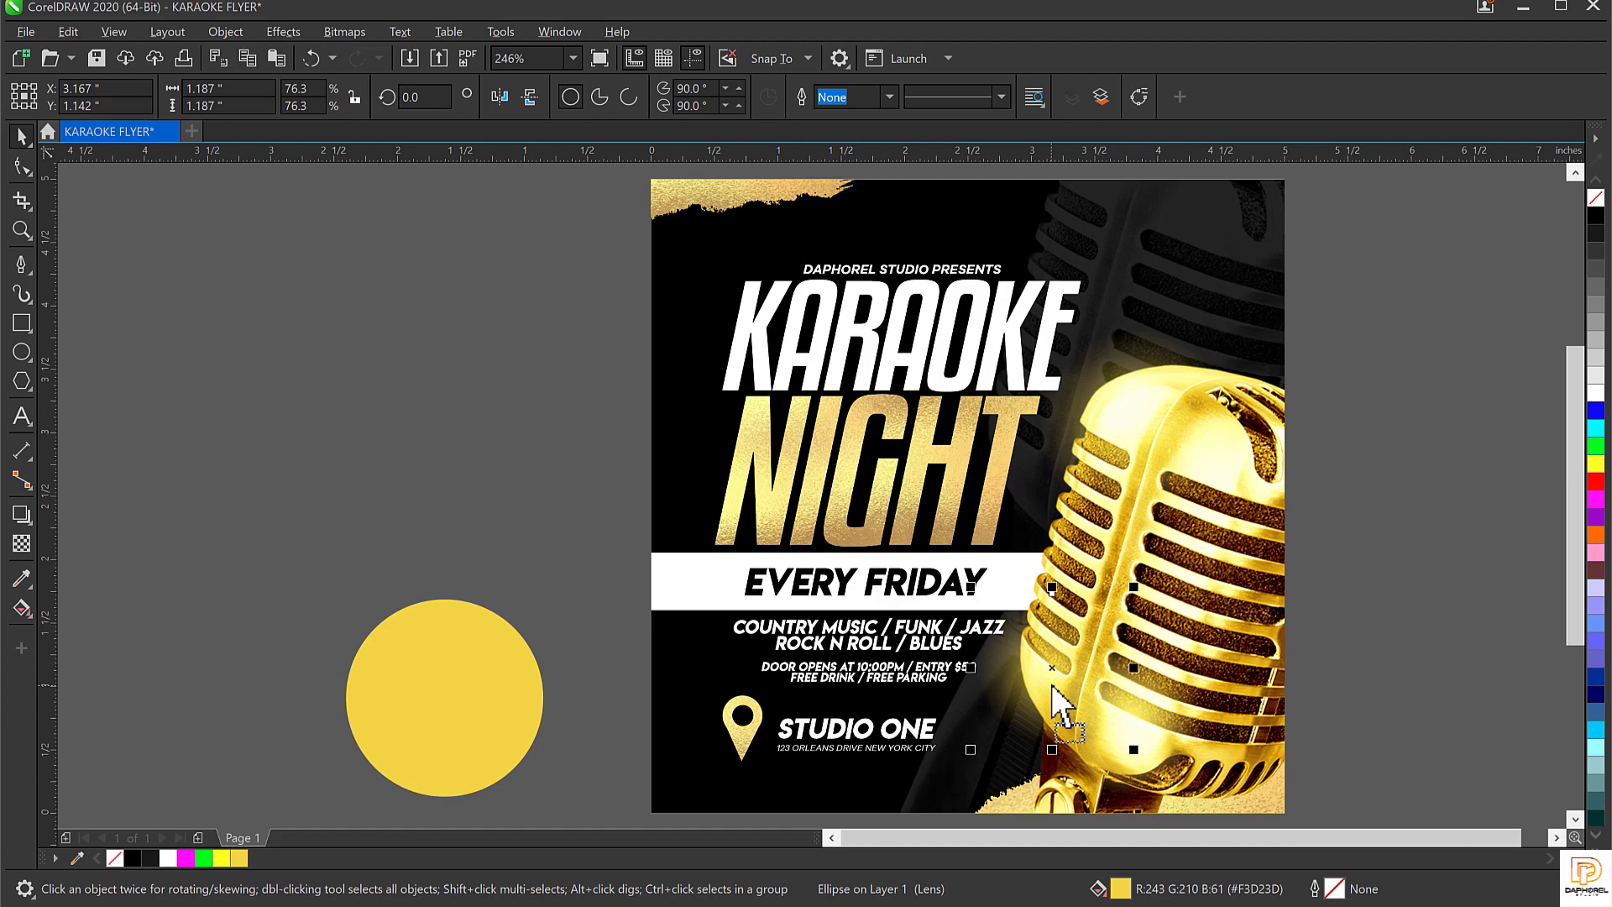
{"action": "left_click_drag", "start_coordinate": [1047, 690], "coordinate": [1057, 690]}
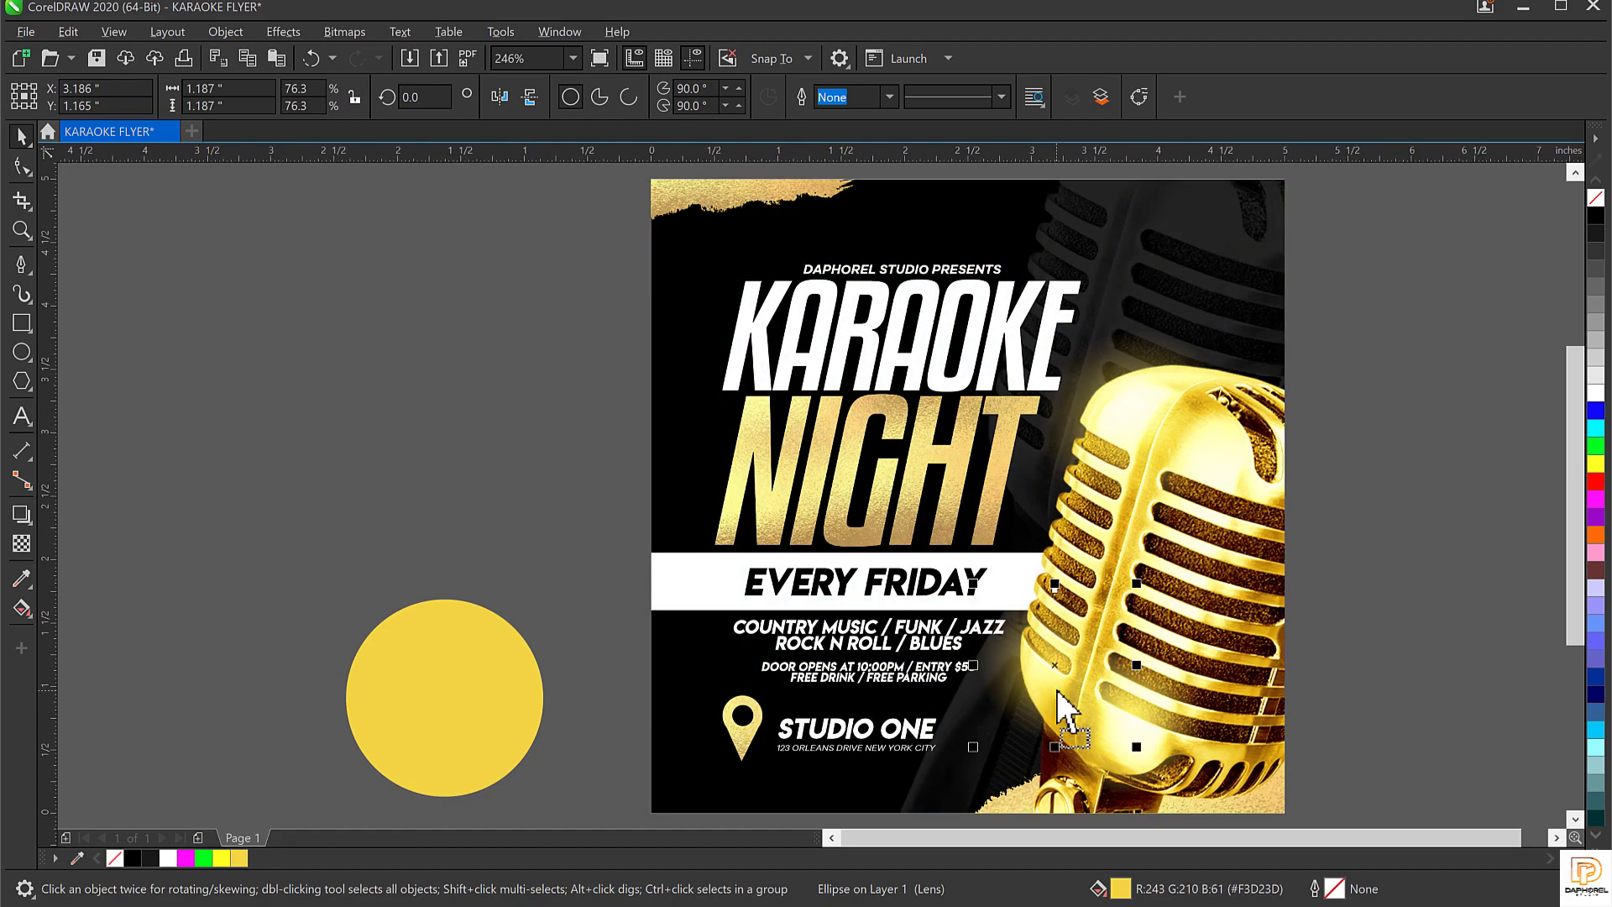
Delete the spare solid gold circle beside the page
{"action": "left_click", "coordinate": [404, 649]}
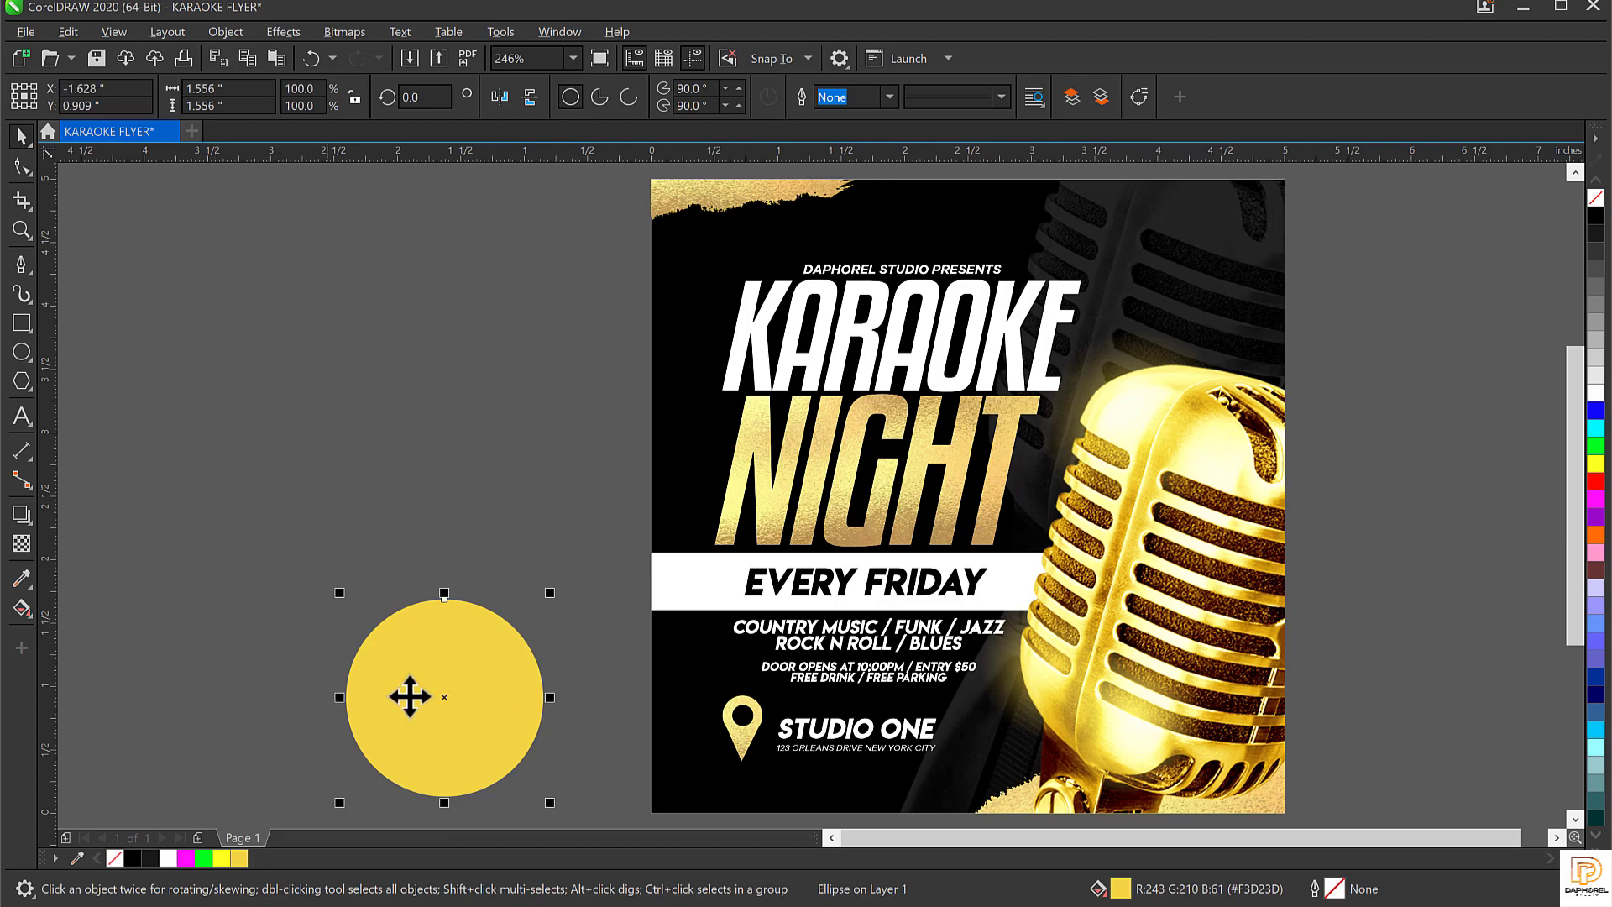
{"action": "key", "text": "Delete"}
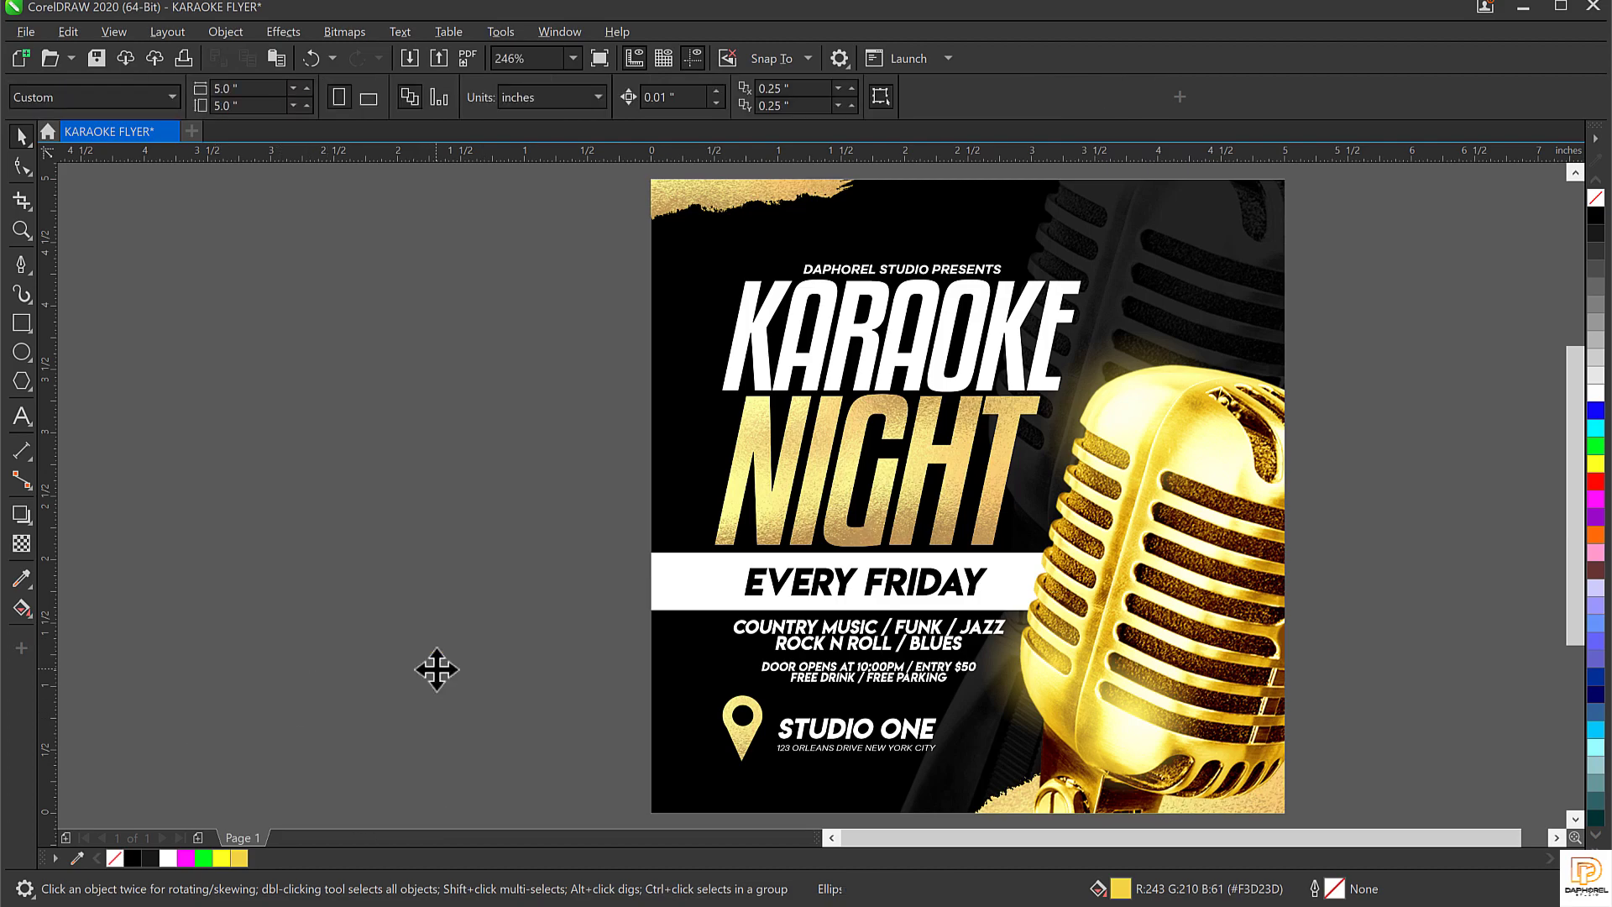
{"action": "scroll", "coordinate": [436, 669], "scroll_direction": "right", "scroll_amount": 3}
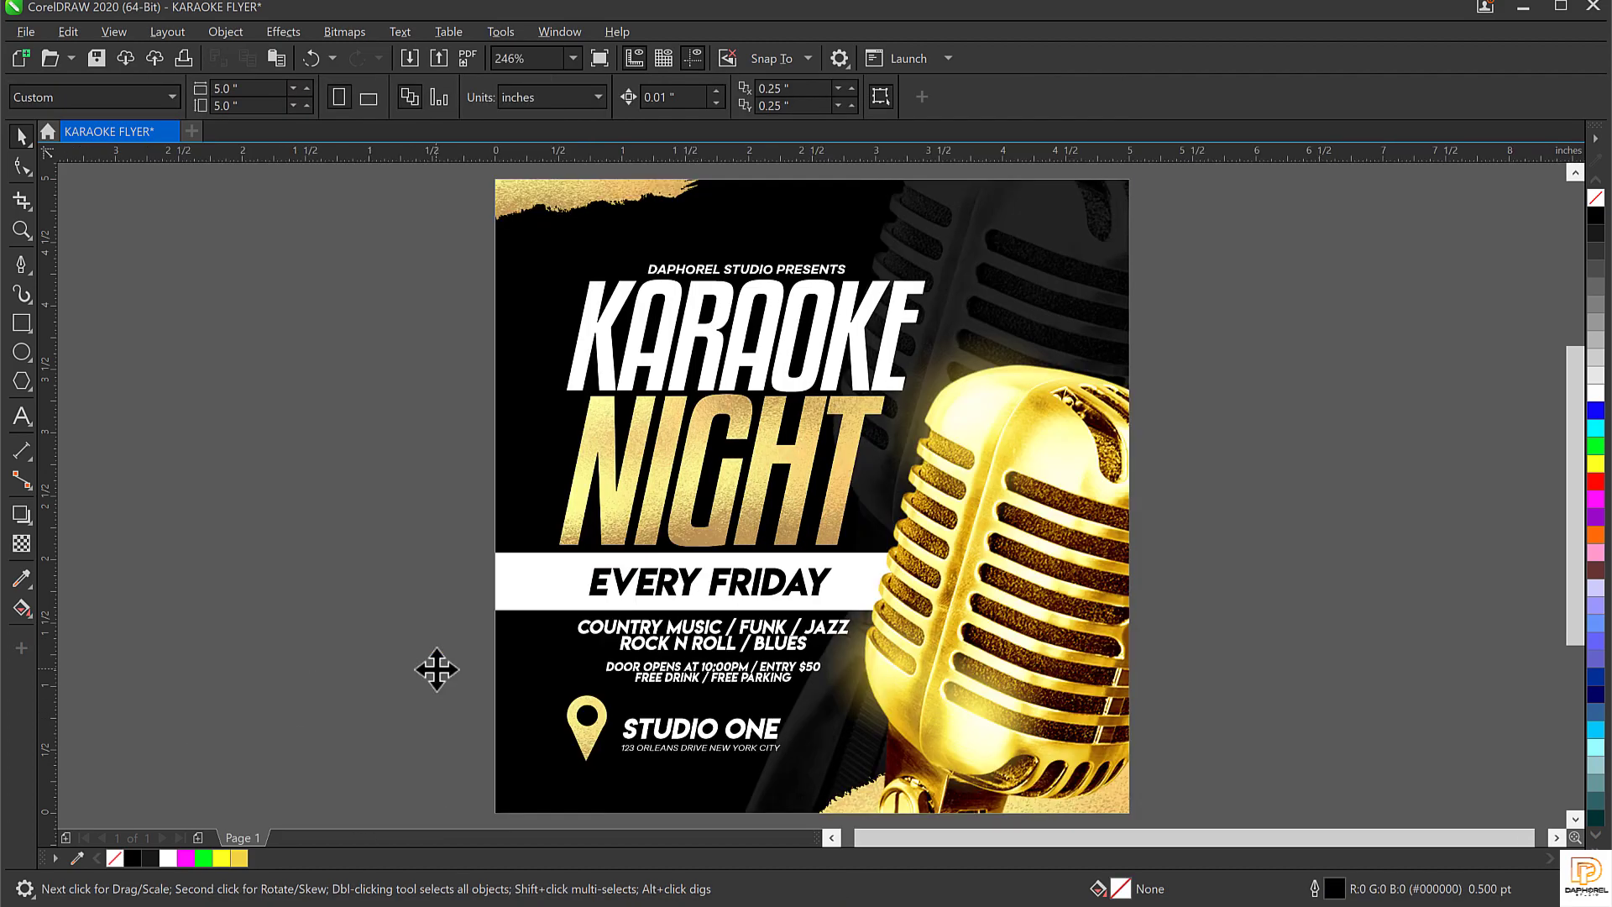
Place a copy of the microphone's upper glow beside the page and narrow it about its centre to a vertical streak about 0.071 in wide
{"action": "left_click", "coordinate": [987, 445]}
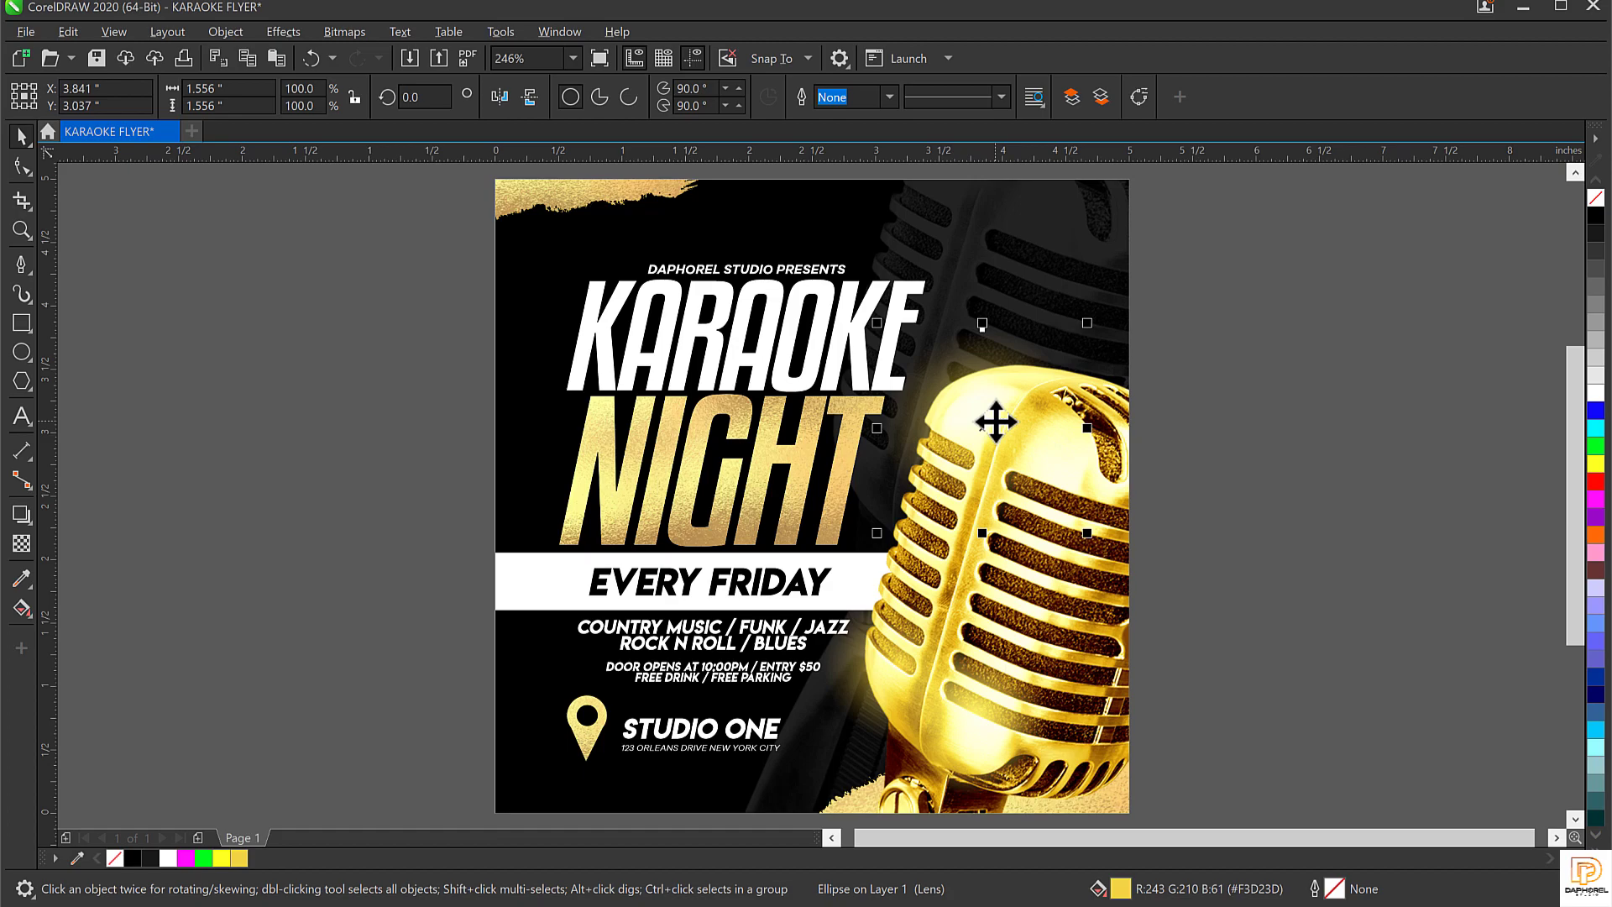
{"action": "left_click_drag", "start_coordinate": [995, 423], "coordinate": [366, 424]}
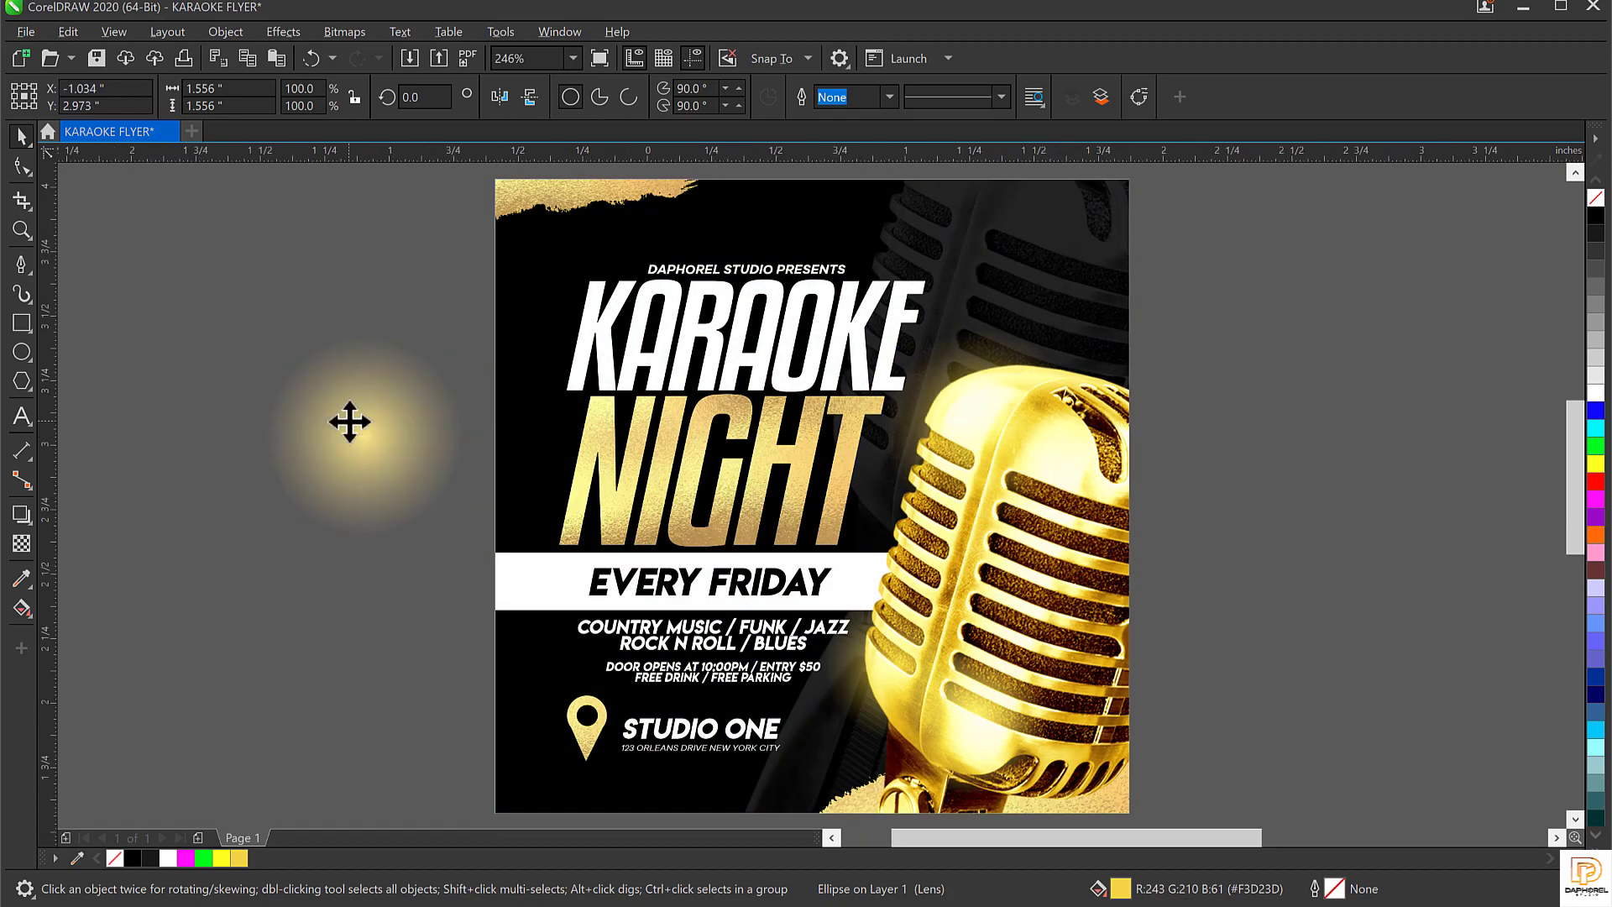
{"action": "scroll", "coordinate": [349, 420], "scroll_direction": "up", "scroll_amount": 3}
{"action": "scroll", "coordinate": [460, 528], "scroll_direction": "down", "scroll_amount": 3}
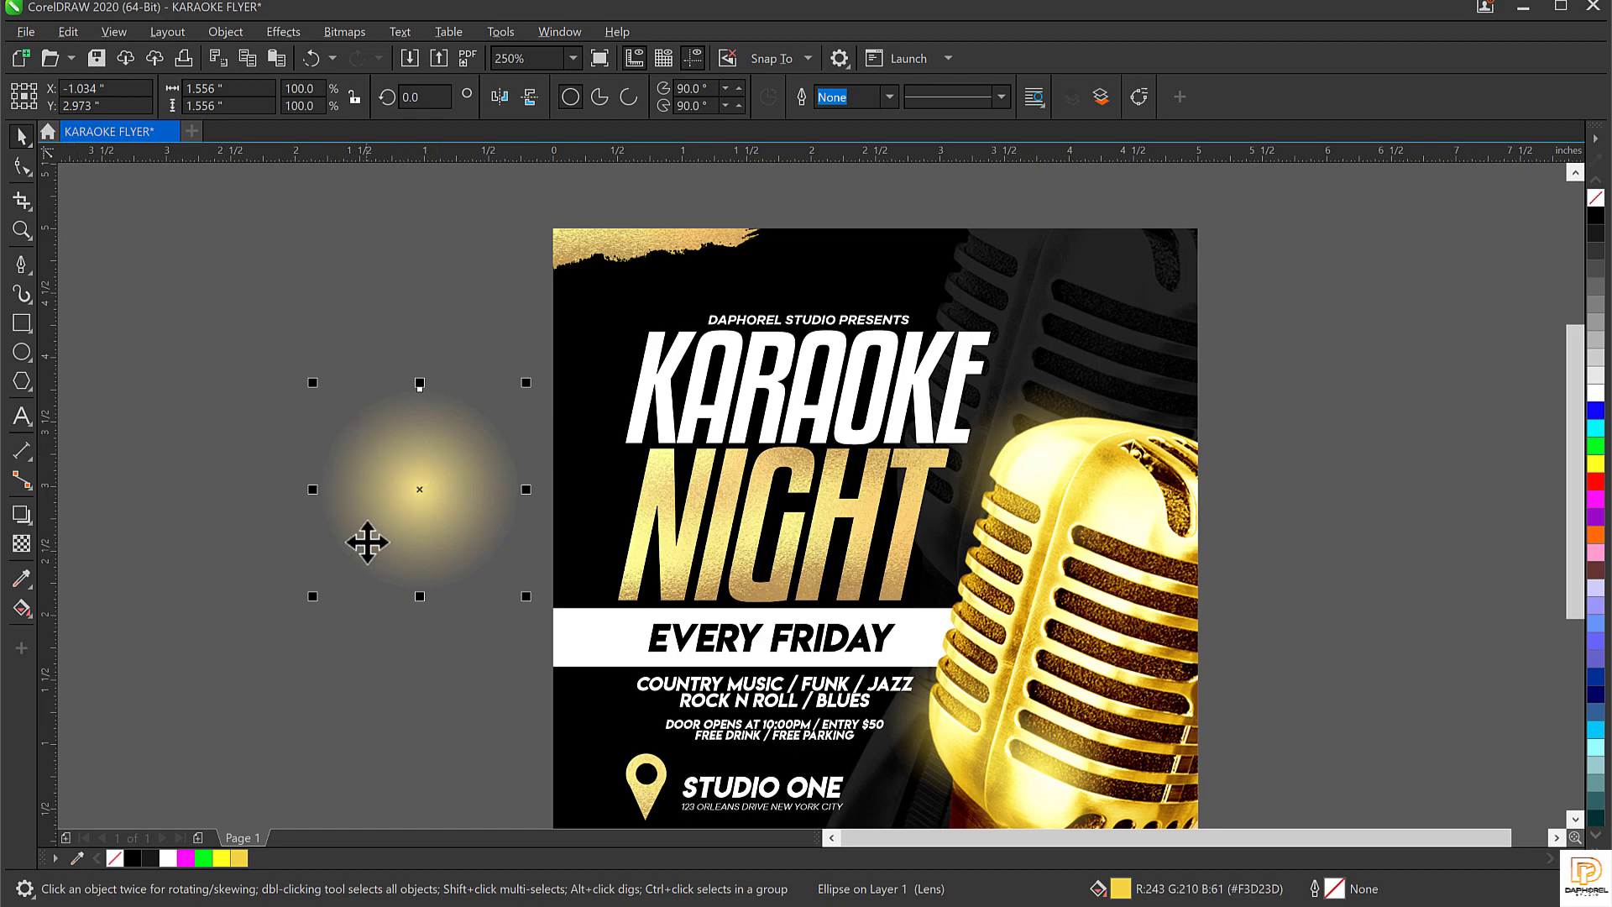
{"action": "scroll", "coordinate": [366, 543], "scroll_direction": "up", "scroll_amount": 3}
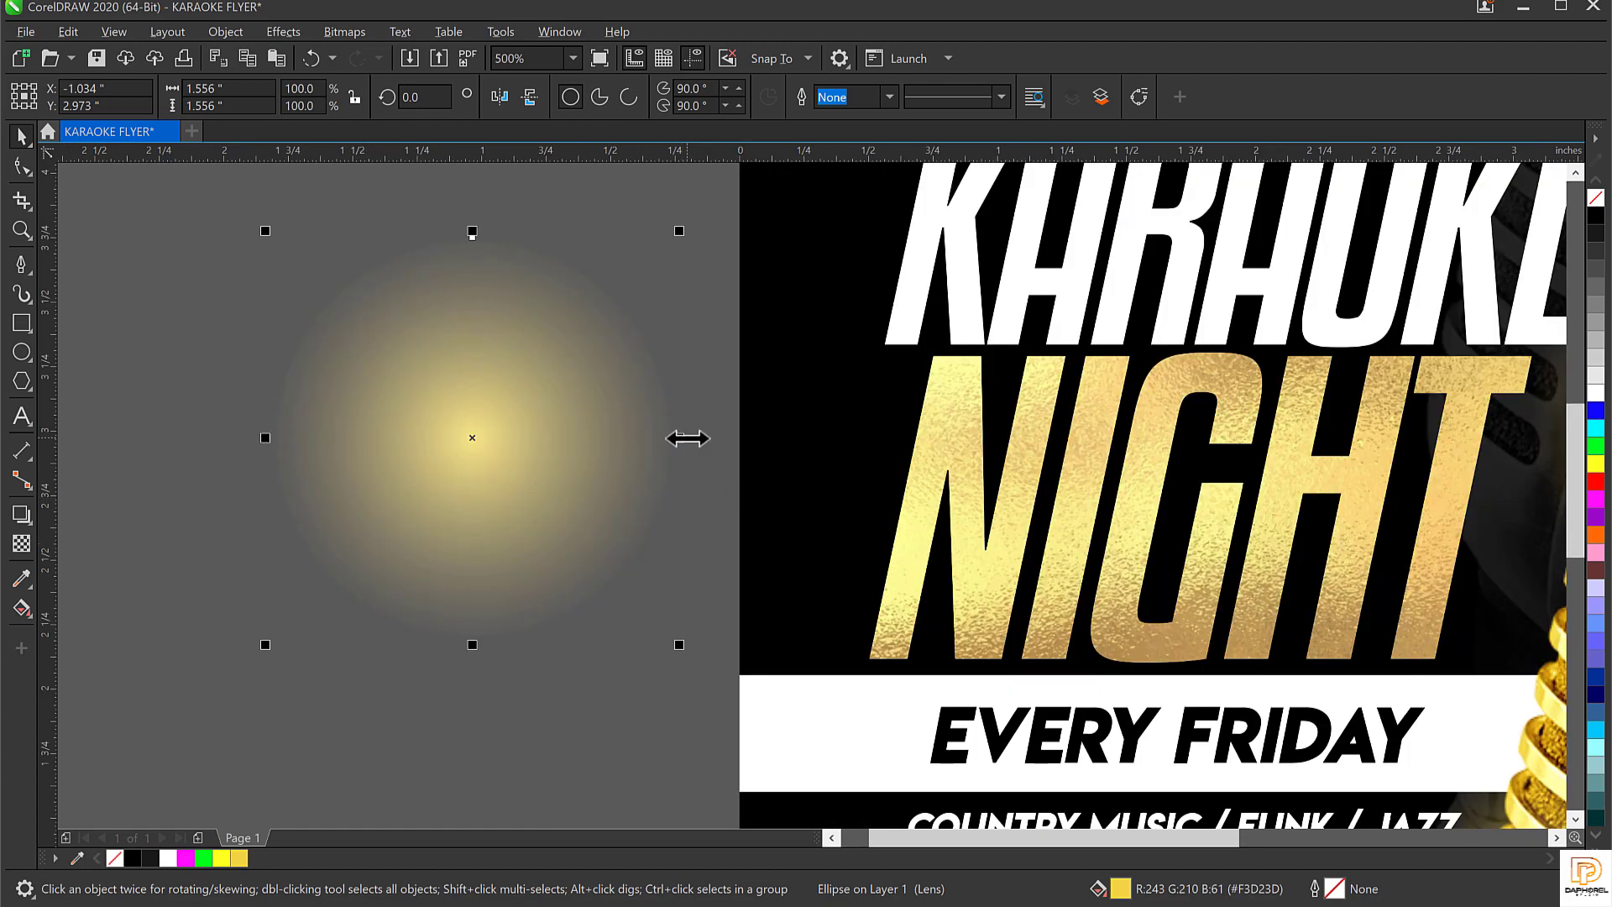
{"action": "left_click_drag", "start_coordinate": [682, 442], "coordinate": [499, 437]}
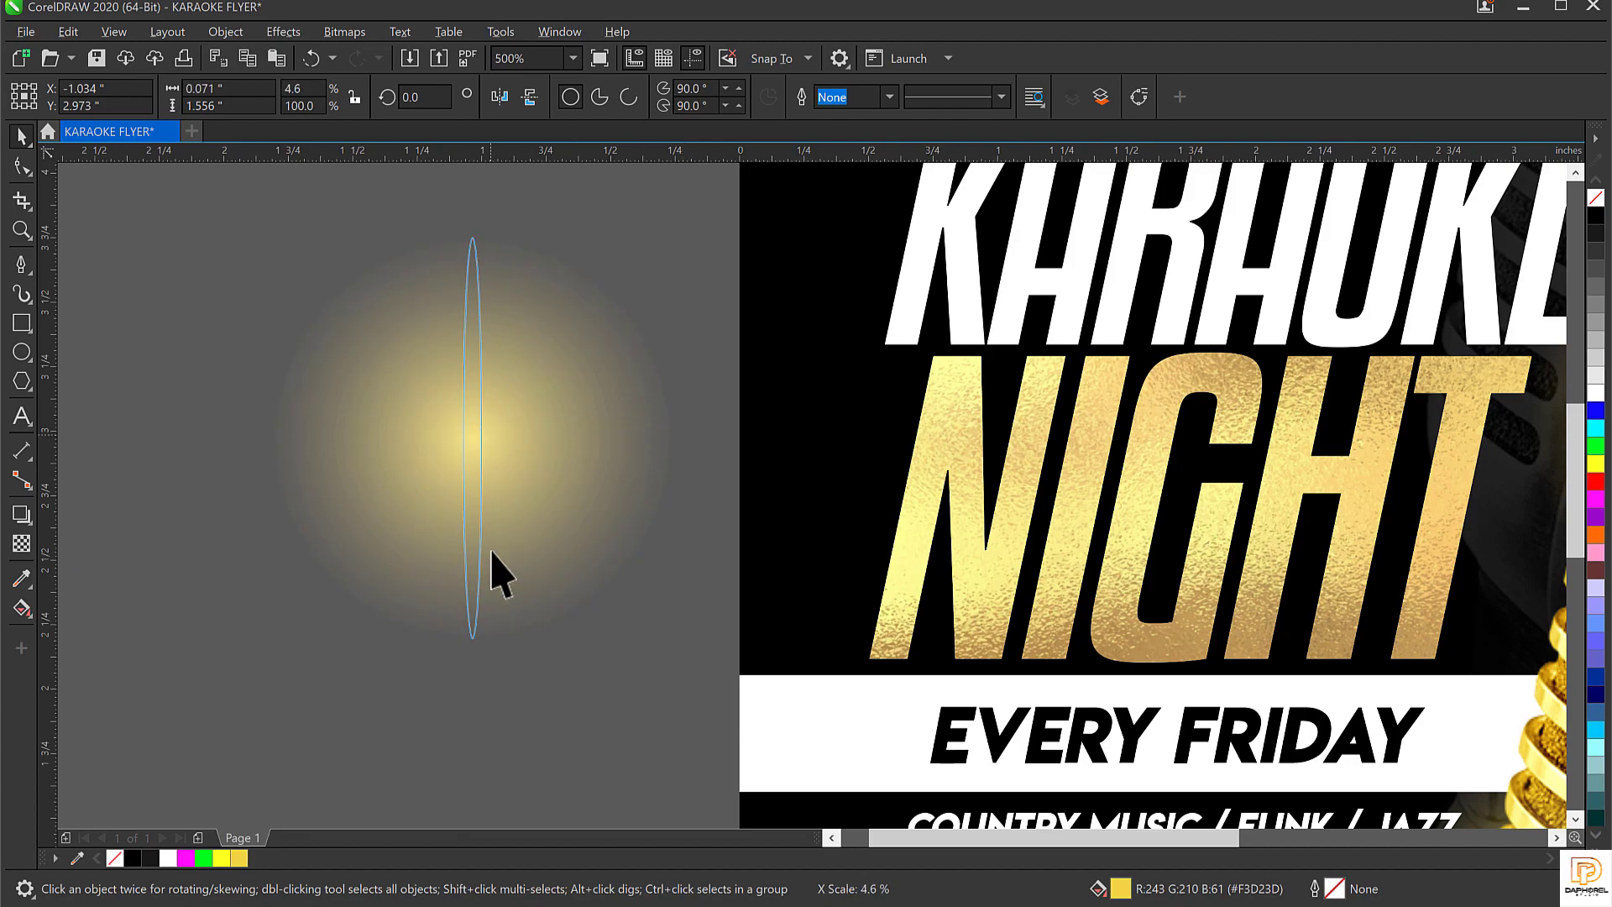
{"action": "left_click_drag", "start_coordinate": [491, 551], "coordinate": [490, 564]}
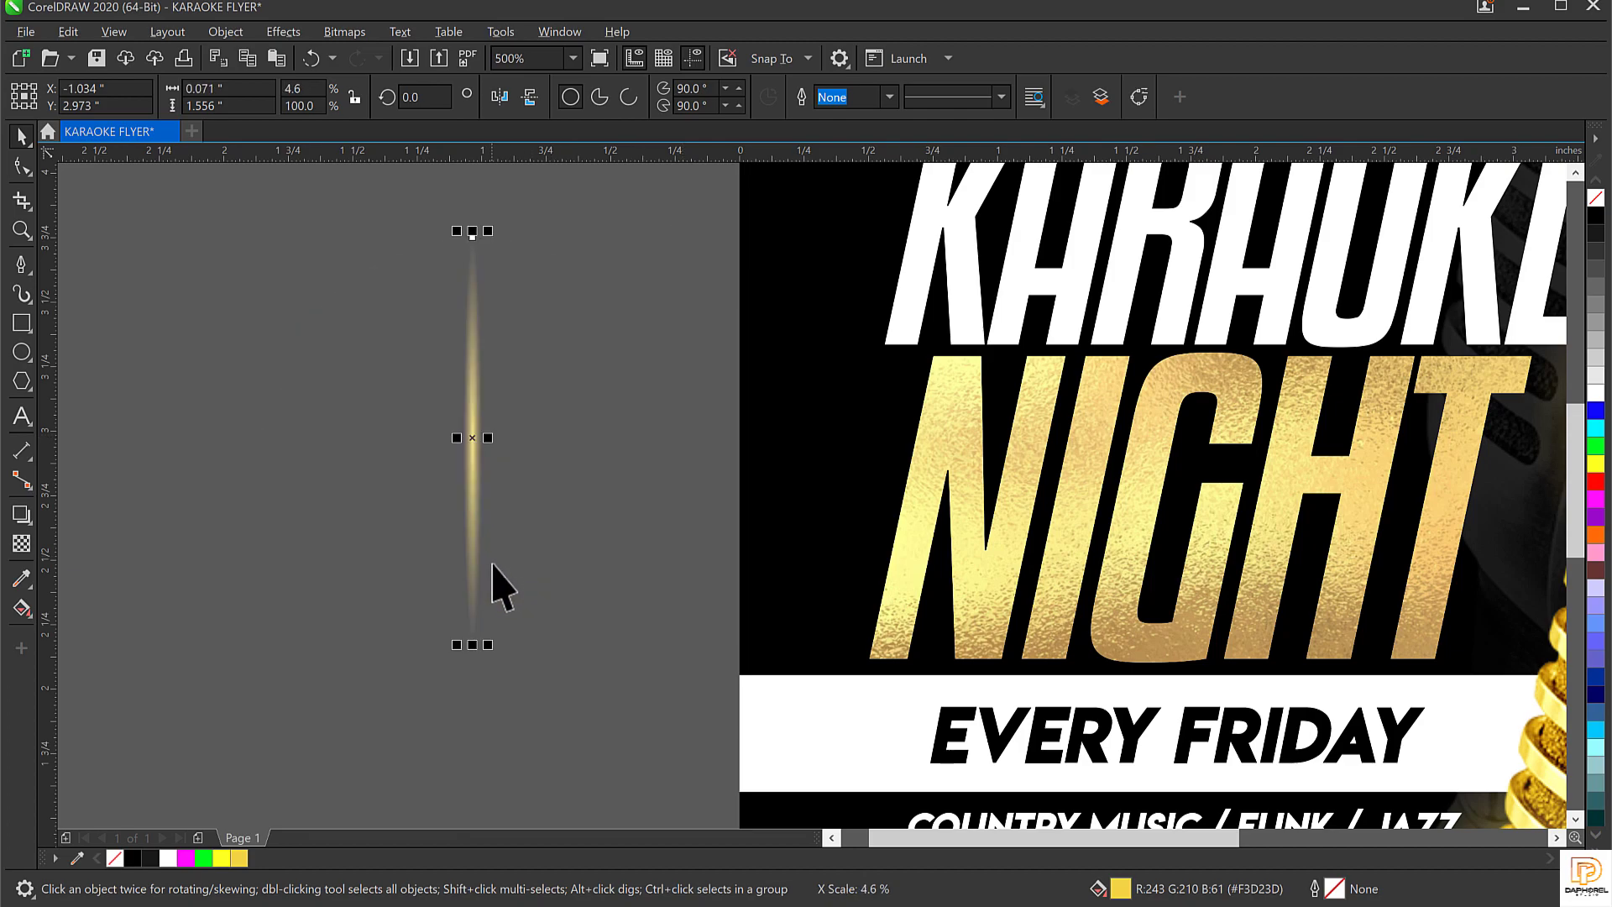
Add a smaller copy of the light streak rotated to horizontal, about 1.127 in long, crossing the vertical one at its centre
{"action": "left_click", "coordinate": [475, 435]}
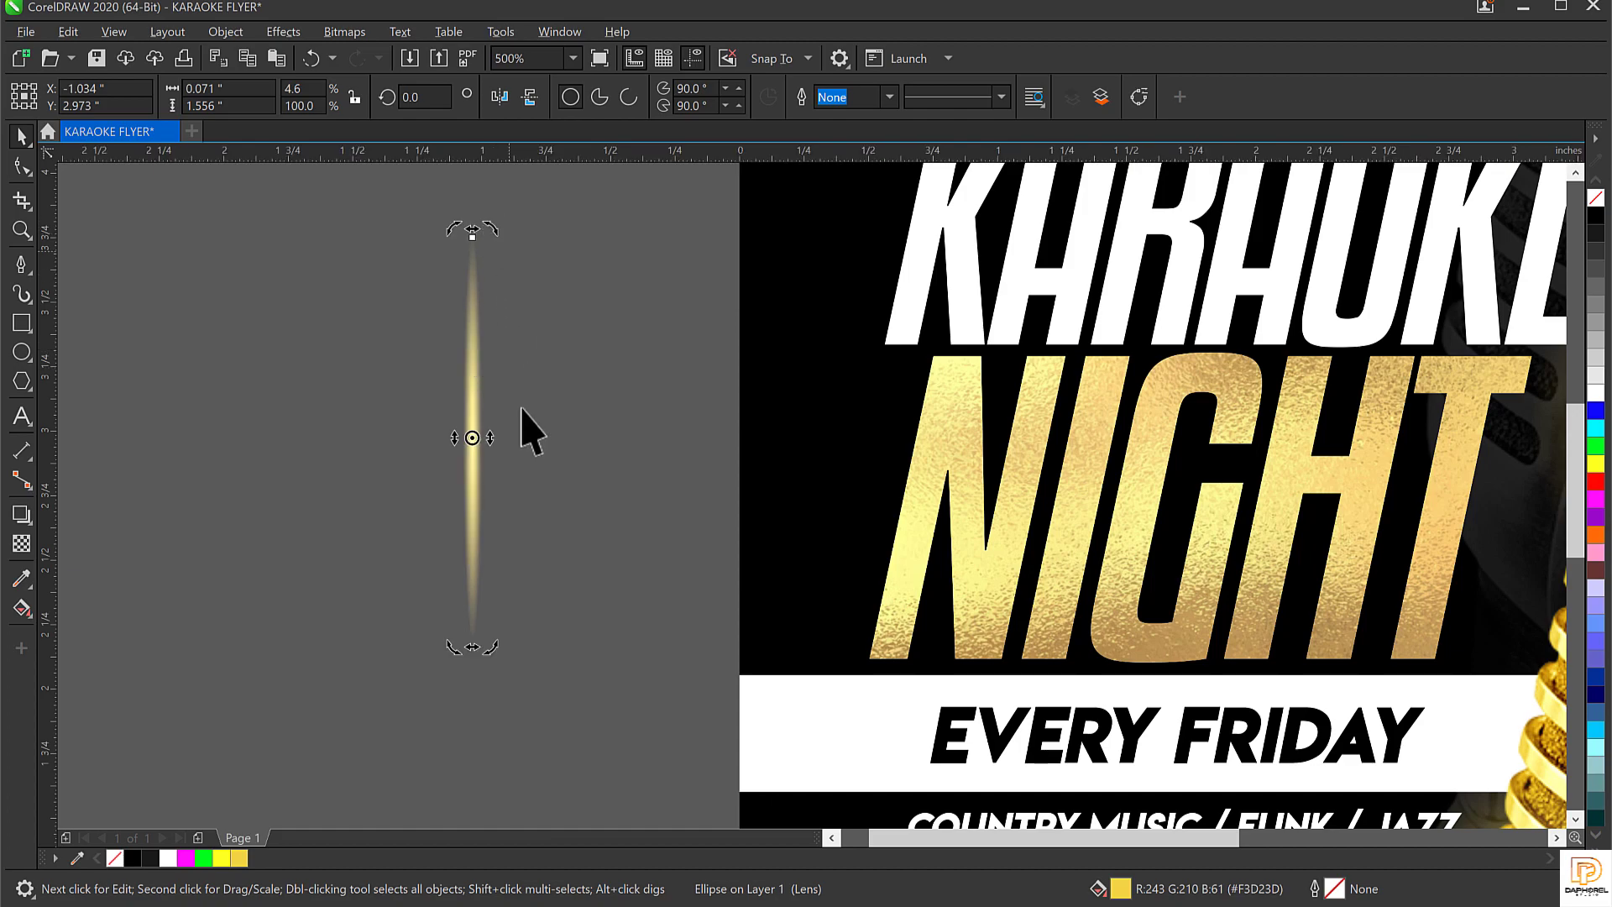
{"action": "left_click", "coordinate": [475, 397]}
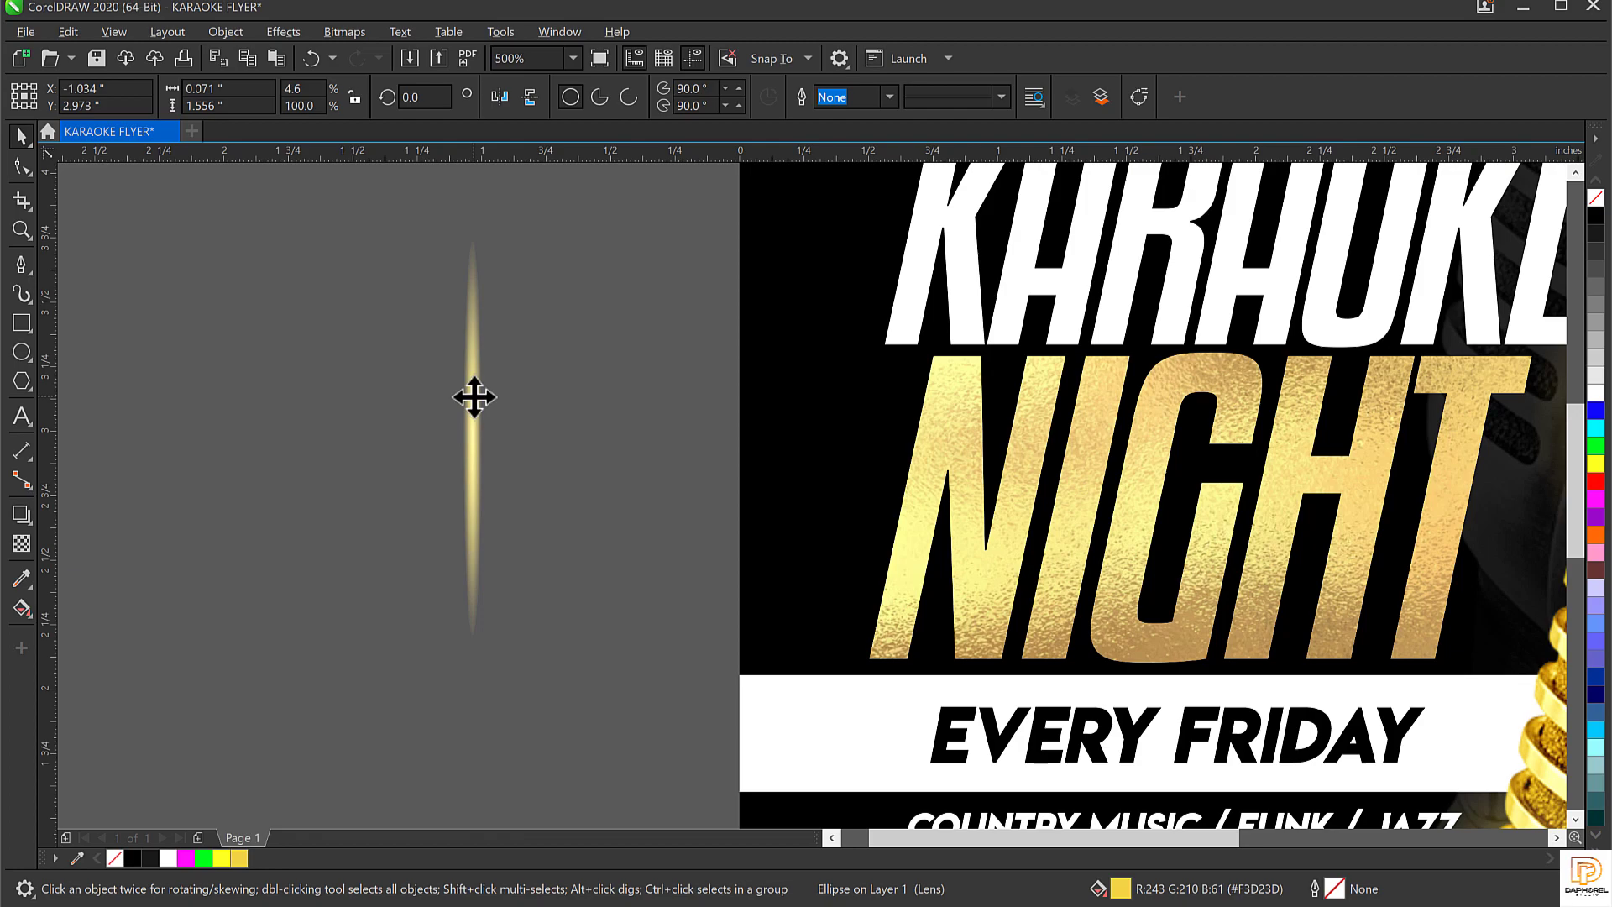
{"action": "left_click", "coordinate": [474, 397]}
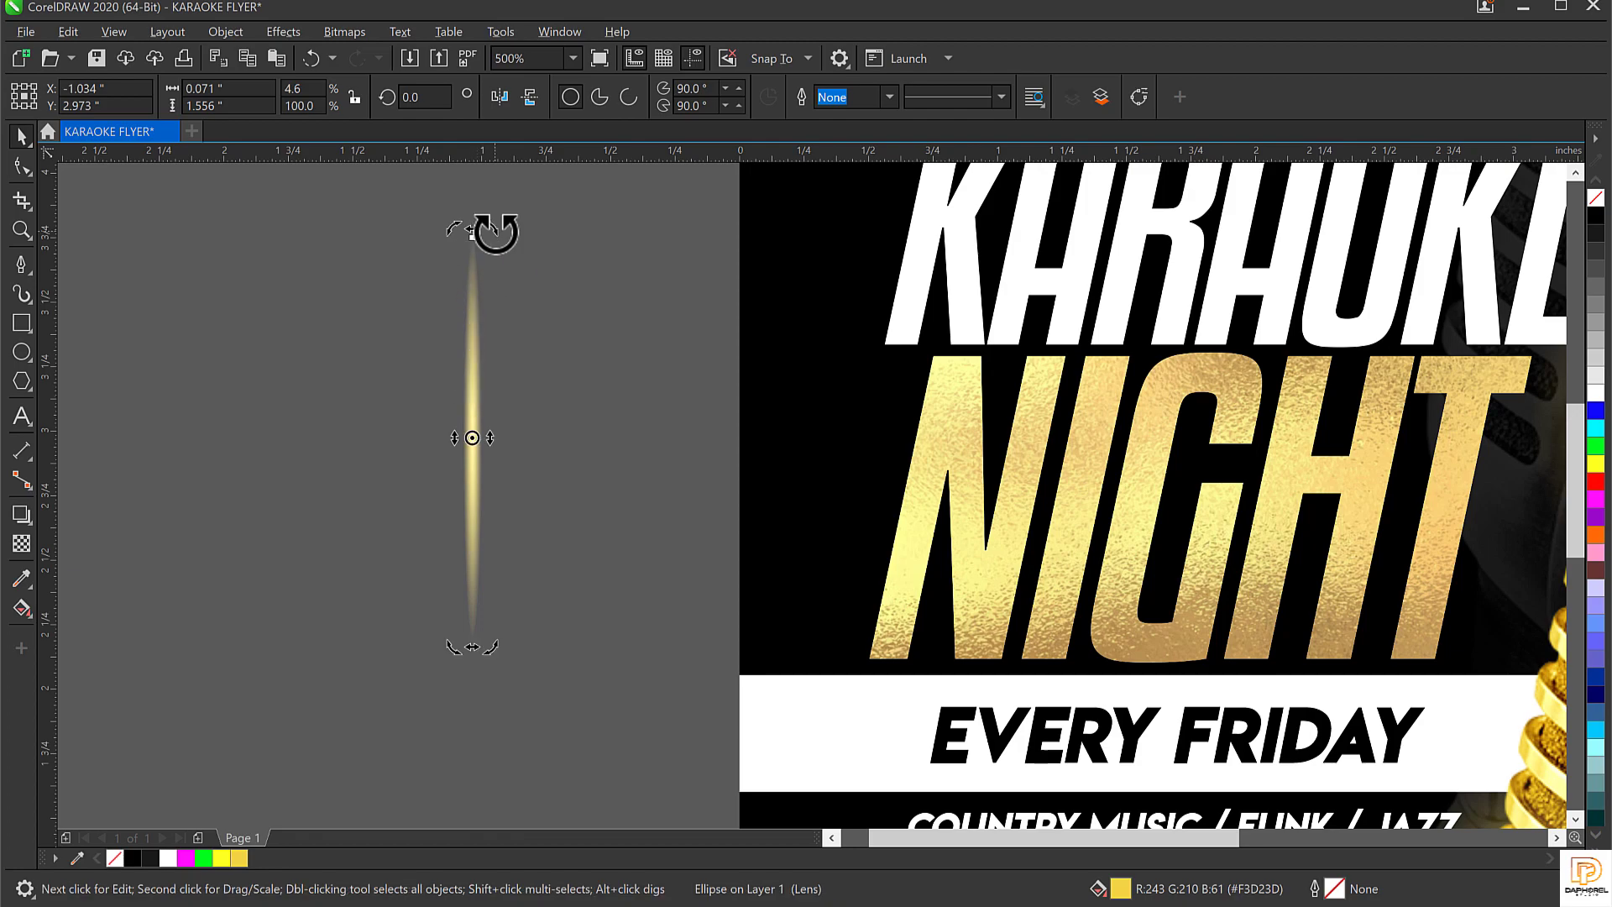
{"action": "left_click_drag", "start_coordinate": [495, 234], "coordinate": [622, 454]}
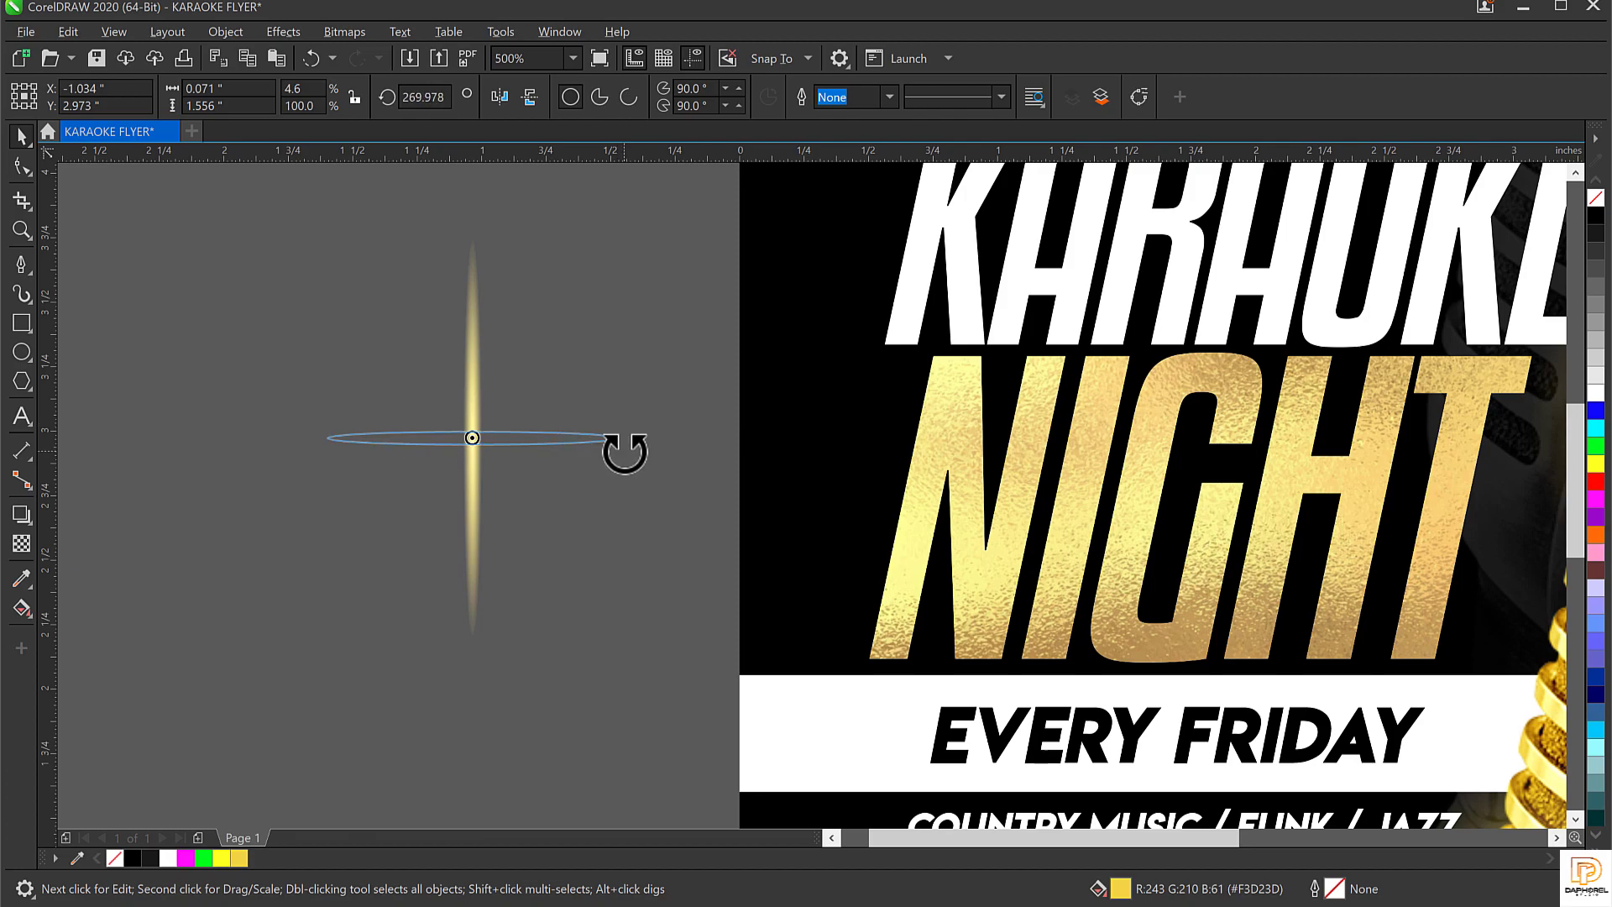
{"action": "left_click_drag", "start_coordinate": [624, 453], "coordinate": [625, 453]}
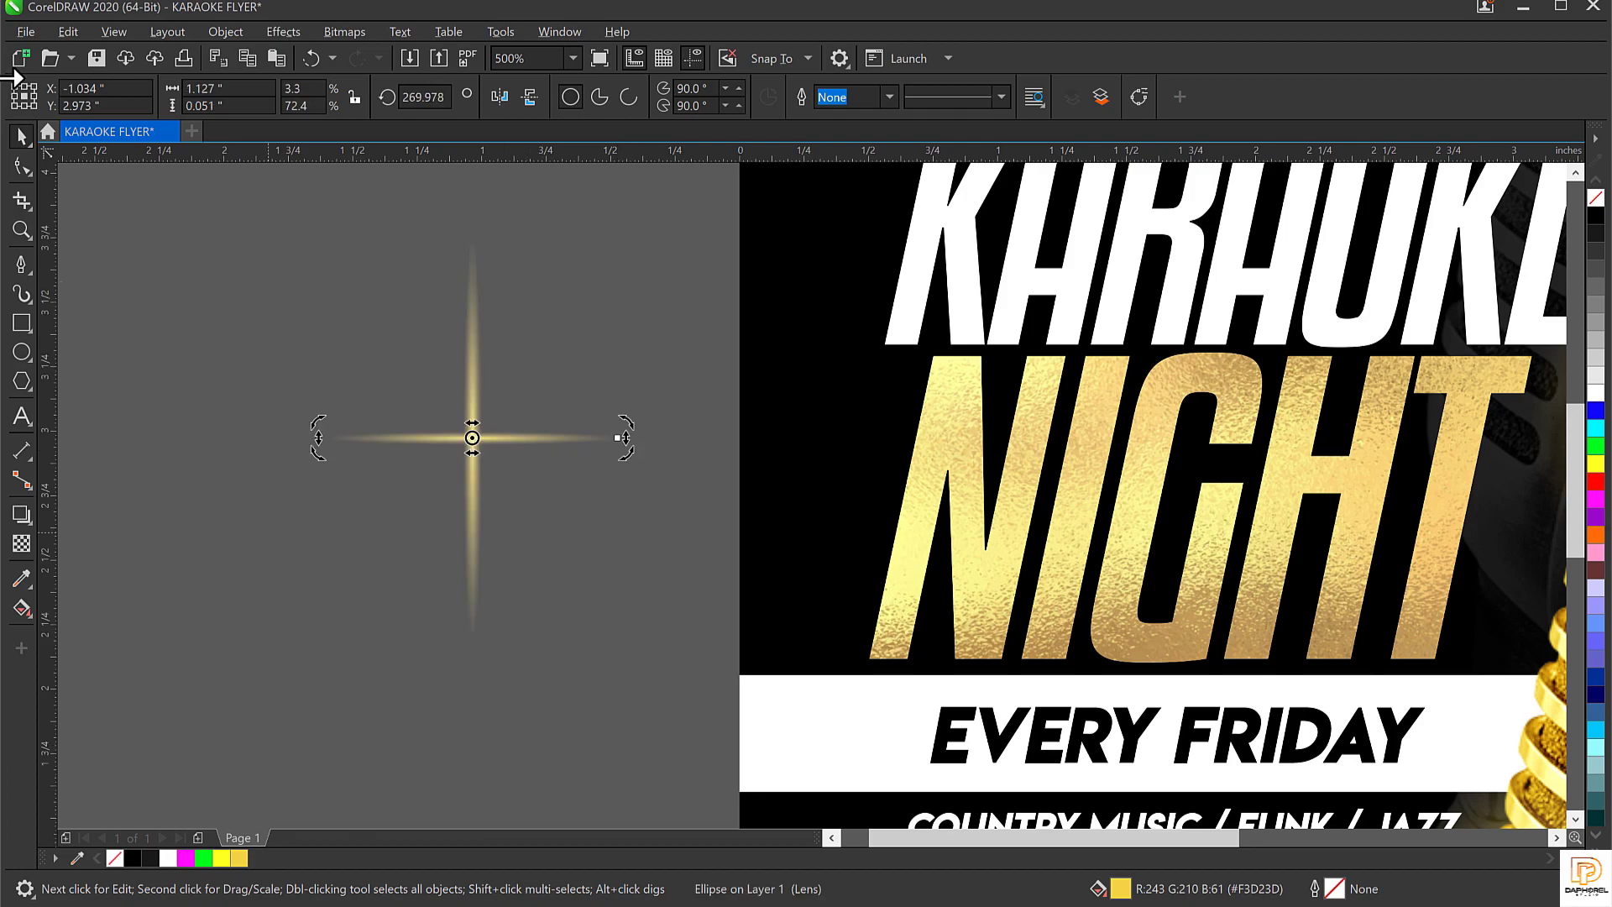
Add three rotated copies of the horizontal streak through the same centre, at about 229°, 139° and 23.8°, to form a star
{"action": "left_click", "coordinate": [272, 291]}
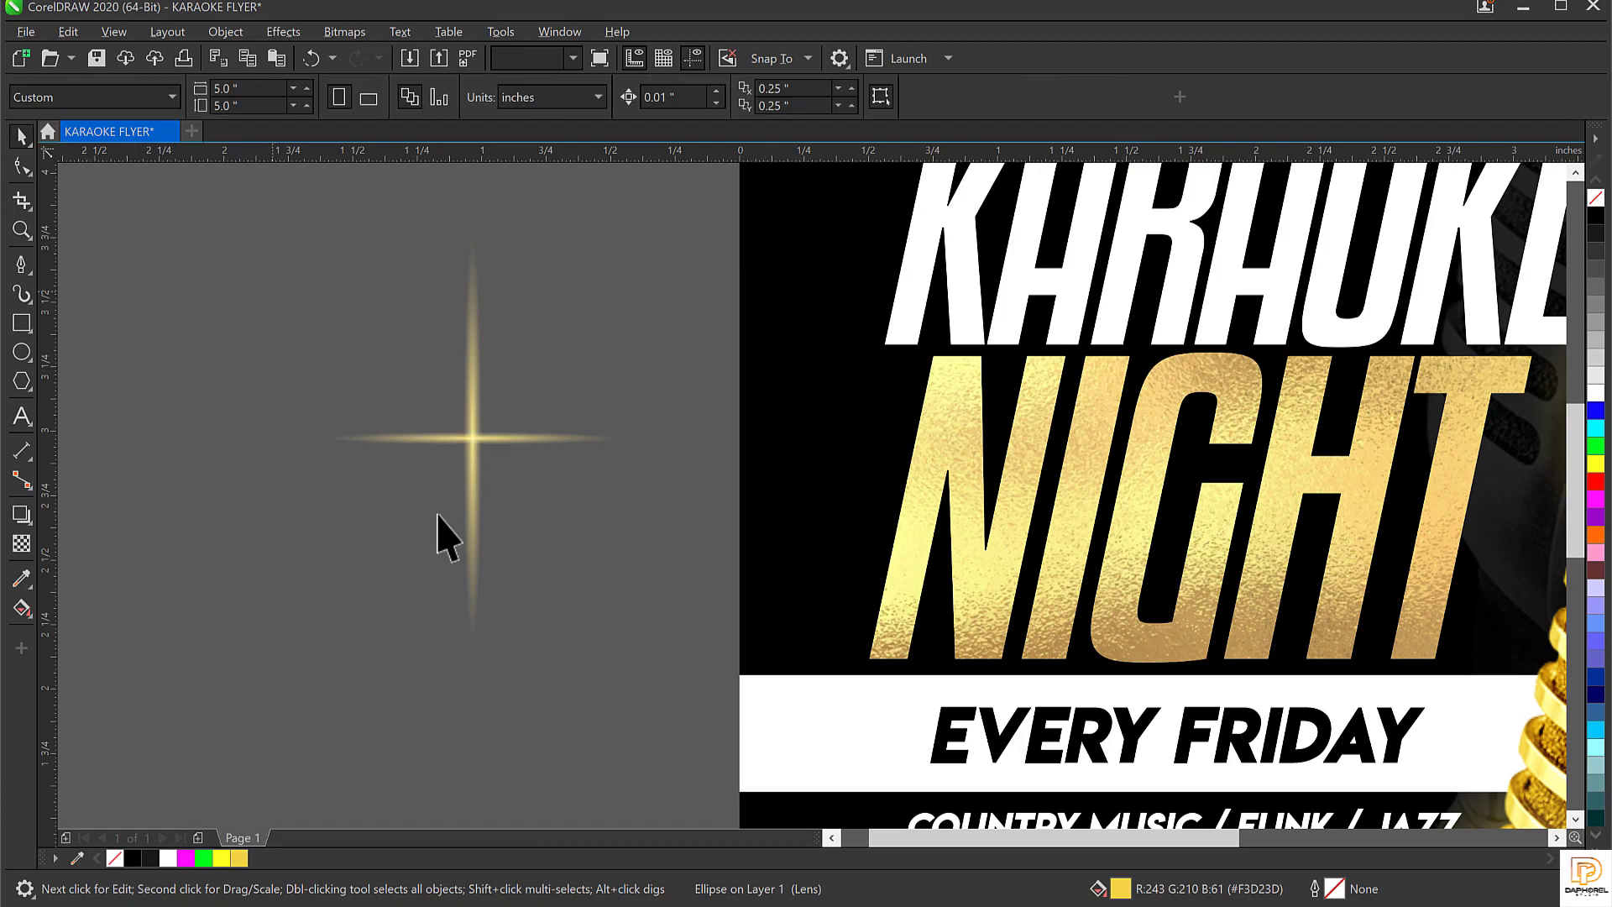
{"action": "left_click", "coordinate": [498, 437]}
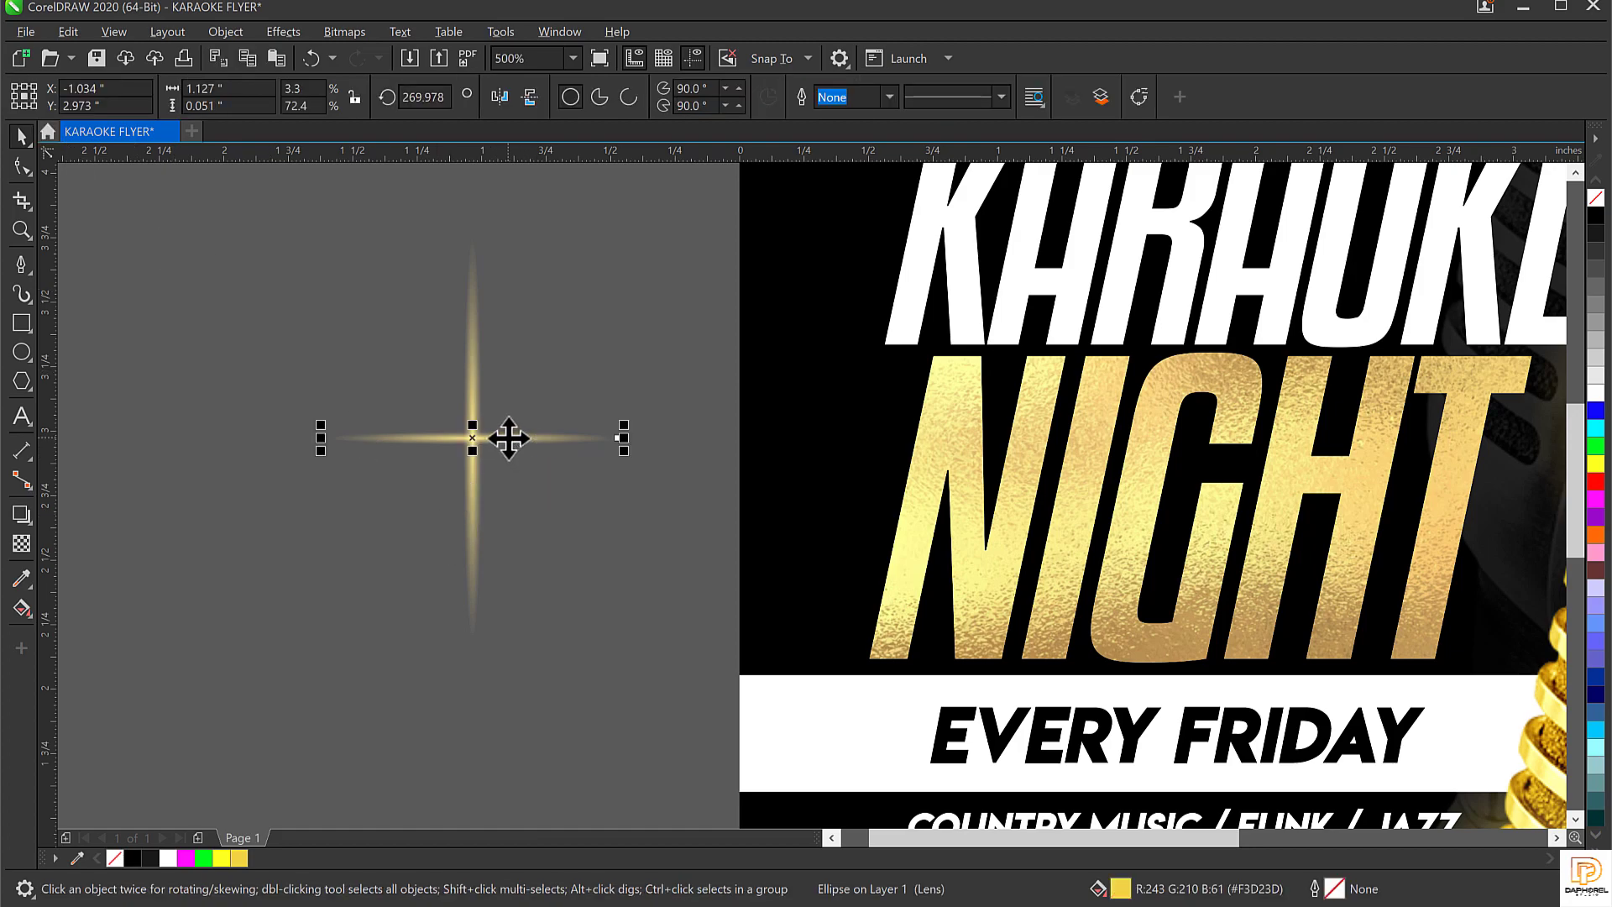
{"action": "left_click", "coordinate": [508, 437]}
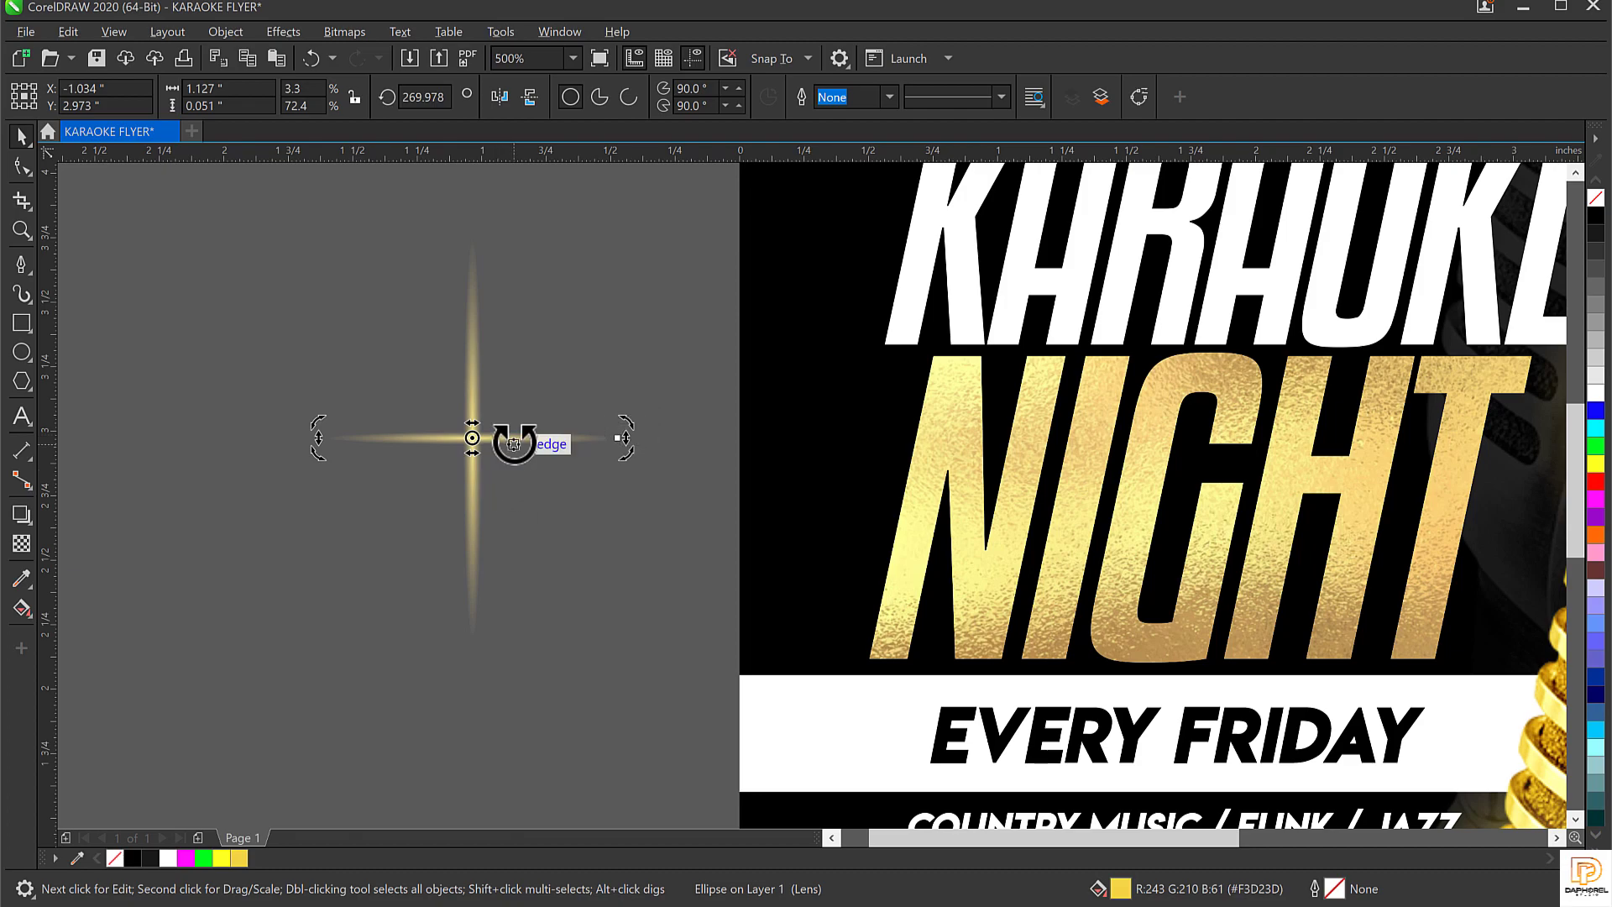
{"action": "left_click", "coordinate": [557, 438]}
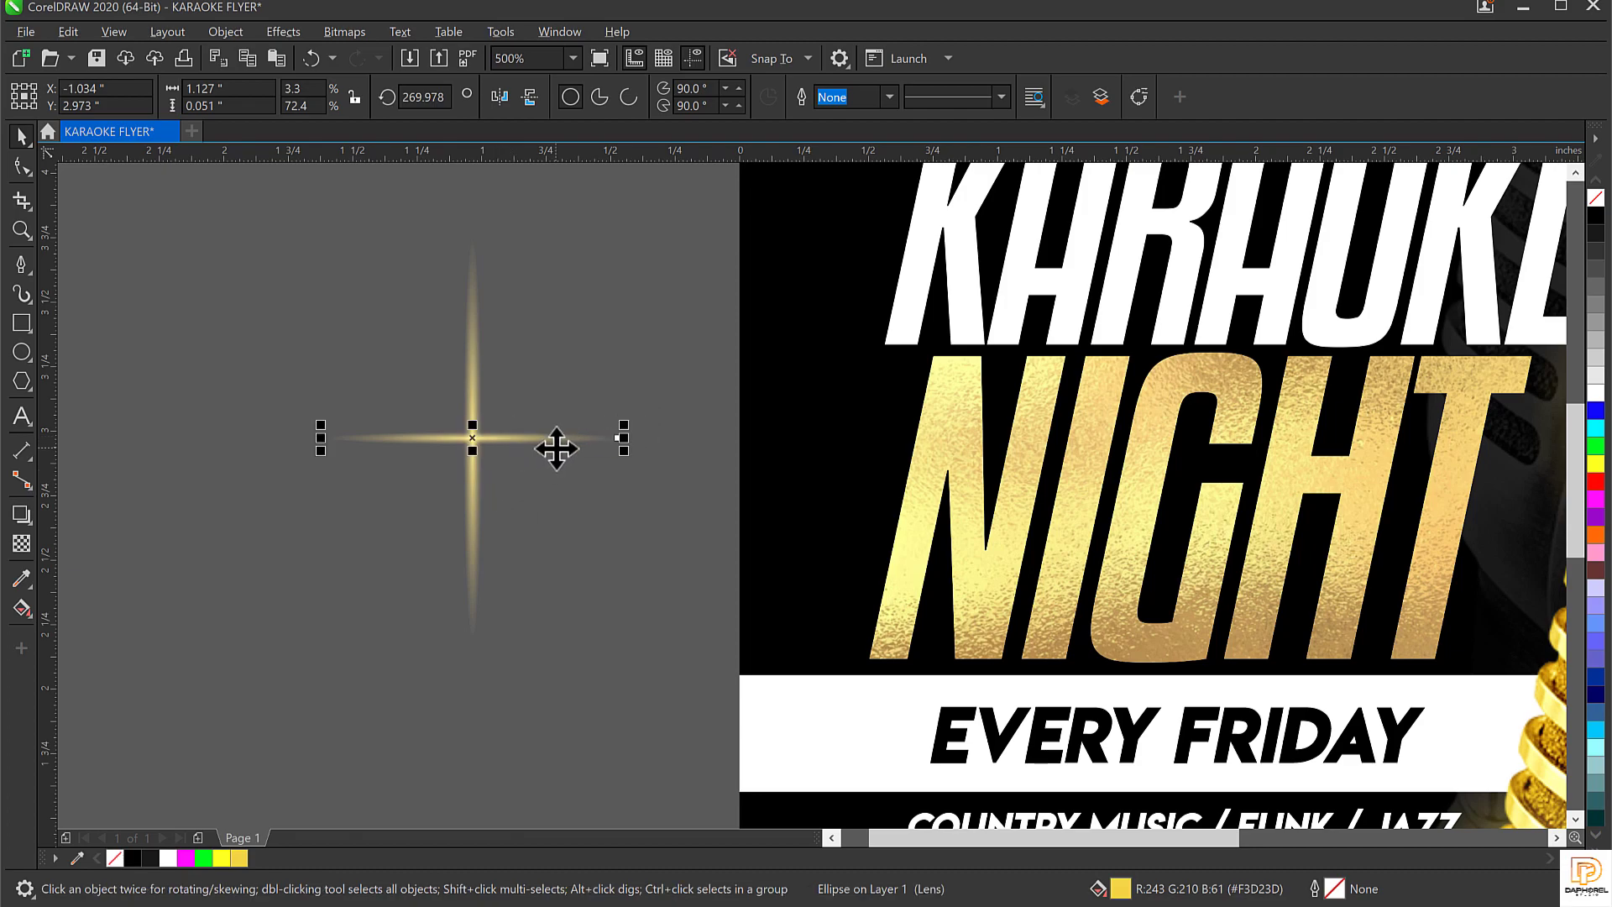
{"action": "left_click", "coordinate": [625, 437]}
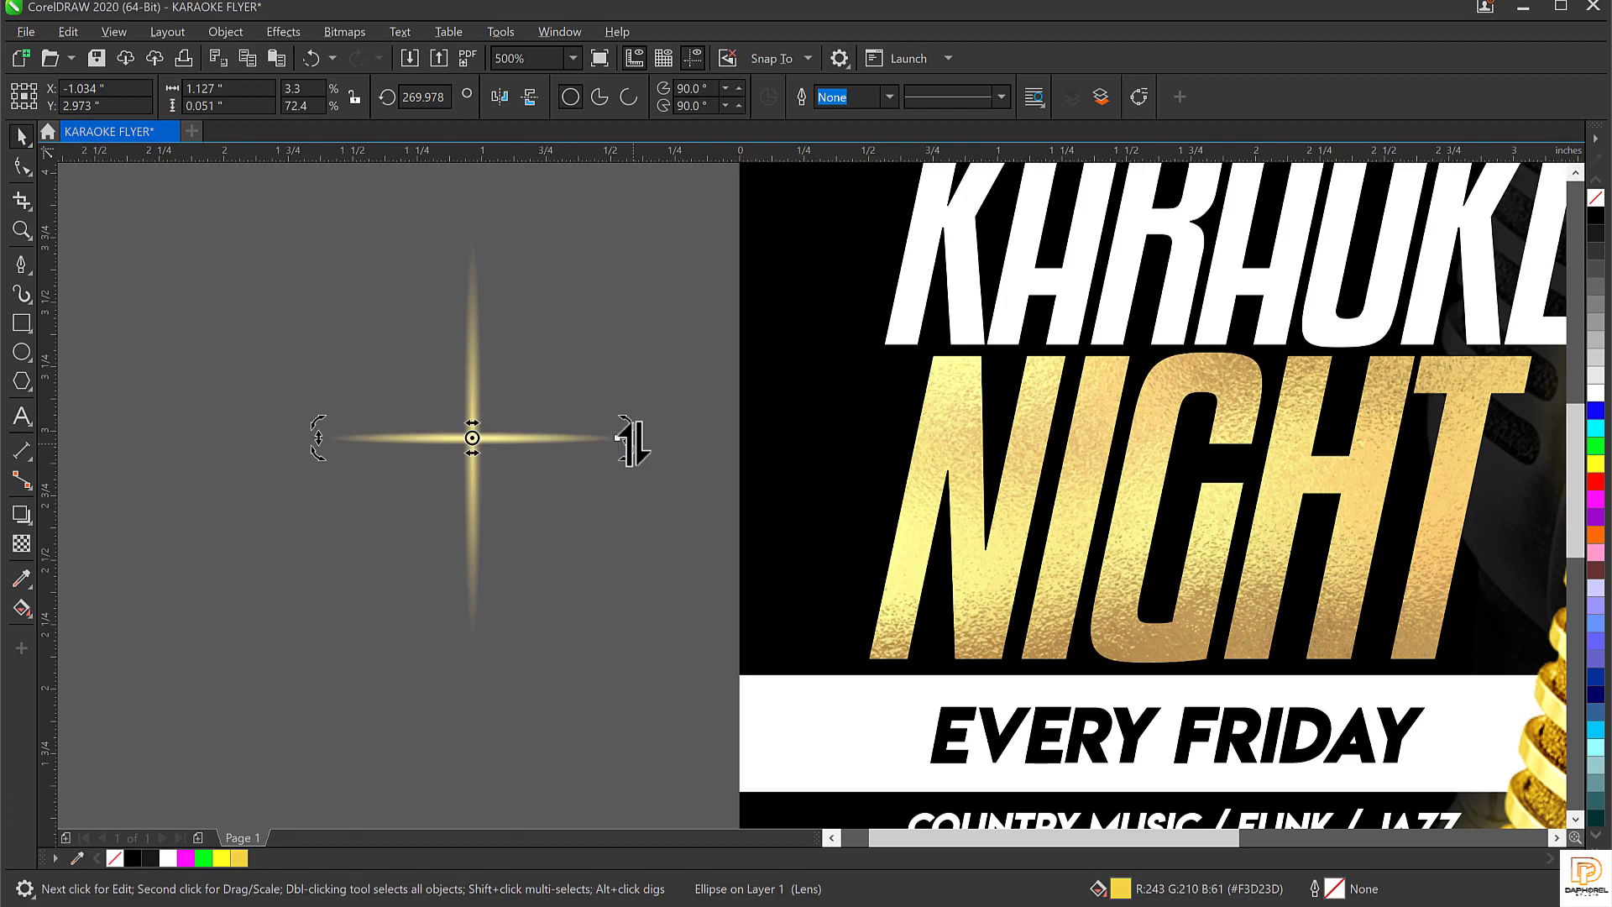
{"action": "left_click_drag", "start_coordinate": [626, 432], "coordinate": [644, 594]}
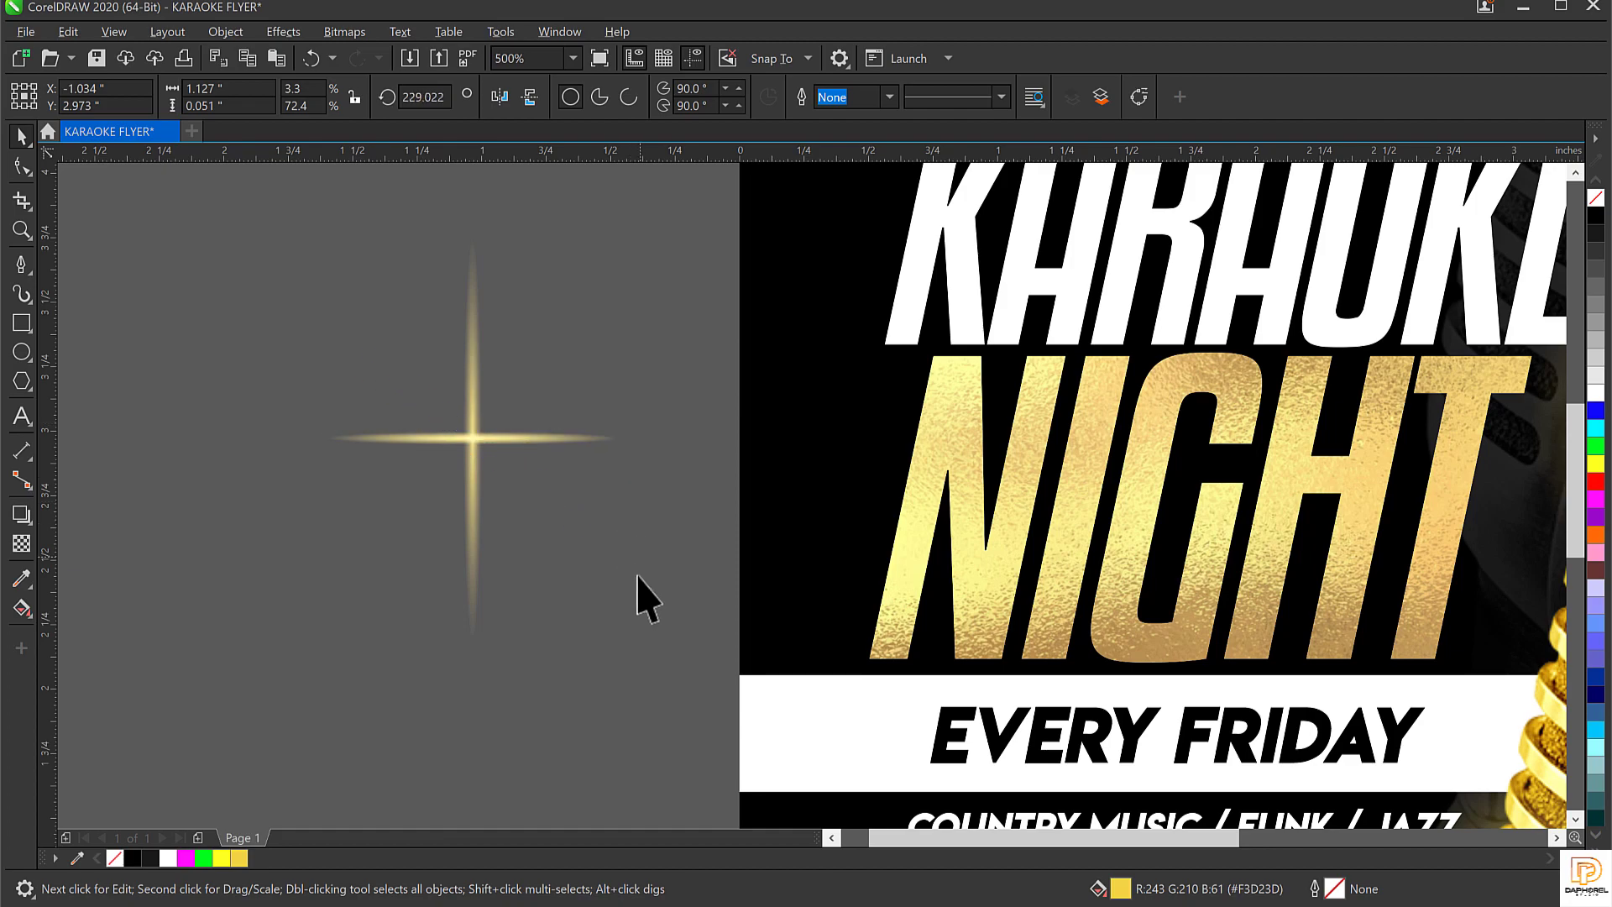
{"action": "key", "text": "KP_Add"}
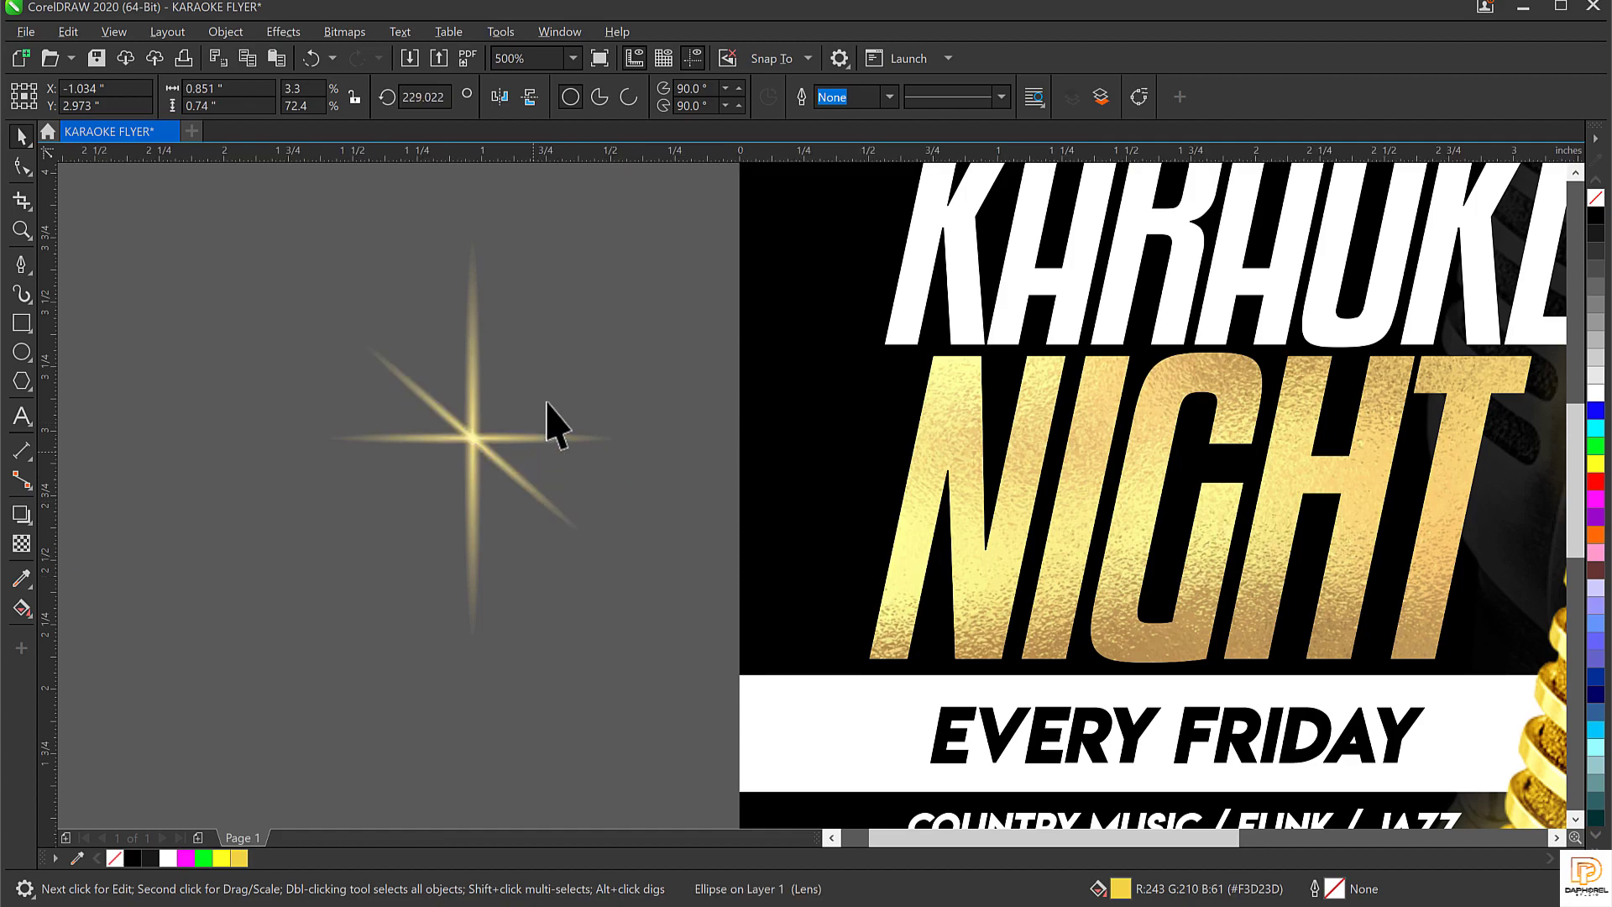
{"action": "left_click_drag", "start_coordinate": [593, 334], "coordinate": [523, 495]}
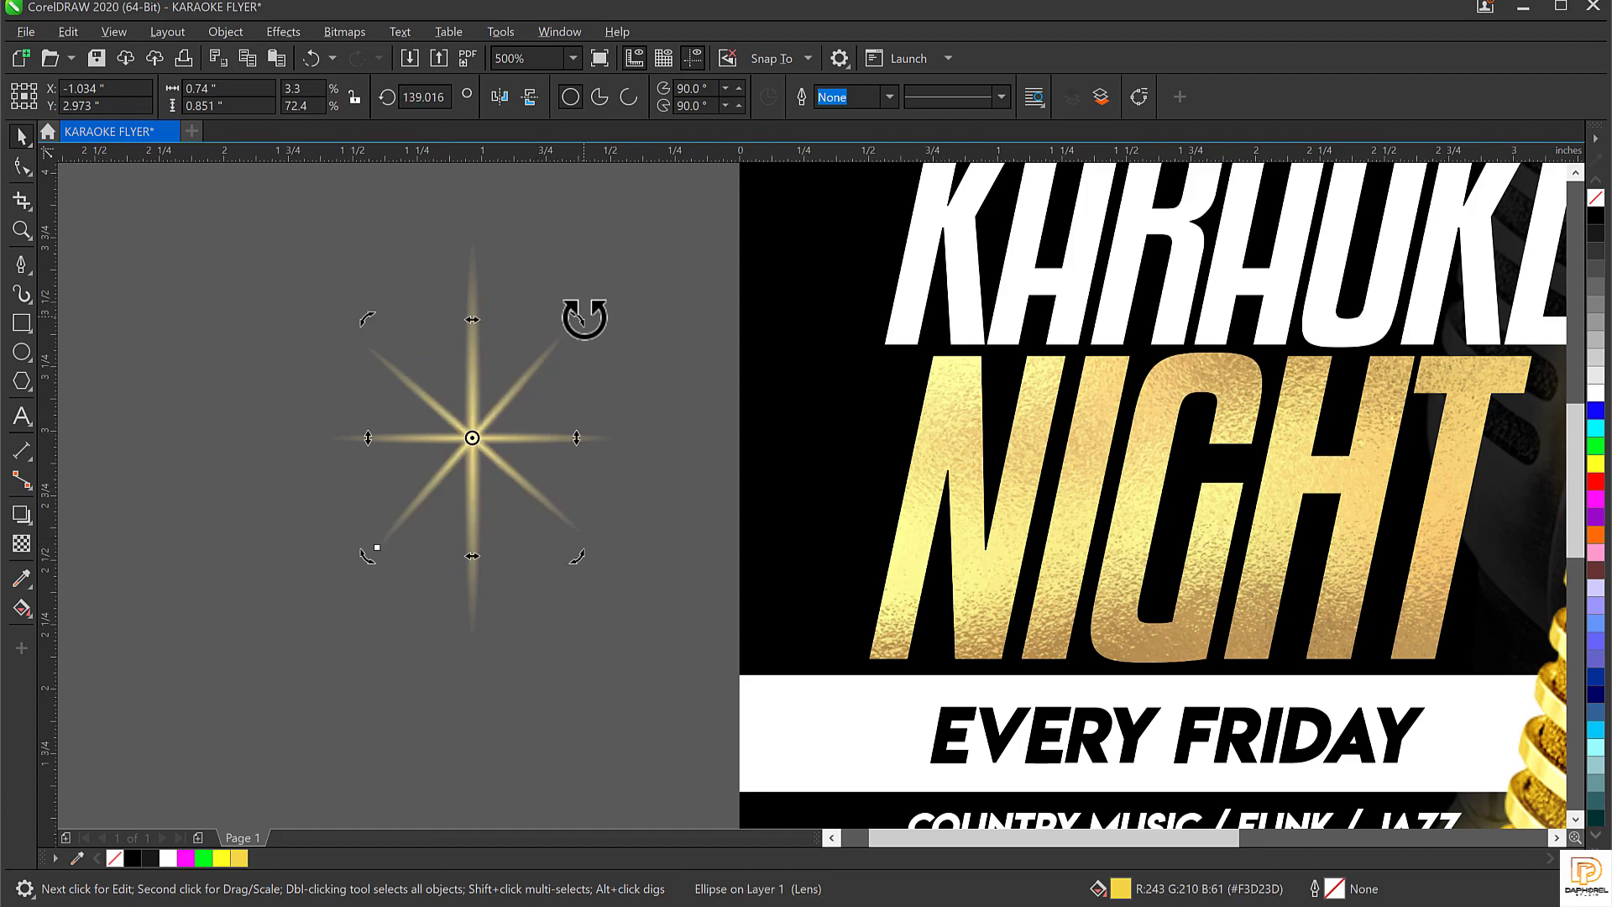
{"action": "left_click_drag", "start_coordinate": [582, 321], "coordinate": [560, 640]}
{"action": "scroll", "coordinate": [470, 512], "scroll_direction": "down", "scroll_amount": 2}
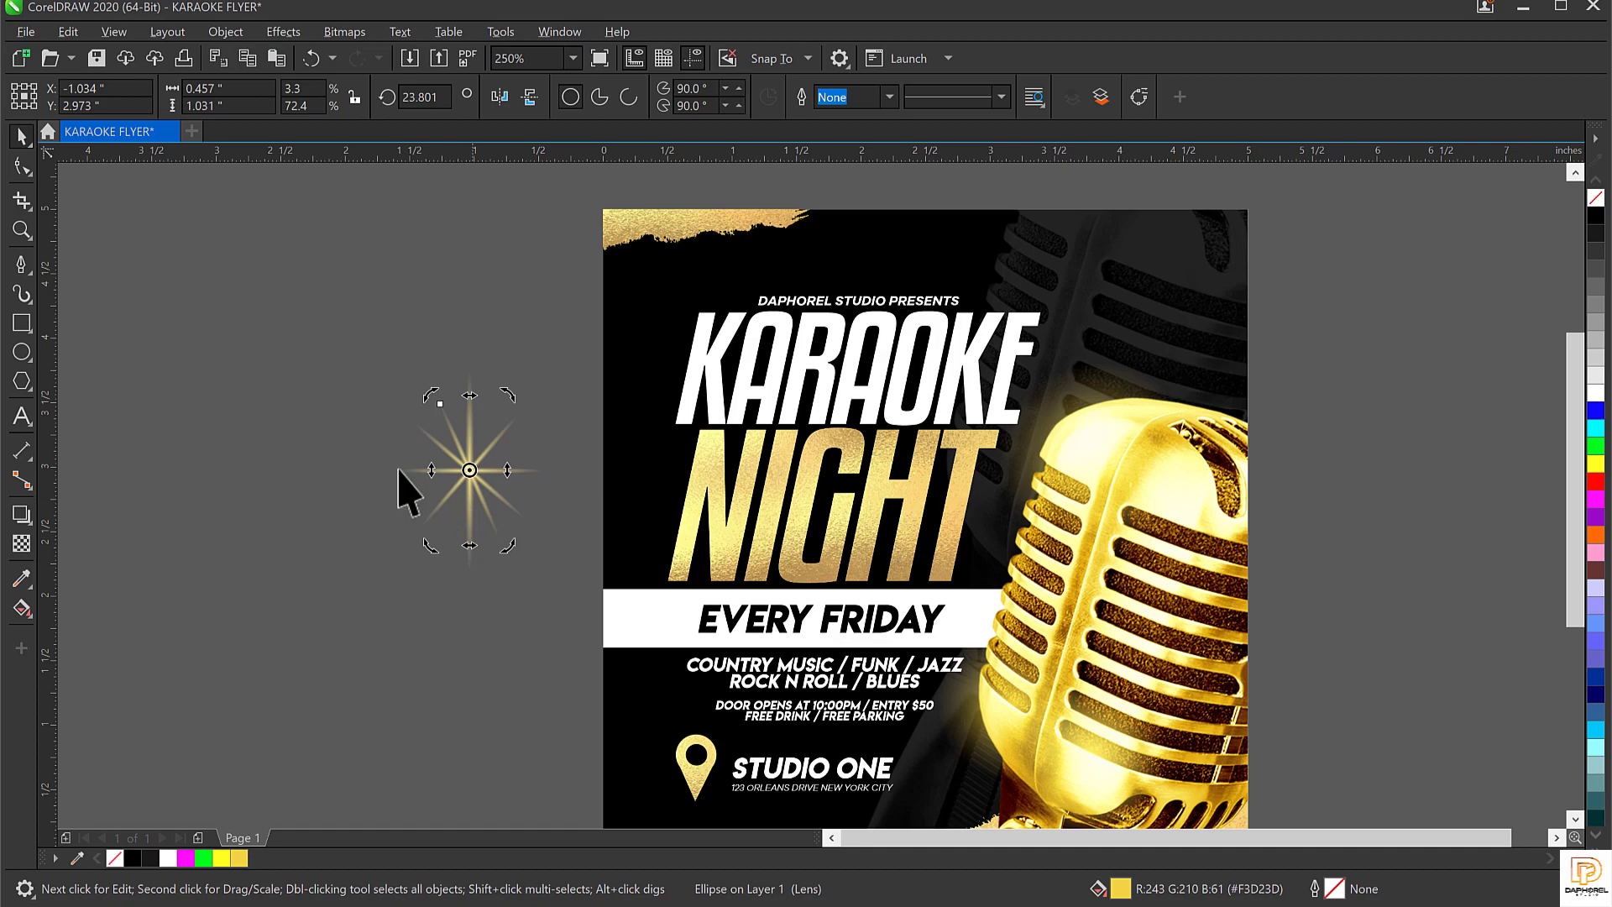
Scale the five star rays together to about 0.552 × 0.763 in and group them
{"action": "left_click", "coordinate": [477, 663]}
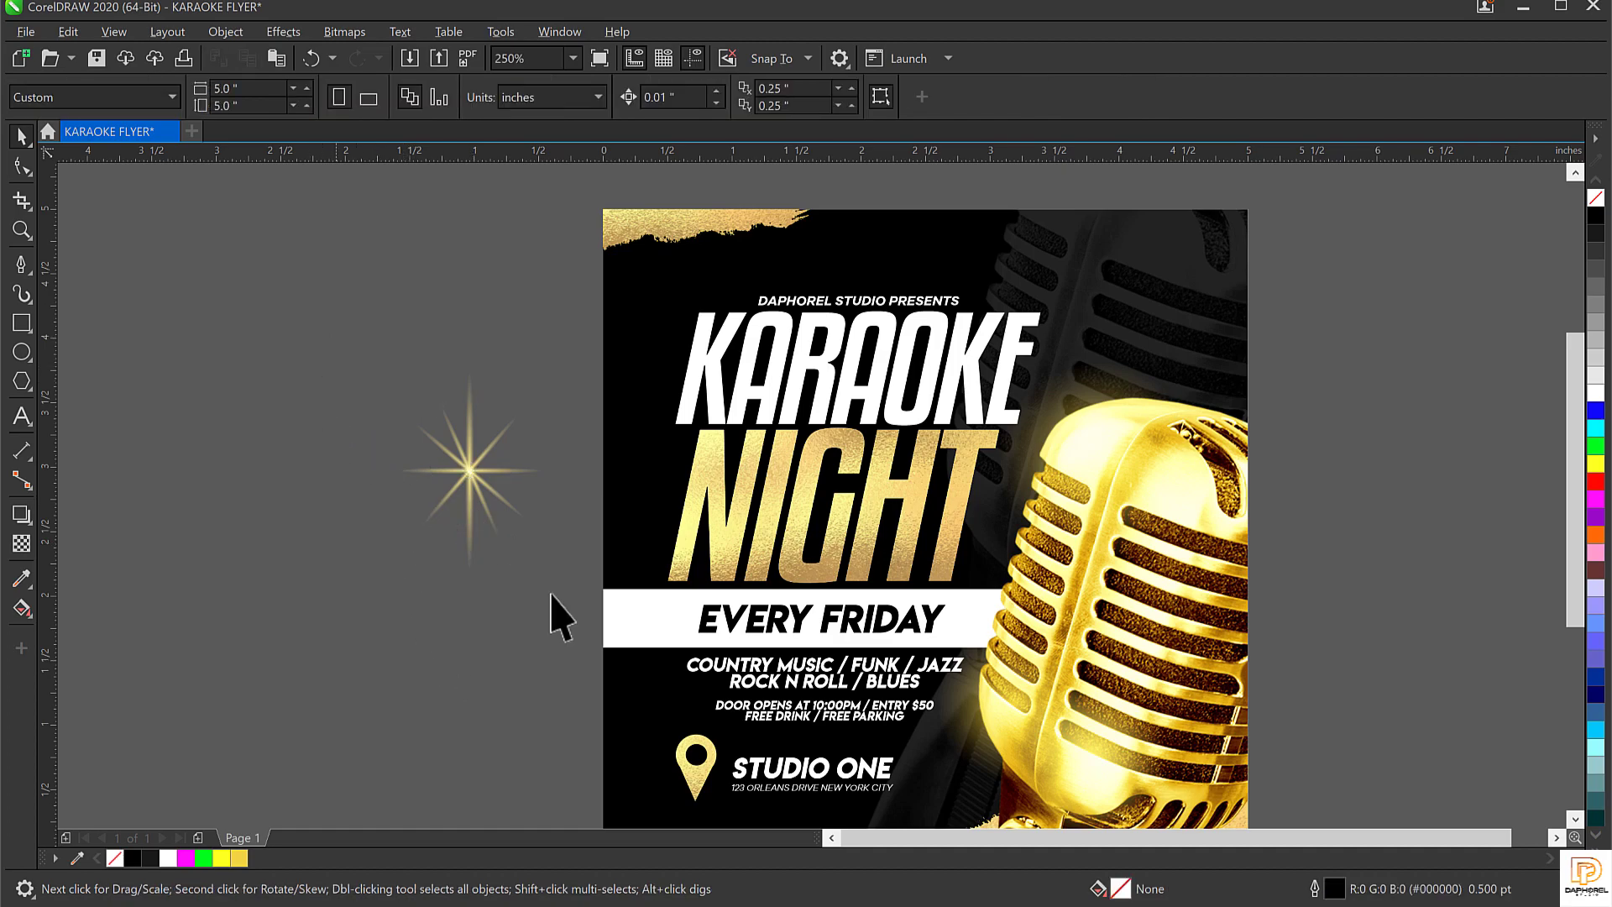
{"action": "left_click_drag", "start_coordinate": [559, 620], "coordinate": [557, 621]}
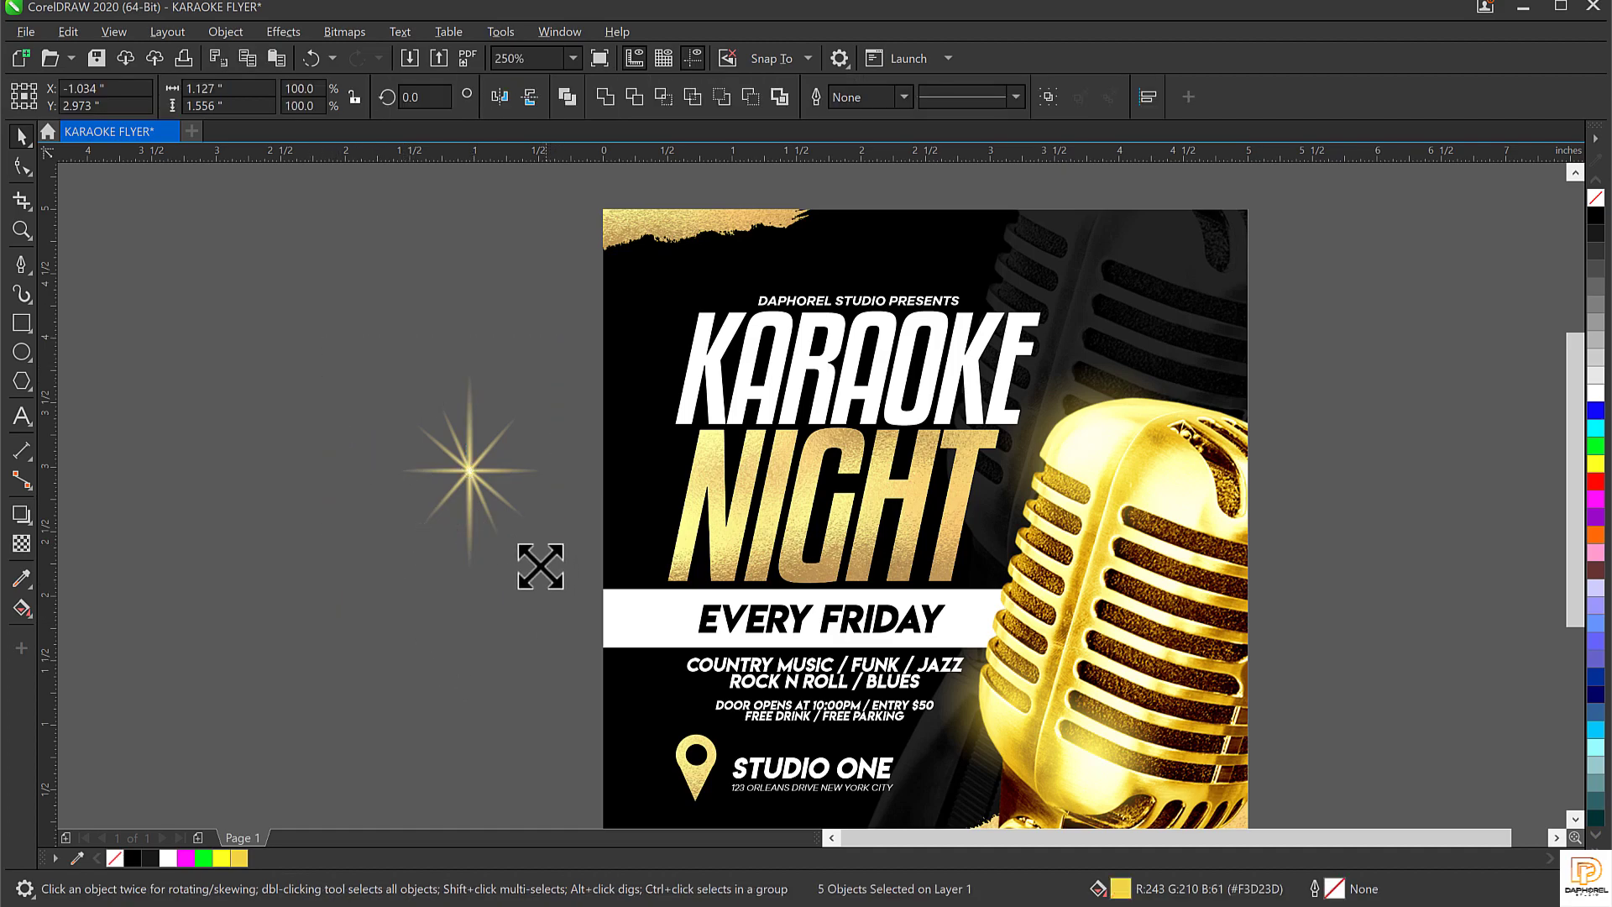
{"action": "left_click_drag", "start_coordinate": [530, 534], "coordinate": [512, 527]}
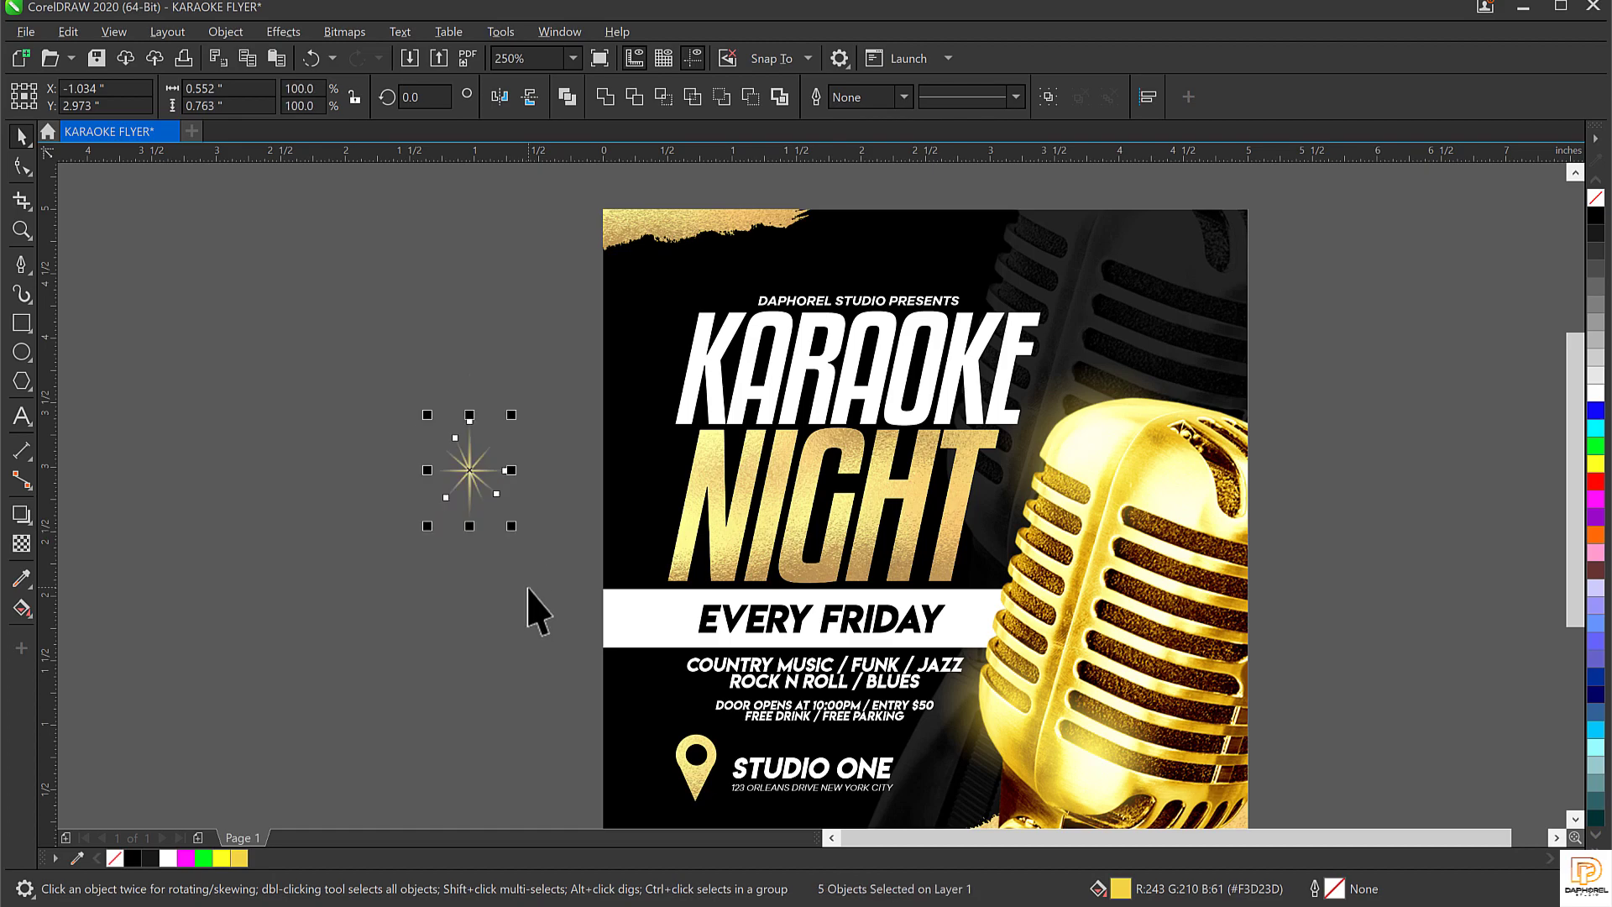
{"action": "right_click", "coordinate": [468, 459]}
{"action": "left_click", "coordinate": [540, 546]}
{"action": "left_click", "coordinate": [292, 379]}
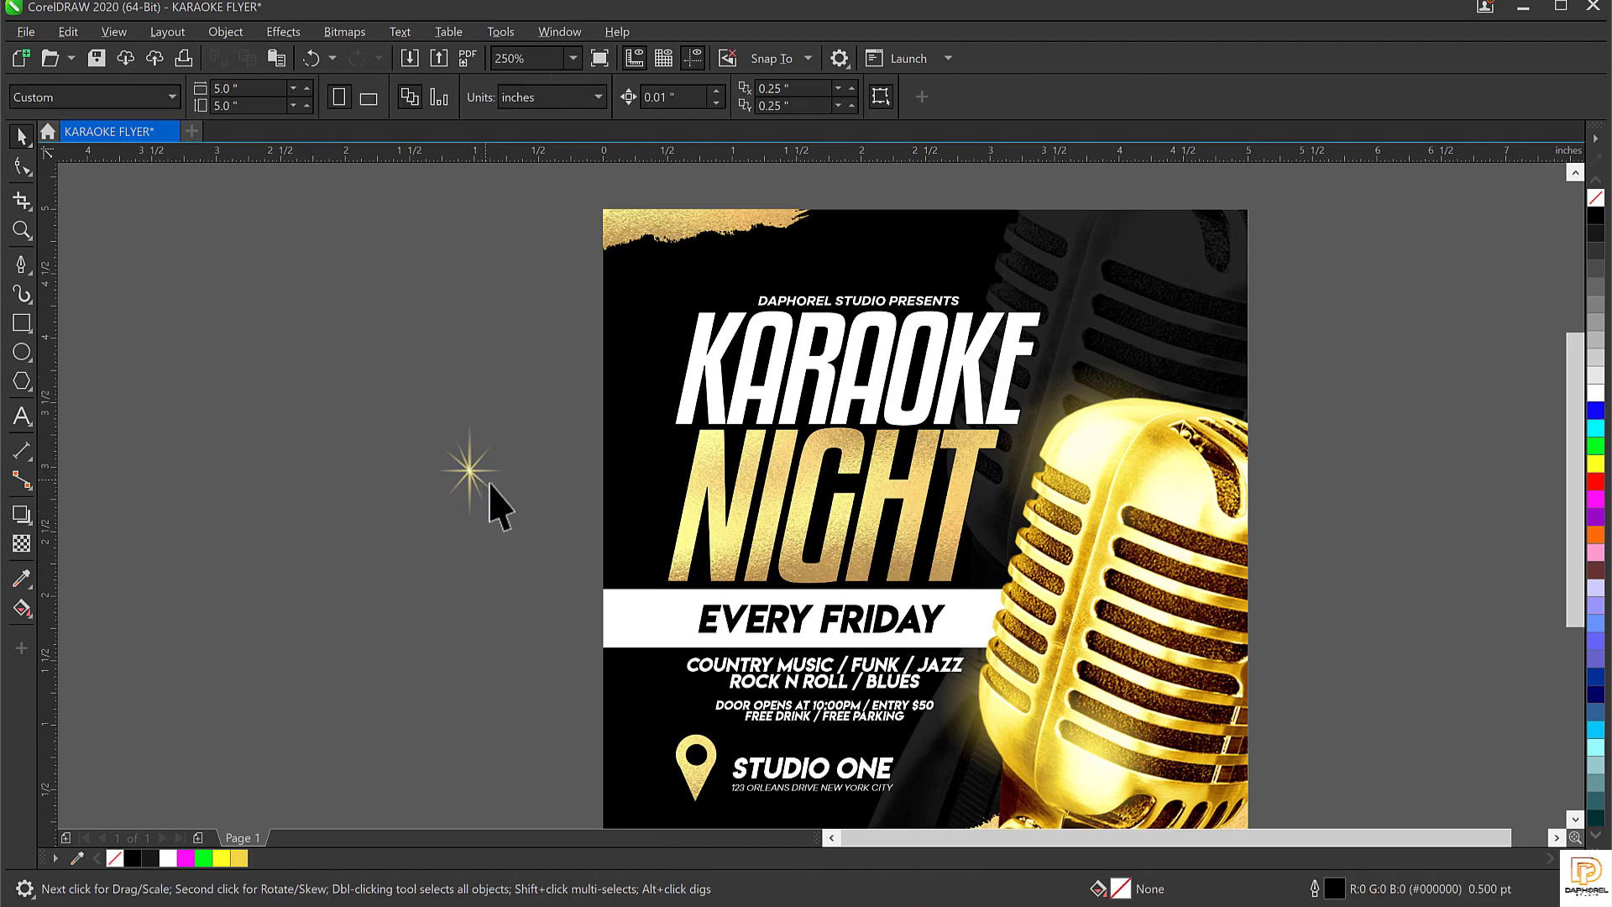
Shrink the star group to about 0.242 × 0.334 in and move it between the word NIGHT and the microphone
{"action": "left_click", "coordinate": [508, 527]}
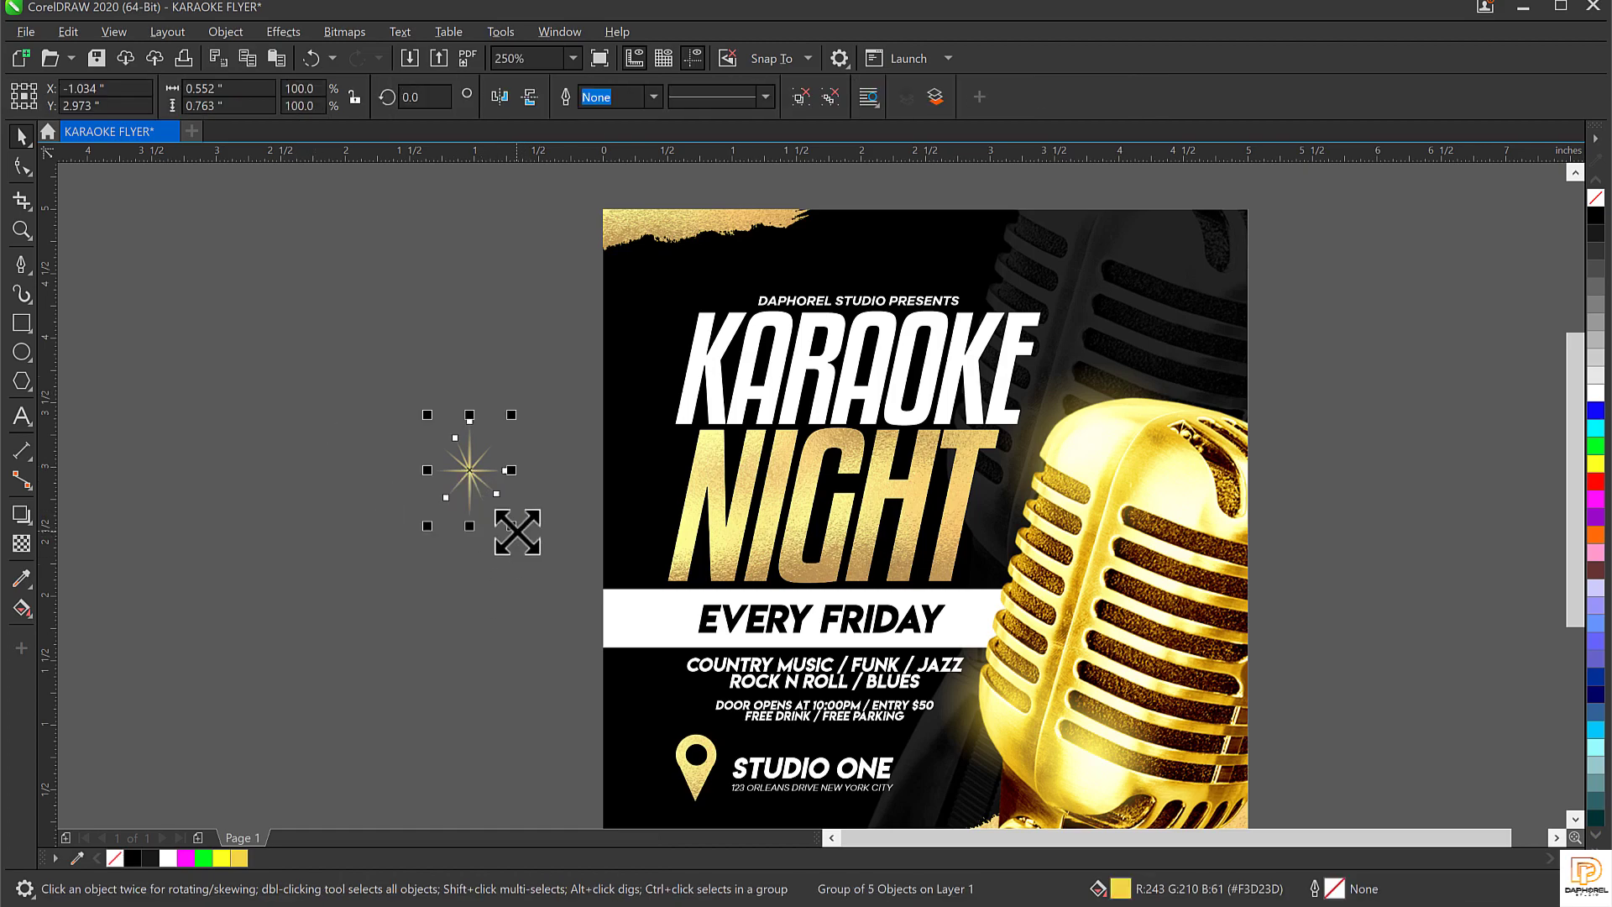
{"action": "left_click_drag", "start_coordinate": [511, 522], "coordinate": [994, 566]}
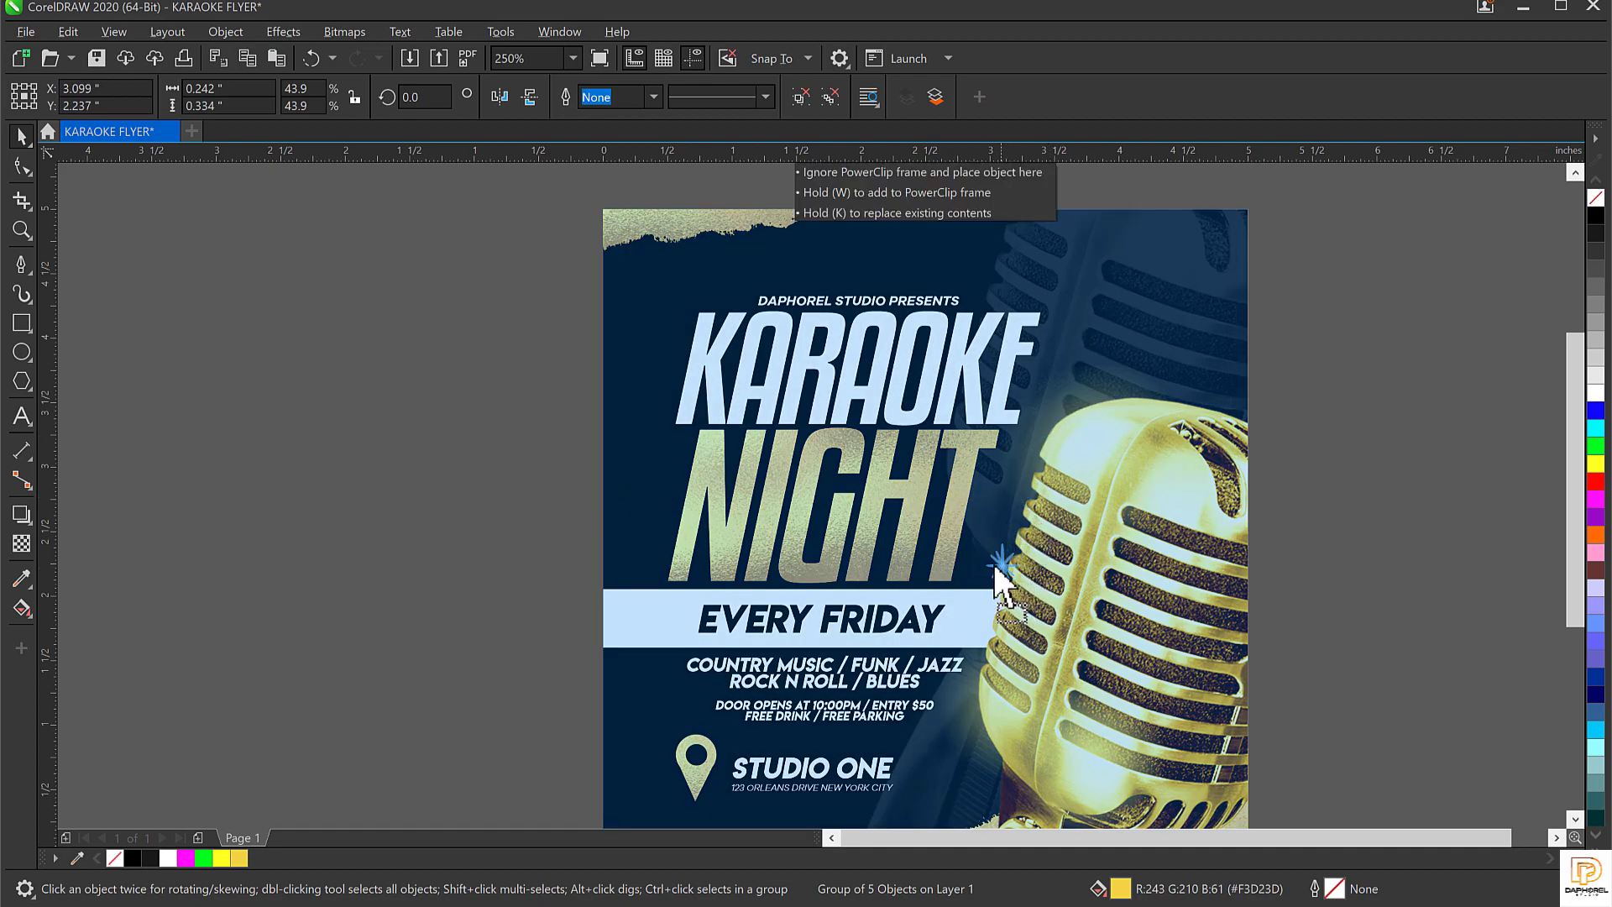
{"action": "left_click_drag", "start_coordinate": [1001, 667], "coordinate": [1001, 668]}
{"action": "key", "text": "Escape"}
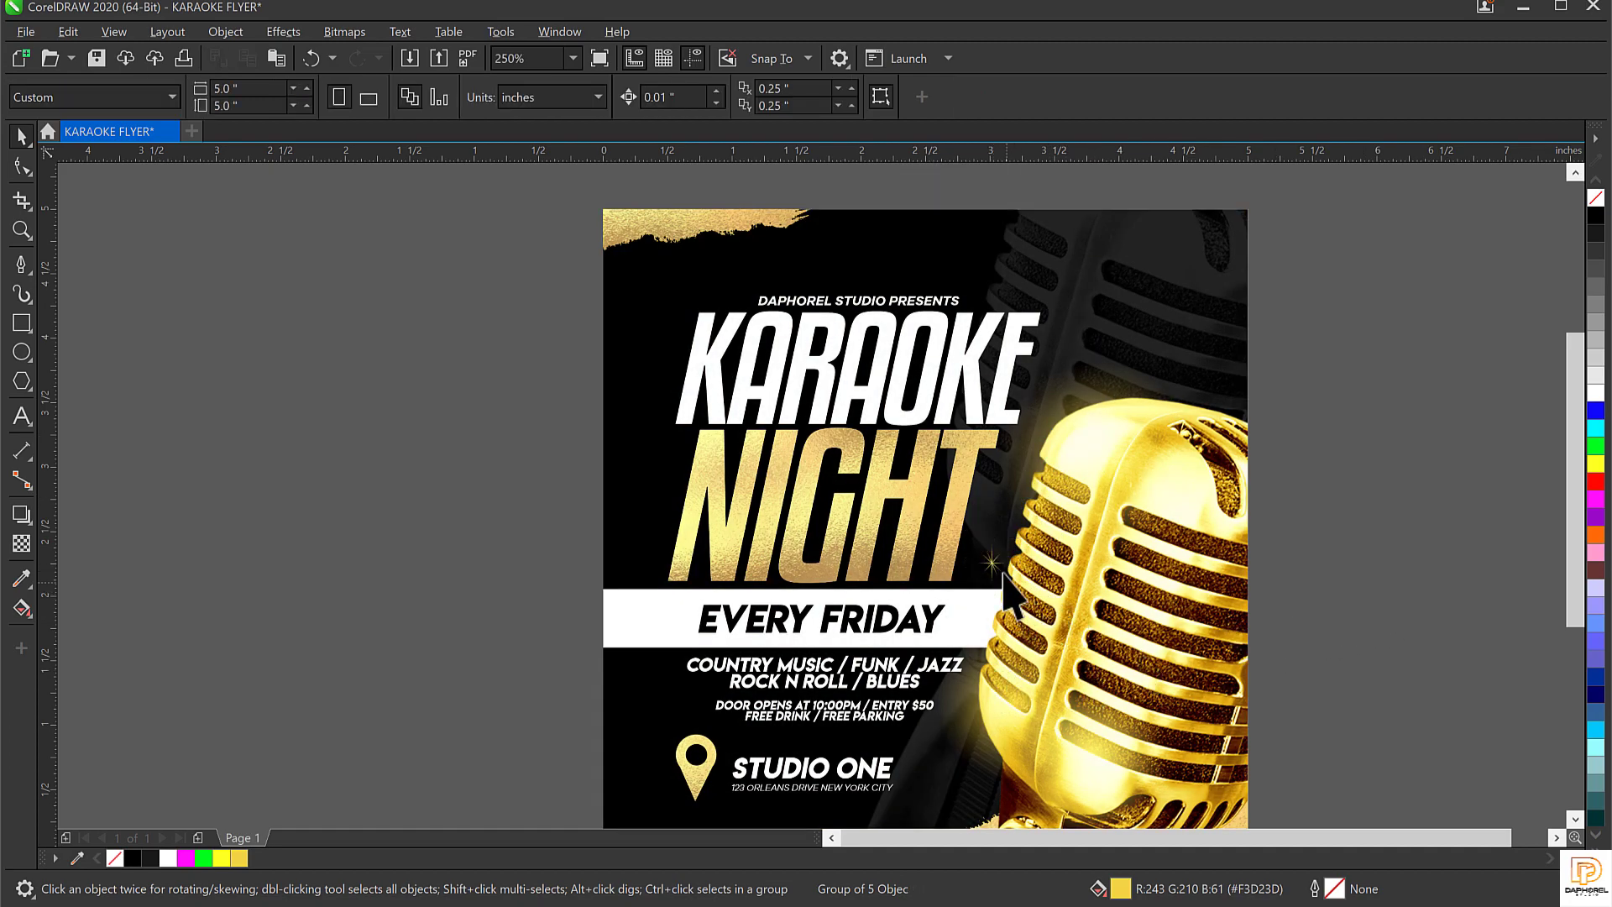
Place copies of the star on the microphone's lower-left edge and grille, and enlarge the one on its upper-left edge to about 0.534 × 0.737 in
{"action": "left_click", "coordinate": [992, 566]}
{"action": "left_click_drag", "start_coordinate": [991, 564], "coordinate": [989, 745]}
{"action": "left_click", "coordinate": [454, 663]}
{"action": "left_click", "coordinate": [990, 564]}
{"action": "left_click_drag", "start_coordinate": [991, 566], "coordinate": [1091, 701]}
{"action": "scroll", "coordinate": [1022, 606], "scroll_direction": "up", "scroll_amount": 3}
{"action": "scroll", "coordinate": [833, 411], "scroll_direction": "down", "scroll_amount": 2}
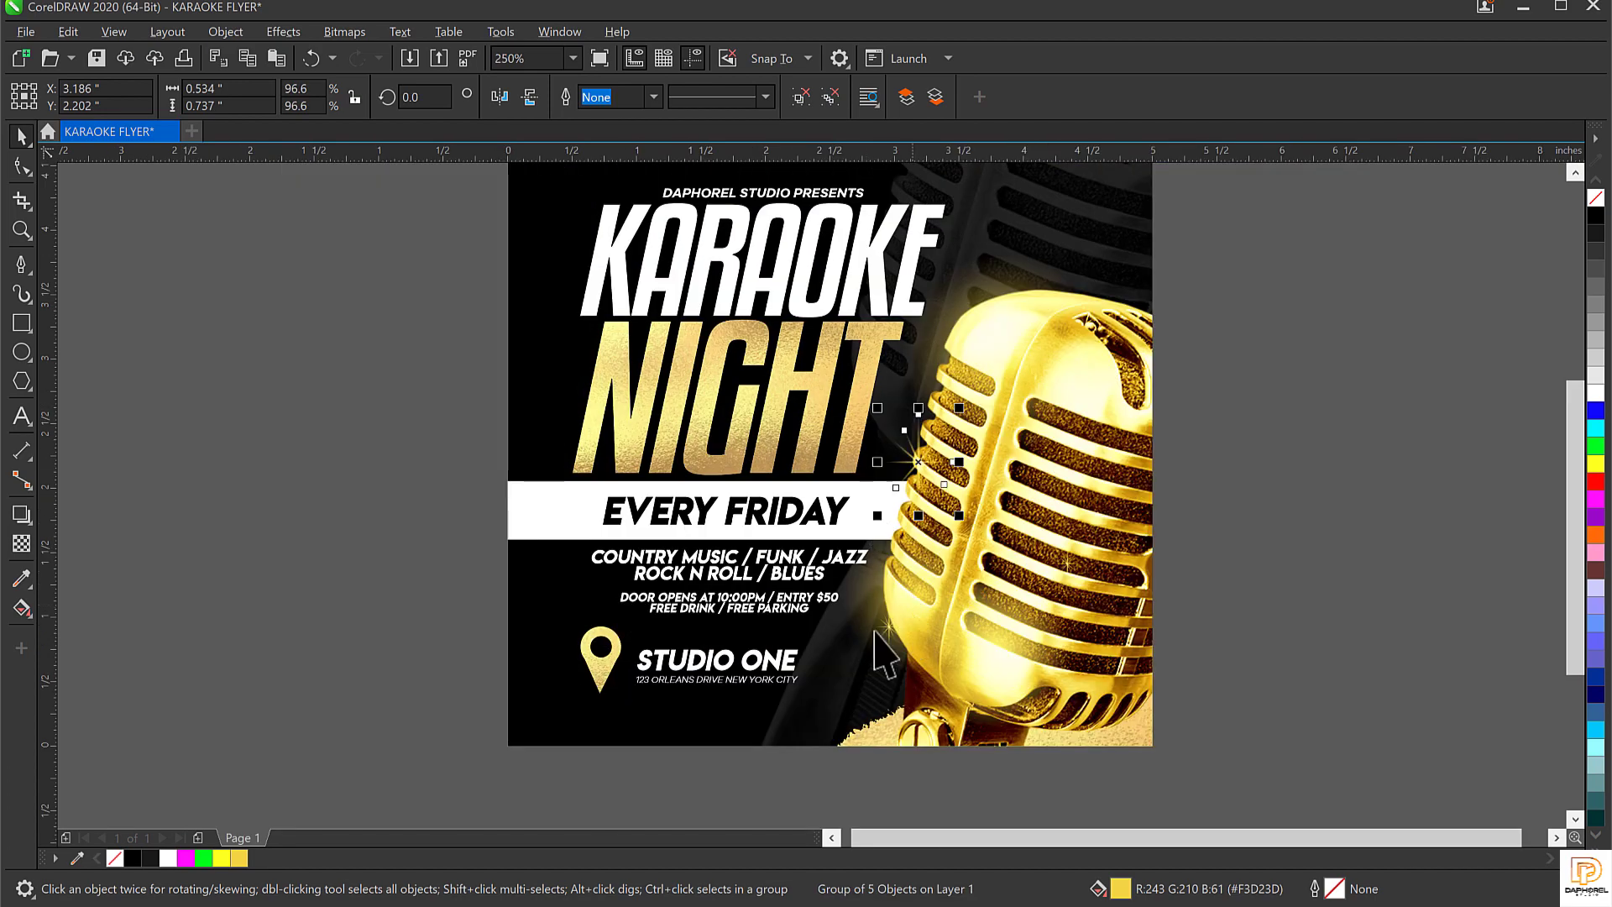
{"action": "scroll", "coordinate": [888, 643], "scroll_direction": "up", "scroll_amount": 2}
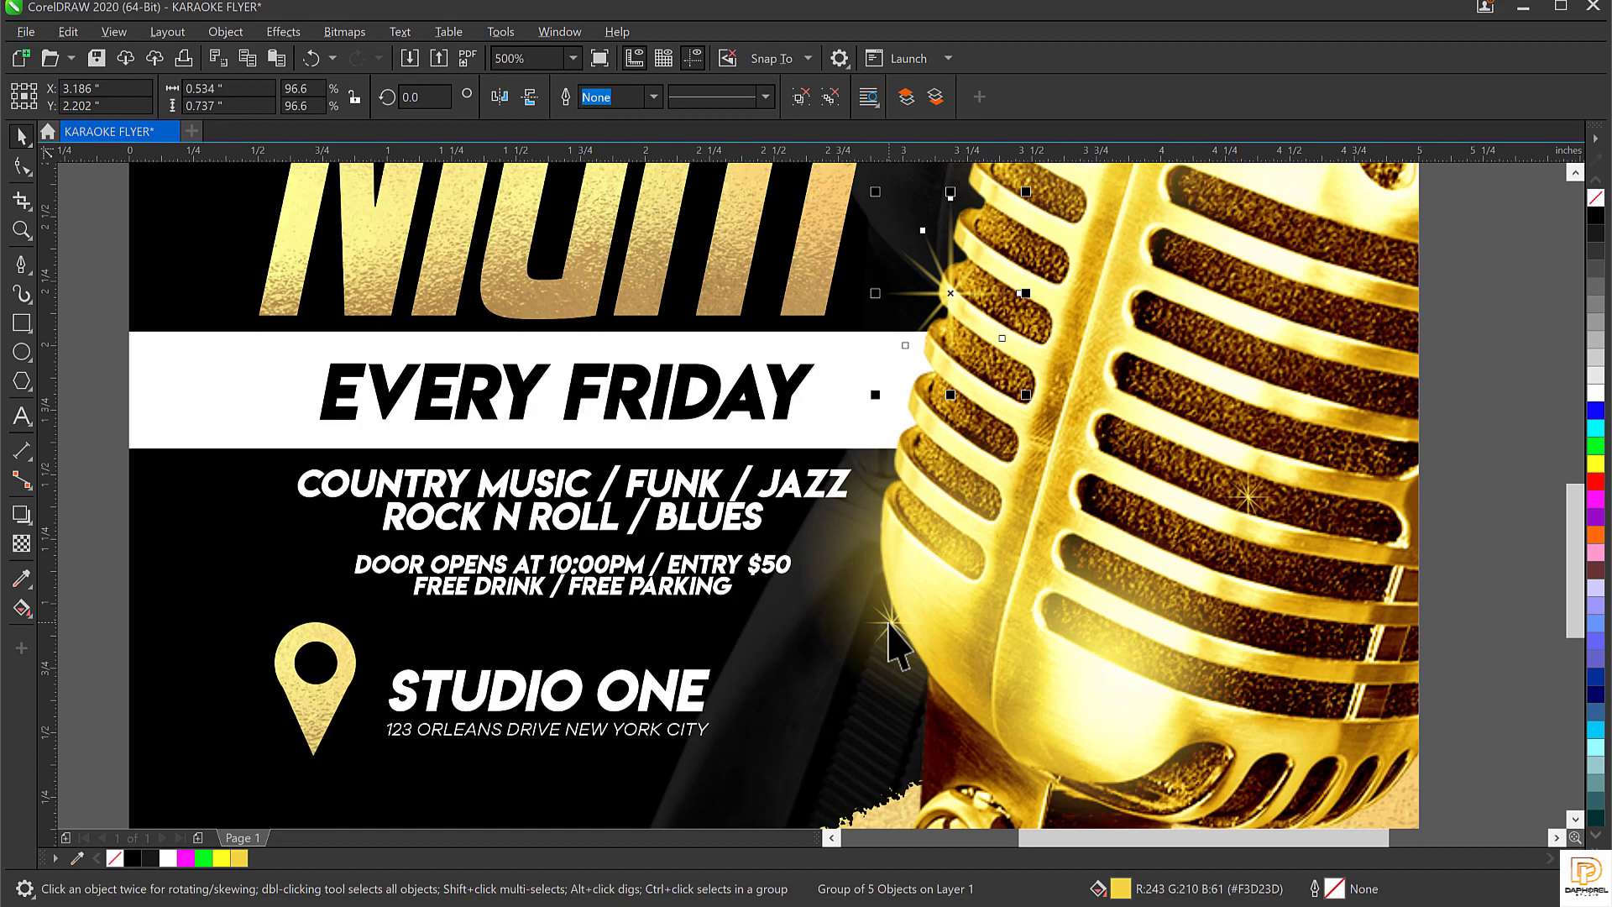
Enlarge the microphone's lower-left edge star to about 0.517 × 0.714 in, then reposition the grille star and enlarge it to about 0.571 × 0.788 in
{"action": "left_click_drag", "start_coordinate": [889, 641], "coordinate": [950, 543]}
{"action": "mouse_move", "coordinate": [967, 678]}
{"action": "left_mouse_down"}
{"action": "mouse_move", "coordinate": [1004, 712]}
{"action": "mouse_move", "coordinate": [976, 708]}
{"action": "left_mouse_up"}
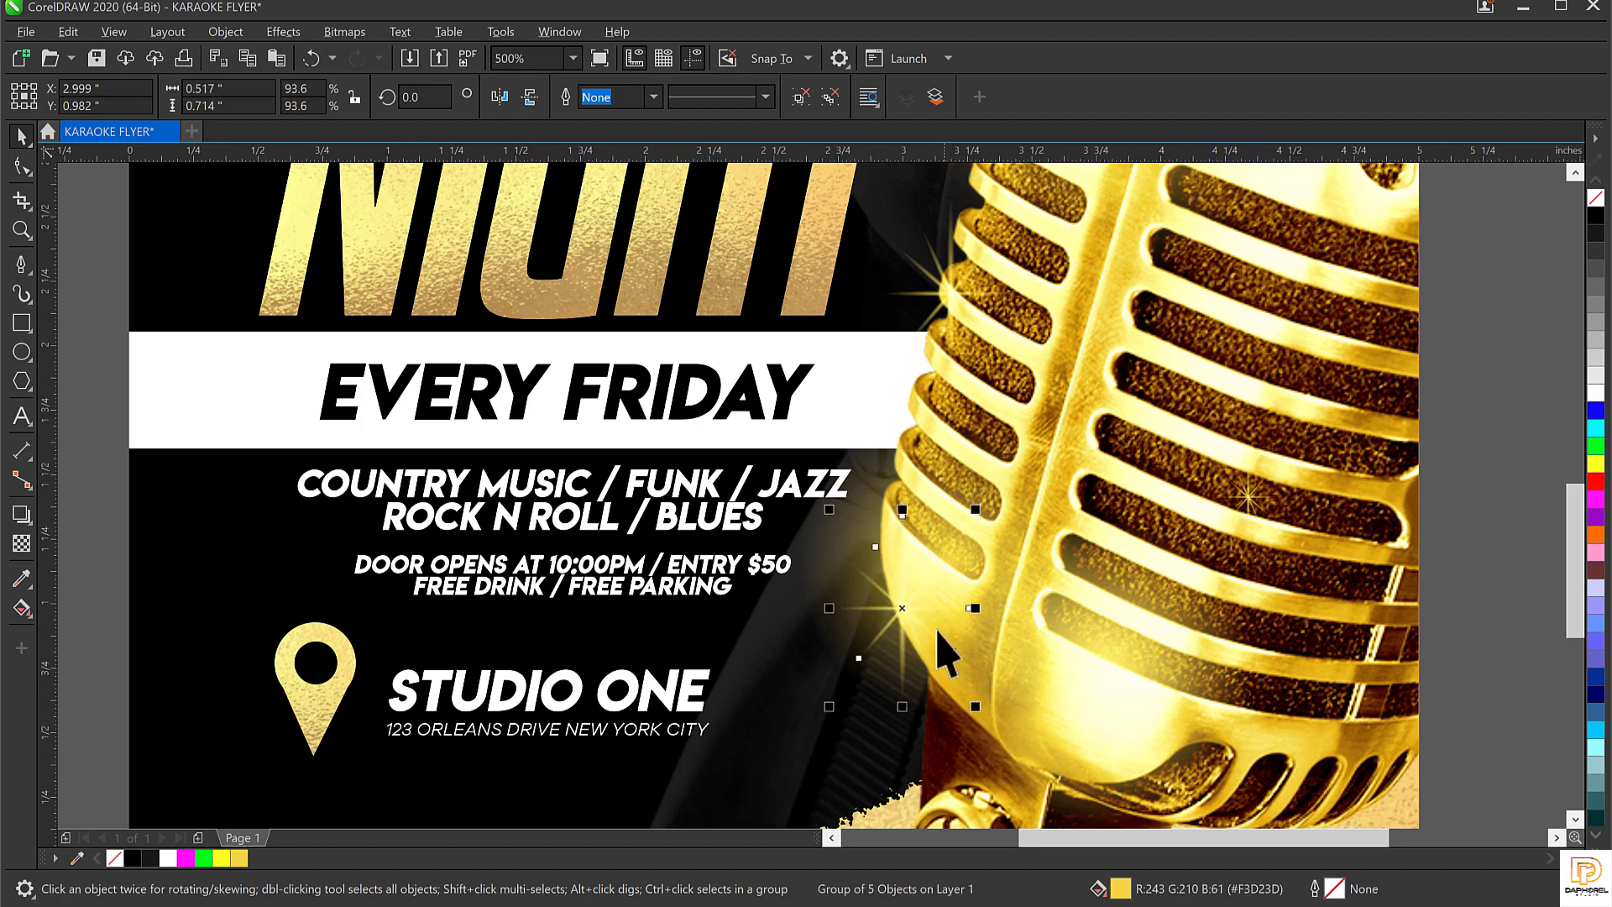
{"action": "scroll", "coordinate": [935, 622], "scroll_direction": "down", "scroll_amount": 2}
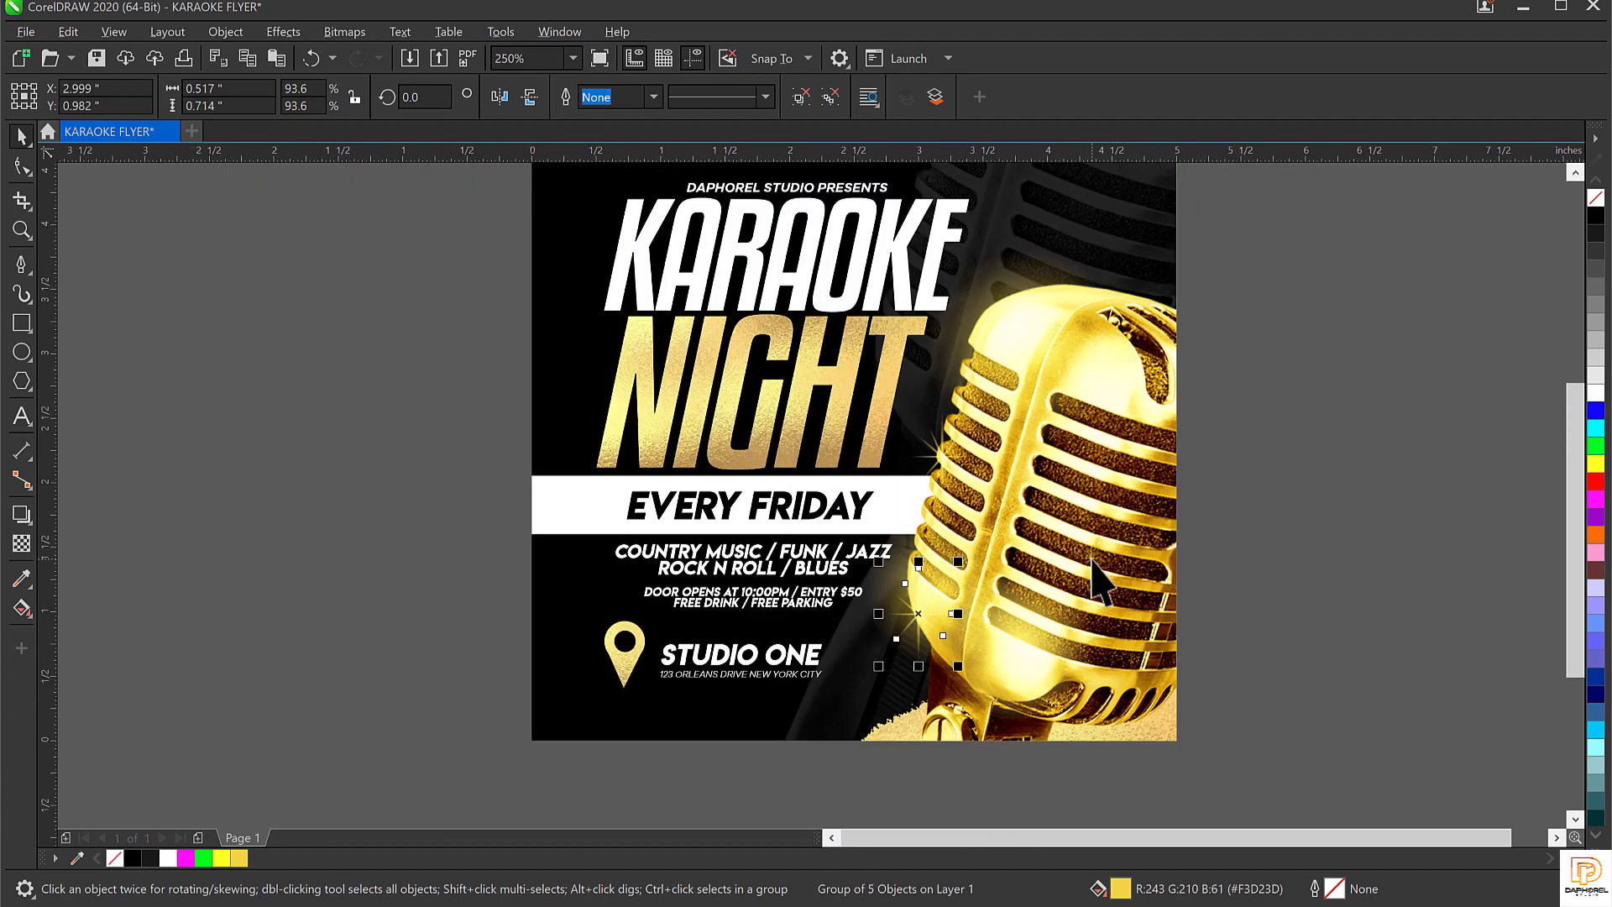
{"action": "scroll", "coordinate": [1096, 577], "scroll_direction": "up", "scroll_amount": 2}
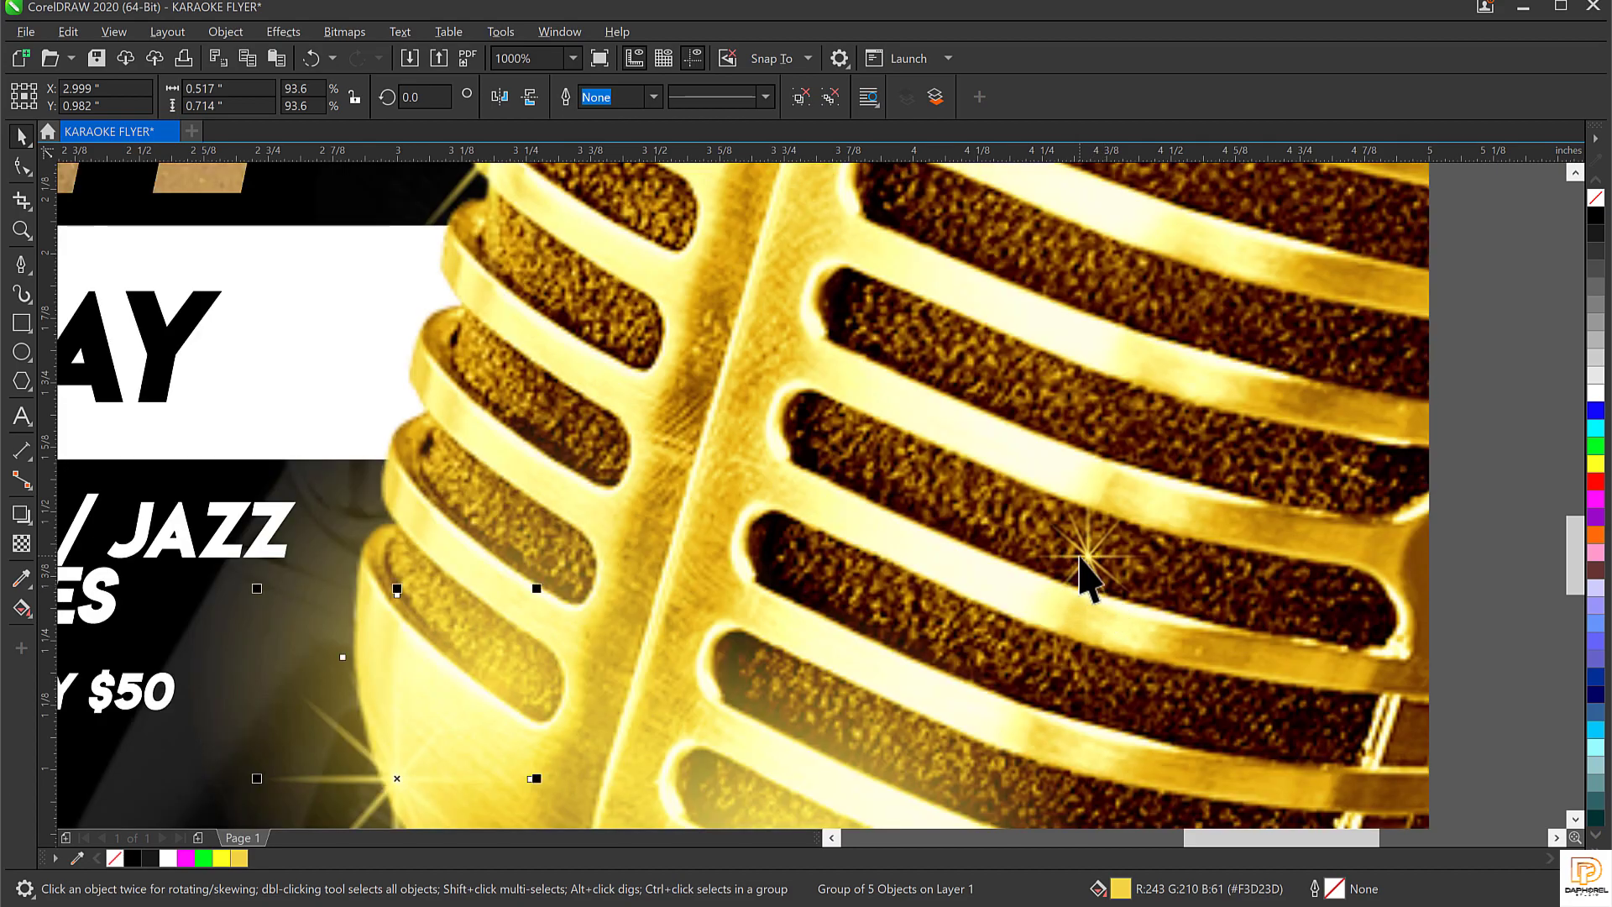
{"action": "left_click_drag", "start_coordinate": [1081, 558], "coordinate": [1120, 621]}
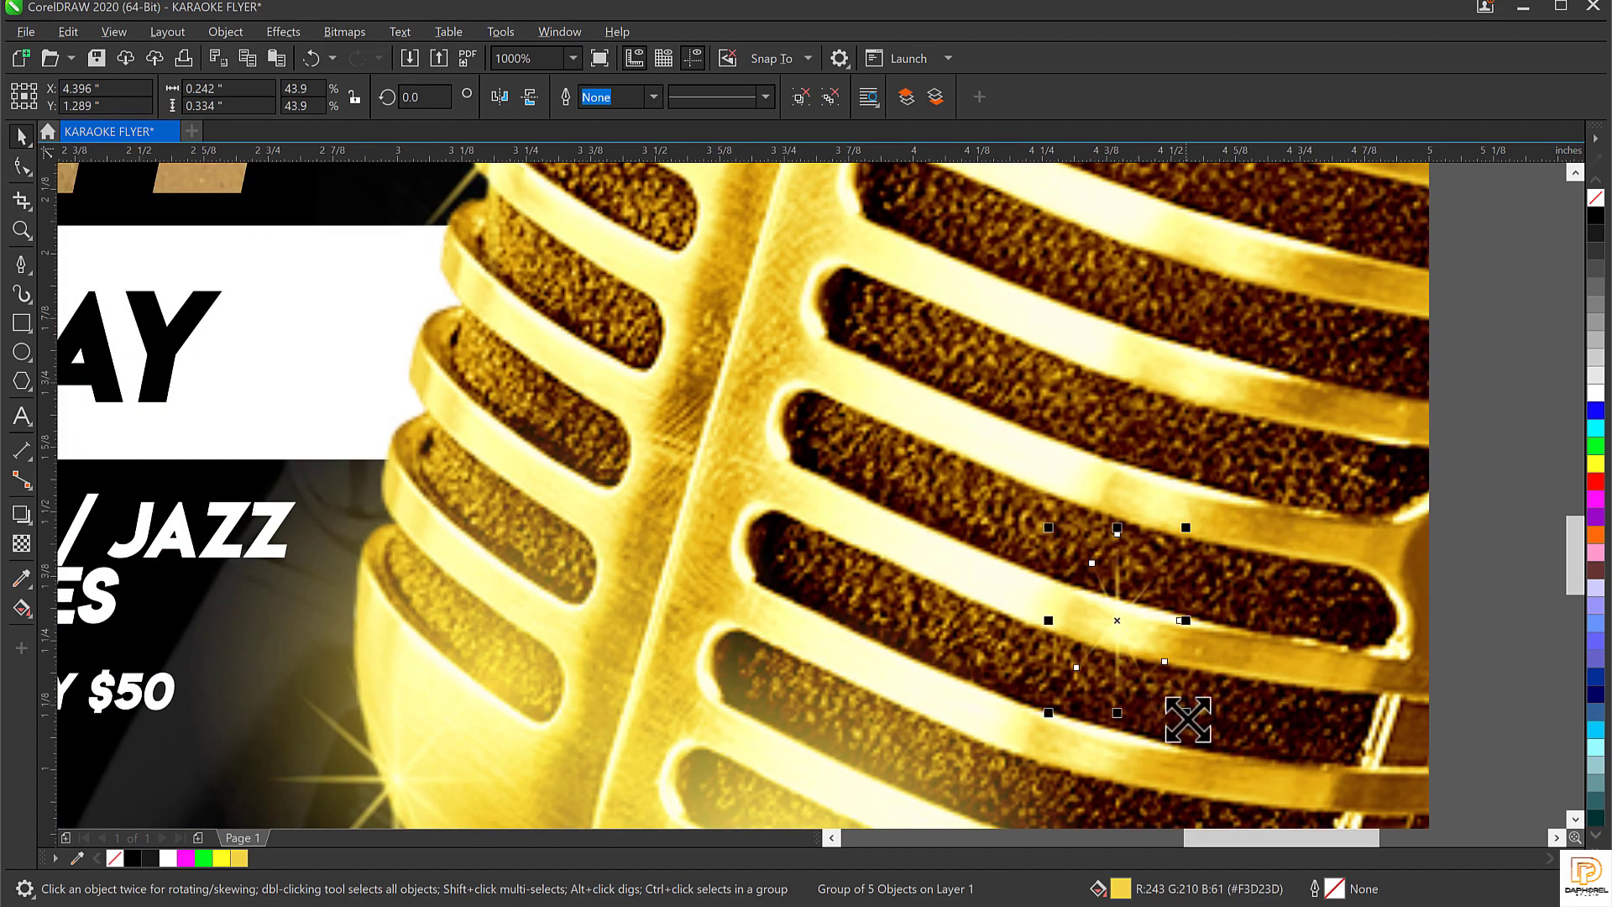
{"action": "left_click_drag", "start_coordinate": [1184, 711], "coordinate": [1263, 818]}
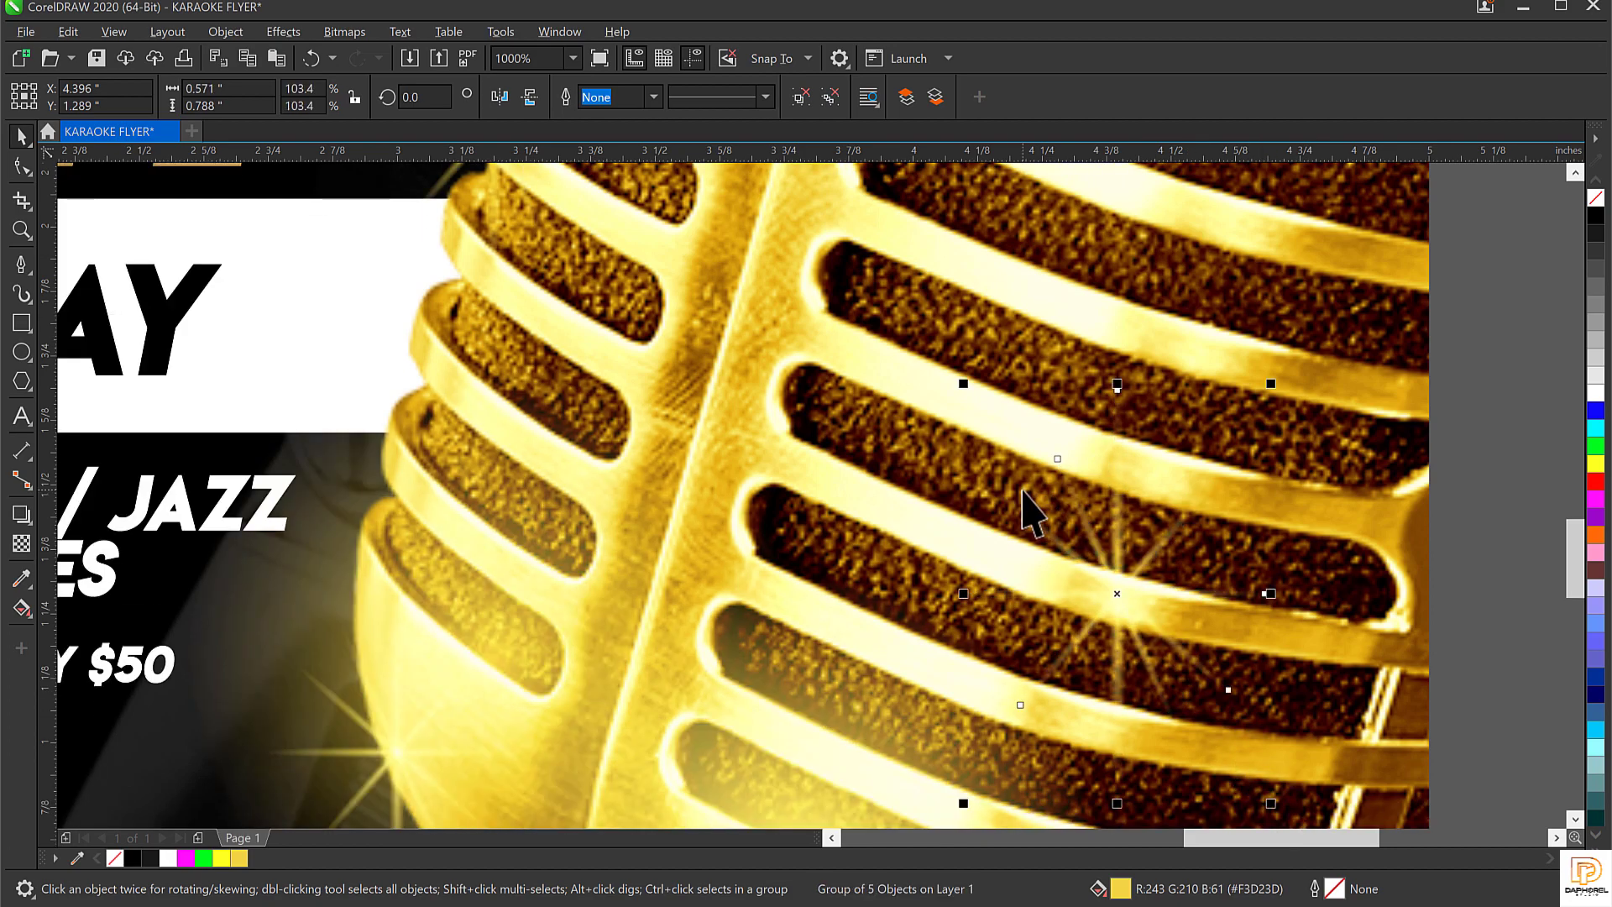
{"action": "scroll", "coordinate": [1025, 508], "scroll_direction": "down", "scroll_amount": 5}
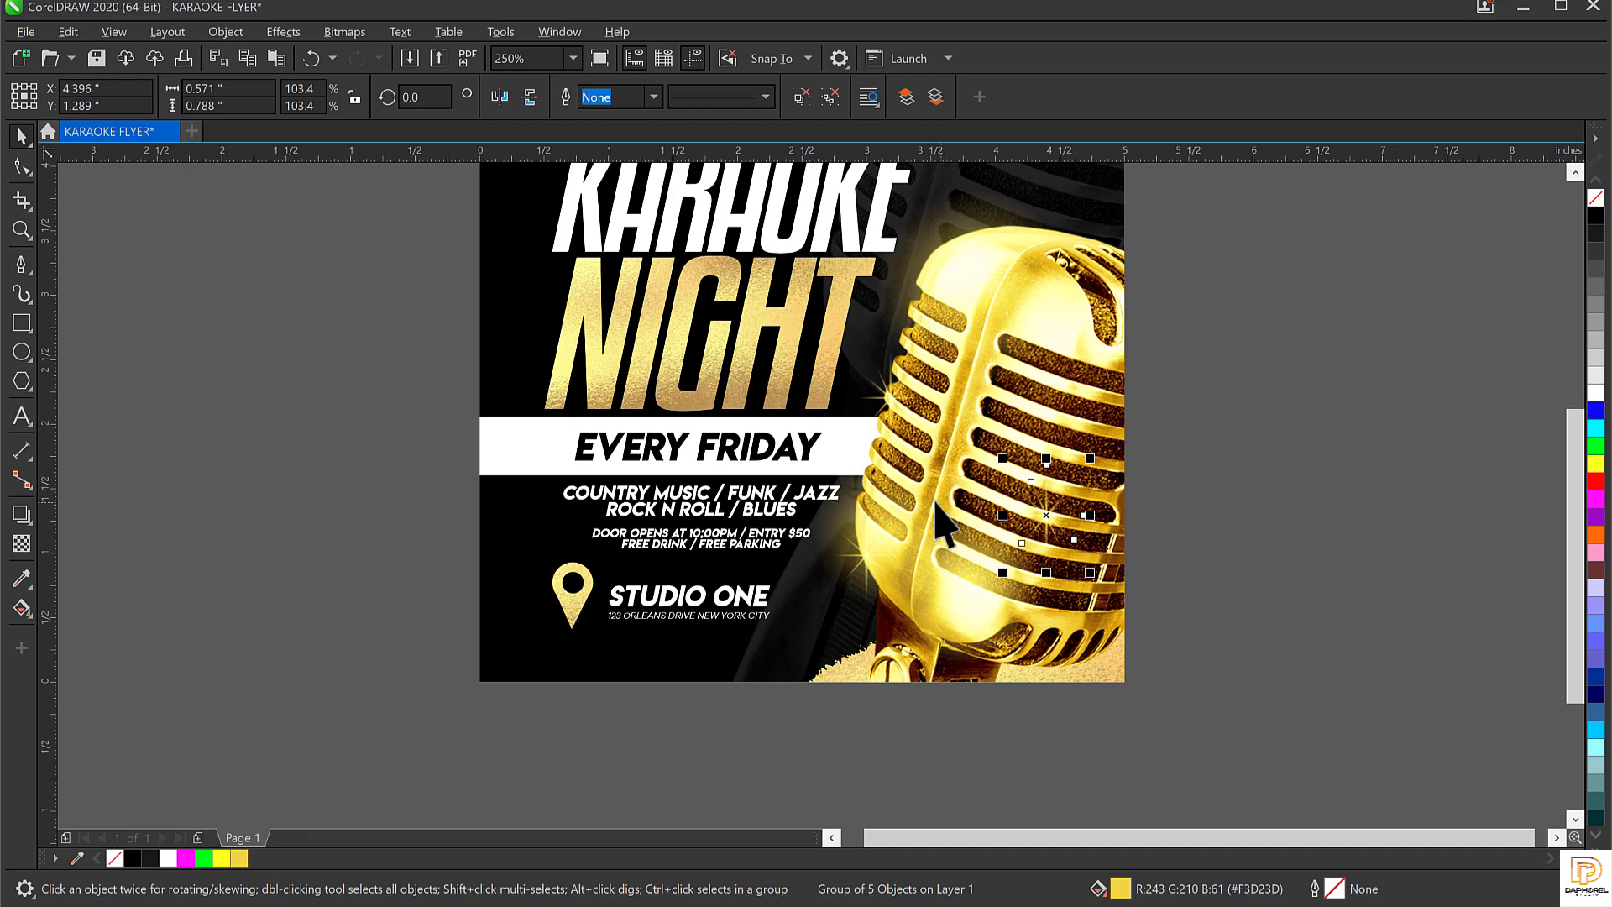
{"action": "key", "text": "shift+F4"}
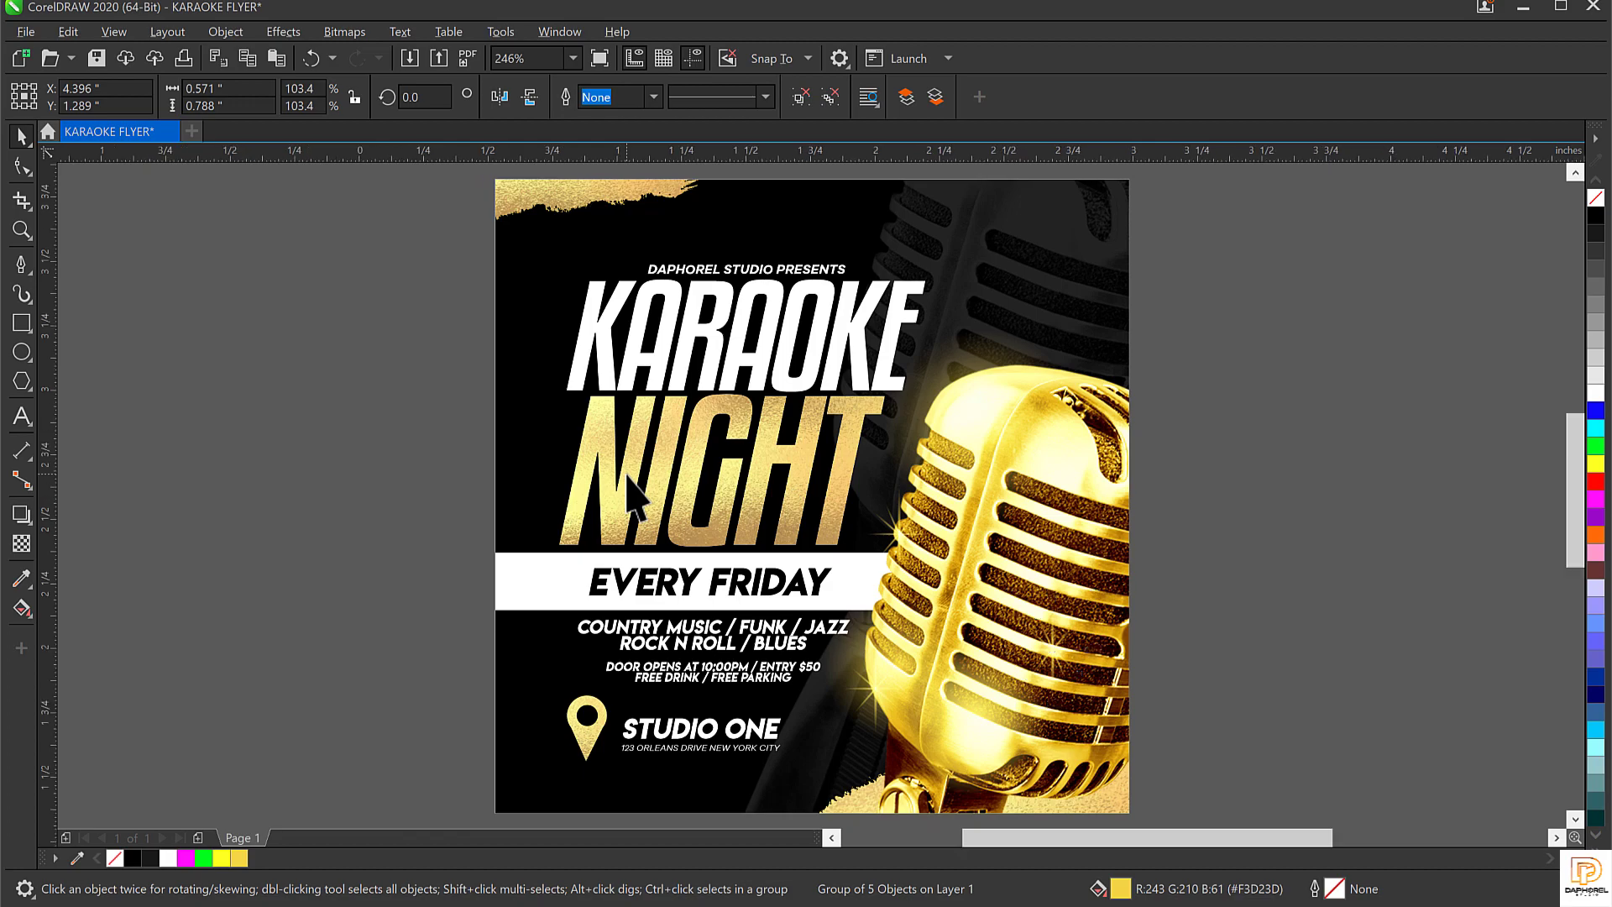
Place a copy of the microphone's upper glow circle over the left half of the word NIGHT, centred at about X 1.293, Y 2.597 in
{"action": "scroll", "coordinate": [631, 495], "scroll_direction": "up", "scroll_amount": 2}
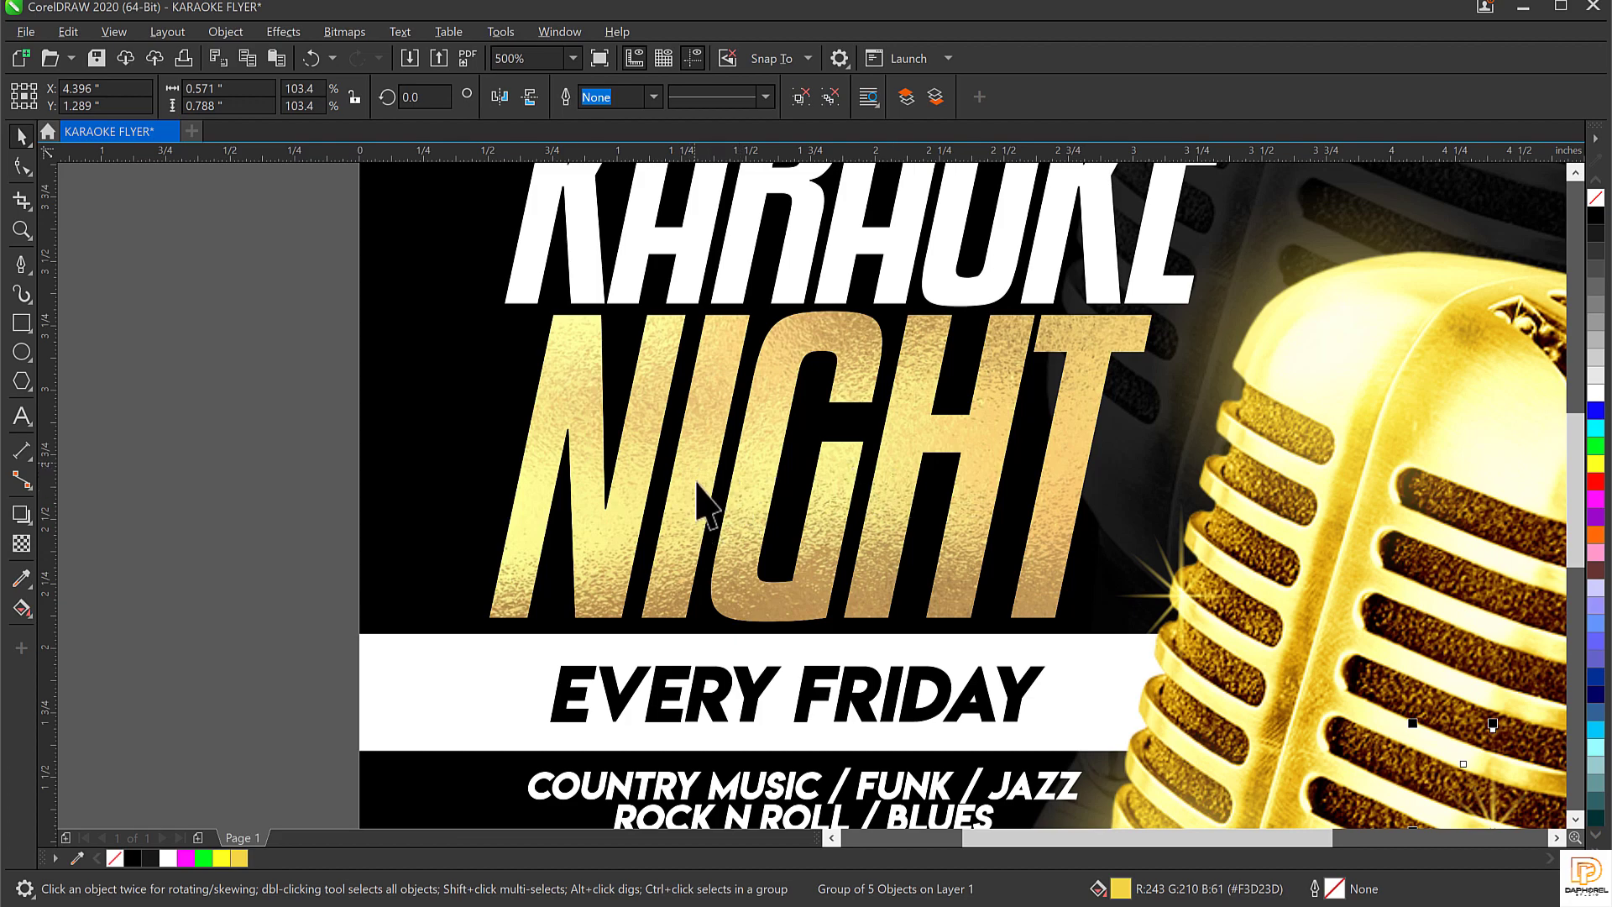
{"action": "scroll", "coordinate": [1303, 327], "scroll_direction": "down", "scroll_amount": 2}
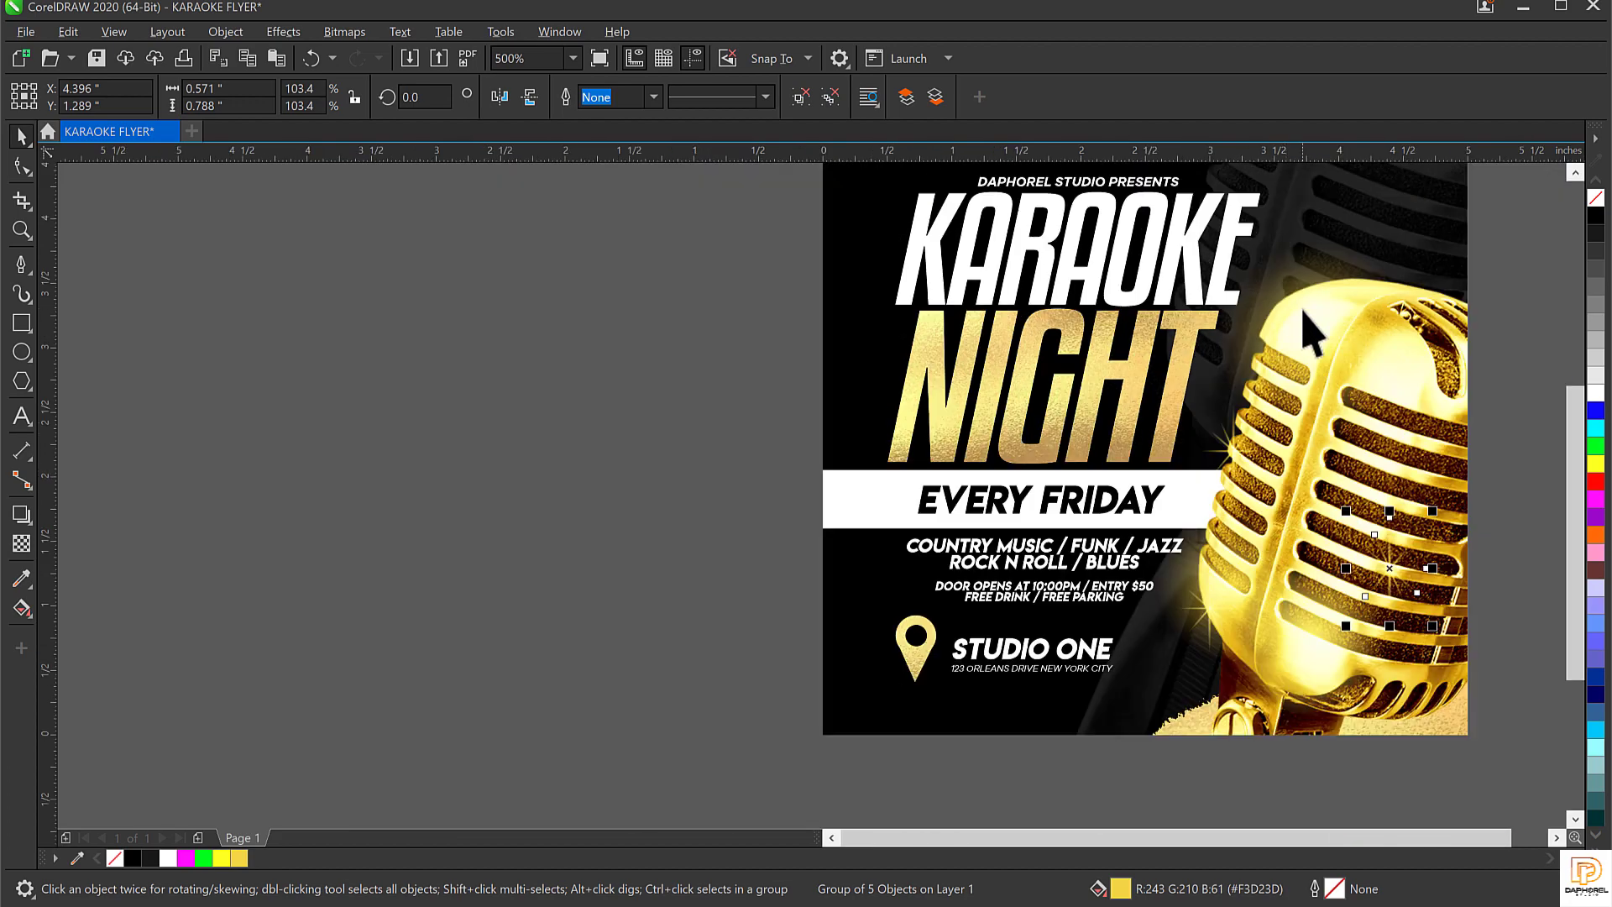
{"action": "left_click", "coordinate": [1287, 317]}
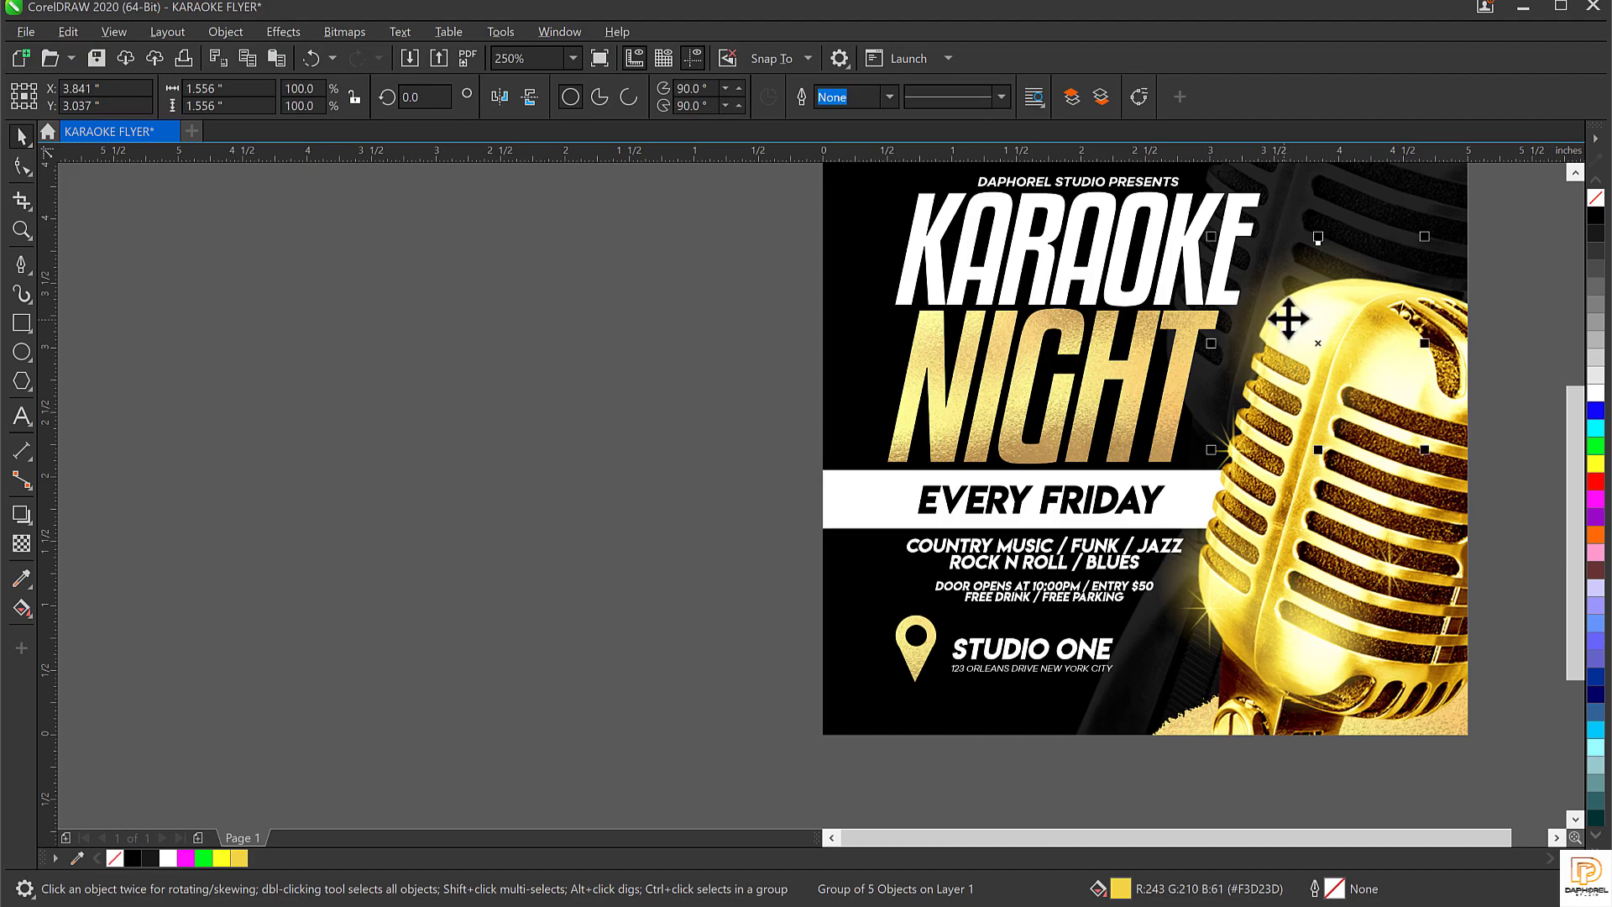
{"action": "left_click_drag", "start_coordinate": [1216, 339], "coordinate": [955, 420]}
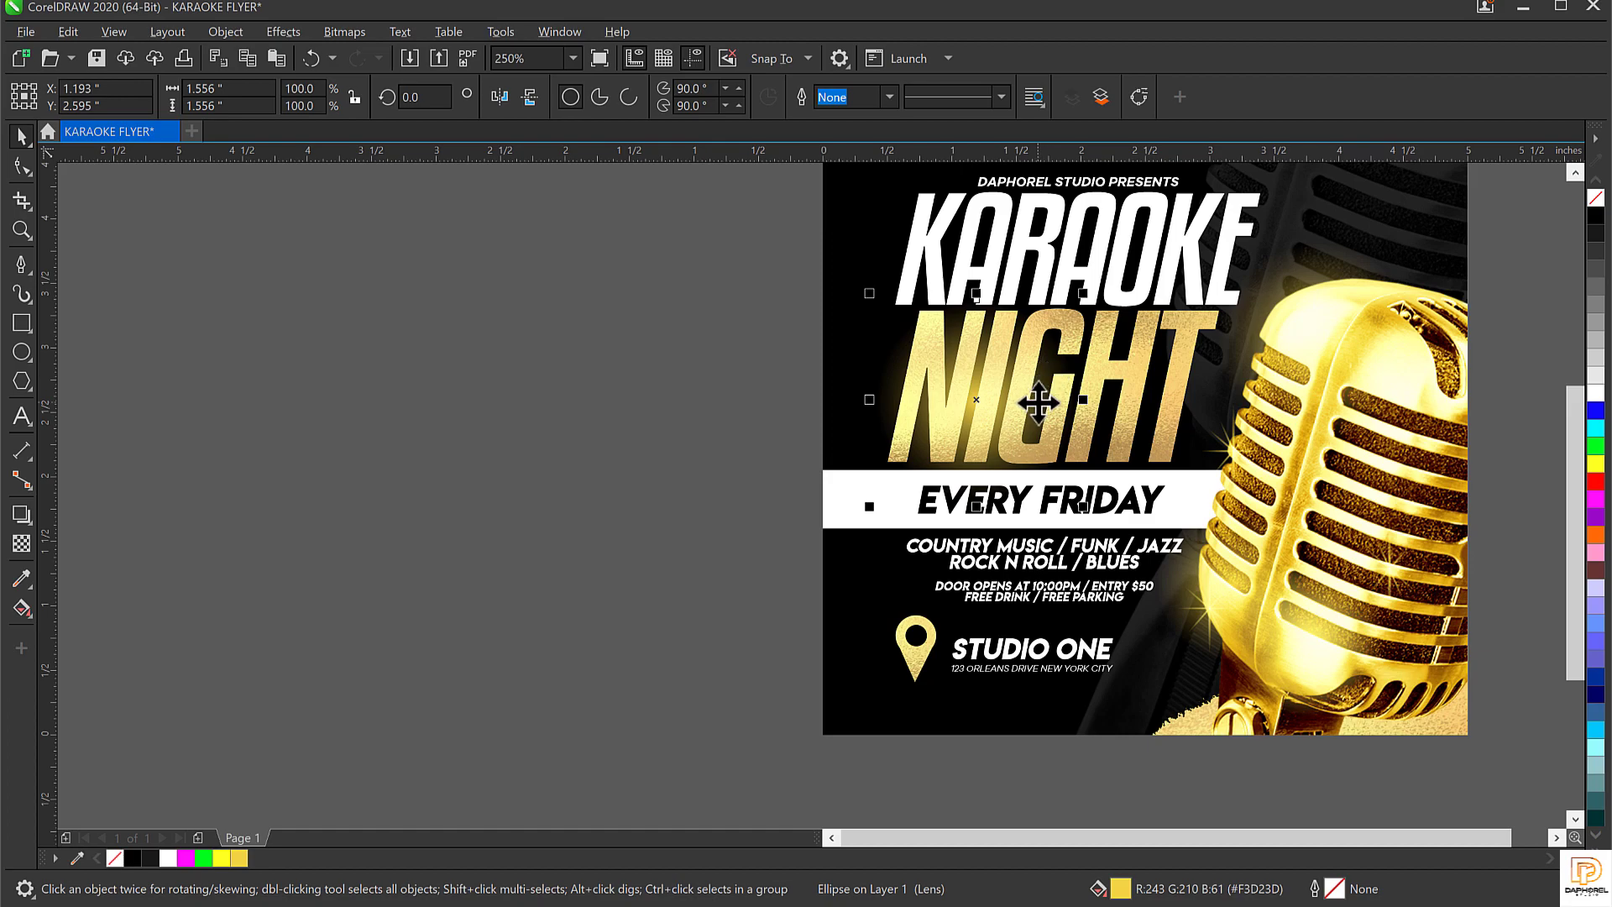
{"action": "key", "text": "shift+F4"}
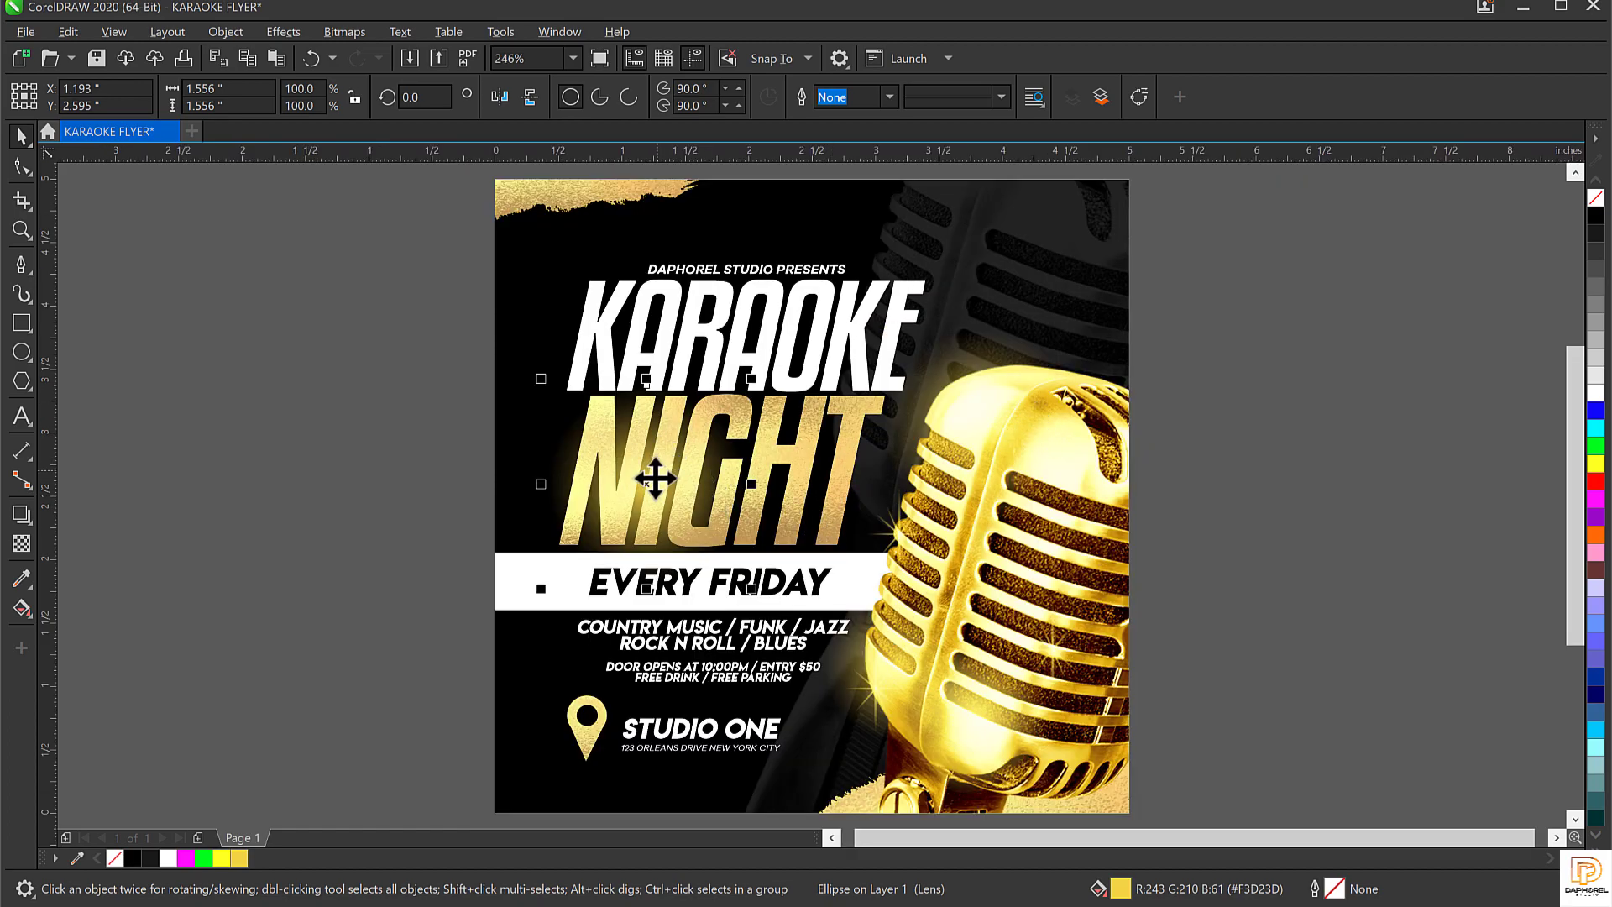
{"action": "mouse_move", "coordinate": [633, 490]}
{"action": "left_mouse_down"}
{"action": "mouse_move", "coordinate": [663, 502]}
{"action": "mouse_move", "coordinate": [647, 489]}
{"action": "left_mouse_up"}
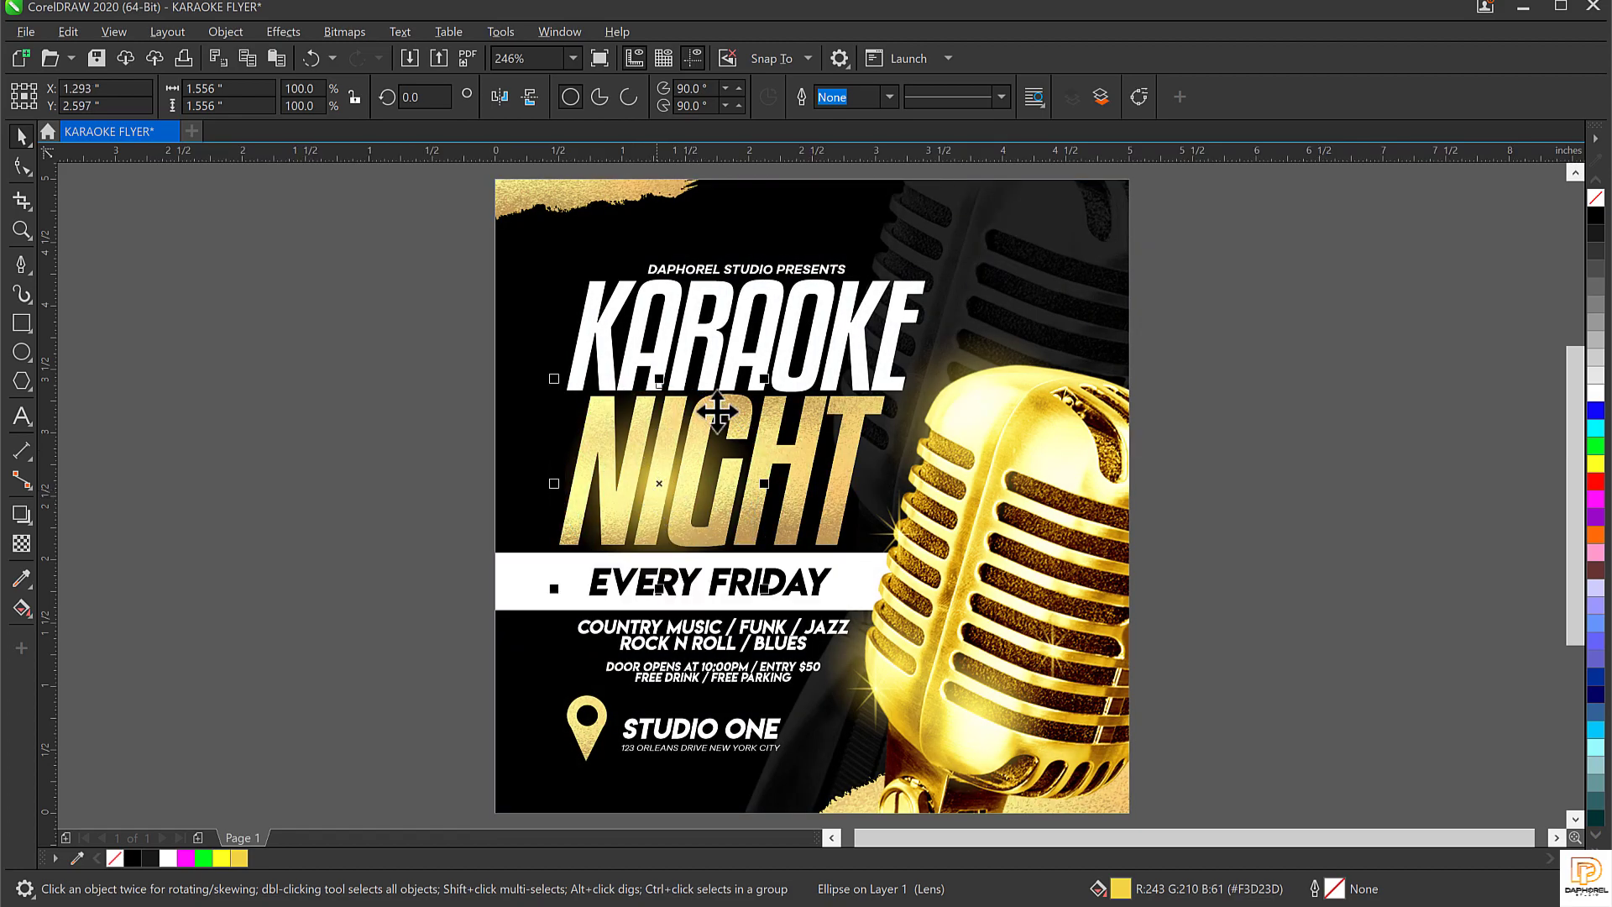
Shrink the DAPHOREL STUDIO PRESENTS line above the title to about 6.888 pt
{"action": "left_click", "coordinate": [754, 359]}
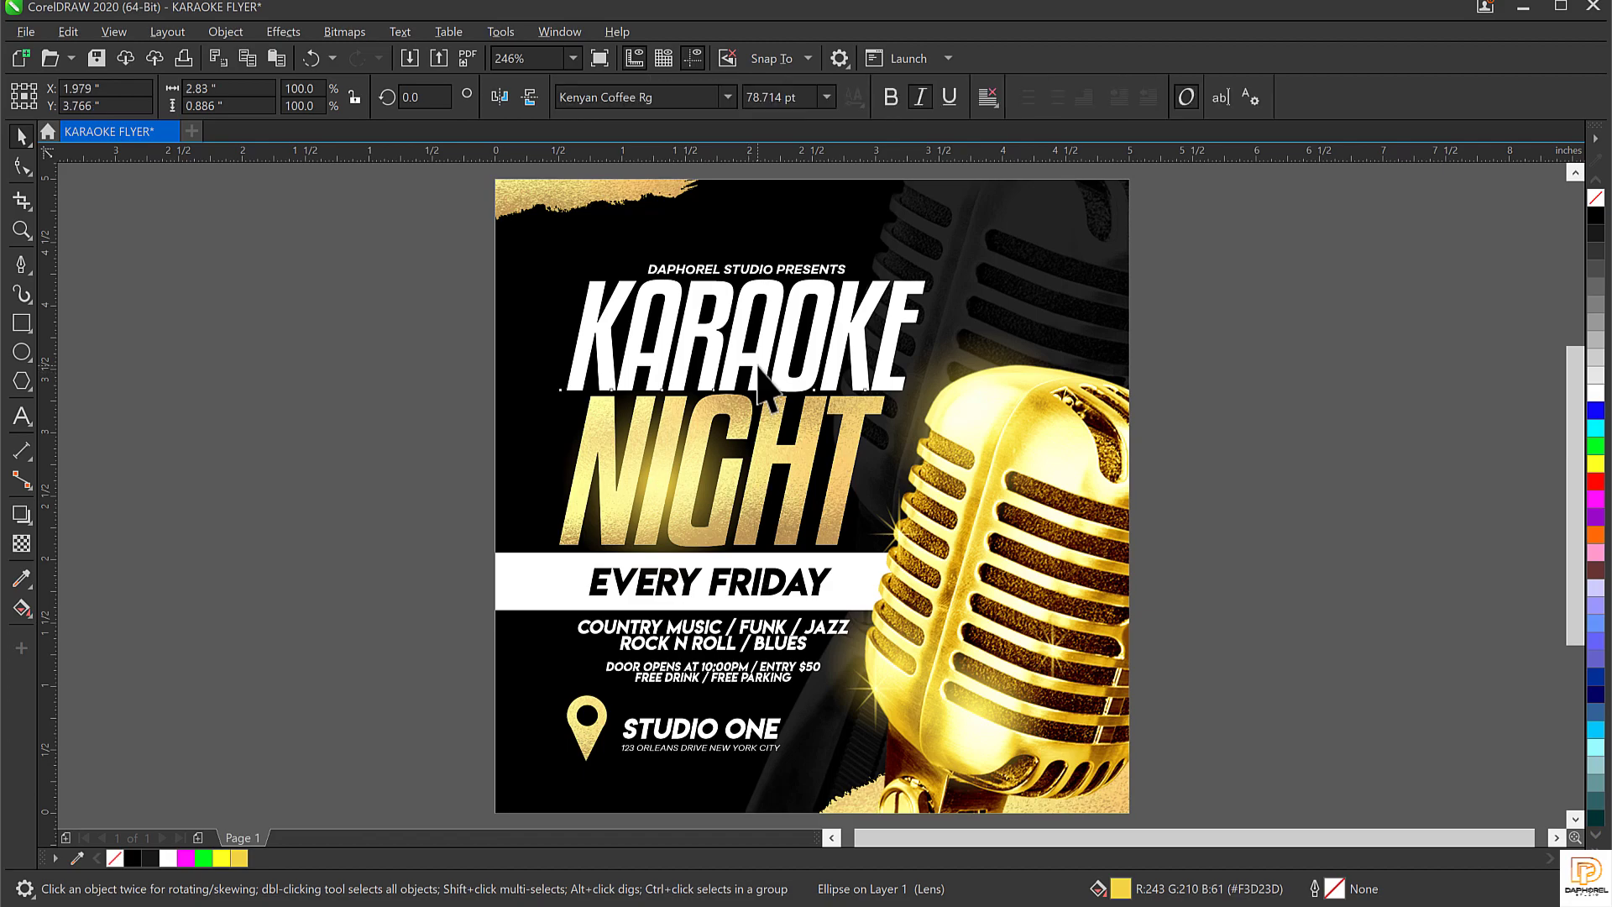
{"action": "left_click", "coordinate": [730, 272]}
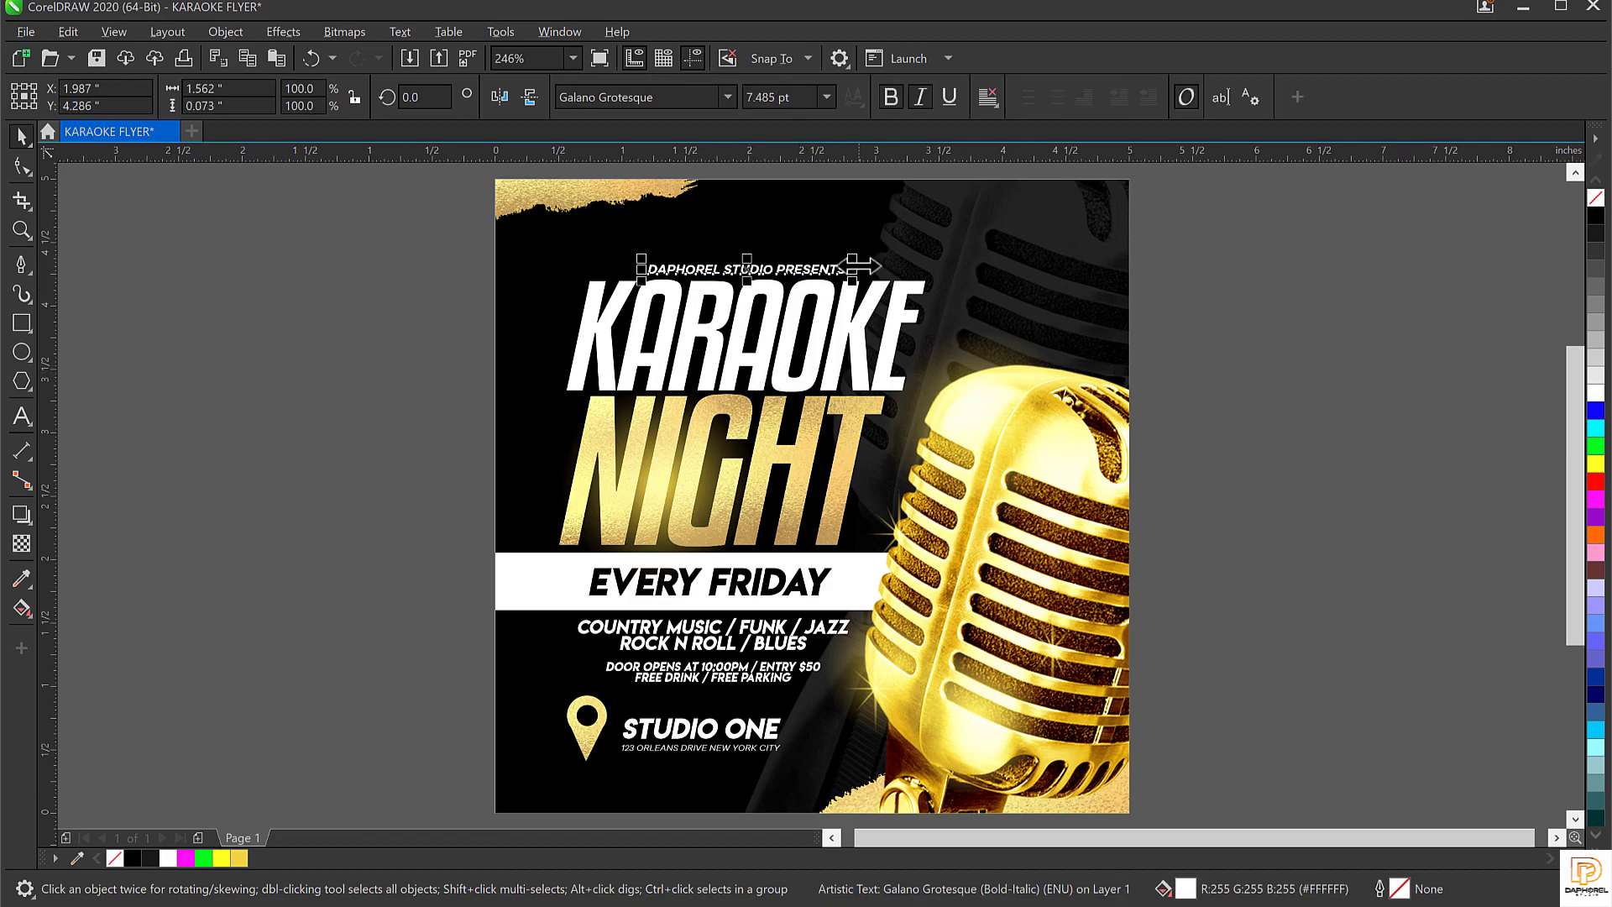
{"action": "left_click_drag", "start_coordinate": [849, 258], "coordinate": [796, 255]}
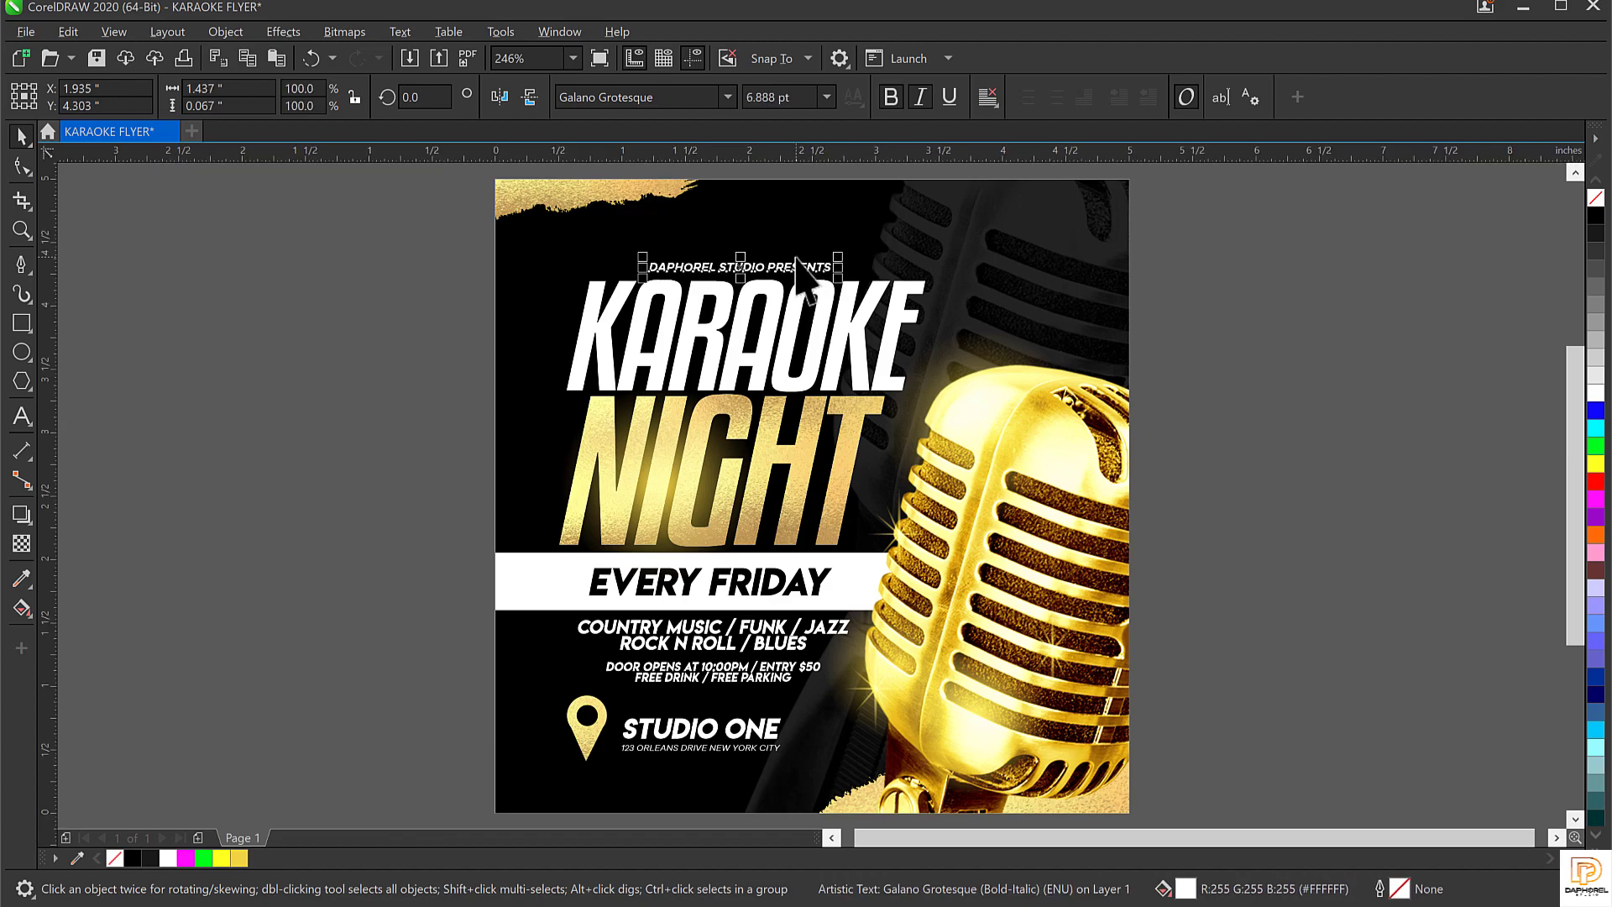
Inside the flyer's PowerClip, enlarge the gold brush stroke behind the microphone's base to about 5.156 × 2.687 in, reposition it and finish editing the contents
{"action": "double_click", "coordinate": [537, 386]}
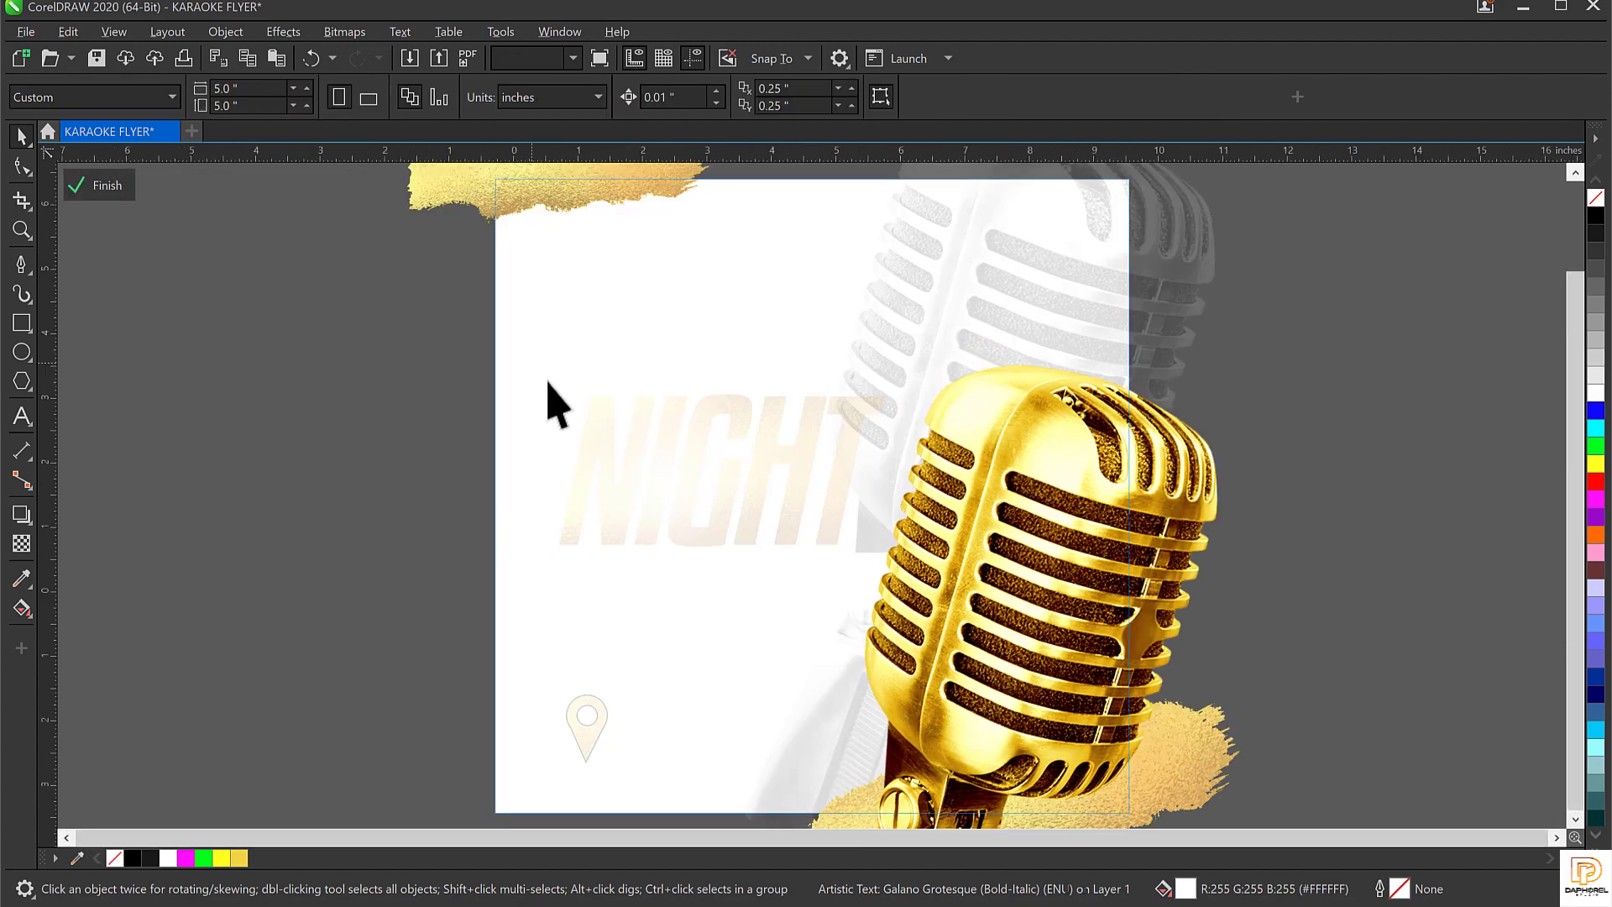
{"action": "scroll", "coordinate": [617, 475], "scroll_direction": "down", "scroll_amount": 2}
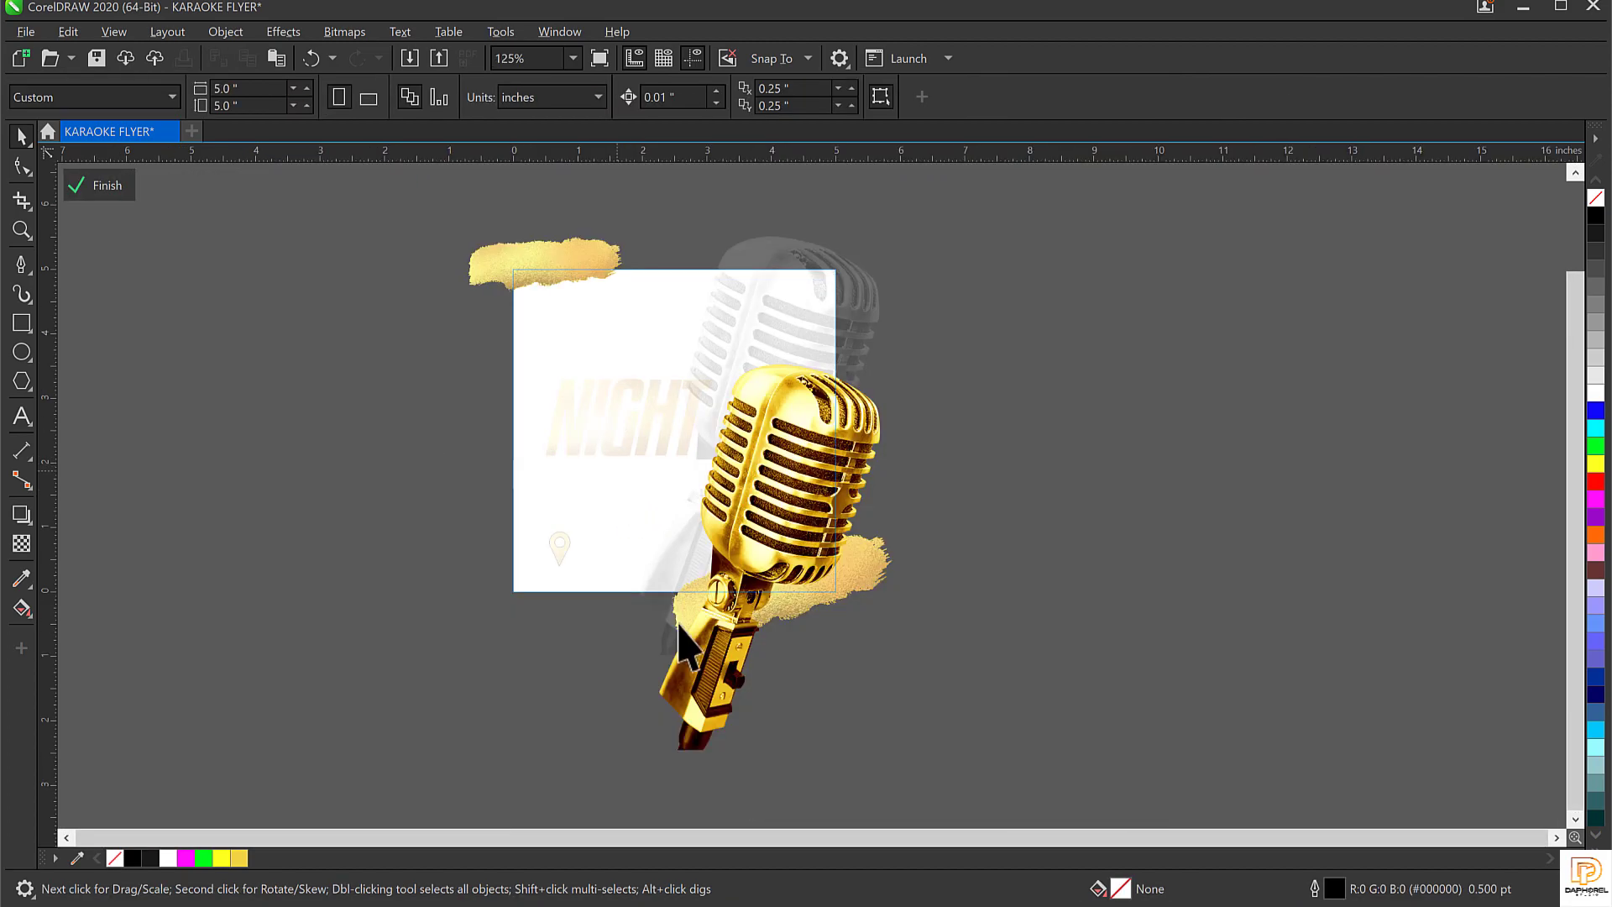
{"action": "left_click", "coordinate": [865, 579]}
{"action": "left_click", "coordinate": [889, 575]}
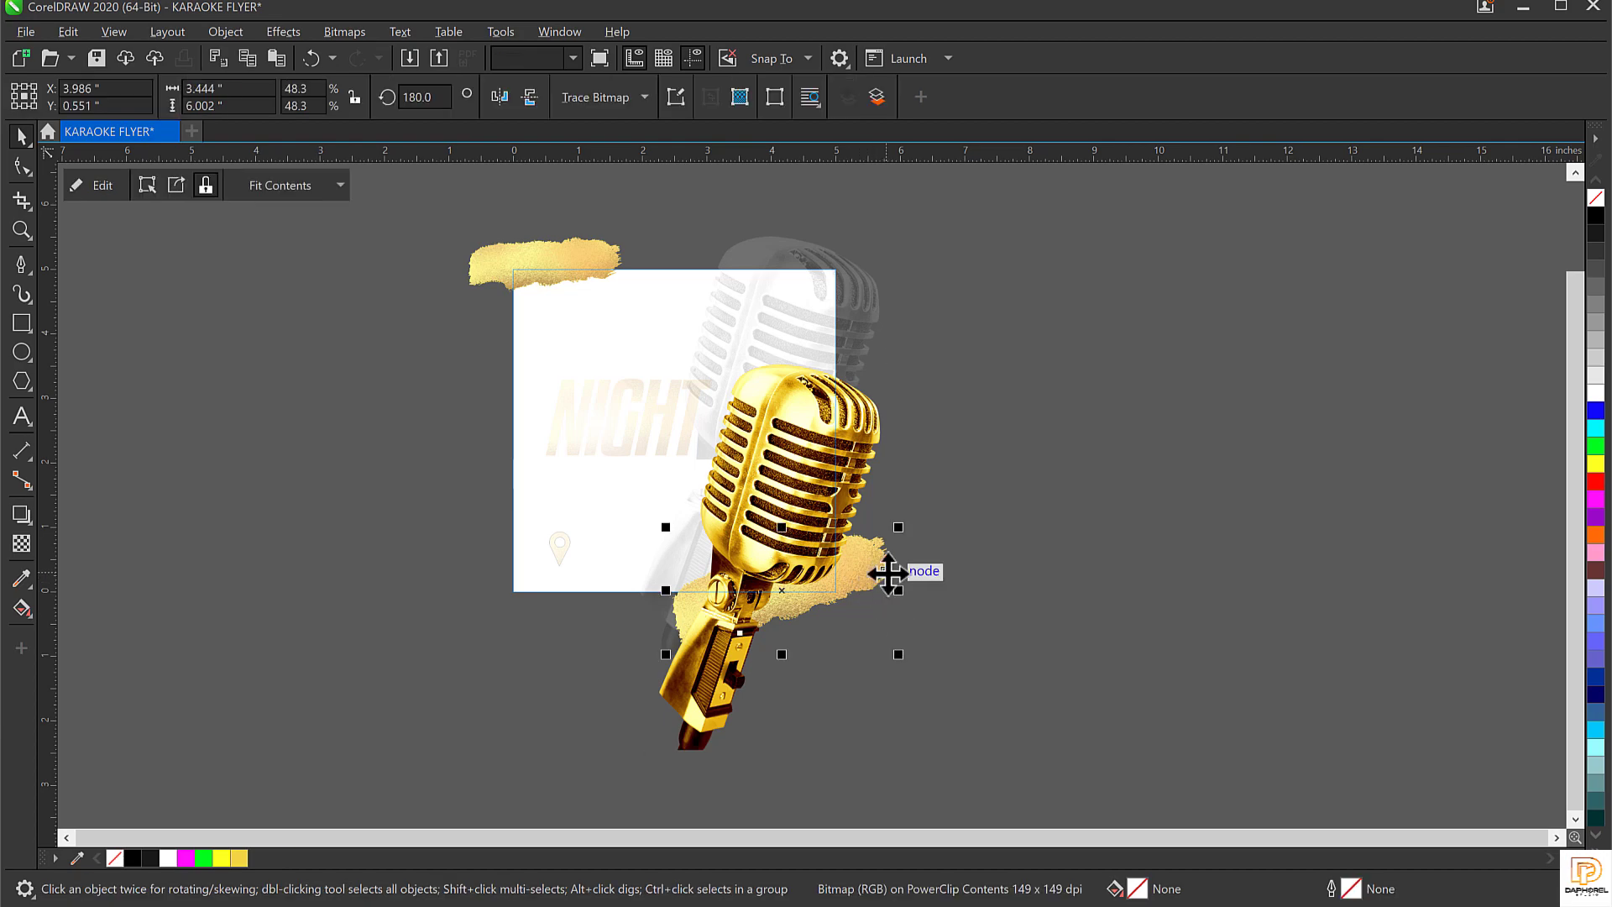
{"action": "left_click_drag", "start_coordinate": [668, 522], "coordinate": [612, 475]}
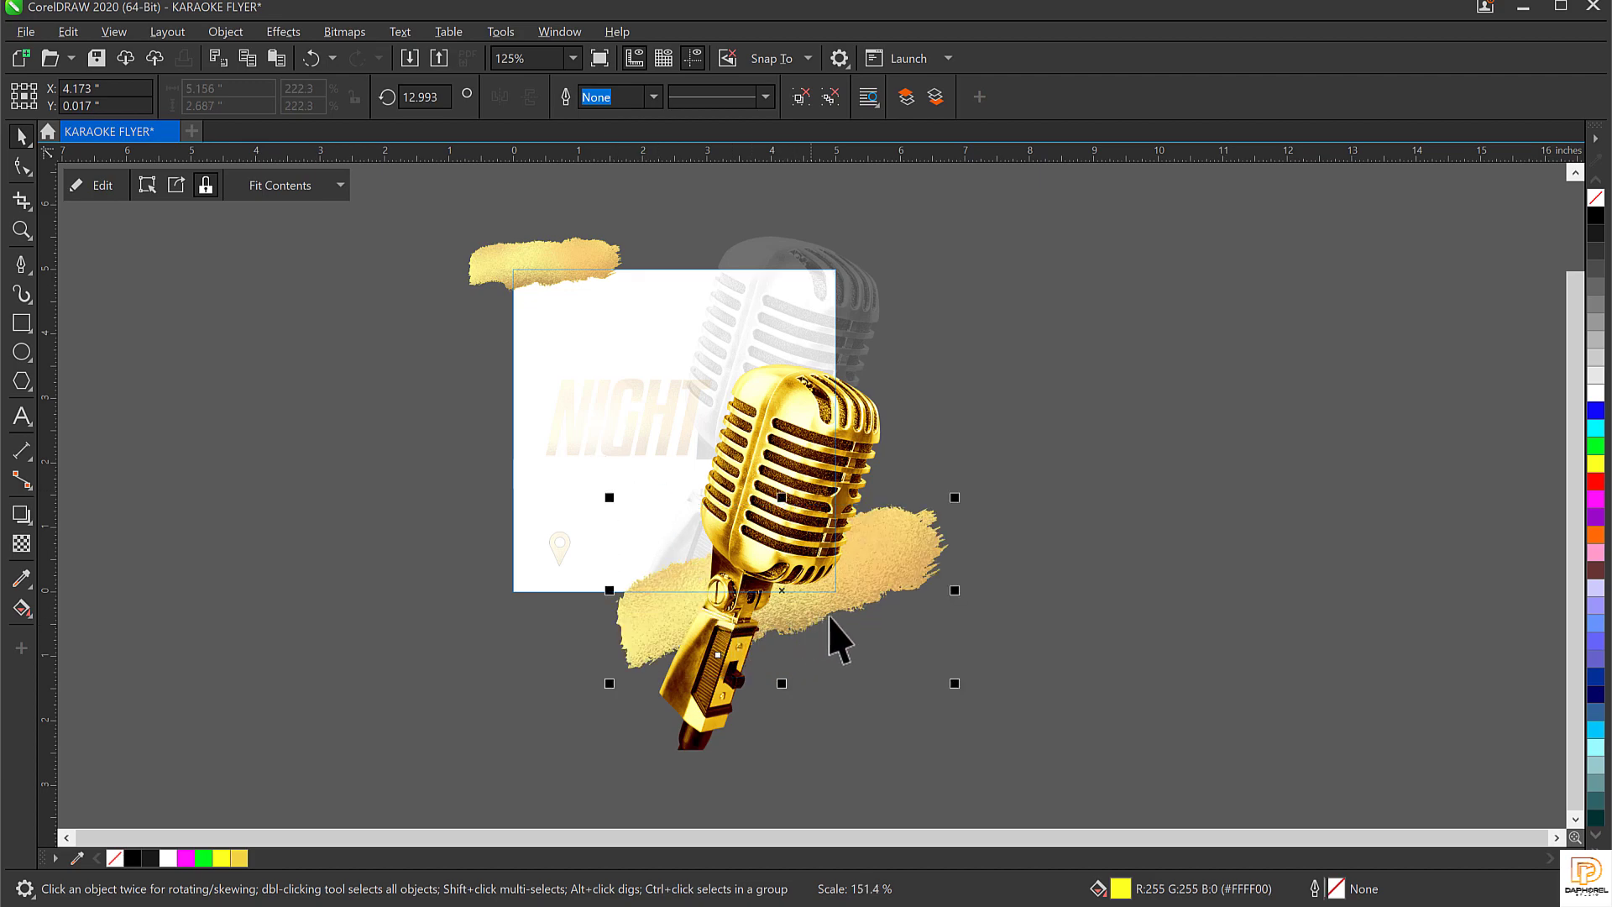
{"action": "left_click_drag", "start_coordinate": [918, 569], "coordinate": [920, 565]}
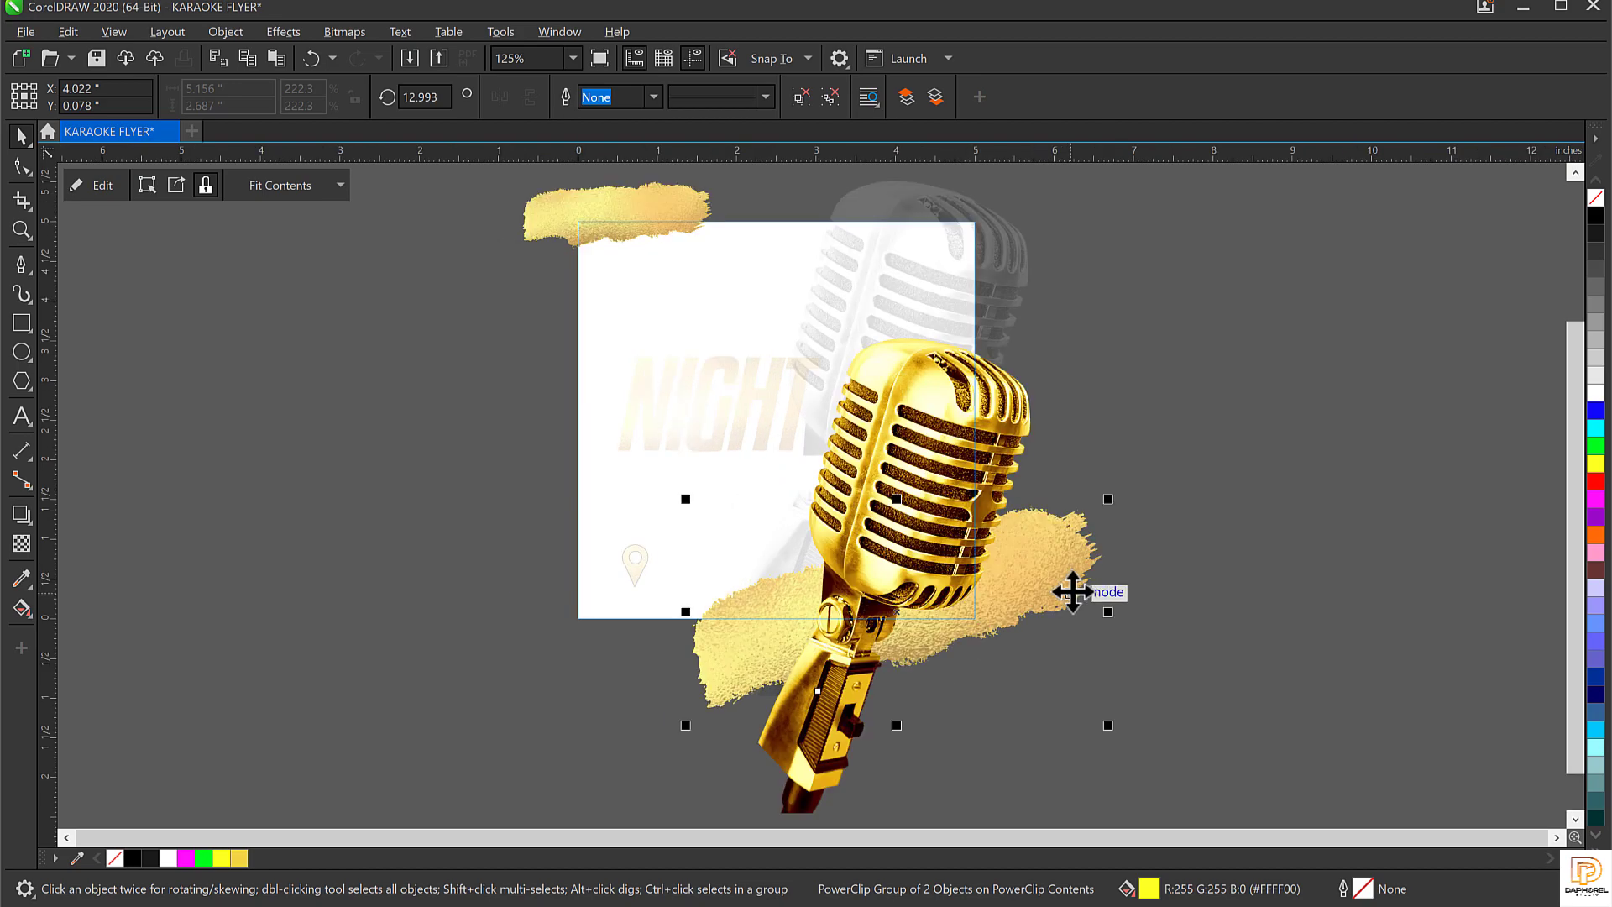
{"action": "scroll", "coordinate": [1072, 586], "scroll_direction": "up", "scroll_amount": 1}
{"action": "left_click", "coordinate": [94, 185]}
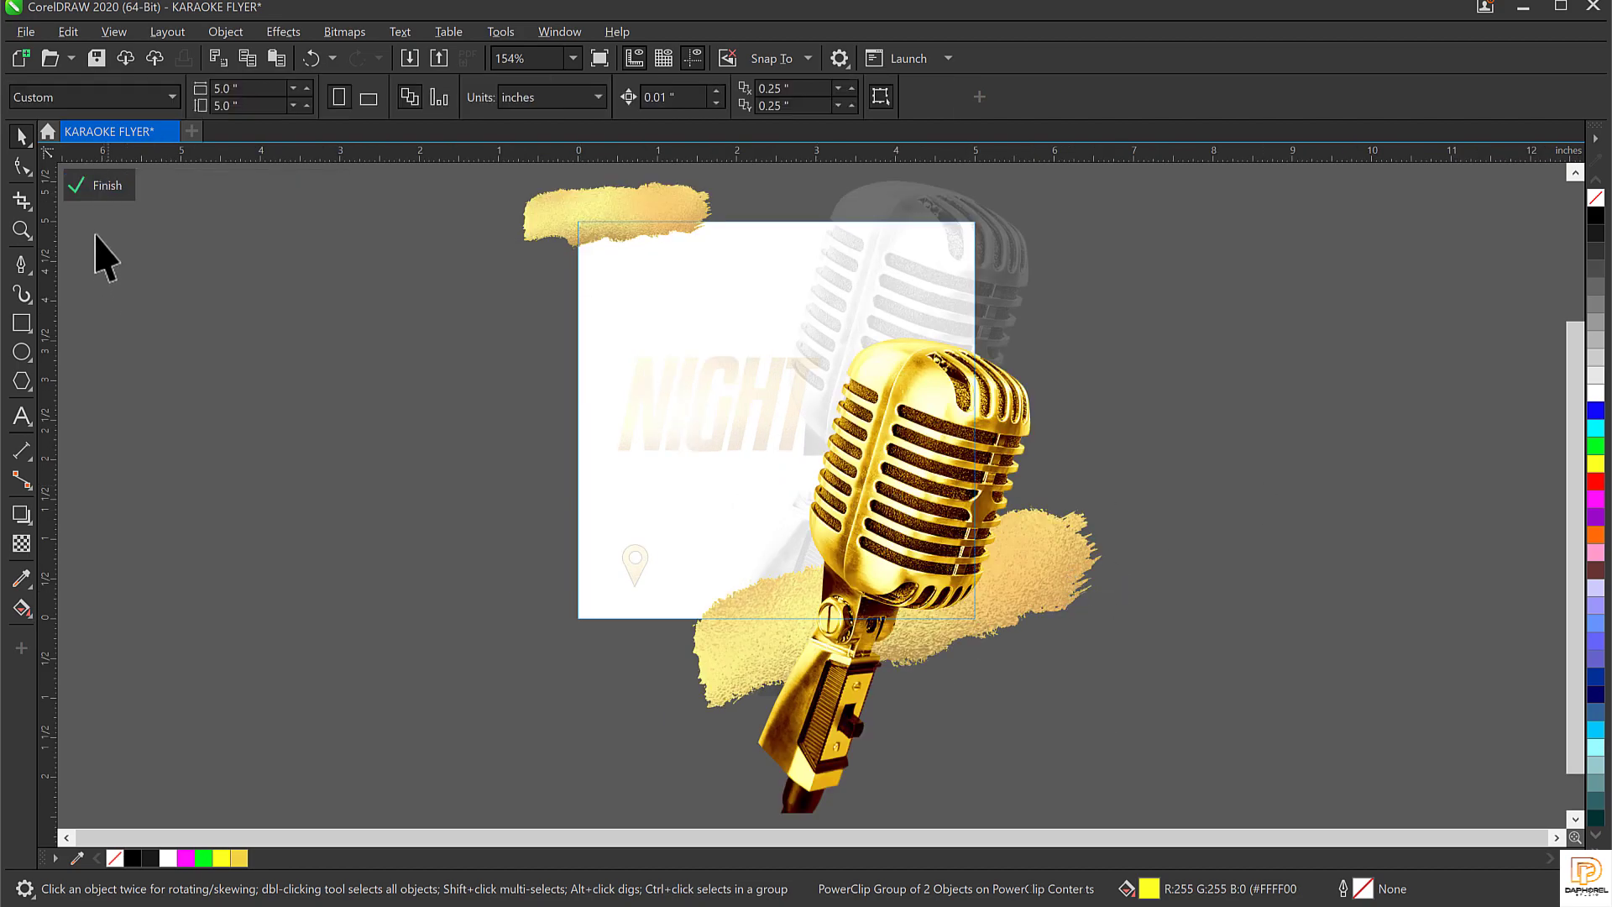
{"action": "left_click", "coordinate": [113, 180]}
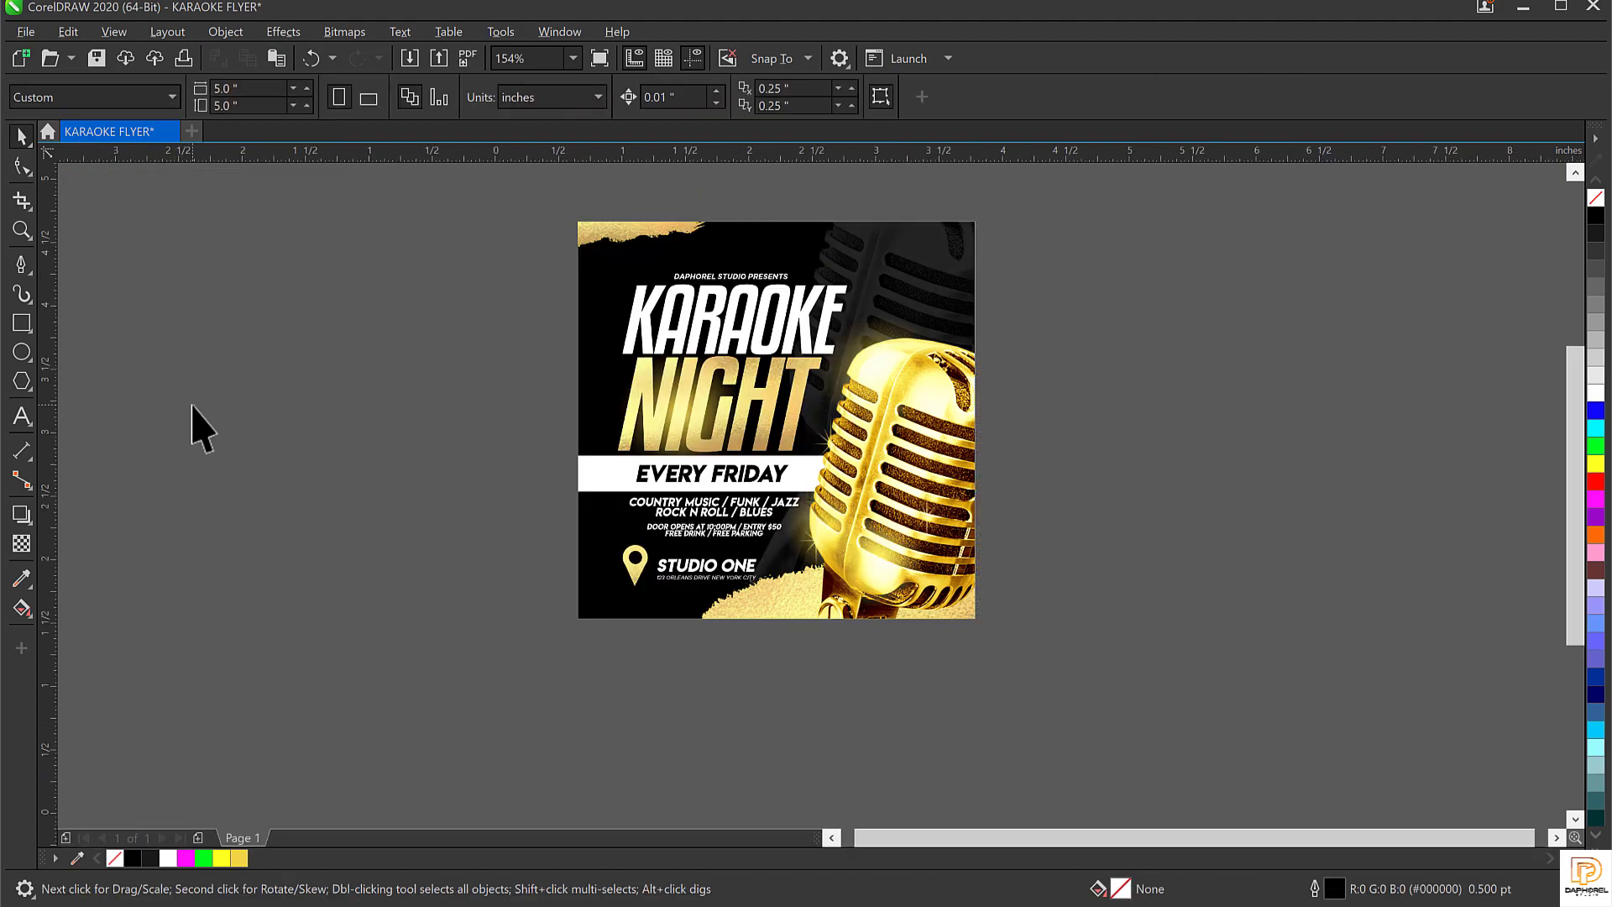
{"action": "key", "text": "shift+F4"}
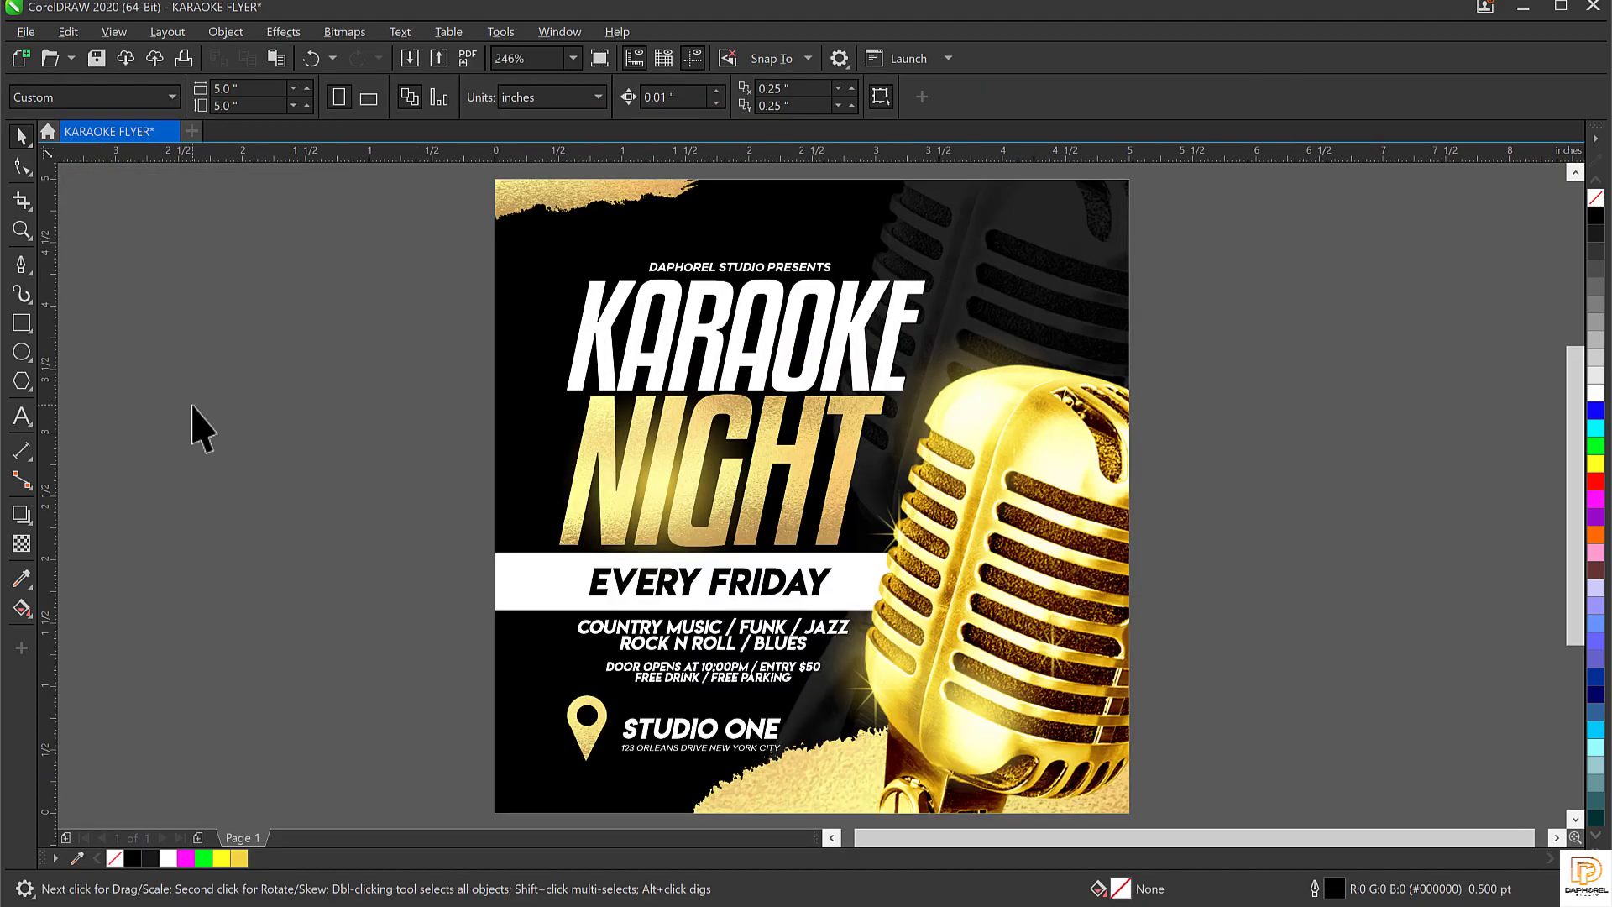